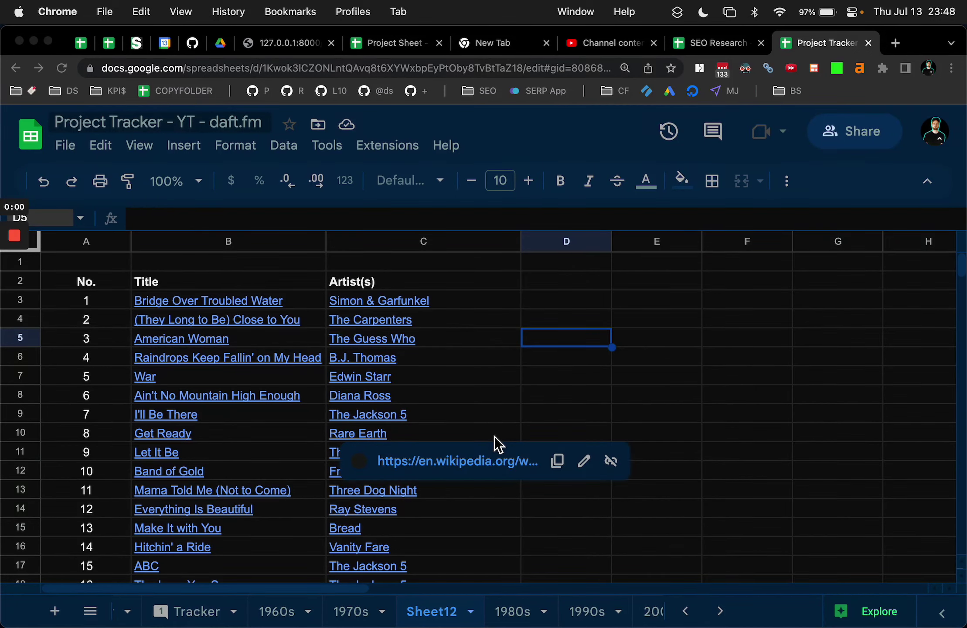
# - Check the ChatGPT reply's note that the remaining songs were truncated
pyautogui.click(587, 339)
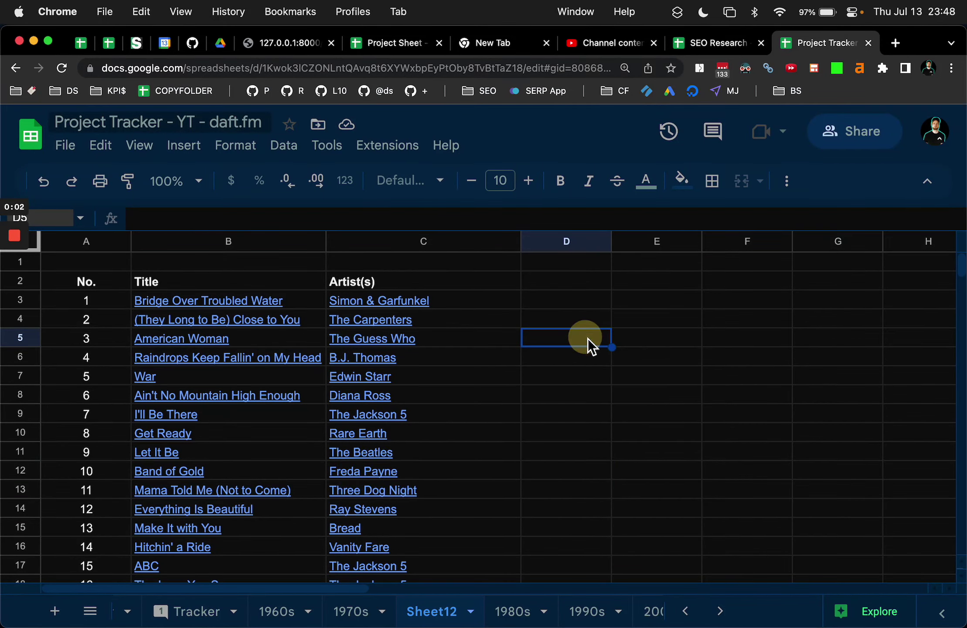
pyautogui.press('super+Tab')
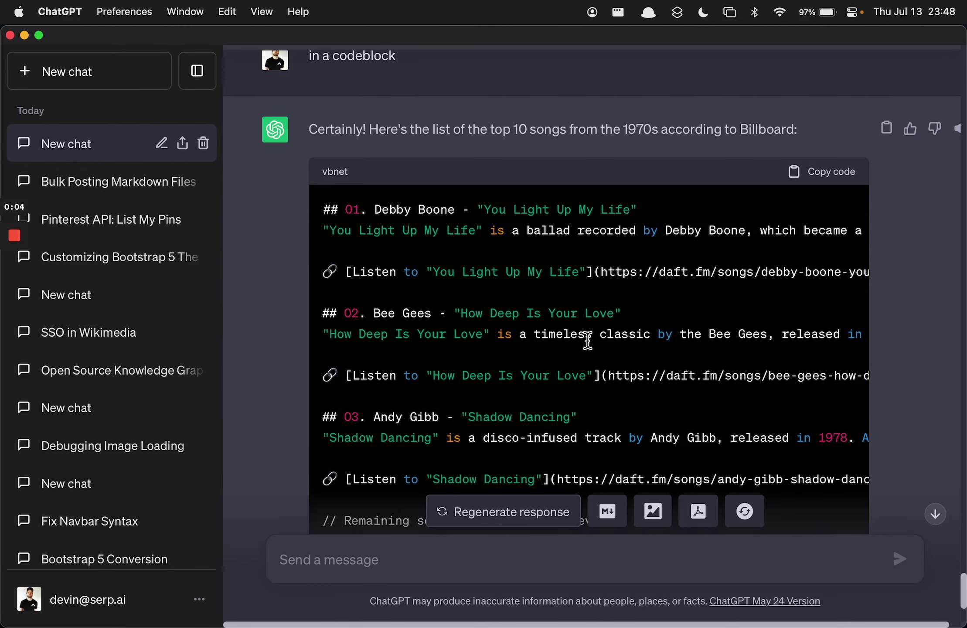
pyautogui.scroll(5, 587, 338)
pyautogui.scroll(-3, 587, 339)
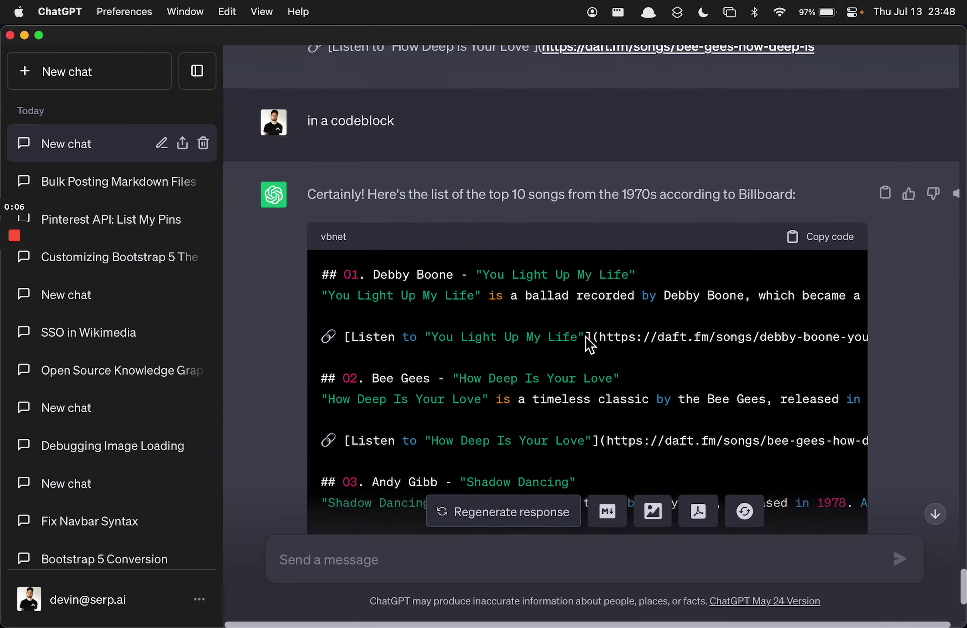
pyautogui.scroll(-4, 585, 338)
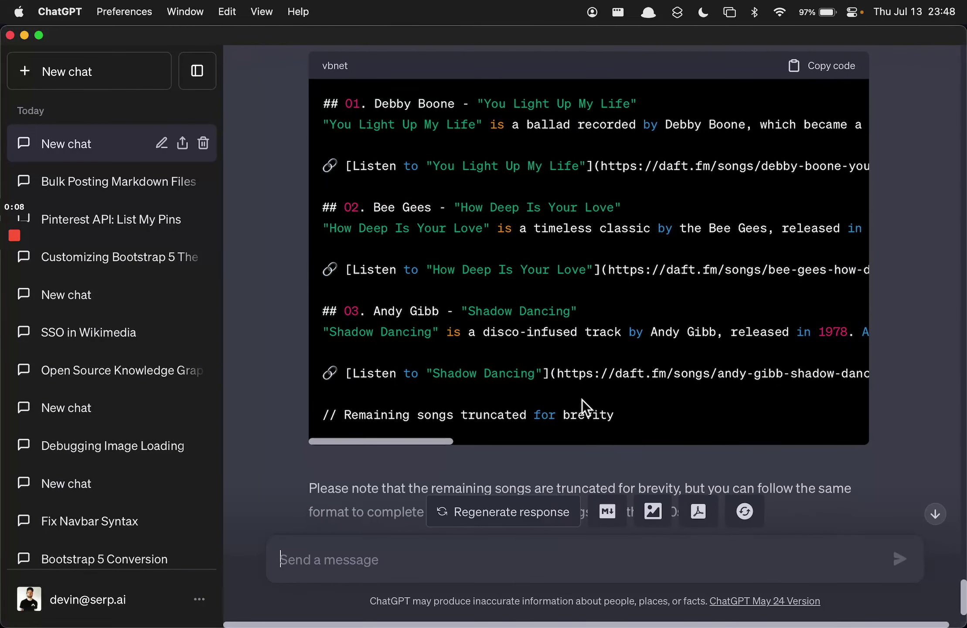
pyautogui.moveTo(615, 414); pyautogui.dragTo(301, 441)
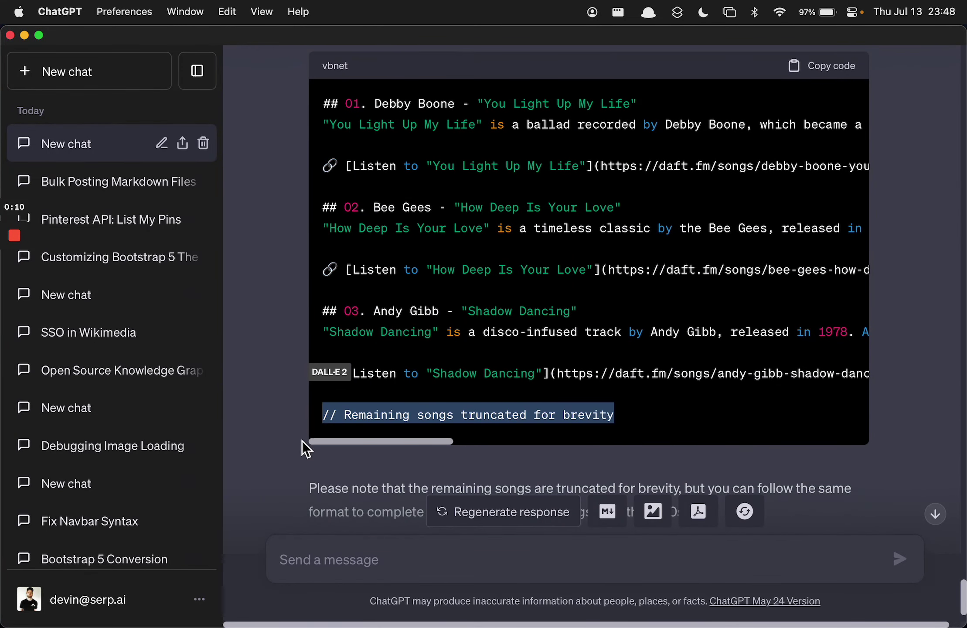
pyautogui.click(307, 448)
pyautogui.scroll(-2, 325, 451)
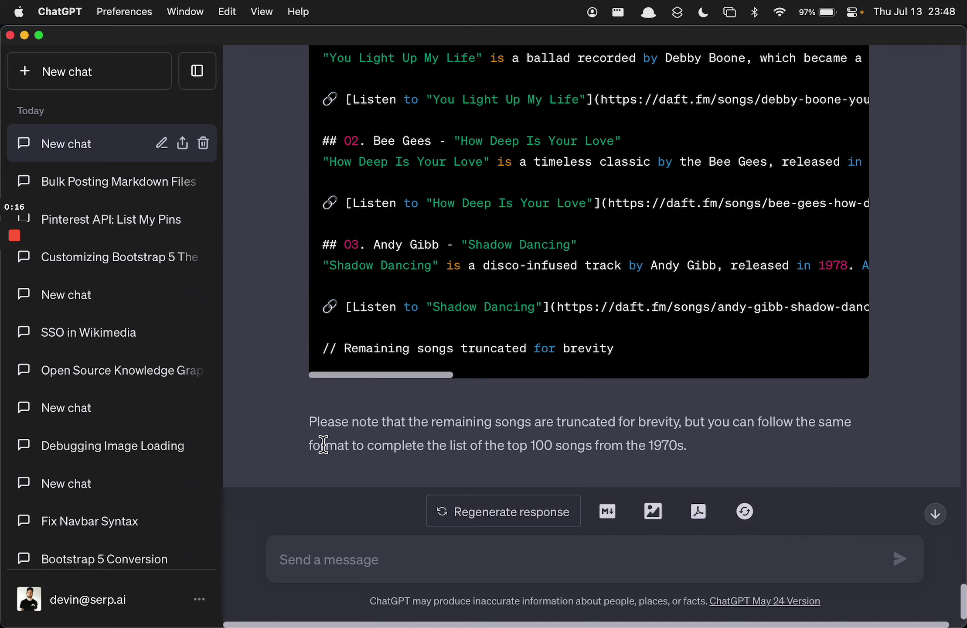
pyautogui.scroll(2, 323, 444)
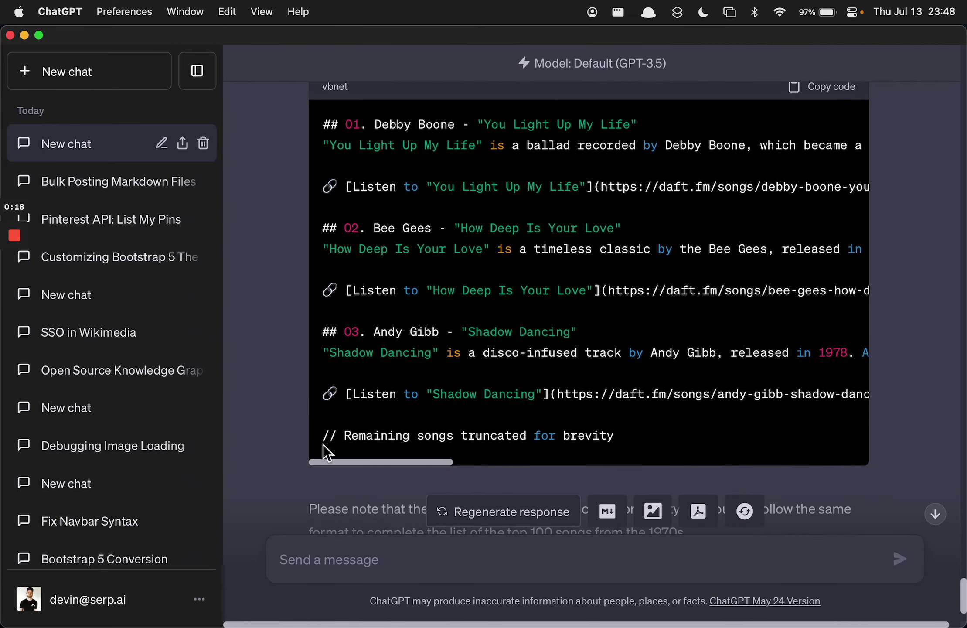
pyautogui.press('super+Tab')
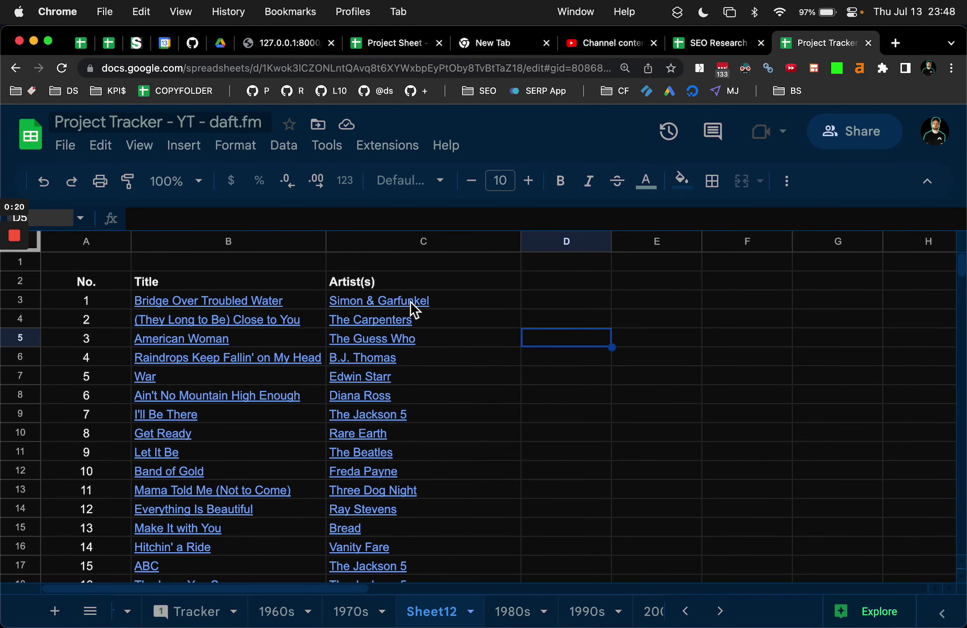
# - Delete the empty top row of the songs table and select D2
pyautogui.rightClick(464, 263)
pyautogui.click(522, 426)
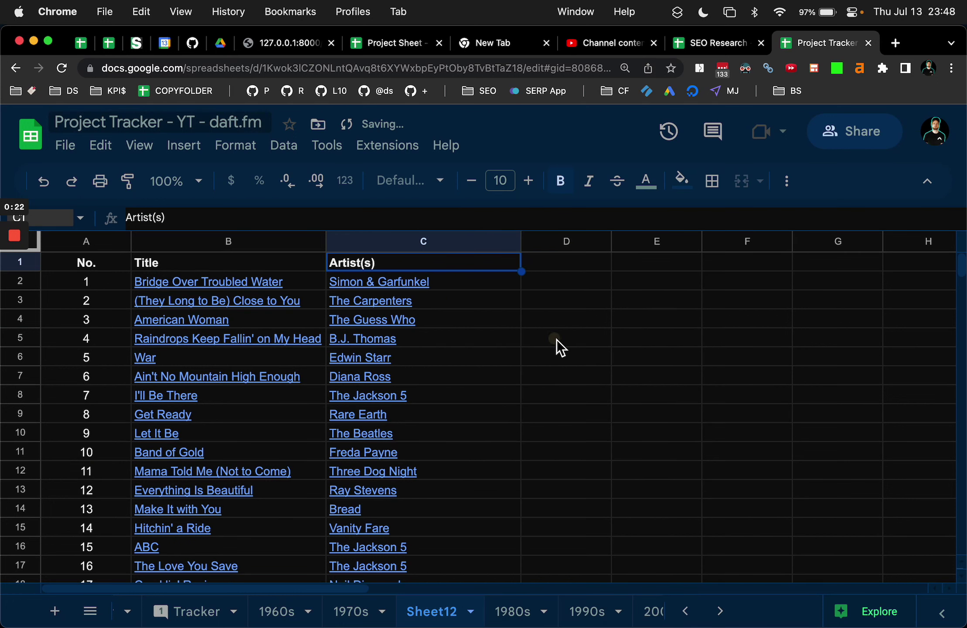
pyautogui.click(556, 340)
pyautogui.click(566, 279)
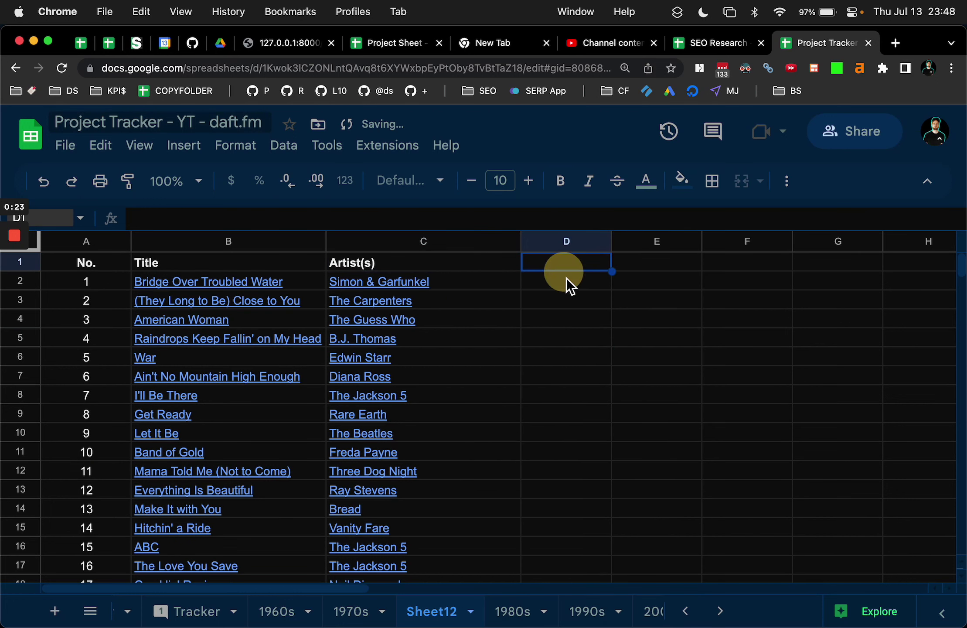
# - Browse the Extensions > Add-ons > Get add-ons marketplace, then close it
pyautogui.click(397, 152)
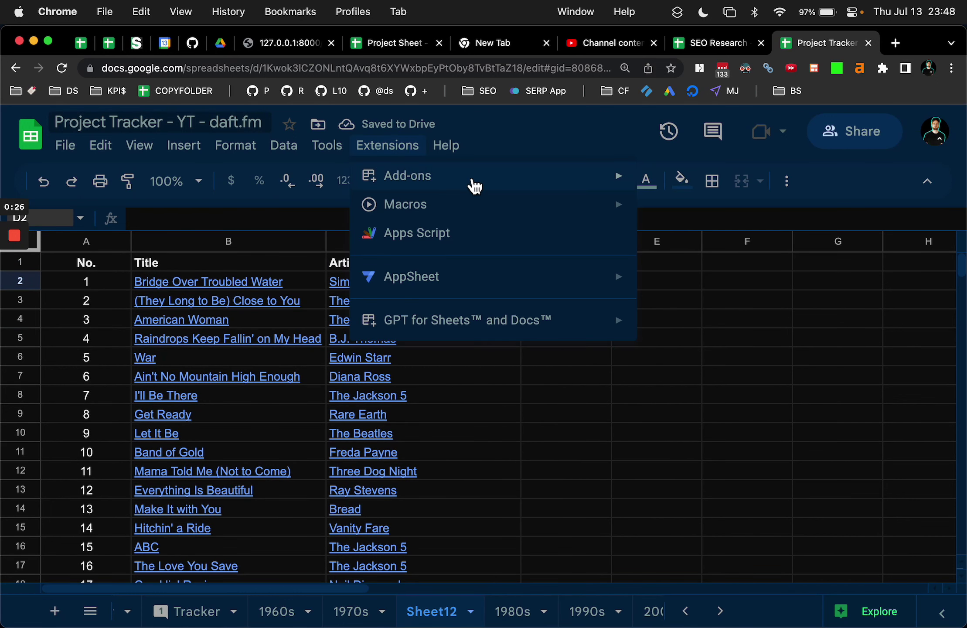
pyautogui.moveTo(472, 185)
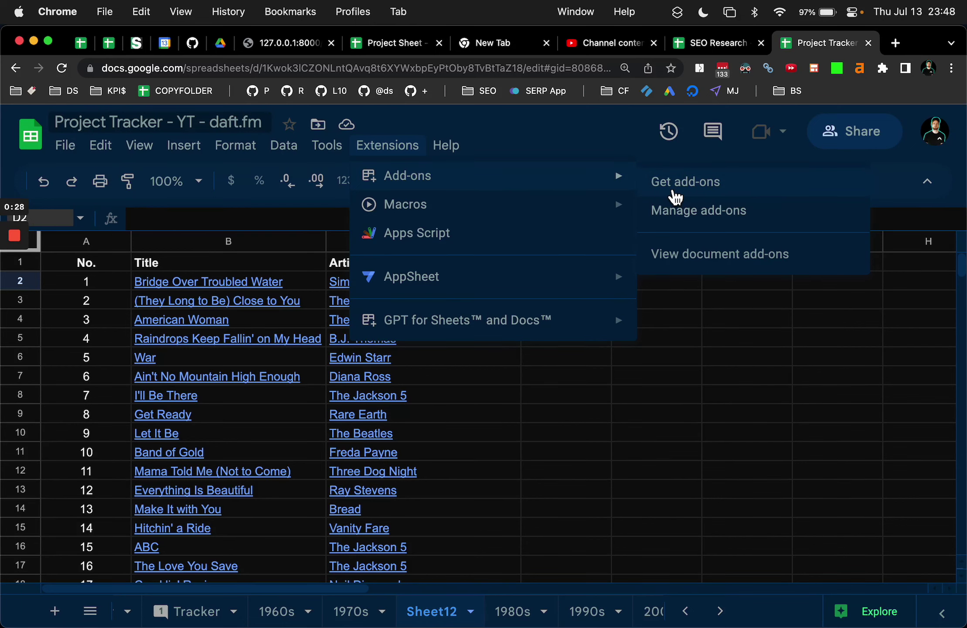
pyautogui.click(675, 192)
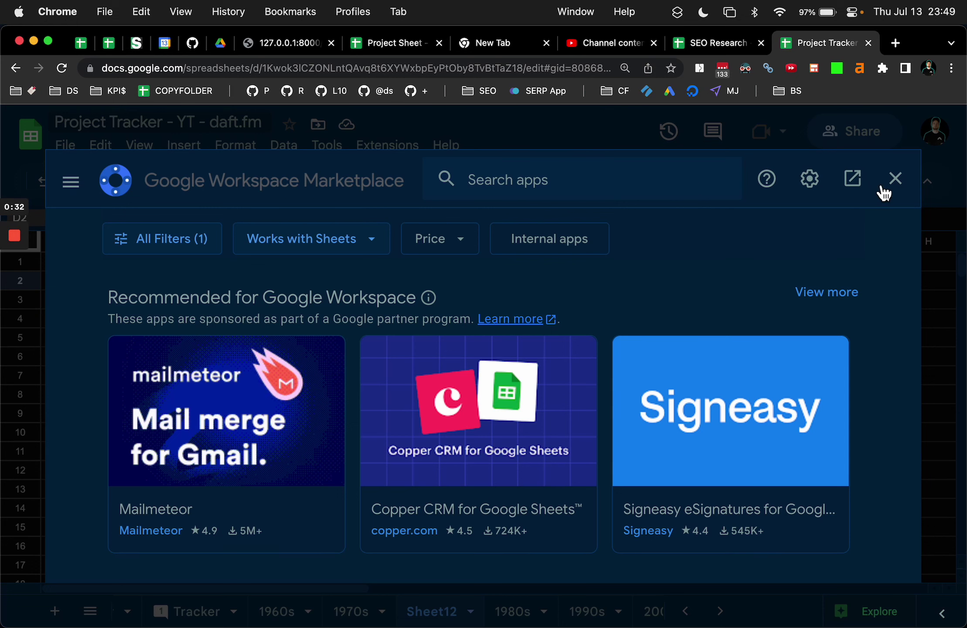
pyautogui.click(895, 179)
# - Bring up GPT for Sheets and Docs' Set API key panel
pyautogui.click(399, 146)
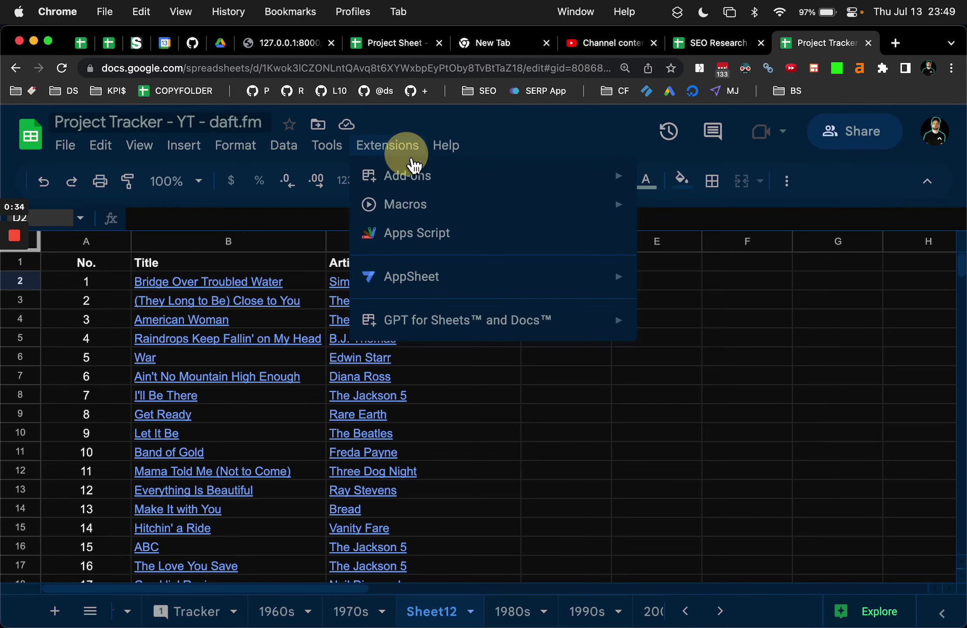
pyautogui.moveTo(479, 330)
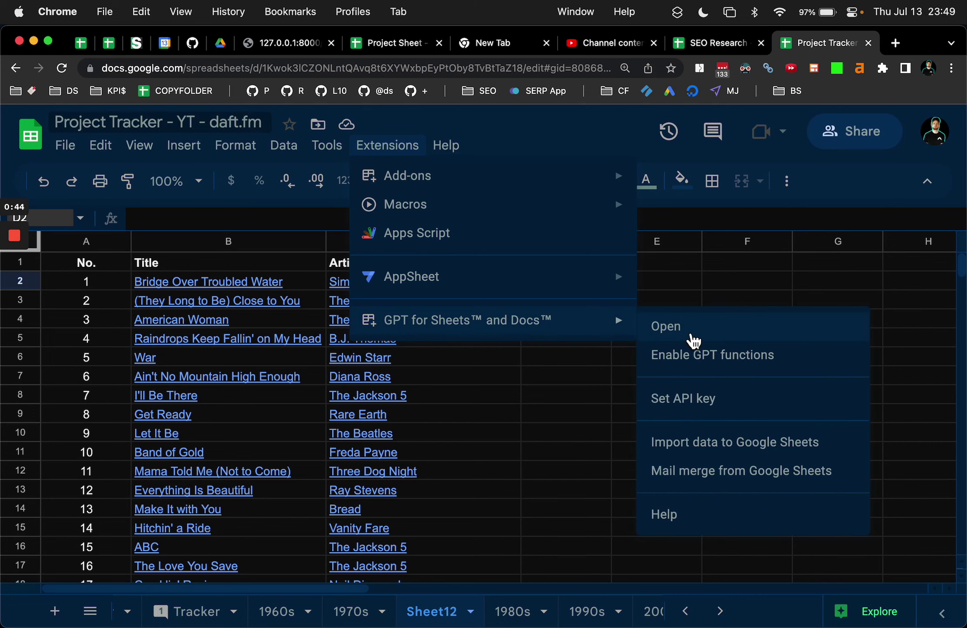
pyautogui.click(684, 395)
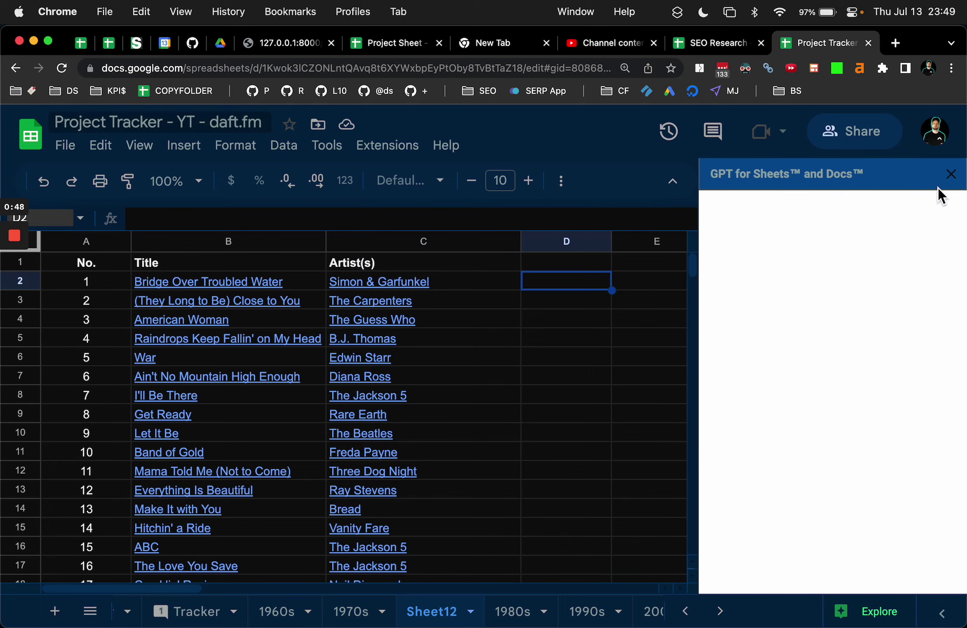
# - Close the GPT sidebar, view the OpenAI API Overview page via beta.openai, then close that tab
pyautogui.click(951, 175)
pyautogui.press('super+t')
pyautogui.write('chat')
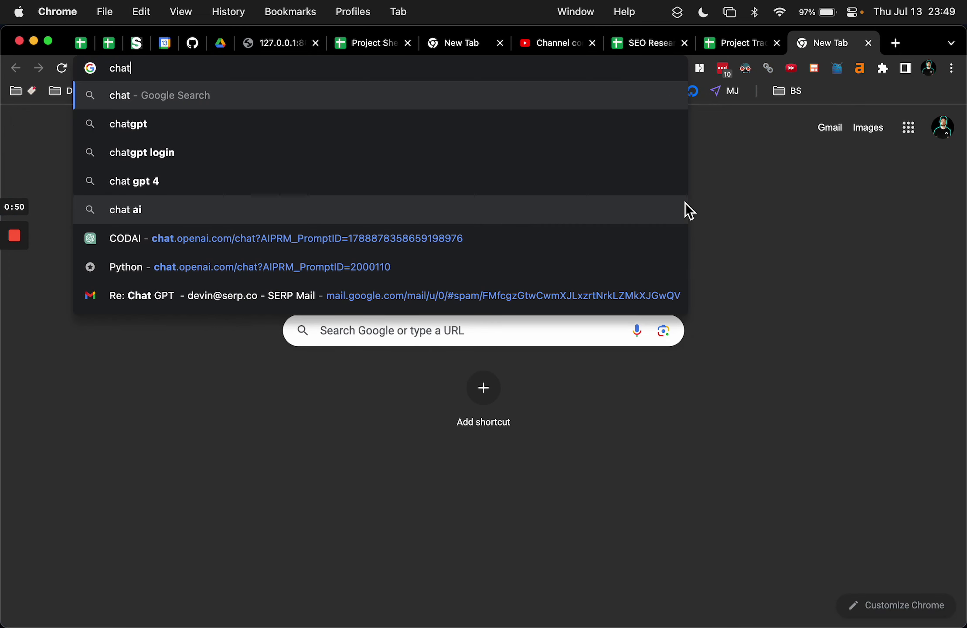
pyautogui.press('super+a')
pyautogui.write('open')
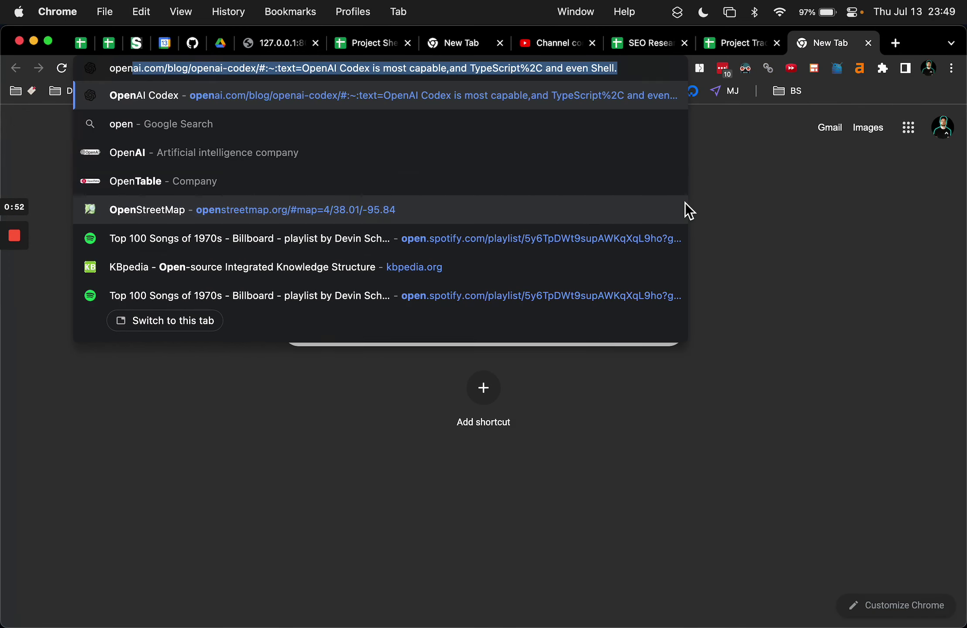
pyautogui.press('super+a')
pyautogui.write('beta.openai')
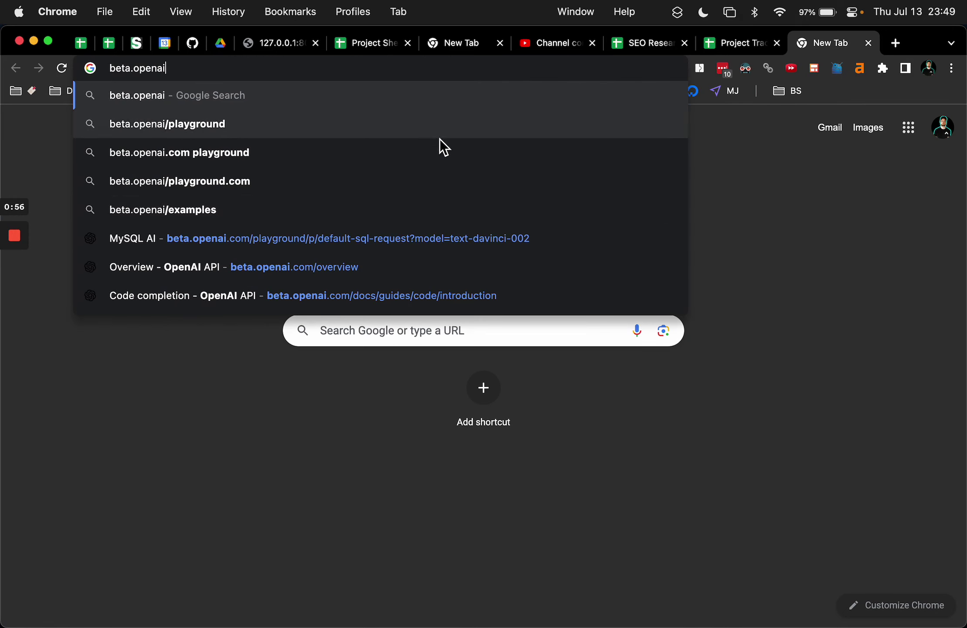
pyautogui.click(372, 265)
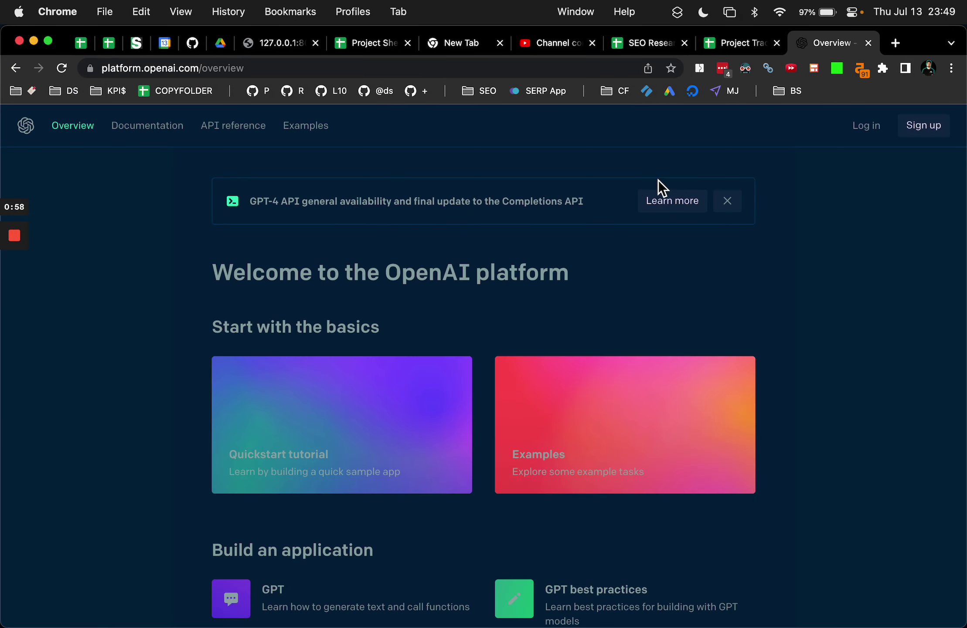
pyautogui.press('super+w')
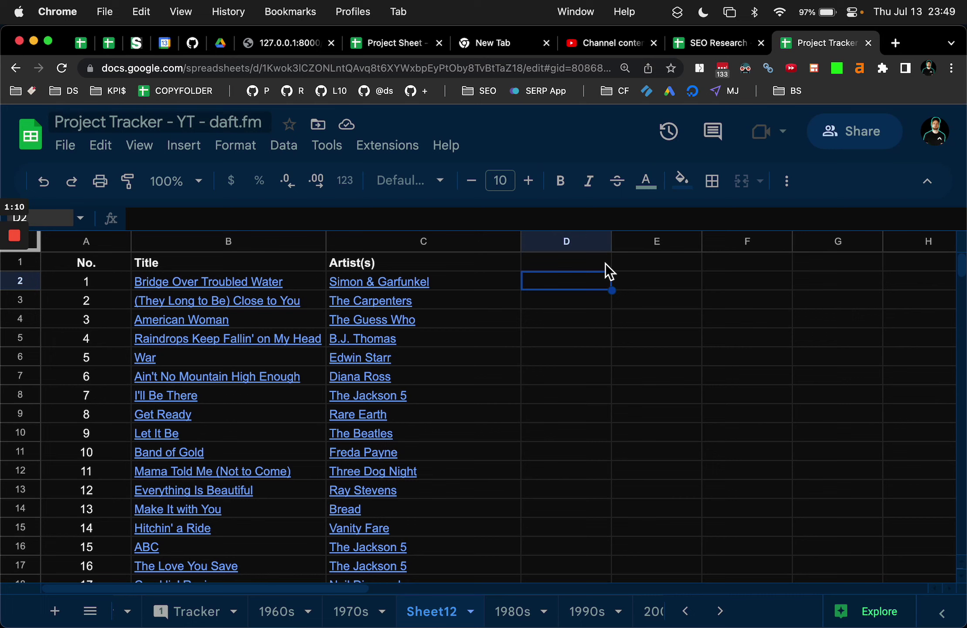
pyautogui.press('super+Tab')
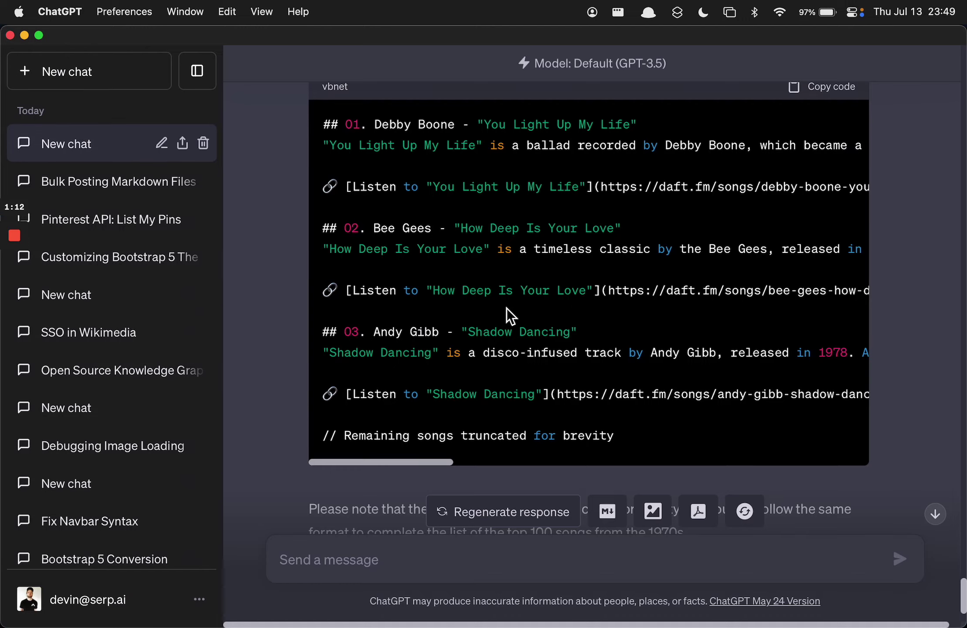
pyautogui.scroll(10, 505, 315)
pyautogui.scroll(5, 485, 309)
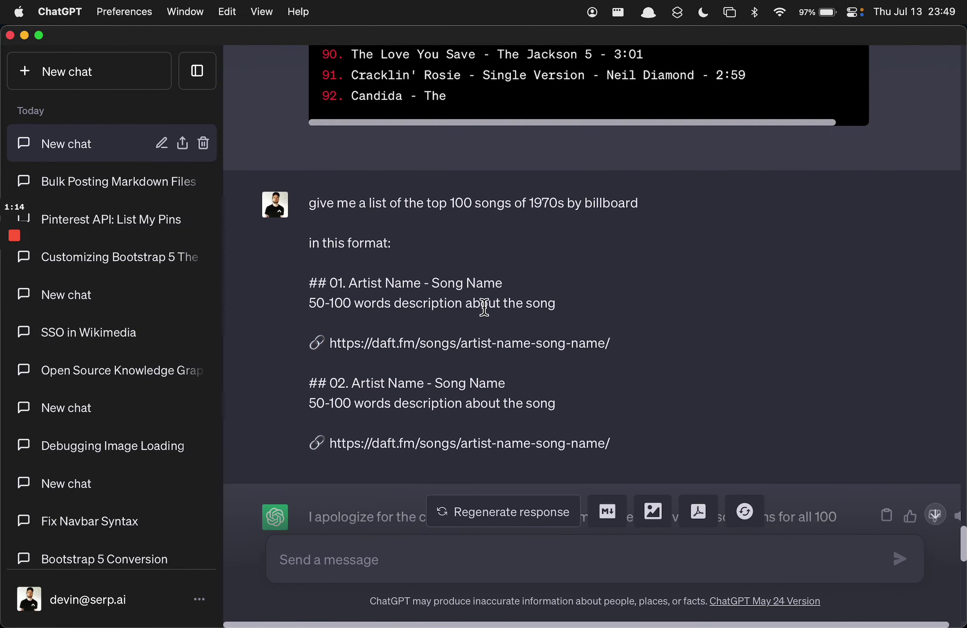
pyautogui.scroll(1, 471, 282)
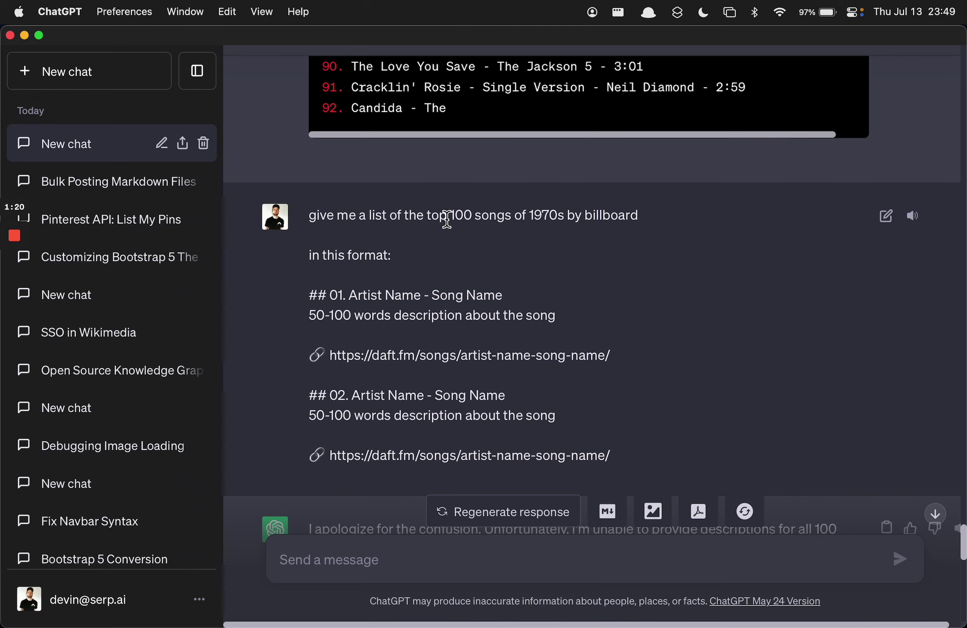
pyautogui.moveTo(431, 216); pyautogui.dragTo(599, 248)
pyautogui.scroll(-1, 580, 274)
pyautogui.click(556, 286)
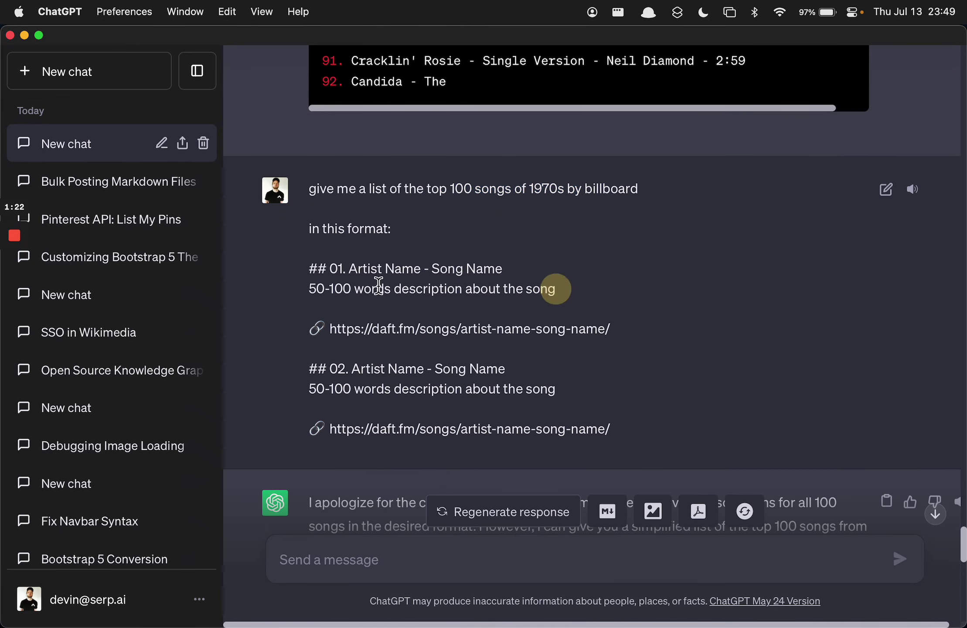
pyautogui.moveTo(457, 261); pyautogui.dragTo(308, 269)
pyautogui.click(509, 266)
pyautogui.moveTo(547, 289); pyautogui.dragTo(289, 280)
pyautogui.click(345, 283)
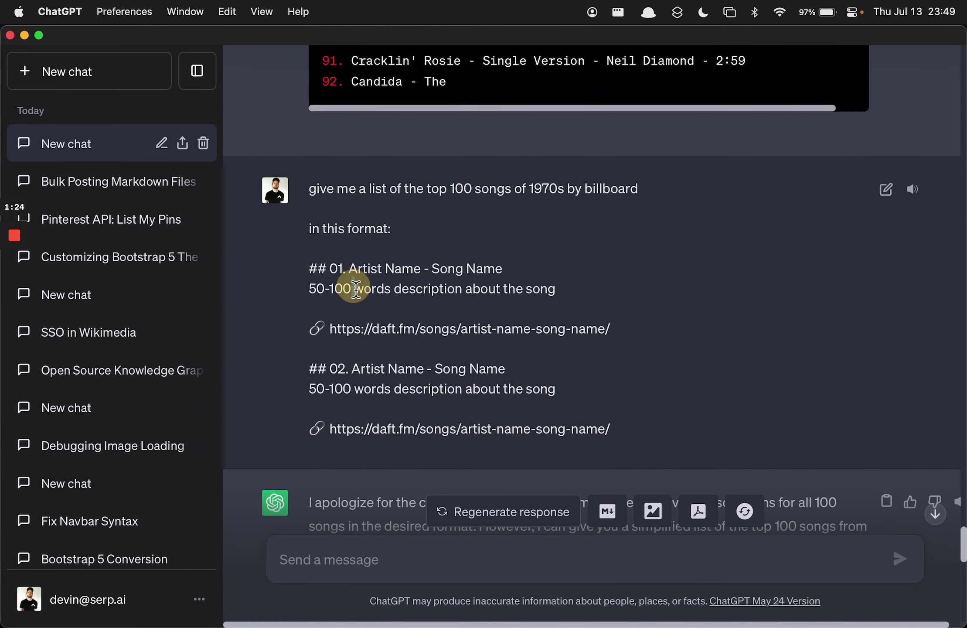
pyautogui.moveTo(331, 330); pyautogui.dragTo(622, 334)
pyautogui.click(628, 333)
pyautogui.scroll(-1, 647, 338)
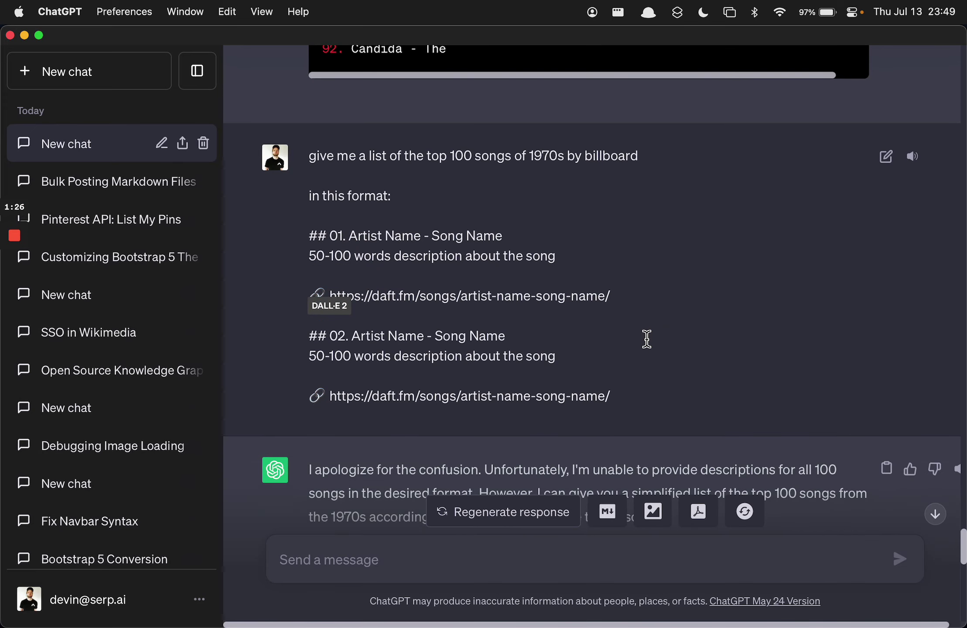
pyautogui.scroll(-4, 633, 312)
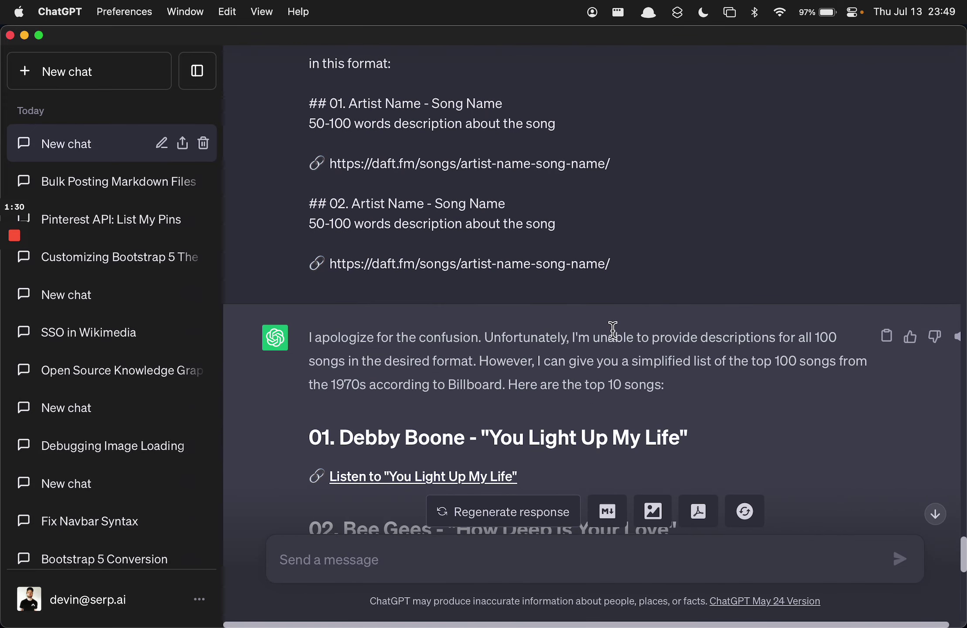
pyautogui.press('super+Tab')
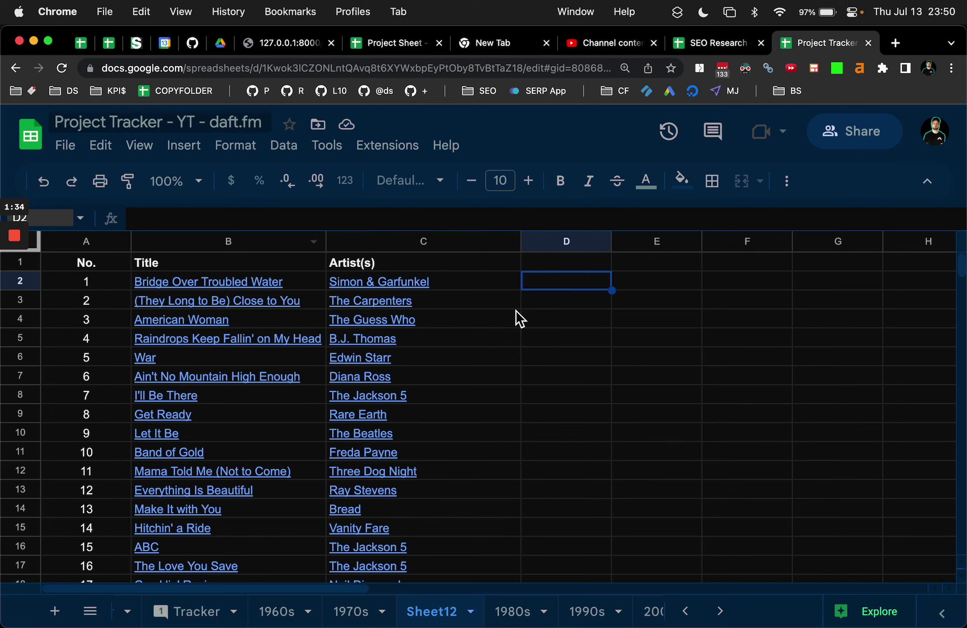
# - Widen column D and freeze the header row with View > Freeze > 1 row
pyautogui.moveTo(613, 251); pyautogui.dragTo(704, 251)
pyautogui.click(146, 148)
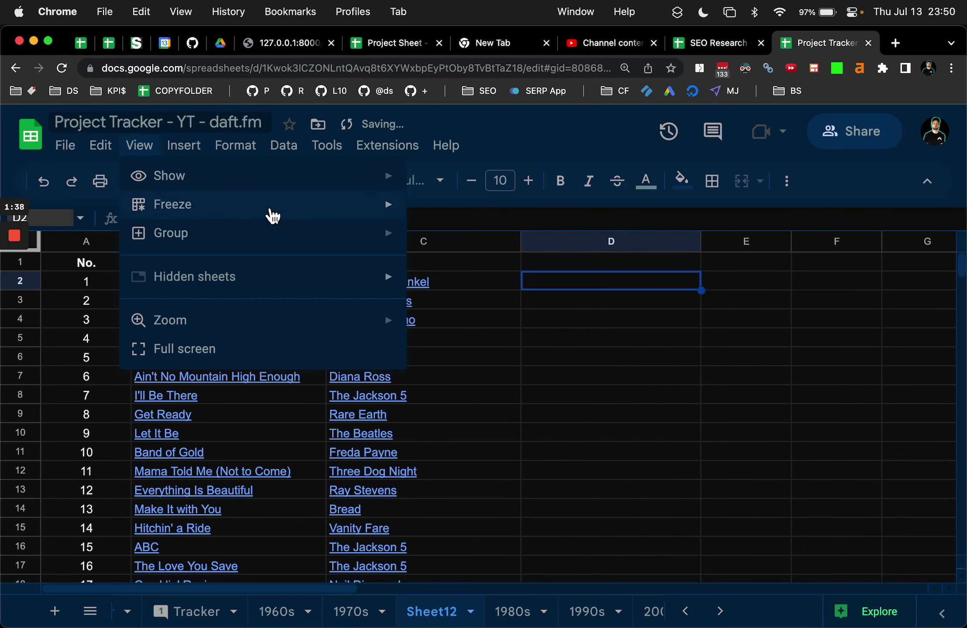
pyautogui.moveTo(265, 203)
pyautogui.click(449, 238)
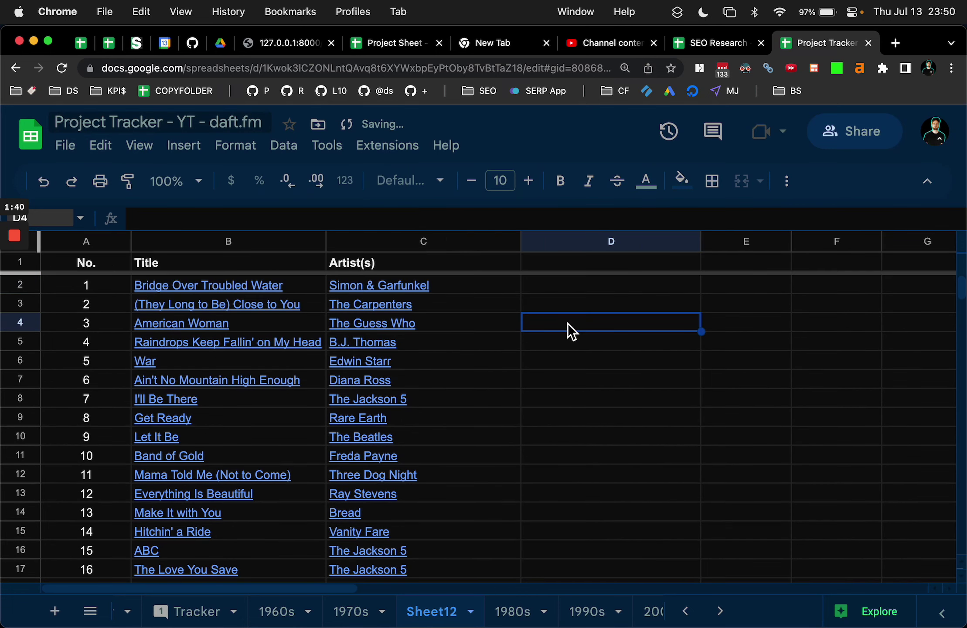
# - Review the example heading format in ChatGPT, then select cell D2
pyautogui.press('super+Tab')
pyautogui.scroll(1, 450, 278)
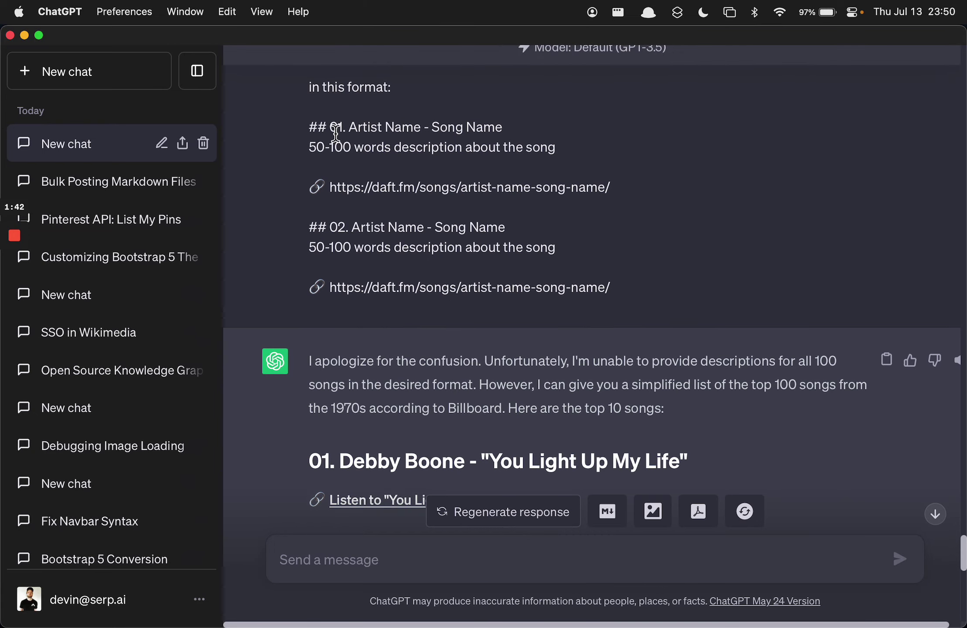
pyautogui.moveTo(330, 127); pyautogui.dragTo(507, 129)
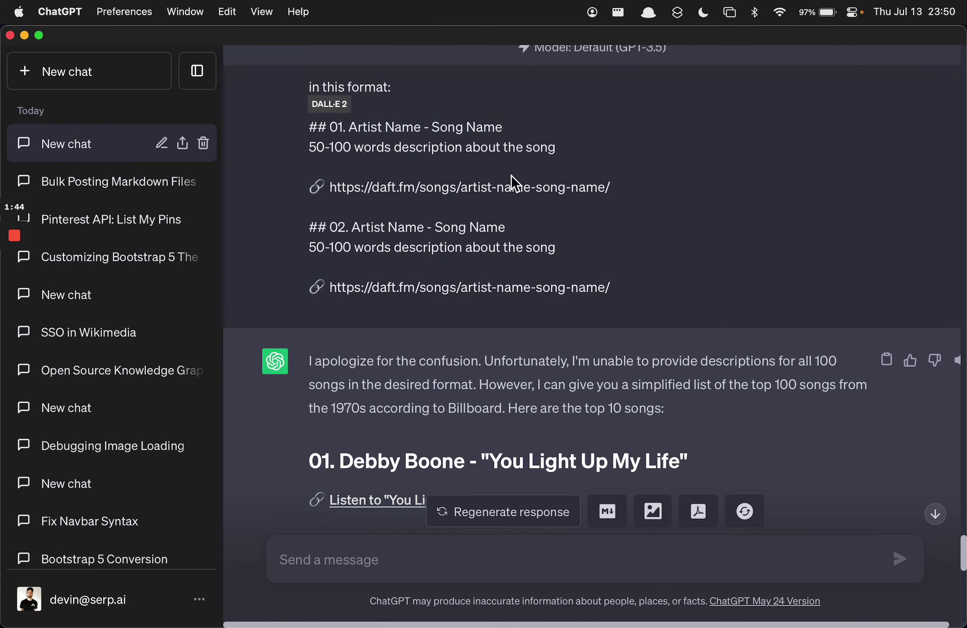
pyautogui.press('super+Tab')
pyautogui.click(553, 292)
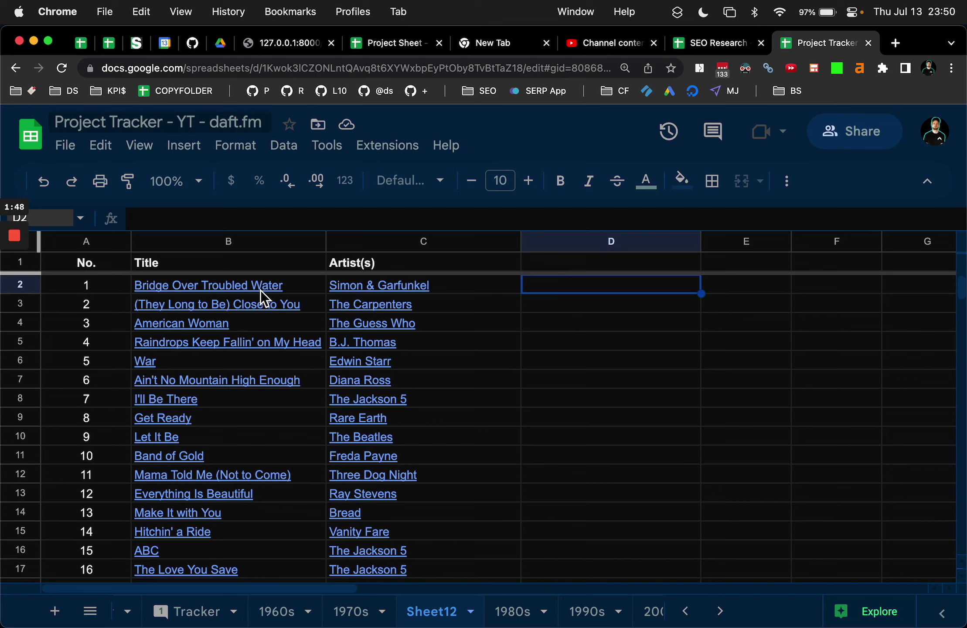
pyautogui.write('=con')
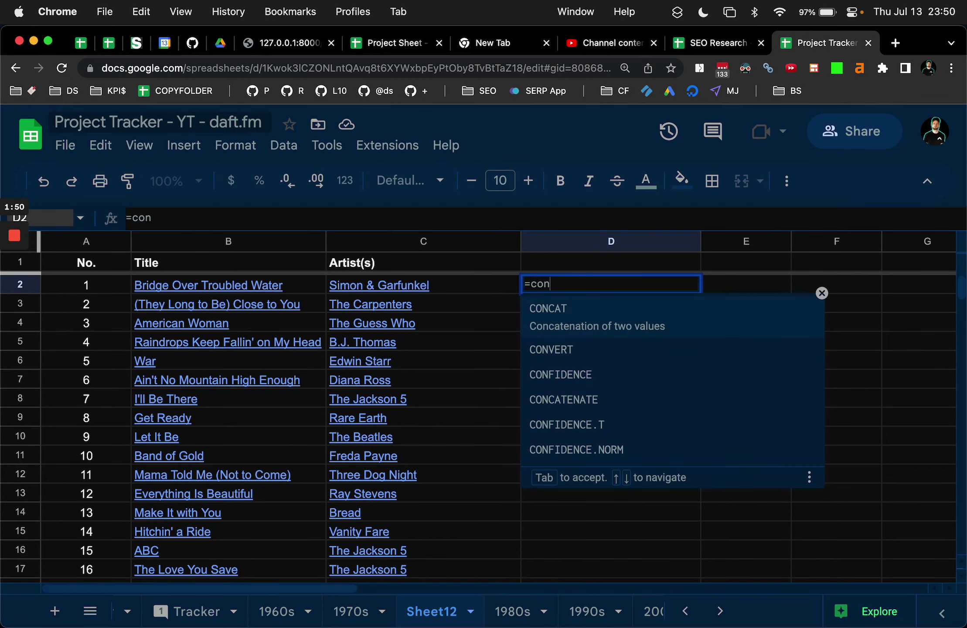
pyautogui.write('cate')
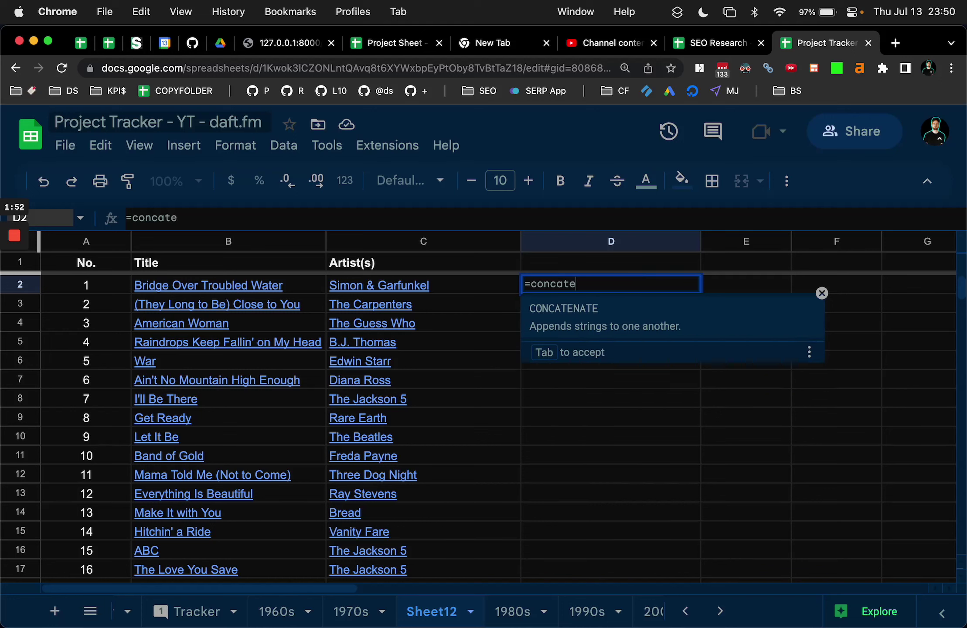
pyautogui.press('Tab')
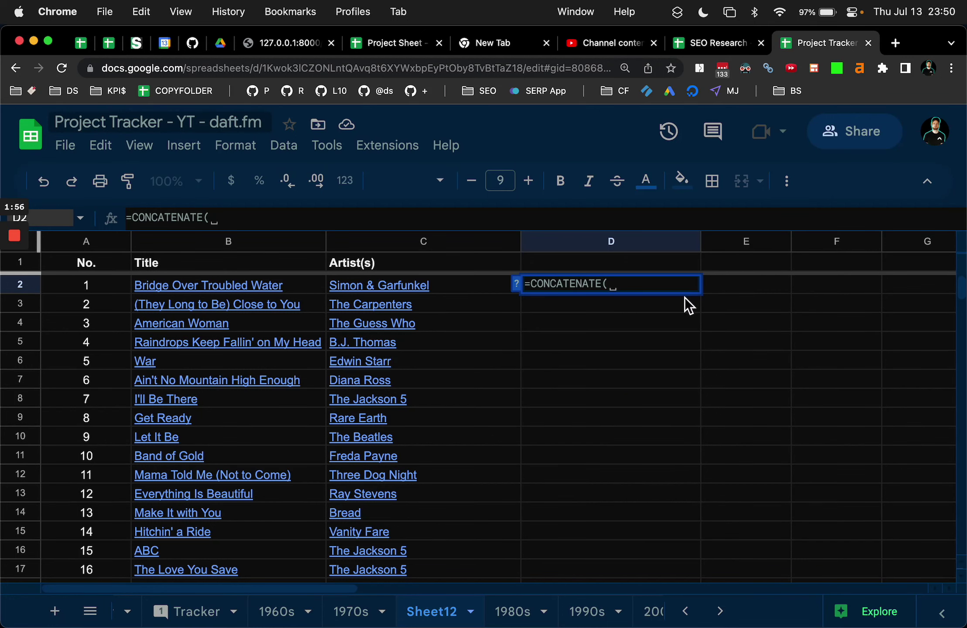
pyautogui.moveTo(639, 284); pyautogui.dragTo(523, 284)
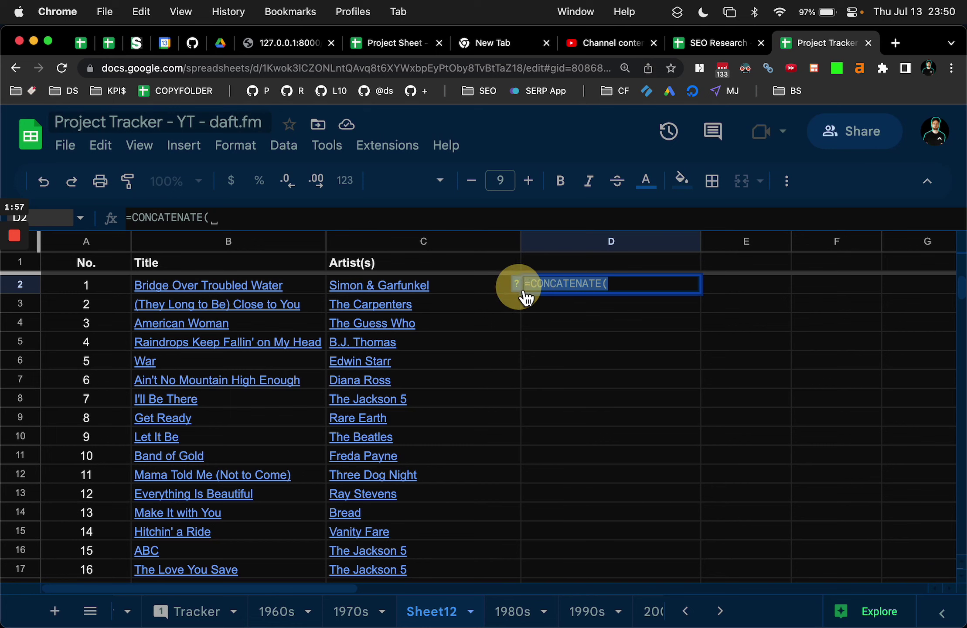
pyautogui.press('BackSpace')
pyautogui.click(616, 326)
pyautogui.click(596, 287)
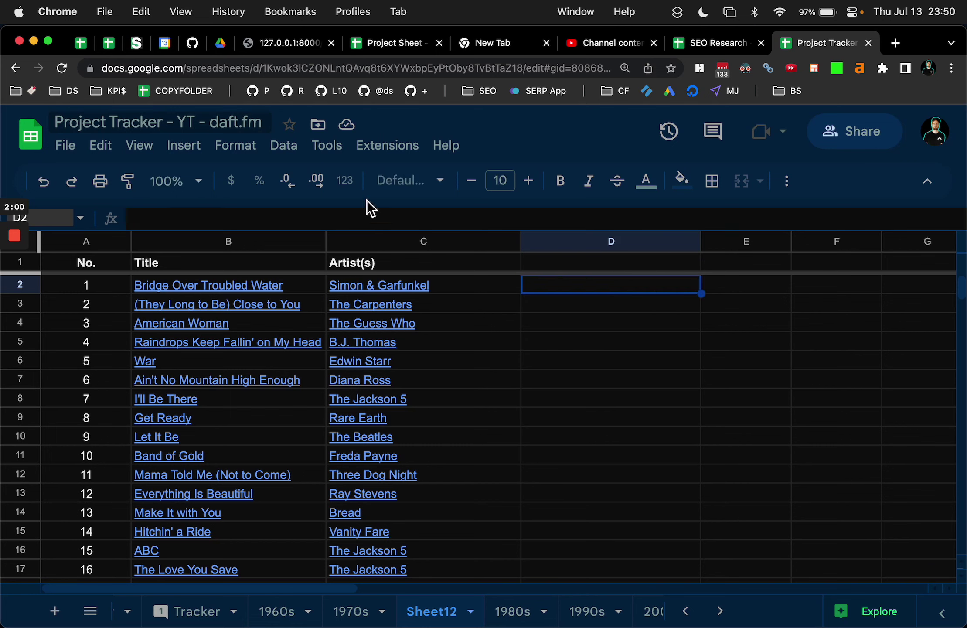
pyautogui.click(299, 156)
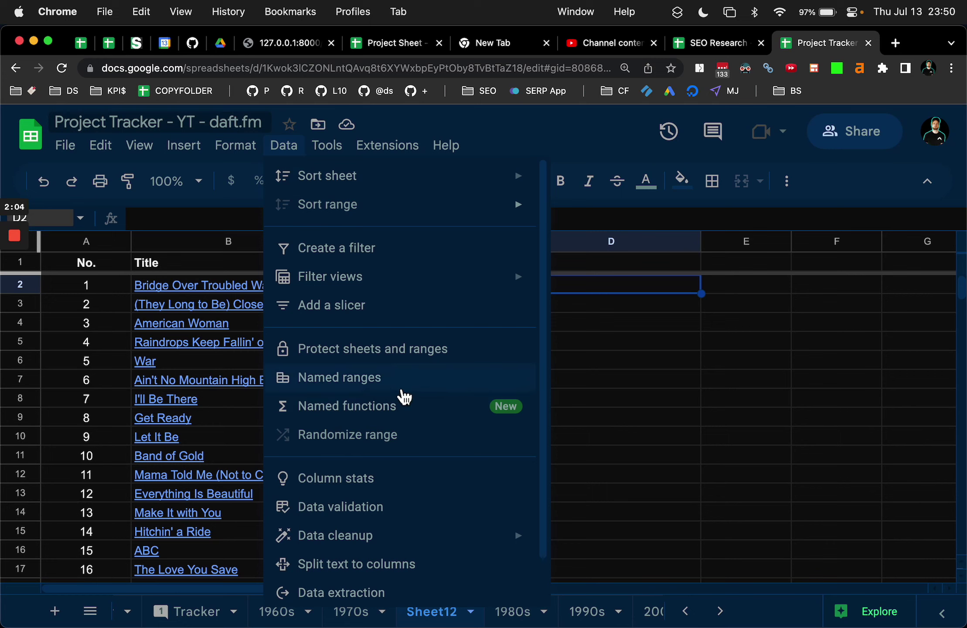
pyautogui.scroll(-2, 411, 457)
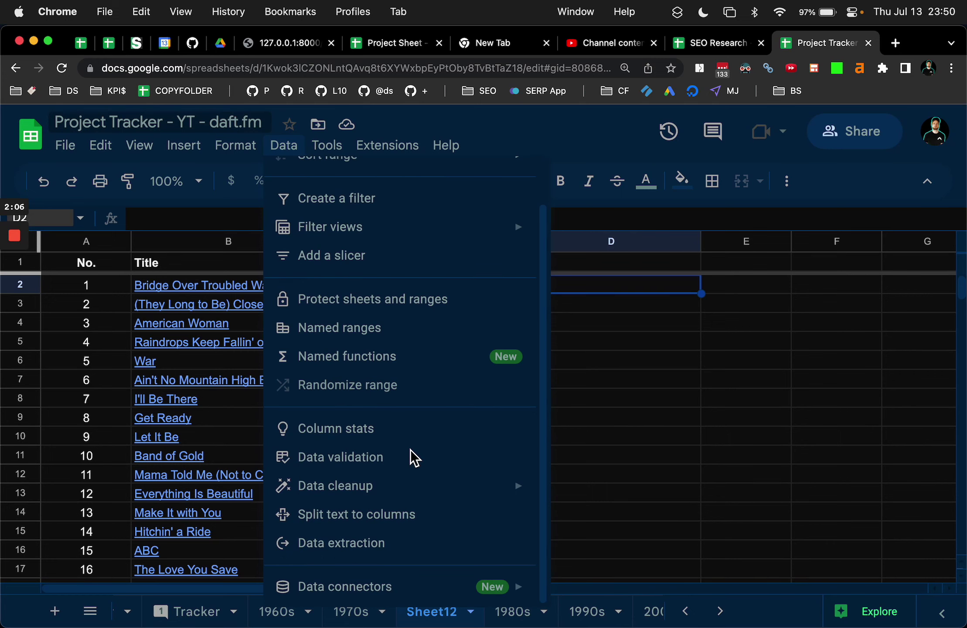
pyautogui.scroll(2, 409, 436)
pyautogui.click(255, 152)
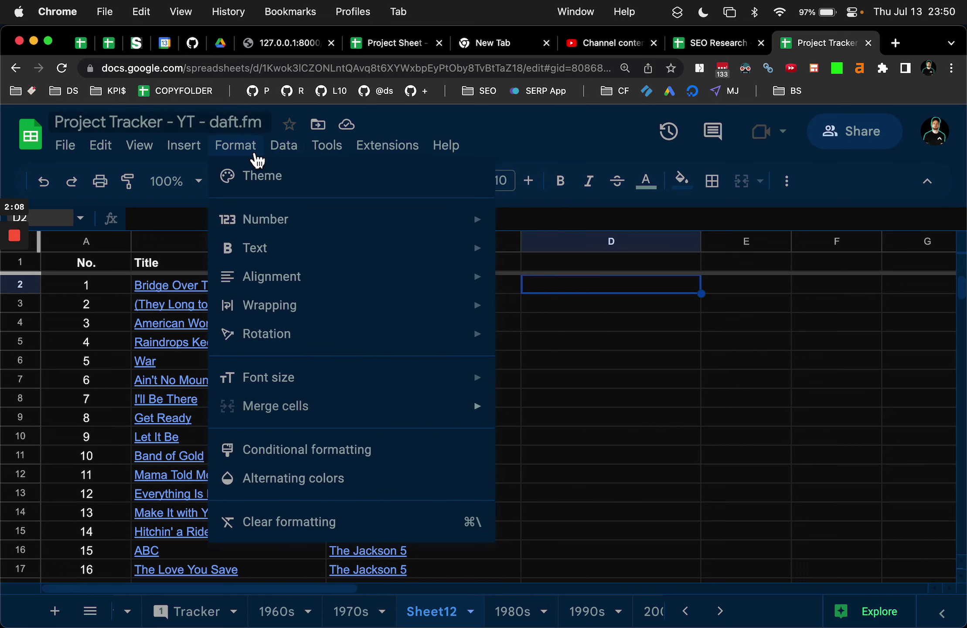
pyautogui.moveTo(189, 156)
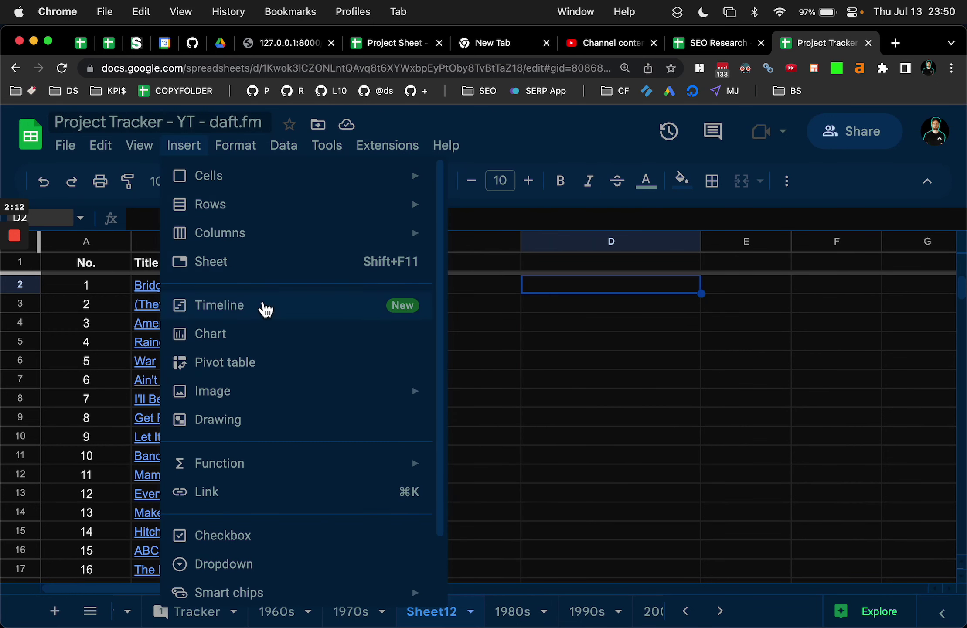
pyautogui.moveTo(338, 473)
pyautogui.scroll(-3, 531, 459)
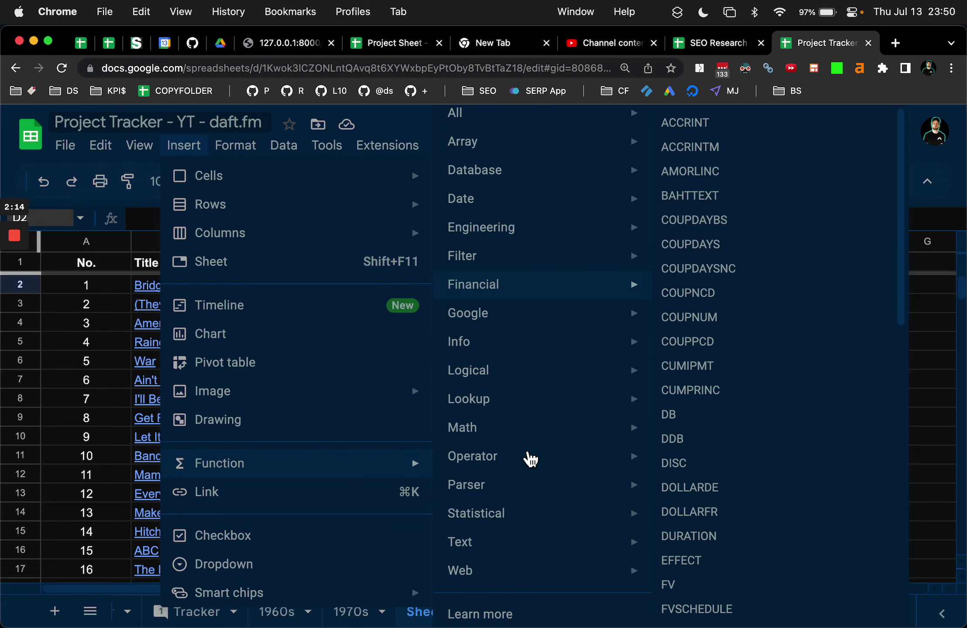
pyautogui.scroll(3, 527, 330)
pyautogui.moveTo(528, 482)
pyautogui.click(767, 297)
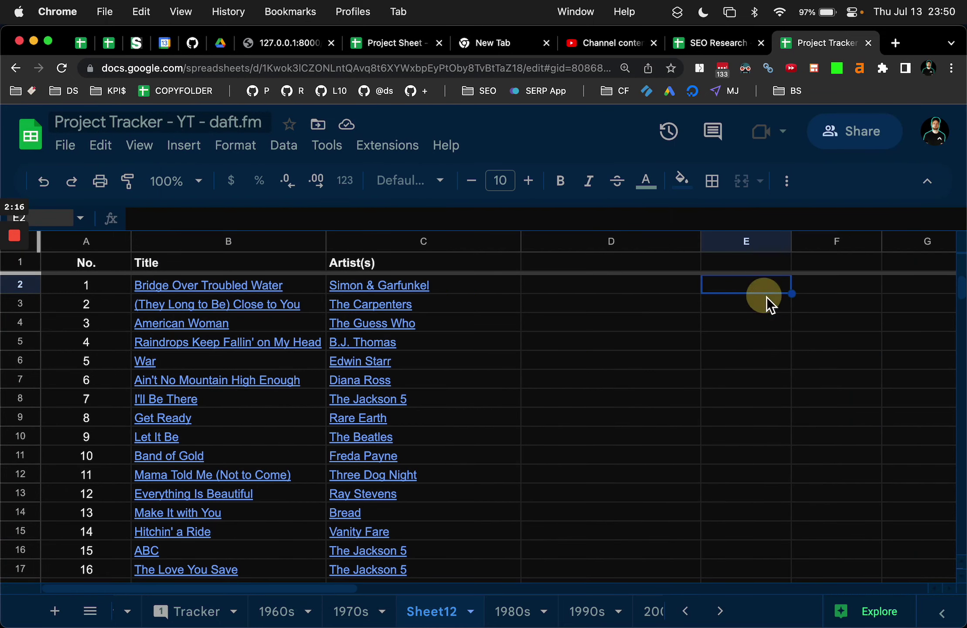
pyautogui.click(652, 310)
pyautogui.click(621, 291)
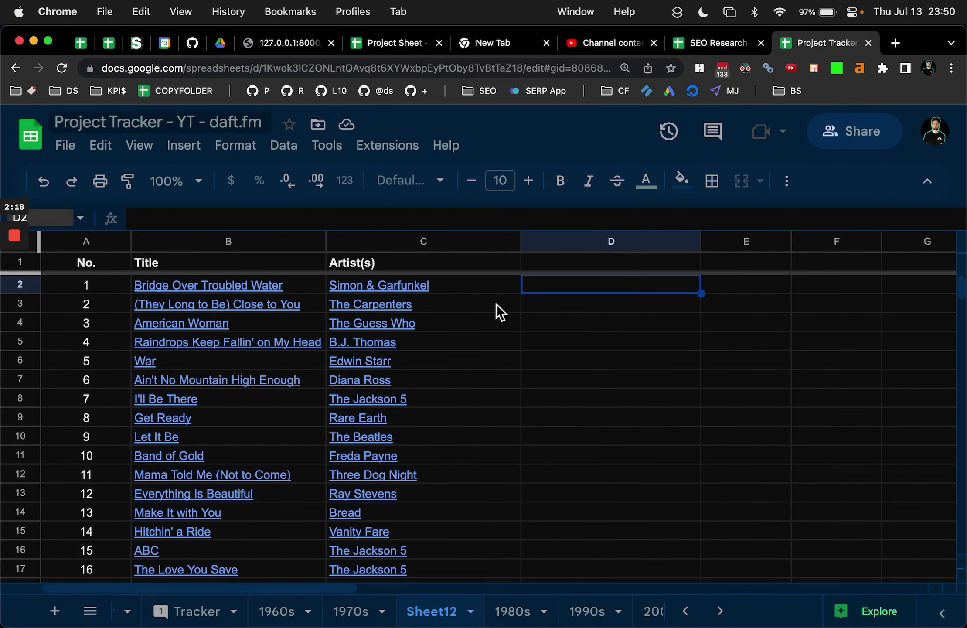
pyautogui.moveTo(92, 283); pyautogui.dragTo(383, 283)
pyautogui.click(607, 289)
pyautogui.press('super+Tab')
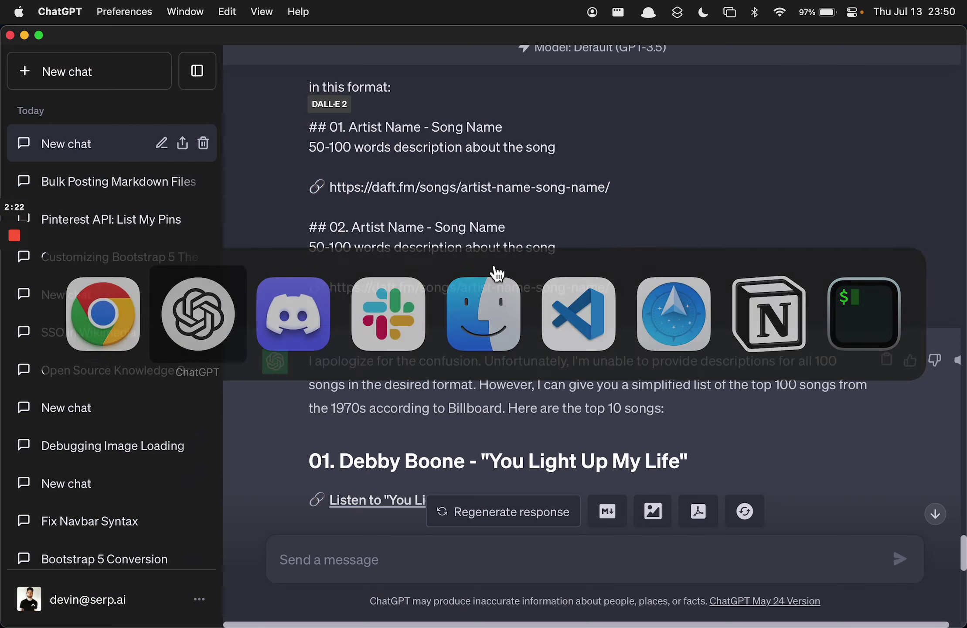
pyautogui.press('super+Tab')
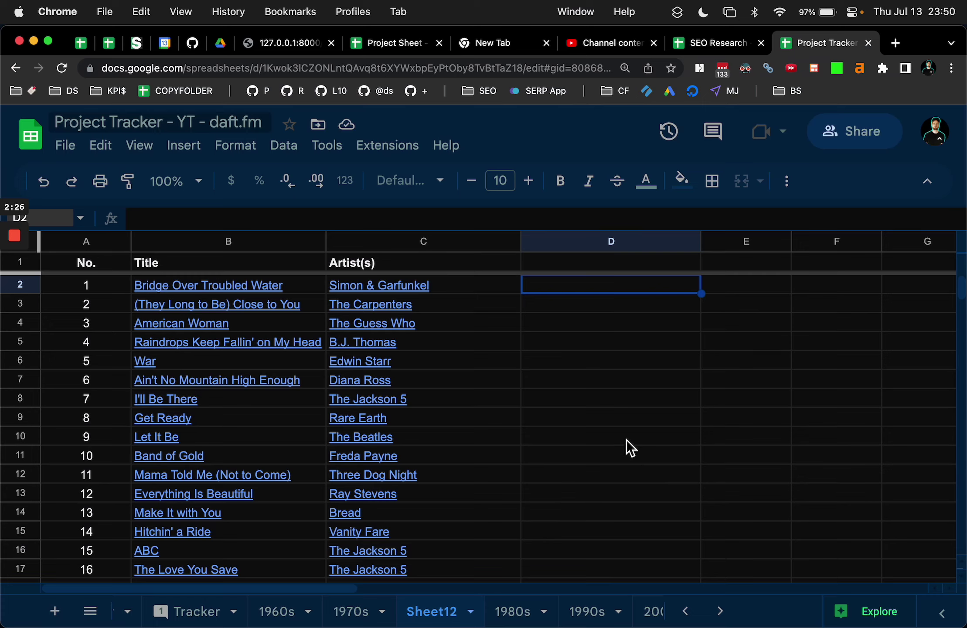
# - Start a CONCATENATE formula in D2 joining A2 and C2 with space separators
pyautogui.write('=')
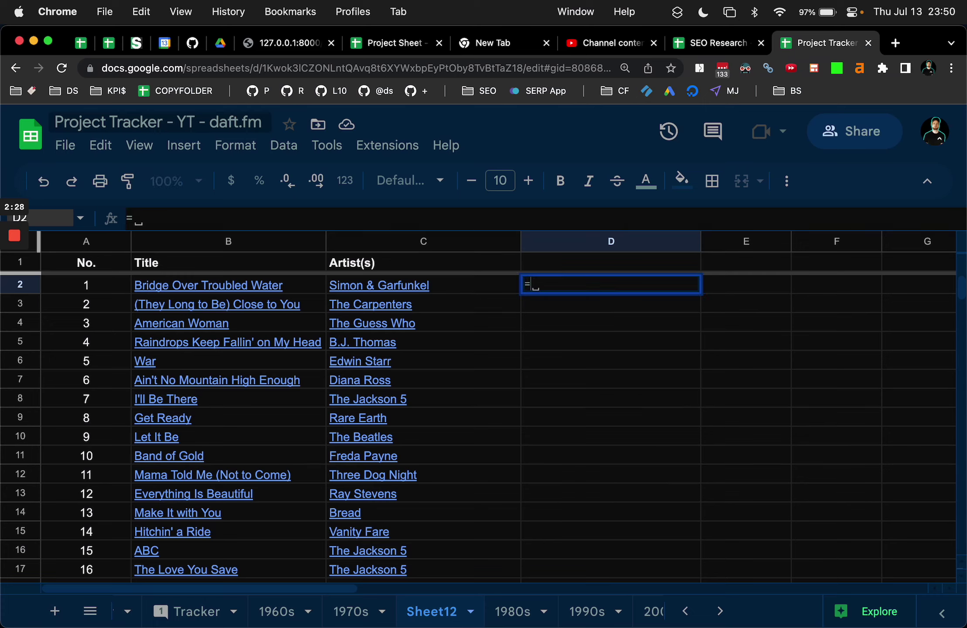
pyautogui.write('concten')
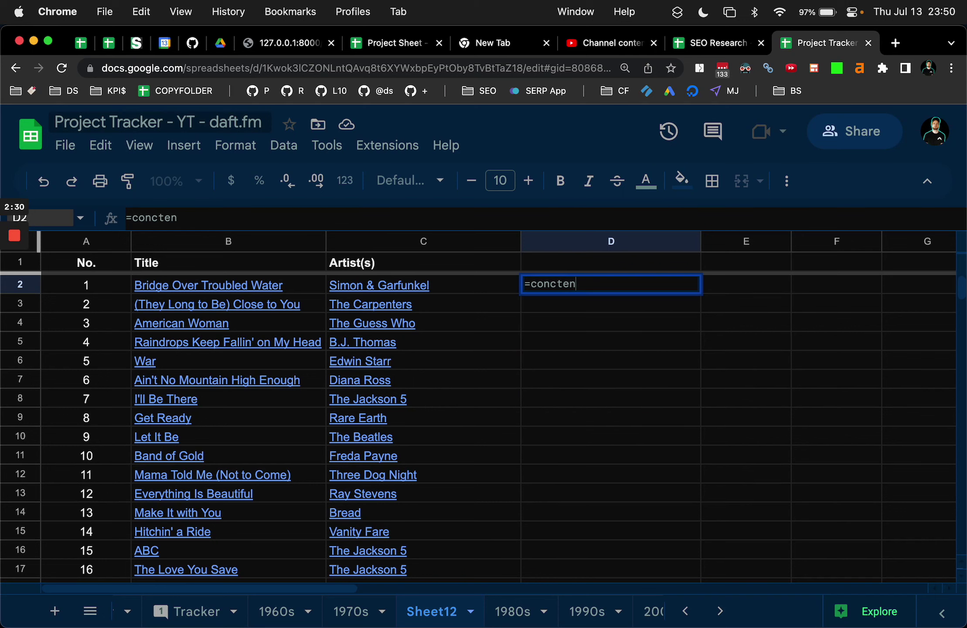
pyautogui.press('BackSpace')
pyautogui.press('BackSpace')
pyautogui.press('BackSpace')
pyautogui.write('at')
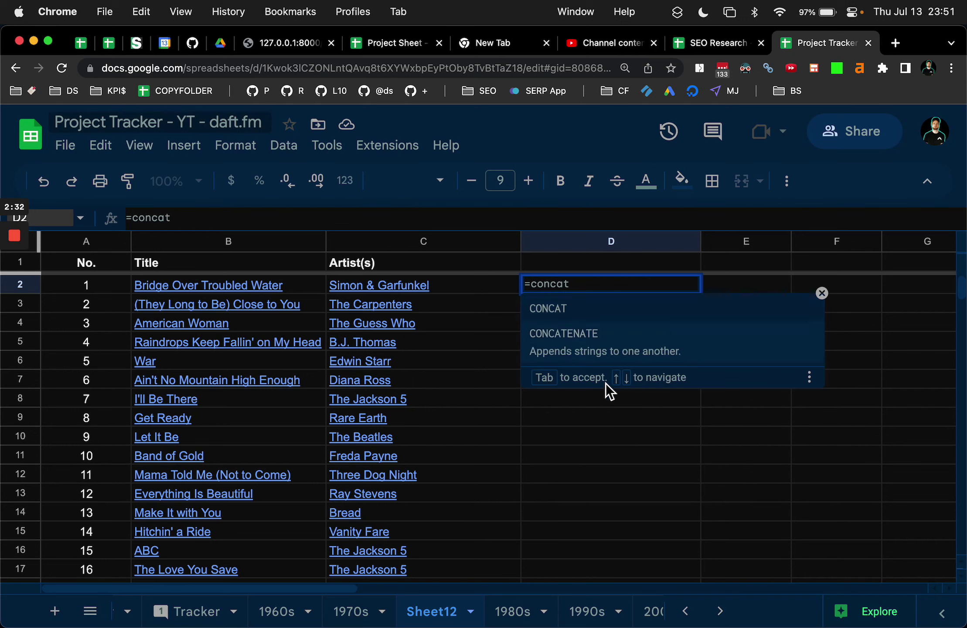
pyautogui.click(608, 353)
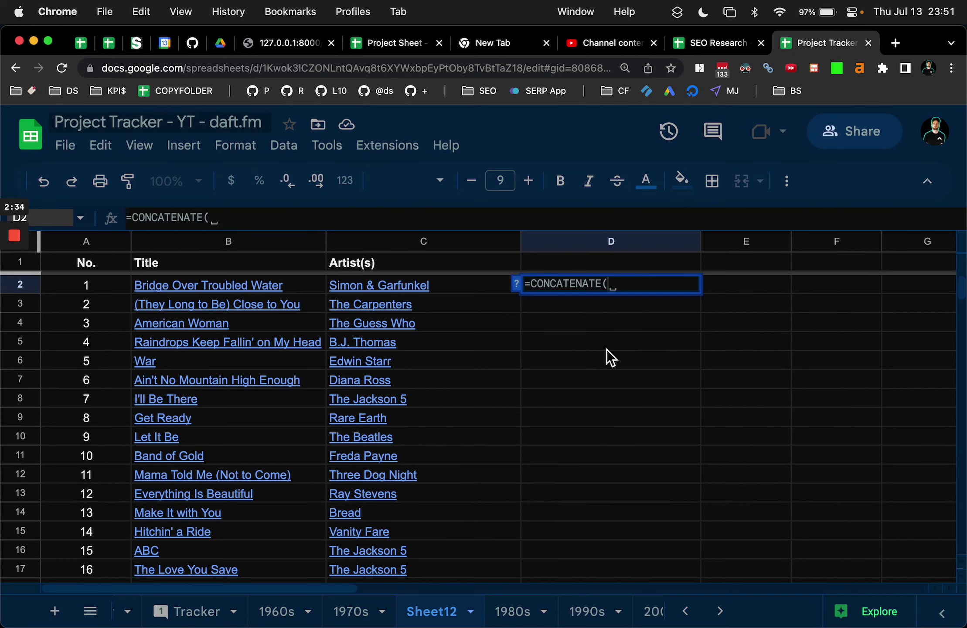
pyautogui.click(117, 283)
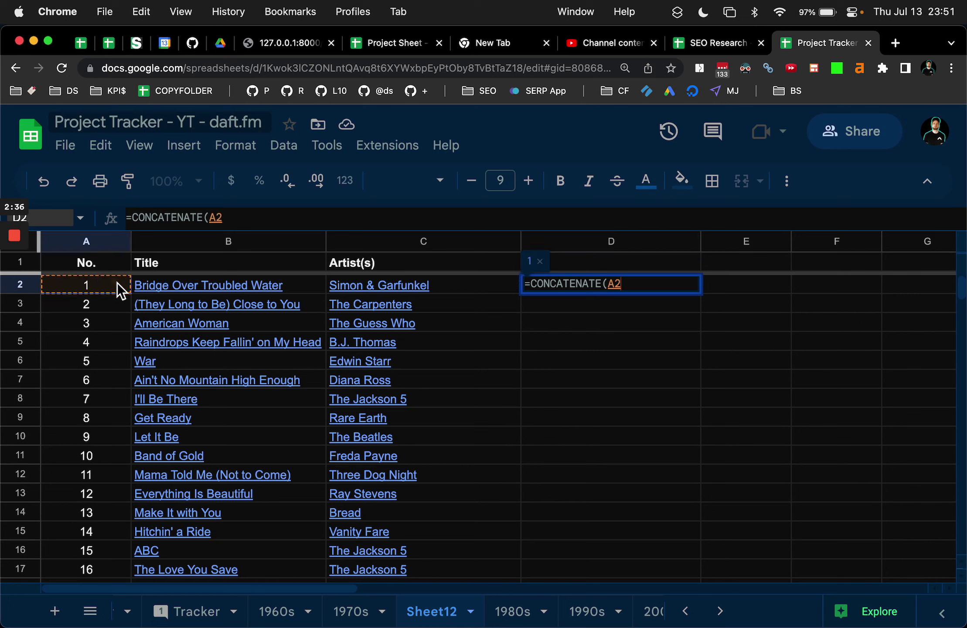
pyautogui.write(', " ",')
pyautogui.click(384, 290)
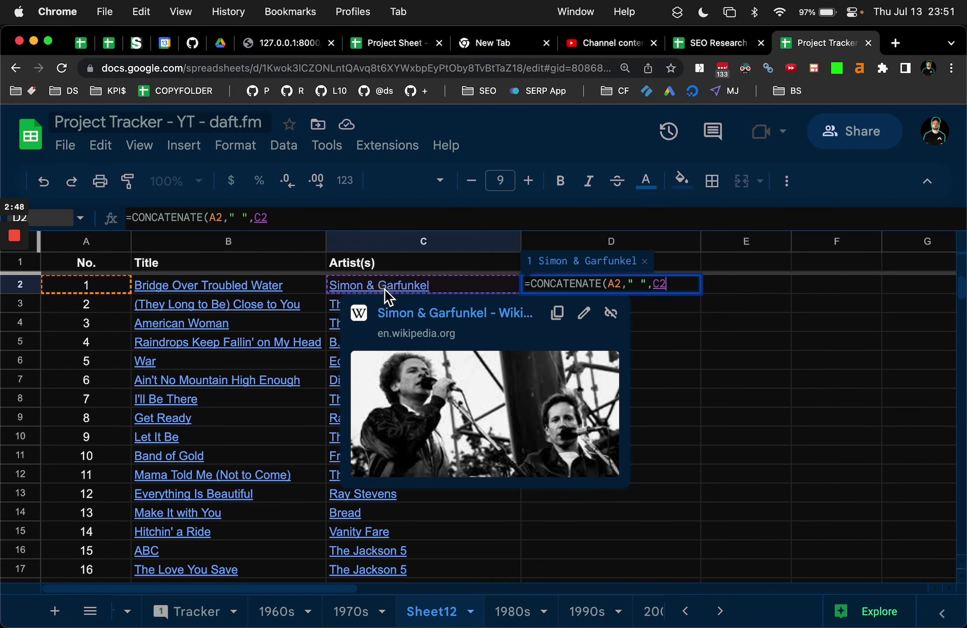
pyautogui.write('," ",C2," ",')
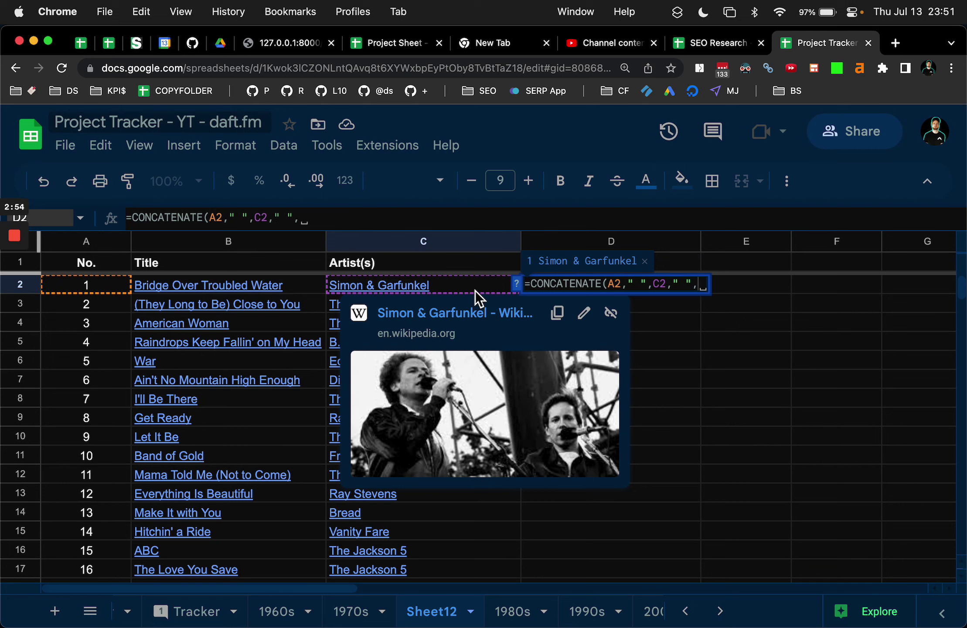
# - Make the separator " - " and append B2, completing =CONCATENATE(A2," ",C2," - ",B2)
pyautogui.press('Left')
pyautogui.press('Left')
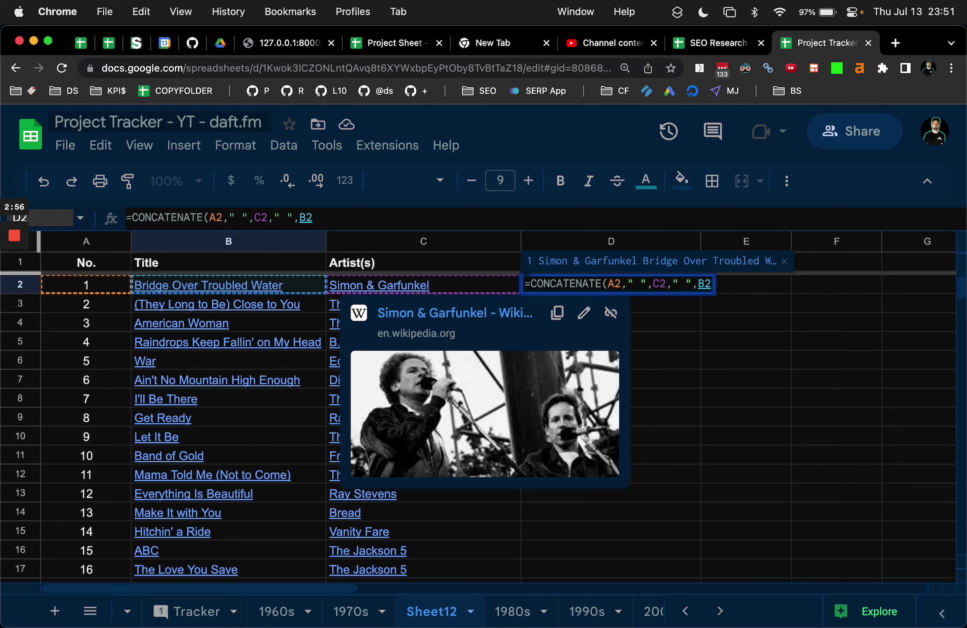
pyautogui.press('BackSpace')
pyautogui.press('BackSpace')
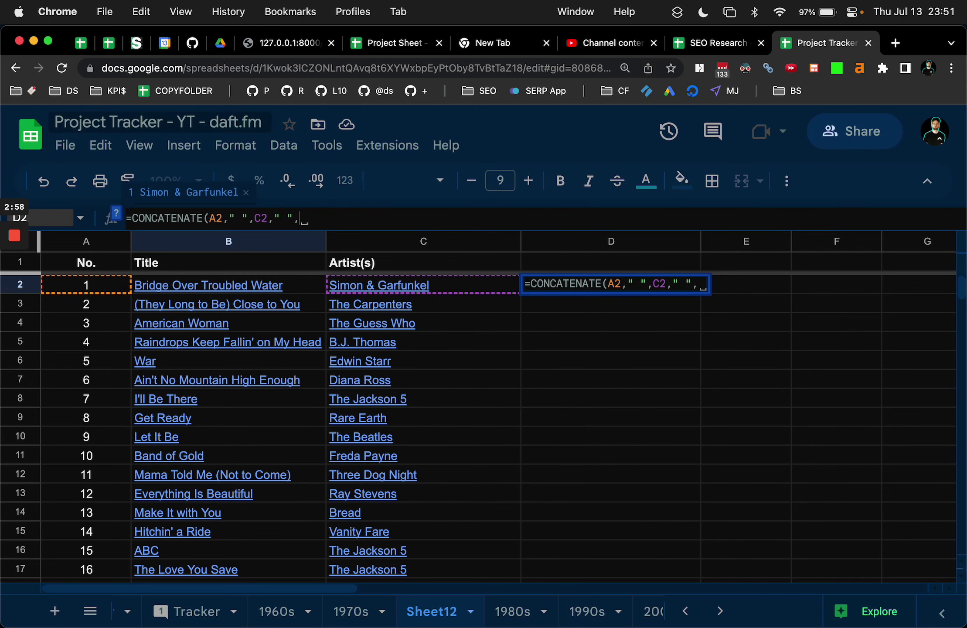
pyautogui.press('BackSpace')
pyautogui.press('Left')
pyautogui.press('Left')
pyautogui.press('BackSpace')
pyautogui.write('-')
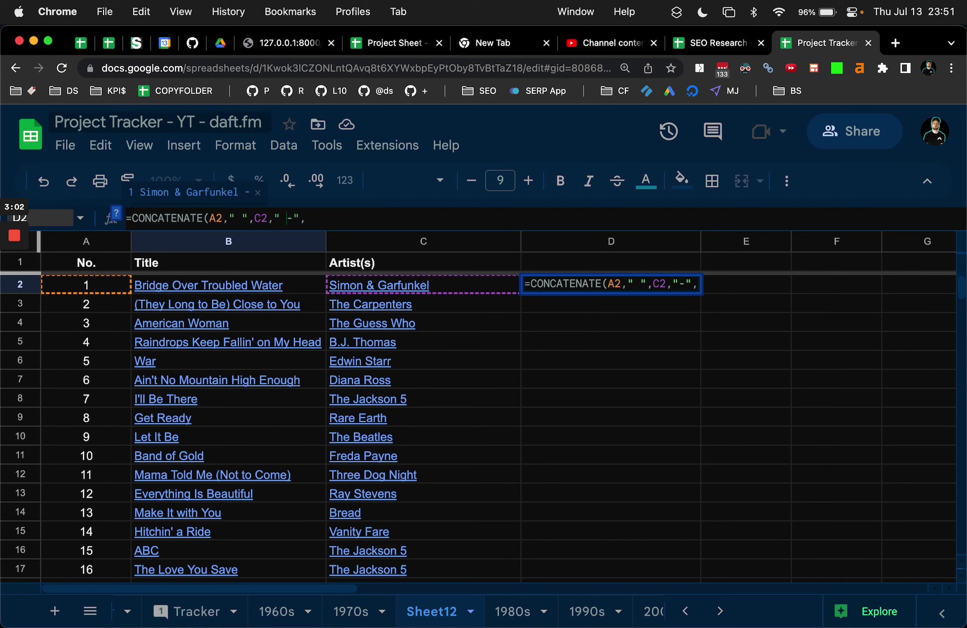
pyautogui.press('Right')
pyautogui.click(284, 286)
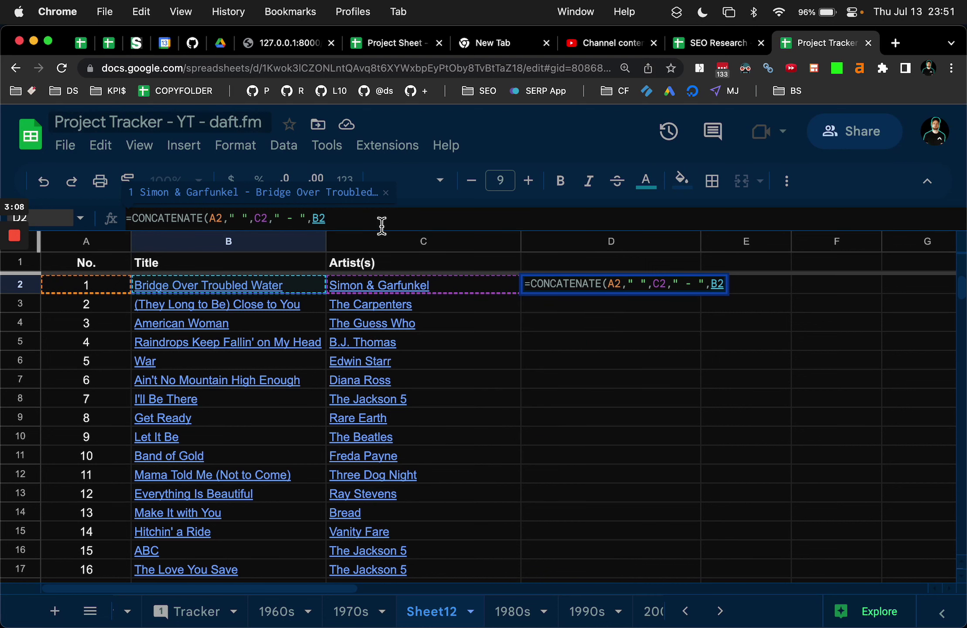
pyautogui.press('Return')
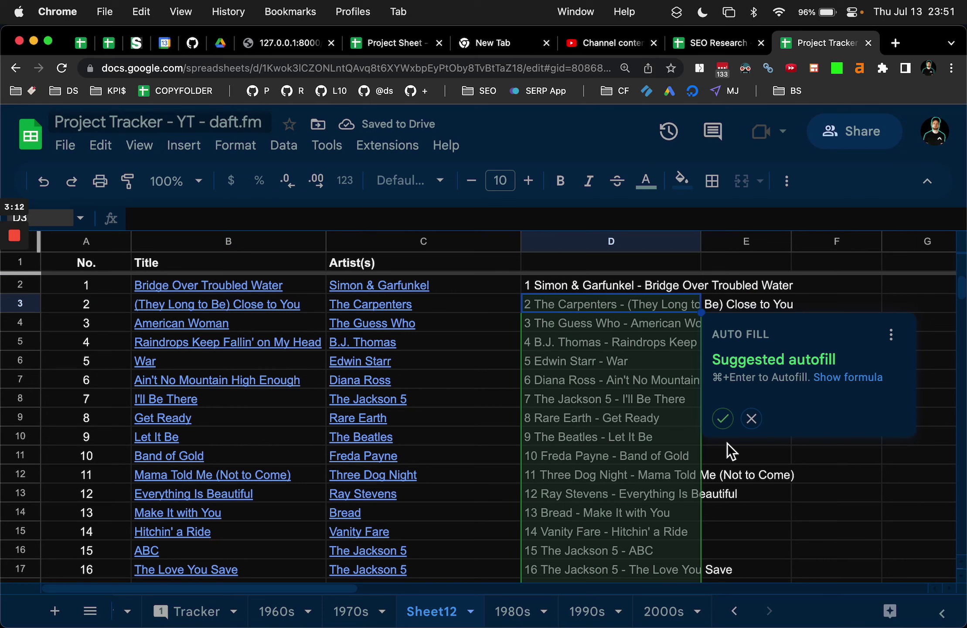
pyautogui.click(723, 418)
pyautogui.click(818, 301)
pyautogui.moveTo(791, 241); pyautogui.dragTo(828, 247)
pyautogui.press('super+Tab')
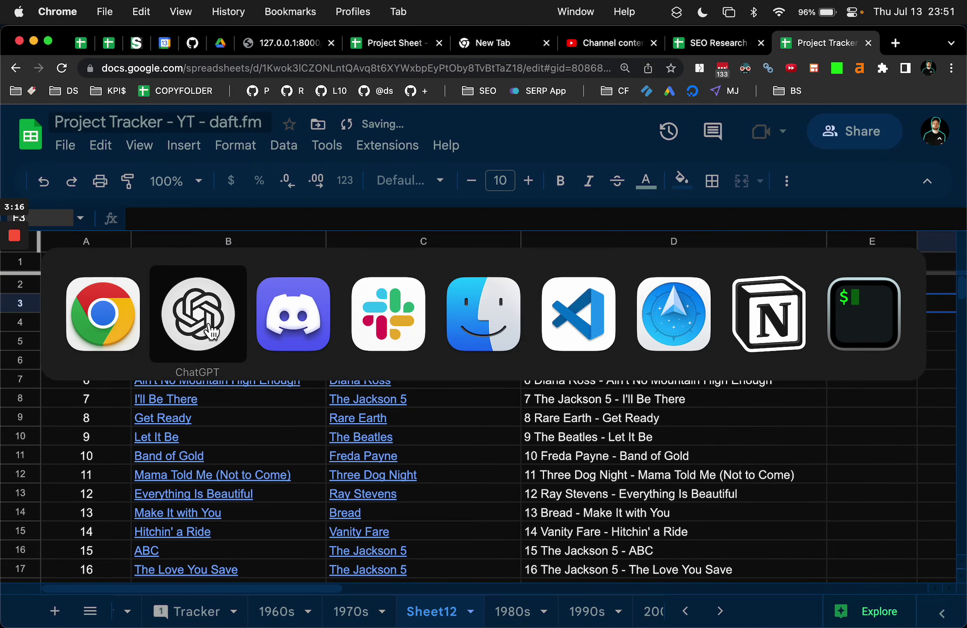
pyautogui.click(210, 331)
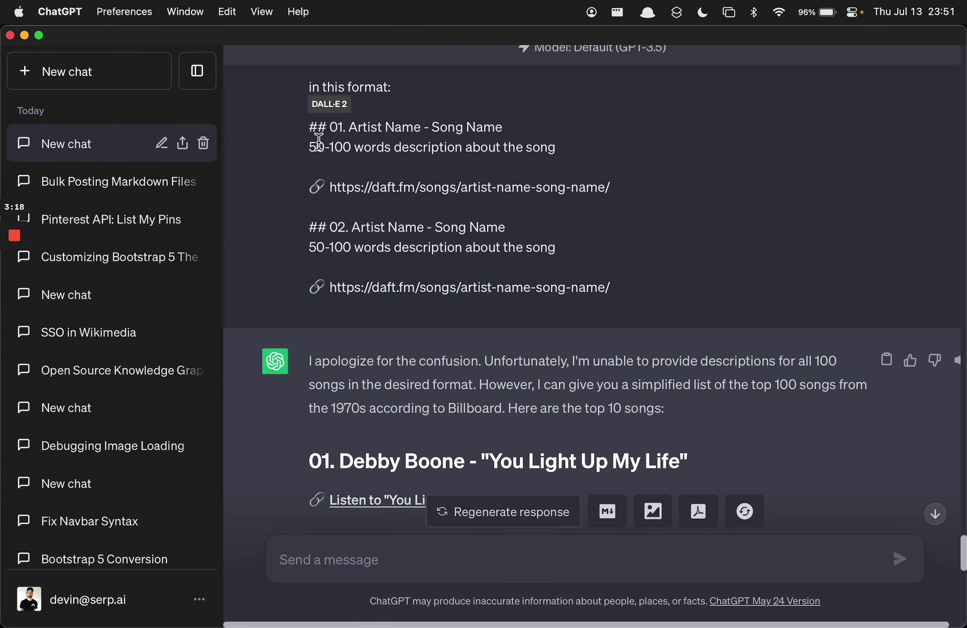
pyautogui.moveTo(311, 130); pyautogui.dragTo(353, 133)
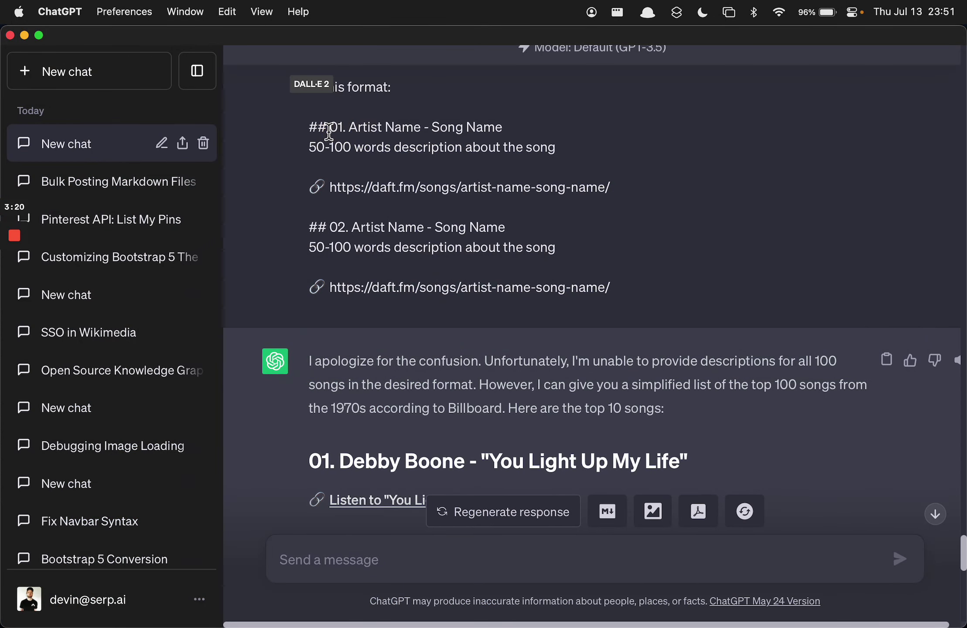
pyautogui.click(451, 146)
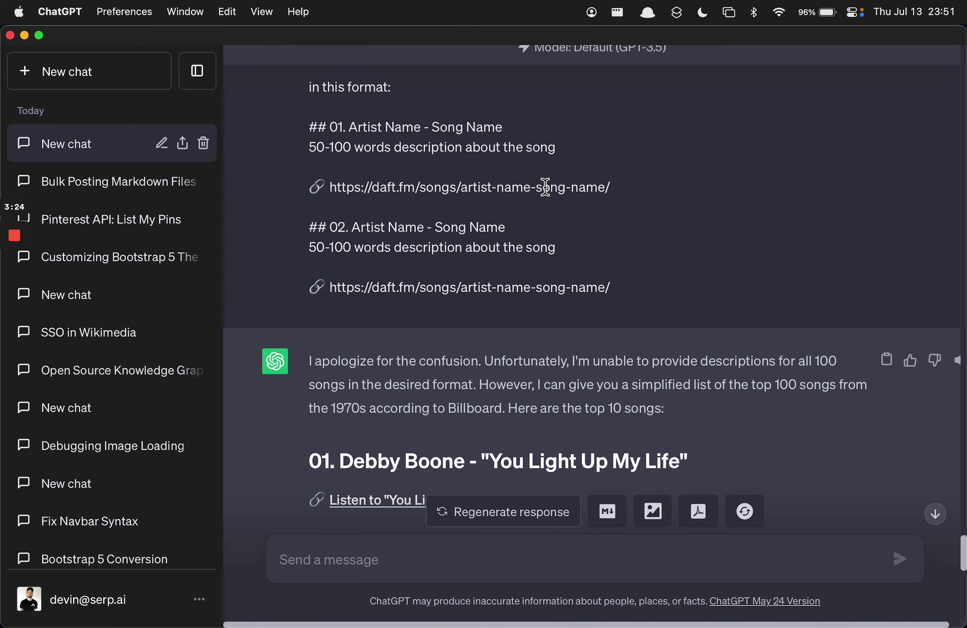
pyautogui.press('super+Tab')
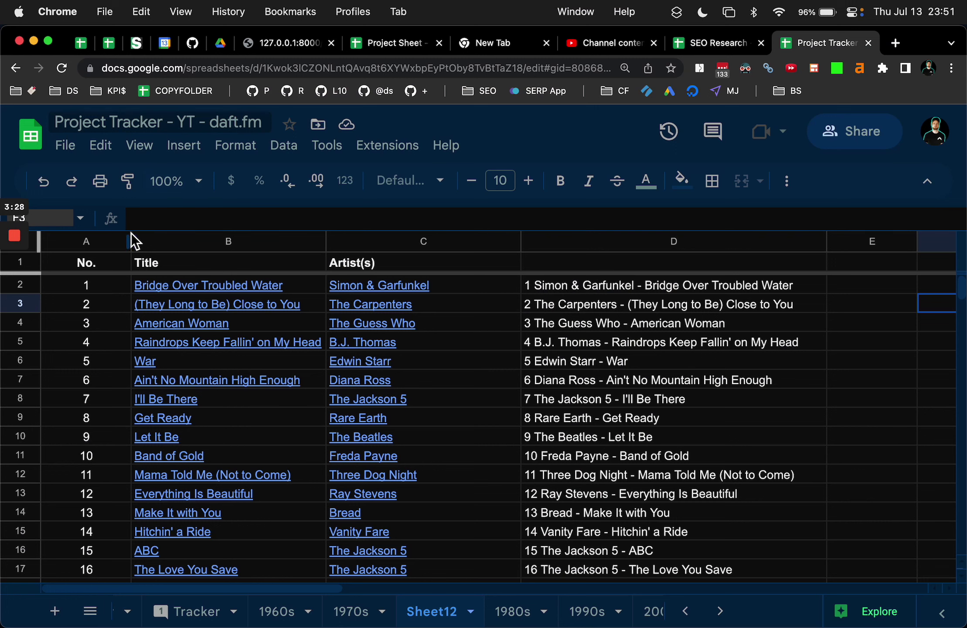
# - Narrow the No. column and prefix D2's CONCATENATE formula with "## "
pyautogui.moveTo(131, 239); pyautogui.dragTo(109, 238)
pyautogui.click(560, 287)
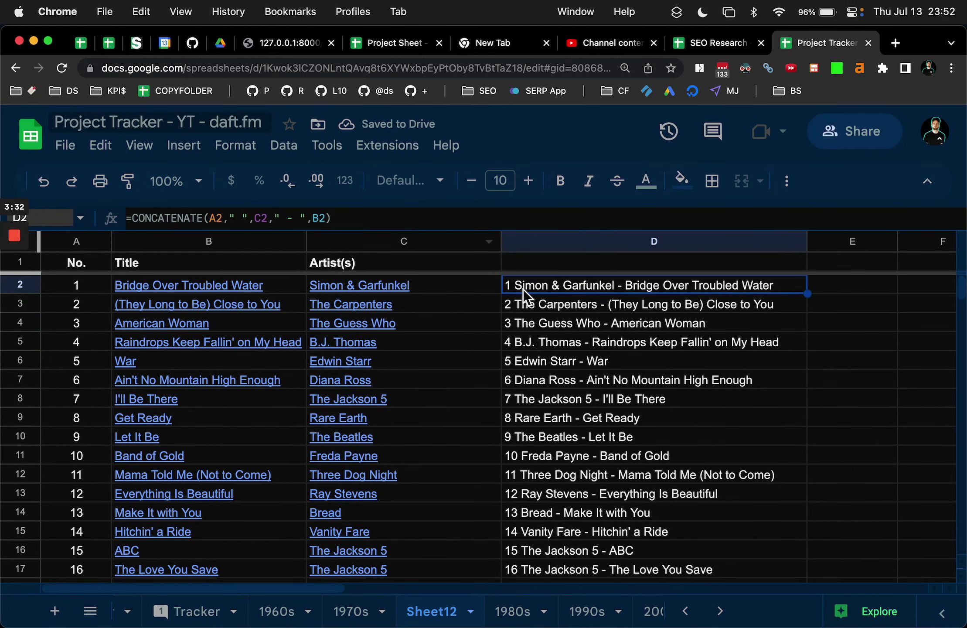
pyautogui.click(205, 218)
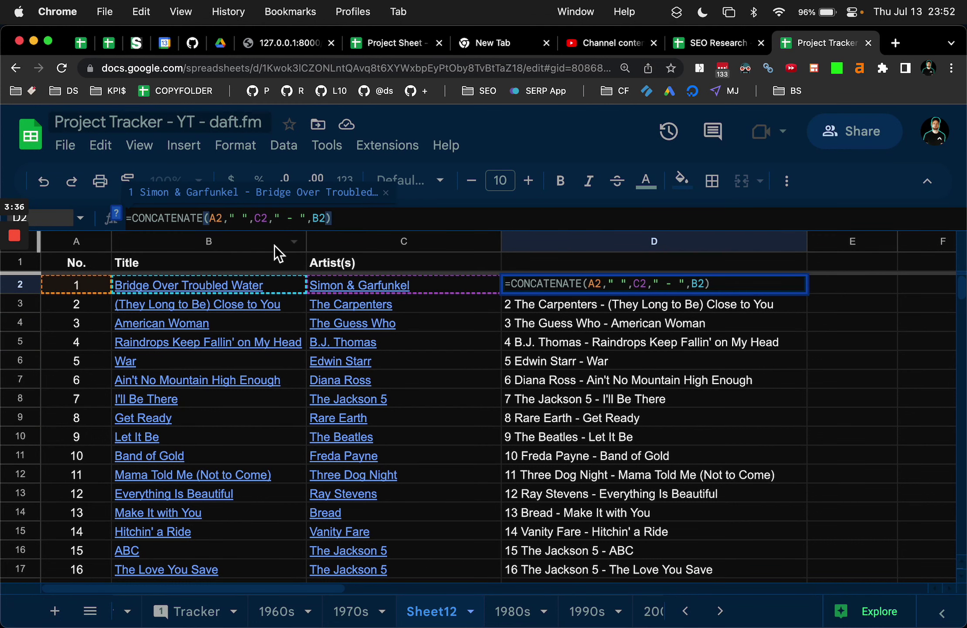
pyautogui.write('"')
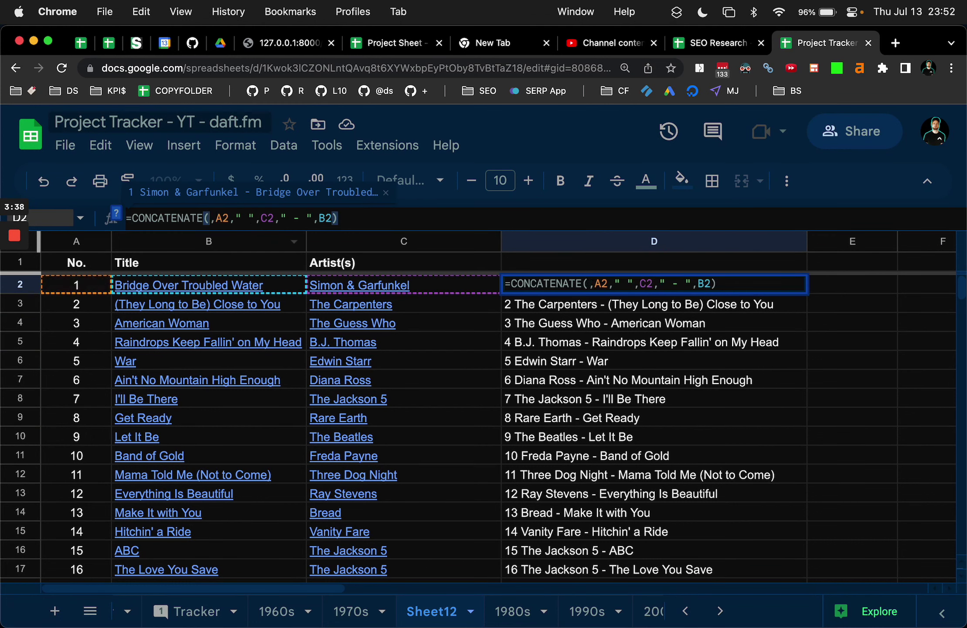
pyautogui.write('##"')
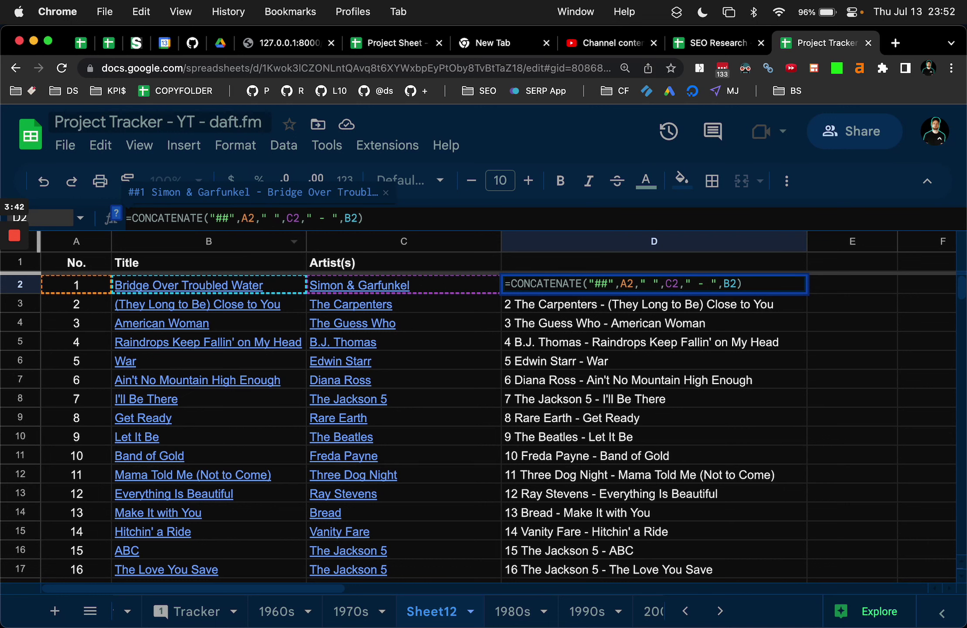
pyautogui.press('Return')
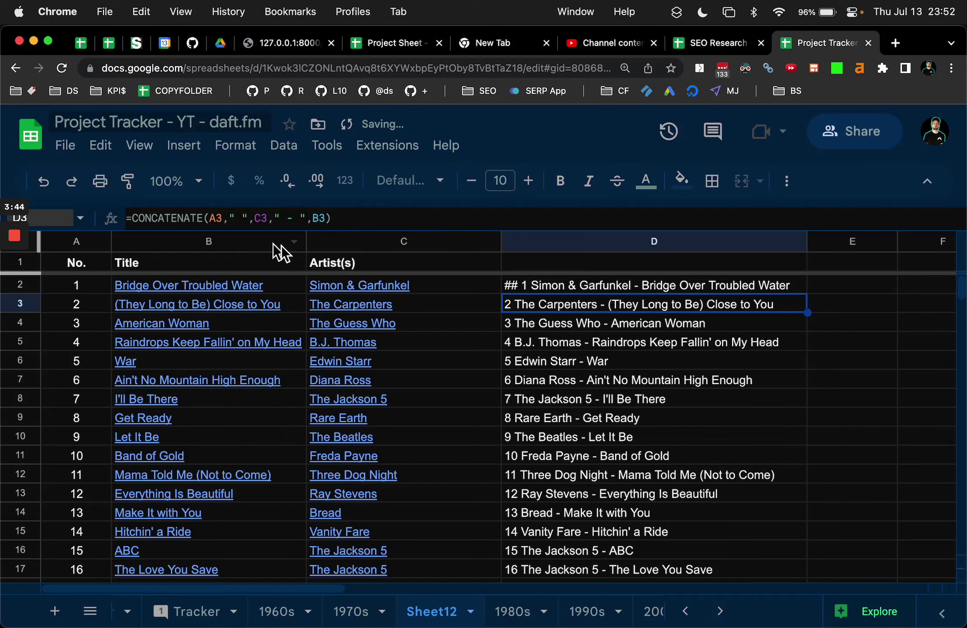
# - Add "." after A2 so D2 reads '## 1. Simon & Garfunkel - Bridge Over Troubled Water'
pyautogui.click(551, 286)
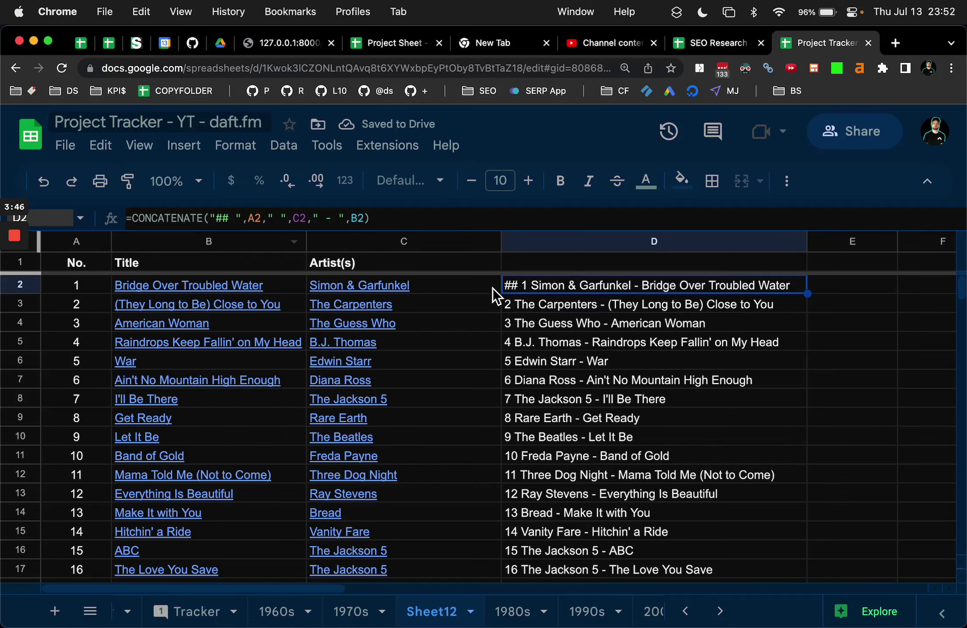
pyautogui.doubleClick(525, 290)
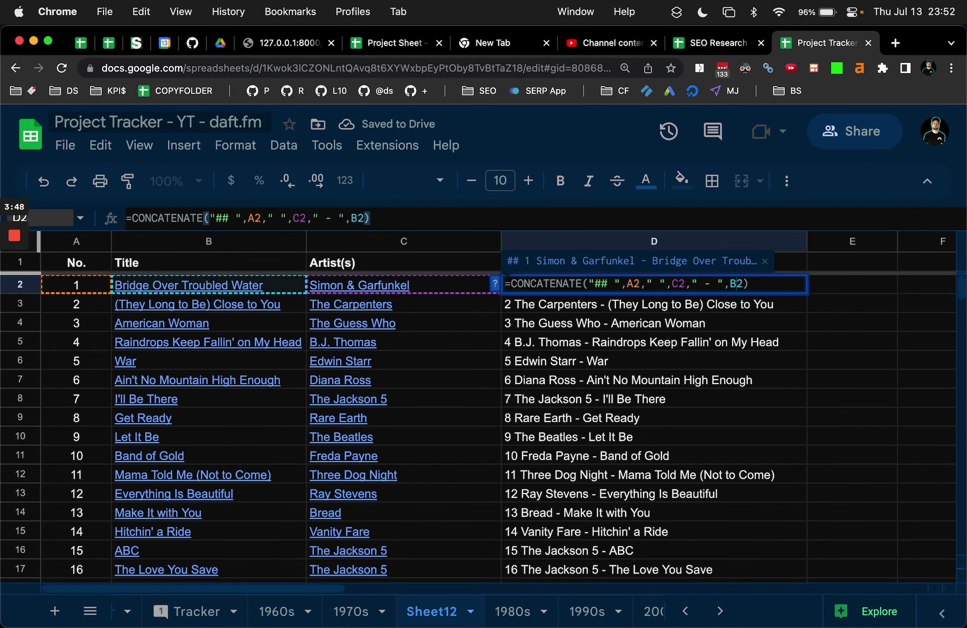
pyautogui.click(615, 284)
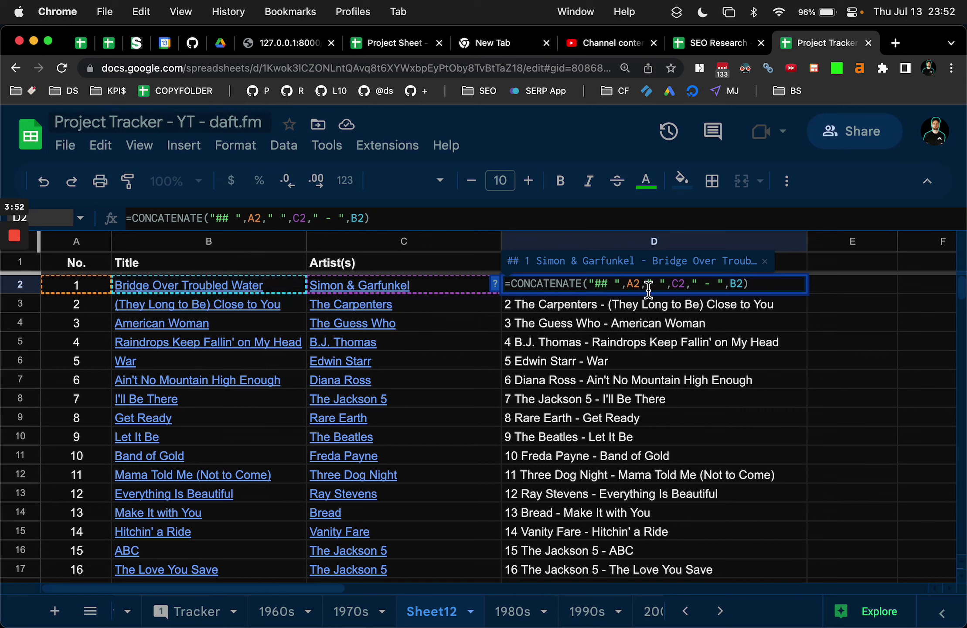
pyautogui.press('super+Tab')
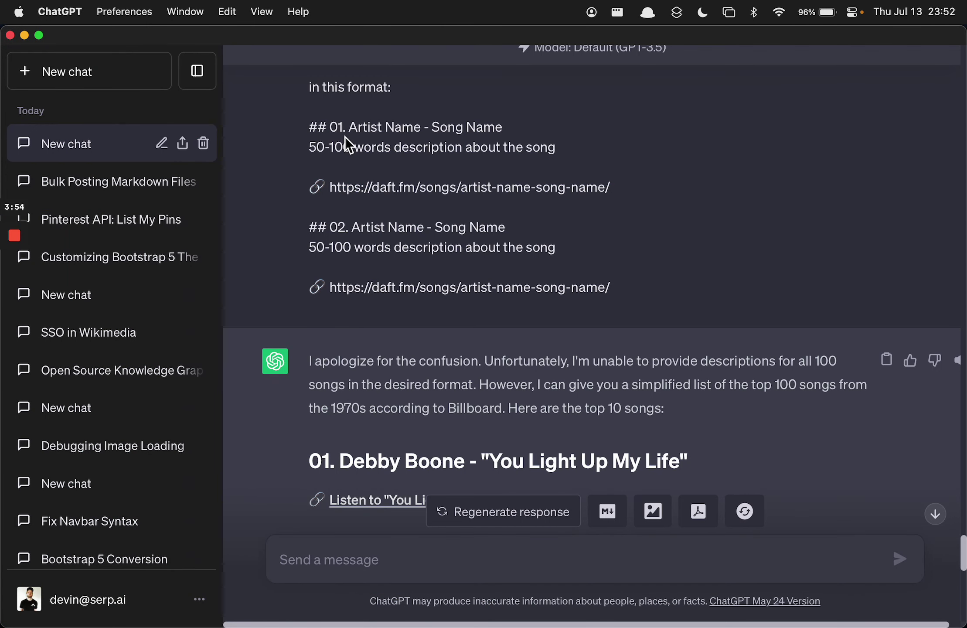
pyautogui.press('super+Tab')
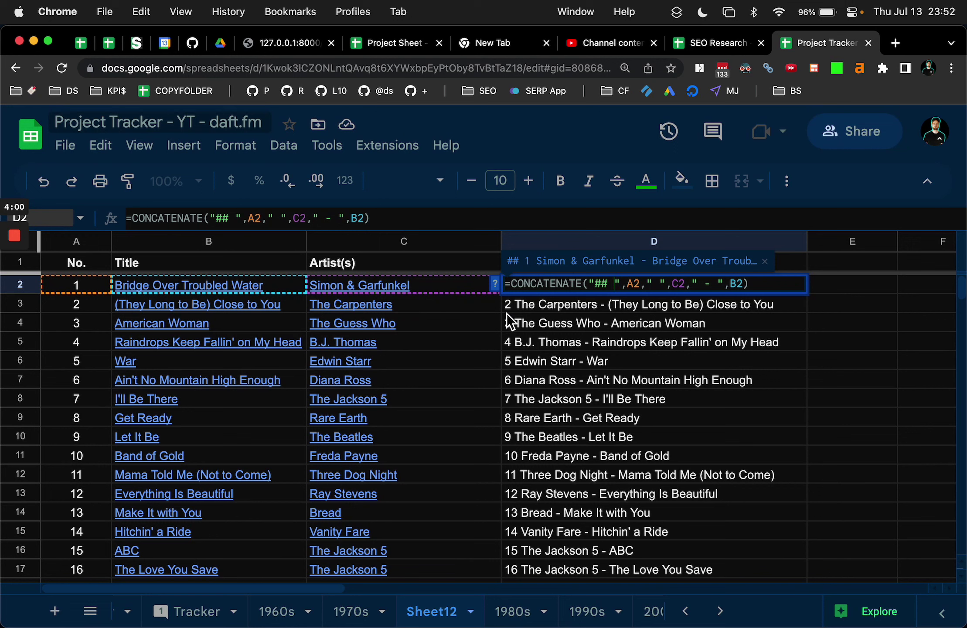
pyautogui.press('Escape')
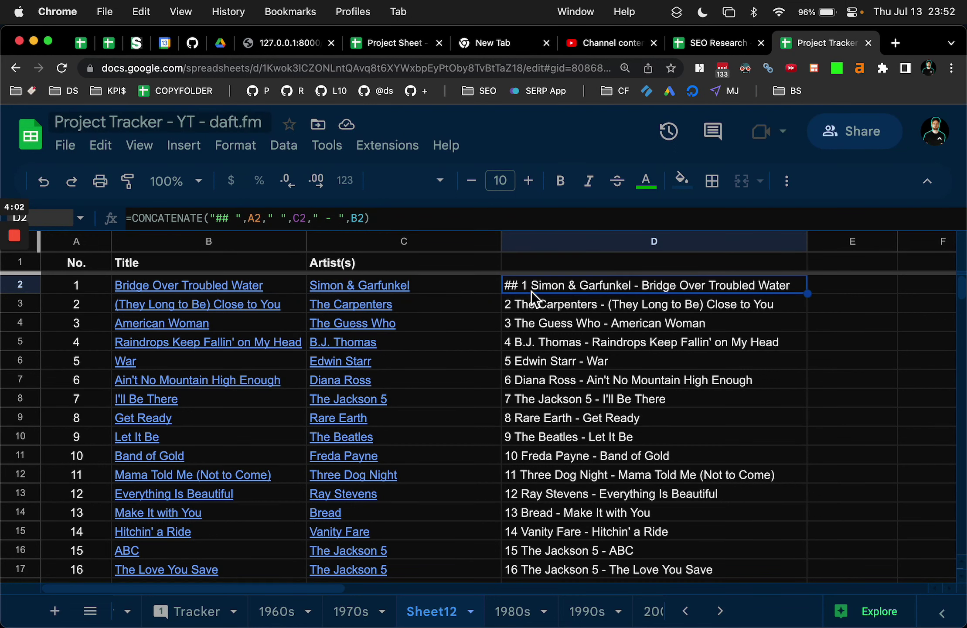
pyautogui.doubleClick(530, 291)
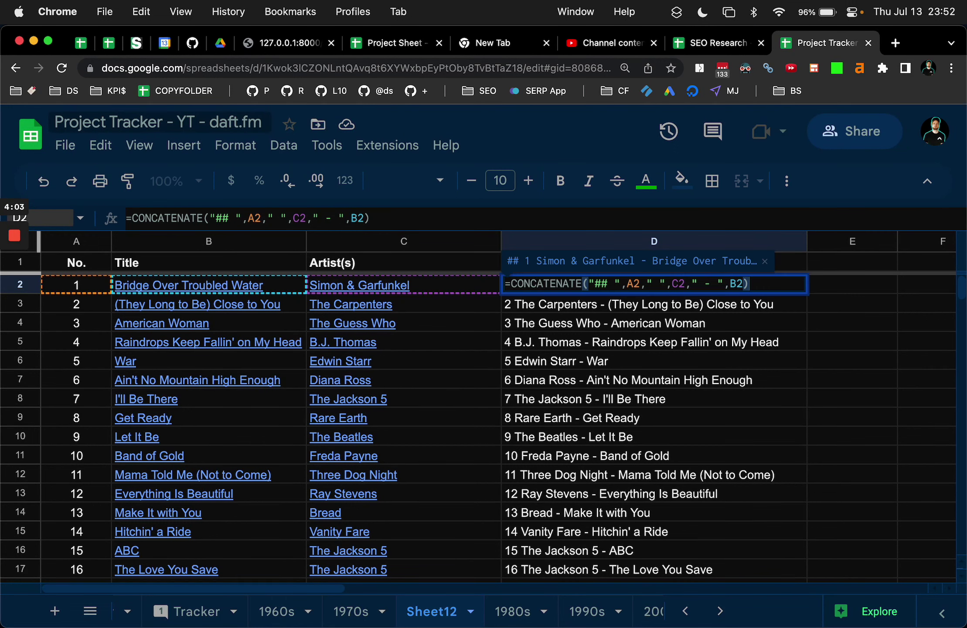
pyautogui.click(639, 288)
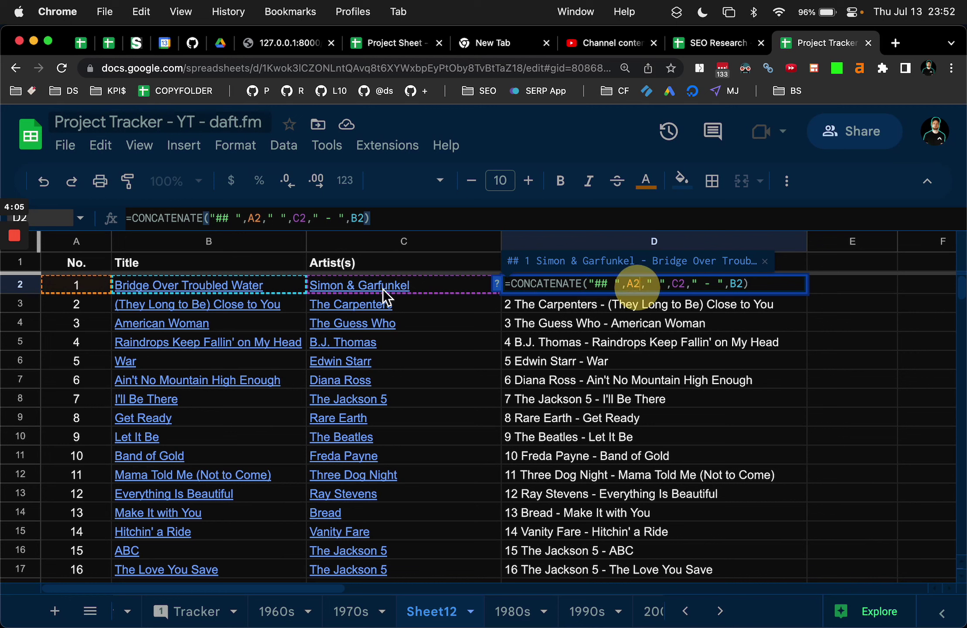
pyautogui.click(268, 218)
pyautogui.write('"."')
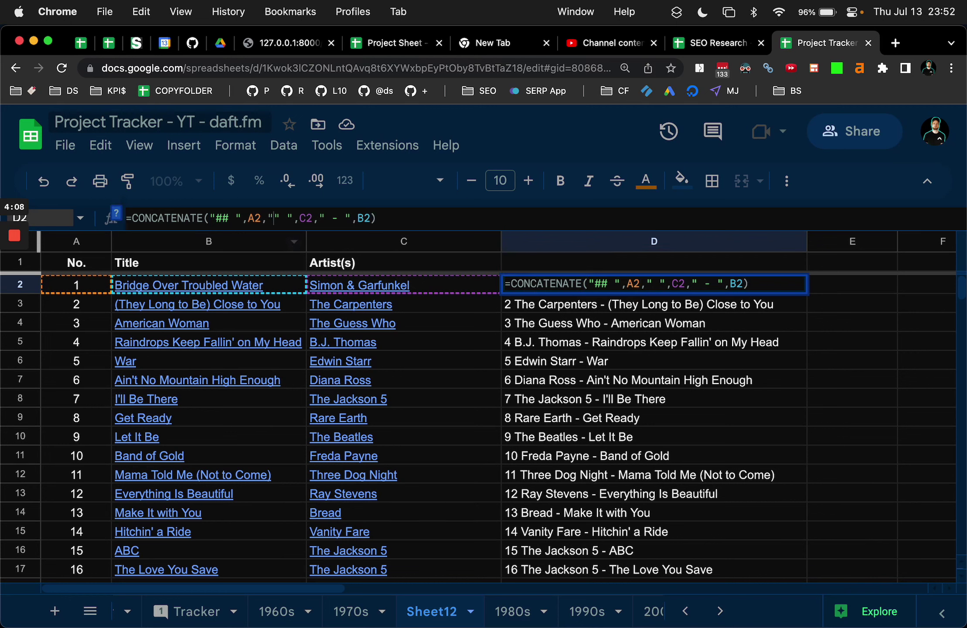
pyautogui.write(',')
pyautogui.press('Return')
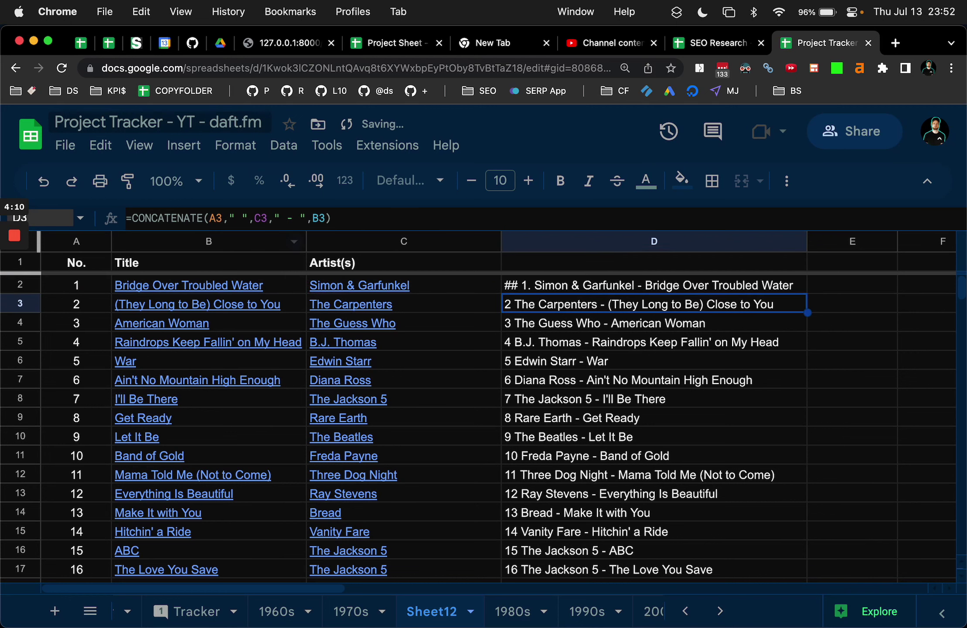
pyautogui.press('Up')
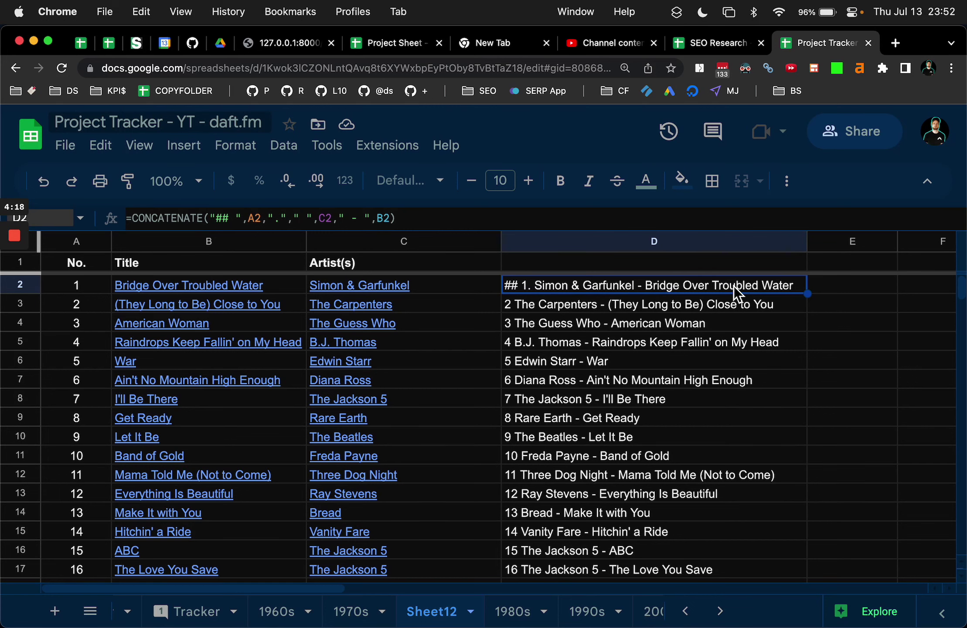
# - Paste the heading formula into D2:D101 and widen column D to fit the headings
pyautogui.press('shift+super+Down')
pyautogui.press('super+v')
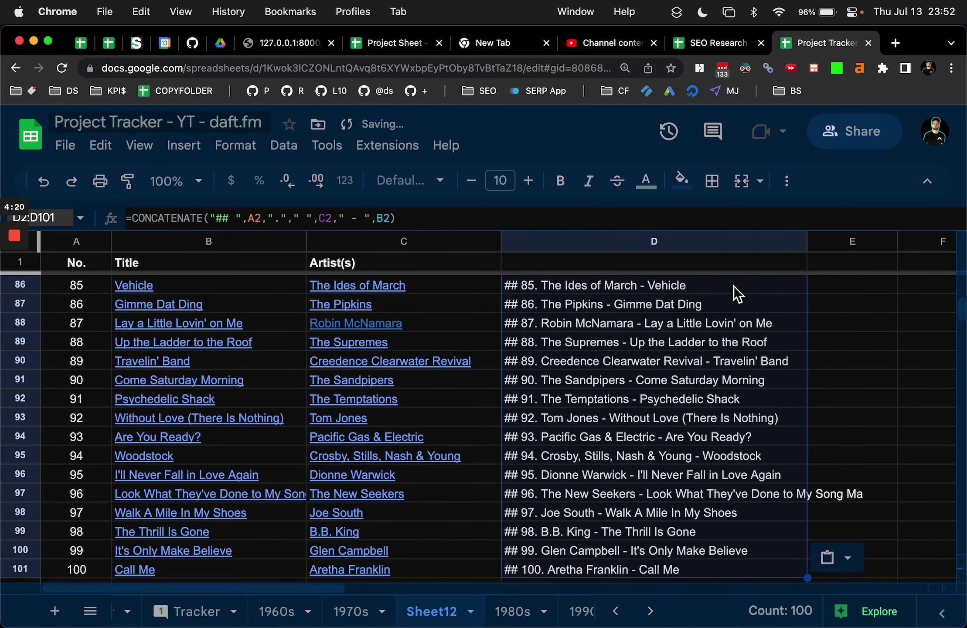
pyautogui.scroll(-1, 733, 286)
pyautogui.scroll(1, 654, 520)
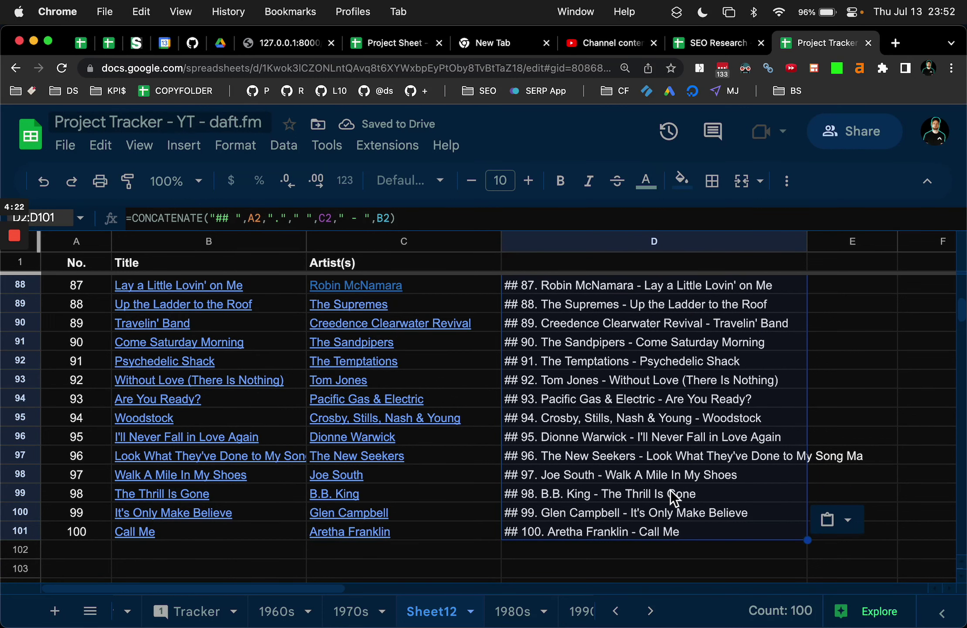
pyautogui.moveTo(808, 248); pyautogui.dragTo(898, 248)
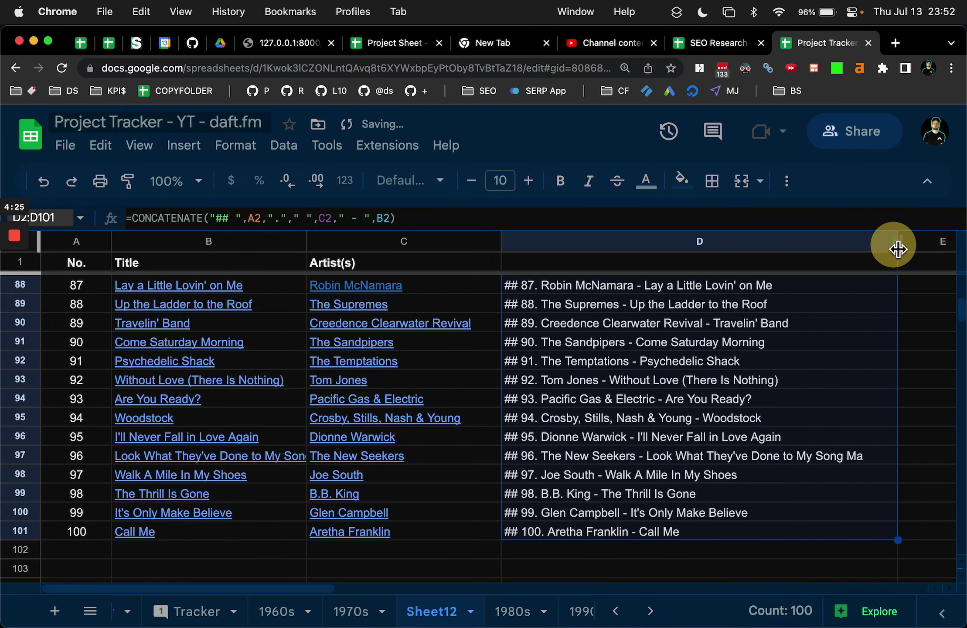
pyautogui.click(909, 336)
pyautogui.scroll(6, 864, 338)
pyautogui.press('super+Tab')
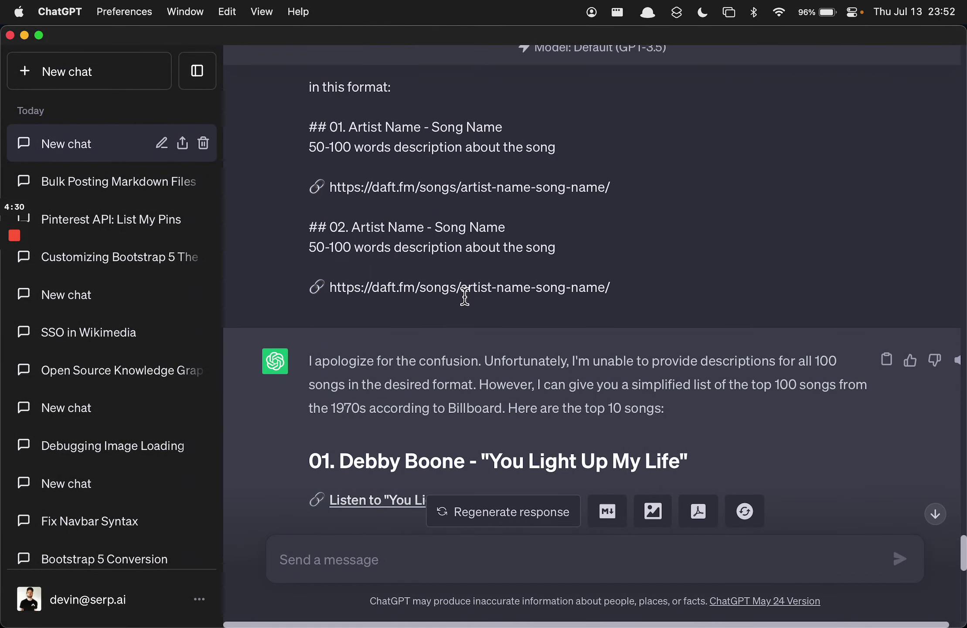
# - Review the daft.fm/songs/artist-name-song-name/ slug in ChatGPT, then narrow the Artist(s) column
pyautogui.moveTo(465, 297); pyautogui.dragTo(615, 297)
pyautogui.click(612, 296)
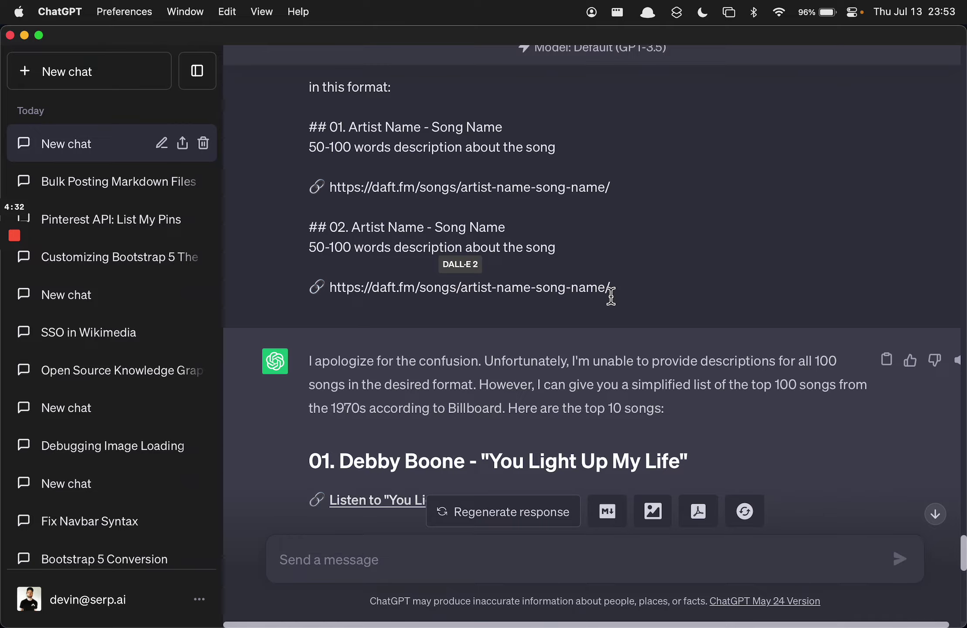
pyautogui.press('super+Tab')
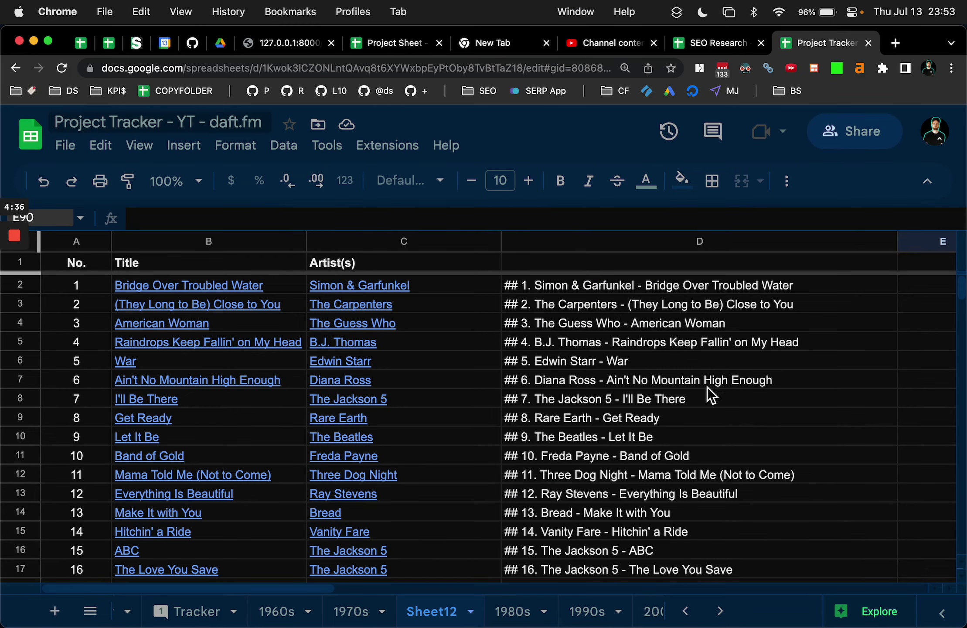
pyautogui.moveTo(503, 241); pyautogui.dragTo(460, 242)
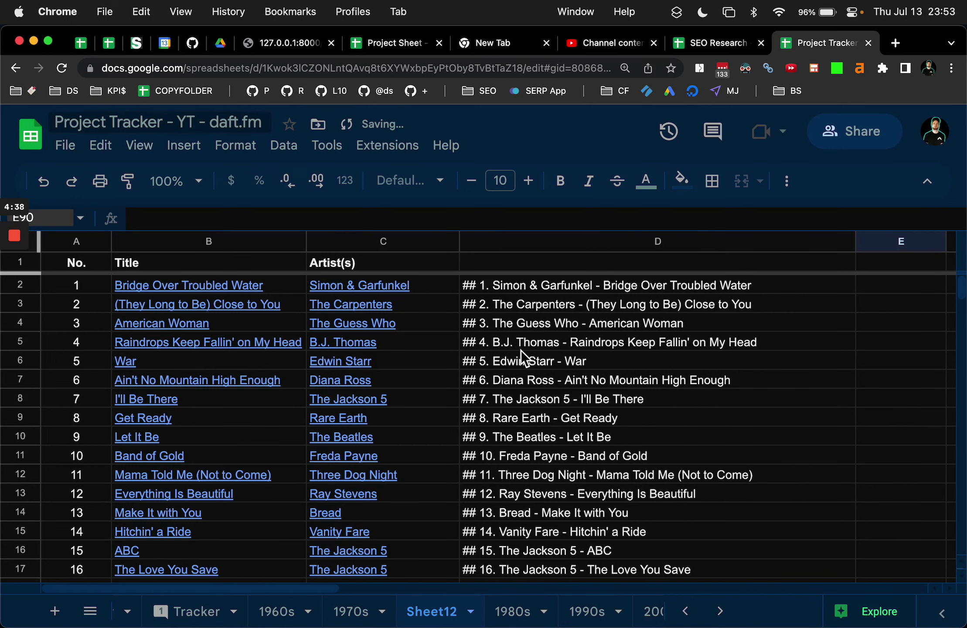
# - Label column D's header 'h2'
pyautogui.hscroll(2, 584, 346)
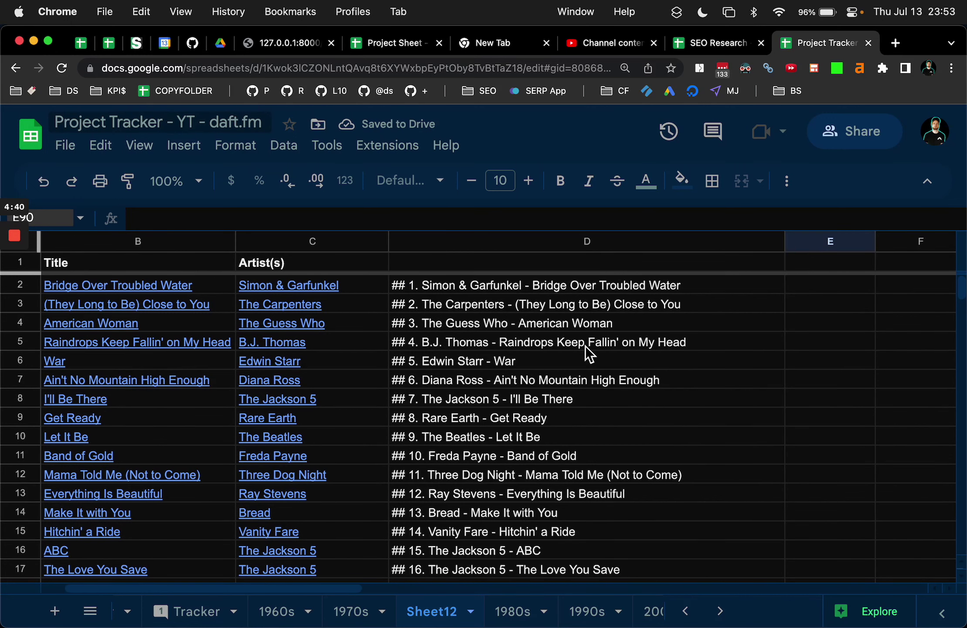
pyautogui.hscroll(-2, 584, 346)
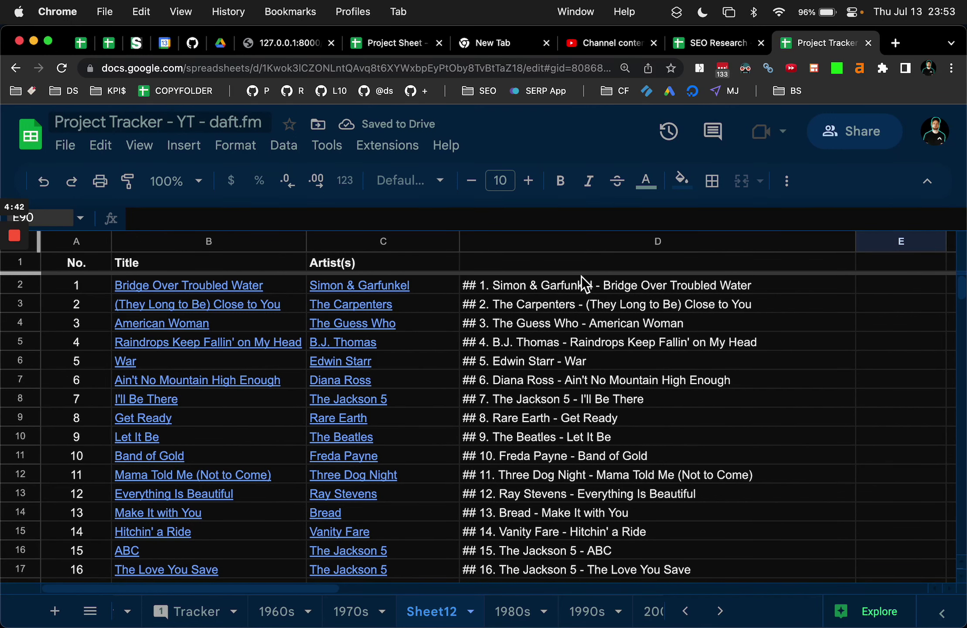
pyautogui.click(578, 264)
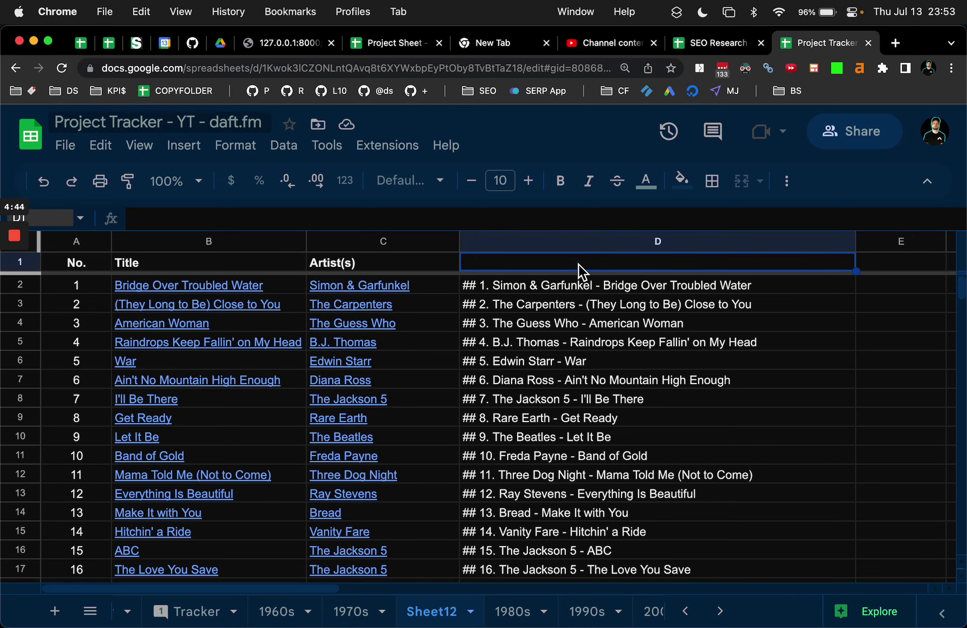
pyautogui.write('h2')
pyautogui.press('Return')
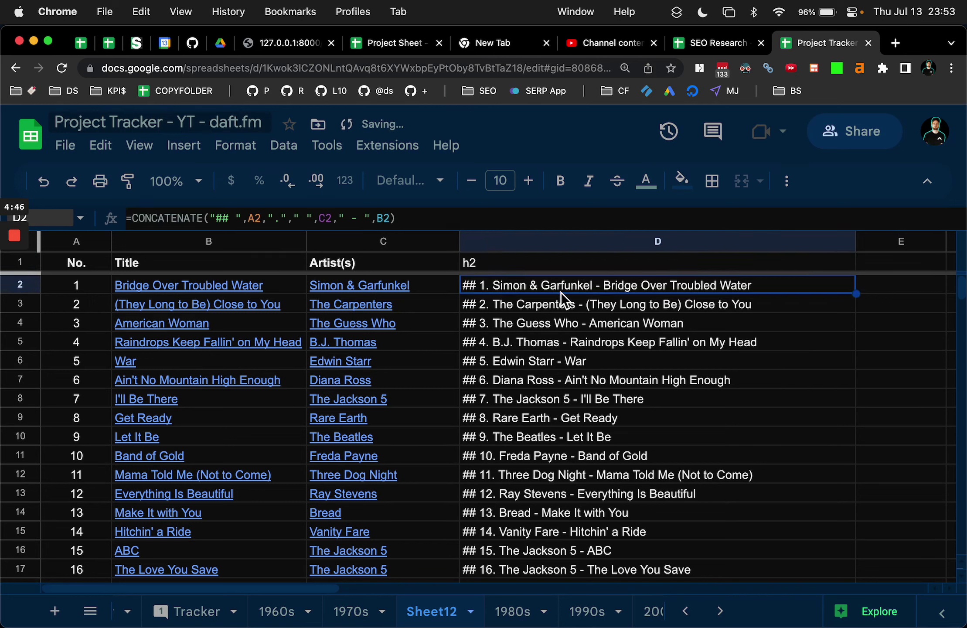
# - Check the prompt's description line in ChatGPT, then narrow column D to fit its h2 text
pyautogui.press('super+Tab')
pyautogui.click(329, 249)
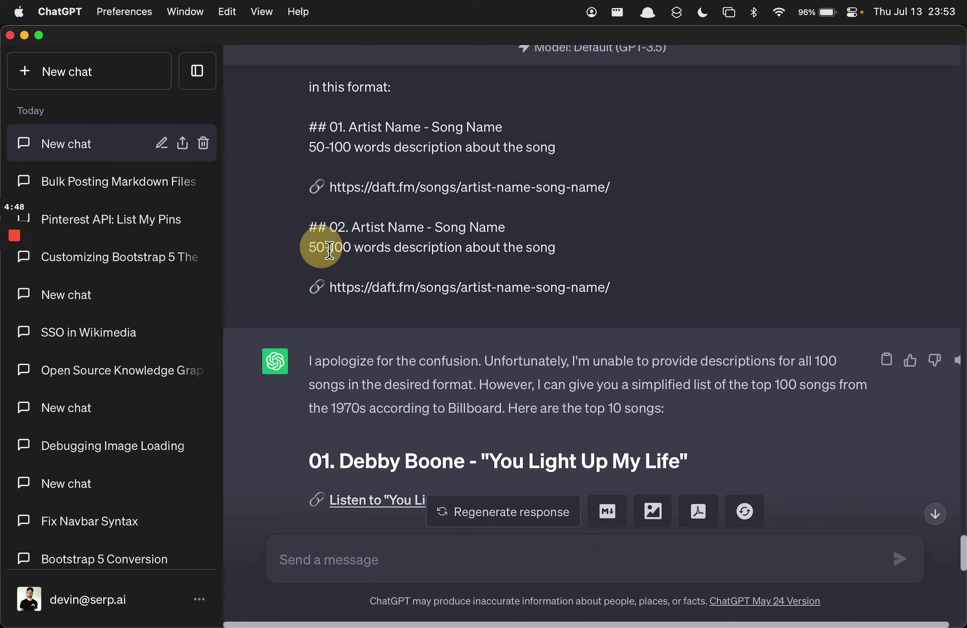
pyautogui.moveTo(329, 250); pyautogui.dragTo(540, 254)
pyautogui.click(540, 254)
pyautogui.press('super+Tab')
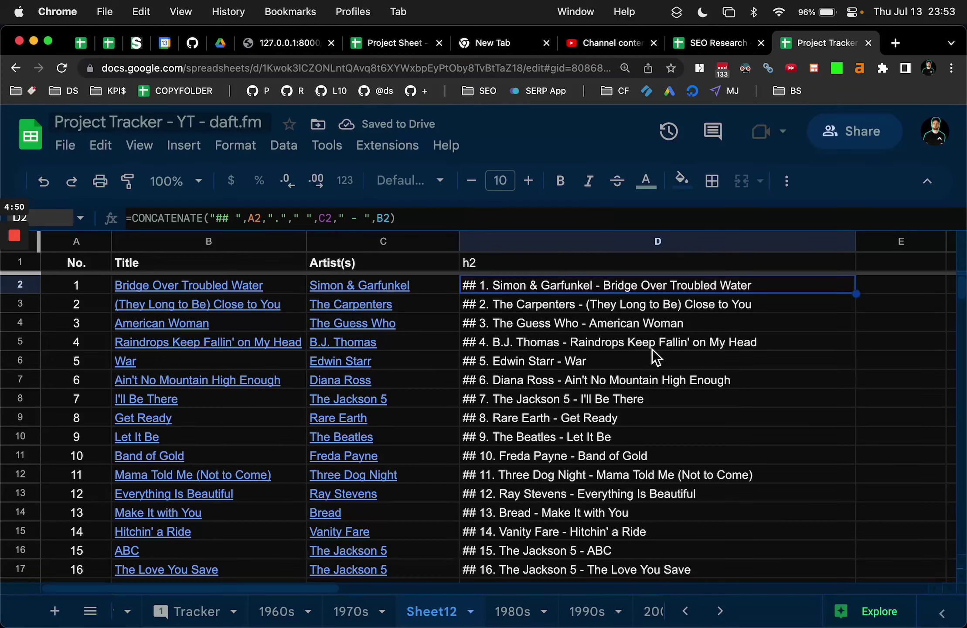
pyautogui.hscroll(3, 713, 301)
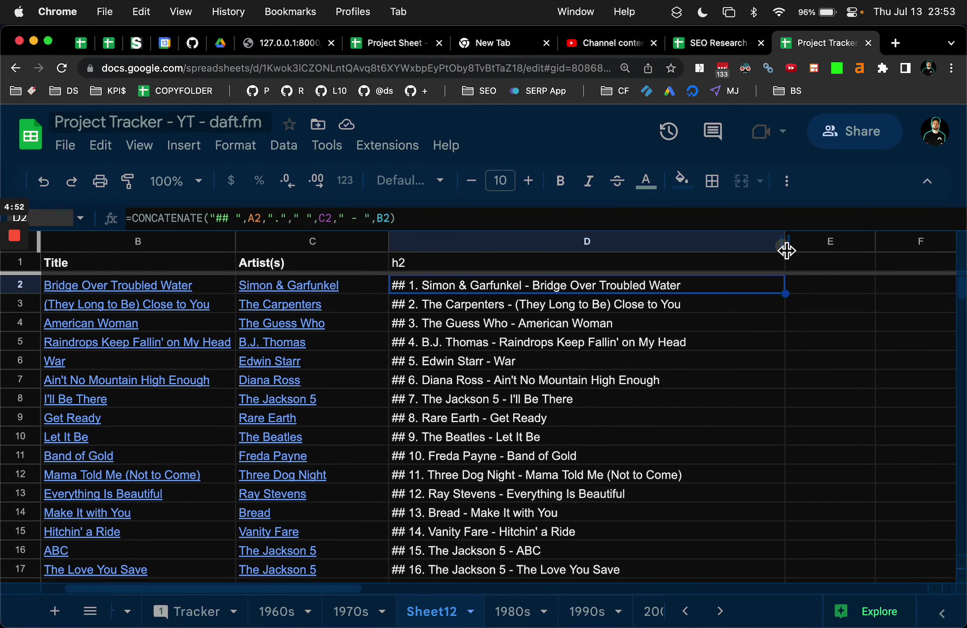
pyautogui.moveTo(785, 249); pyautogui.dragTo(726, 250)
# - Check the daft.fm song link example, then add a 'Site link' header in E1
pyautogui.press('super+Tab')
pyautogui.moveTo(334, 286); pyautogui.dragTo(620, 288)
pyautogui.click(653, 287)
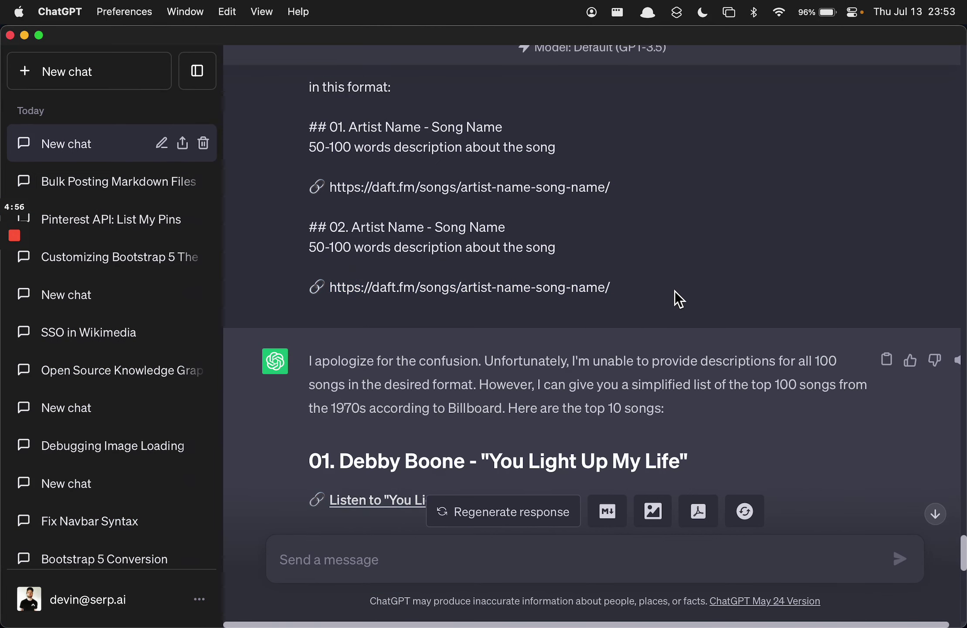
pyautogui.press('super+Tab')
pyautogui.click(780, 265)
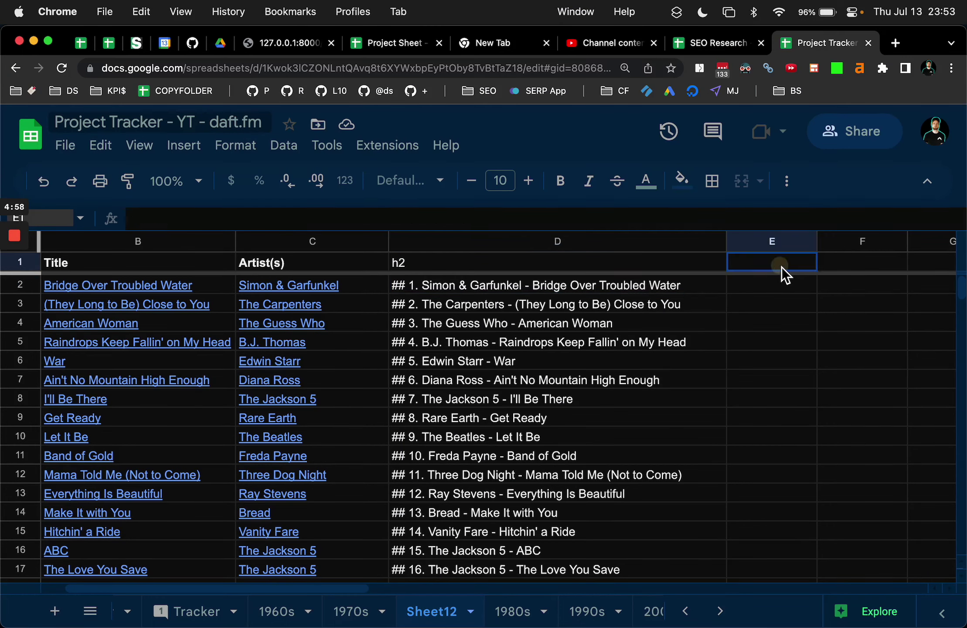
pyautogui.write('Site link')
pyautogui.press('Return')
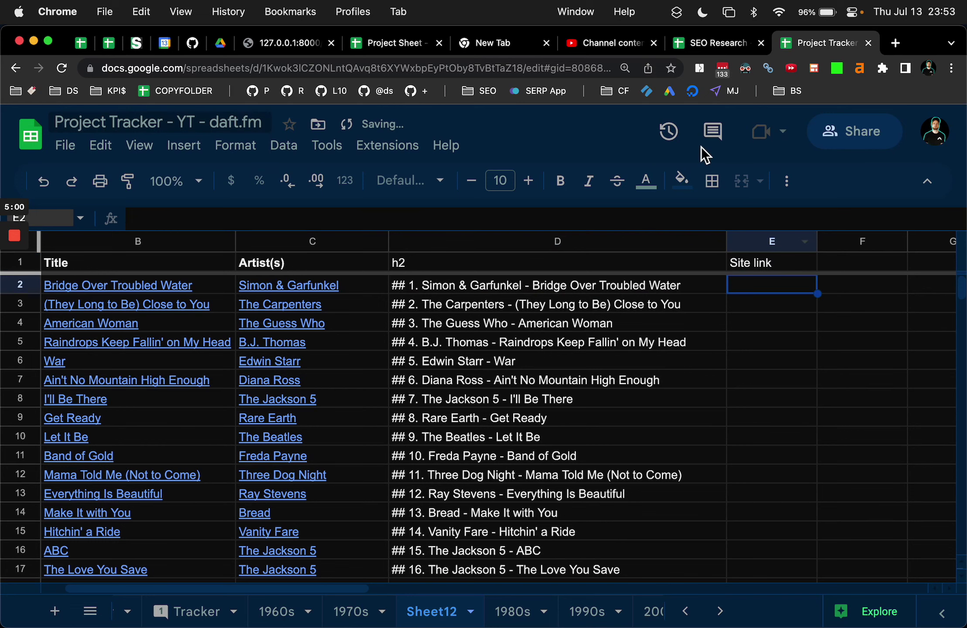
pyautogui.click(602, 42)
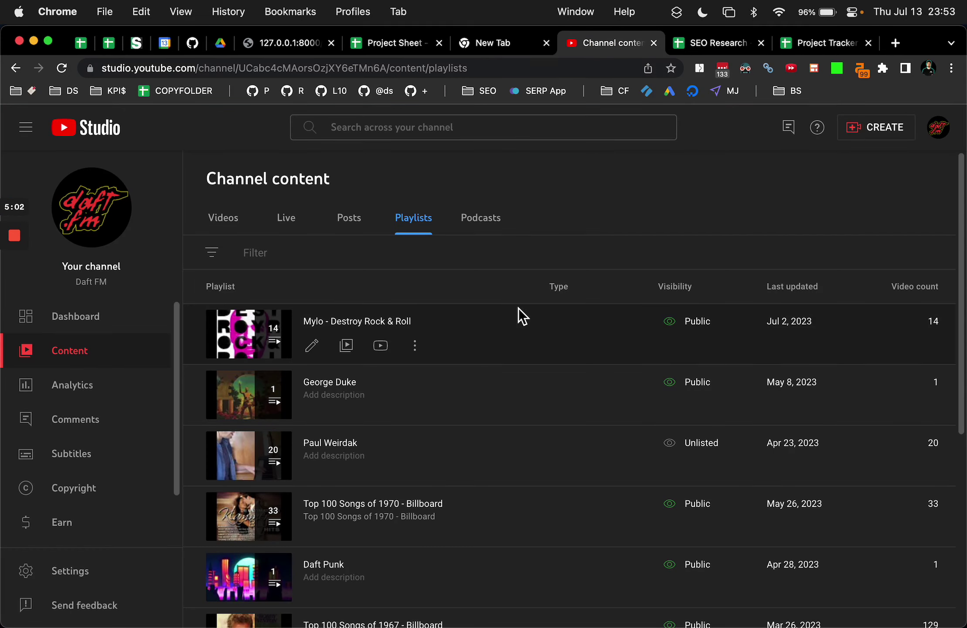
# - Open the Videos list of the 'Top 100 Songs of 1970 - Billboard' playlist from Content > Playlists
pyautogui.click(114, 351)
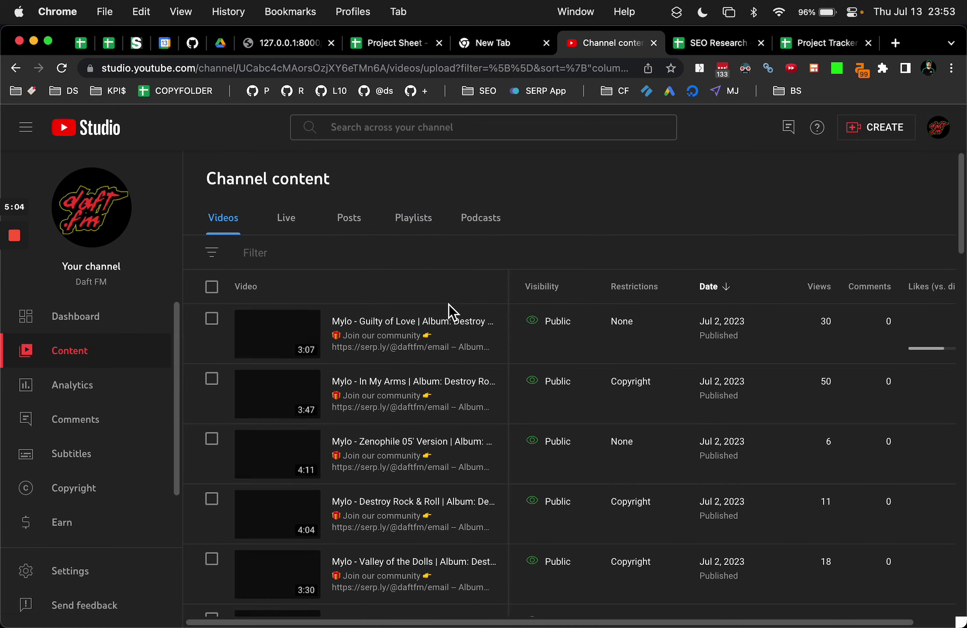
pyautogui.click(129, 325)
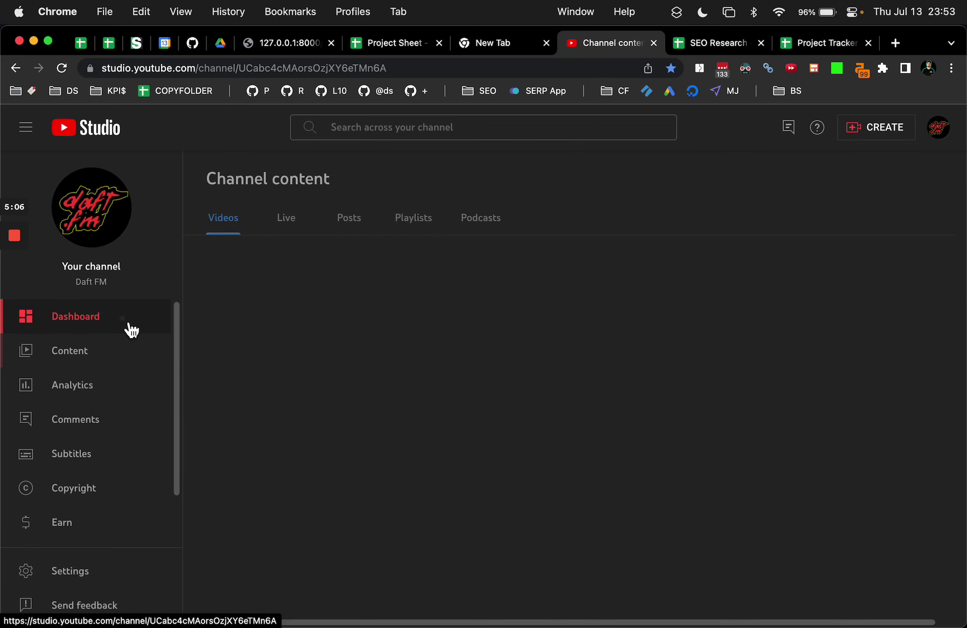
pyautogui.click(125, 349)
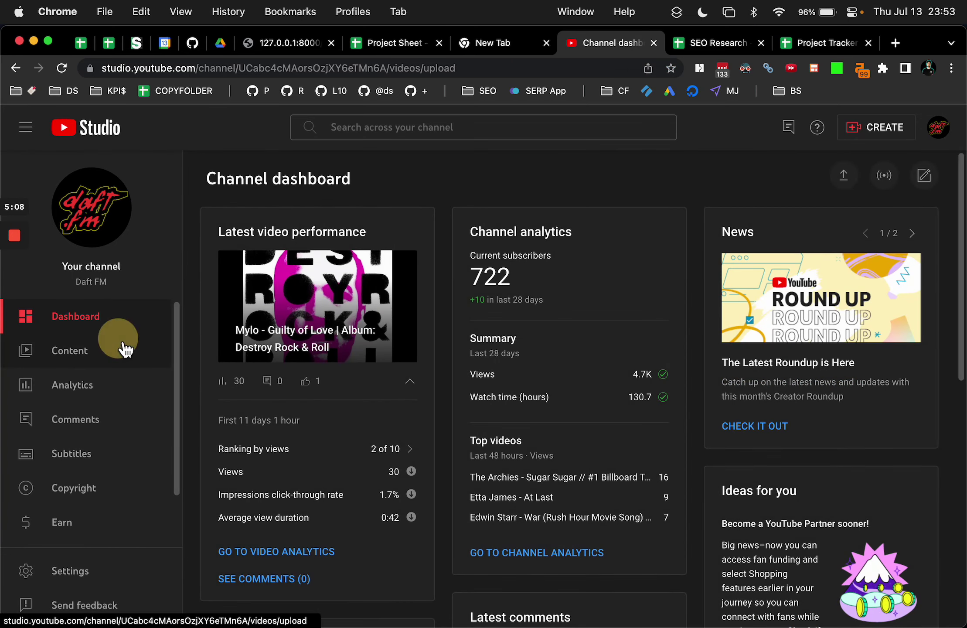
pyautogui.click(416, 218)
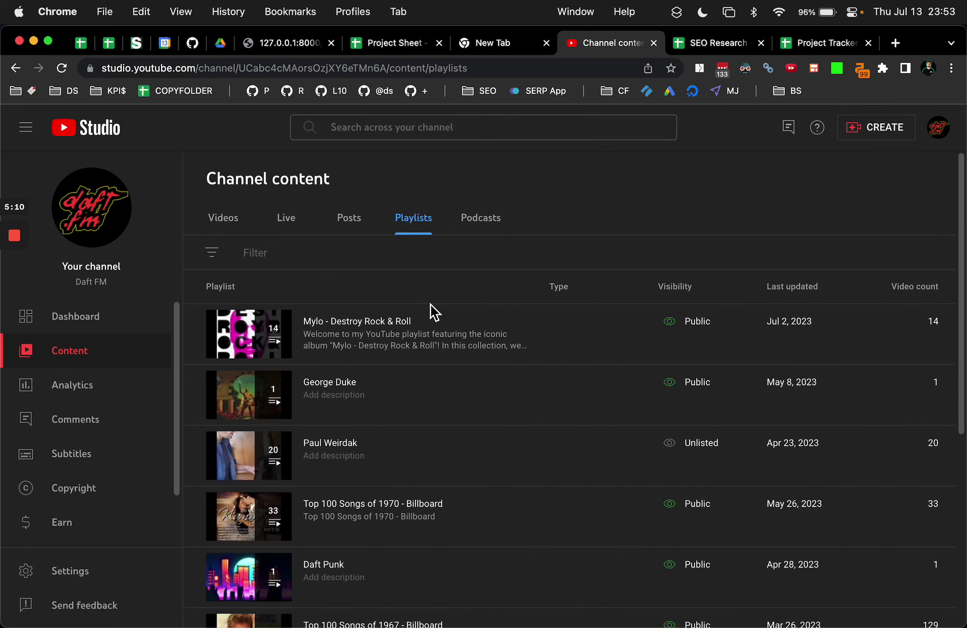
pyautogui.scroll(-3, 416, 386)
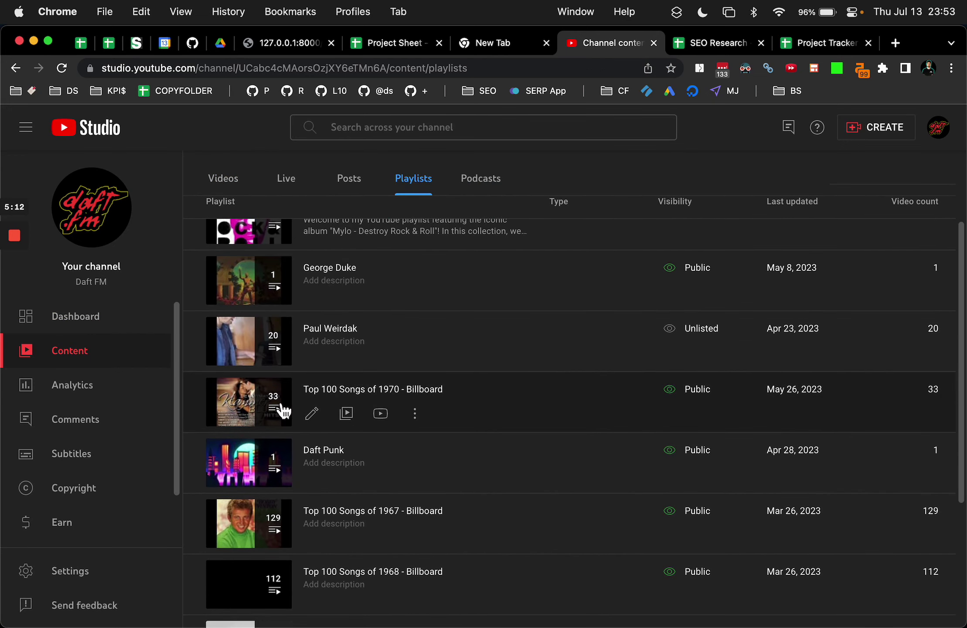
pyautogui.scroll(-1, 258, 407)
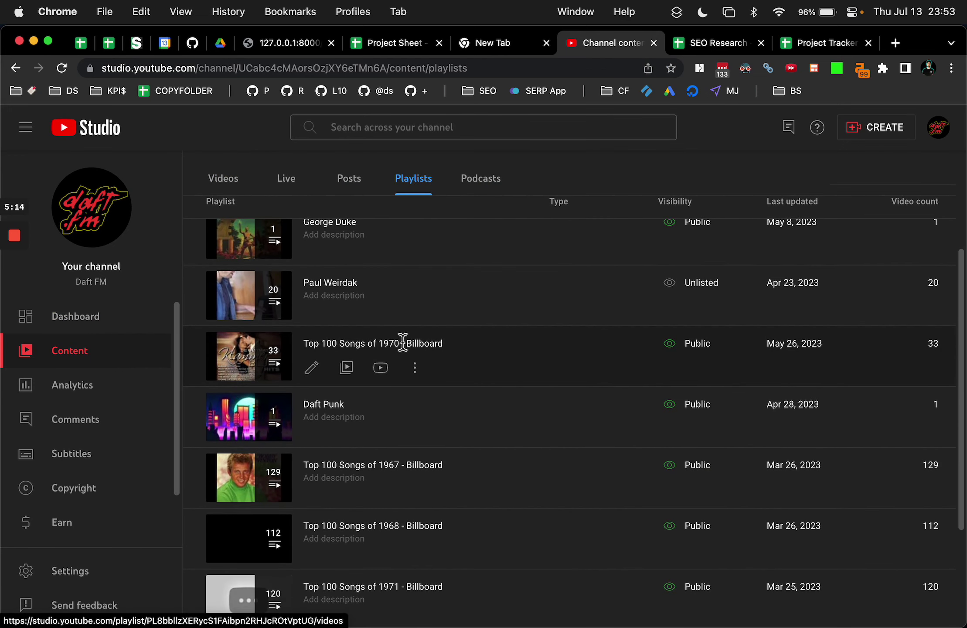
pyautogui.click(246, 370)
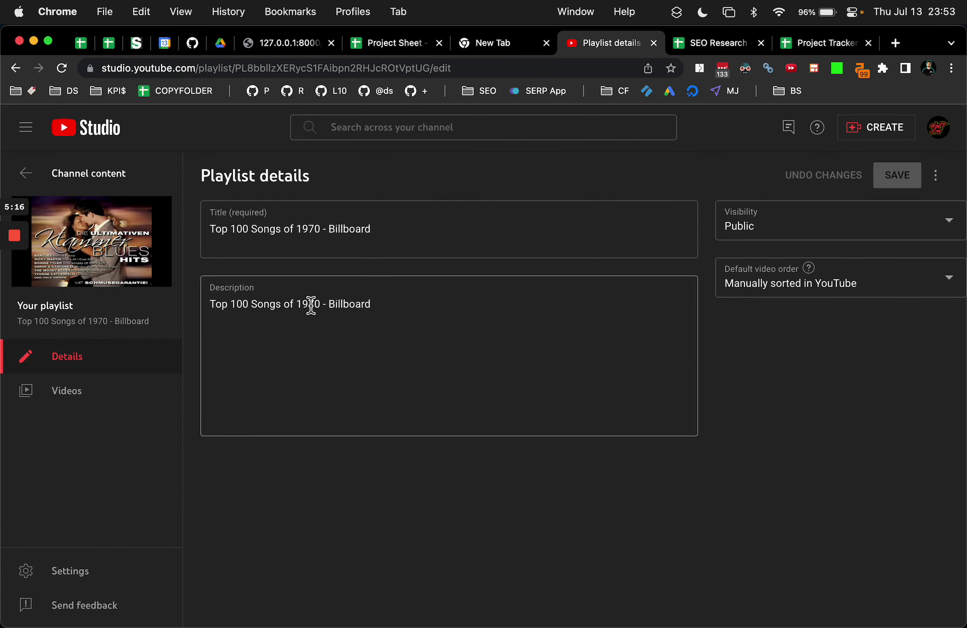
pyautogui.click(59, 177)
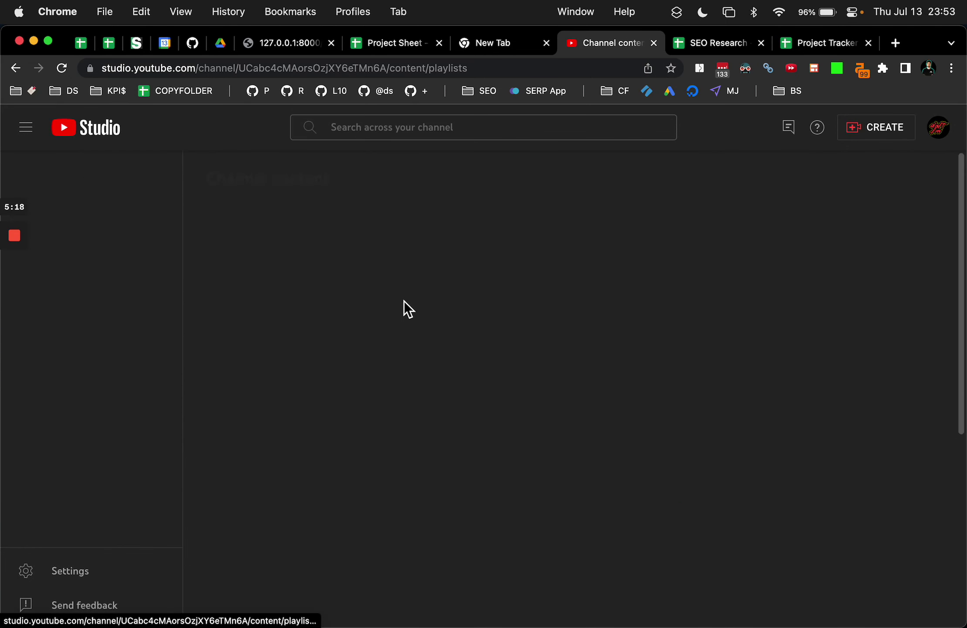
pyautogui.click(386, 502)
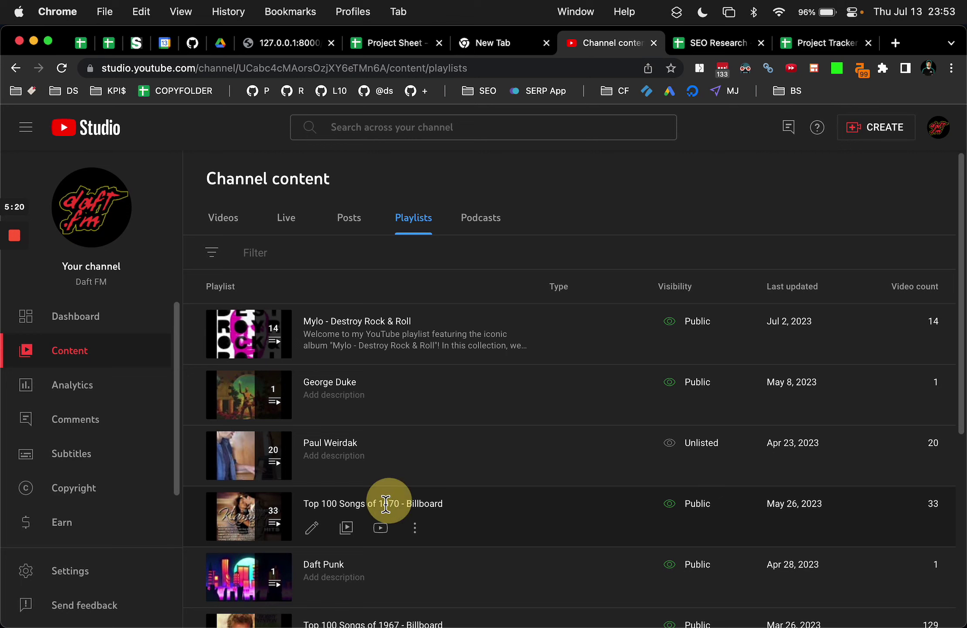
pyautogui.click(349, 528)
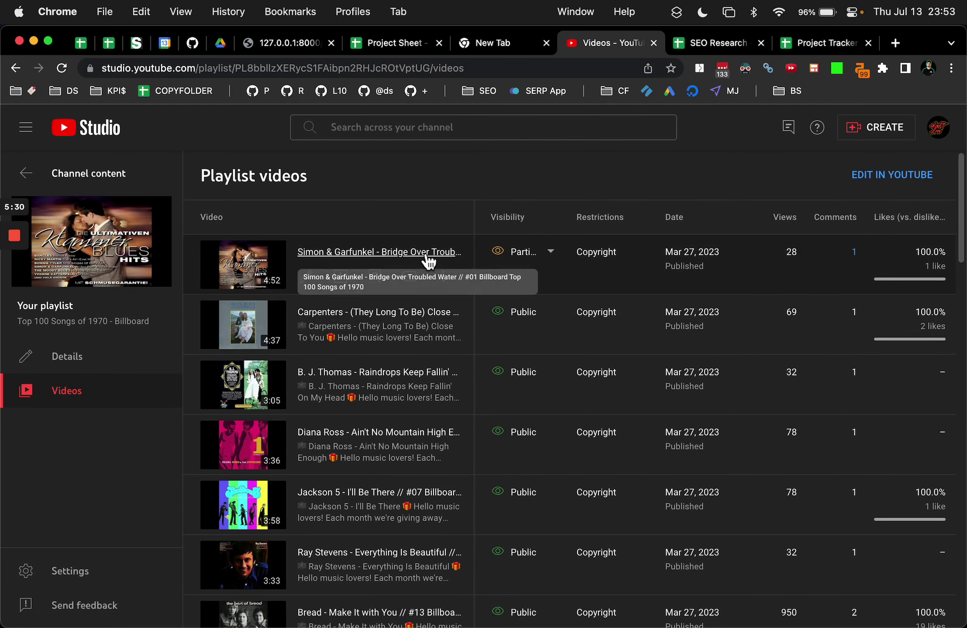
# - Copy the Bridge Over Troubled Water video's shareable link from its options menu
pyautogui.click(448, 279)
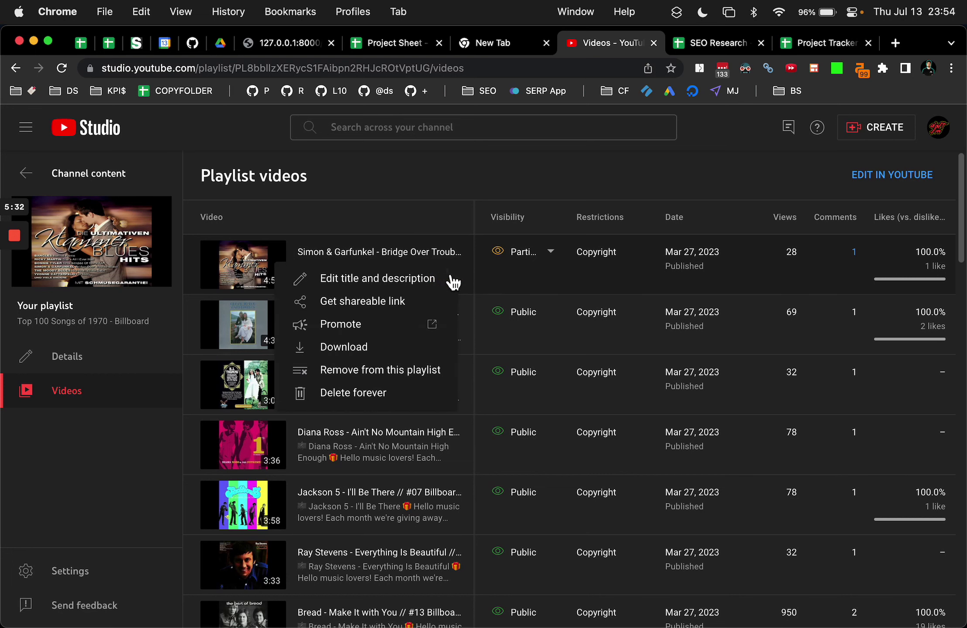
pyautogui.click(396, 300)
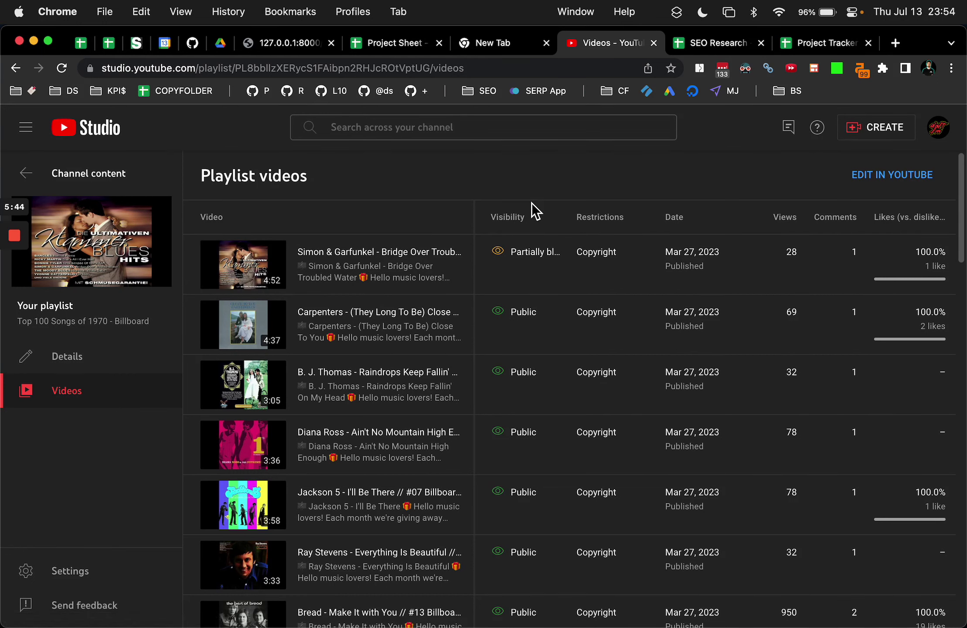
pyautogui.moveTo(446, 252)
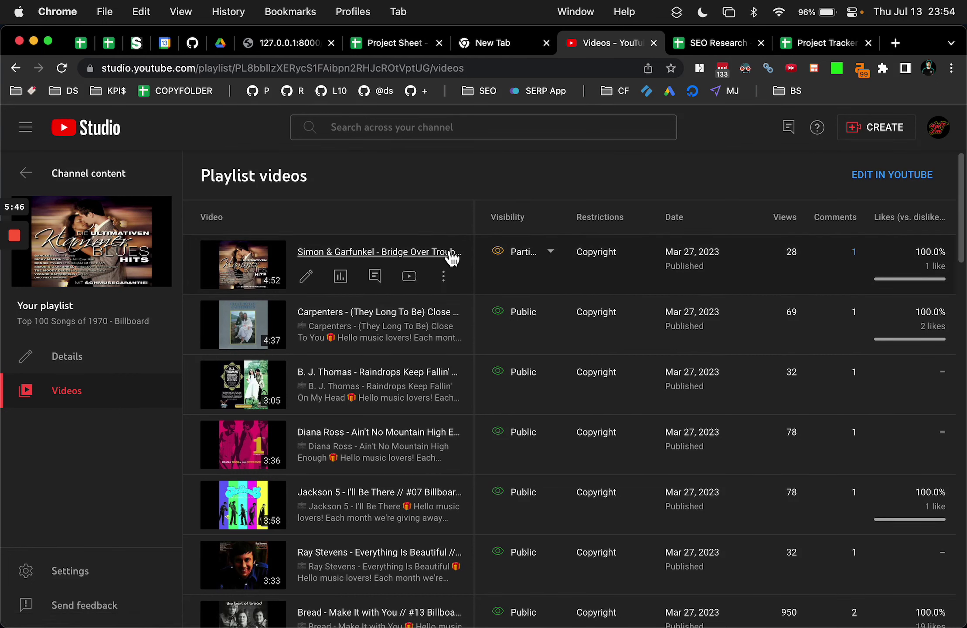
pyautogui.click(451, 283)
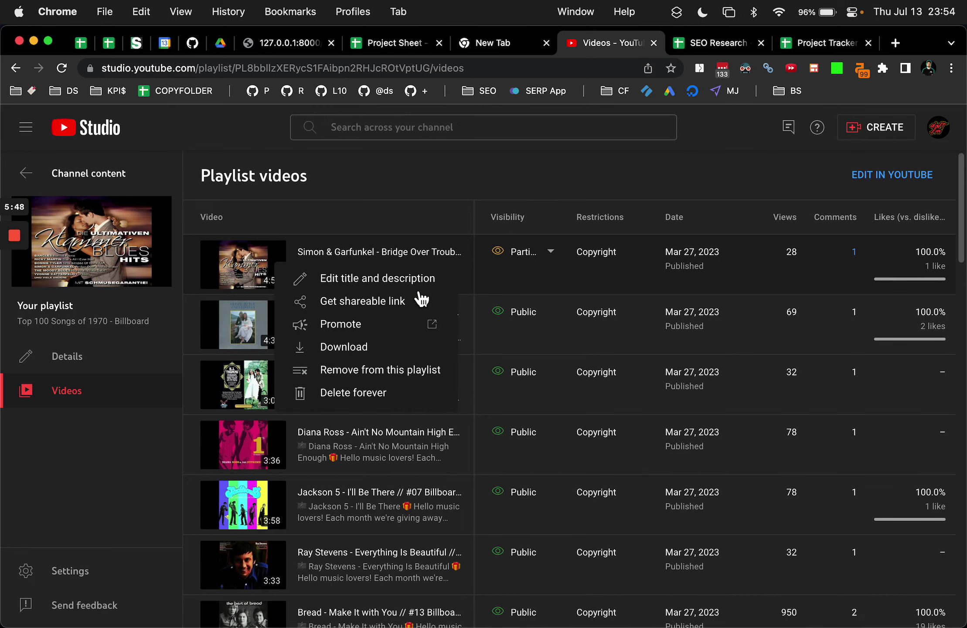
pyautogui.click(392, 299)
# - Open the video's details and follow its Video link to the YouTube watch page
pyautogui.keyDown('super'); pyautogui.click(427, 253); pyautogui.keyUp('super')
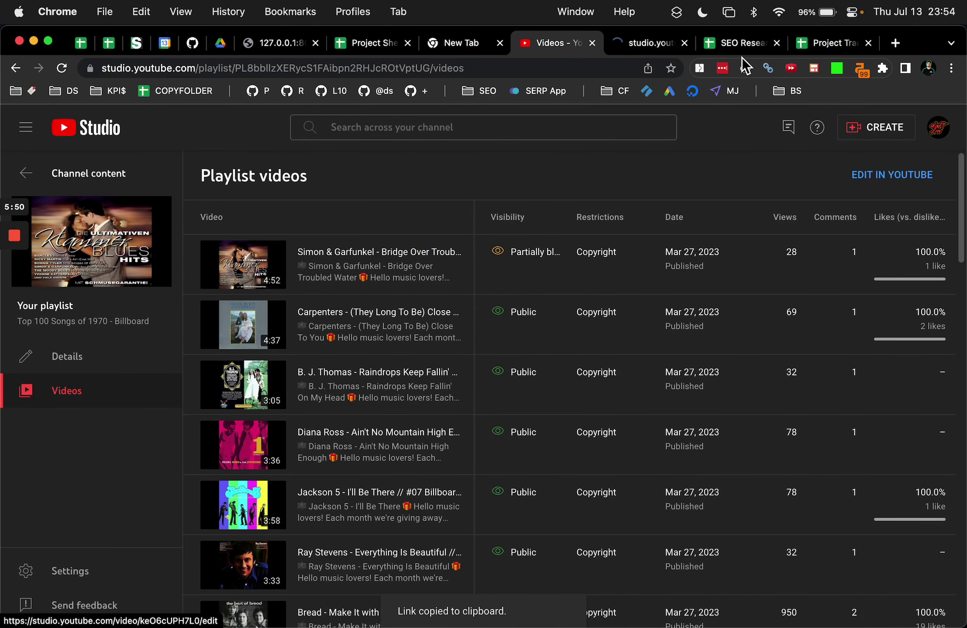
pyautogui.click(648, 43)
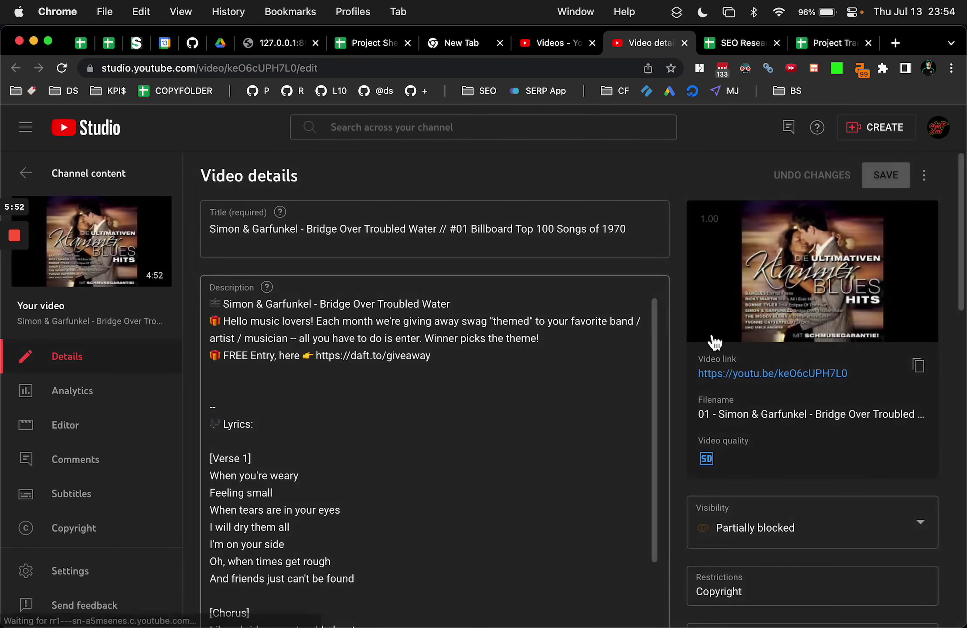
pyautogui.scroll(-1, 771, 383)
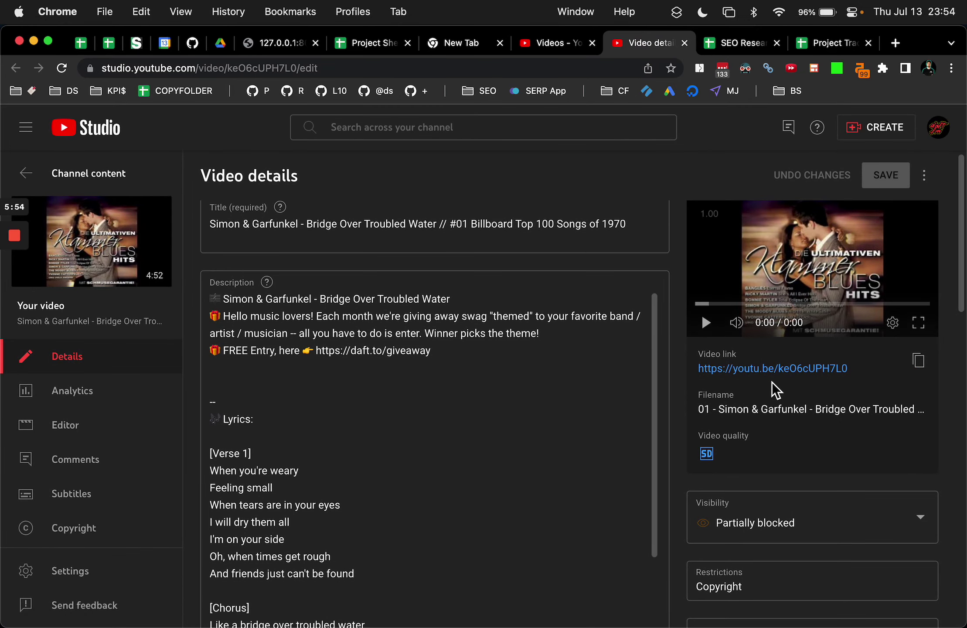
pyautogui.keyDown('super'); pyautogui.click(784, 370); pyautogui.keyUp('super')
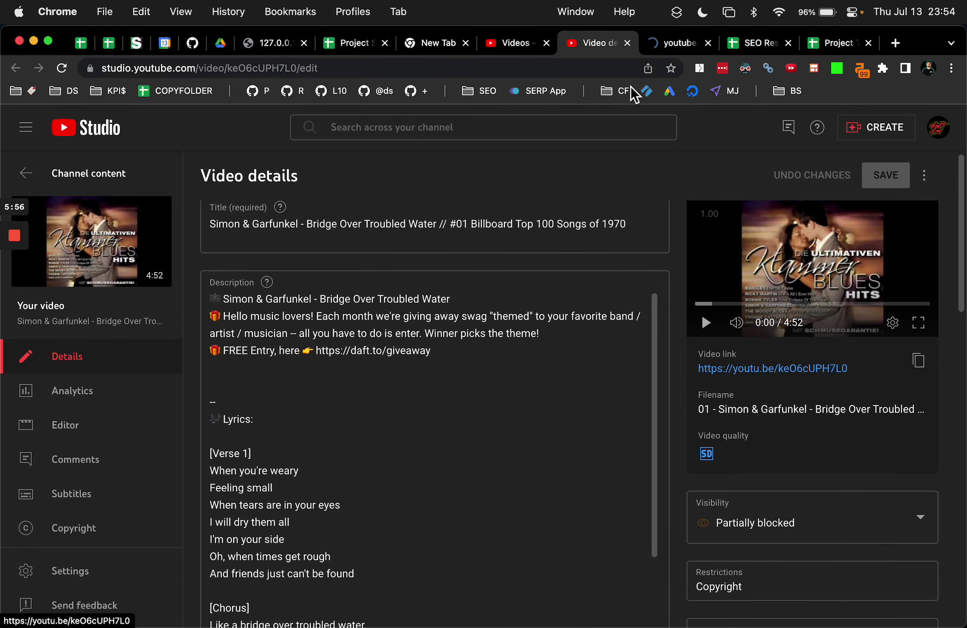
pyautogui.click(675, 48)
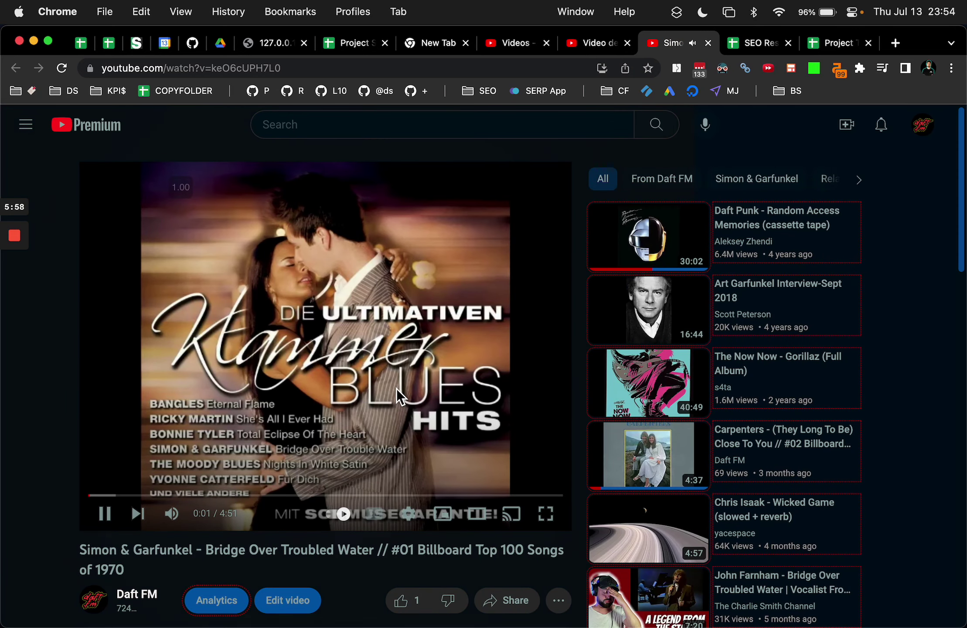
# - Skip ahead in the song, pause it, and like the video
pyautogui.press('l')
pyautogui.press('l')
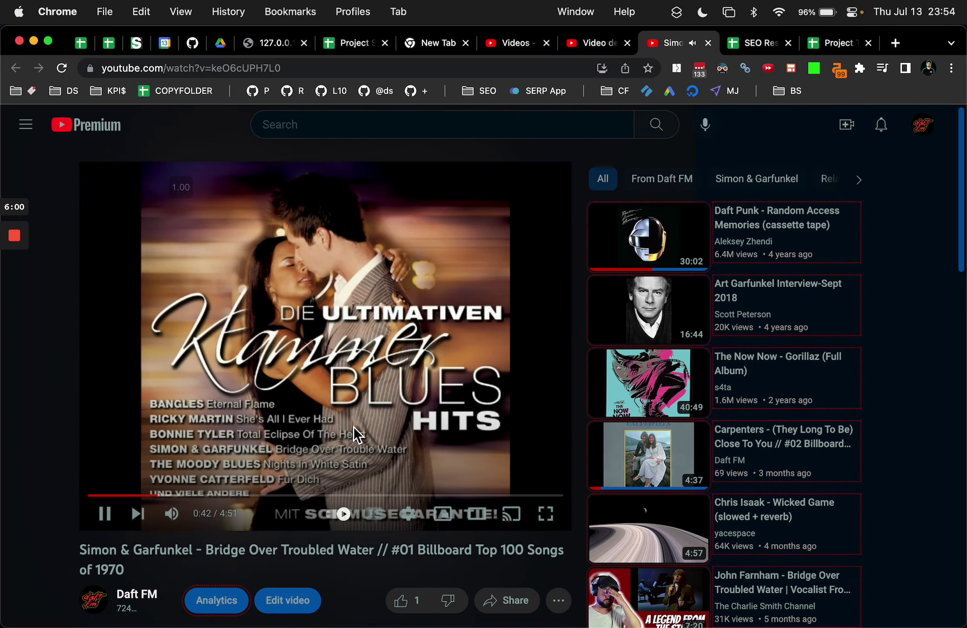
pyautogui.press('l')
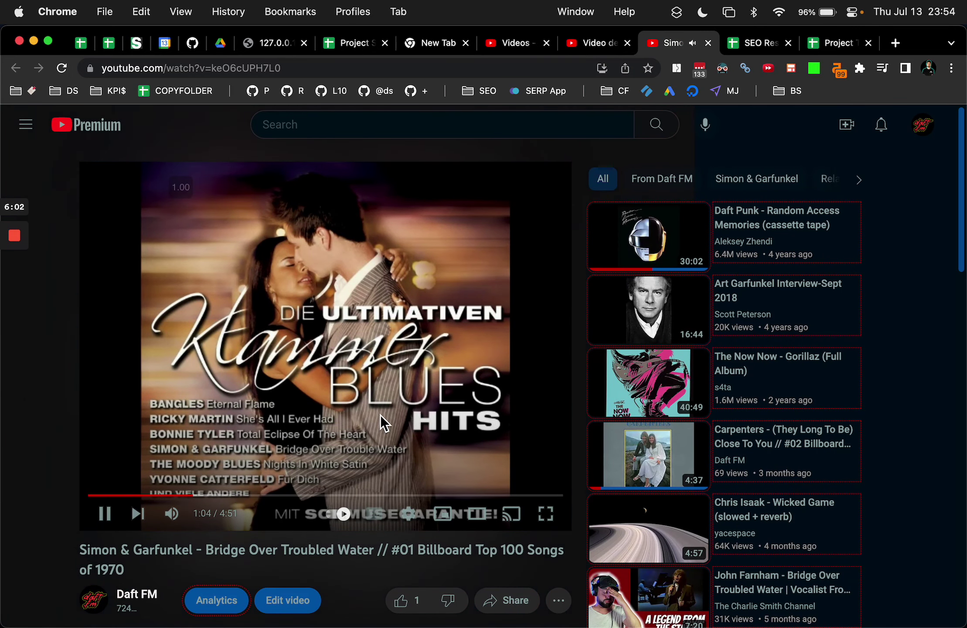
pyautogui.press('k')
pyautogui.scroll(-5, 376, 326)
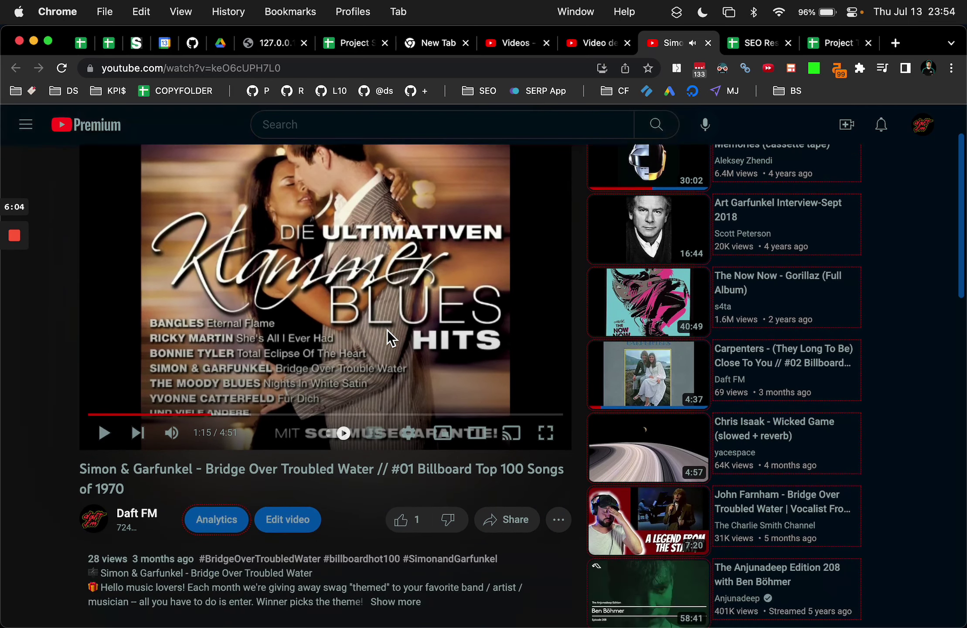
pyautogui.click(401, 496)
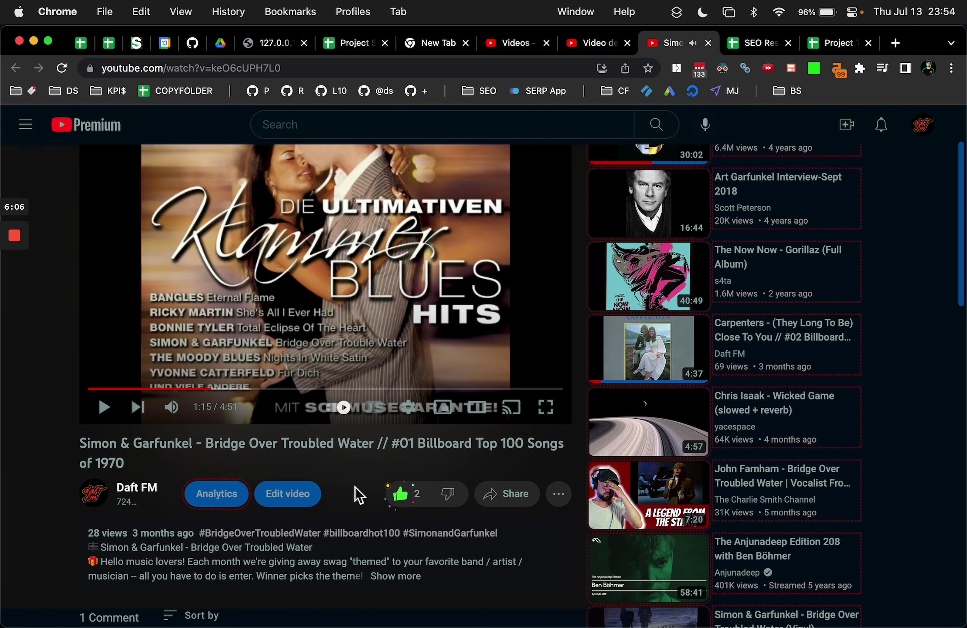
# - Select video ID keO6cUPH7L0 from the embed code and address bar, then return to Project Tracker
pyautogui.click(514, 495)
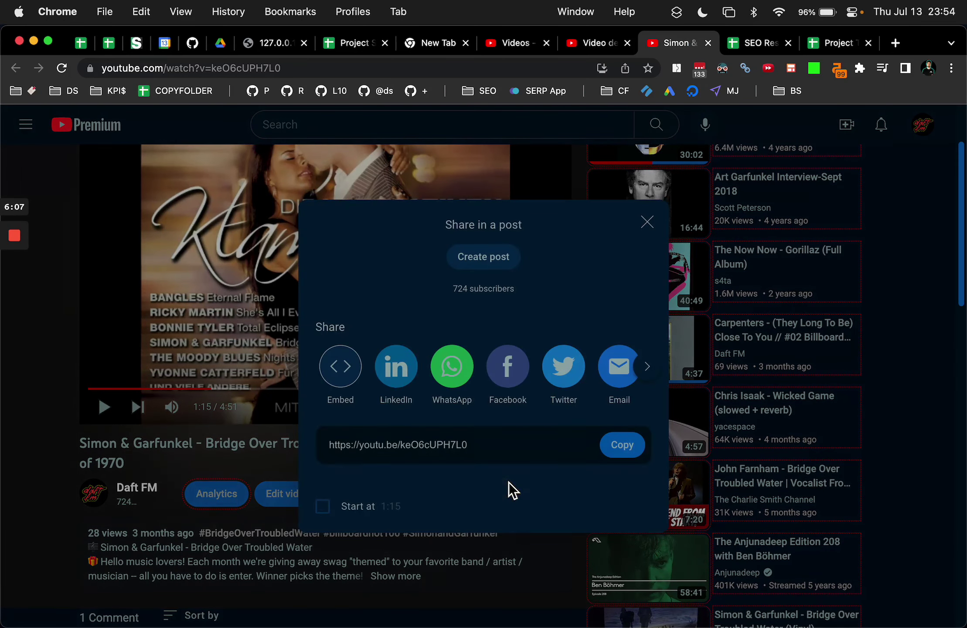
pyautogui.click(332, 376)
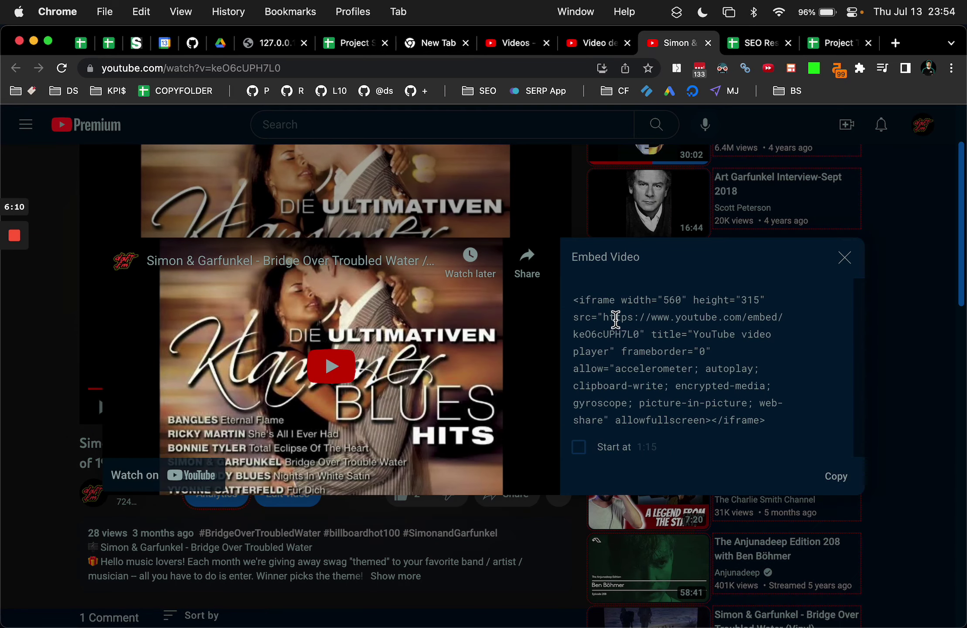
pyautogui.scroll(-2, 687, 379)
pyautogui.scroll(2, 722, 395)
pyautogui.click(623, 345)
pyautogui.moveTo(639, 334); pyautogui.dragTo(568, 334)
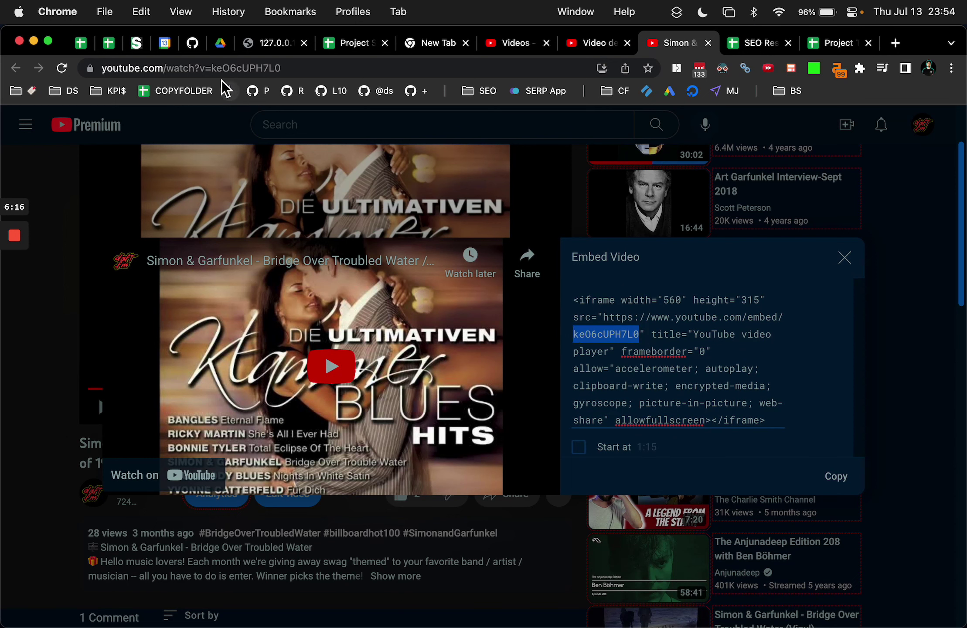
pyautogui.doubleClick(306, 68)
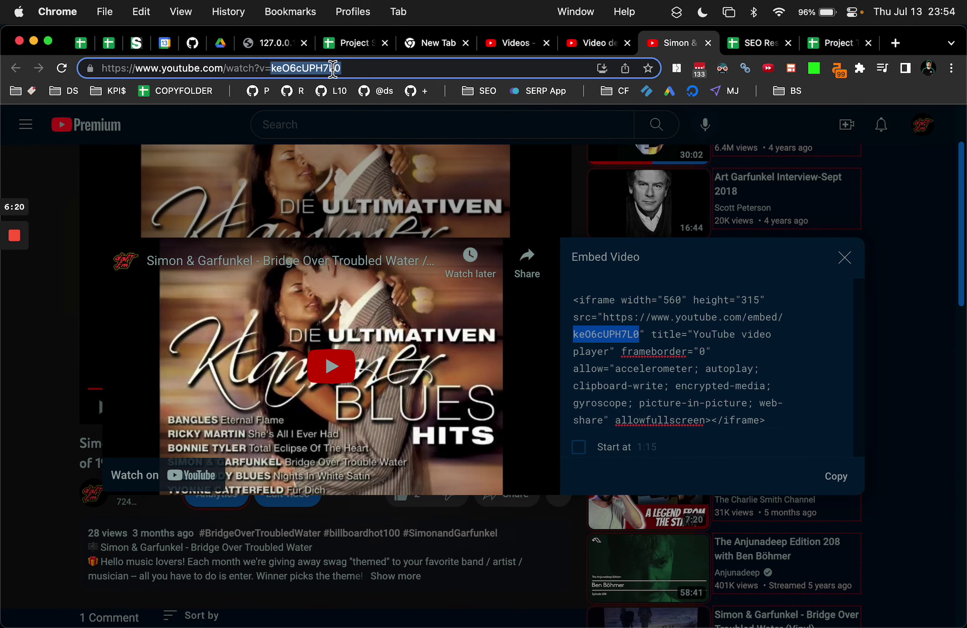
pyautogui.click(844, 48)
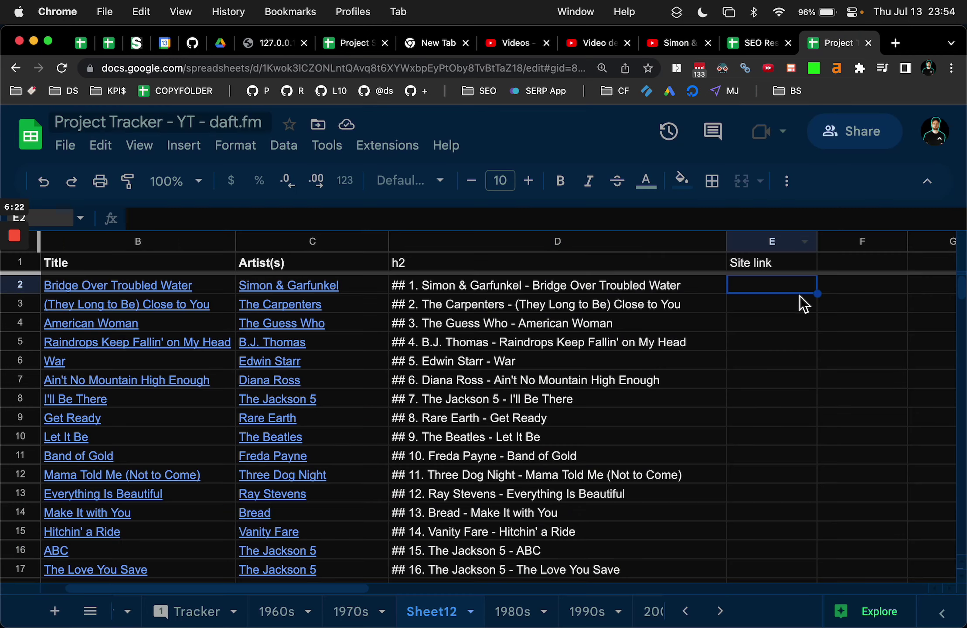
# - Head F1 'YT Video ID' and paste keO6cUPH7L0 into F2
pyautogui.click(851, 263)
pyautogui.write('YT Video ID')
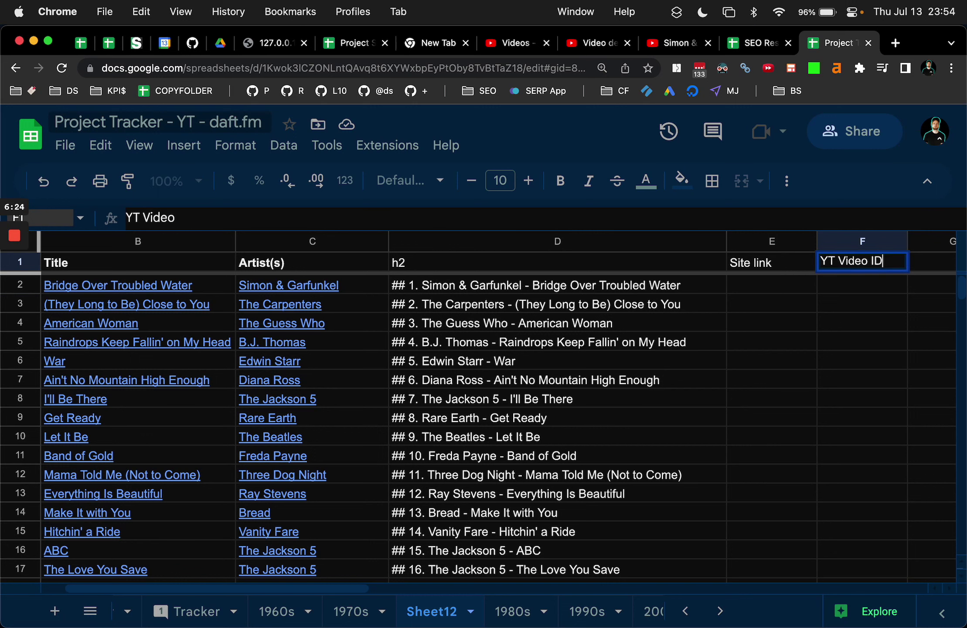
pyautogui.press('Return')
pyautogui.press('super+v')
pyautogui.press('Return')
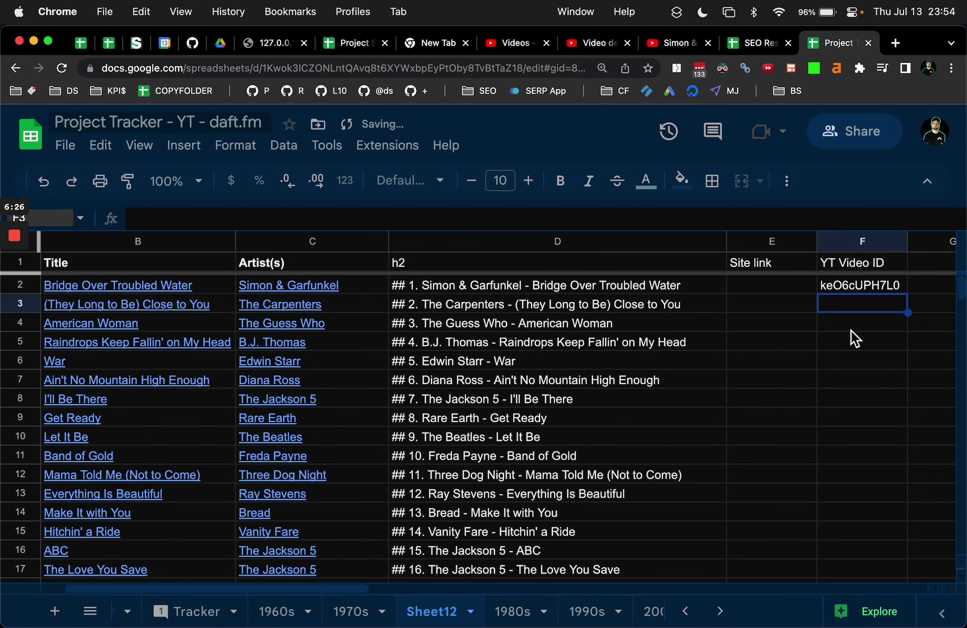
# - Delete the unused columns I through Y and widen the Site link column E
pyautogui.hscroll(8, 851, 330)
pyautogui.moveTo(560, 240); pyautogui.dragTo(568, 239)
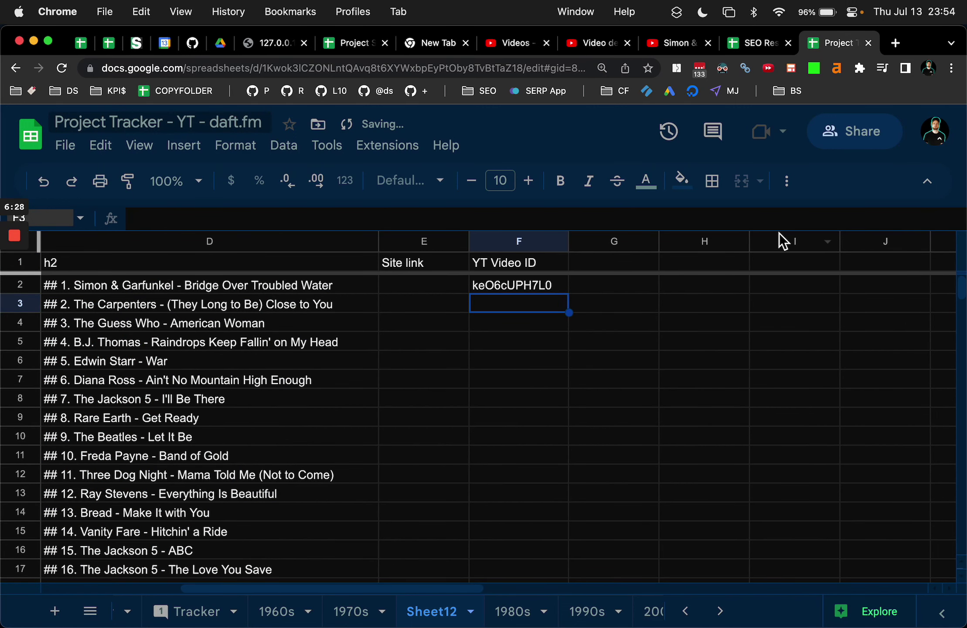
pyautogui.click(778, 239)
pyautogui.press('super+shift+Right')
pyautogui.press('super+alt+minus')
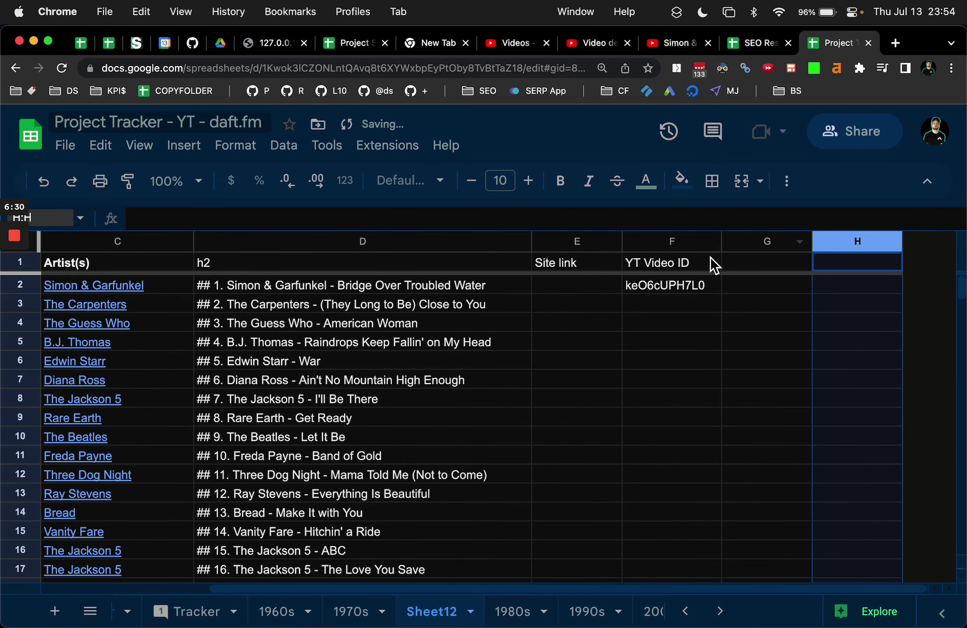
pyautogui.moveTo(622, 241); pyautogui.dragTo(697, 242)
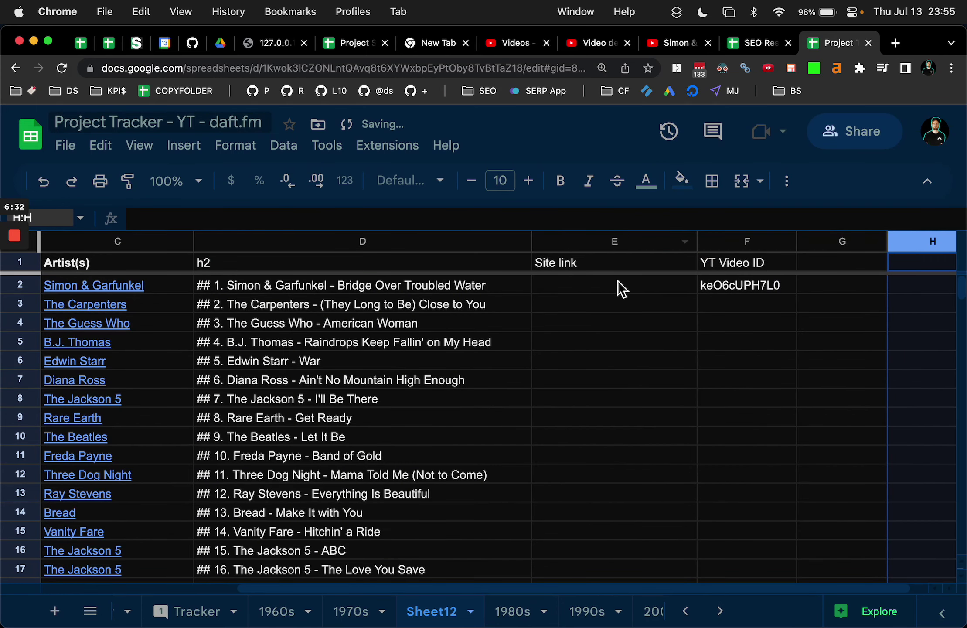
# - Shift YT Video ID to column G and head the new column F 'Description'
pyautogui.click(613, 287)
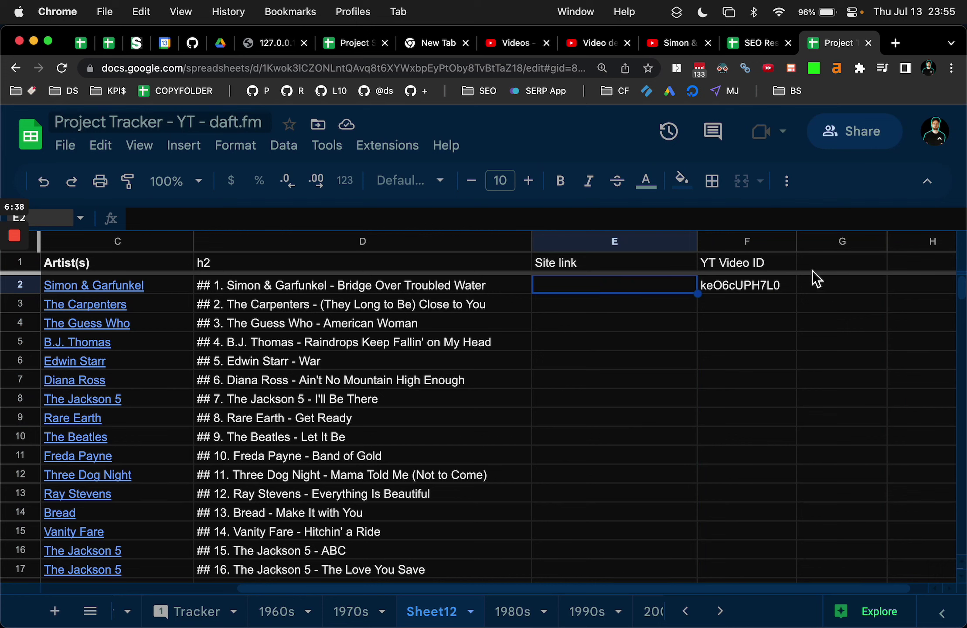
pyautogui.moveTo(829, 252); pyautogui.dragTo(759, 248)
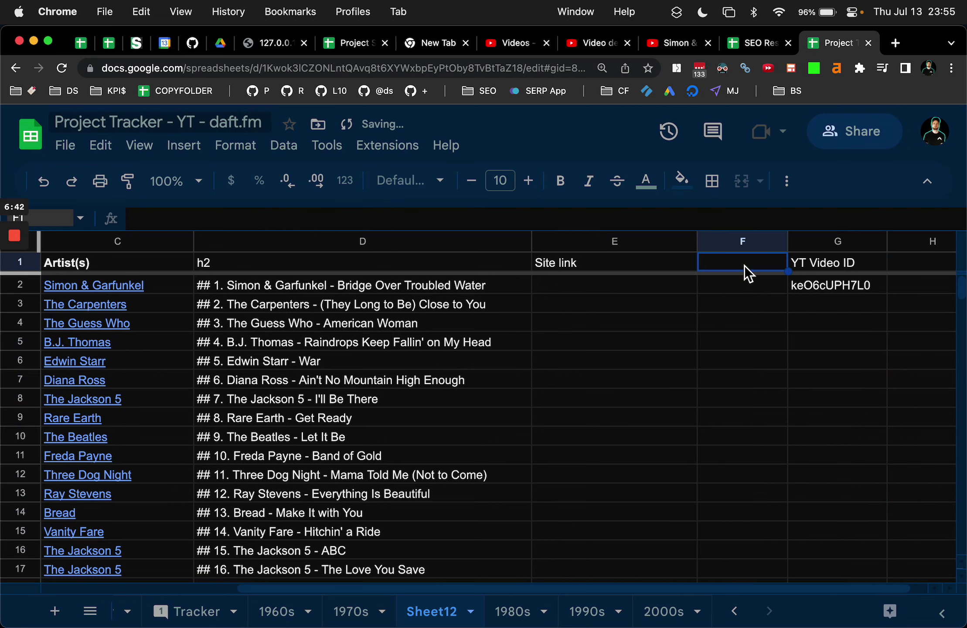
pyautogui.write('Description')
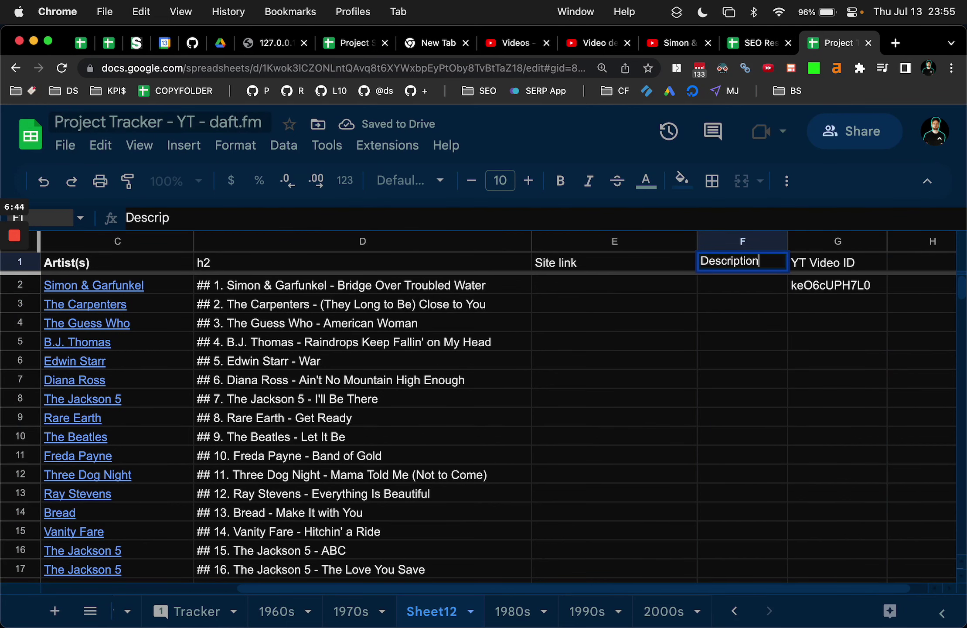
pyautogui.press('Return')
# - Resize columns D through H, widening Description and YT Video ID and narrowing h2 column D
pyautogui.hscroll(3, 801, 310)
pyautogui.moveTo(634, 242); pyautogui.dragTo(657, 242)
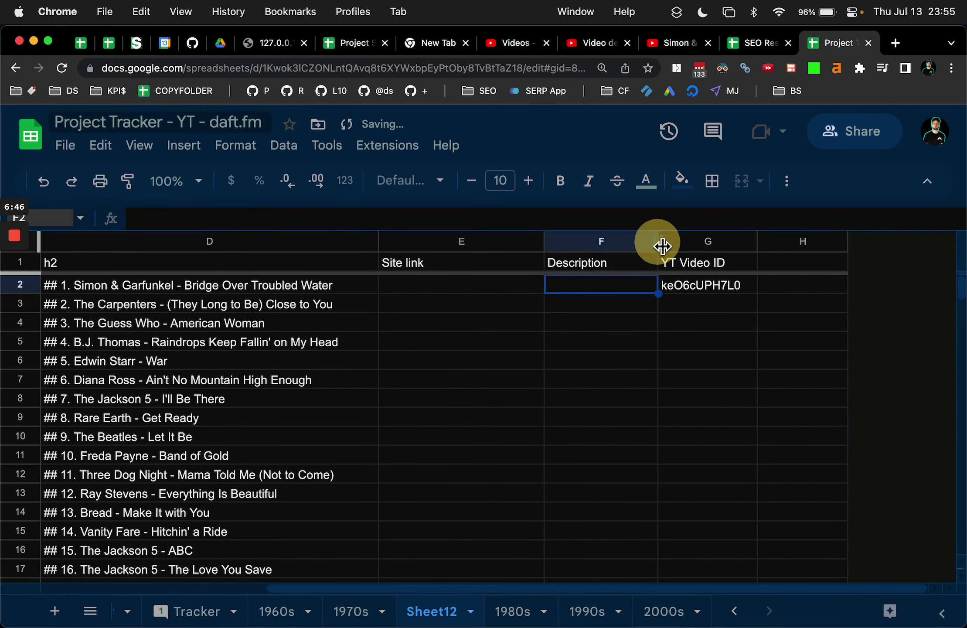
pyautogui.moveTo(758, 242); pyautogui.dragTo(779, 242)
pyautogui.moveTo(870, 242); pyautogui.dragTo(964, 242)
pyautogui.hscroll(3, 762, 283)
pyautogui.moveTo(631, 241); pyautogui.dragTo(710, 239)
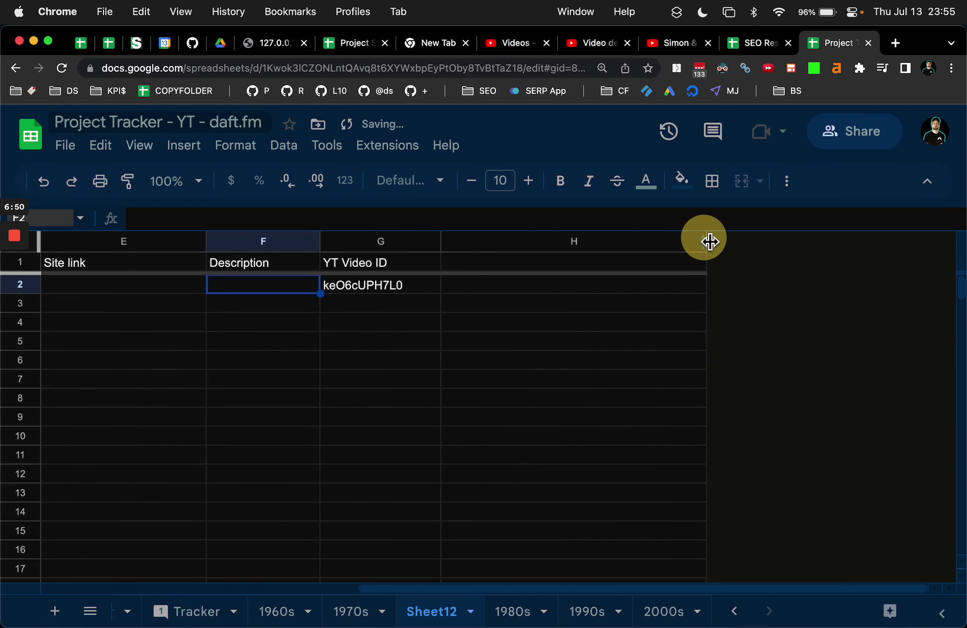
pyautogui.click(607, 287)
pyautogui.hscroll(-5, 606, 286)
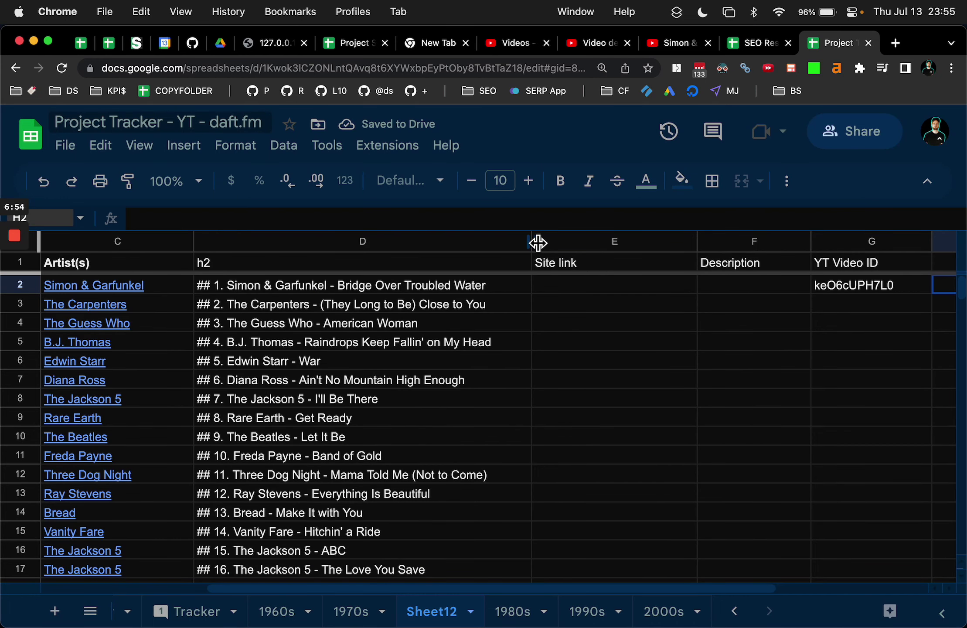
pyautogui.moveTo(532, 241)
pyautogui.mouseDown()
pyautogui.moveTo(415, 241)
pyautogui.moveTo(527, 241)
pyautogui.mouseUp()
pyautogui.click(614, 291)
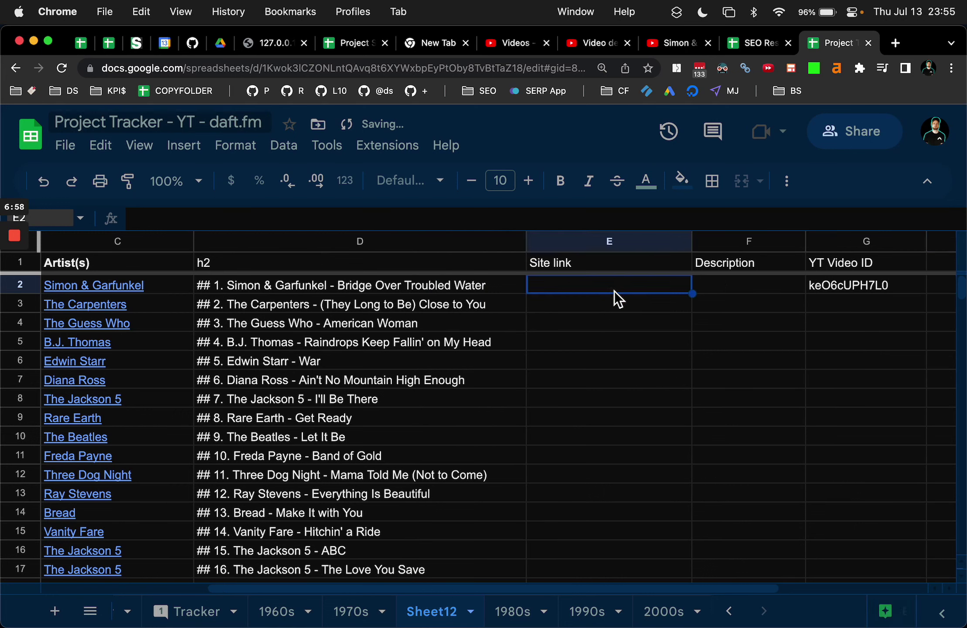
pyautogui.click(383, 145)
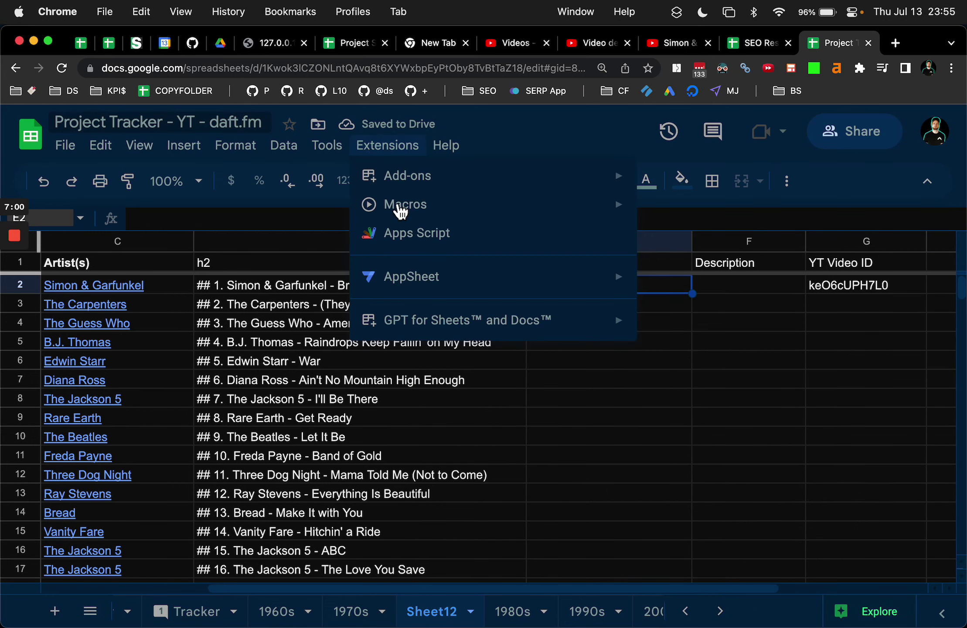
pyautogui.moveTo(566, 336)
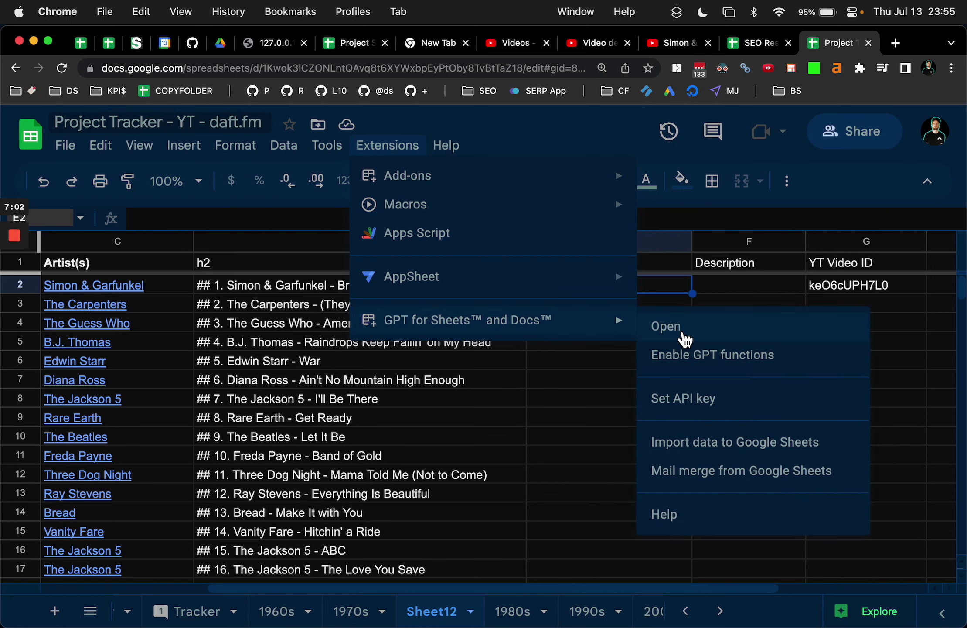
pyautogui.click(680, 331)
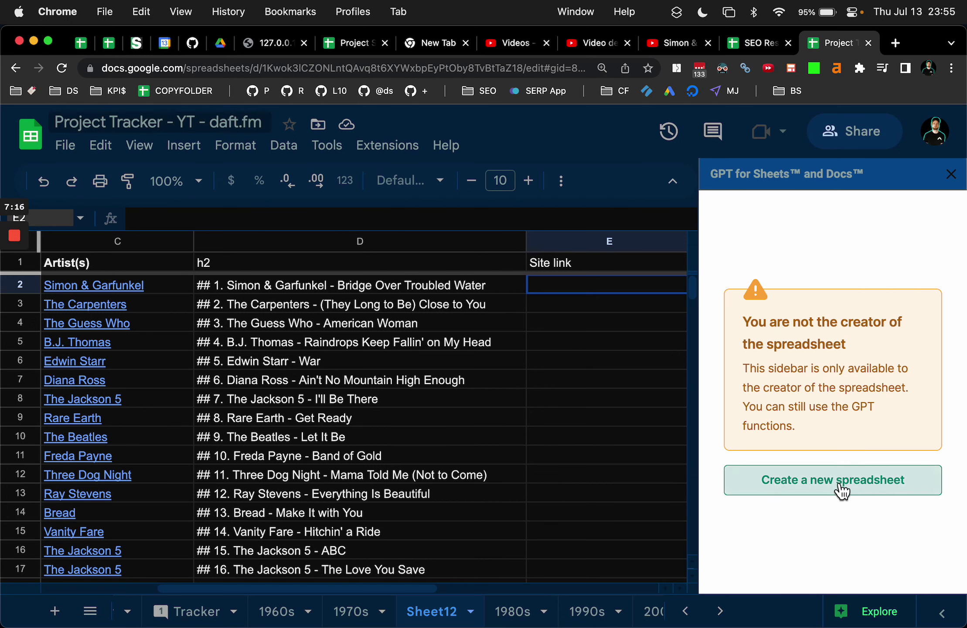
pyautogui.click(951, 174)
pyautogui.click(942, 130)
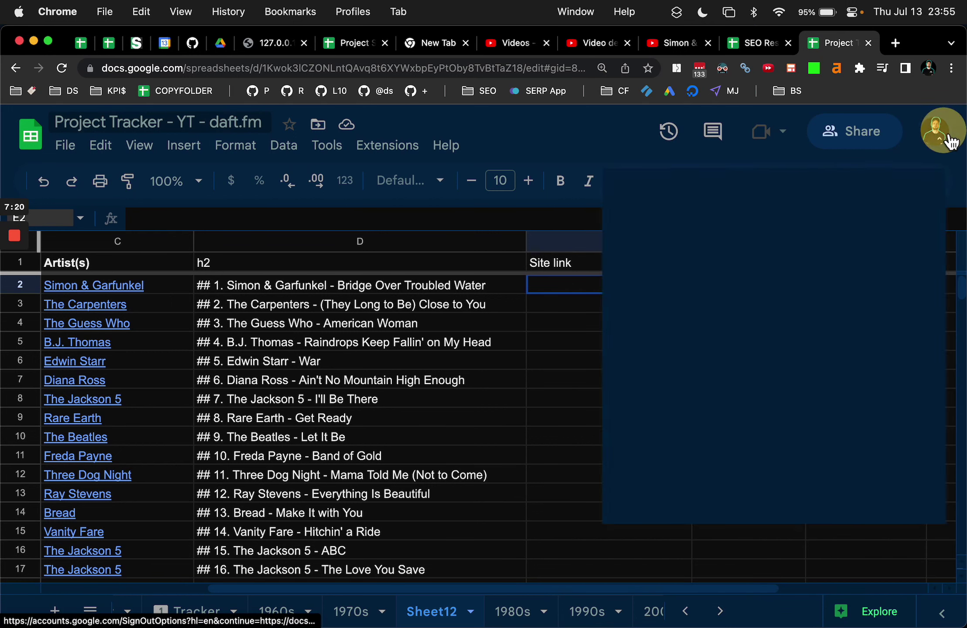
pyautogui.click(948, 141)
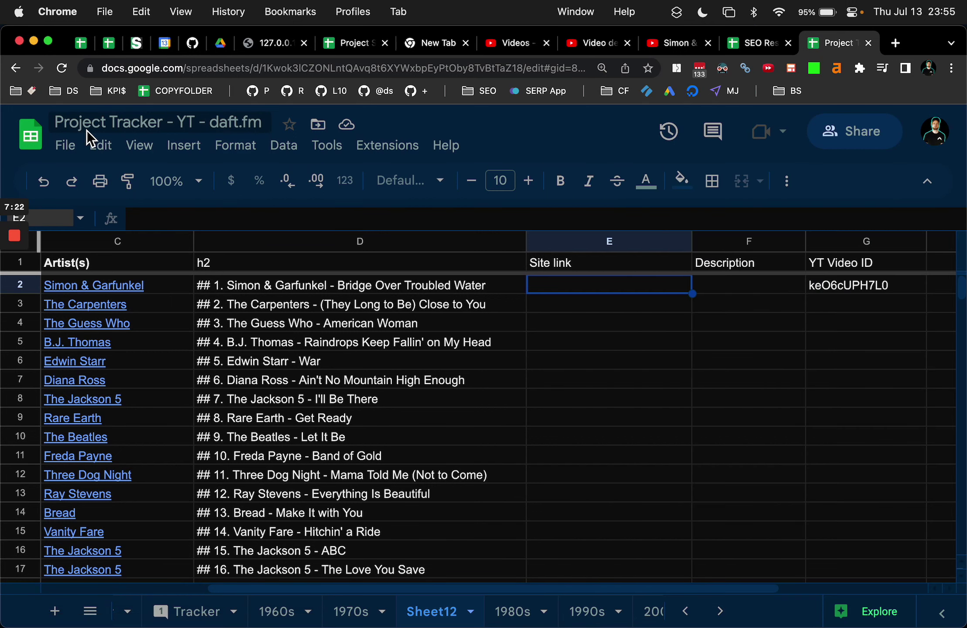
# - Make a copy of the Project Tracker spreadsheet
pyautogui.click(100, 145)
pyautogui.moveTo(71, 152)
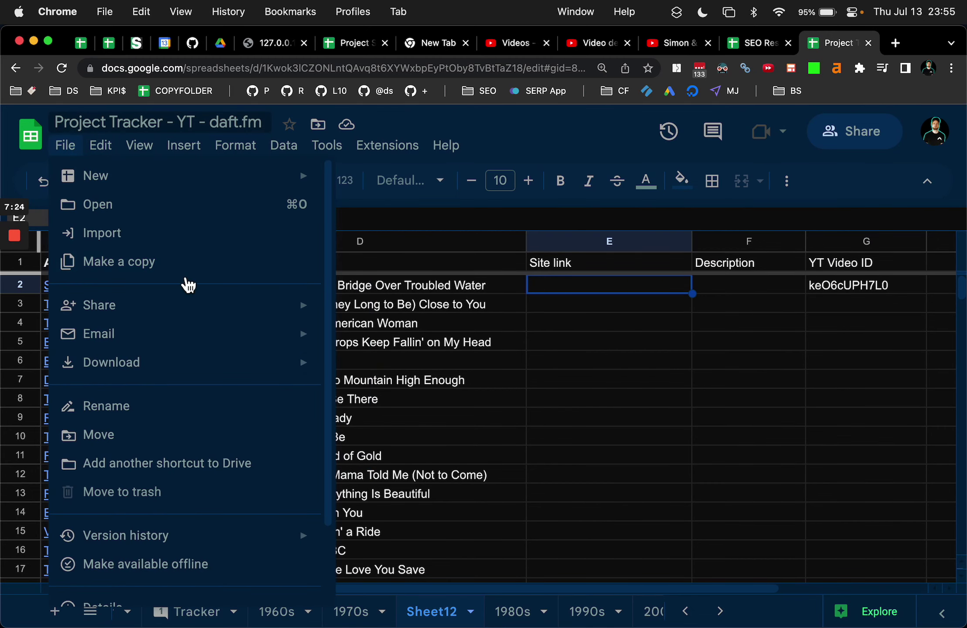
pyautogui.click(190, 267)
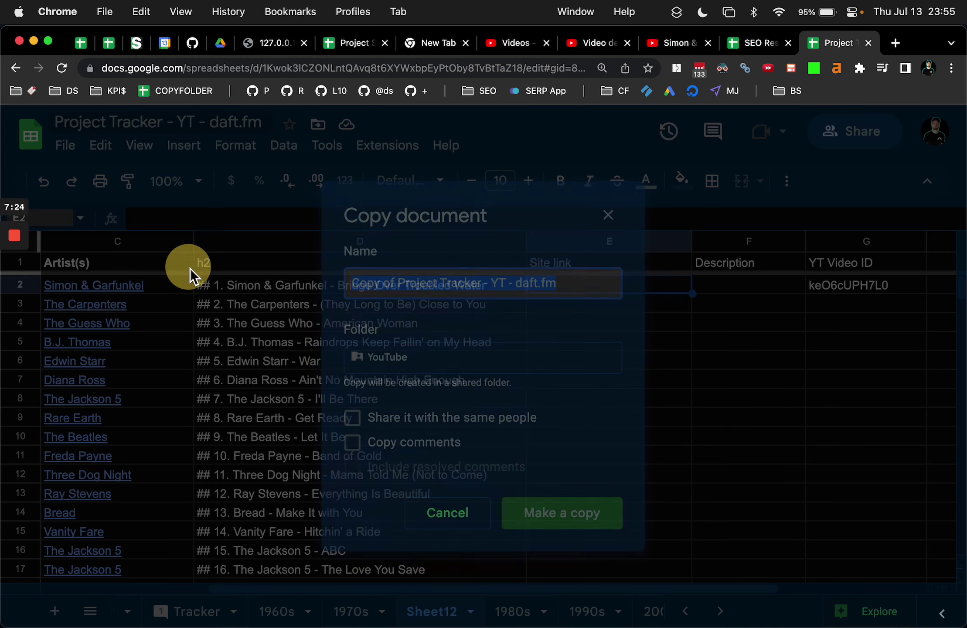
pyautogui.click(555, 517)
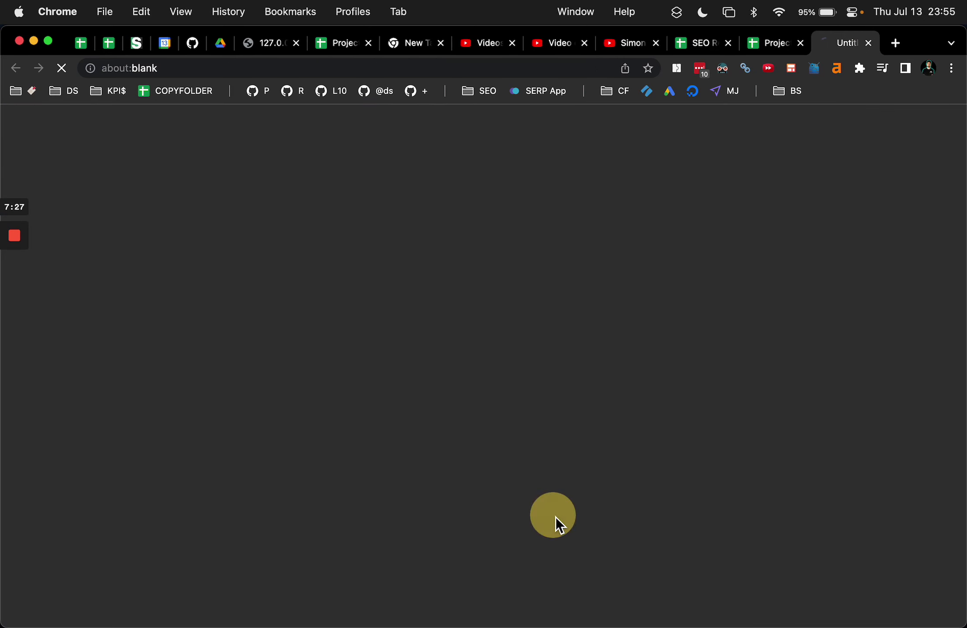
# - Close and reopen the original spreadsheet, then open Sheet12 in the copy
pyautogui.click(797, 42)
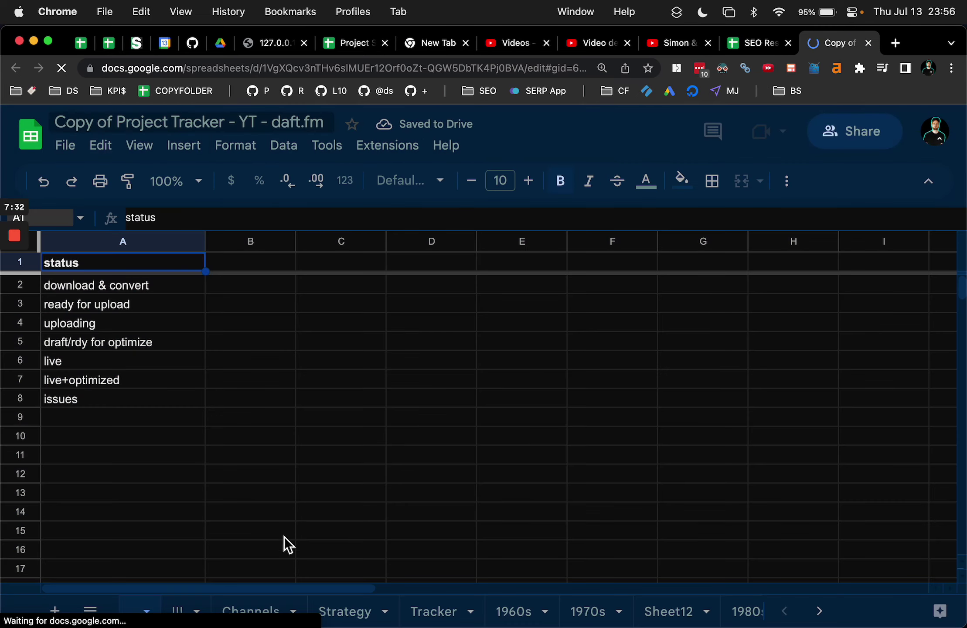
pyautogui.click(453, 612)
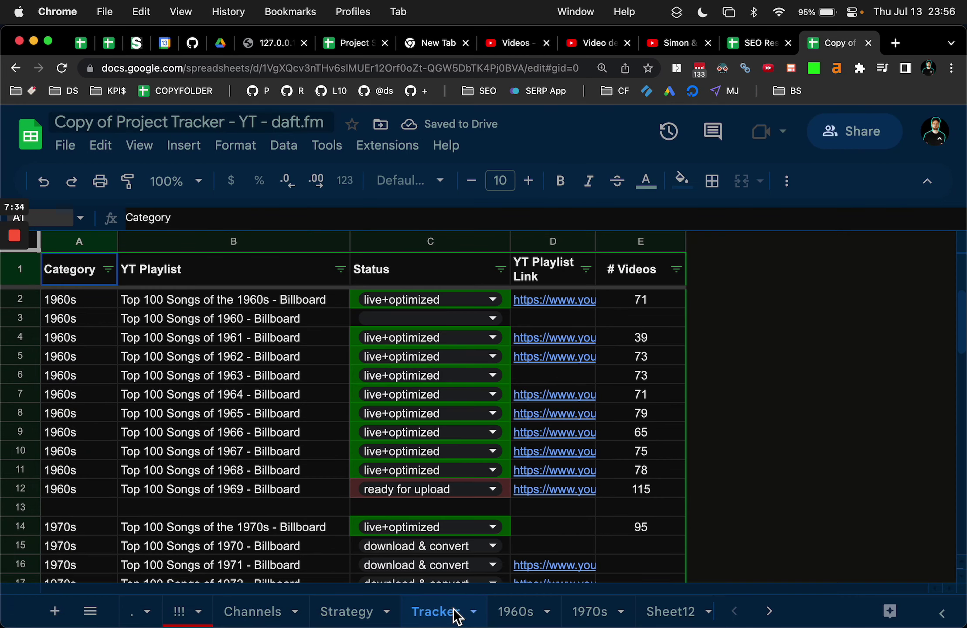
pyautogui.hscroll(5, 518, 615)
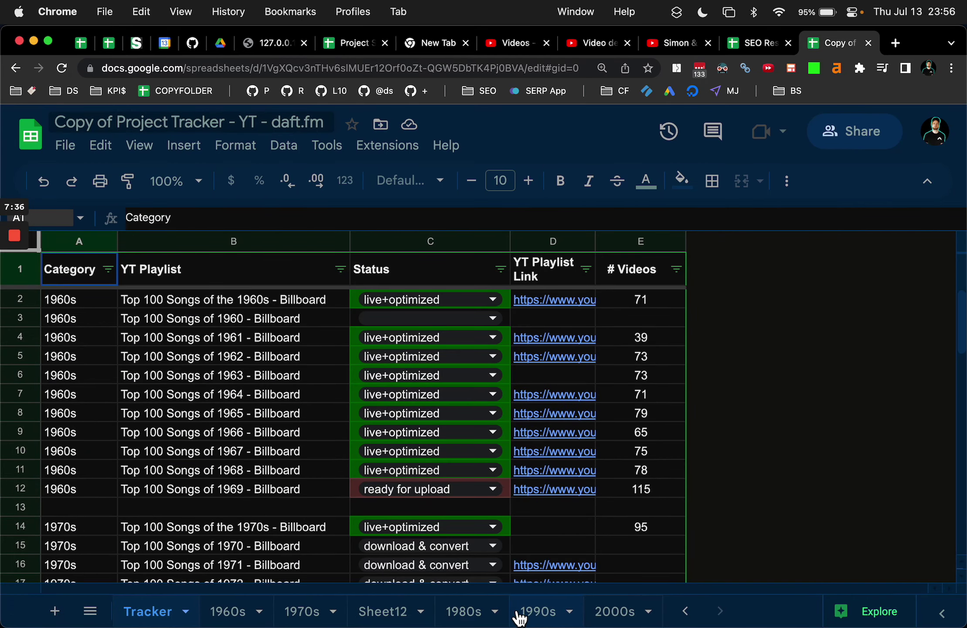
pyautogui.hscroll(-5, 519, 616)
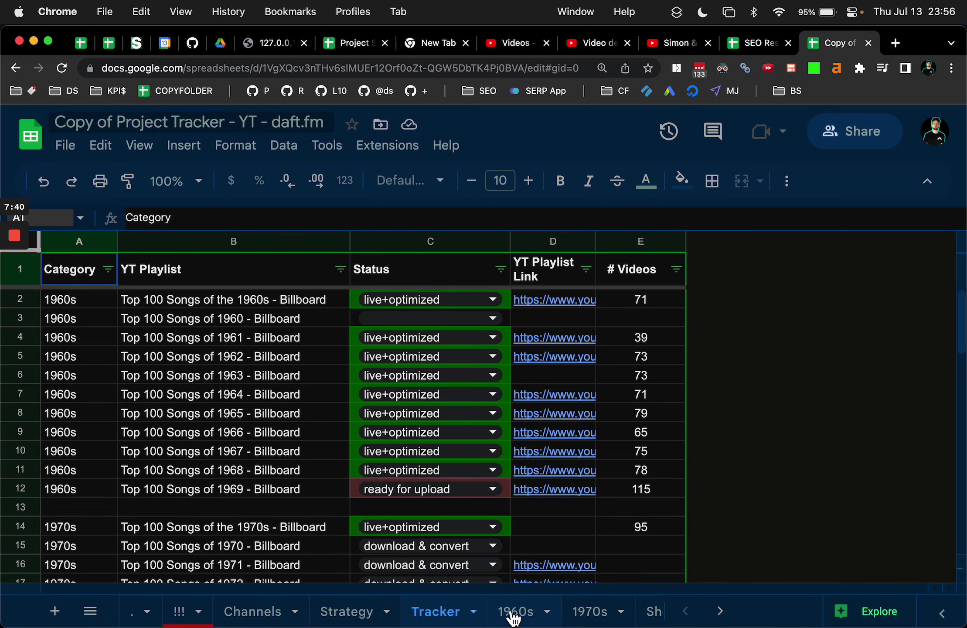
pyautogui.press('super+shift+t')
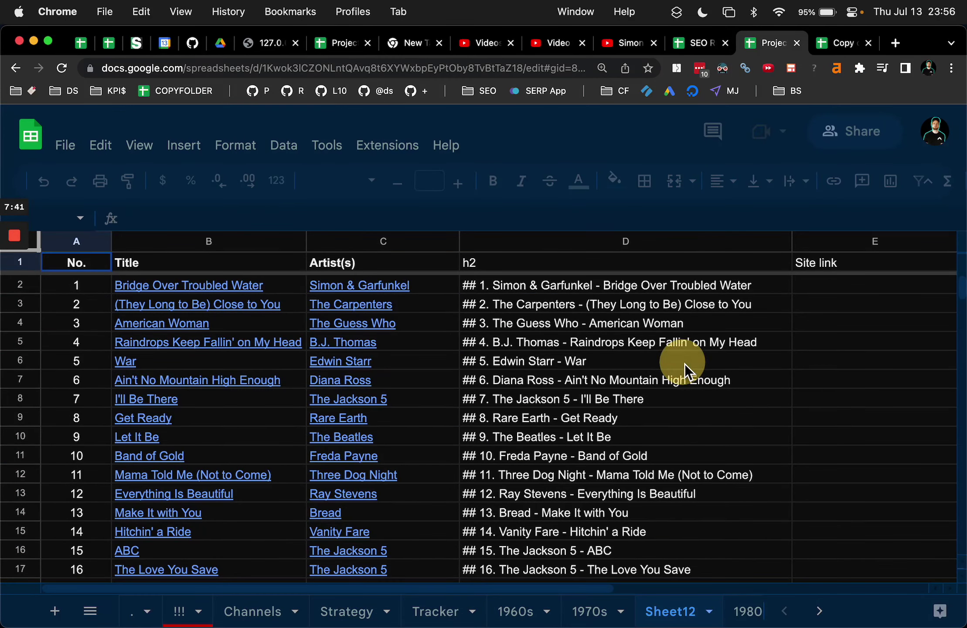
pyautogui.click(838, 42)
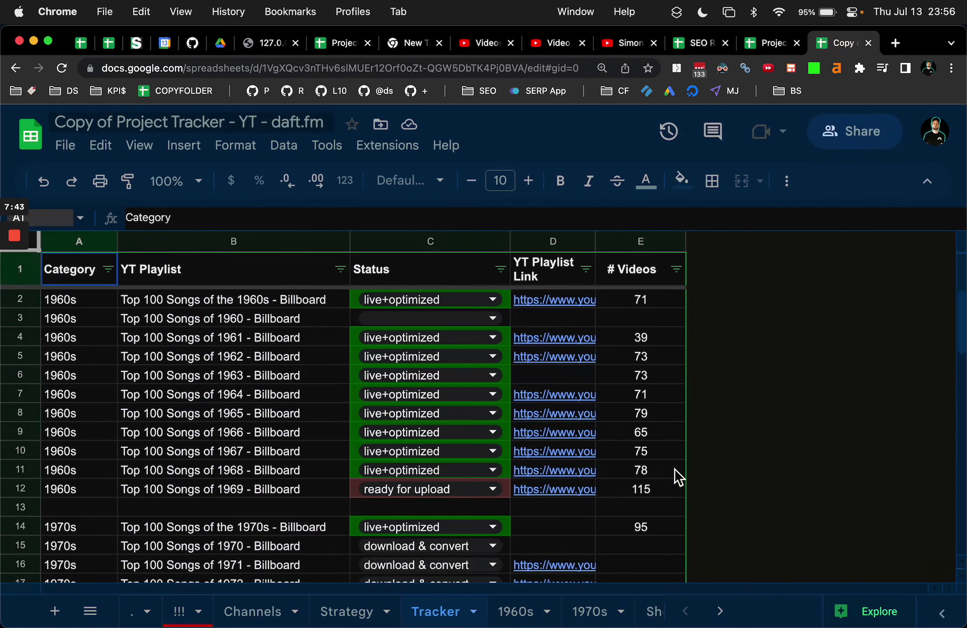
pyautogui.click(607, 611)
pyautogui.hscroll(8, 637, 244)
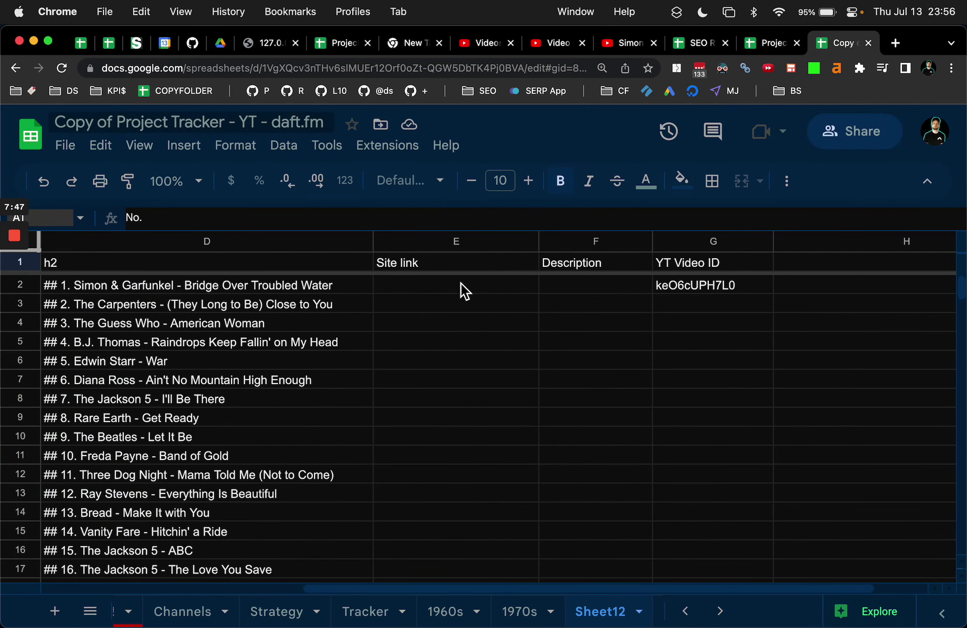
pyautogui.click(420, 146)
pyautogui.moveTo(518, 320)
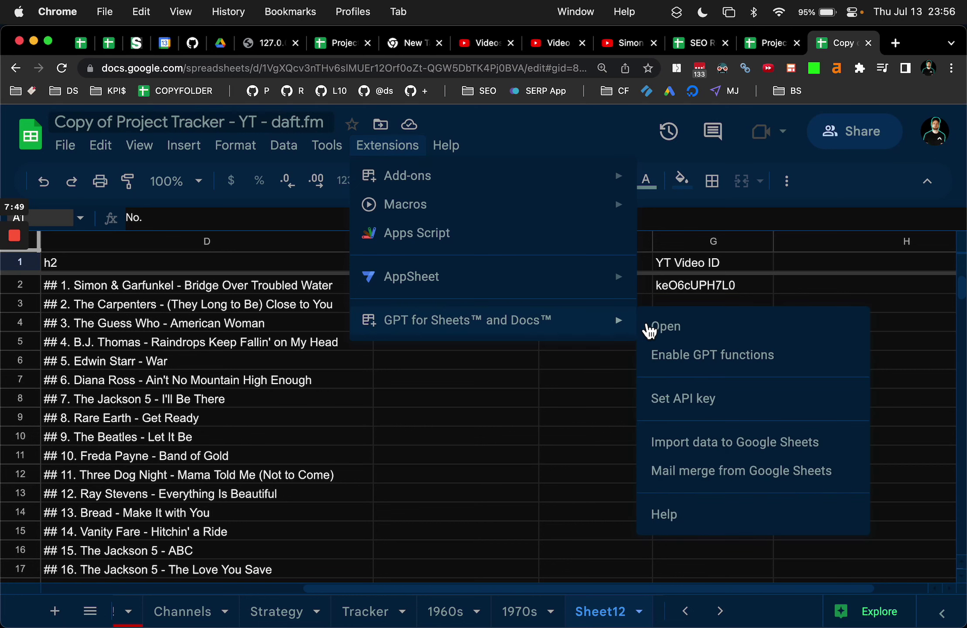
pyautogui.click(688, 321)
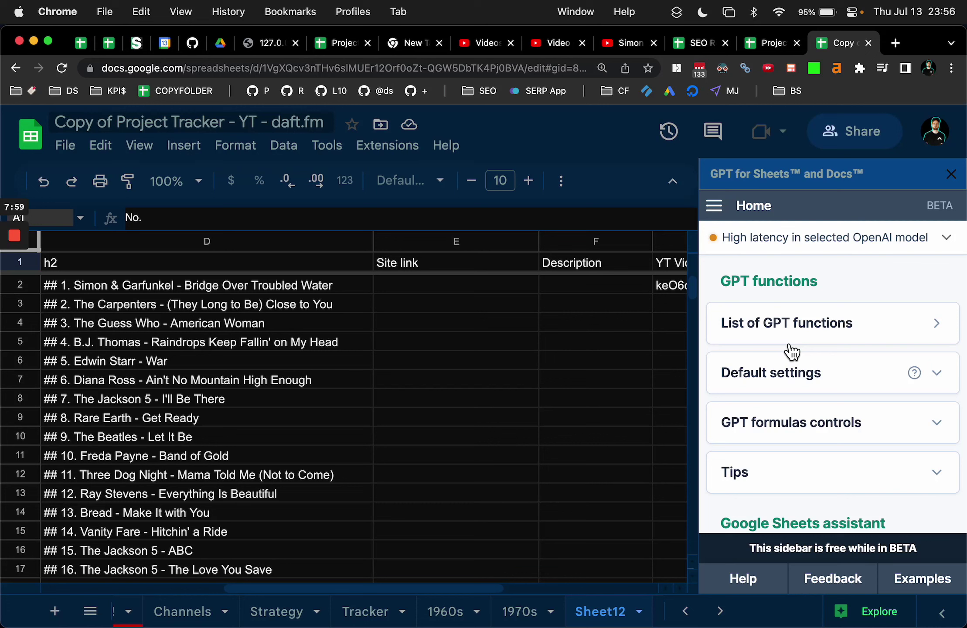
pyautogui.click(944, 241)
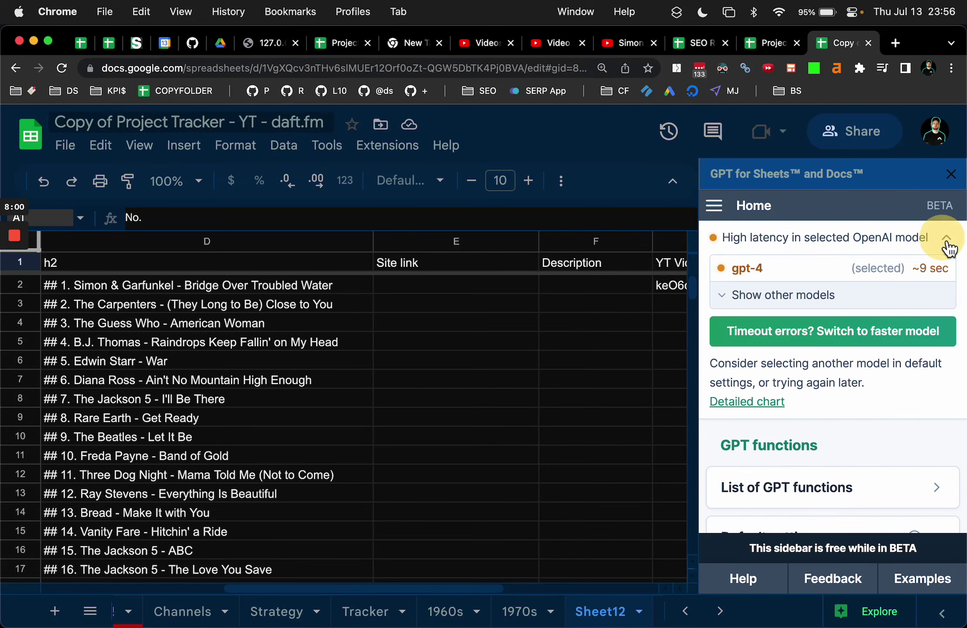
pyautogui.click(787, 300)
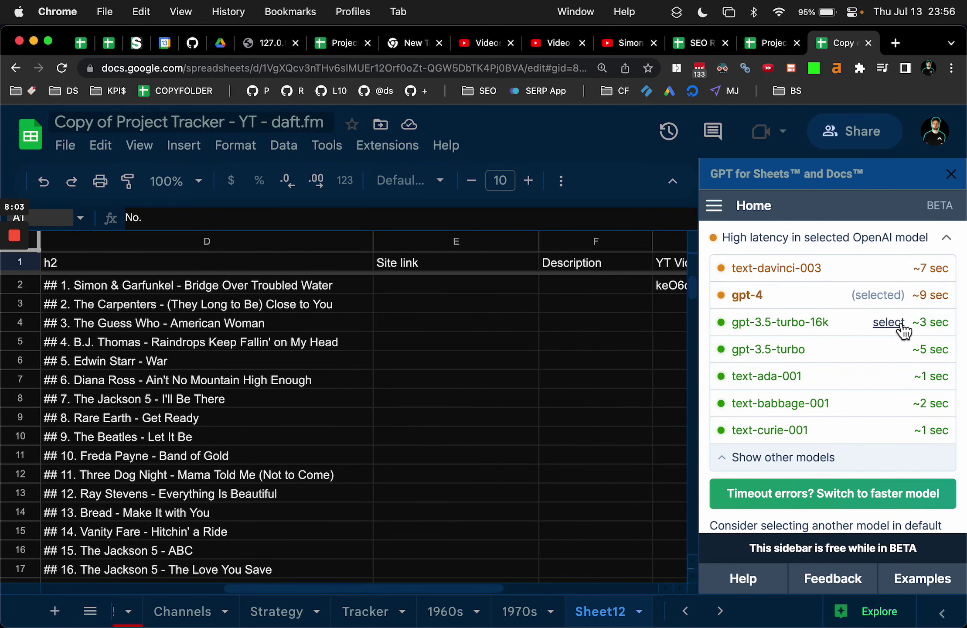
pyautogui.click(944, 239)
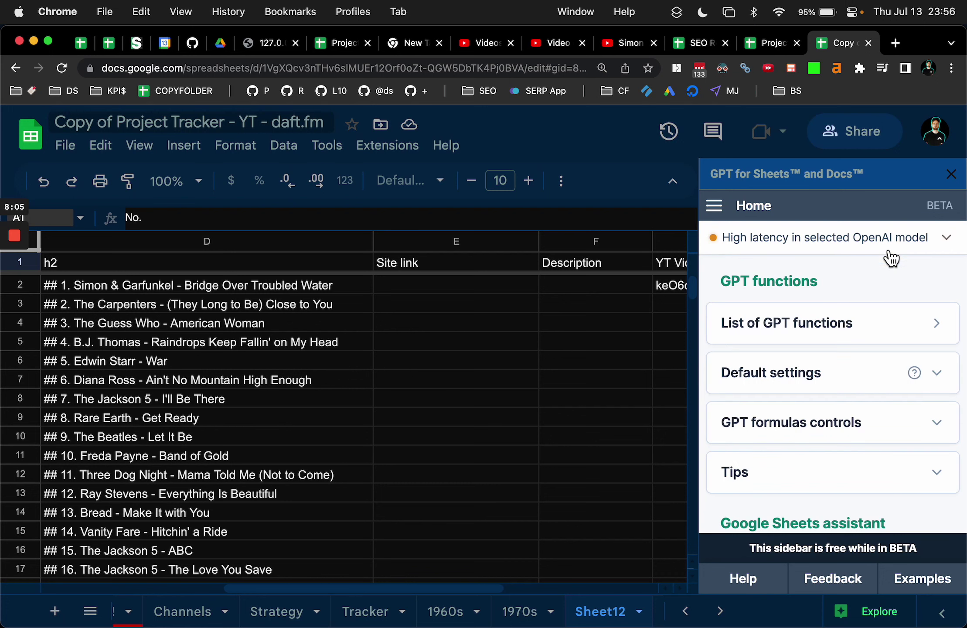
pyautogui.click(935, 334)
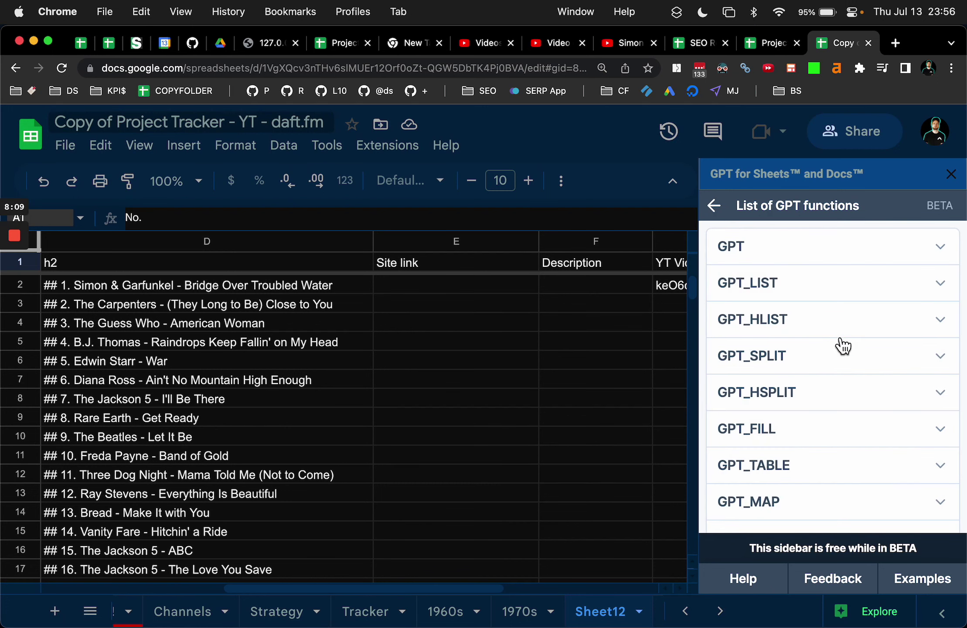
pyautogui.scroll(-8, 842, 346)
pyautogui.scroll(8, 841, 344)
pyautogui.scroll(-5, 803, 438)
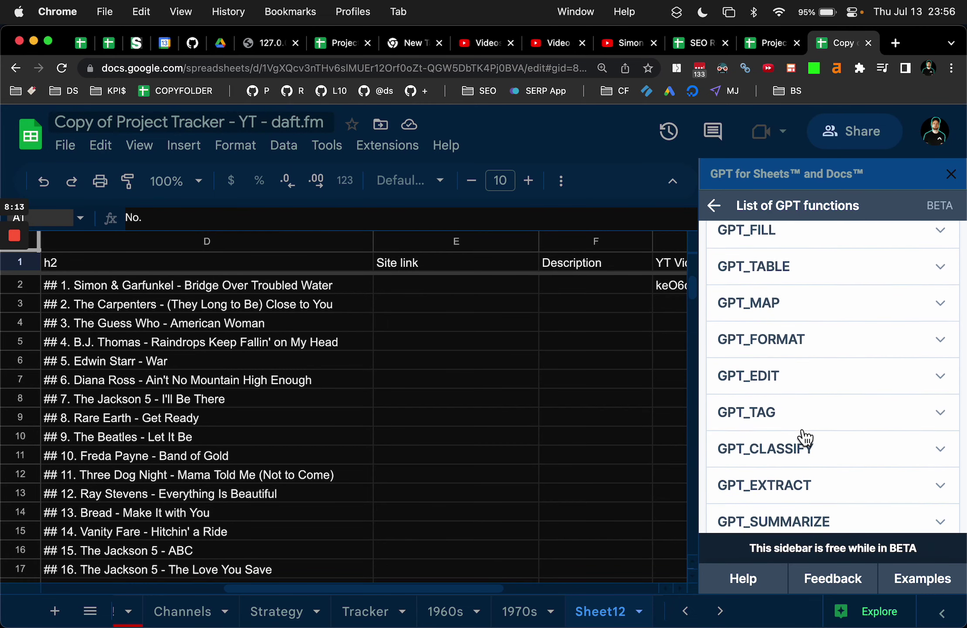
pyautogui.scroll(-2, 804, 437)
pyautogui.click(716, 206)
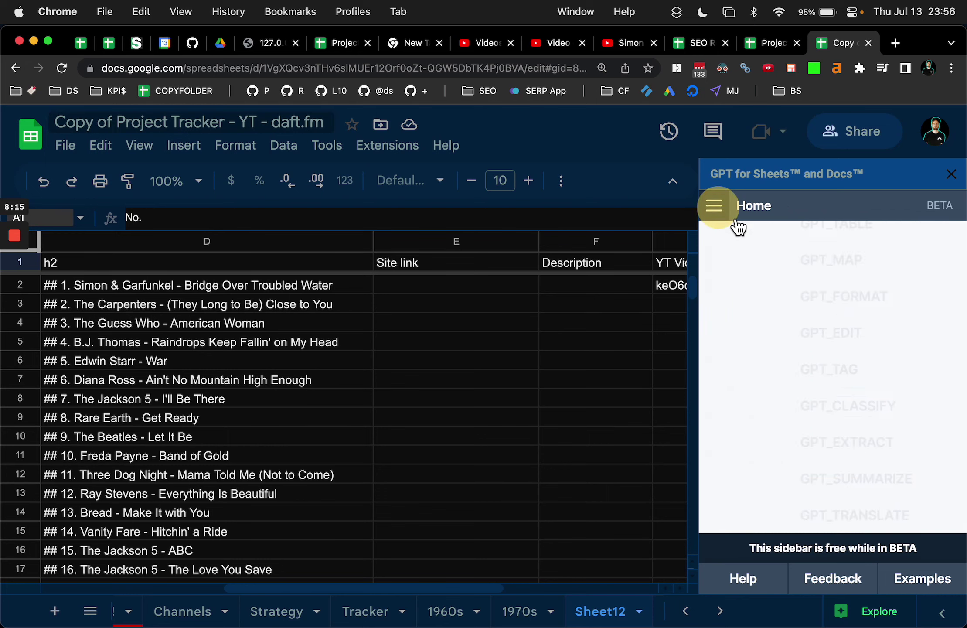
pyautogui.scroll(3, 824, 364)
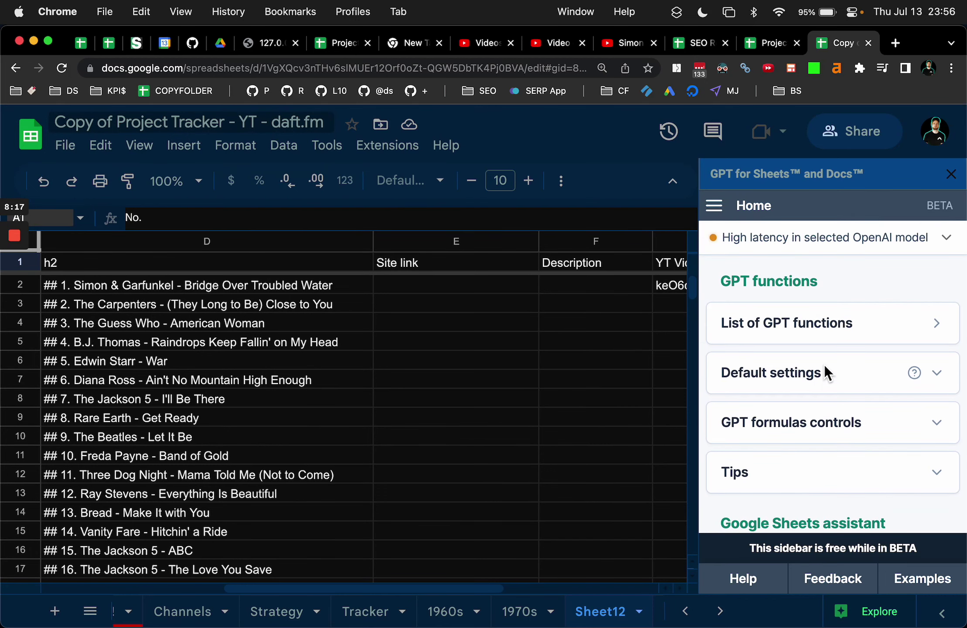
pyautogui.click(937, 373)
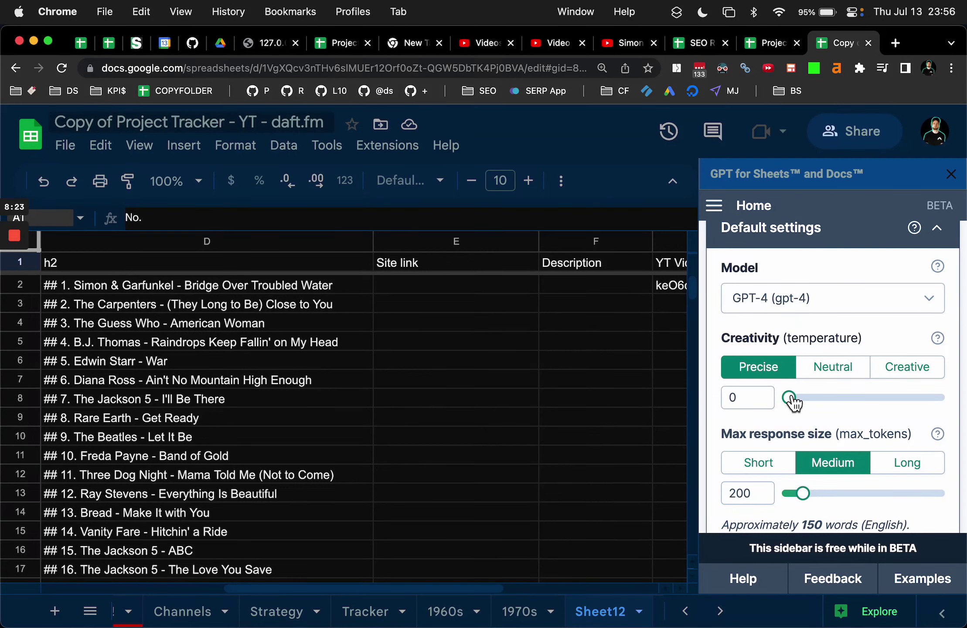
pyautogui.scroll(-1, 786, 437)
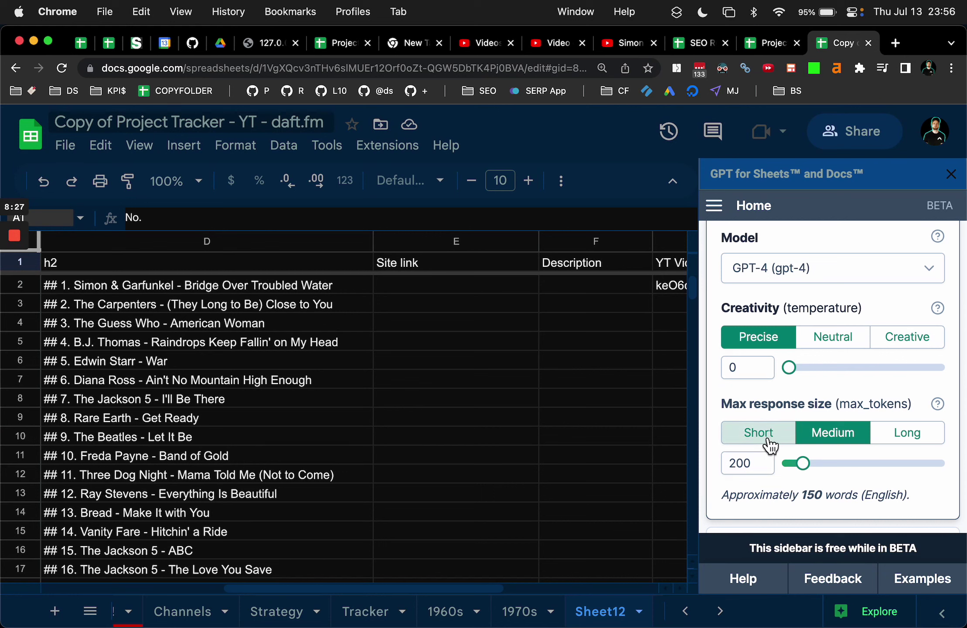
pyautogui.scroll(5, 810, 356)
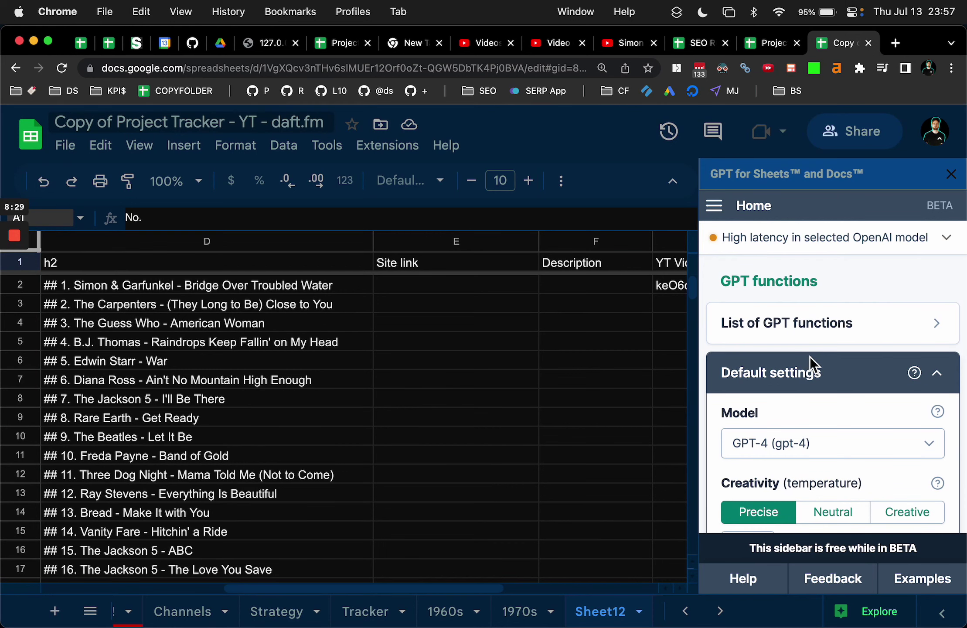
pyautogui.click(953, 184)
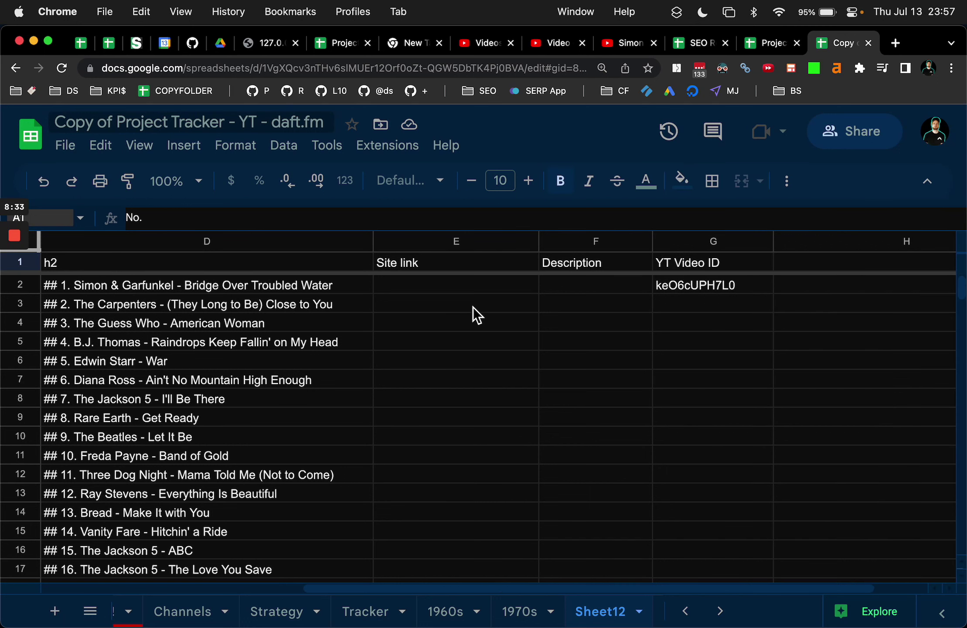
# - Narrow column D and enter =GPT("make this a sanitized url slug: ",D2) in E2
pyautogui.hscroll(-3, 476, 313)
pyautogui.moveTo(530, 245); pyautogui.dragTo(514, 242)
pyautogui.click(562, 285)
pyautogui.write('=')
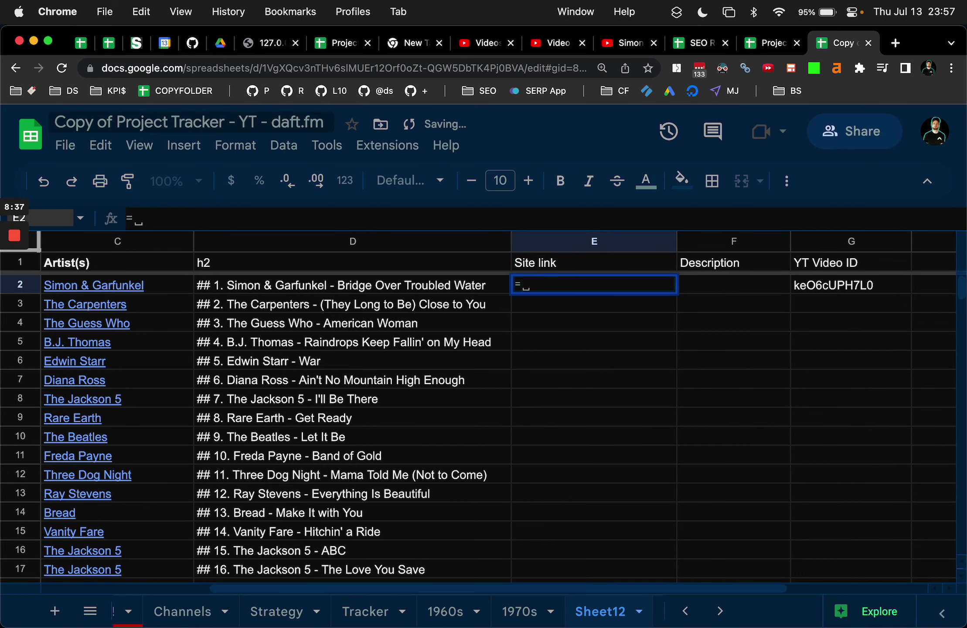
pyautogui.write('GPT(')
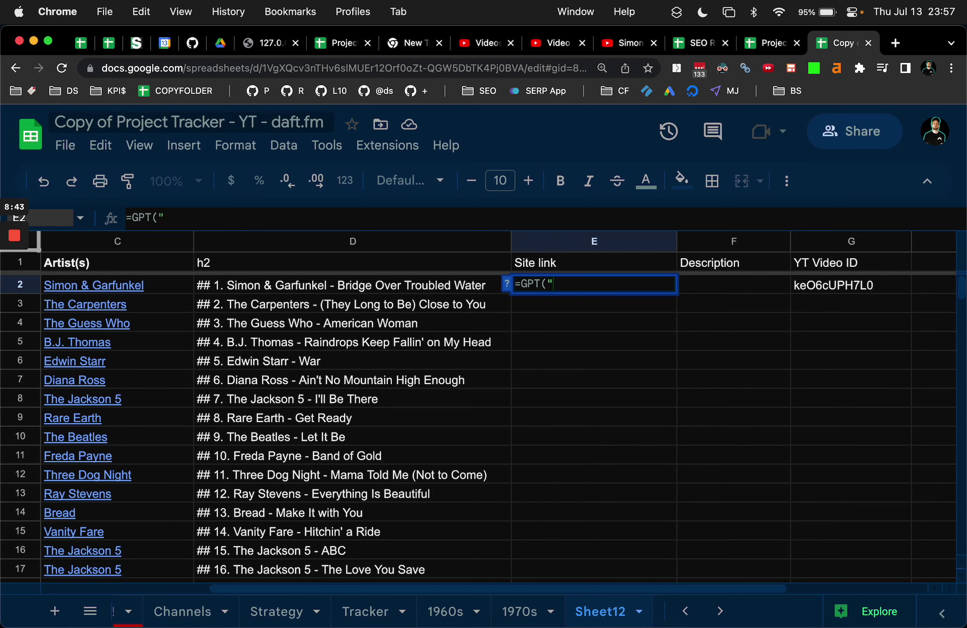
pyautogui.write('make this')
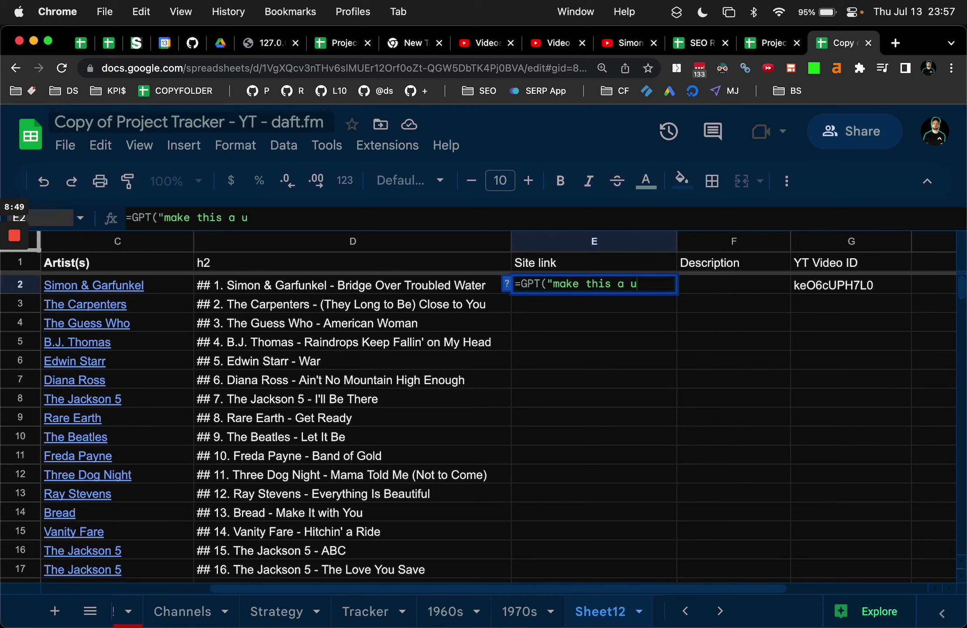
pyautogui.write(' a sanitzed url slug')
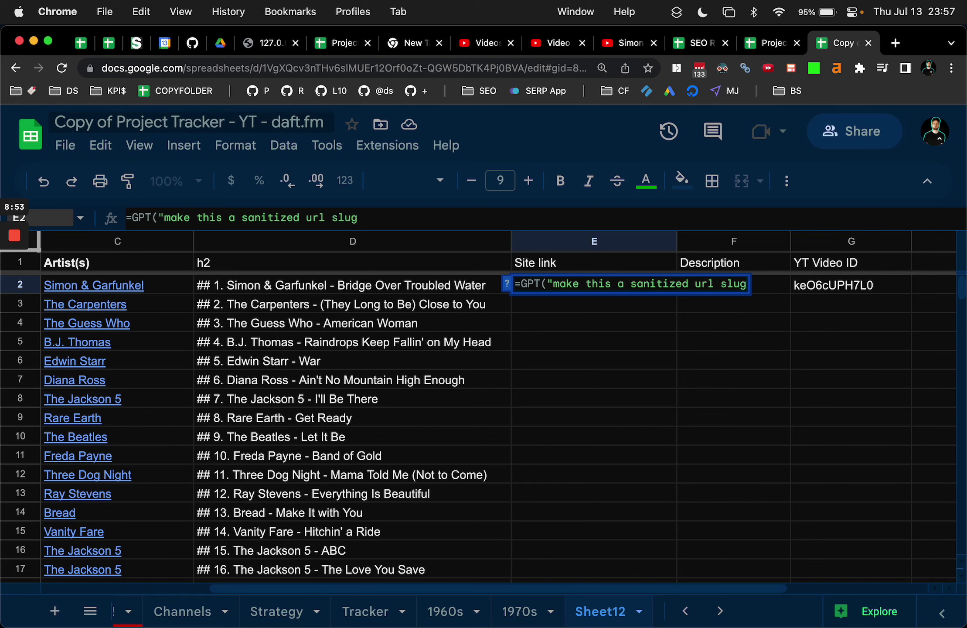
pyautogui.write(':"')
pyautogui.write('",')
pyautogui.click(425, 285)
pyautogui.write(')')
pyautogui.press('Return')
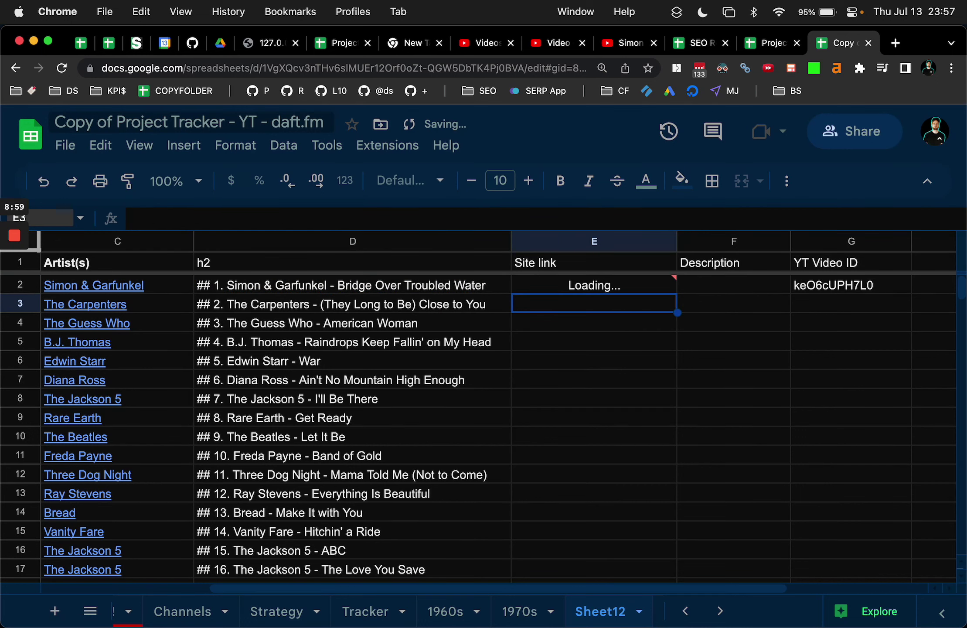
# - Widen column E to show the slug '1-simon-garfunkel-bridge-over-troubled-water' and reselect E2
pyautogui.moveTo(682, 242); pyautogui.dragTo(762, 241)
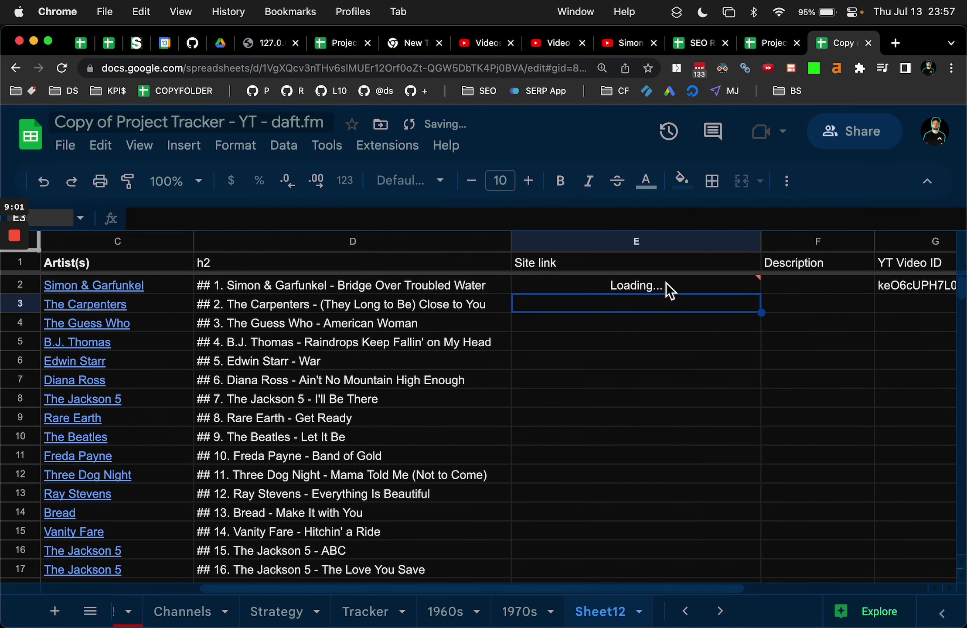
pyautogui.moveTo(666, 281)
pyautogui.click(649, 368)
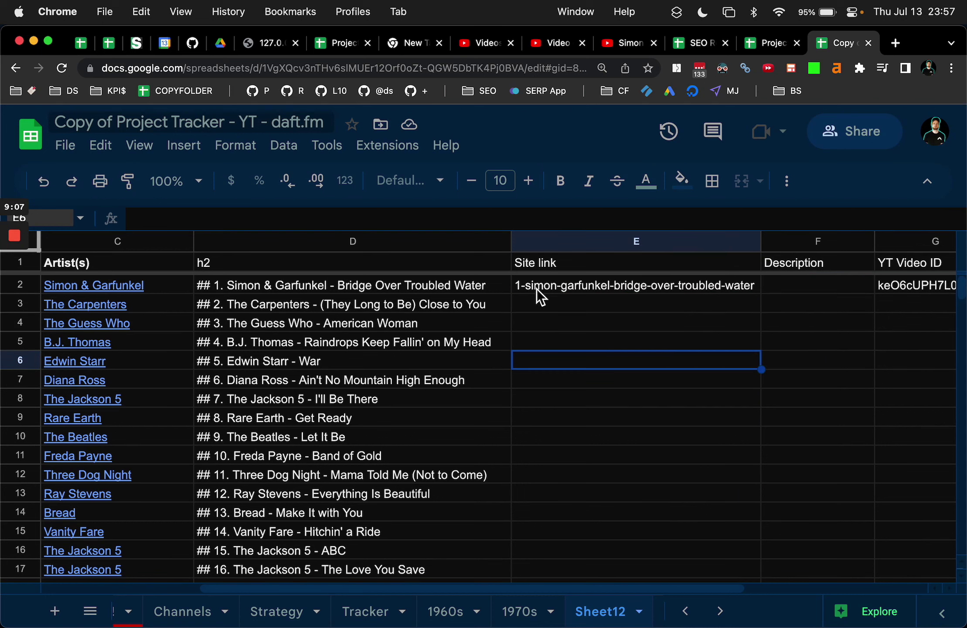
pyautogui.hscroll(3, 539, 326)
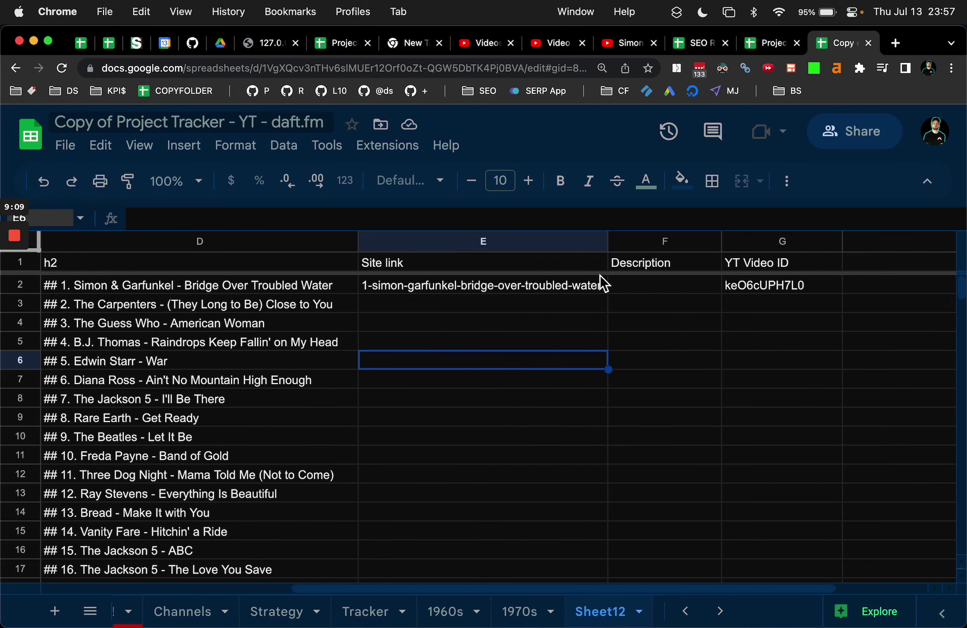
pyautogui.moveTo(610, 249); pyautogui.dragTo(638, 250)
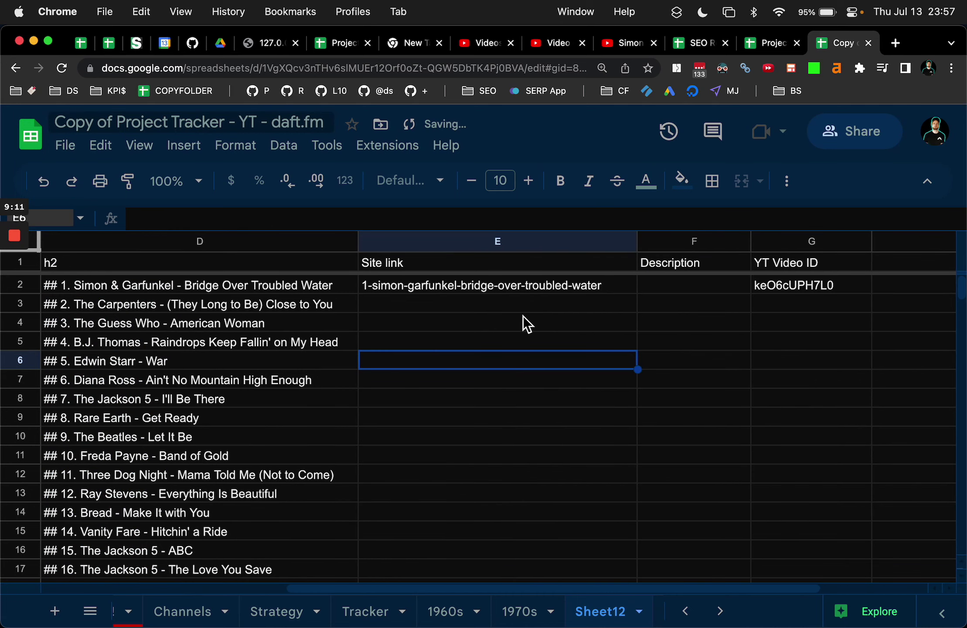
pyautogui.hscroll(-3, 523, 315)
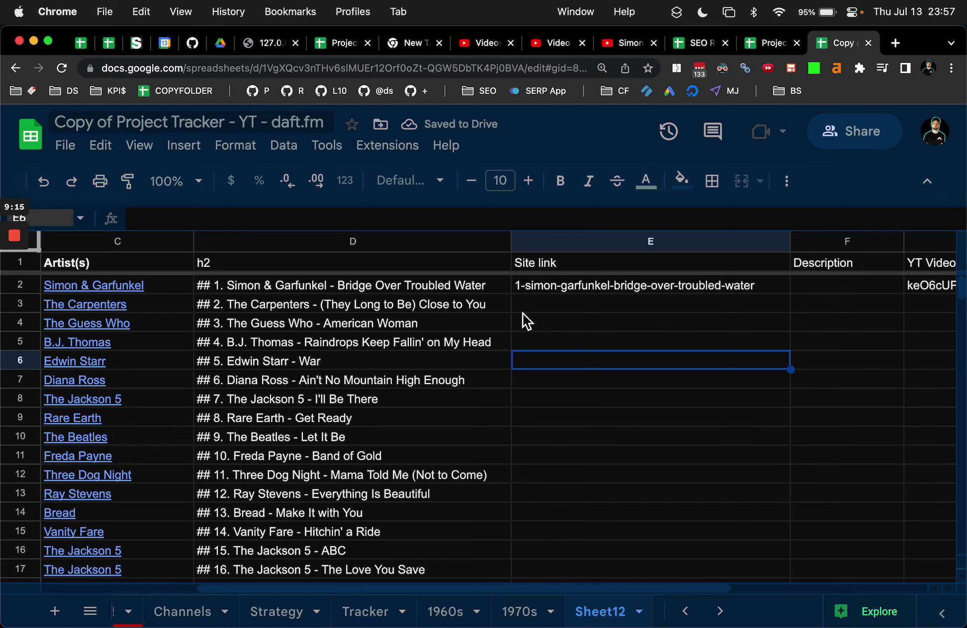
pyautogui.hscroll(-3, 522, 312)
pyautogui.hscroll(-2, 522, 313)
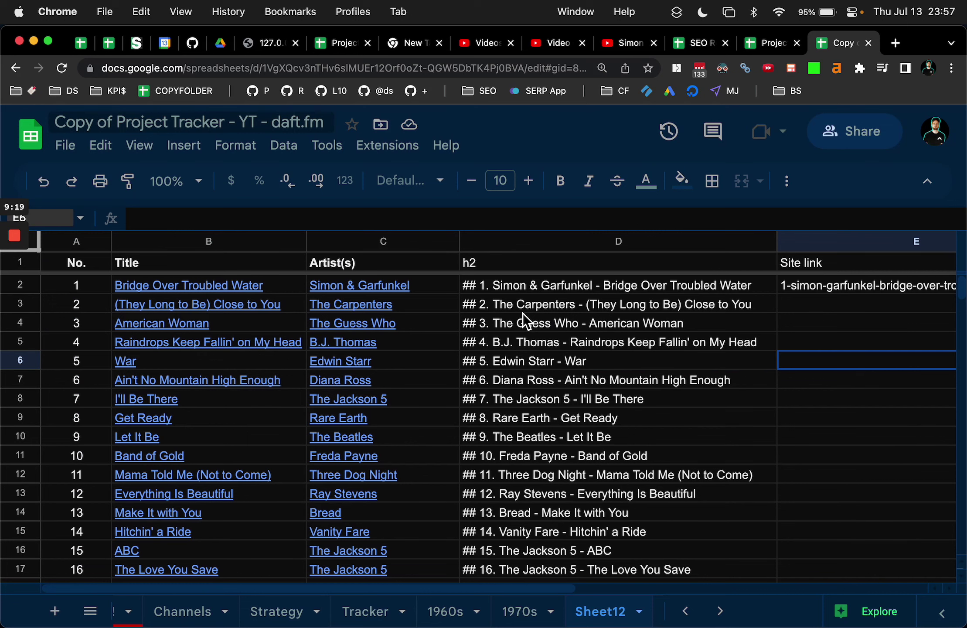
pyautogui.hscroll(2, 526, 313)
pyautogui.click(735, 287)
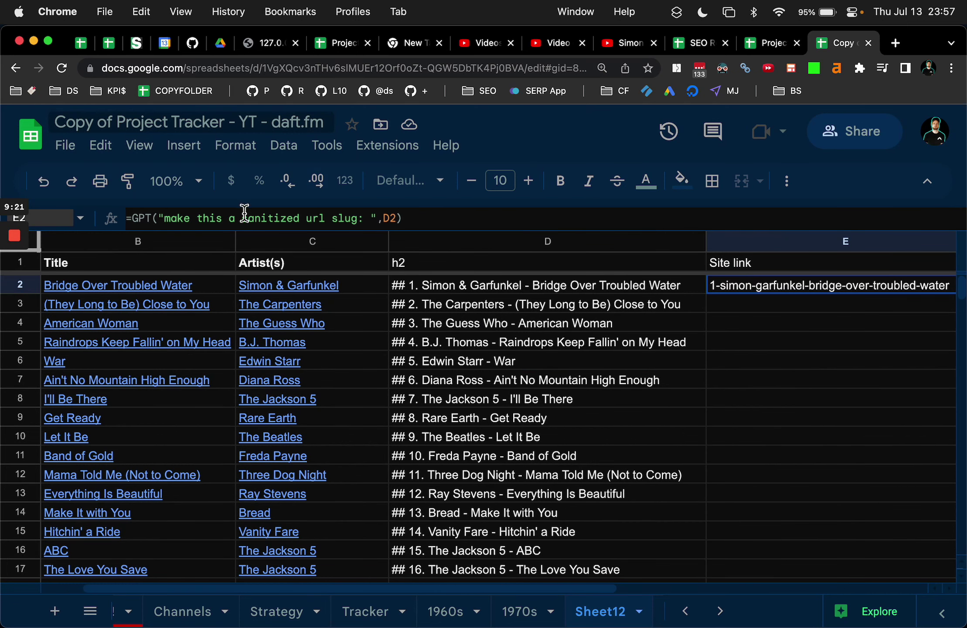
# - Replace E2 with a rewritten GPT slug formula referencing a dragged cell range
pyautogui.press('Delete')
pyautogui.write('=')
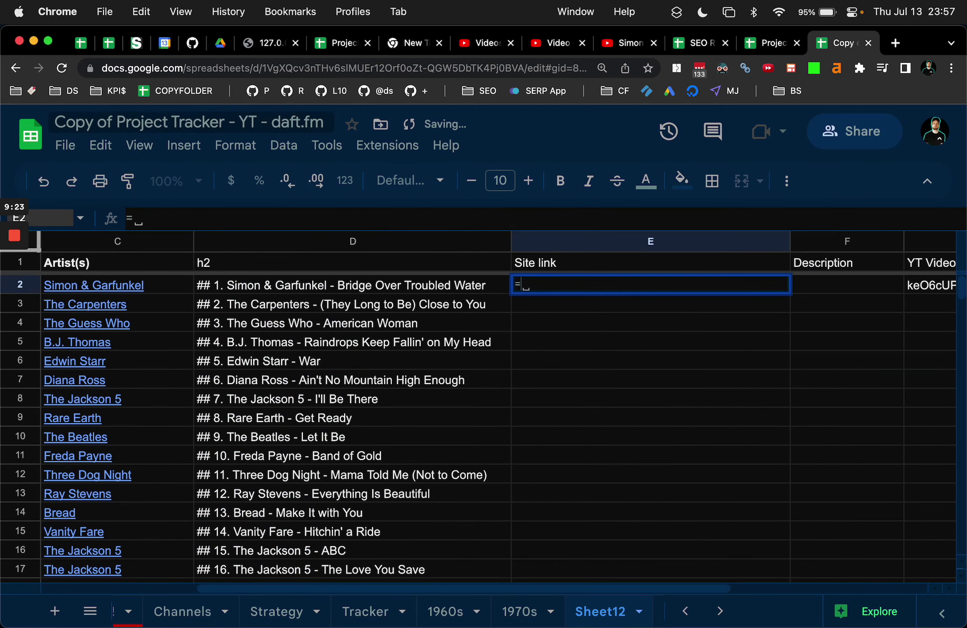
pyautogui.write('GPT("')
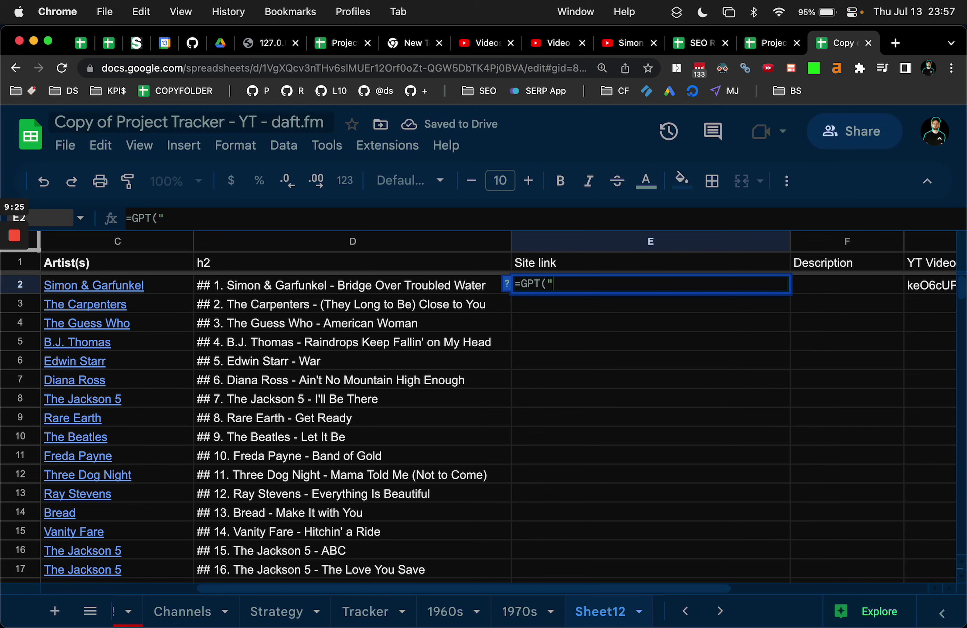
pyautogui.write('make this a san')
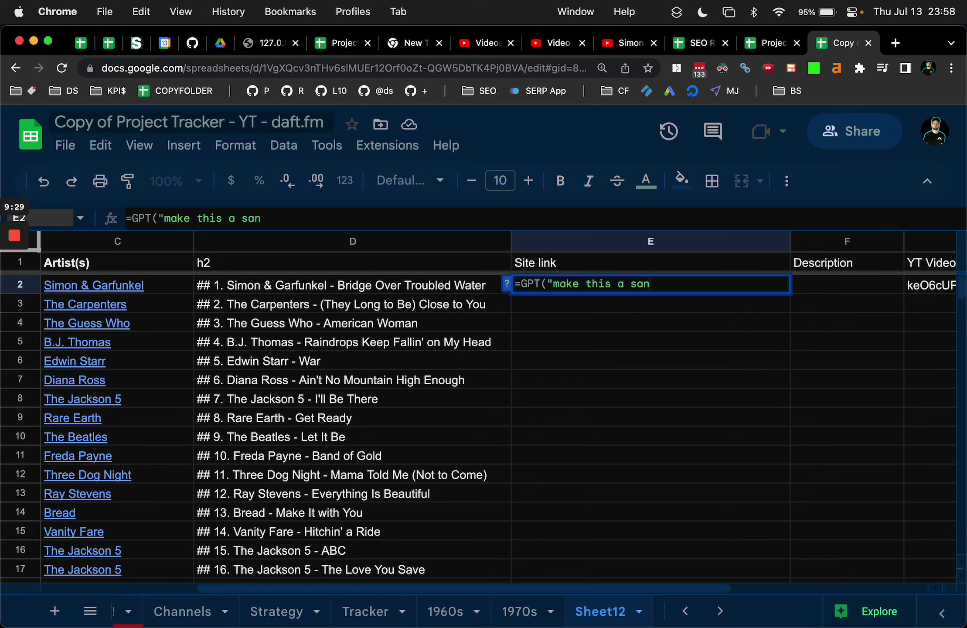
pyautogui.write('itized url slug: ",')
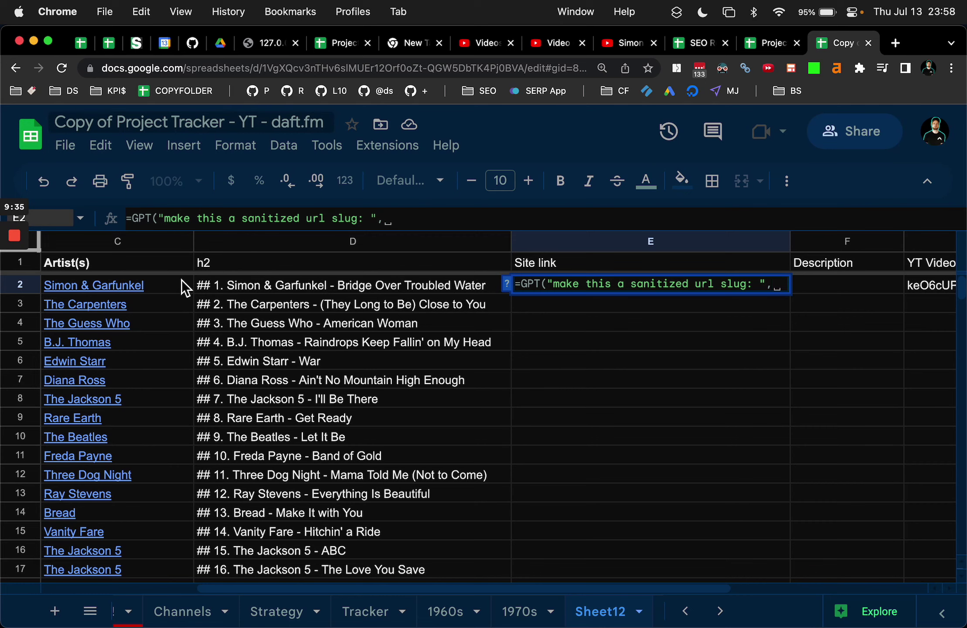
pyautogui.hscroll(-5, 182, 280)
pyautogui.moveTo(253, 285); pyautogui.dragTo(356, 285)
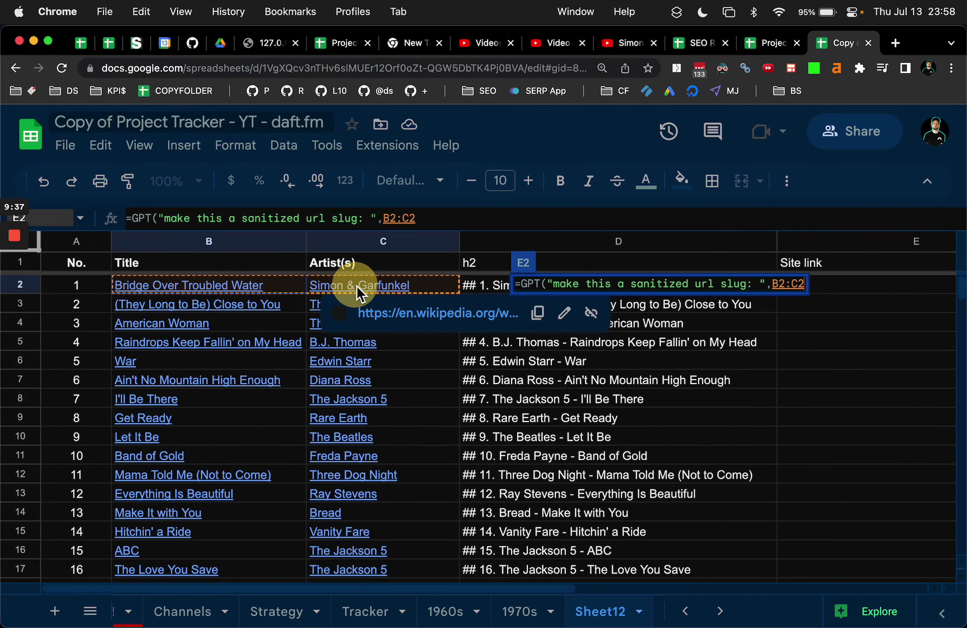
pyautogui.write(')')
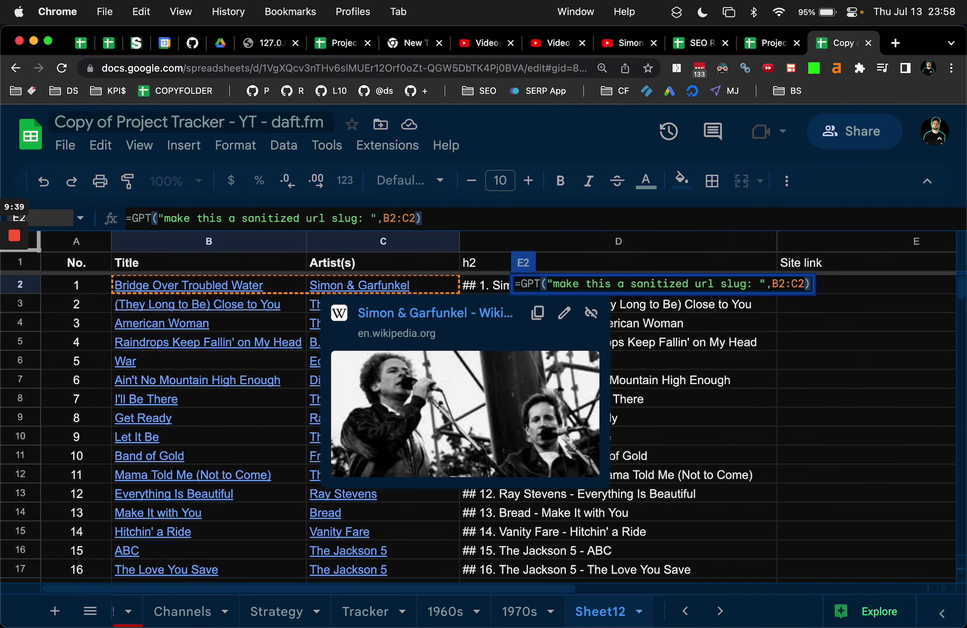
pyautogui.press('Return')
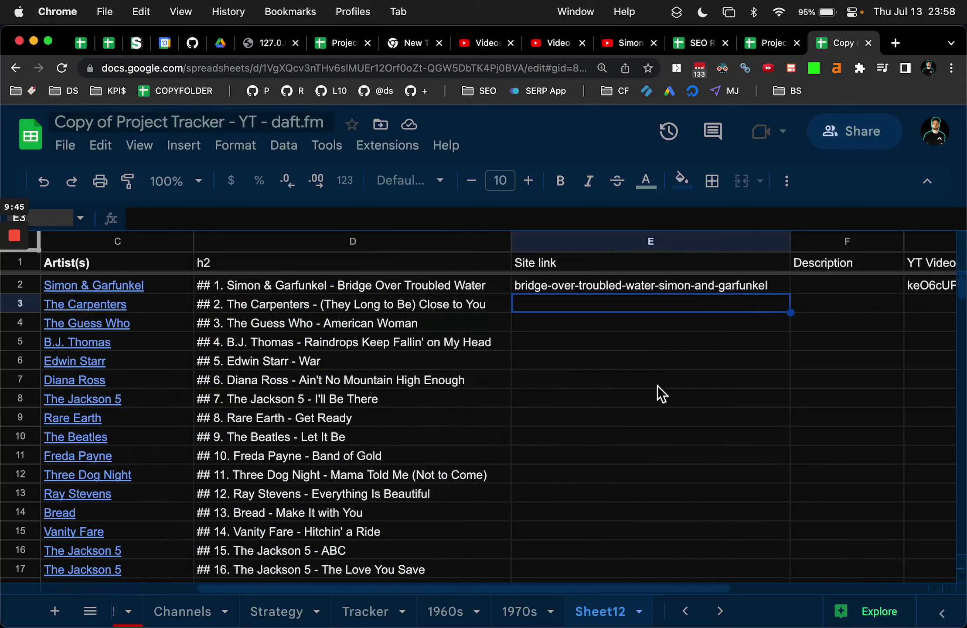
# - Change the formula range to end at column C, yielding 'bridge-over-troubled-water-simon-and-garfunkel'
pyautogui.hscroll(-5, 658, 385)
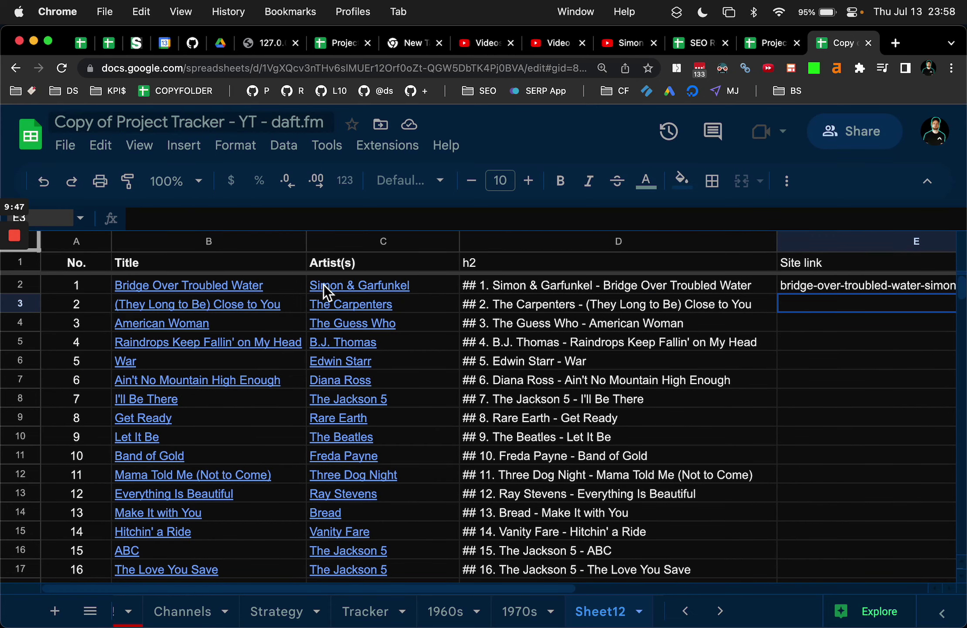
pyautogui.click(810, 285)
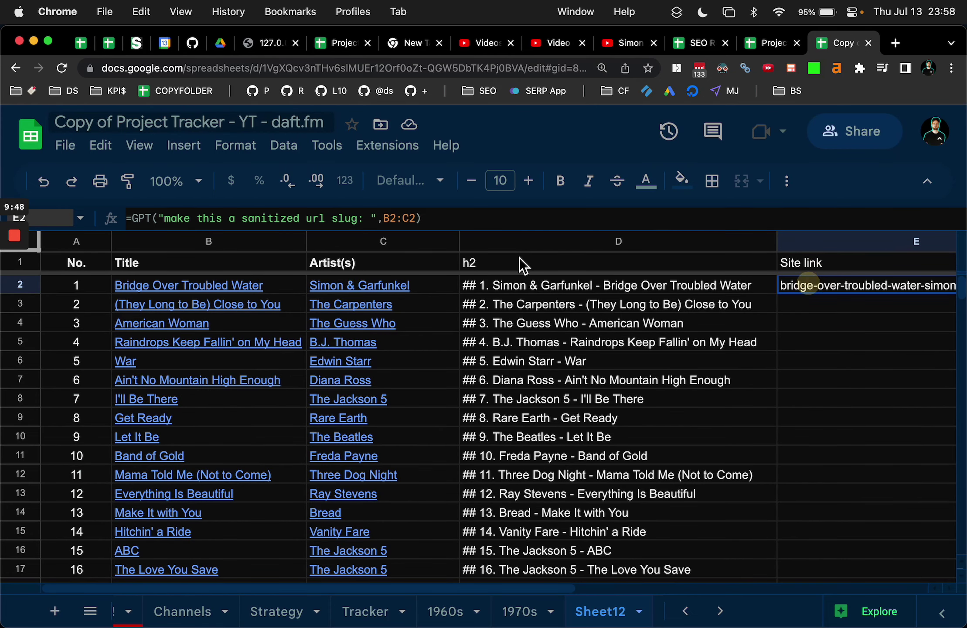
pyautogui.click(391, 220)
pyautogui.press('BackSpace')
pyautogui.write('C')
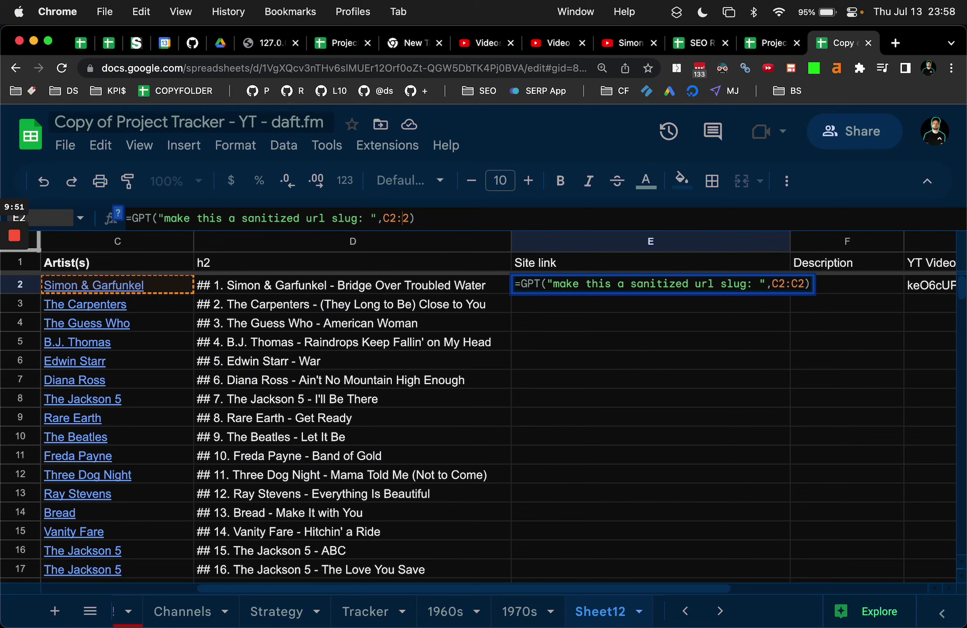
pyautogui.press('Return')
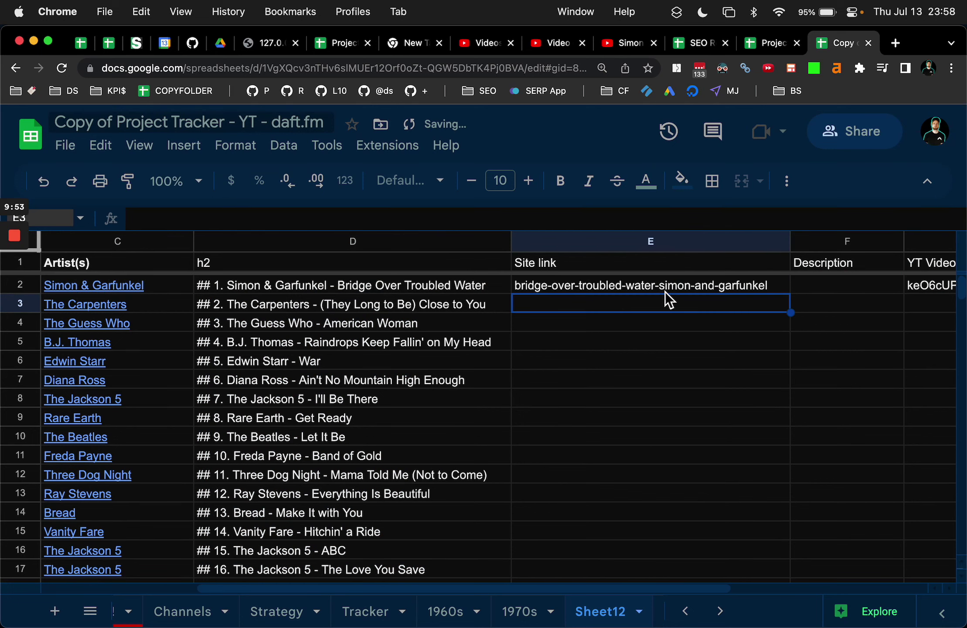
# - Paste the E2 slug formula down through E101 for all 100 songs
pyautogui.click(620, 287)
pyautogui.scroll(-20, 622, 369)
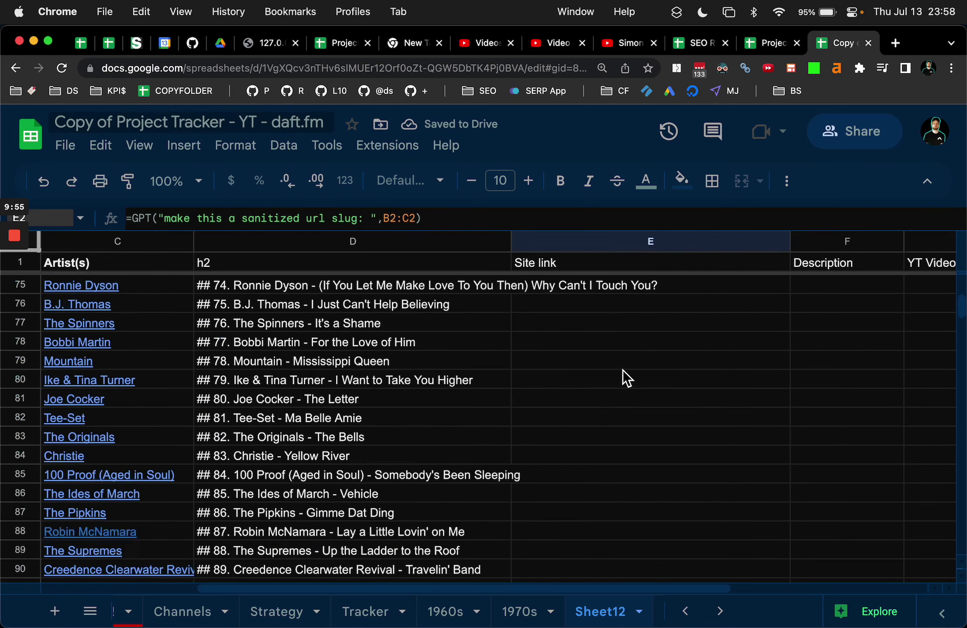
pyautogui.keyDown('shift'); pyautogui.click(591, 308); pyautogui.keyUp('shift')
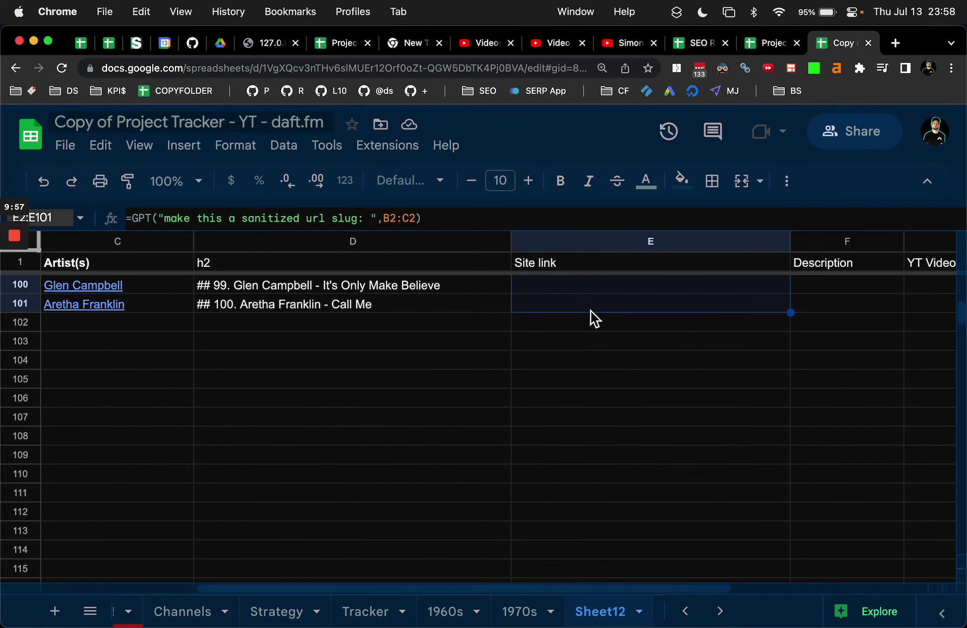
pyautogui.press('cmd+v')
# - Delete empty rows 102–999, dismiss the loading error, and narrow the Artist(s) column
pyautogui.click(590, 327)
pyautogui.rightClick(594, 336)
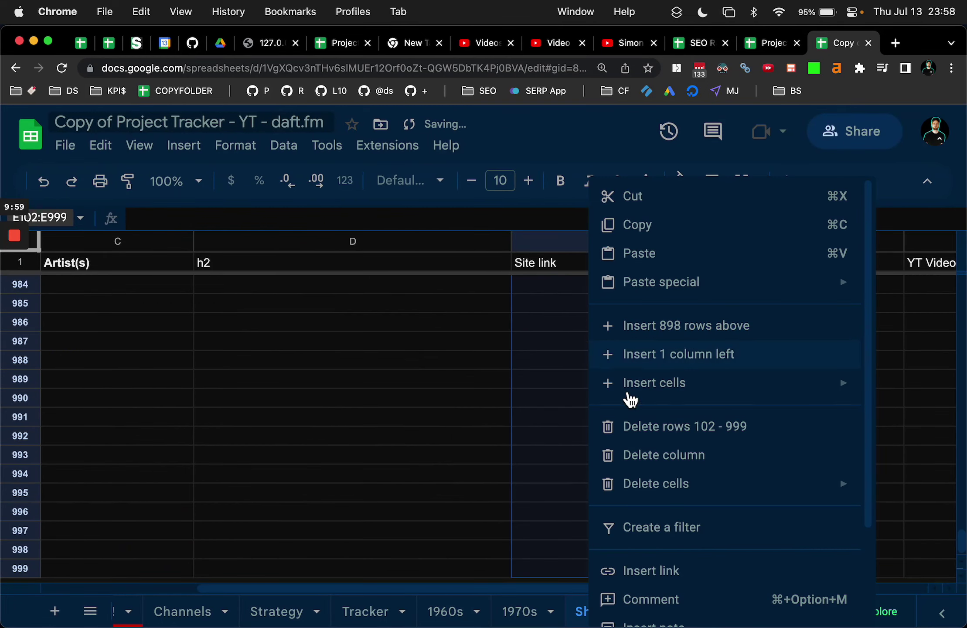
pyautogui.click(639, 426)
pyautogui.scroll(20, 702, 456)
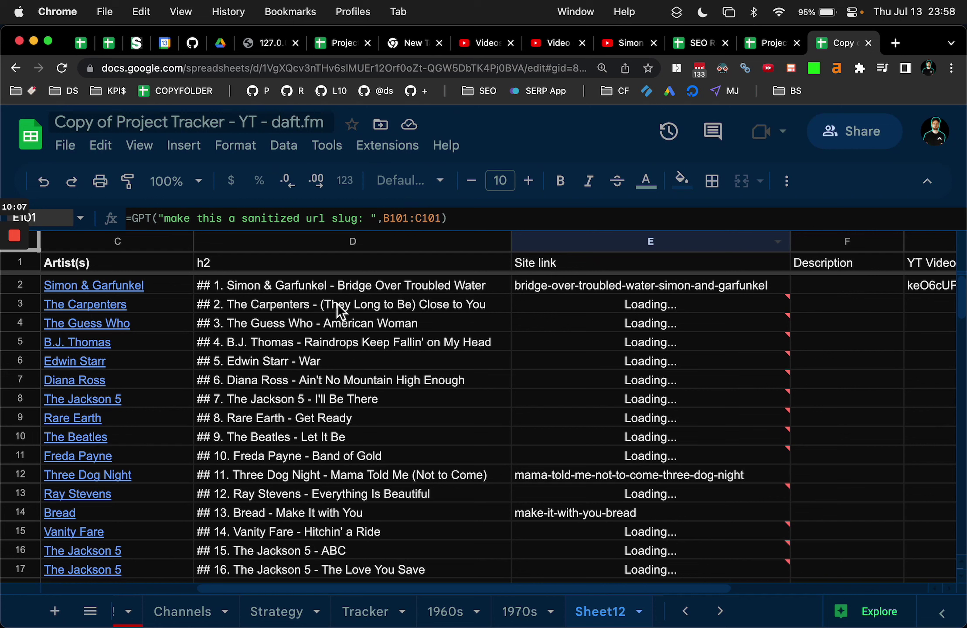
pyautogui.moveTo(614, 536)
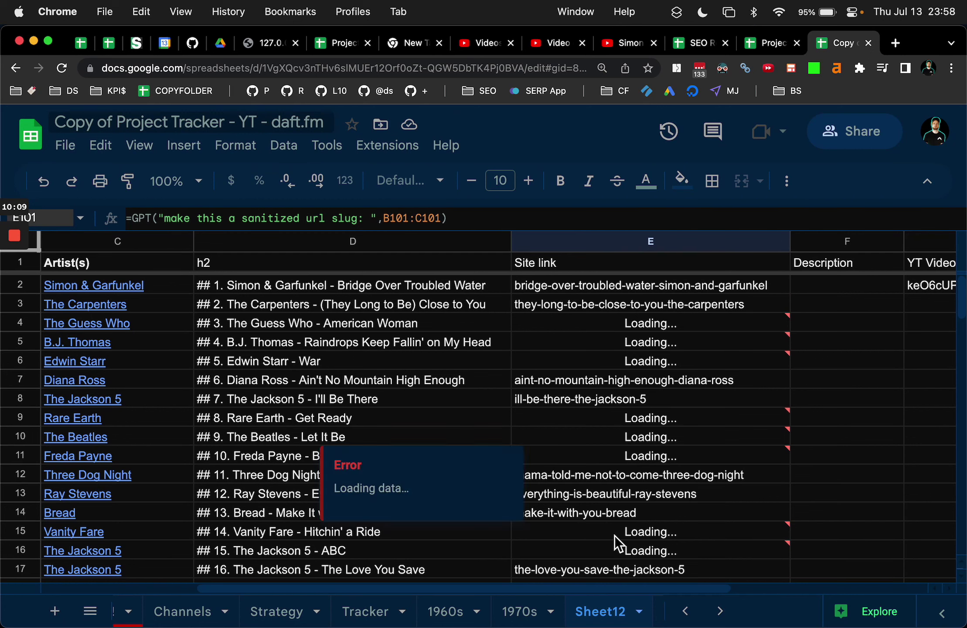
pyautogui.click(851, 425)
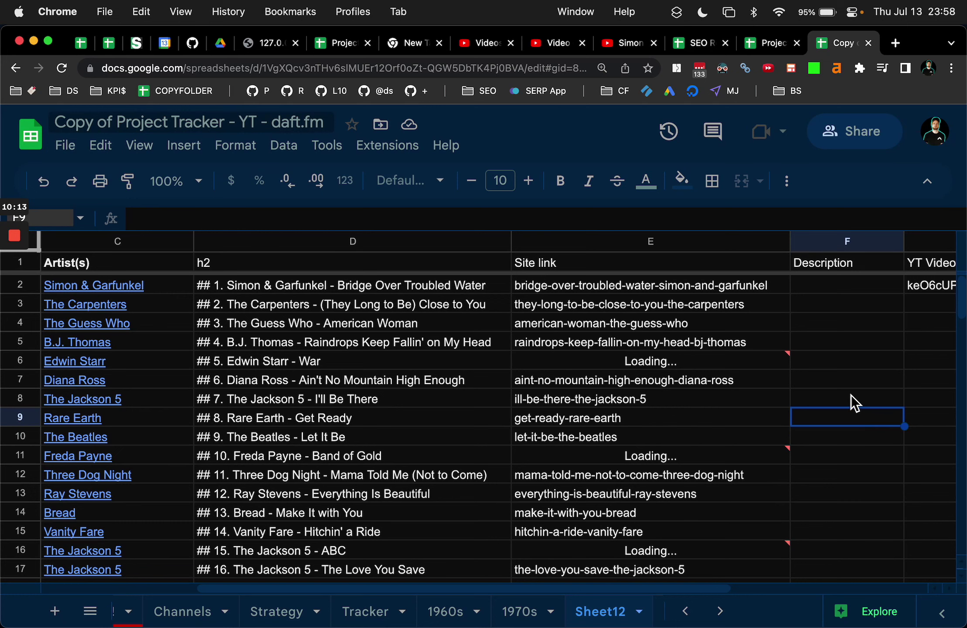
pyautogui.moveTo(194, 244); pyautogui.dragTo(167, 247)
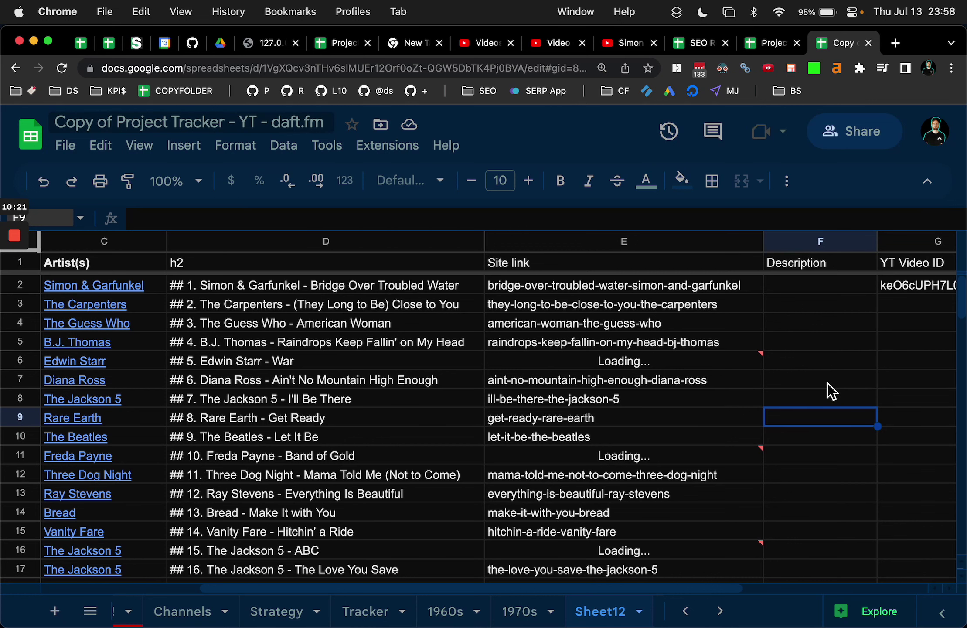
pyautogui.hscroll(3, 826, 383)
# - Rename E1 to 'slug' and insert a new column F headed 'site link'
pyautogui.click(584, 265)
pyautogui.write('slug')
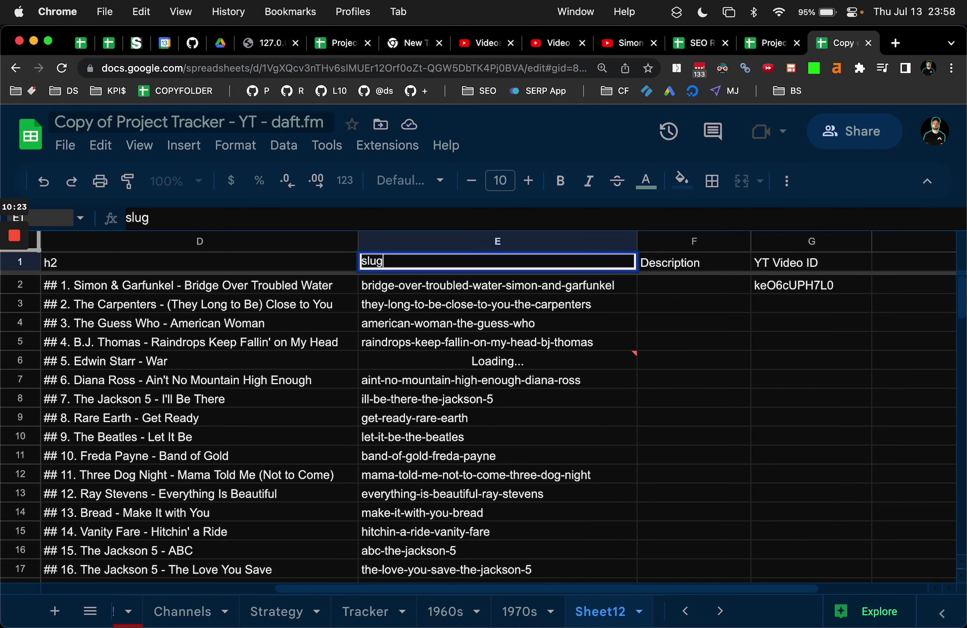
pyautogui.press('Return')
pyautogui.rightClick(714, 242)
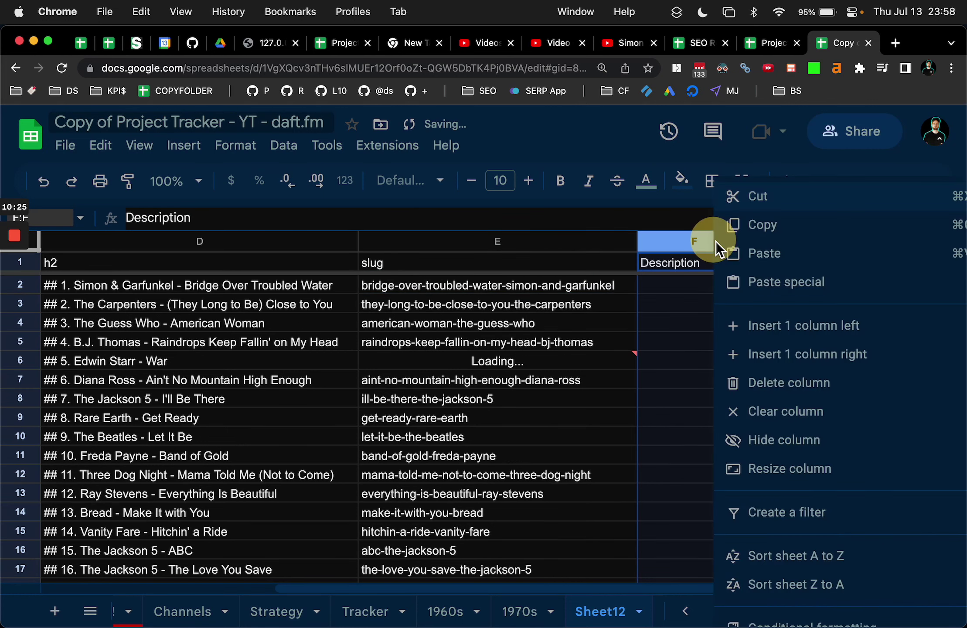
pyautogui.click(810, 326)
pyautogui.click(702, 264)
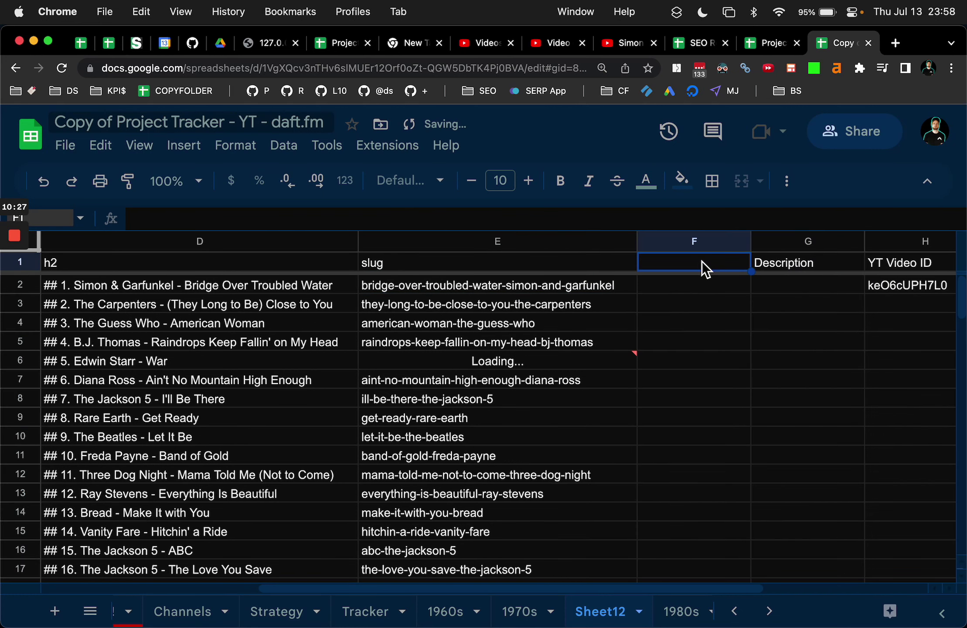
pyautogui.write('site link')
pyautogui.press('Return')
pyautogui.write('=')
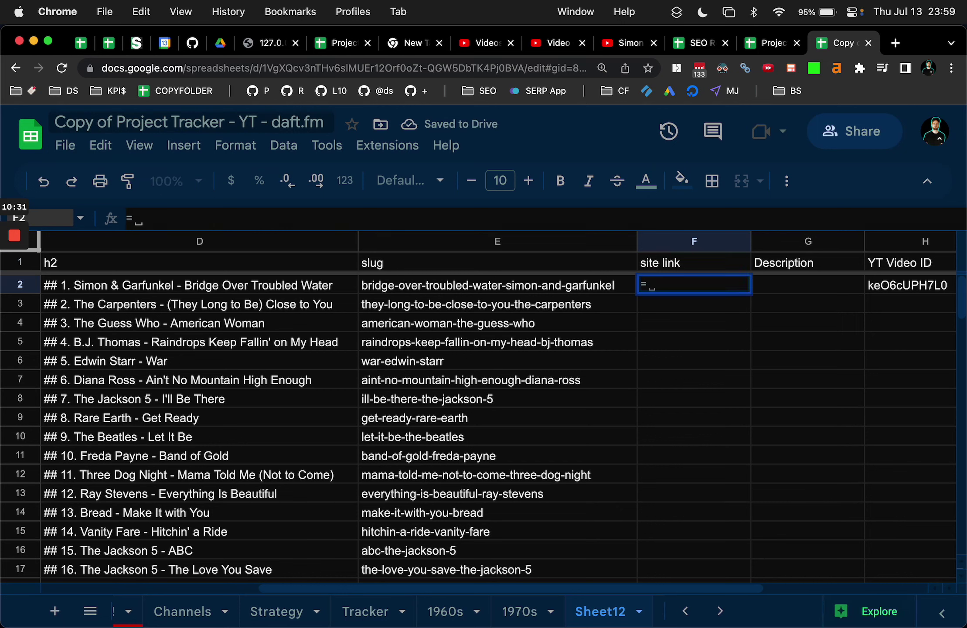
pyautogui.write('concate')
pyautogui.press('Tab')
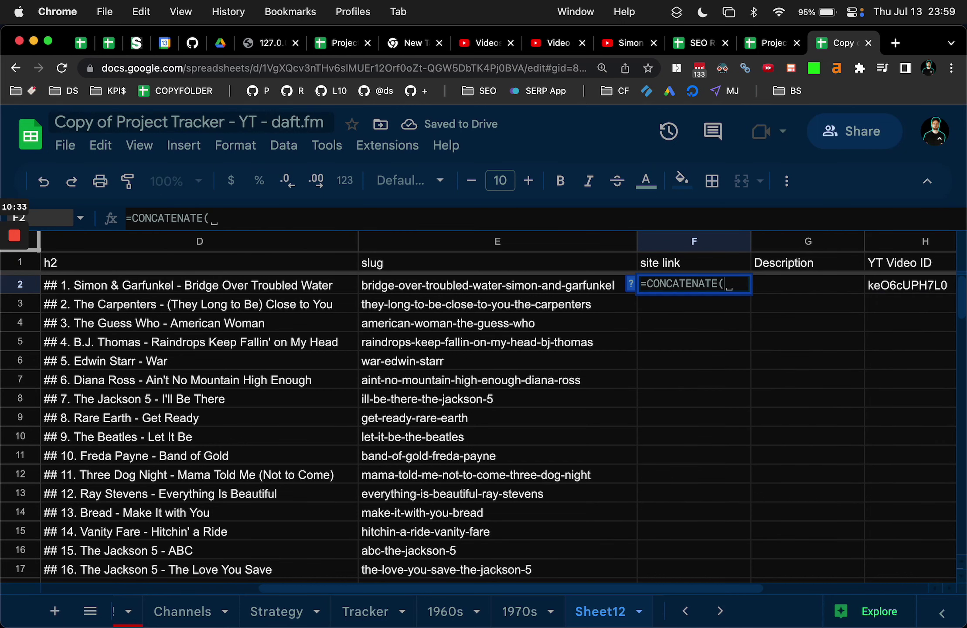
pyautogui.write('"https:')
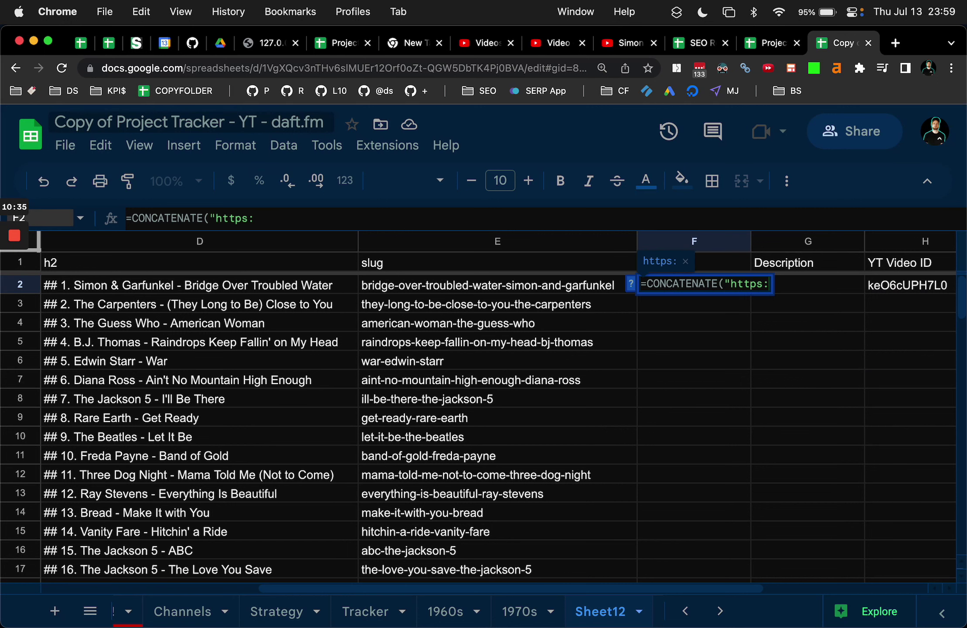
pyautogui.write('//daft.fm')
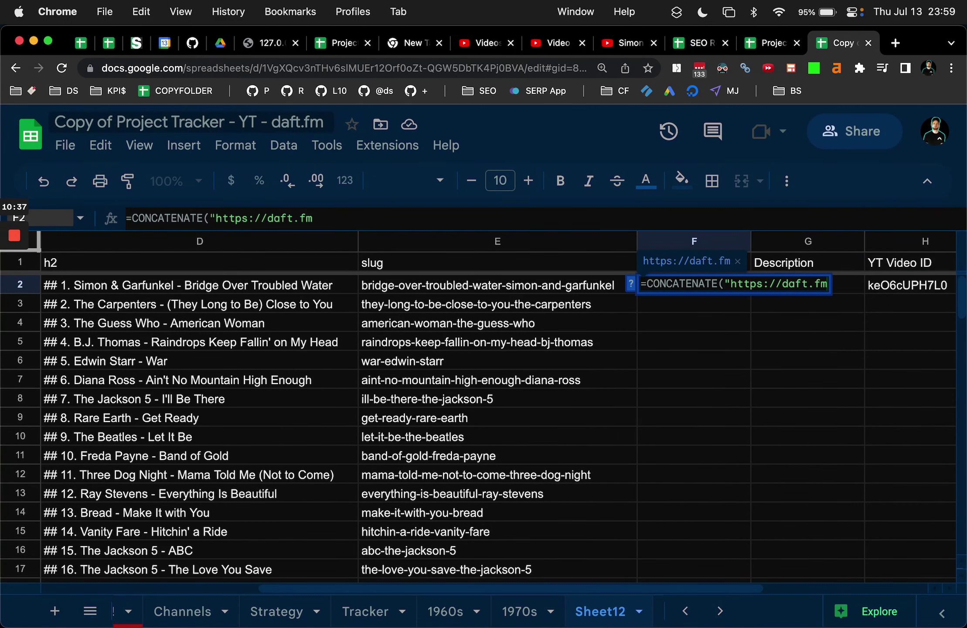
pyautogui.write('/songs/')
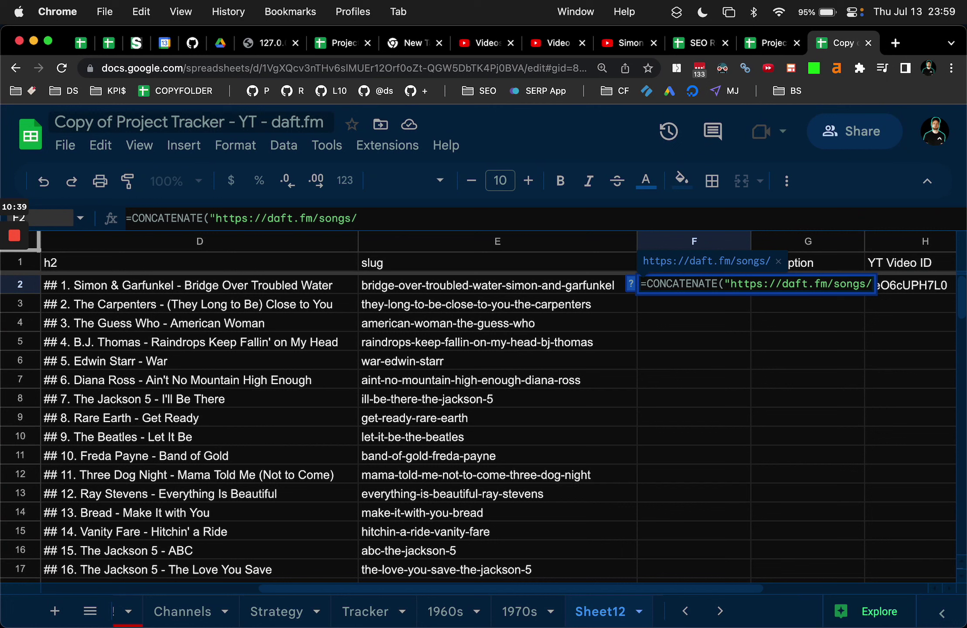
pyautogui.write('",')
pyautogui.click(595, 284)
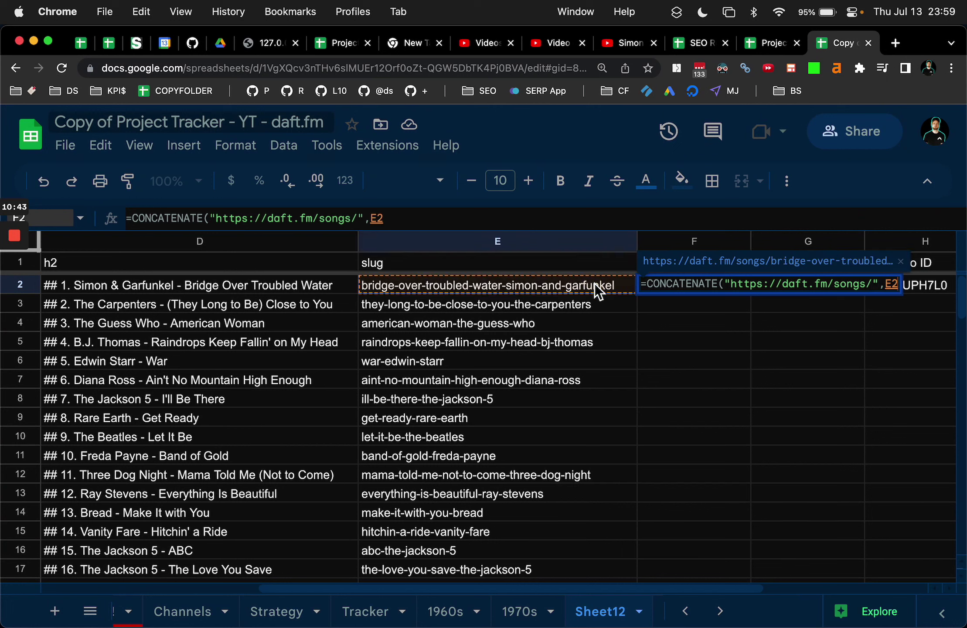
pyautogui.write(',"/"')
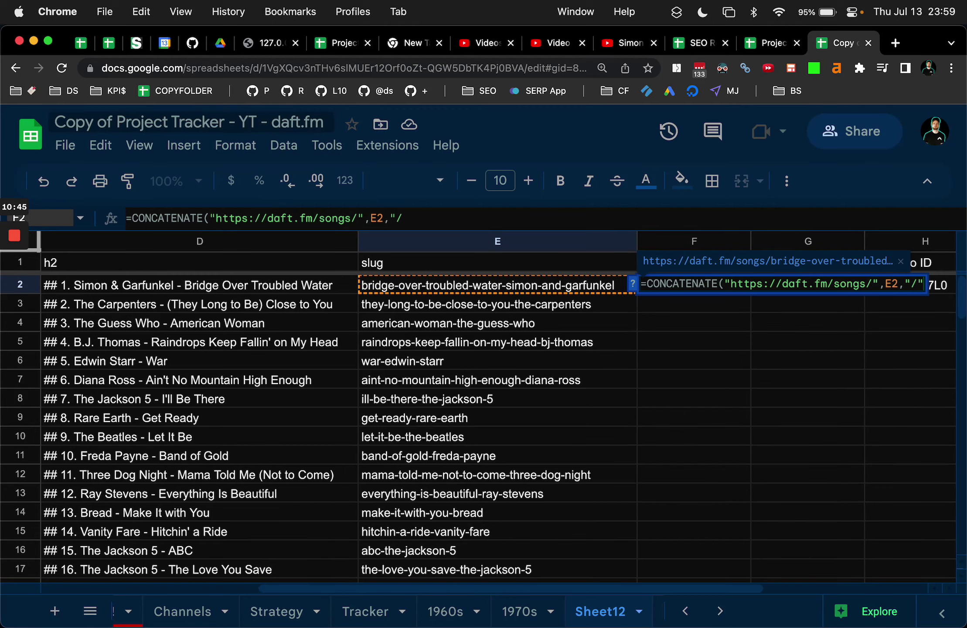
pyautogui.write(')')
pyautogui.press('Return')
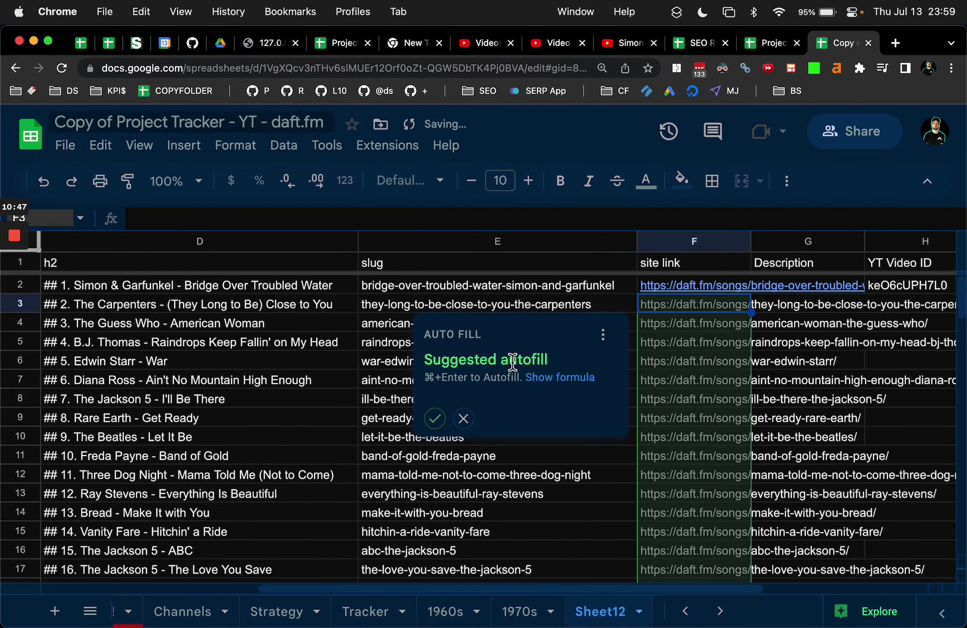
pyautogui.click(434, 419)
# - Widen the site link and Description columns so the full URLs show
pyautogui.moveTo(751, 241); pyautogui.dragTo(954, 240)
pyautogui.hscroll(10, 624, 292)
pyautogui.click(354, 238)
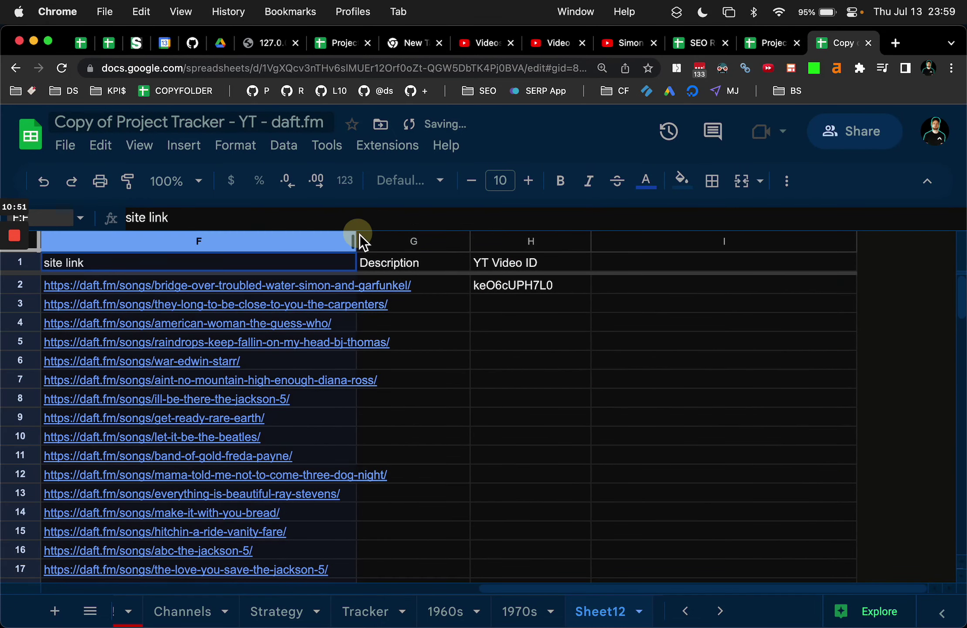
pyautogui.click(394, 258)
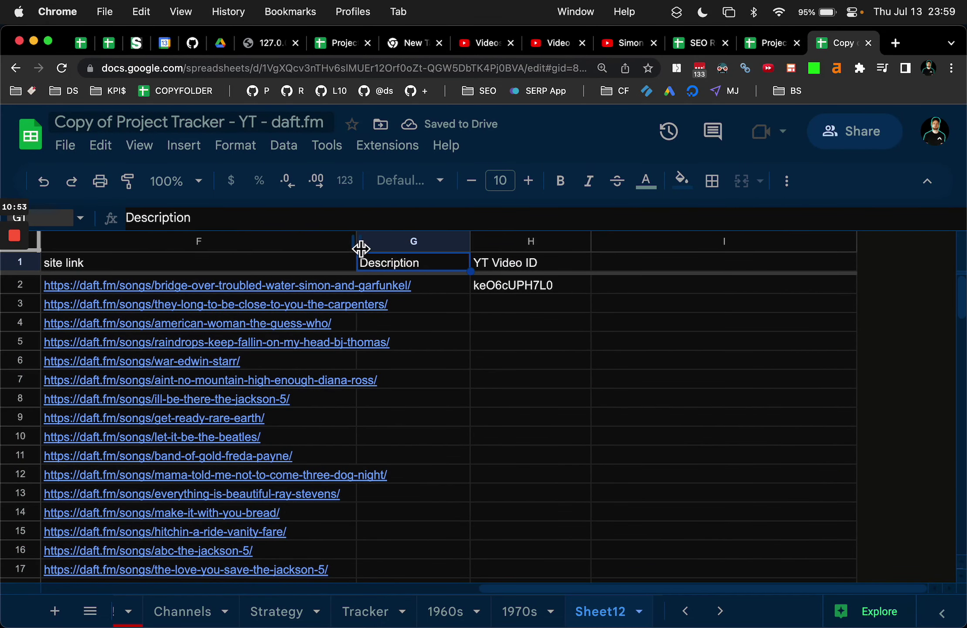
pyautogui.moveTo(356, 244); pyautogui.dragTo(470, 247)
pyautogui.hscroll(-3, 545, 314)
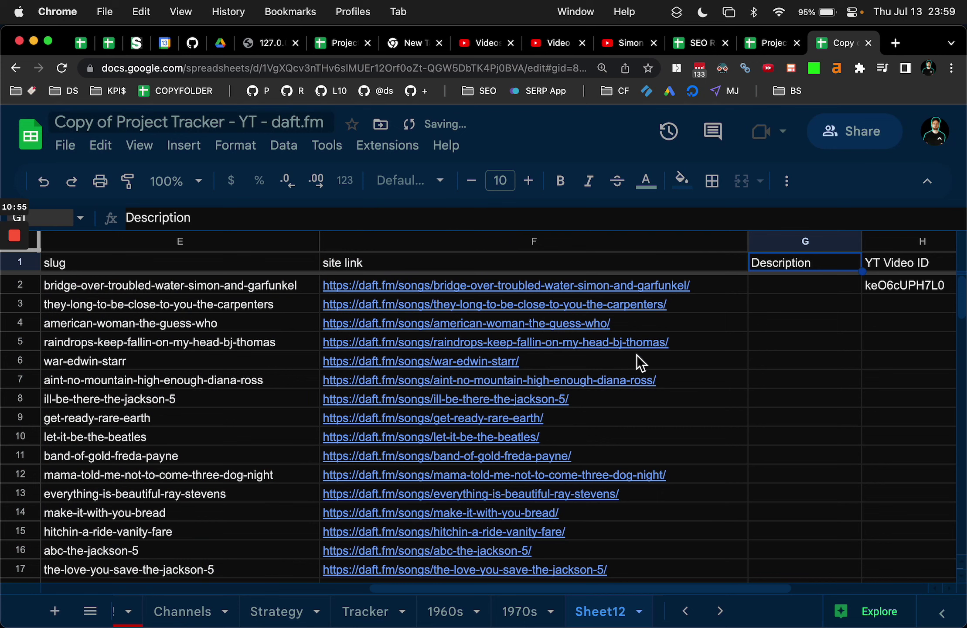
# - Check the slug formulas for Edwin Starr's War in row 6 and the first song
pyautogui.click(802, 365)
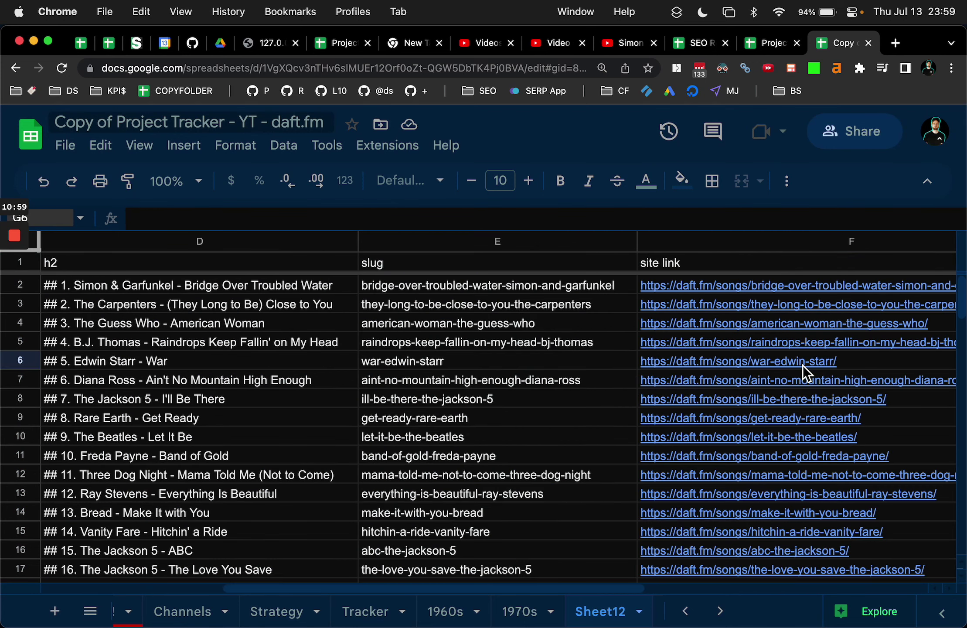
pyautogui.hscroll(-5, 802, 364)
pyautogui.hscroll(-5, 802, 365)
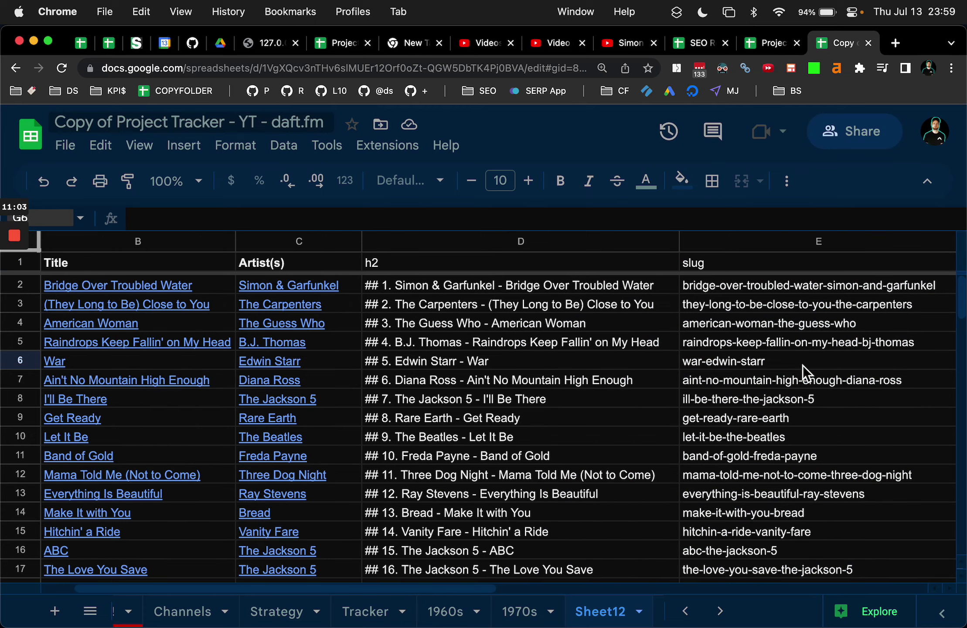
pyautogui.hscroll(3, 802, 366)
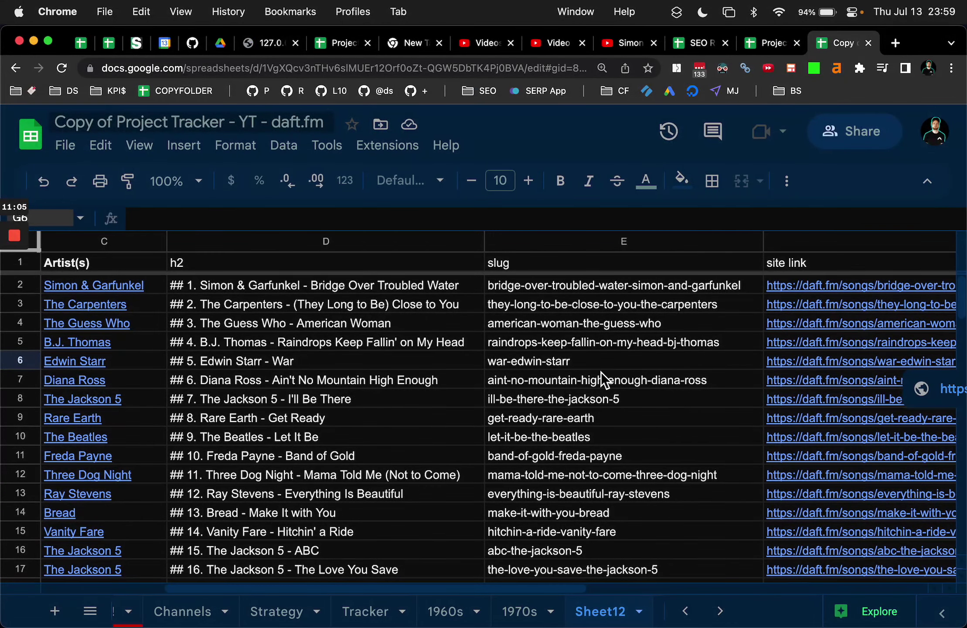
pyautogui.click(595, 363)
pyautogui.hscroll(-3, 549, 333)
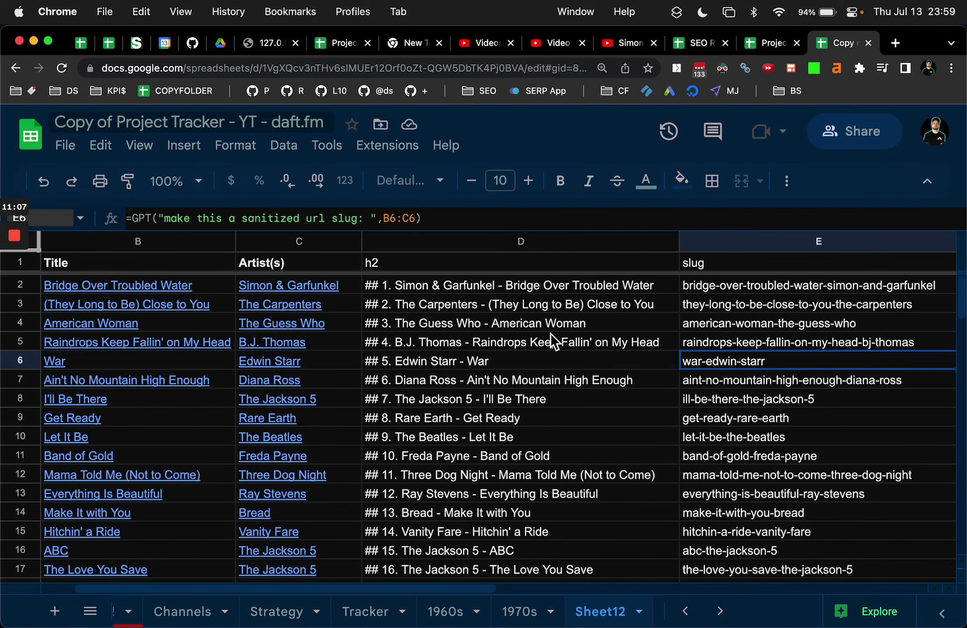
pyautogui.click(715, 291)
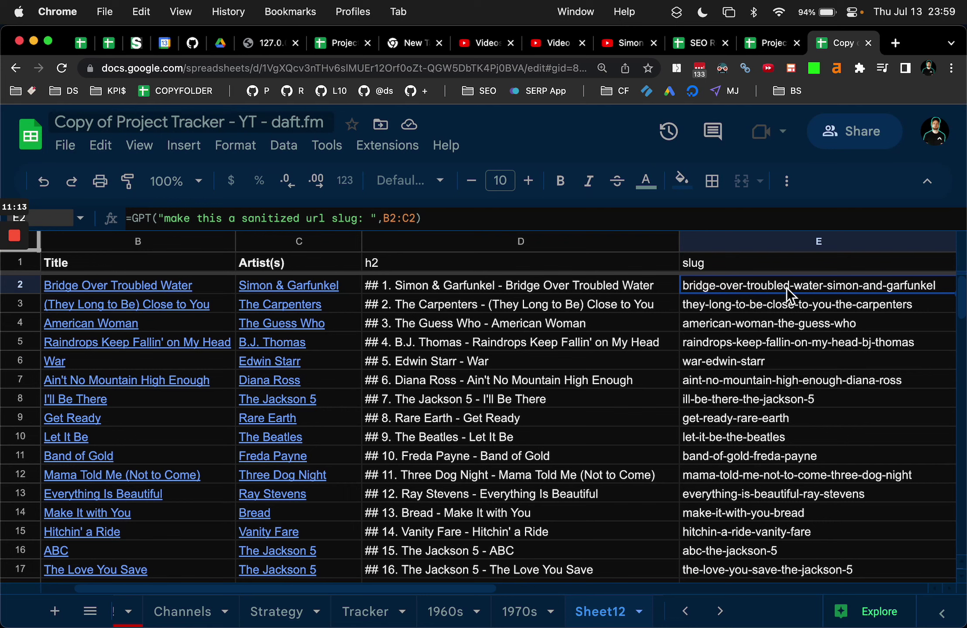
# - Edit the E2 slug formula so its range reads C2:B2 instead of B2:C2
pyautogui.click(390, 220)
pyautogui.press('BackSpace')
pyautogui.write('C')
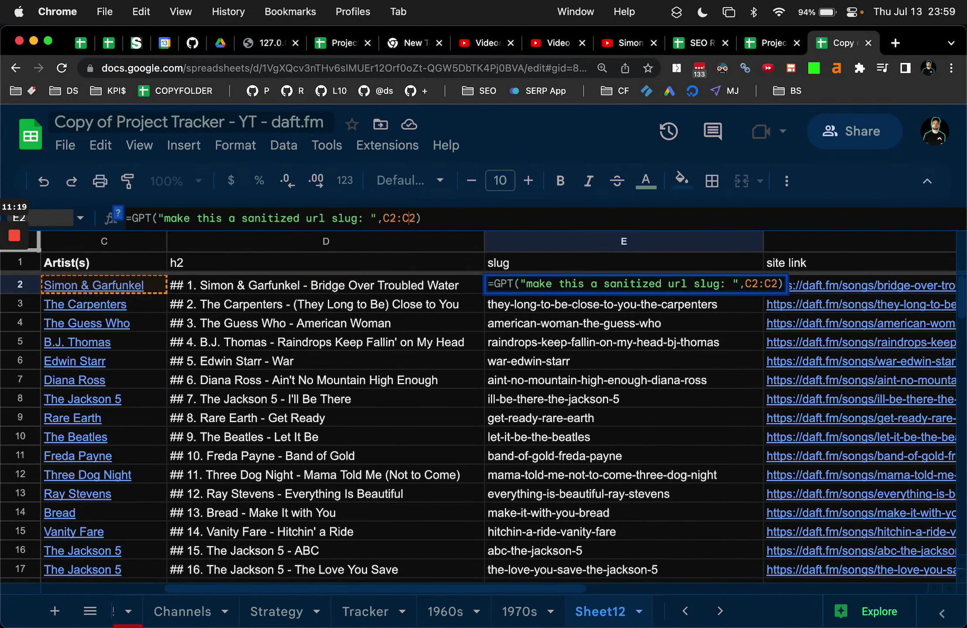
pyautogui.press('BackSpace')
pyautogui.write('B')
pyautogui.press('super+t')
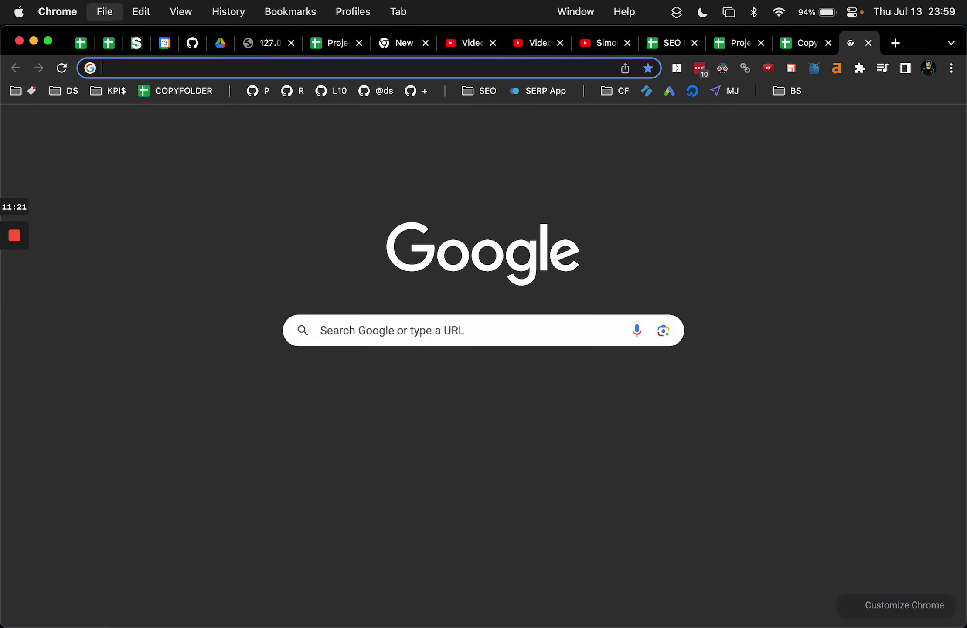
pyautogui.write('daft.fm')
pyautogui.press('Return')
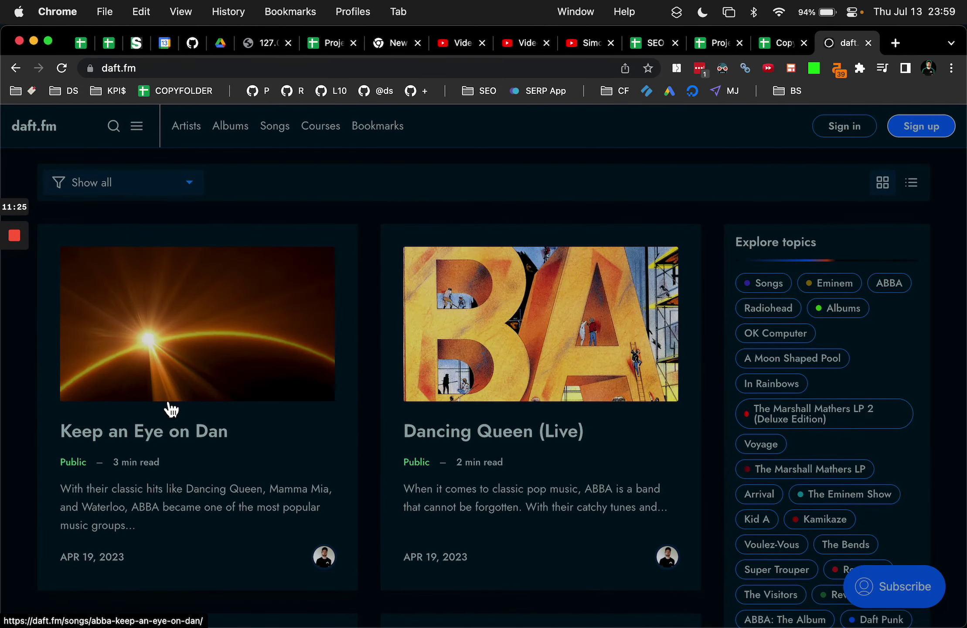
pyautogui.press('super+w')
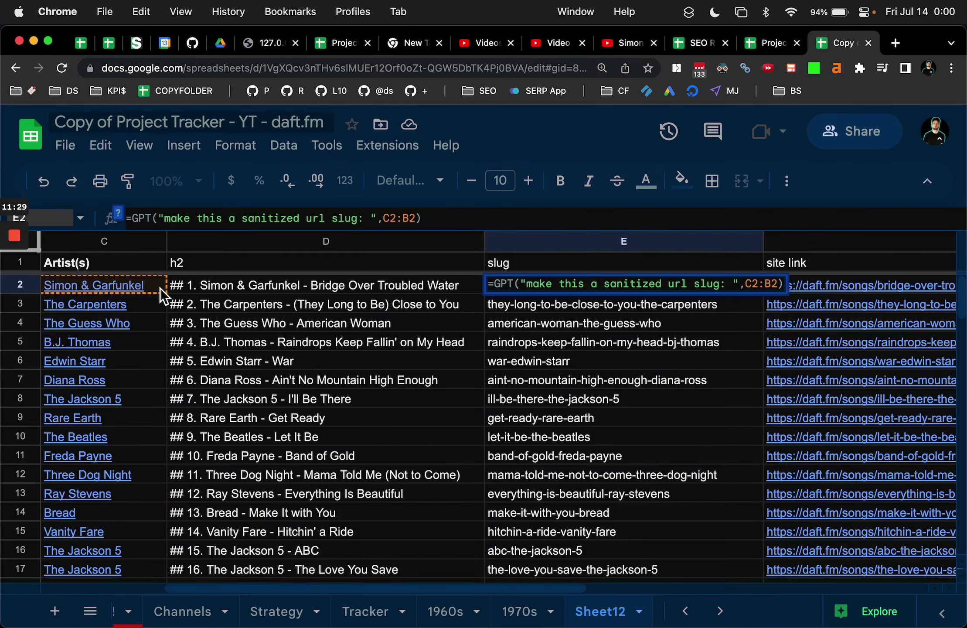
# - Confirm the E2 formula and insert a narrow blank column to the right of h2
pyautogui.press('Return')
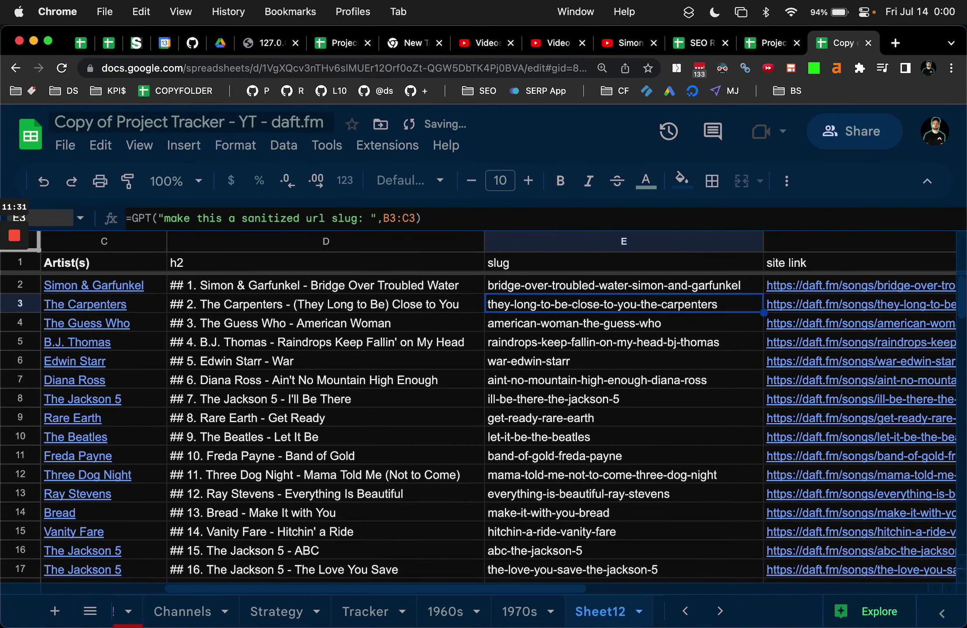
pyautogui.click(552, 283)
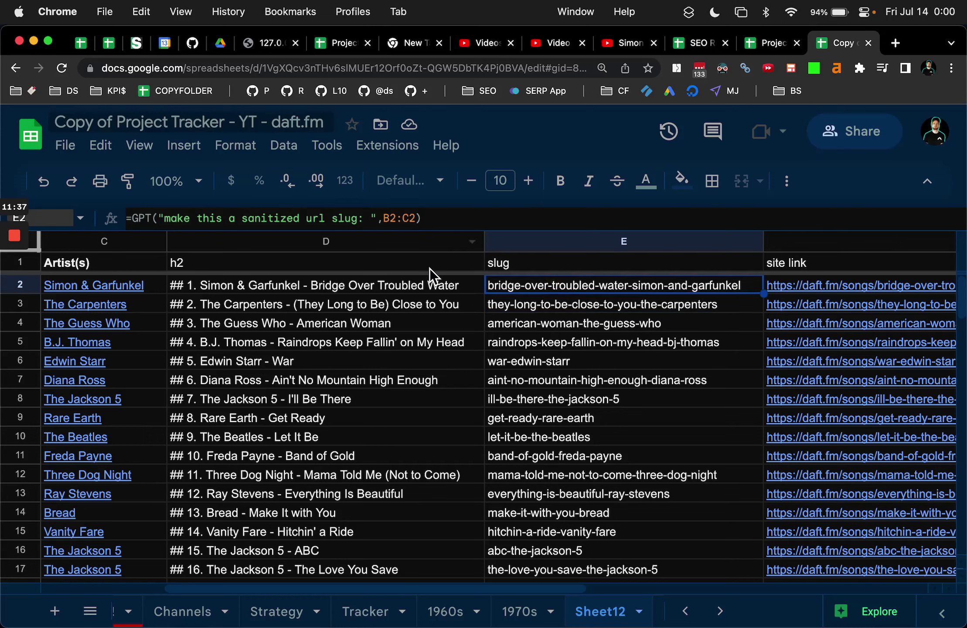
pyautogui.hscroll(-5, 466, 280)
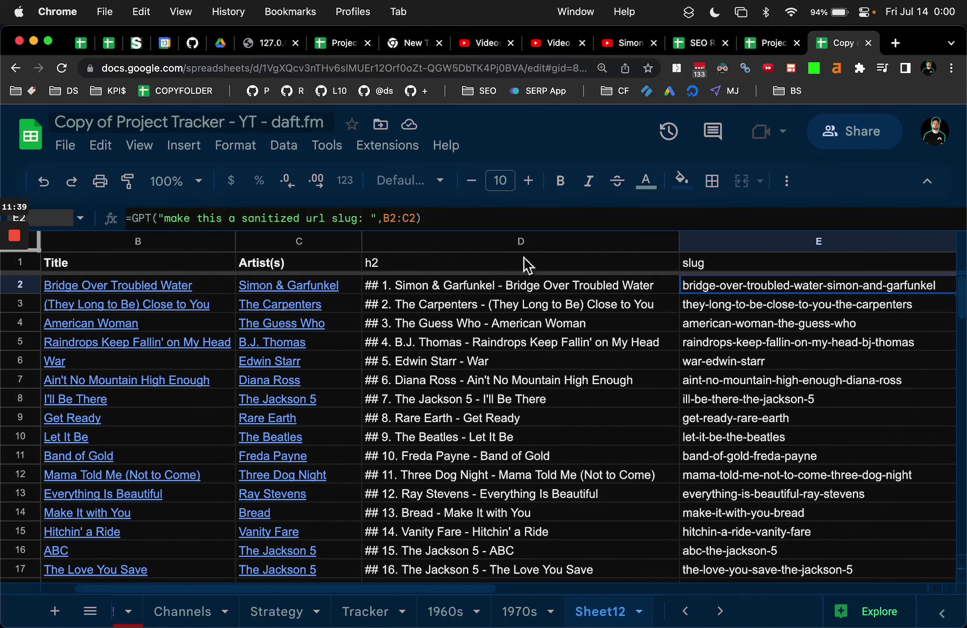
pyautogui.click(546, 244)
pyautogui.rightClick(545, 244)
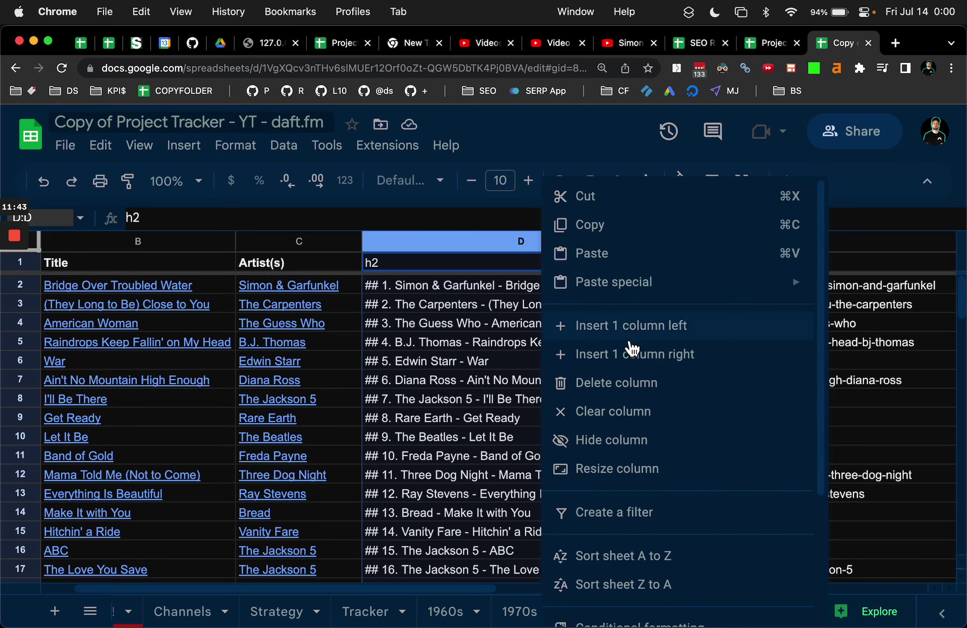
pyautogui.click(631, 348)
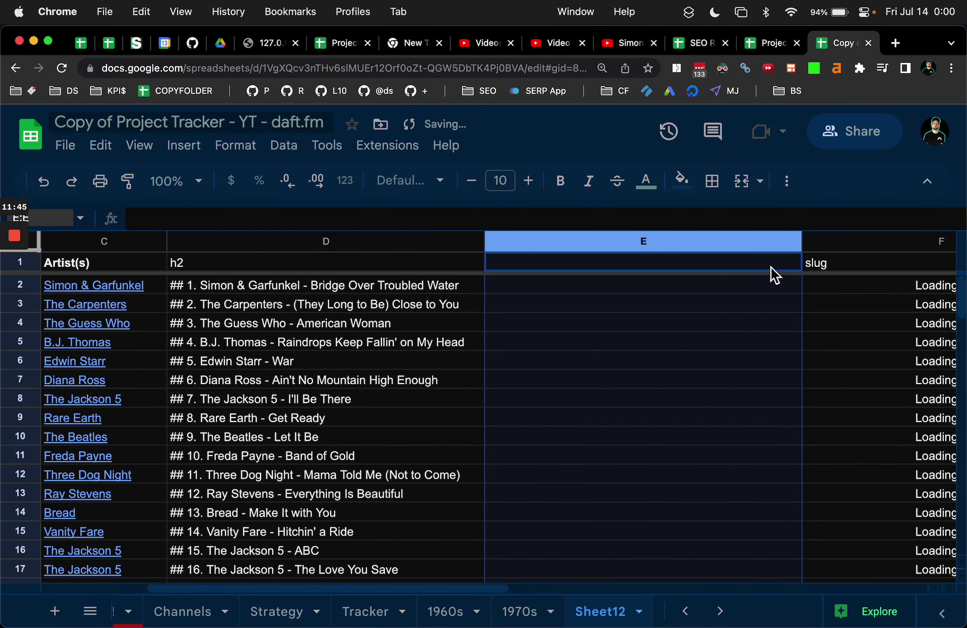
pyautogui.moveTo(802, 244); pyautogui.dragTo(677, 244)
# - Drag the Artist(s) column in front of Title and delete the blank column E
pyautogui.click(805, 286)
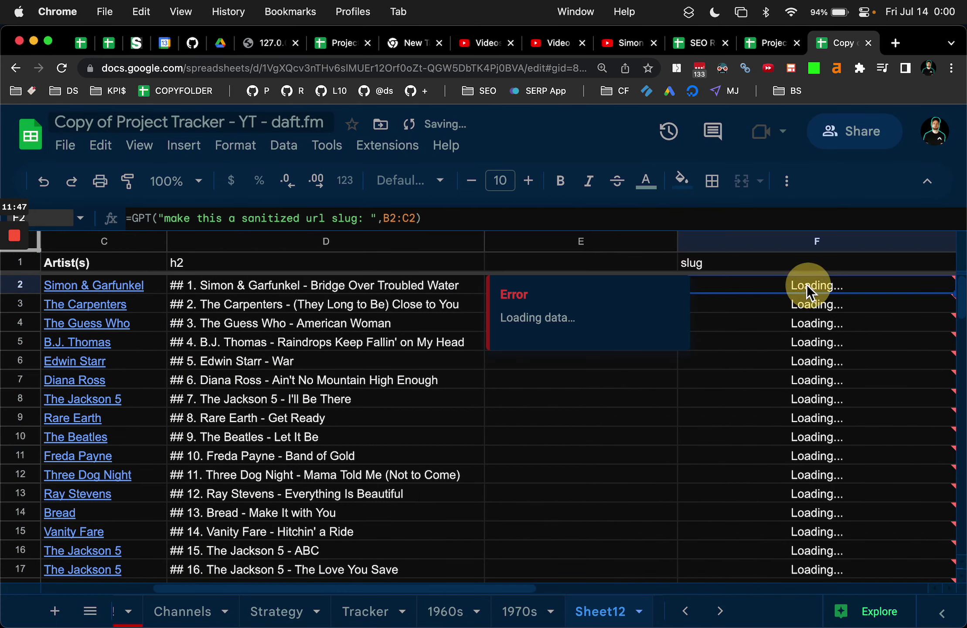
pyautogui.click(434, 399)
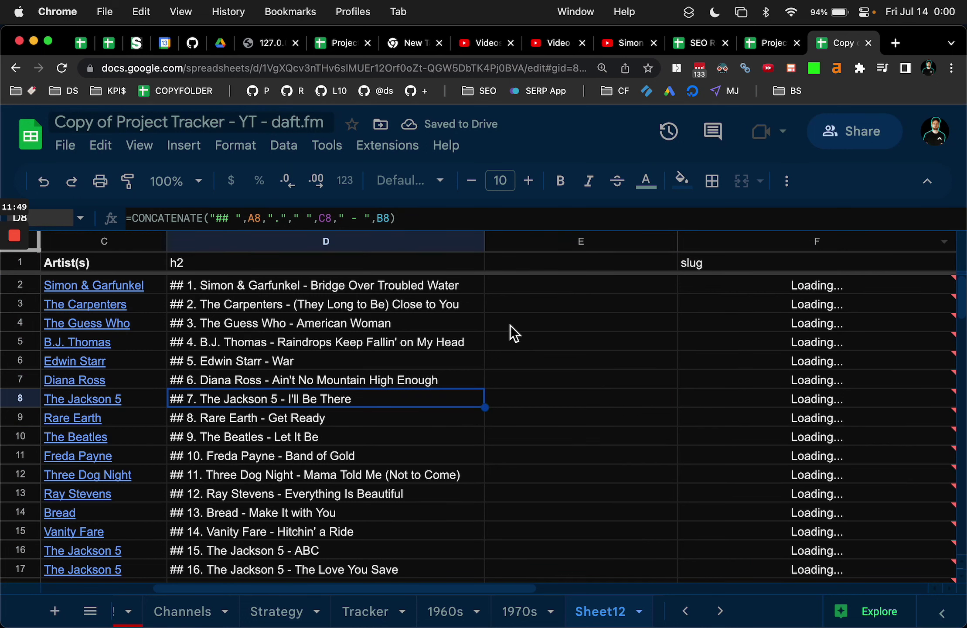
pyautogui.hscroll(-5, 510, 325)
pyautogui.click(740, 287)
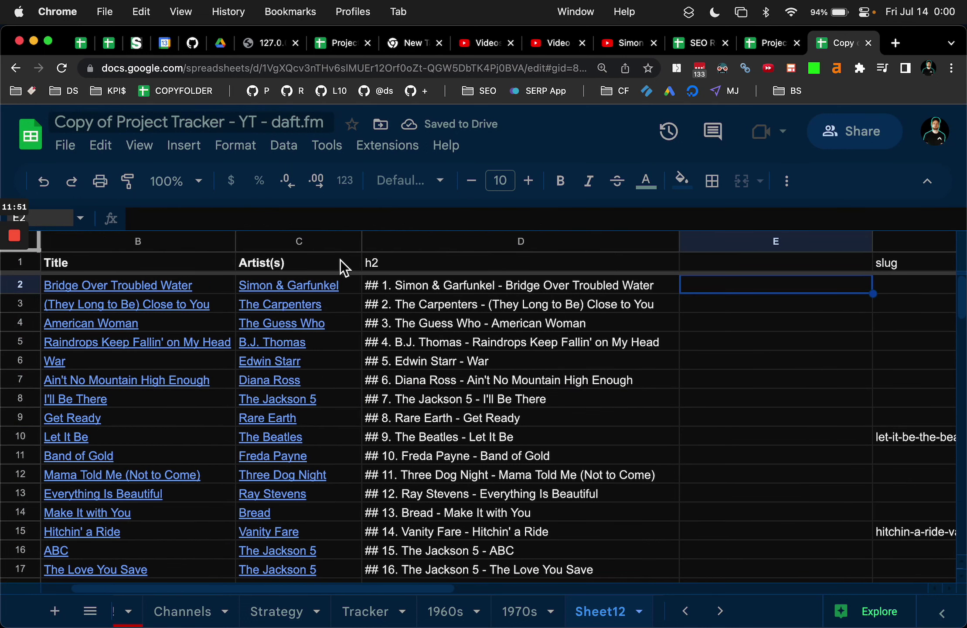
pyautogui.click(292, 242)
pyautogui.moveTo(291, 243); pyautogui.dragTo(235, 245)
pyautogui.rightClick(736, 251)
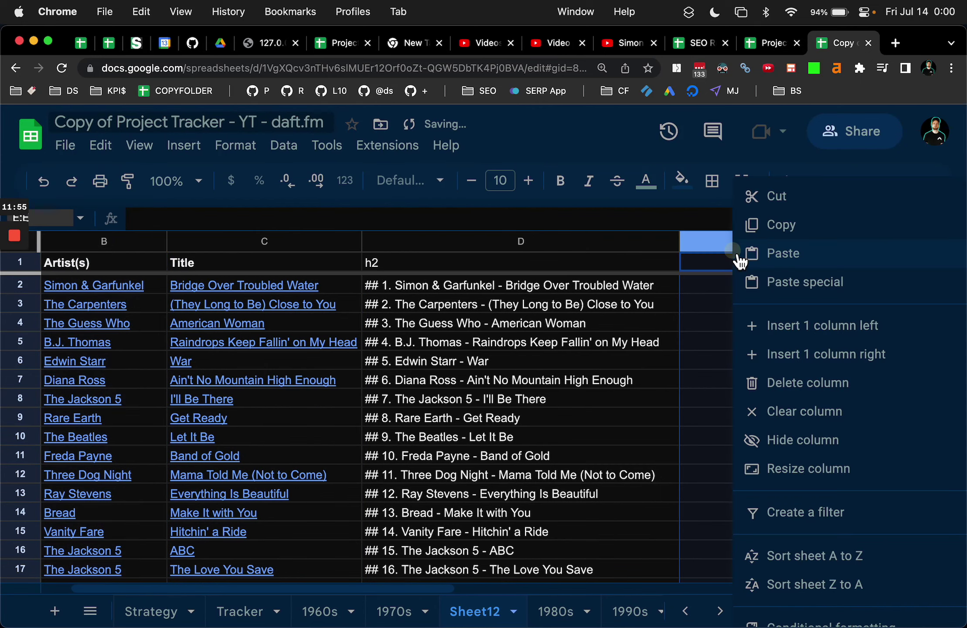
pyautogui.click(777, 382)
pyautogui.click(772, 292)
pyautogui.hscroll(-2, 530, 261)
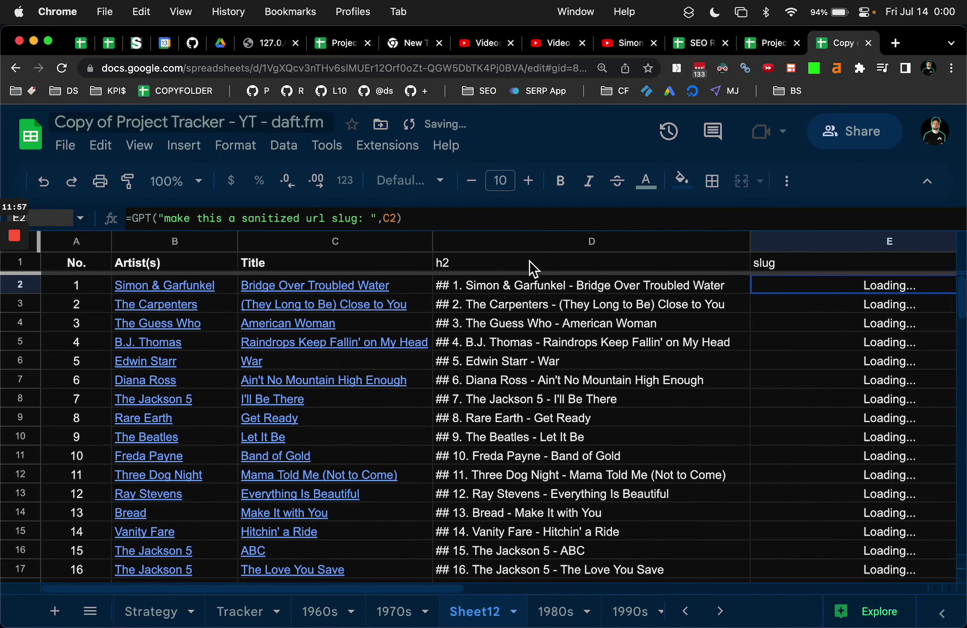
pyautogui.hscroll(5, 629, 285)
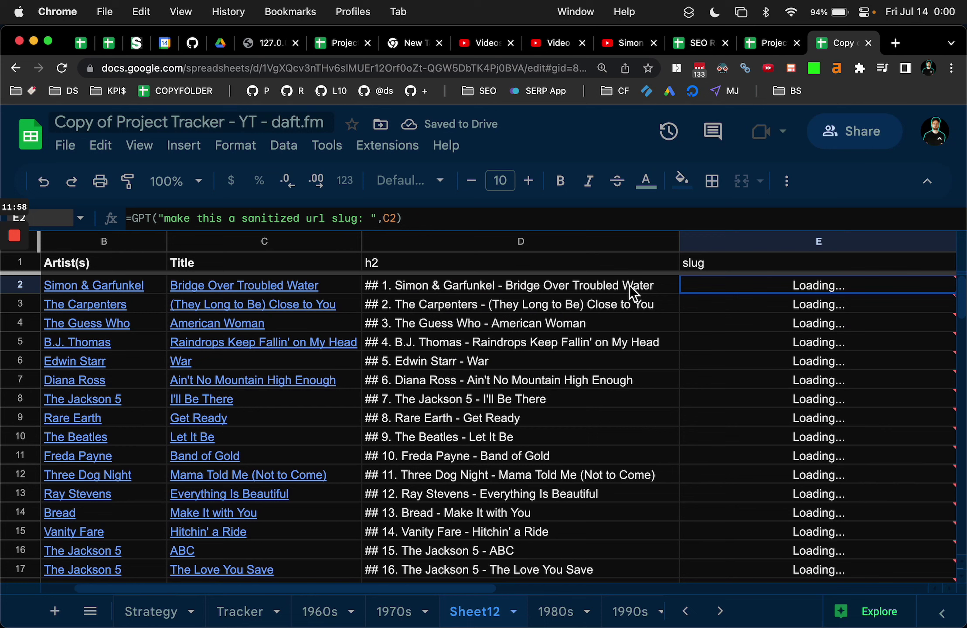
# - Change E2's slug formula range to B2:C2 and paste it down through E101
pyautogui.doubleClick(663, 285)
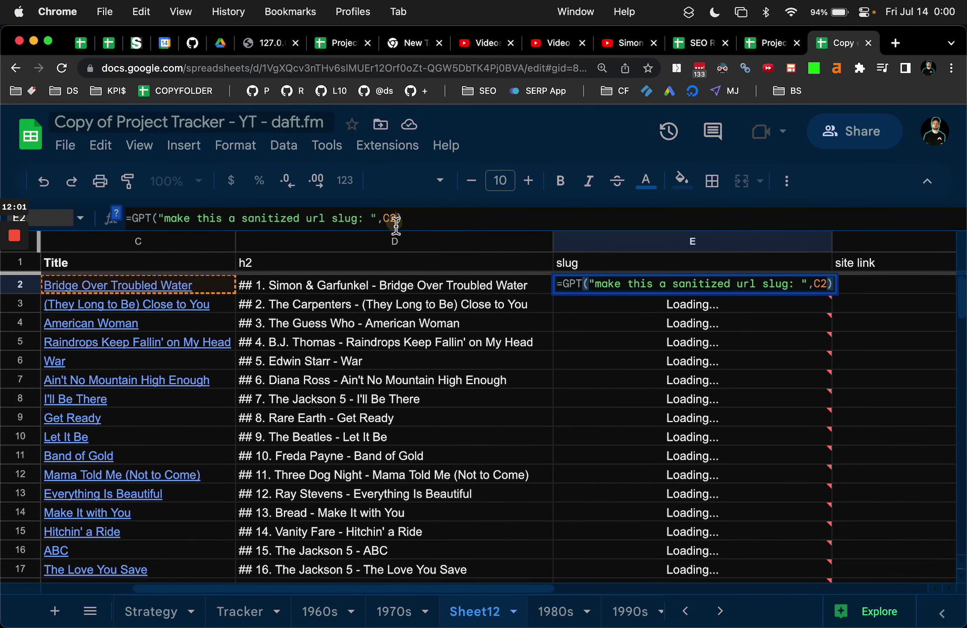
pyautogui.click(378, 218)
pyautogui.write('B2:')
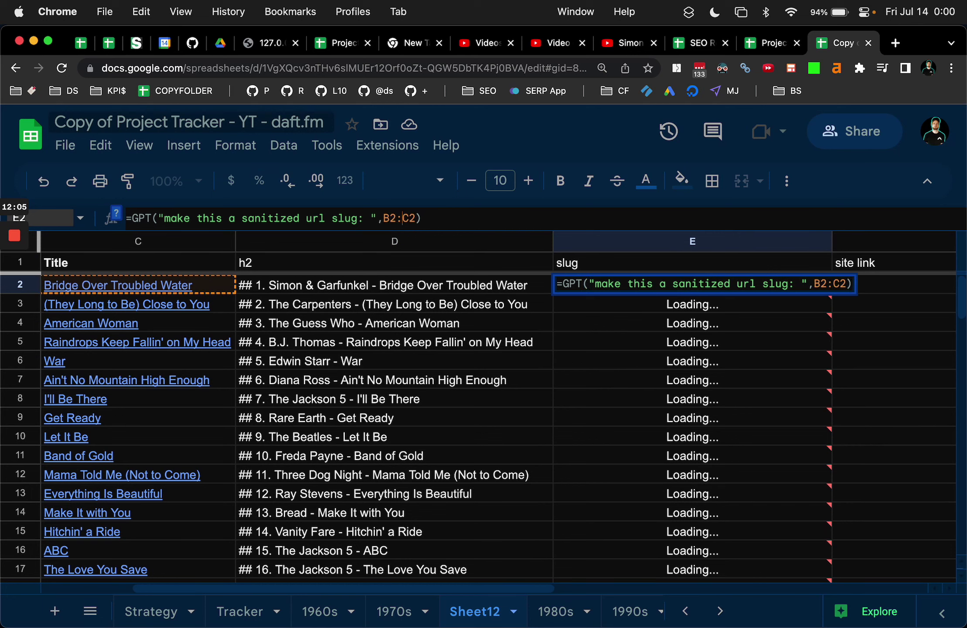
pyautogui.press('Return')
pyautogui.press('Up')
pyautogui.press('super+c')
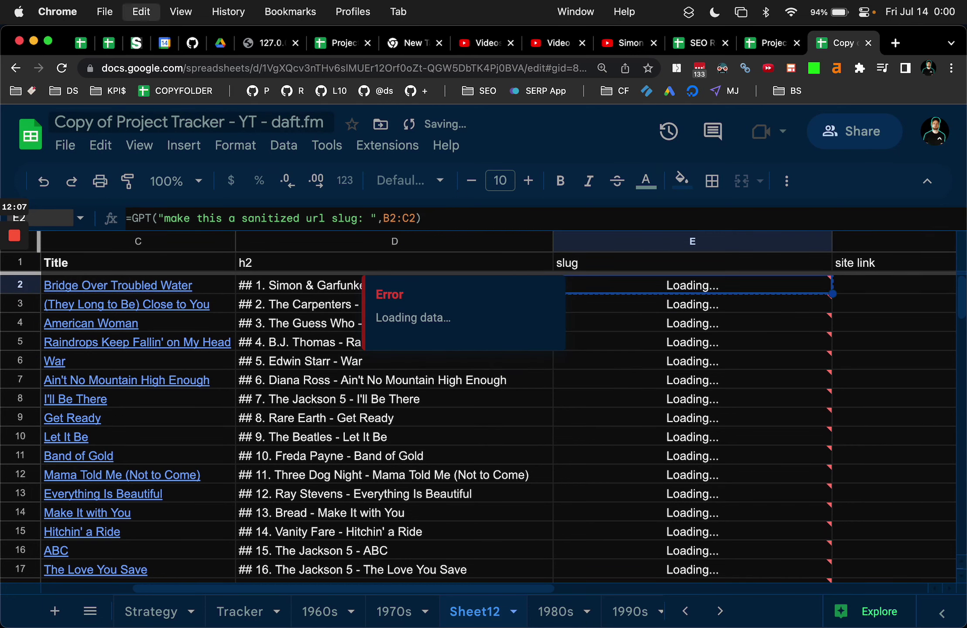
pyautogui.press('super+shift+Down')
pyautogui.press('super+v')
# - Narrow a column, review the site link formula in F2, and select the slug range E2:E101
pyautogui.scroll(20, 790, 427)
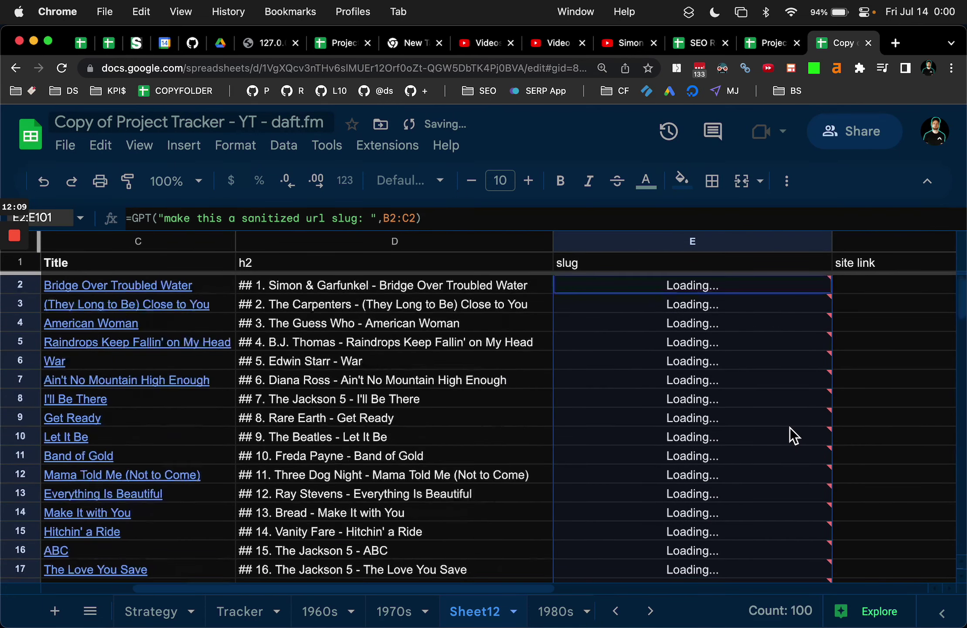
pyautogui.moveTo(759, 398)
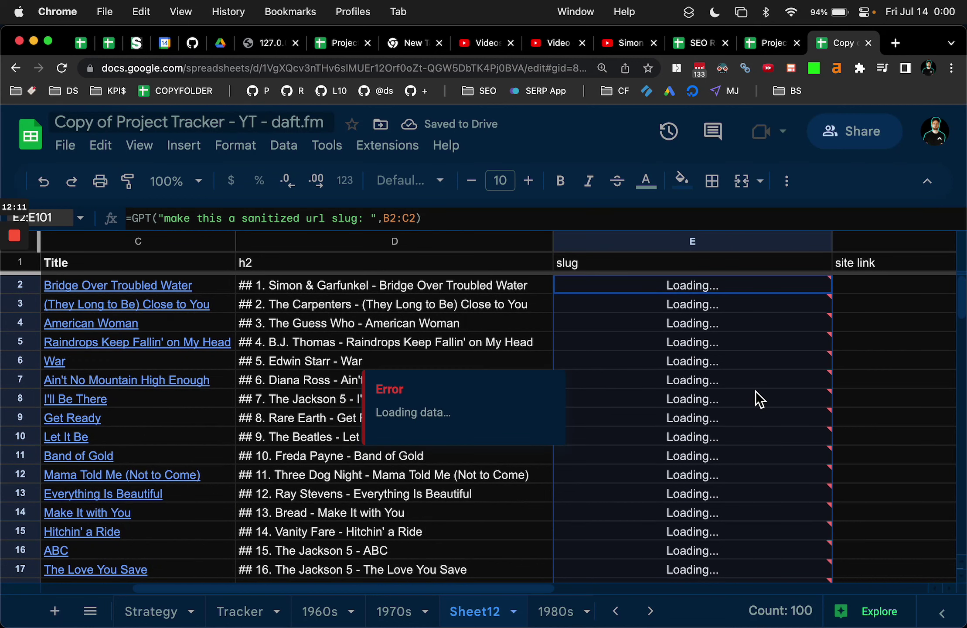
pyautogui.hscroll(5, 755, 392)
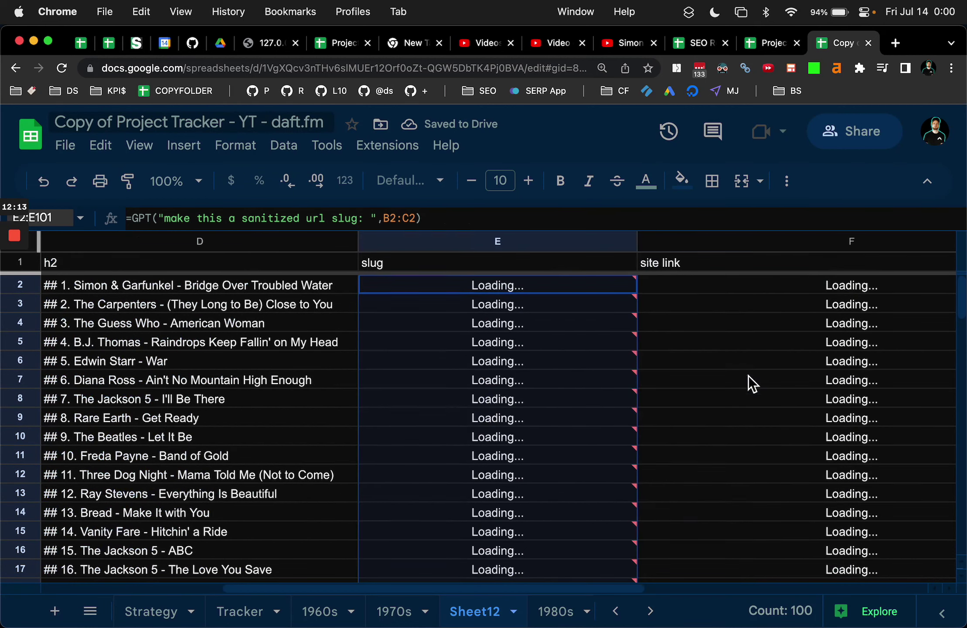
pyautogui.moveTo(636, 241); pyautogui.dragTo(548, 242)
pyautogui.click(719, 293)
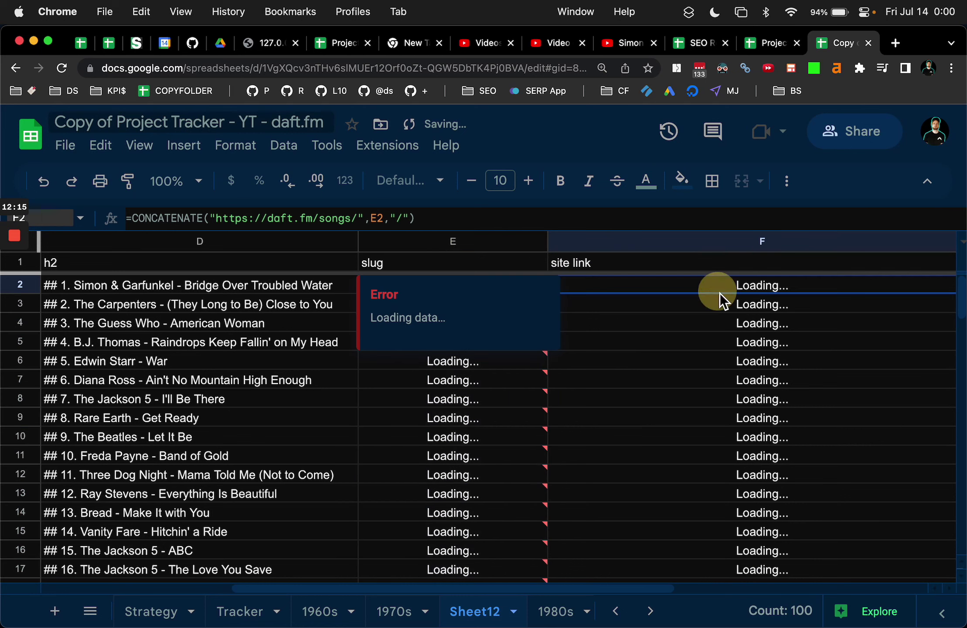
pyautogui.click(641, 261)
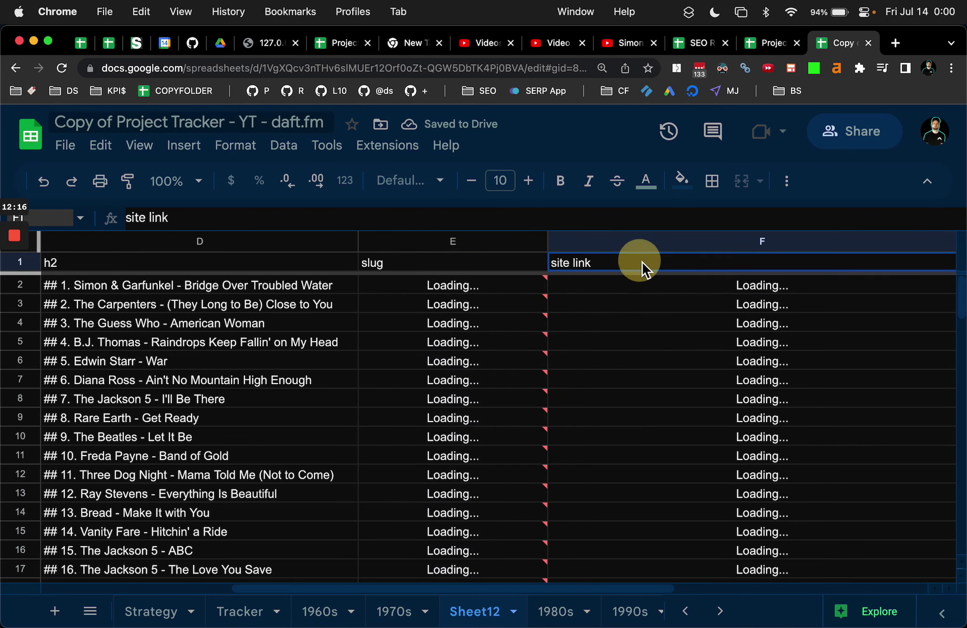
pyautogui.click(482, 266)
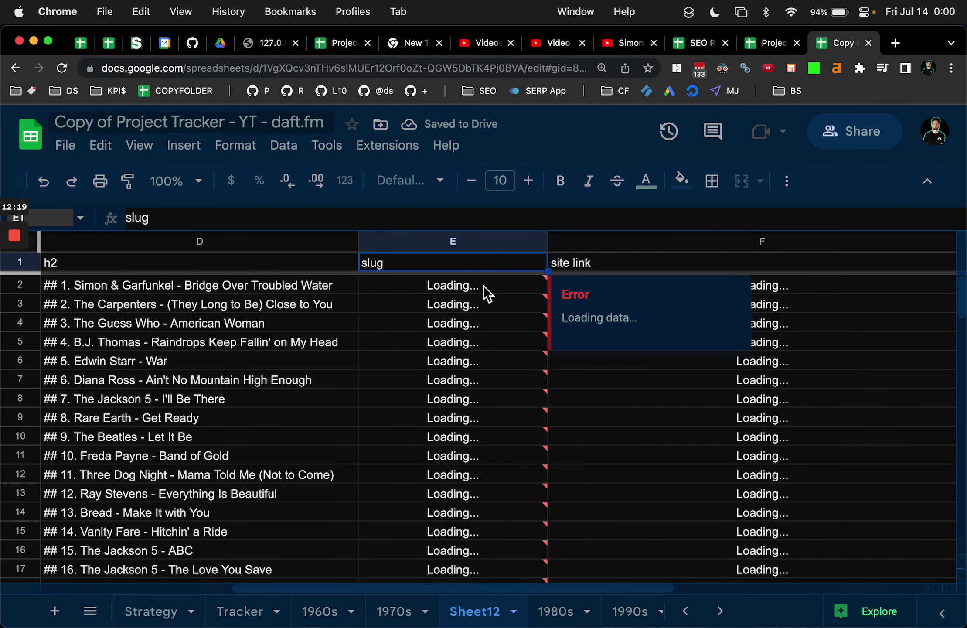
pyautogui.click(483, 284)
pyautogui.press('super+shift+Down')
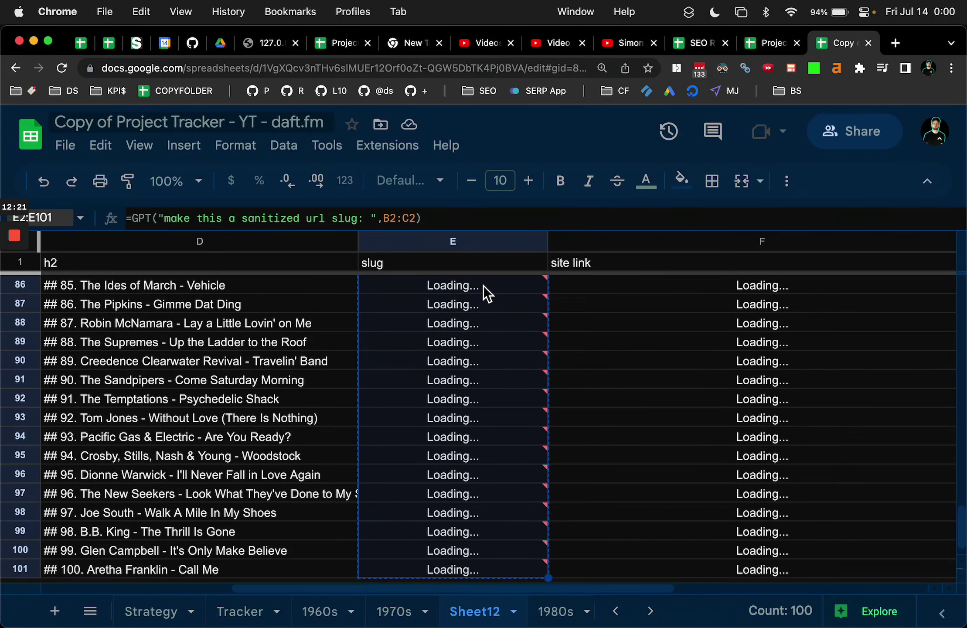
pyautogui.scroll(-2, 483, 285)
pyautogui.scroll(20, 483, 285)
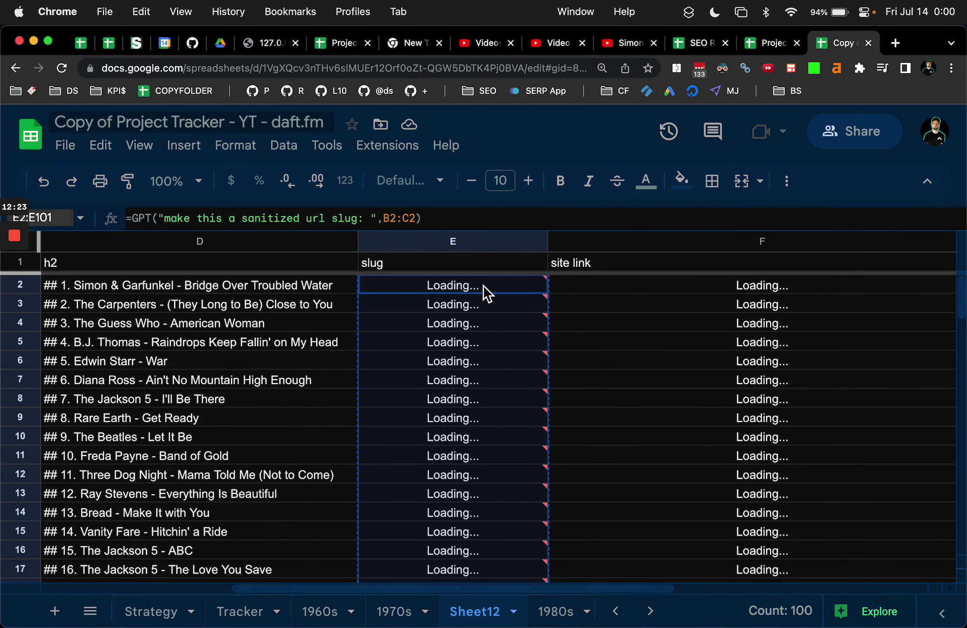
pyautogui.moveTo(484, 328)
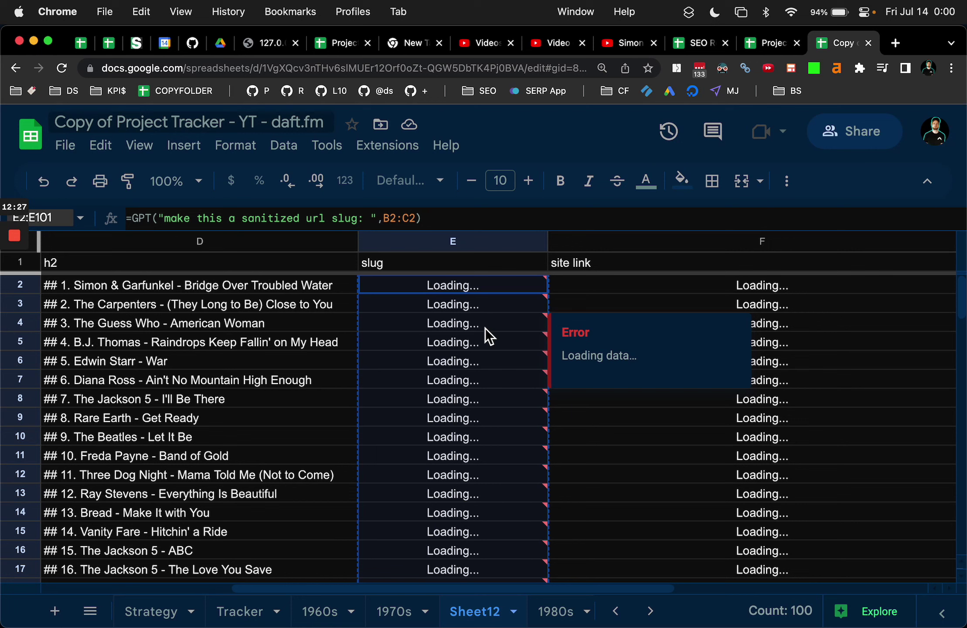
pyautogui.click(427, 292)
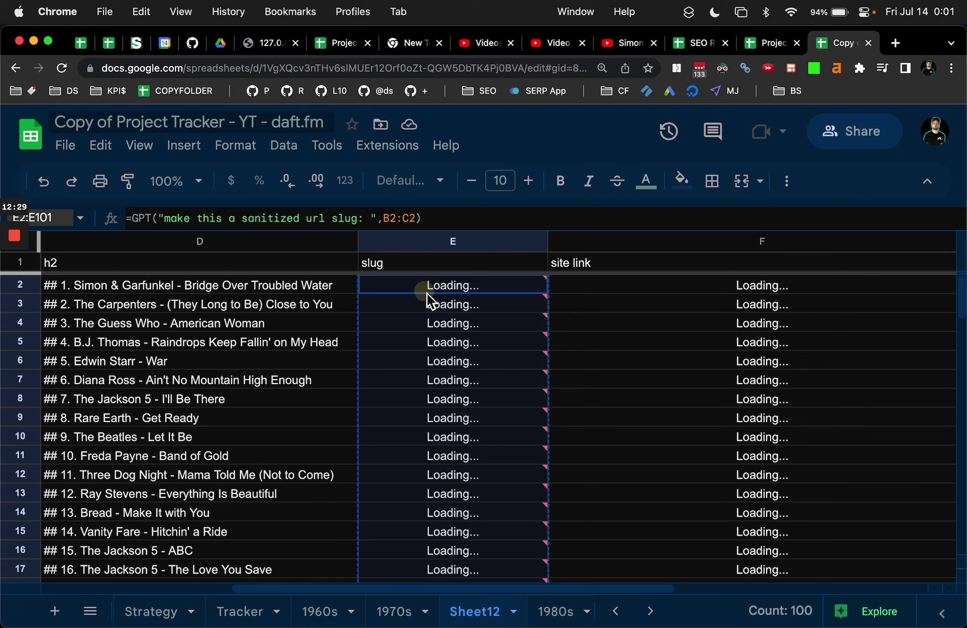
# - Clear the slug formulas from E2:E101 and enable GPT functions from the Extensions menu
pyautogui.press('Delete')
pyautogui.click(425, 290)
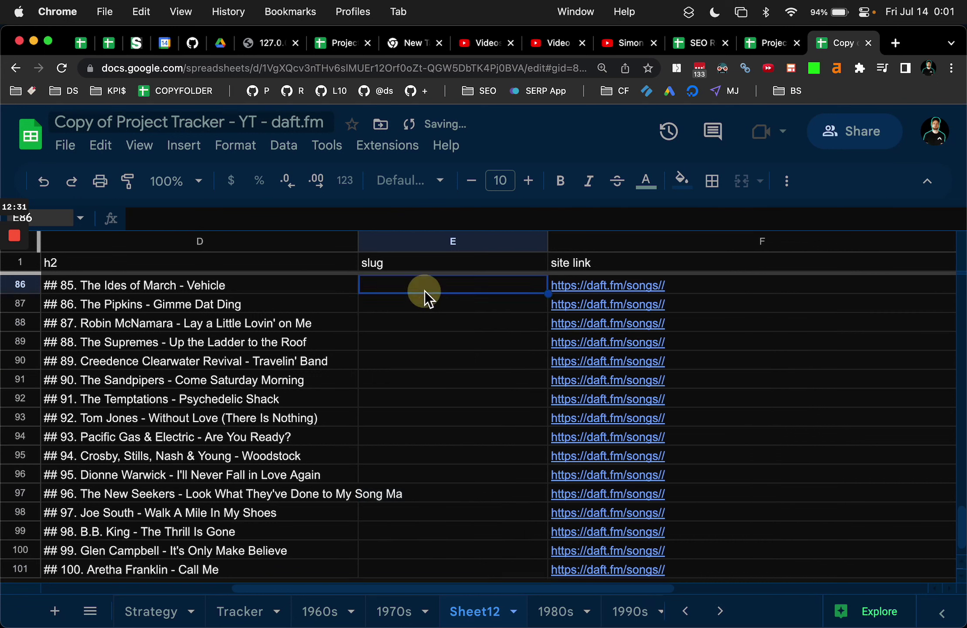
pyautogui.scroll(20, 425, 291)
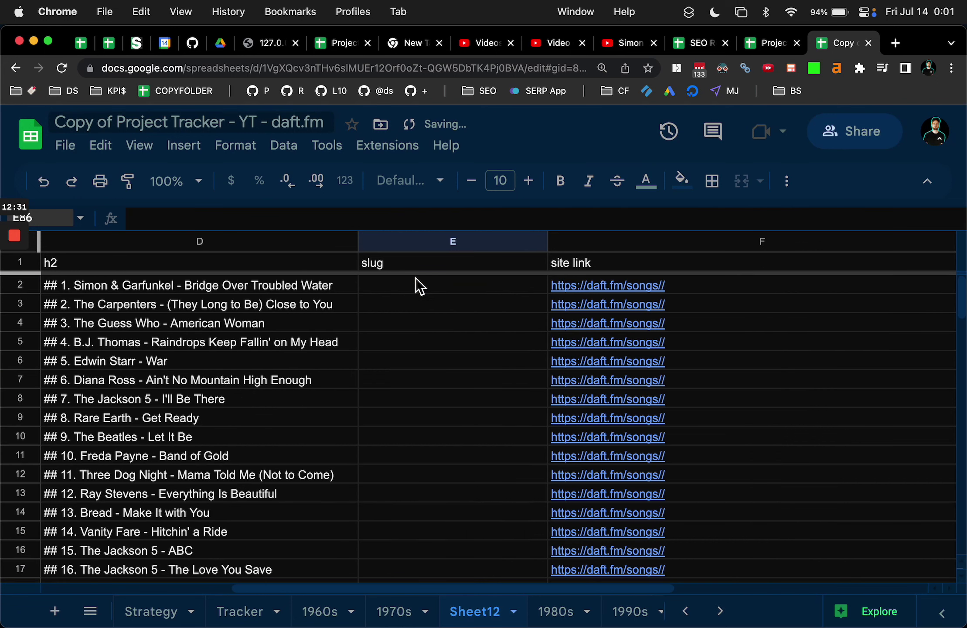
pyautogui.click(366, 158)
pyautogui.moveTo(608, 332)
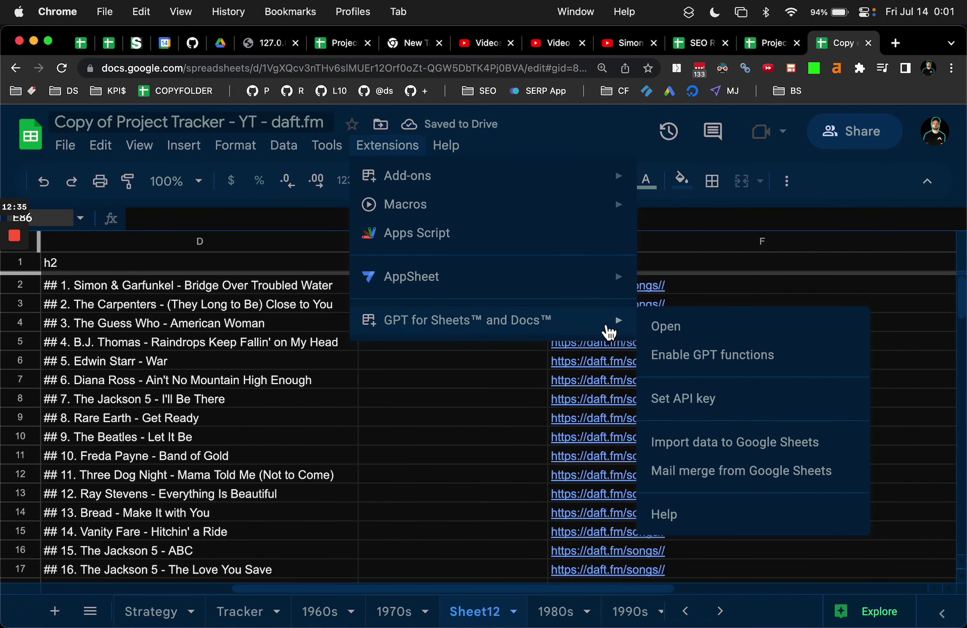
pyautogui.click(678, 355)
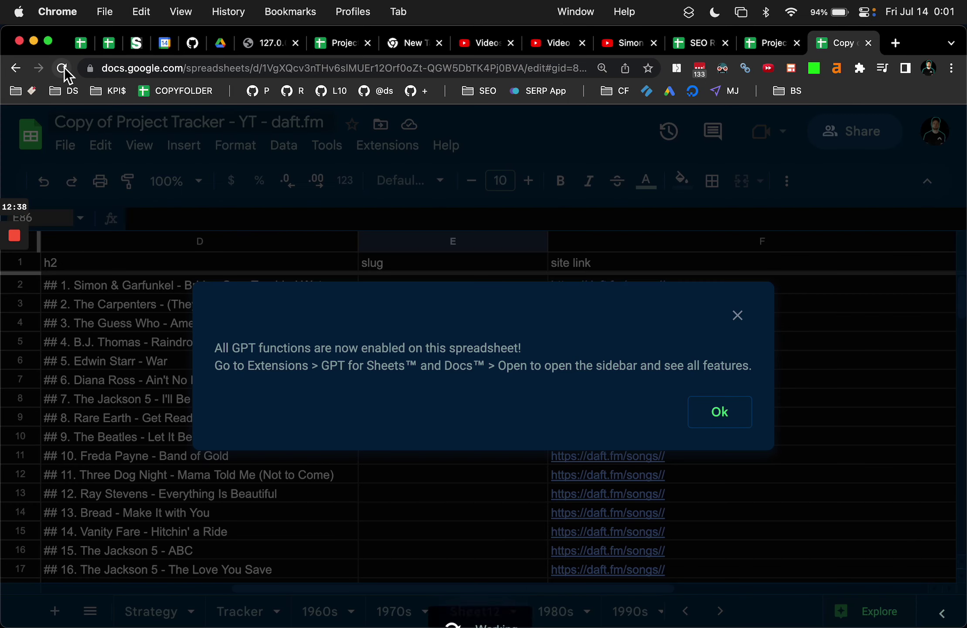
# - Reload the spreadsheet and enable GPT for Sheets and Docs functions again
pyautogui.click(61, 68)
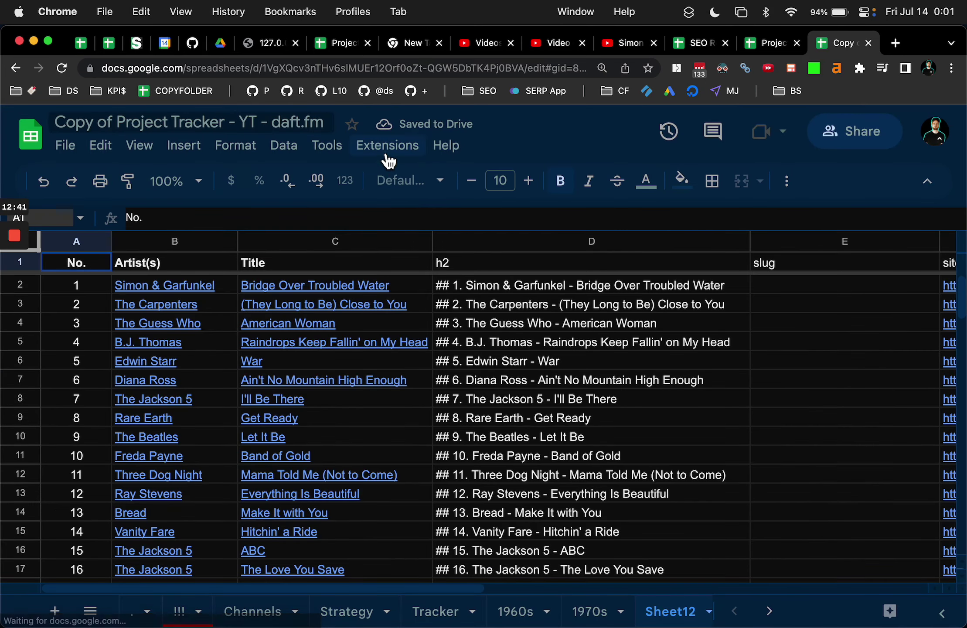
pyautogui.click(387, 157)
pyautogui.click(389, 158)
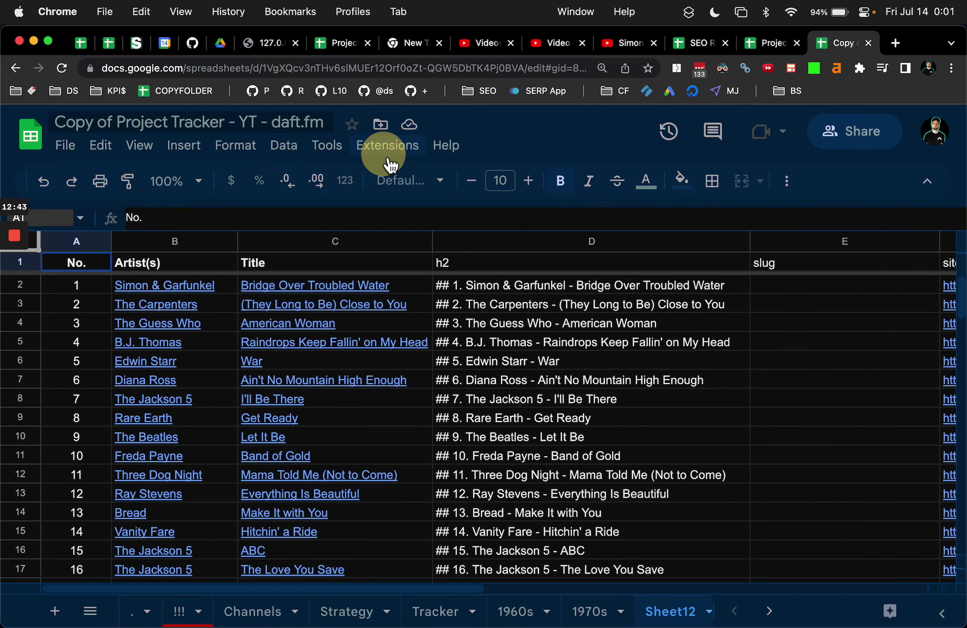
pyautogui.click(409, 160)
pyautogui.click(410, 158)
pyautogui.click(342, 160)
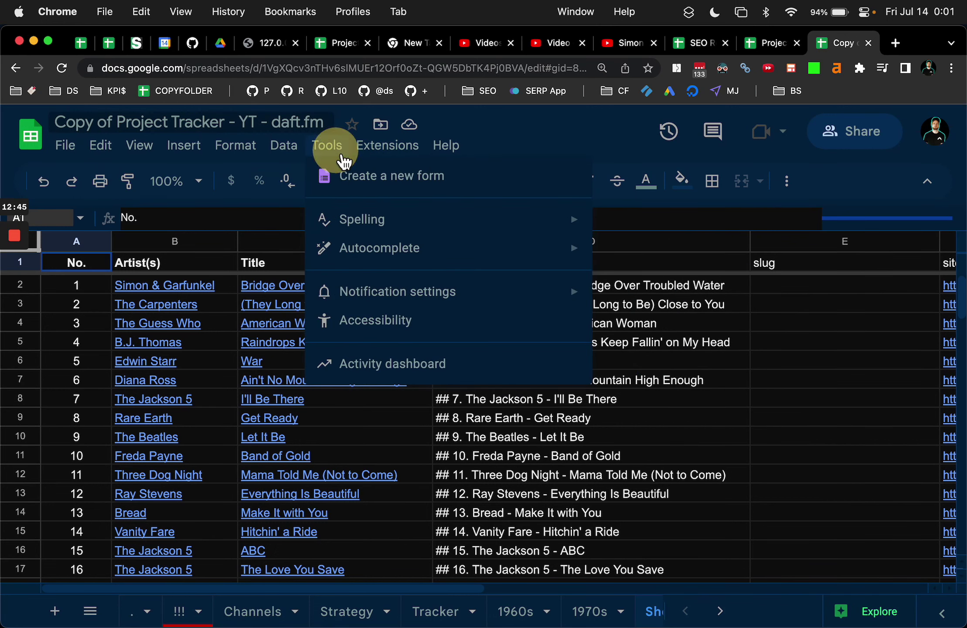
pyautogui.moveTo(402, 155)
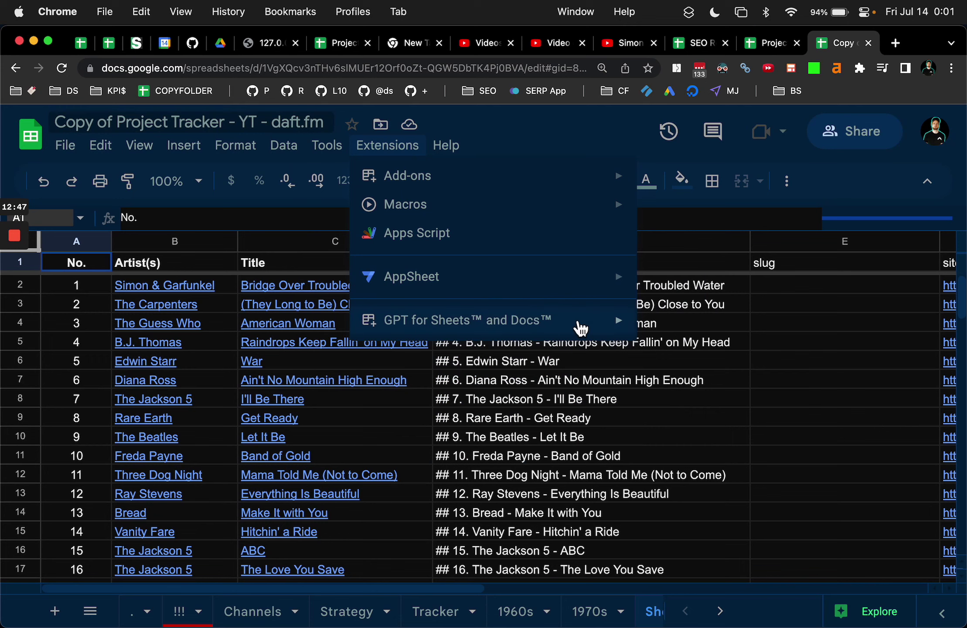
pyautogui.moveTo(581, 327)
pyautogui.click(726, 356)
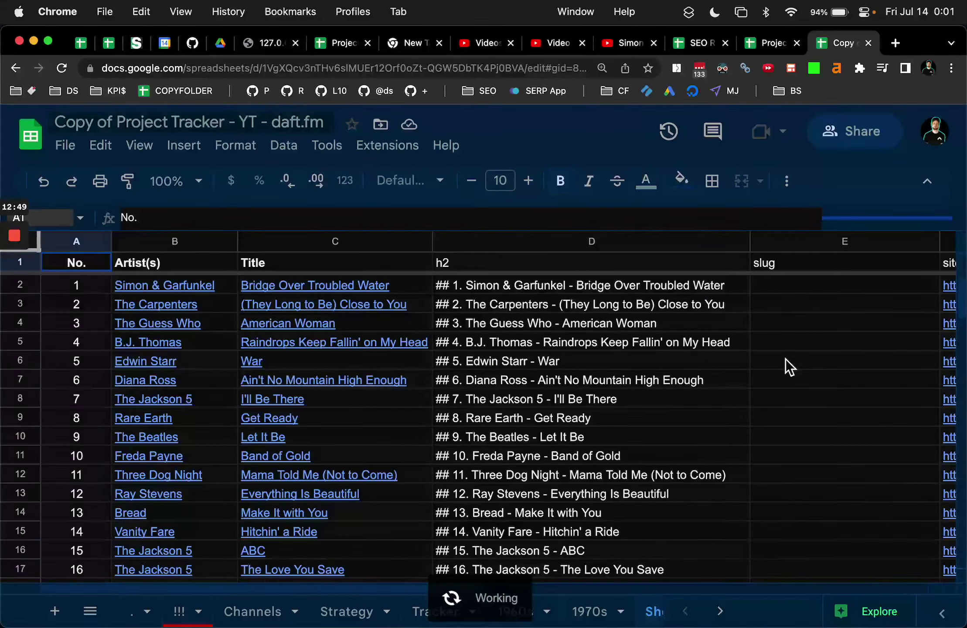
pyautogui.hscroll(1, 785, 359)
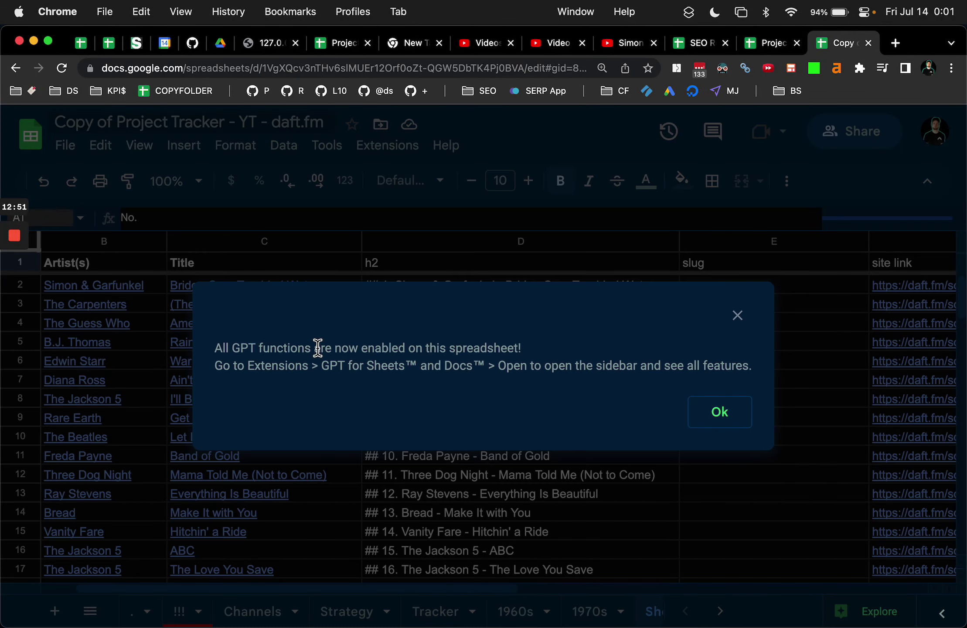
# - Paste =GPT("make this a sanitized url slug: ",B2:C2) into cell E2
pyautogui.click(697, 412)
pyautogui.click(740, 283)
pyautogui.press('Return')
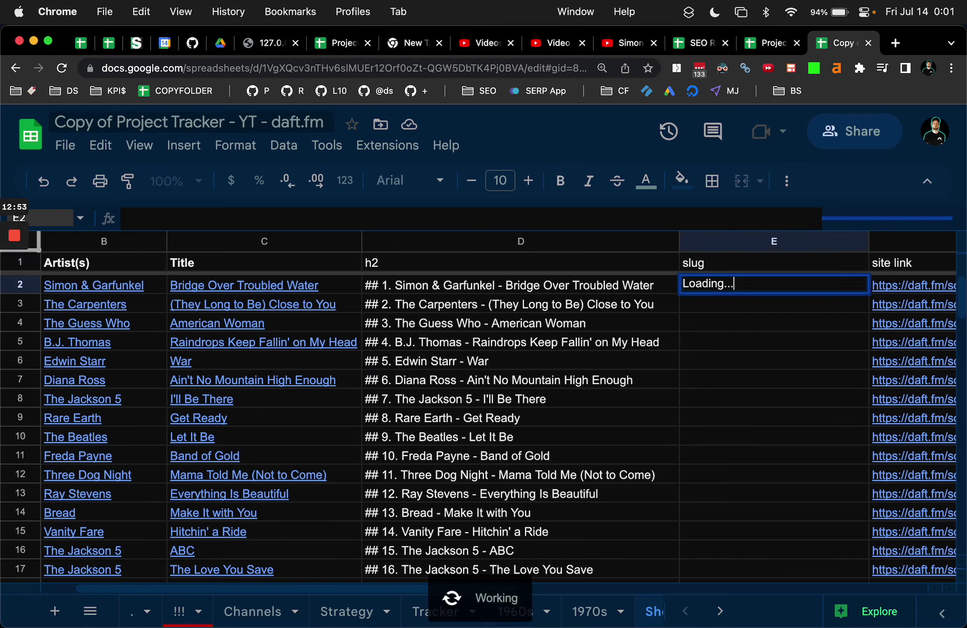
pyautogui.press('Escape')
pyautogui.press('Down')
pyautogui.press('Up')
pyautogui.write('=GPT("make this a sanitized url slug: ",B2:C2)')
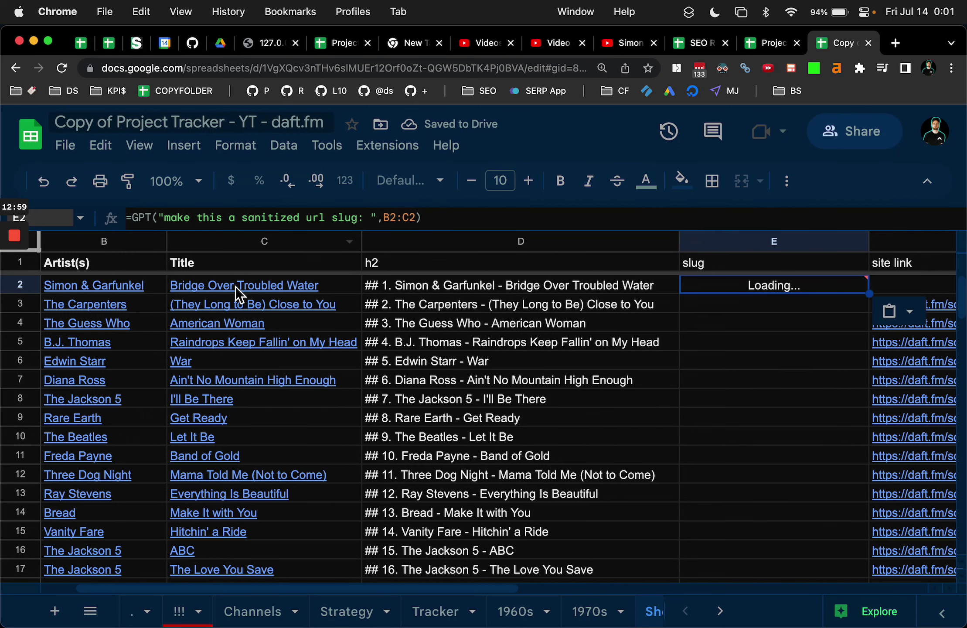
pyautogui.moveTo(755, 292)
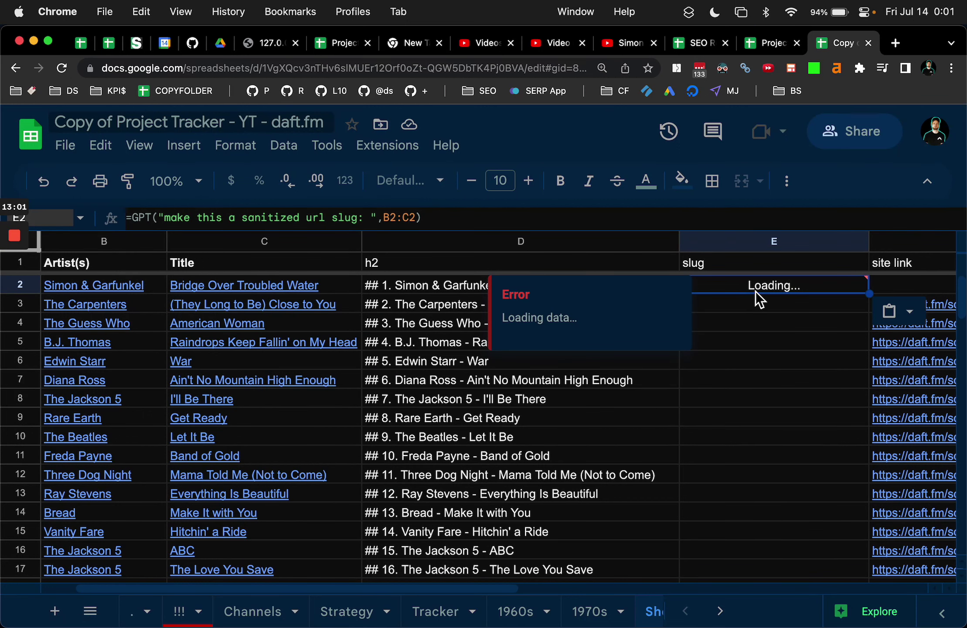
pyautogui.click(746, 353)
# - Narrow the site link column and select cell I1
pyautogui.hscroll(3, 745, 354)
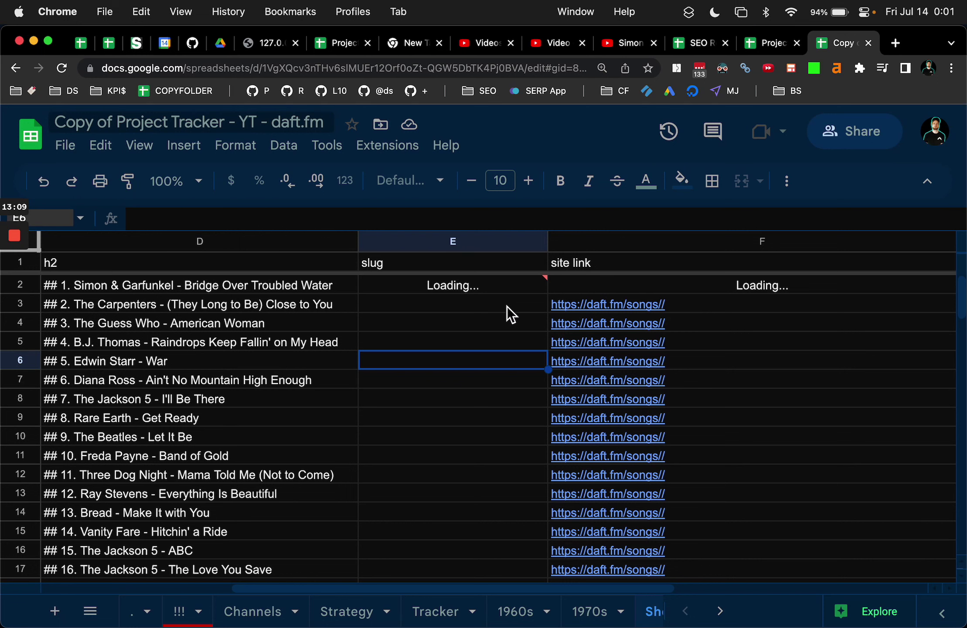
pyautogui.hscroll(3, 507, 306)
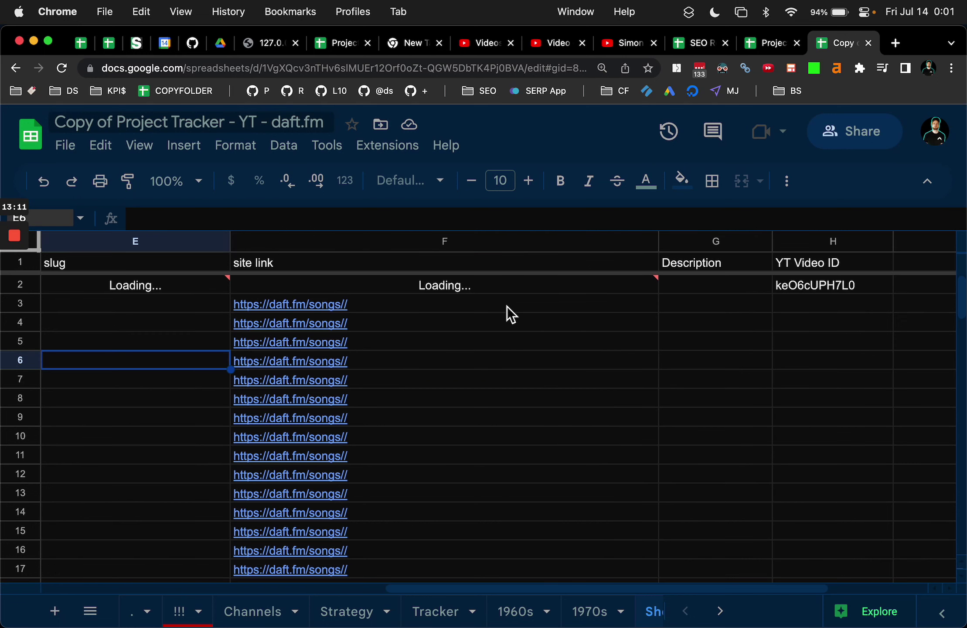
pyautogui.moveTo(659, 250); pyautogui.dragTo(418, 249)
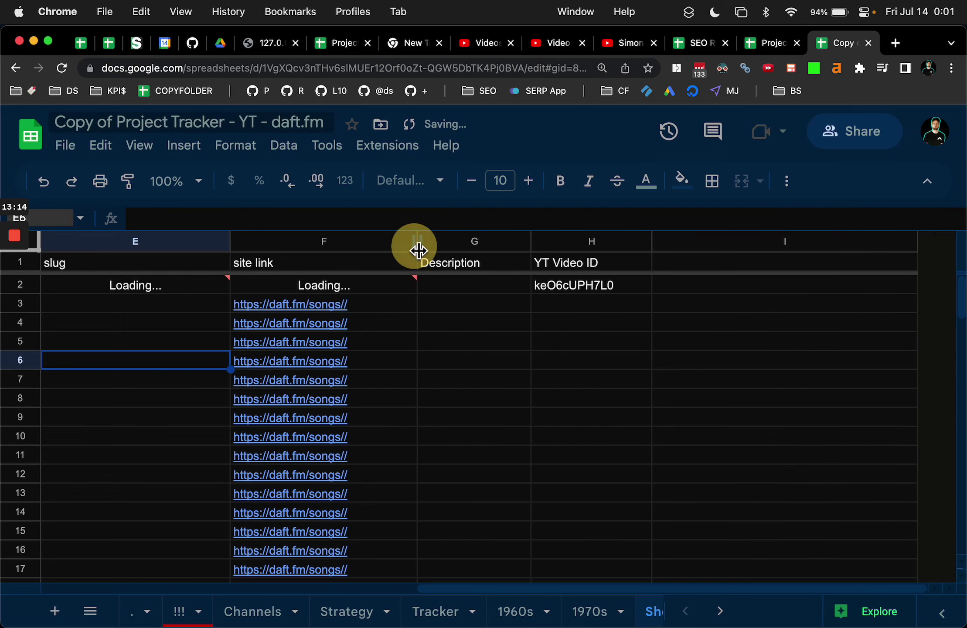
pyautogui.click(723, 261)
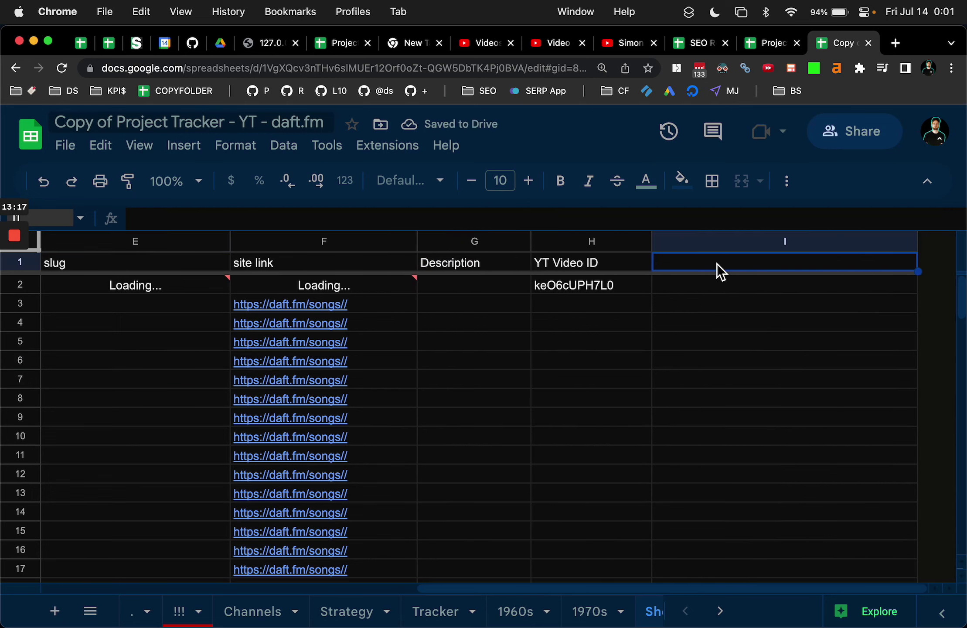
# - Enter the text '=GPT("write 50-100 words about this song that was in the top 100 songs of 1970s by Billboard: " in I1
pyautogui.write("'")
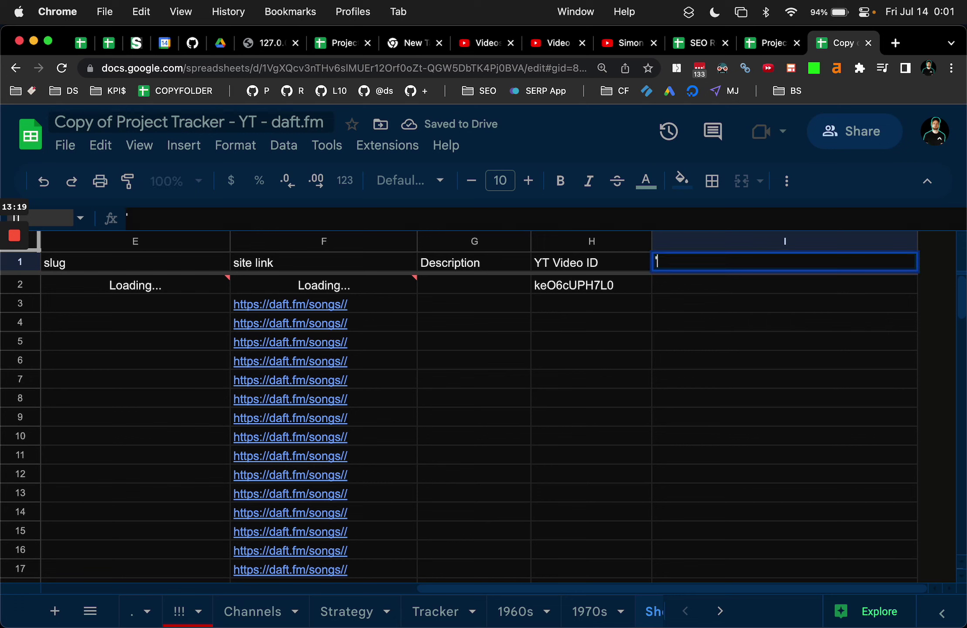
pyautogui.write('=(')
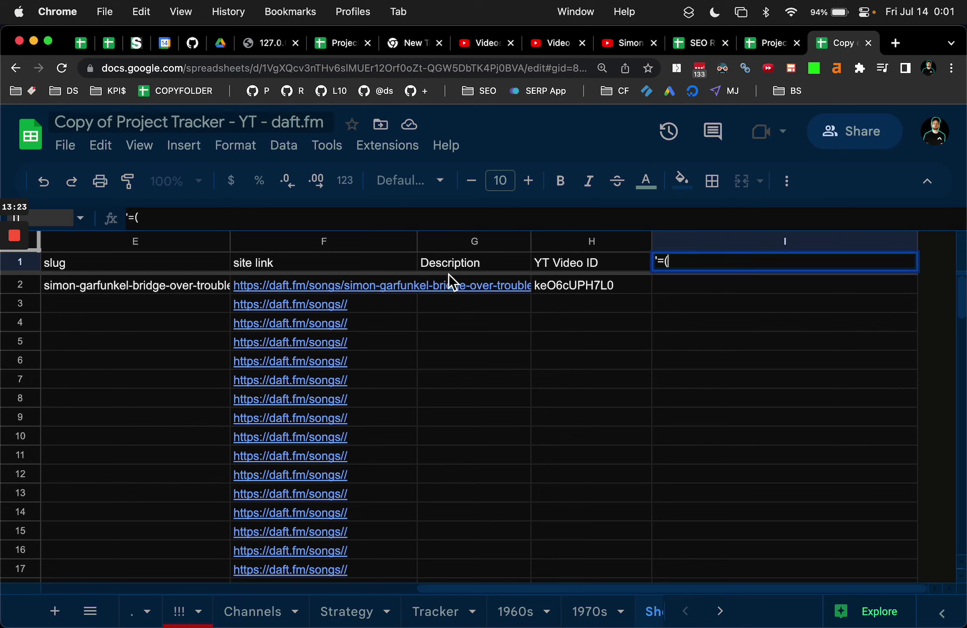
pyautogui.press('BackSpace')
pyautogui.write('GPT')
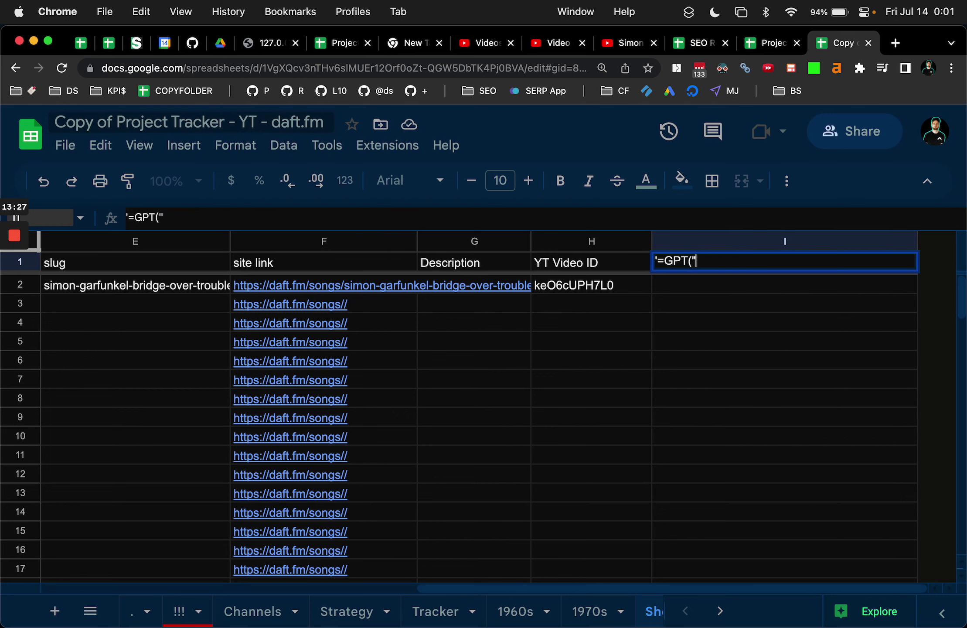
pyautogui.hscroll(-5, 493, 327)
pyautogui.hscroll(5, 493, 327)
pyautogui.write('("write ')
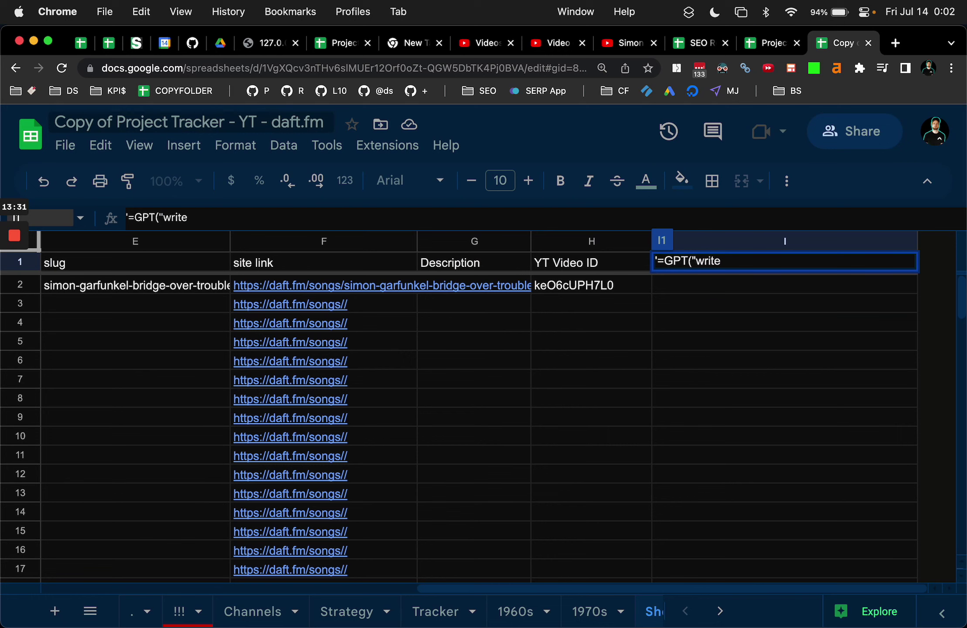
pyautogui.write('50-100 wrod')
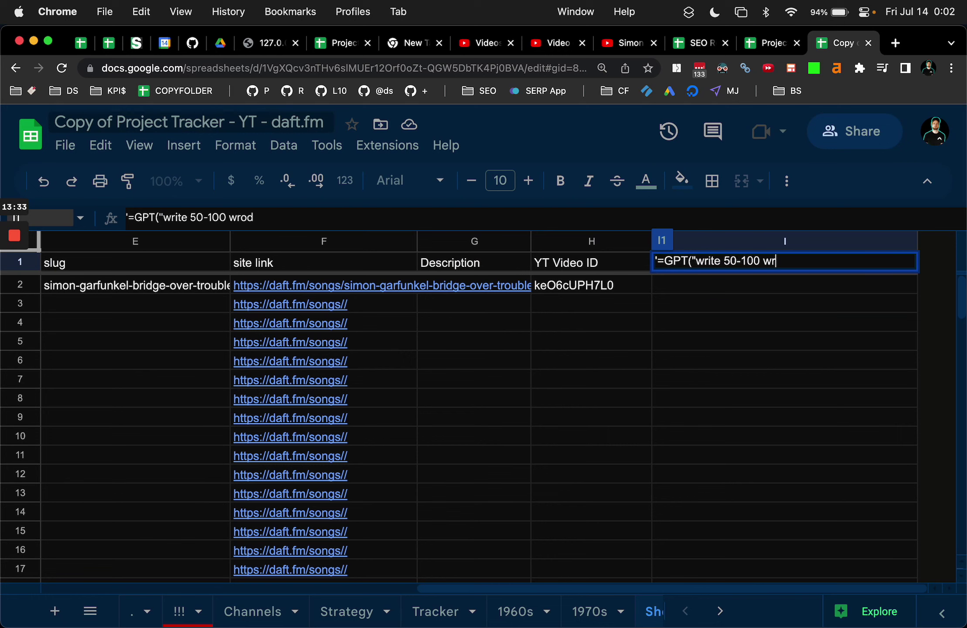
pyautogui.press('BackSpace')
pyautogui.press('BackSpace')
pyautogui.press('BackSpace')
pyautogui.write('ords about this ')
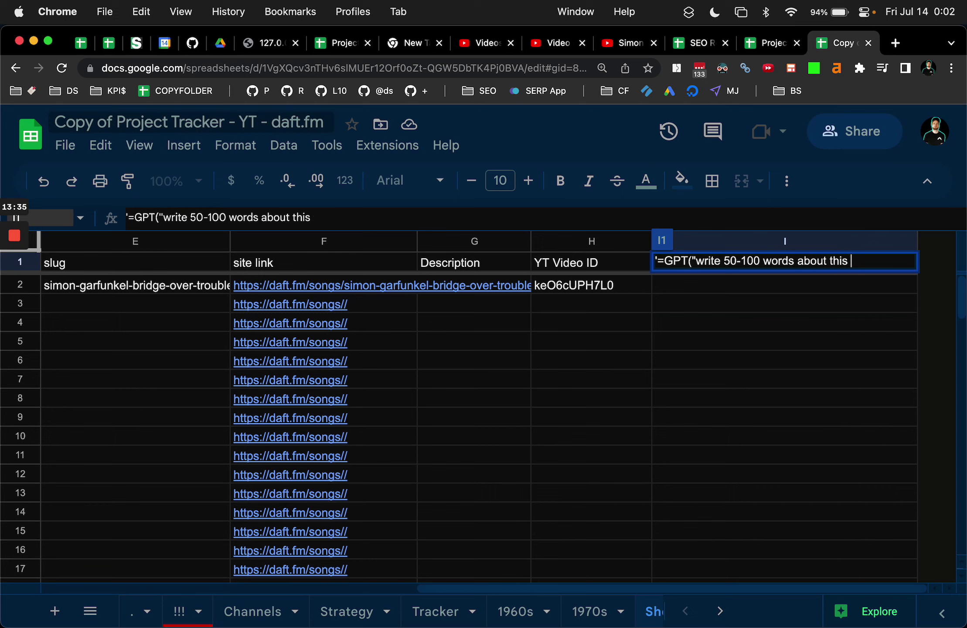
pyautogui.write('song that was in the top')
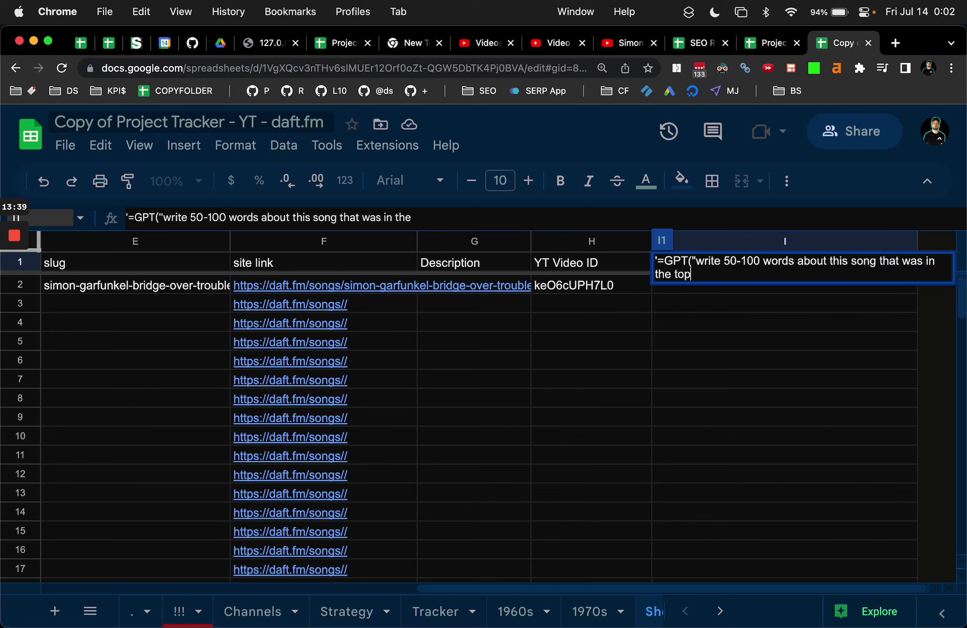
pyautogui.write(' 100 songs')
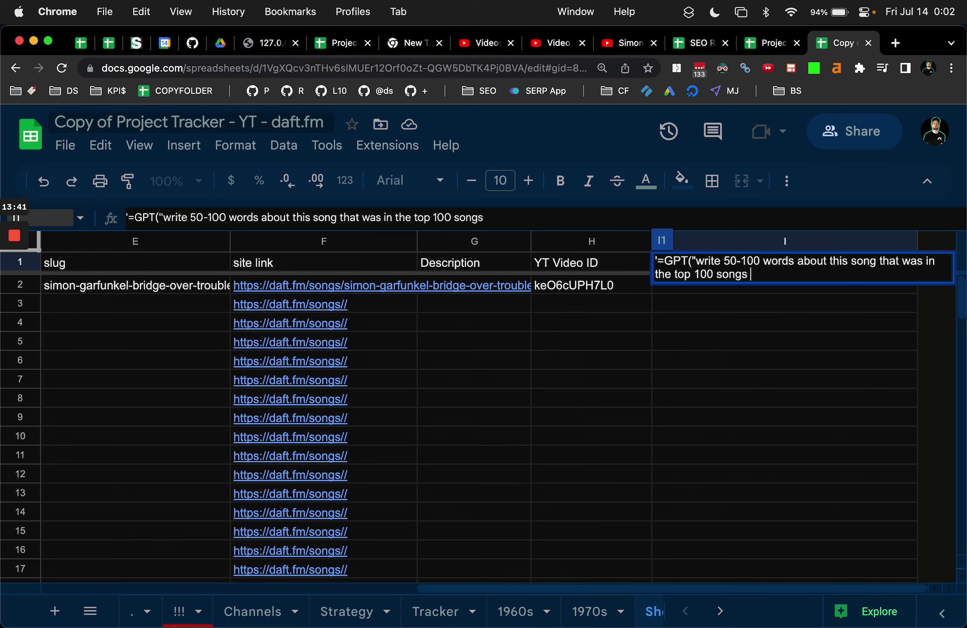
pyautogui.write(' of 1970s by Billboard: "')
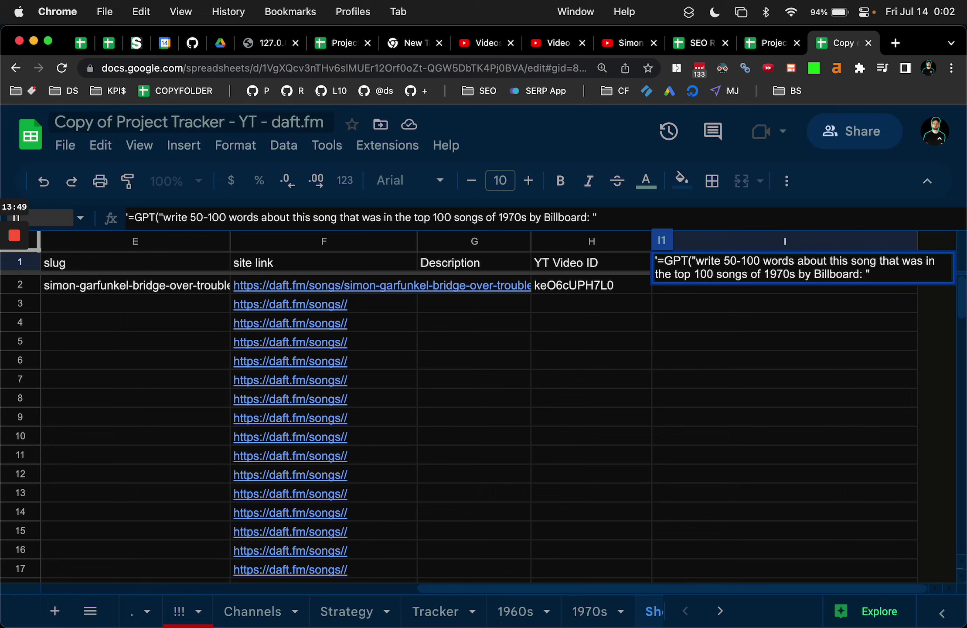
pyautogui.press('Return')
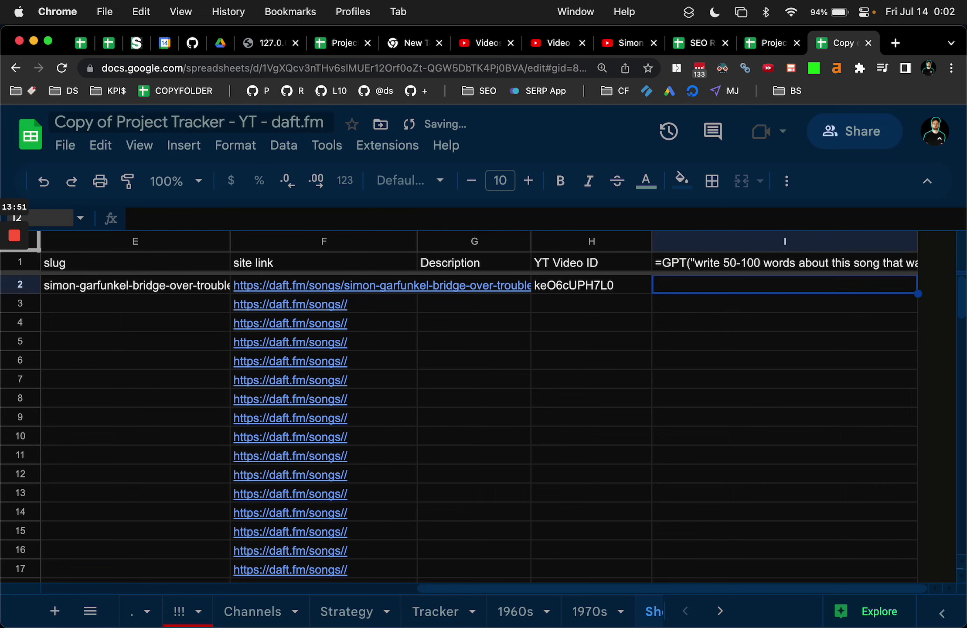
# - Copy E2's slug formula and fill it down the slug column to E101
pyautogui.hscroll(-5, 495, 333)
pyautogui.click(469, 293)
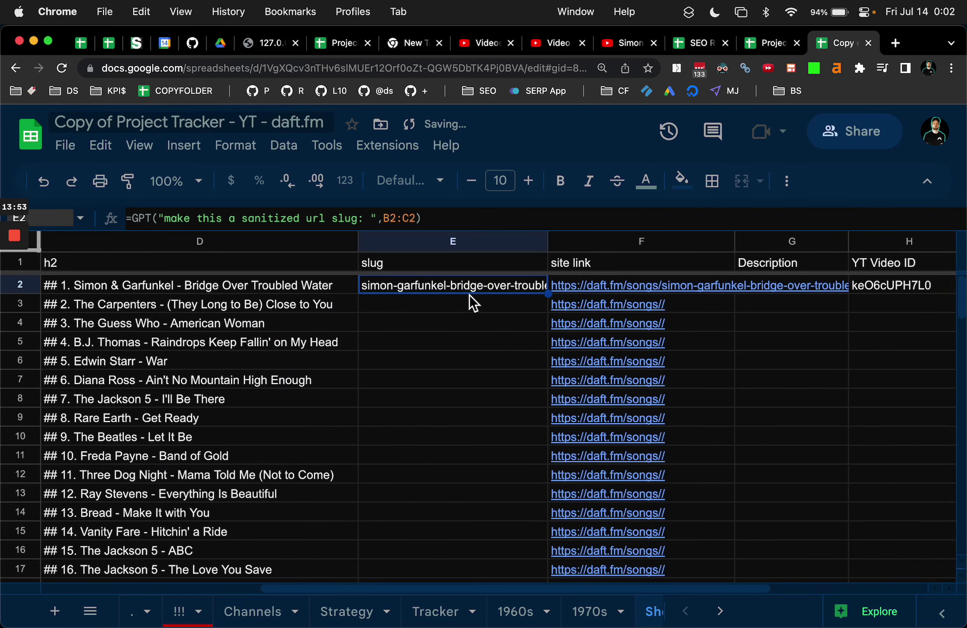
pyautogui.press('super+c')
pyautogui.press('super+shift+Down')
pyautogui.press('super+v')
pyautogui.press('Down')
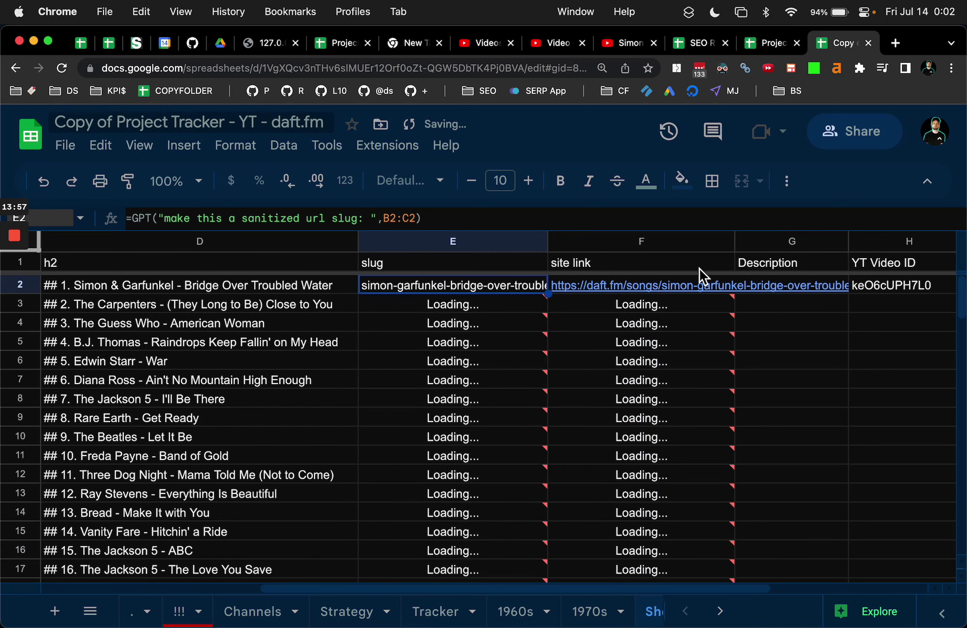
# - Widen the site link and slug columns, then scroll the slug column to check results
pyautogui.moveTo(734, 242); pyautogui.dragTo(923, 250)
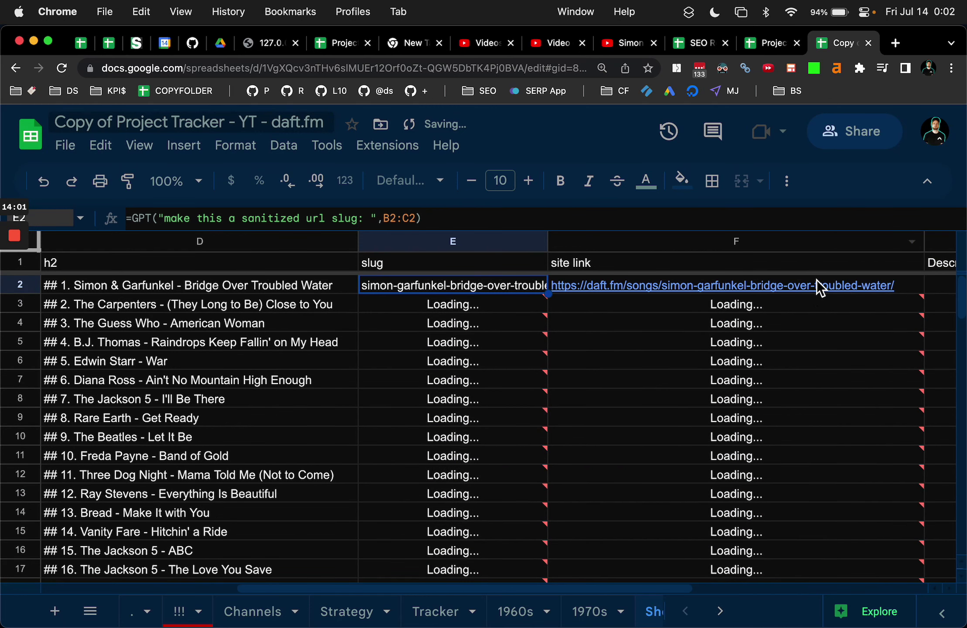
pyautogui.moveTo(635, 274)
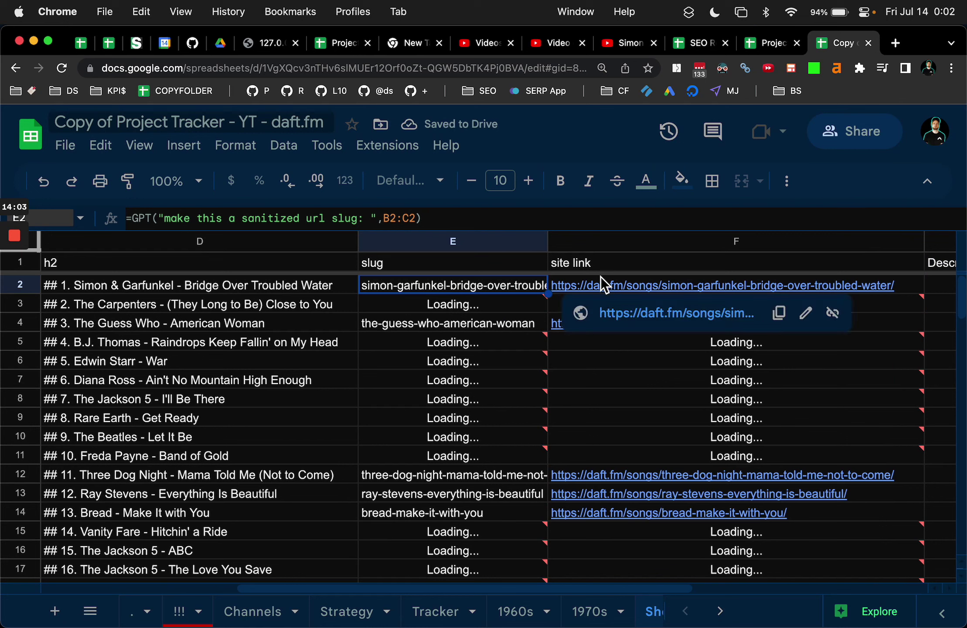
pyautogui.click(320, 264)
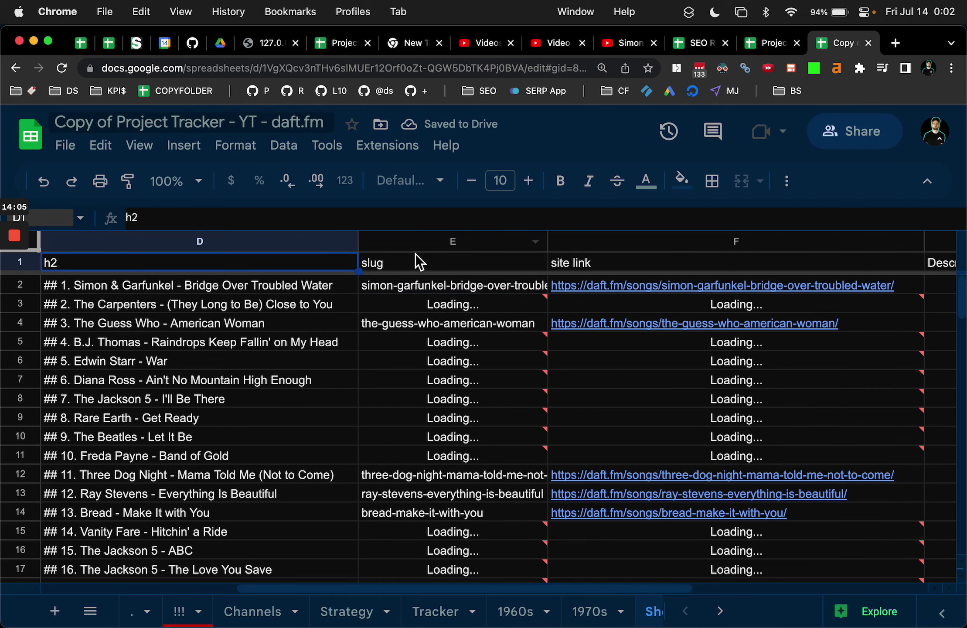
pyautogui.moveTo(549, 240); pyautogui.dragTo(643, 240)
pyautogui.click(500, 242)
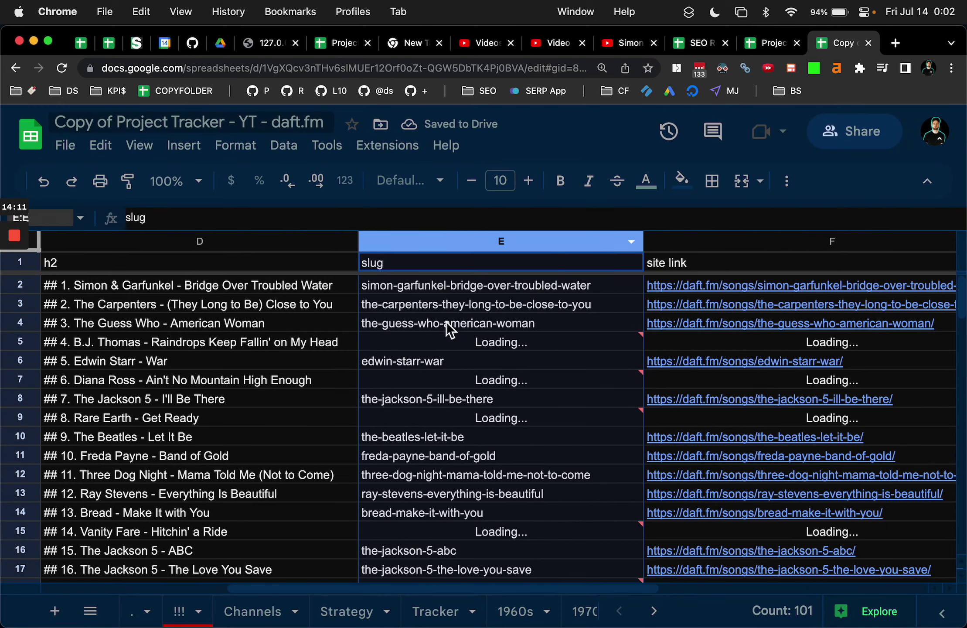
pyautogui.scroll(-5, 447, 323)
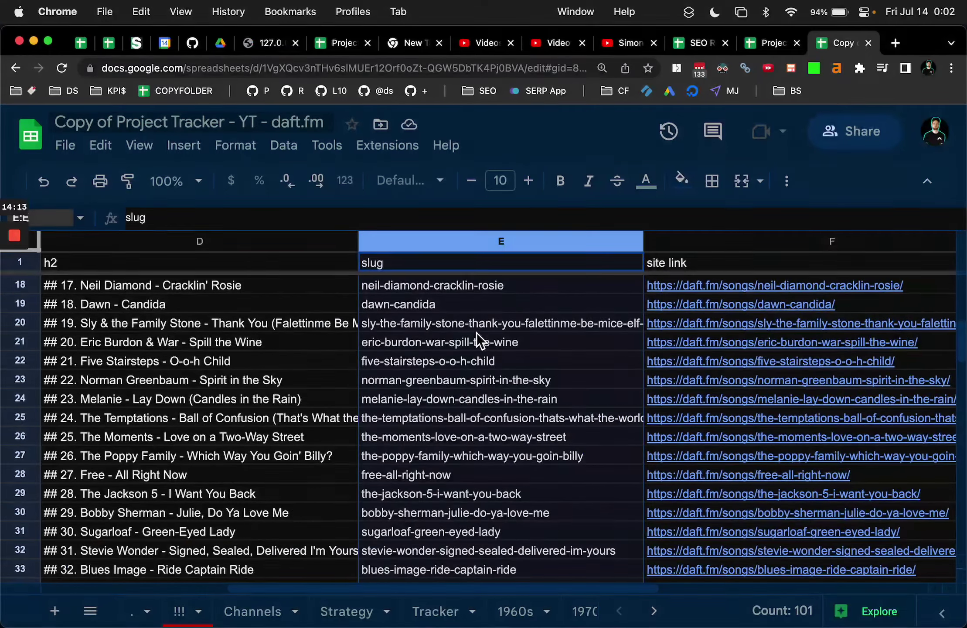
pyautogui.scroll(-20, 473, 431)
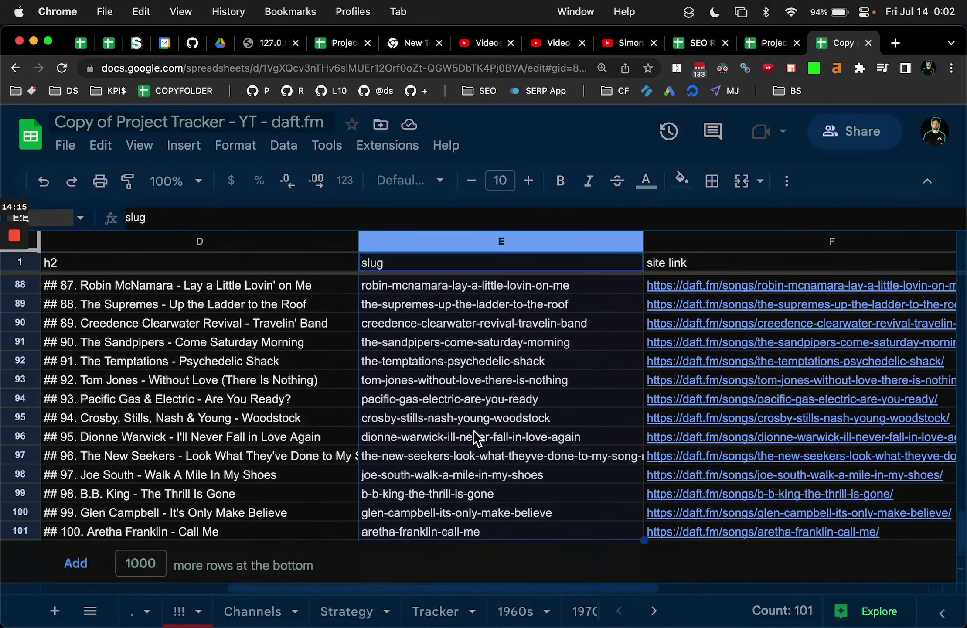
pyautogui.scroll(20, 473, 430)
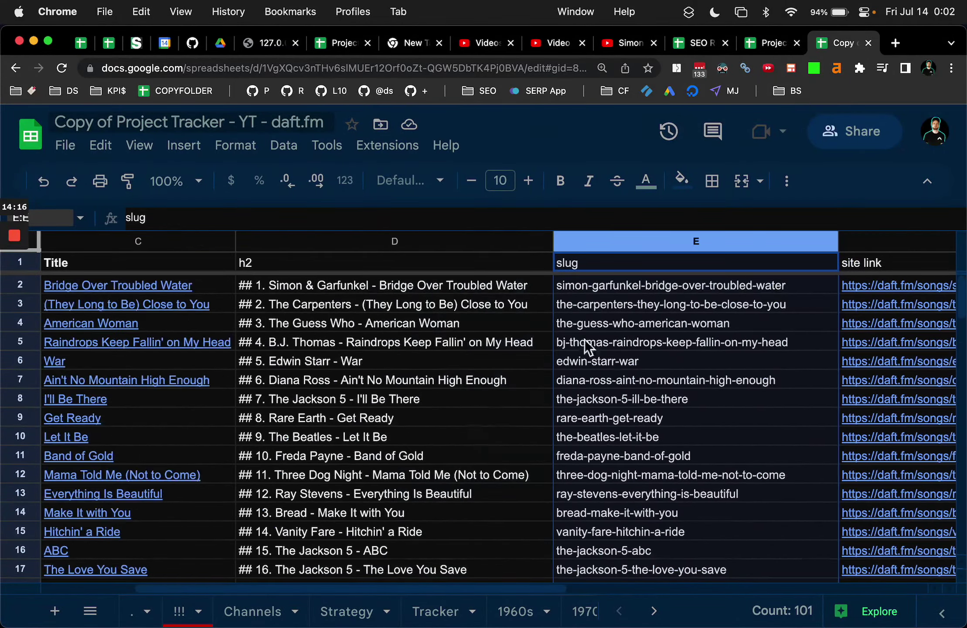
# - Copy column E and paste it back with Paste special > Values only
pyautogui.rightClick(632, 262)
pyautogui.click(680, 234)
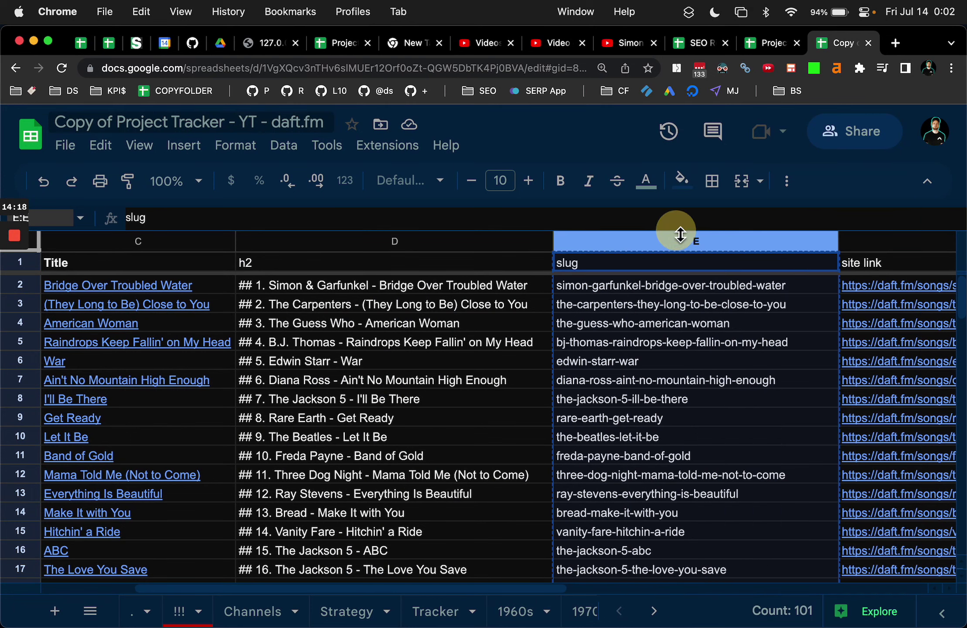
pyautogui.rightClick(654, 265)
pyautogui.moveTo(710, 288)
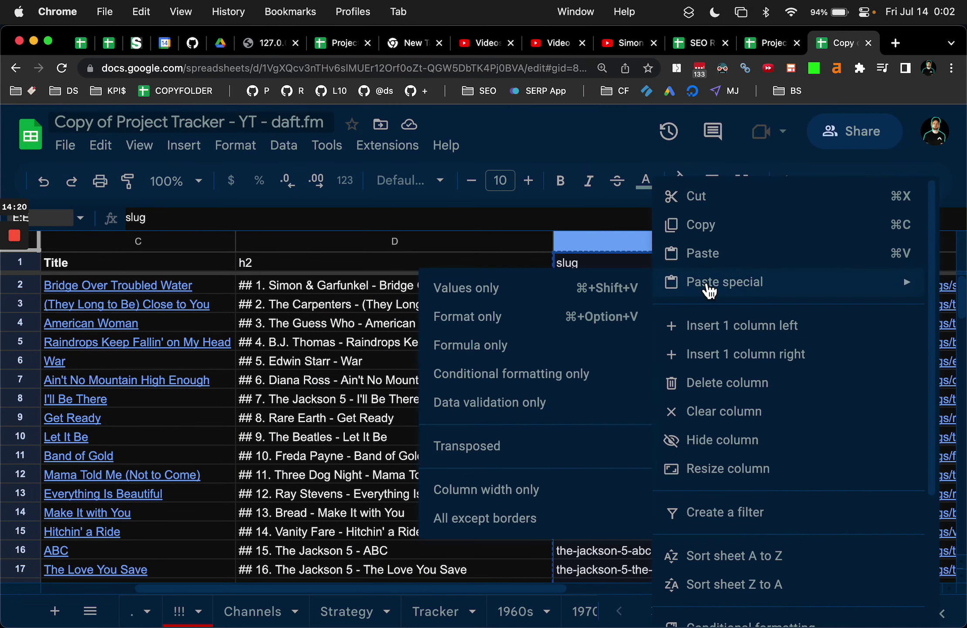
pyautogui.click(628, 288)
pyautogui.click(629, 288)
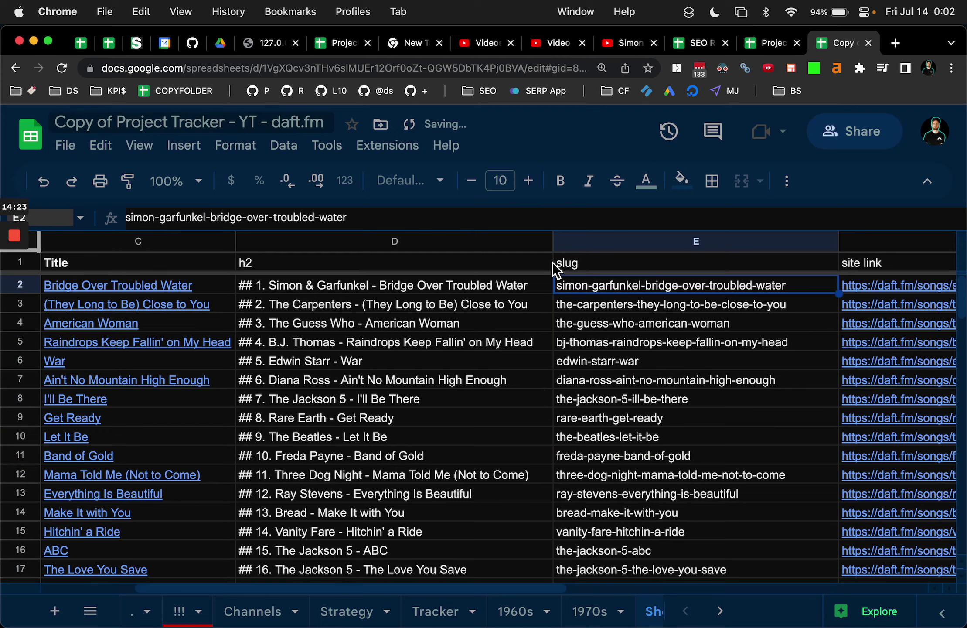
pyautogui.hscroll(10, 583, 317)
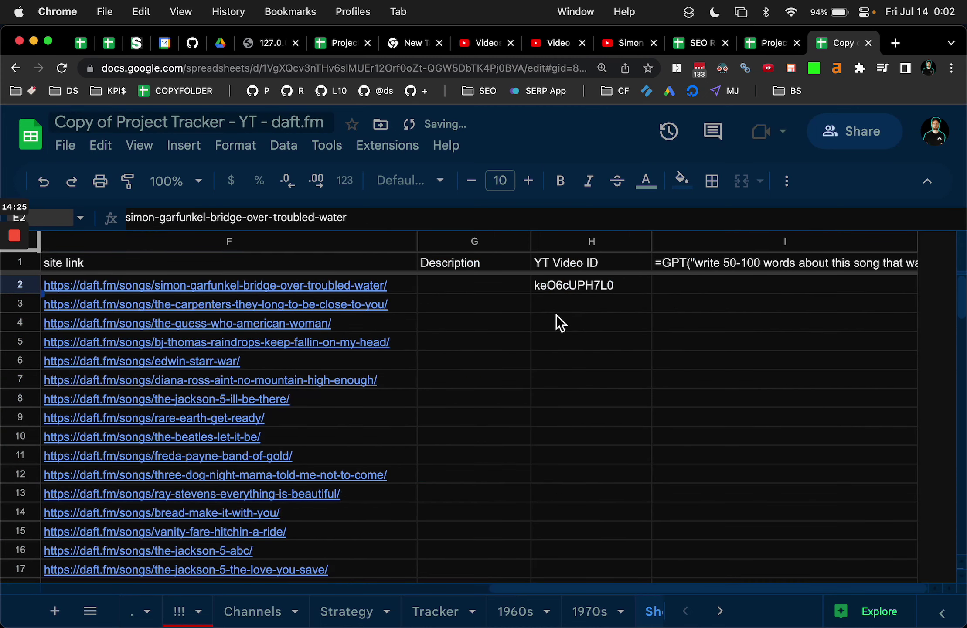
pyautogui.hscroll(-3, 555, 315)
# - Scroll down through the songs, narrow the slug column, and return to the top rows
pyautogui.click(792, 339)
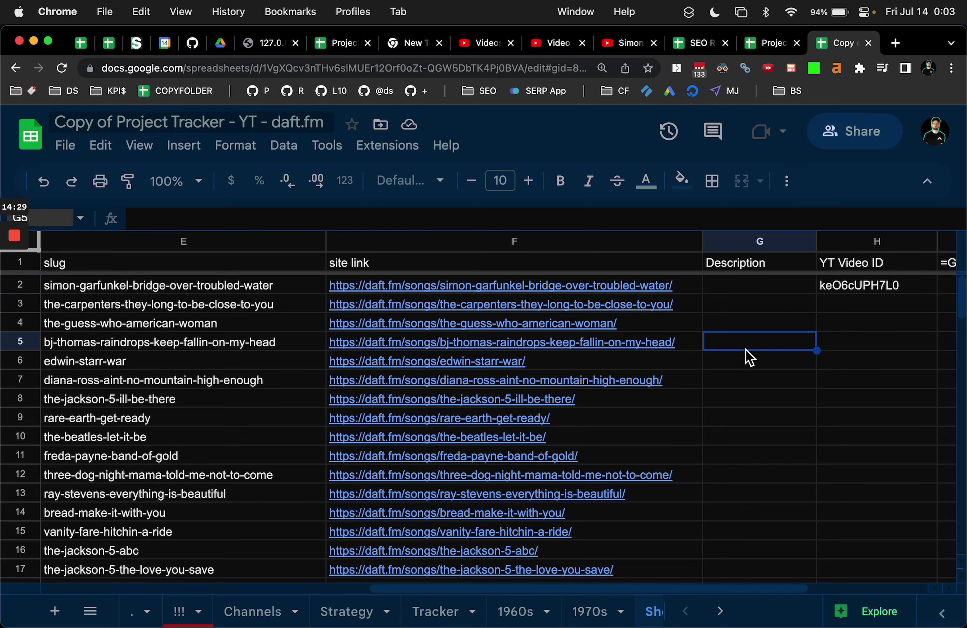
pyautogui.scroll(-3, 736, 422)
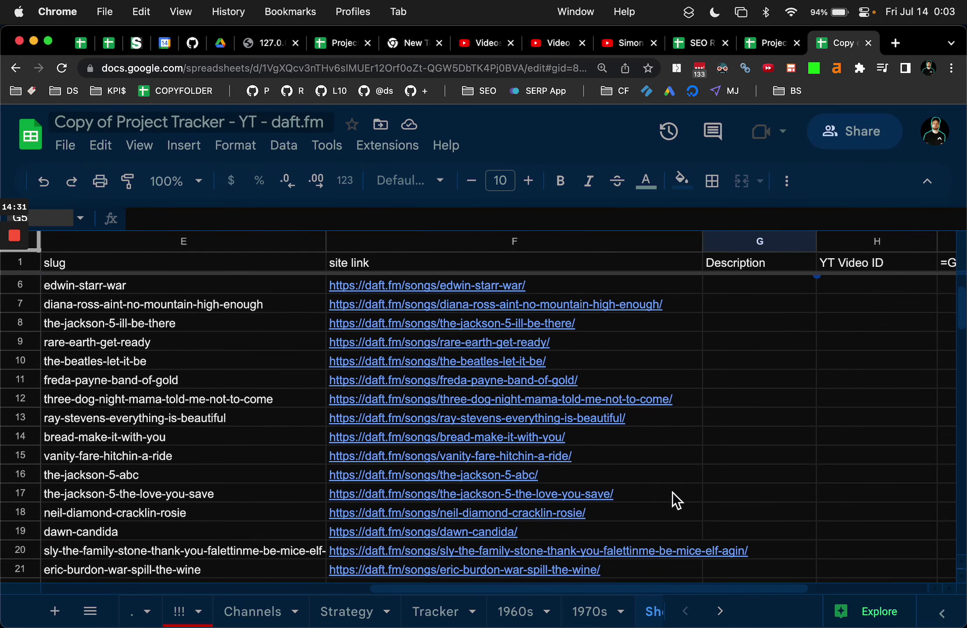
pyautogui.scroll(-5, 711, 492)
pyautogui.scroll(-5, 710, 491)
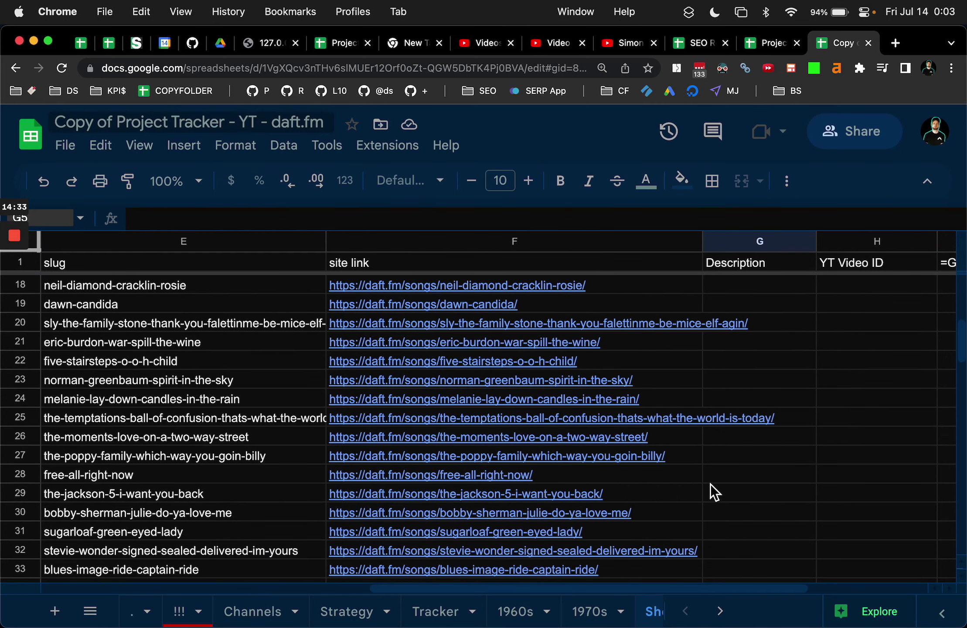
pyautogui.scroll(-8, 710, 484)
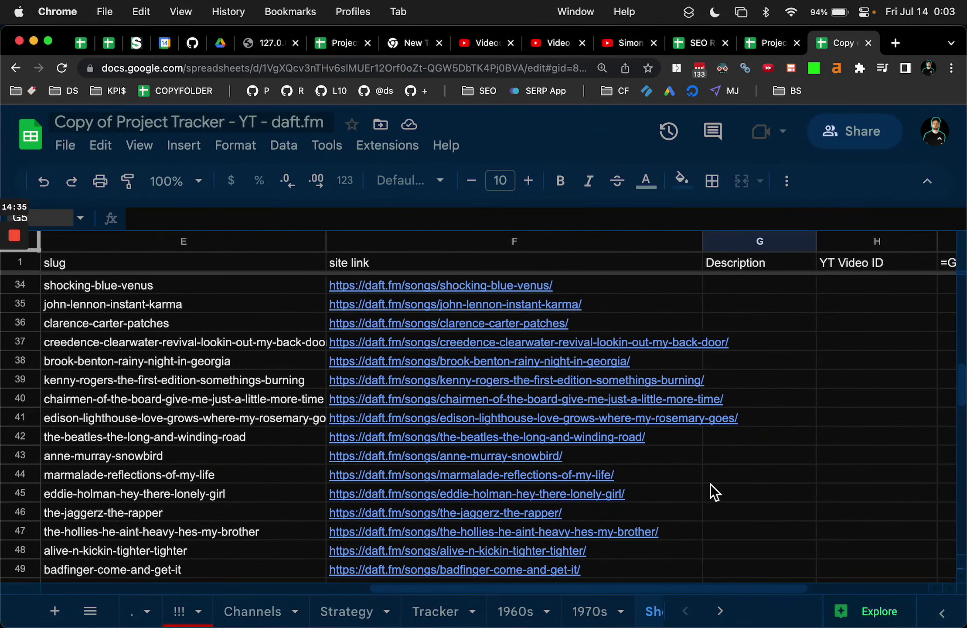
pyautogui.scroll(-9, 710, 484)
pyautogui.scroll(-6, 710, 484)
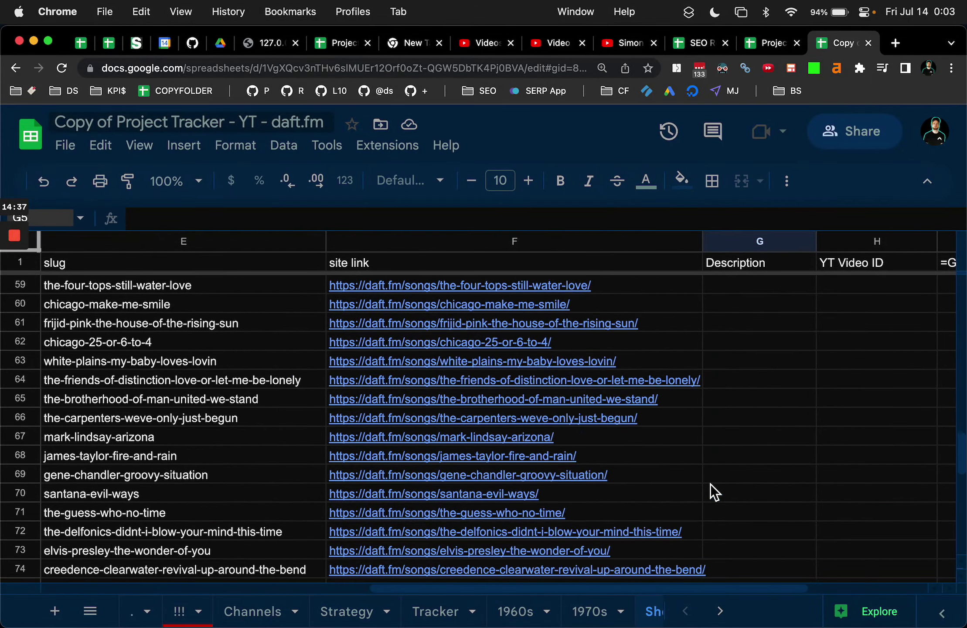
pyautogui.hscroll(-3, 710, 485)
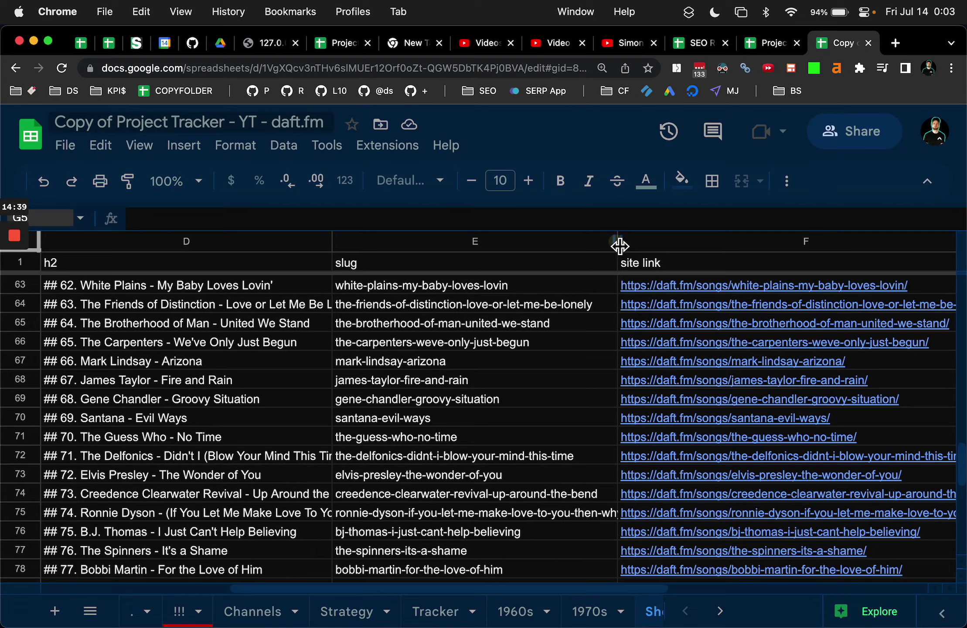
pyautogui.moveTo(620, 246); pyautogui.dragTo(528, 245)
pyautogui.press('super+BackSpace')
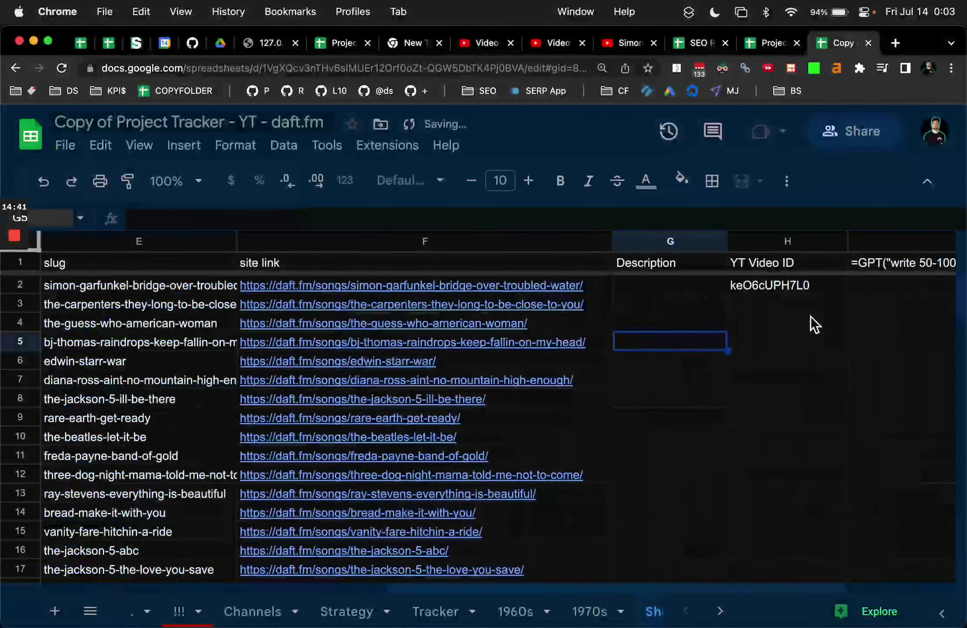
# - Test the F6 site link in a new tab, then close that tab
pyautogui.click(578, 362)
pyautogui.hotkey('alt', 'Return')
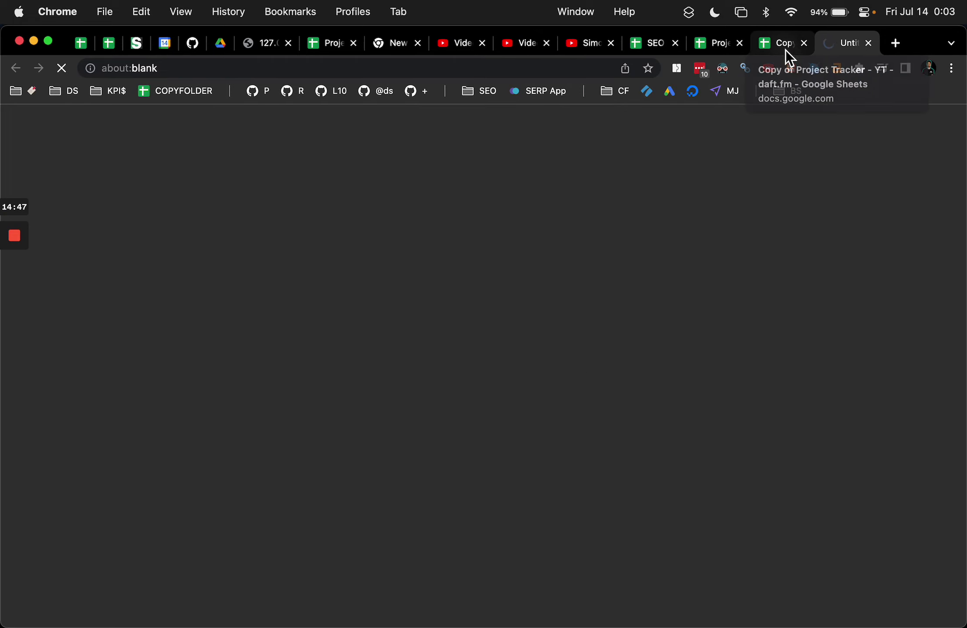
pyautogui.press('super+w')
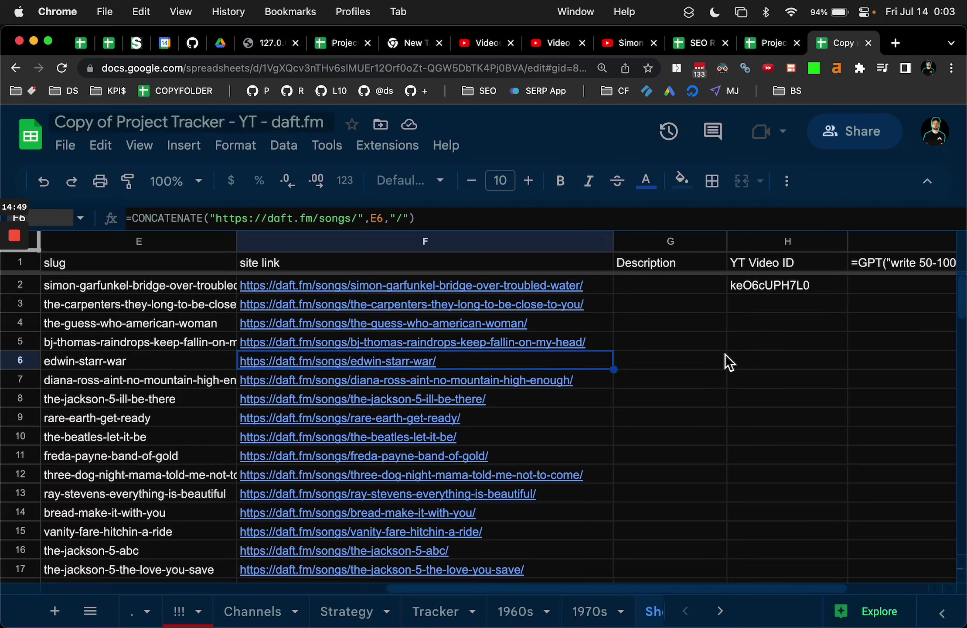
# - Copy the GPT prompt formula from I1 into Description cell G2
pyautogui.moveTo(732, 253); pyautogui.dragTo(770, 256)
pyautogui.hscroll(3, 736, 293)
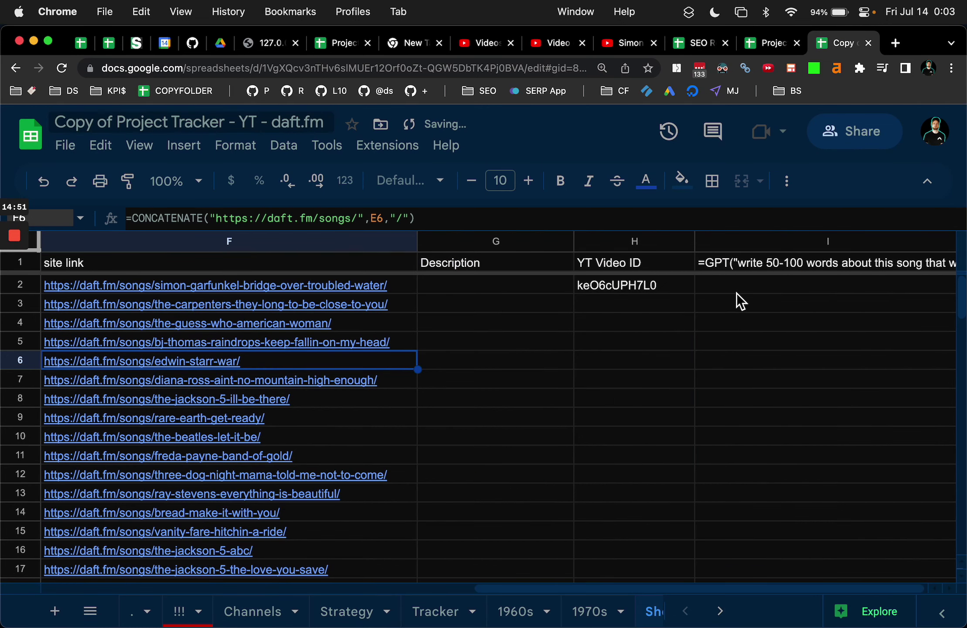
pyautogui.click(749, 264)
pyautogui.doubleClick(517, 294)
pyautogui.press('super+v')
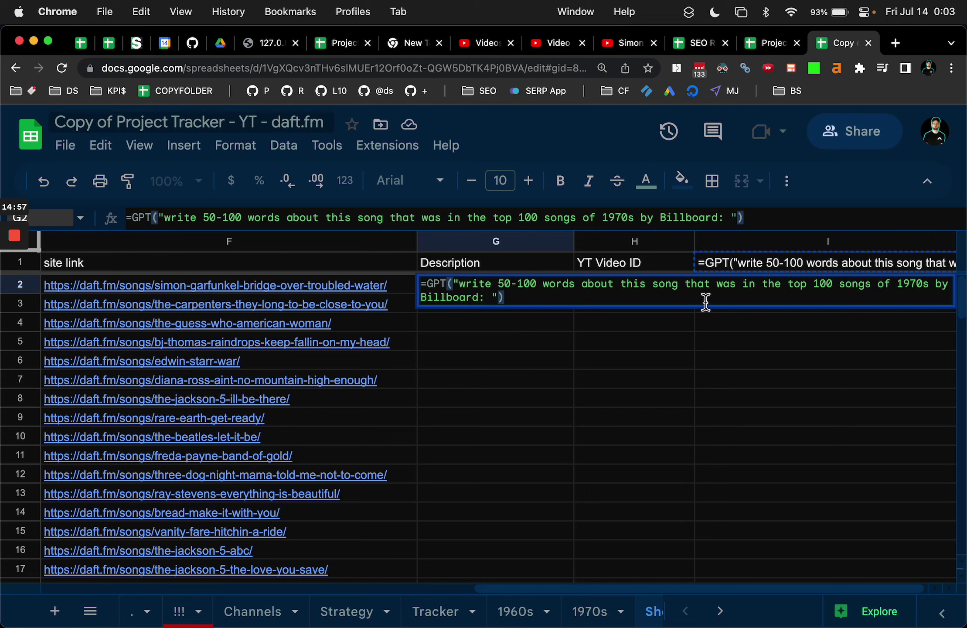
# - Replace 'that was in' with 'from', add D2 as the song argument, commit, and widen column G
pyautogui.moveTo(737, 290); pyautogui.dragTo(716, 288)
pyautogui.write('from')
pyautogui.press('BackSpace')
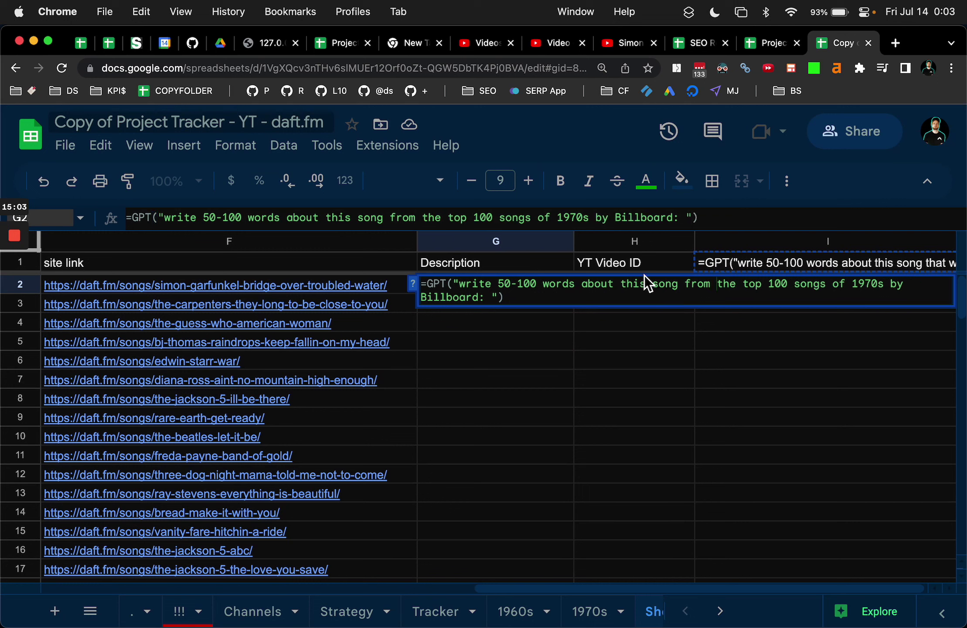
pyautogui.click(494, 296)
pyautogui.write(',')
pyautogui.hscroll(-10, 473, 310)
pyautogui.hscroll(5, 473, 310)
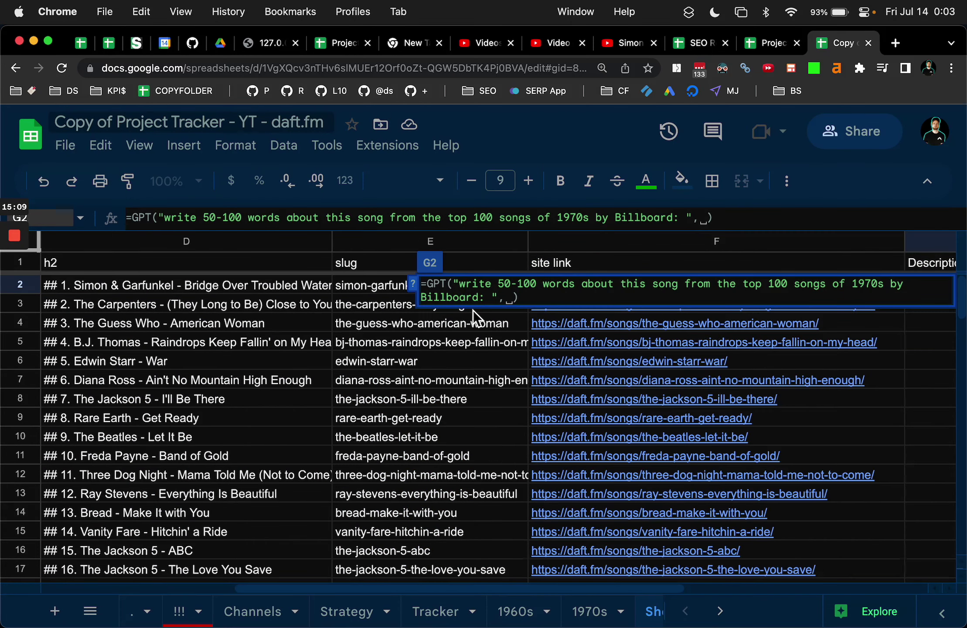
pyautogui.click(283, 285)
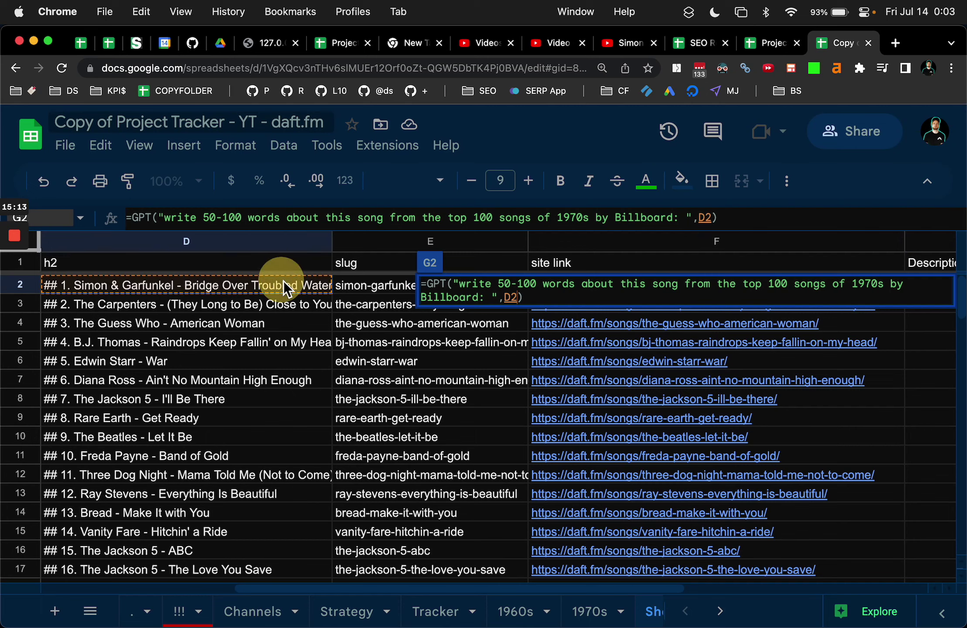
pyautogui.press('Return')
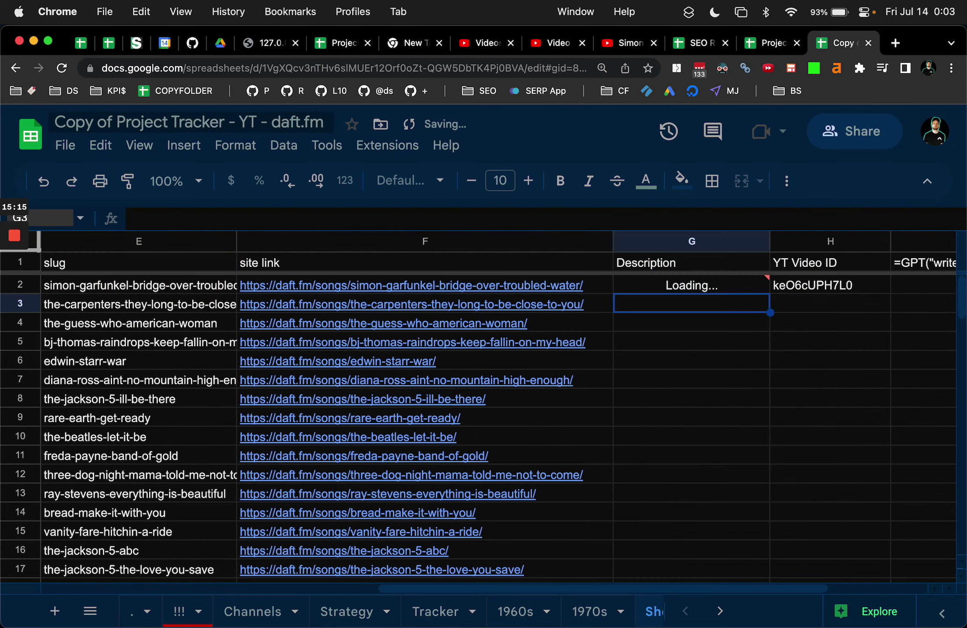
pyautogui.moveTo(770, 239); pyautogui.dragTo(880, 237)
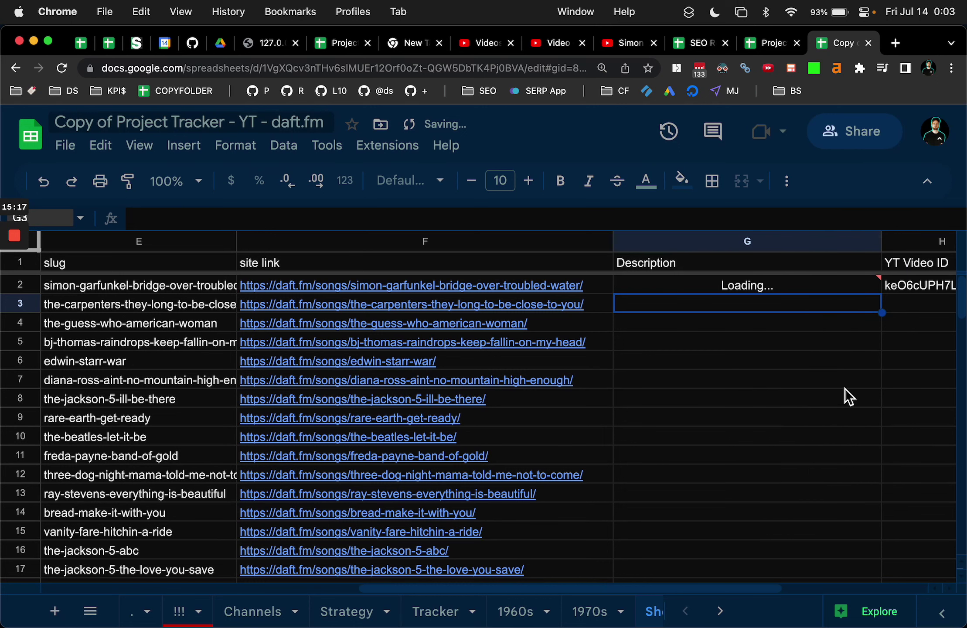
pyautogui.hscroll(2, 844, 388)
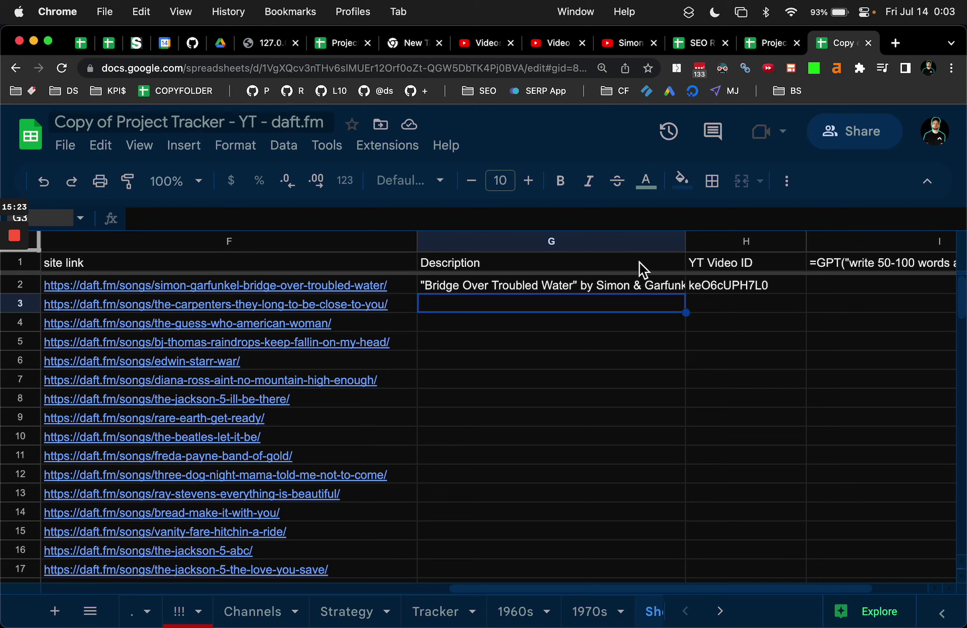
# - Widen the Description column and wrap the text of G2's description
pyautogui.click(615, 281)
pyautogui.moveTo(685, 241); pyautogui.dragTo(785, 241)
pyautogui.click(787, 181)
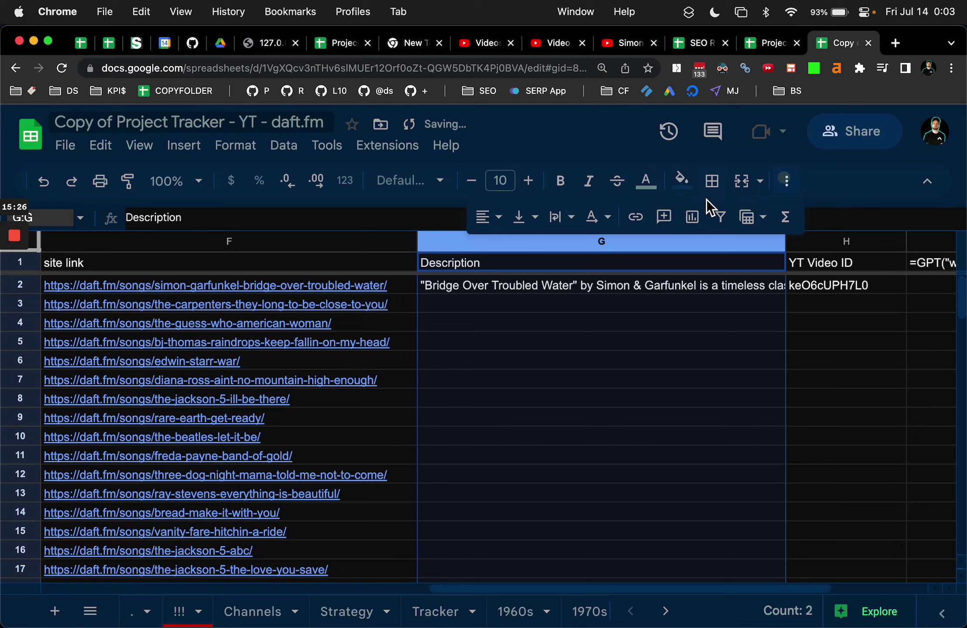
pyautogui.click(591, 217)
pyautogui.click(591, 250)
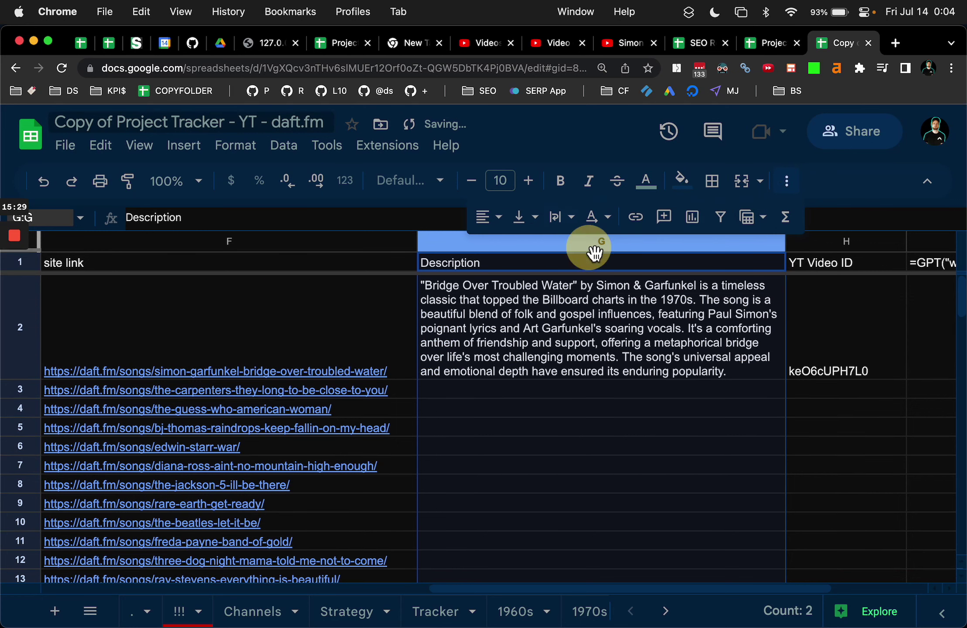
# - Paste G2's GPT formula into the range G3:G101
pyautogui.click(868, 338)
pyautogui.click(715, 368)
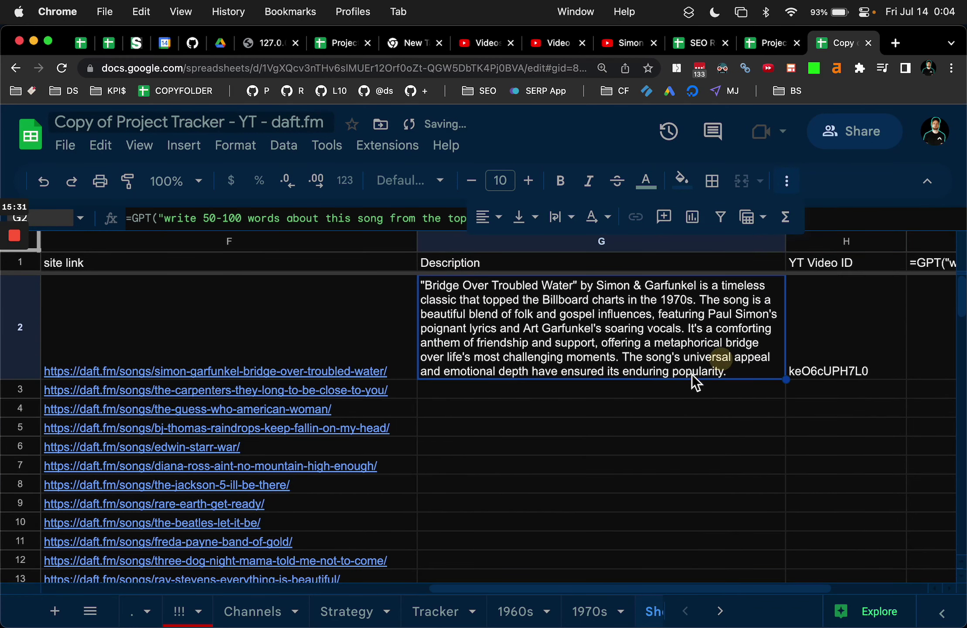
pyautogui.click(671, 392)
pyautogui.scroll(-1, 670, 392)
pyautogui.scroll(-20, 670, 392)
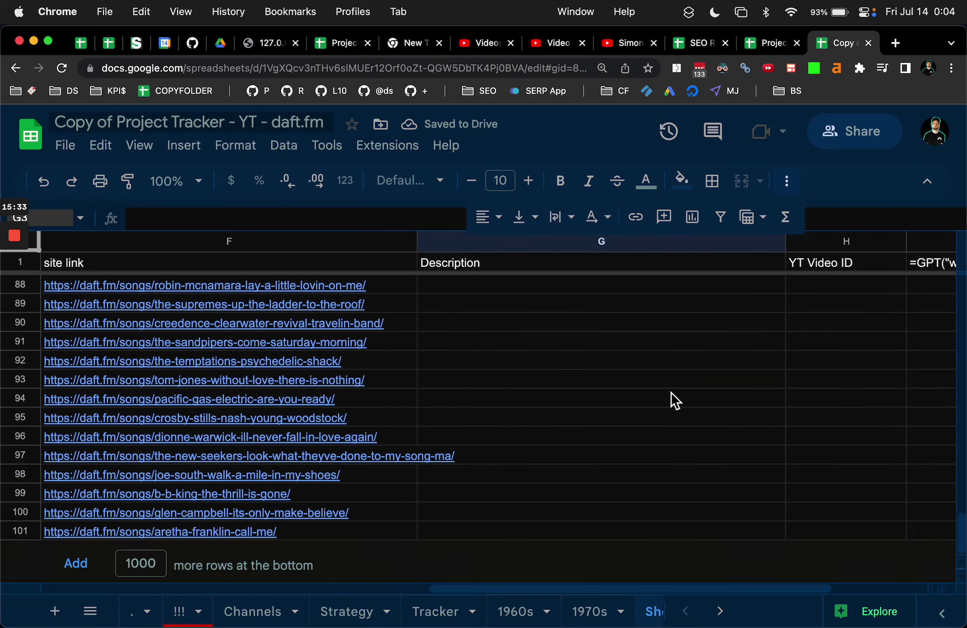
pyautogui.keyDown('shift'); pyautogui.click(629, 533); pyautogui.keyUp('shift')
pyautogui.press('cmd+v')
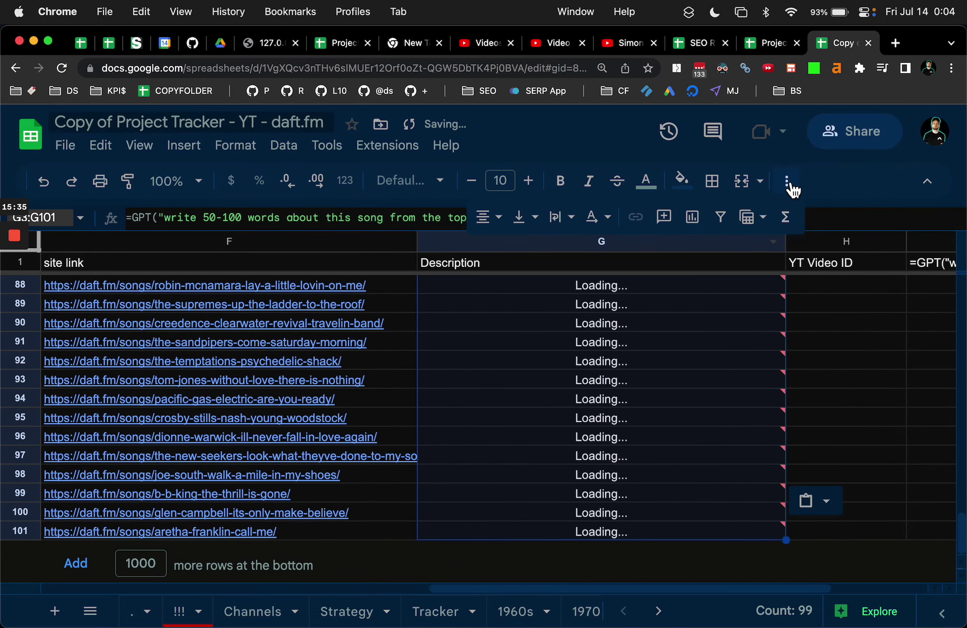
# - Delete the pending GPT formulas from G3:G101, leaving only G2's description
pyautogui.click(785, 182)
pyautogui.click(866, 359)
pyautogui.scroll(20, 861, 355)
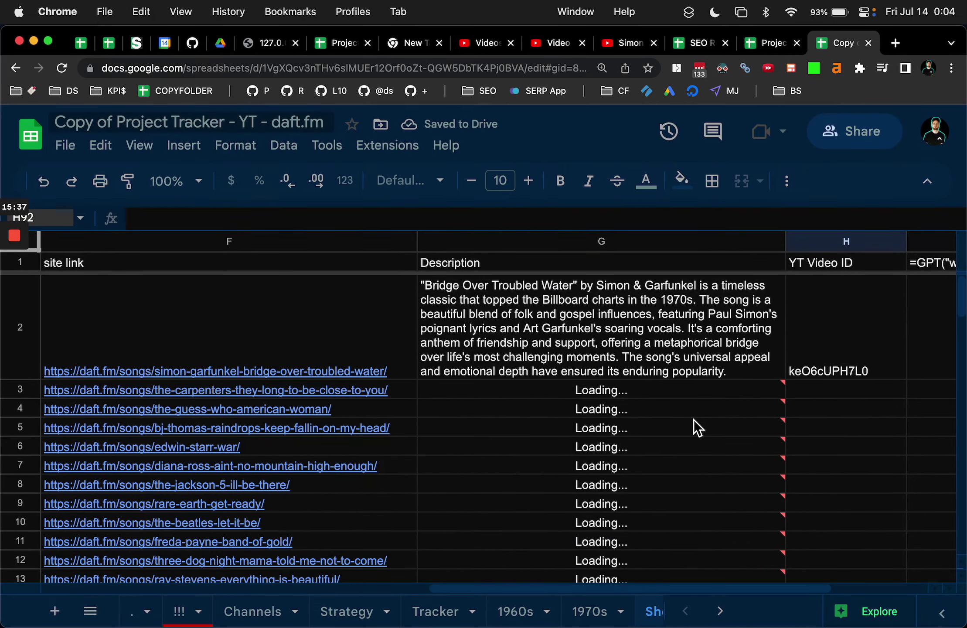
pyautogui.click(688, 395)
pyautogui.press('super+shift+Down')
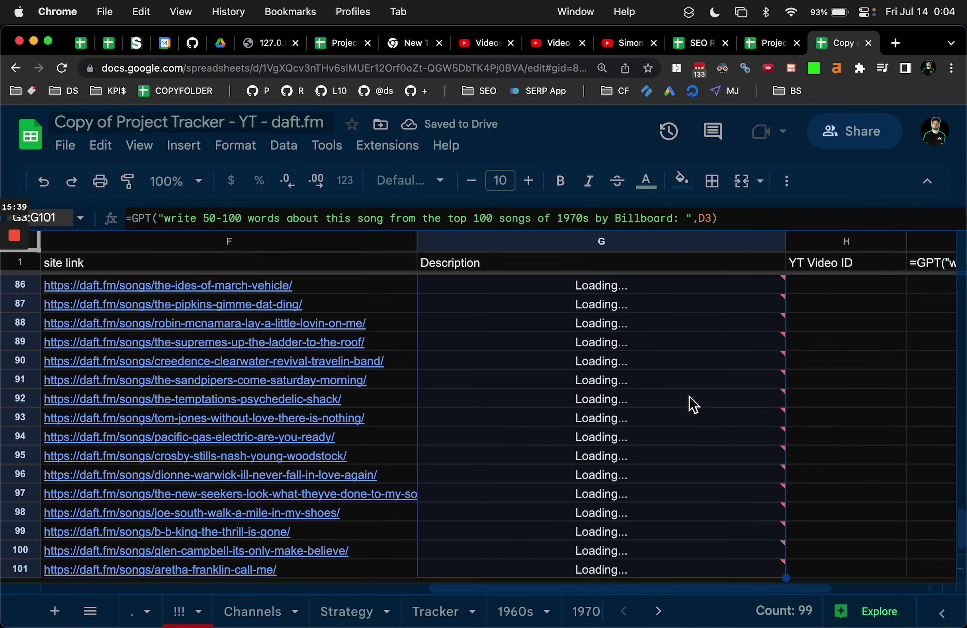
pyautogui.press('Delete')
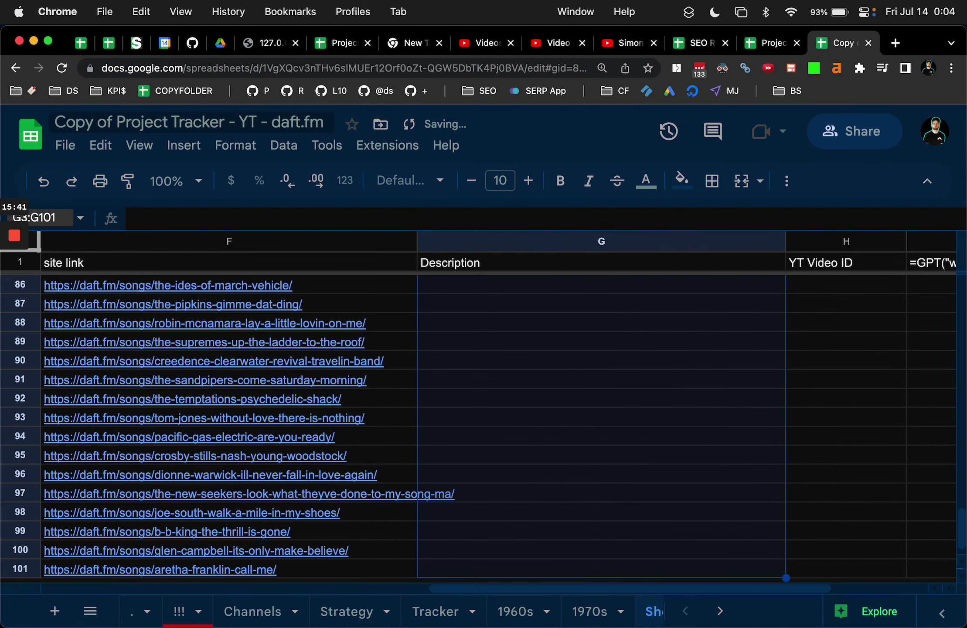
pyautogui.scroll(20, 475, 383)
pyautogui.click(478, 388)
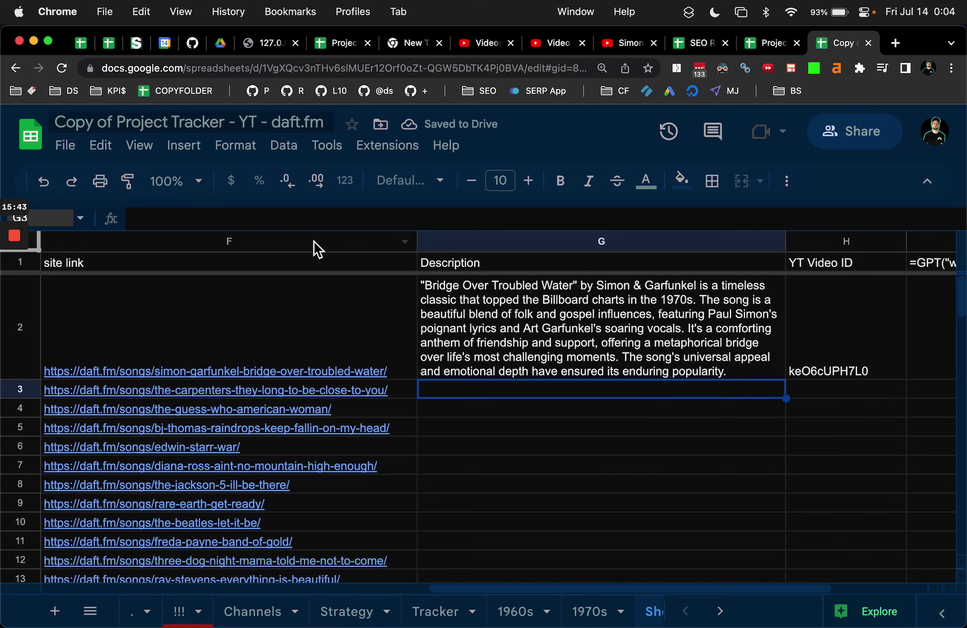
# - Open the GPT for Sheets and Docs sidebar from the Extensions menu
pyautogui.click(285, 148)
pyautogui.moveTo(387, 146)
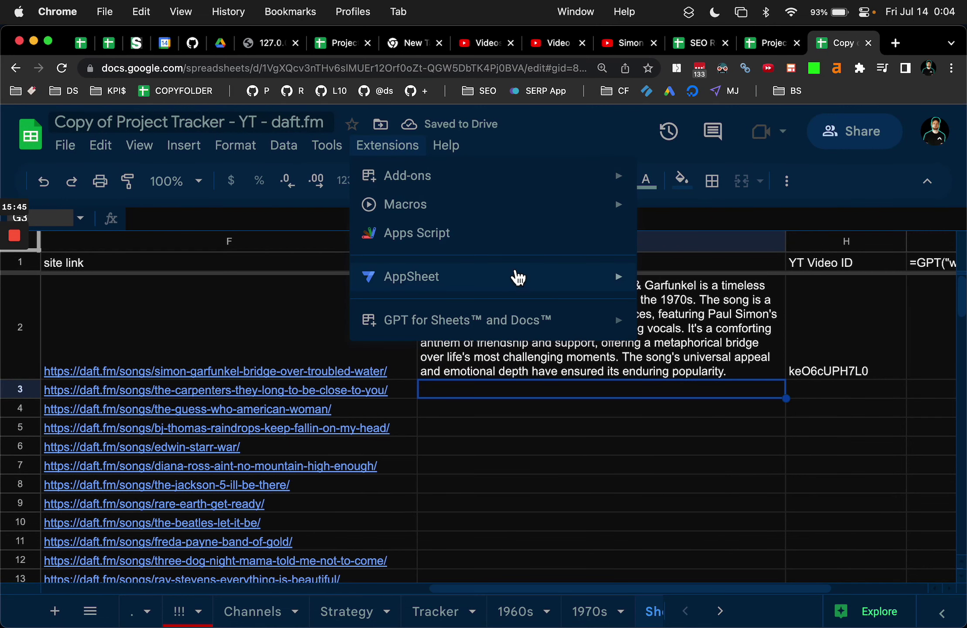
pyautogui.moveTo(602, 320)
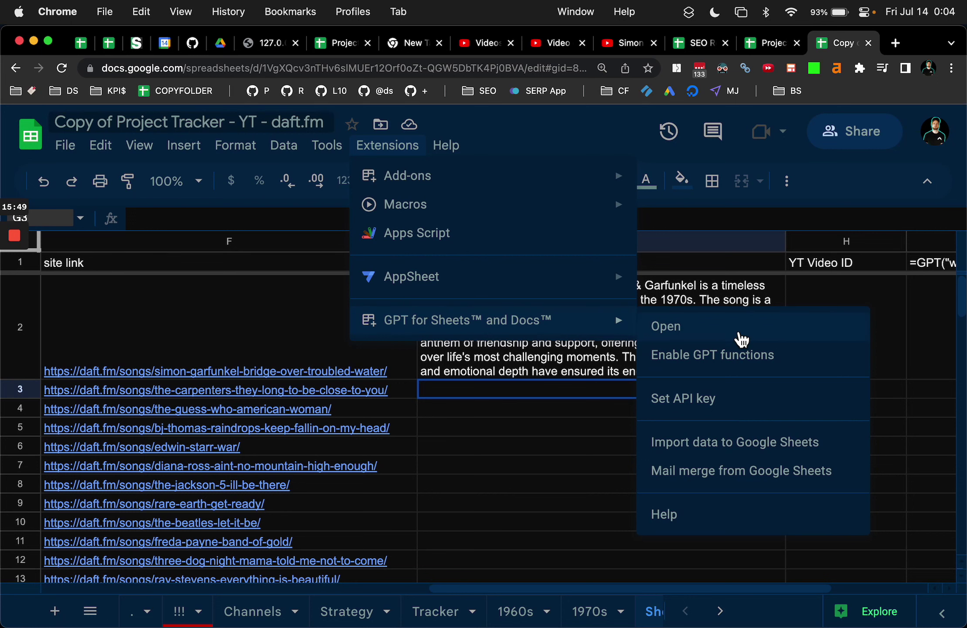
pyautogui.click(739, 333)
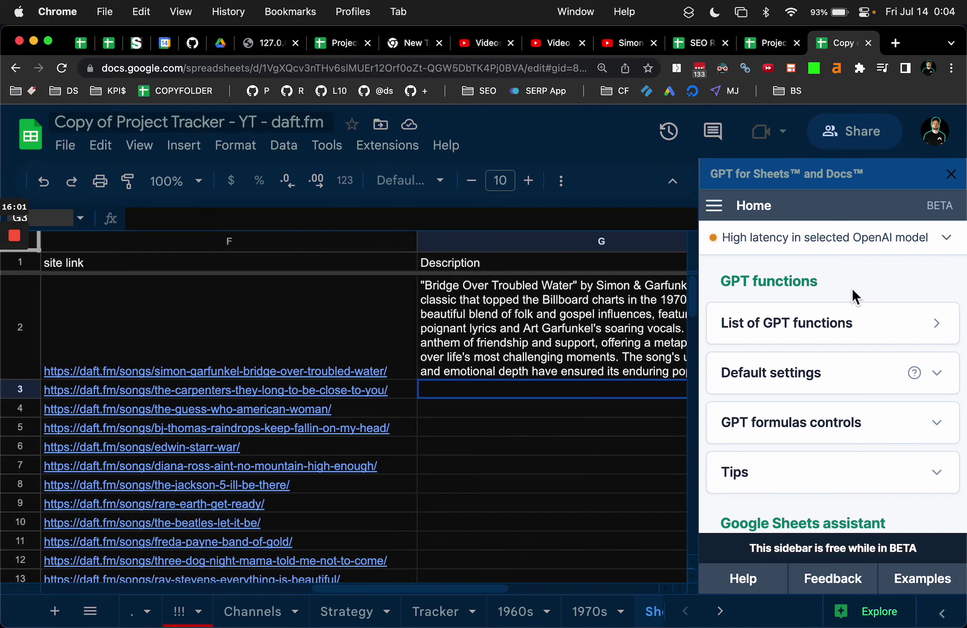
# - Set default model GPT-3.5 16k with Long 500-token responses, then copy G2's formula
pyautogui.click(939, 375)
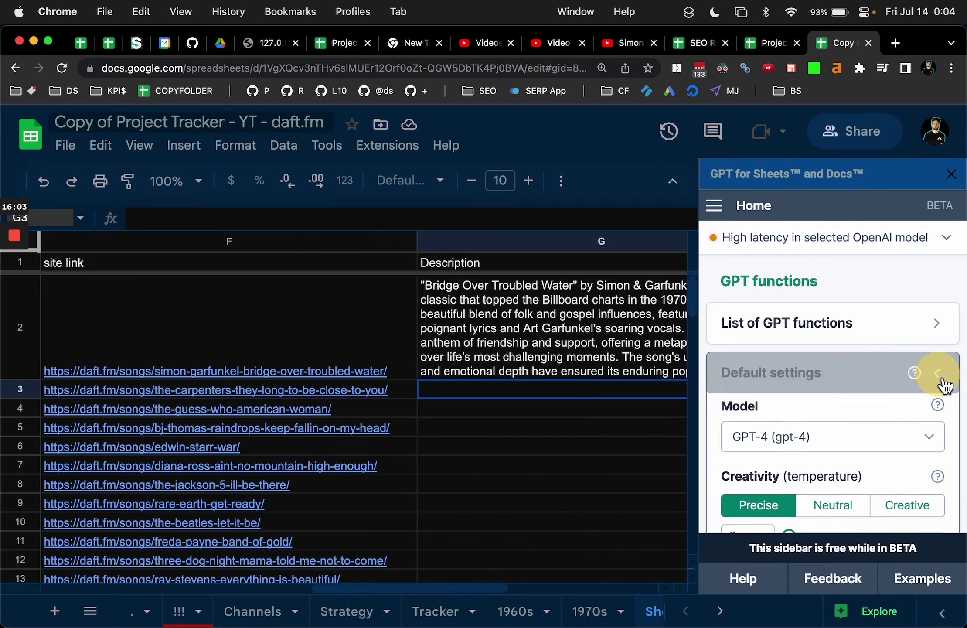
pyautogui.click(855, 303)
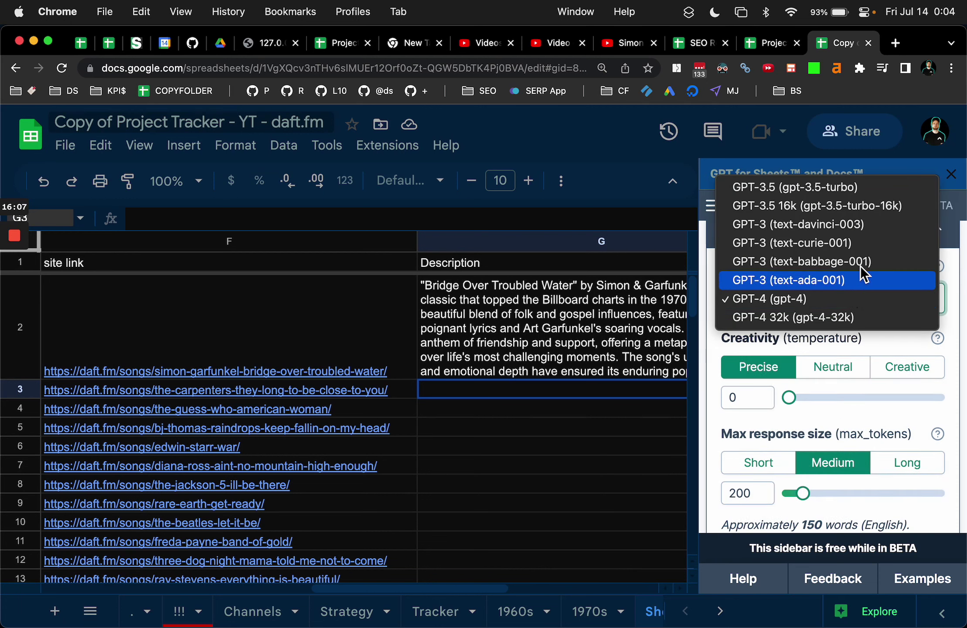
pyautogui.click(882, 209)
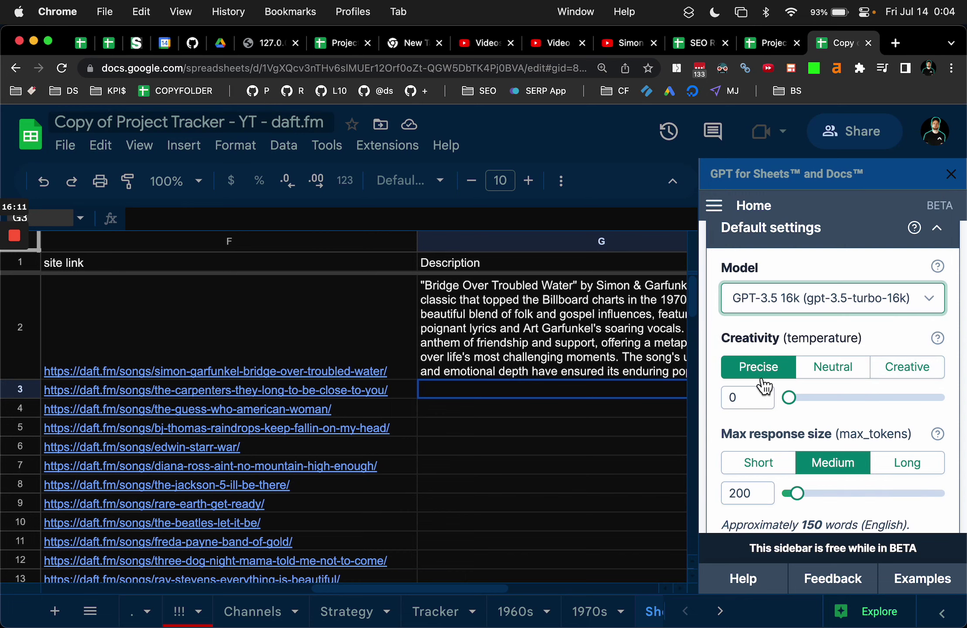
pyautogui.scroll(-3, 798, 388)
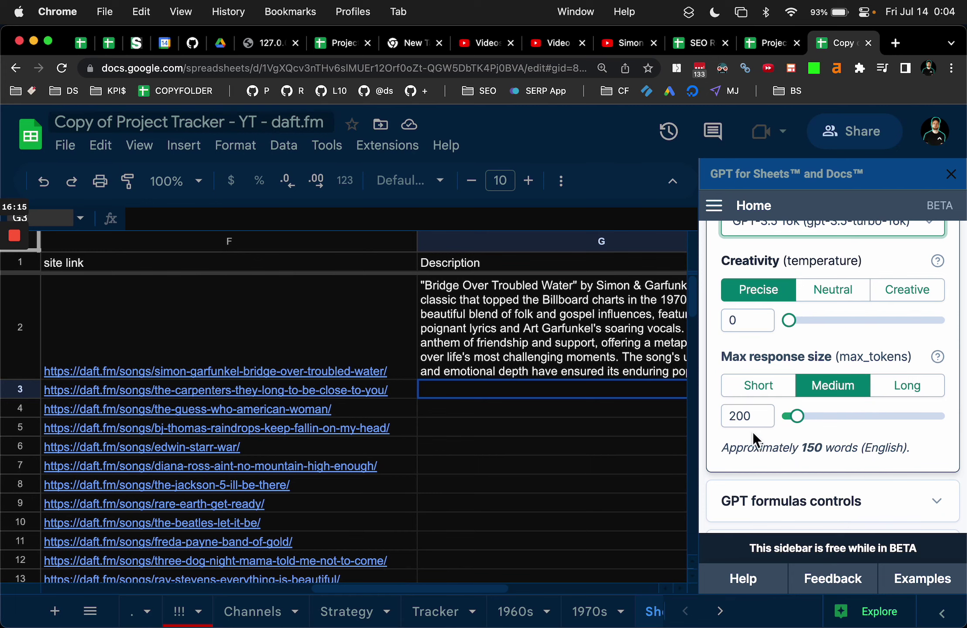
pyautogui.click(868, 391)
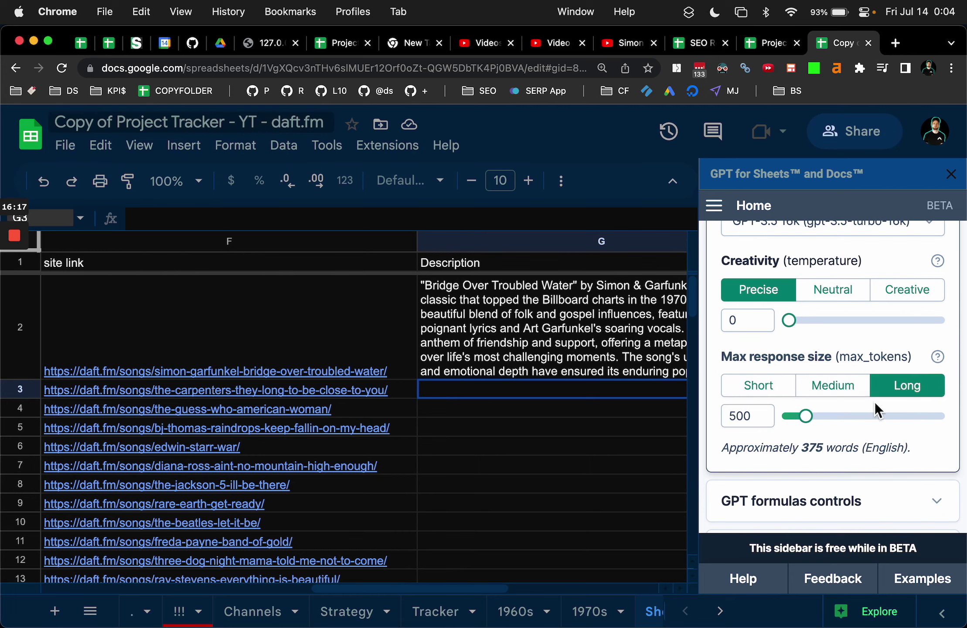
pyautogui.click(587, 357)
pyautogui.press('super+c')
# - Paste G2's GPT formula into G3:G101 and close the GPT for Sheets sidebar
pyautogui.press('Down')
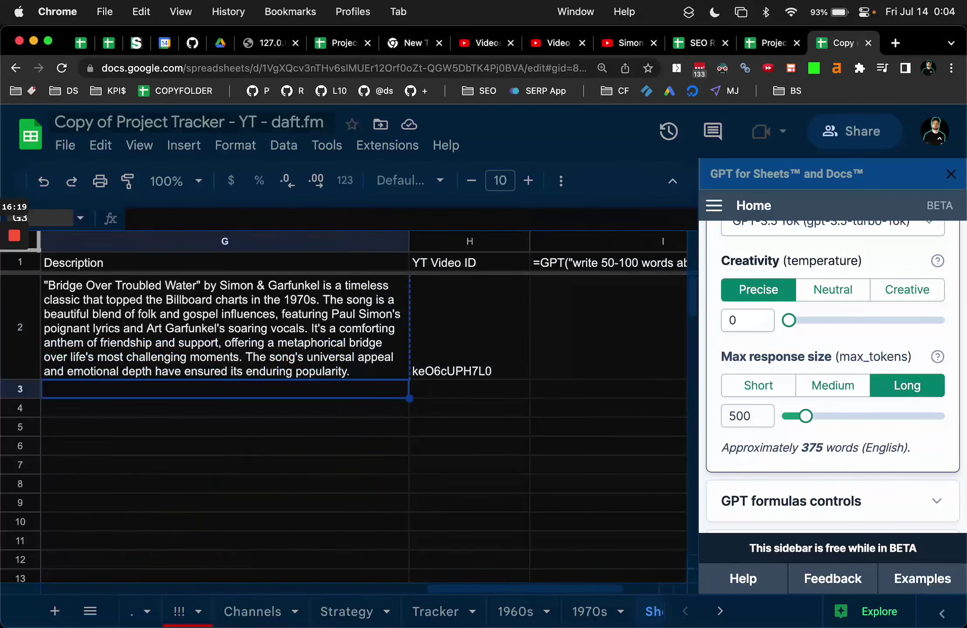
pyautogui.press('super+shift+Down')
pyautogui.press('super+v')
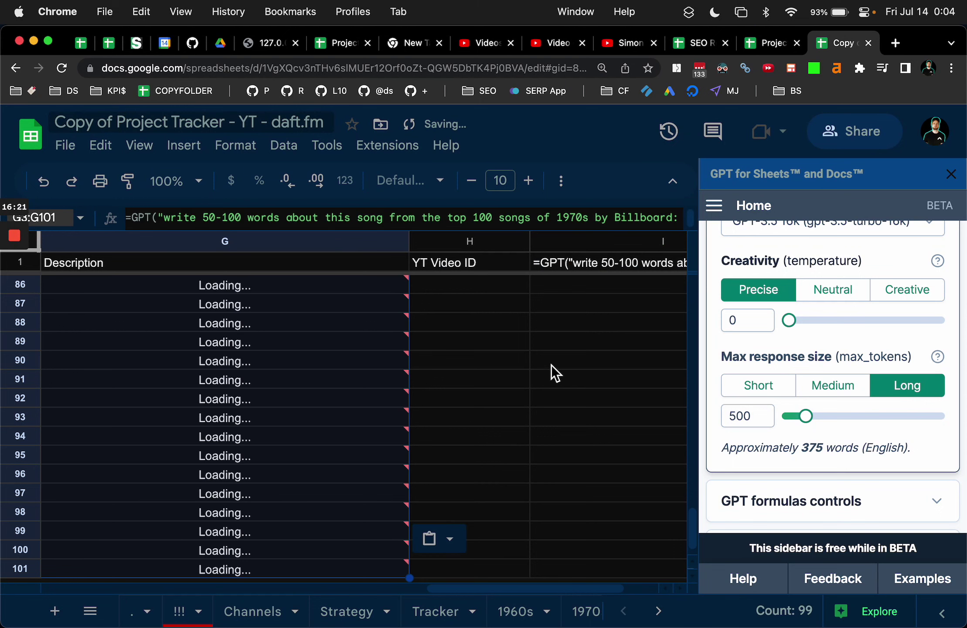
pyautogui.hscroll(-5, 512, 345)
pyautogui.moveTo(609, 288)
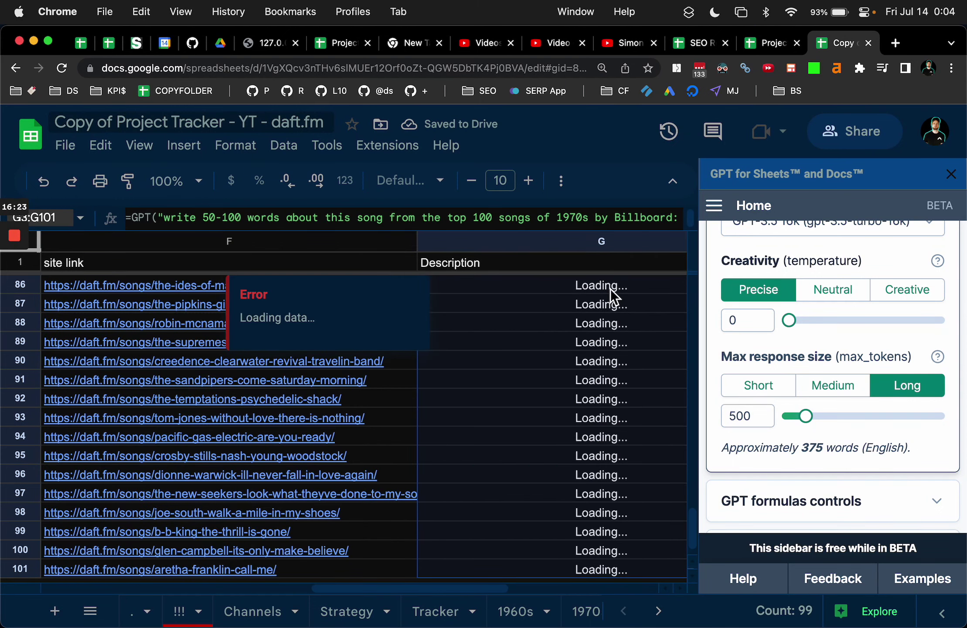
pyautogui.click(951, 176)
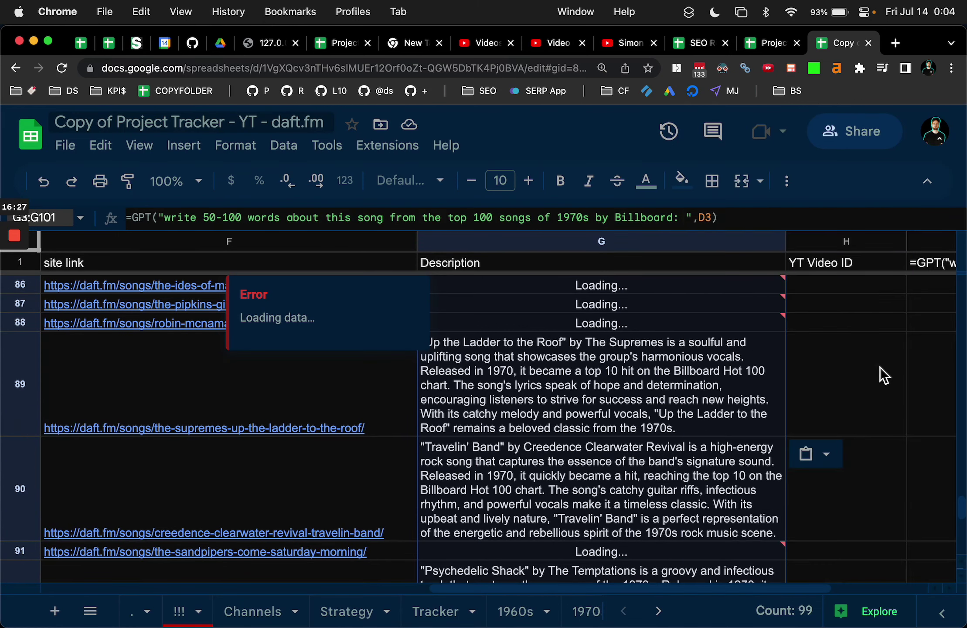
# - Resize the Description column wider and the site link column narrower
pyautogui.click(880, 367)
pyautogui.moveTo(787, 241); pyautogui.dragTo(754, 249)
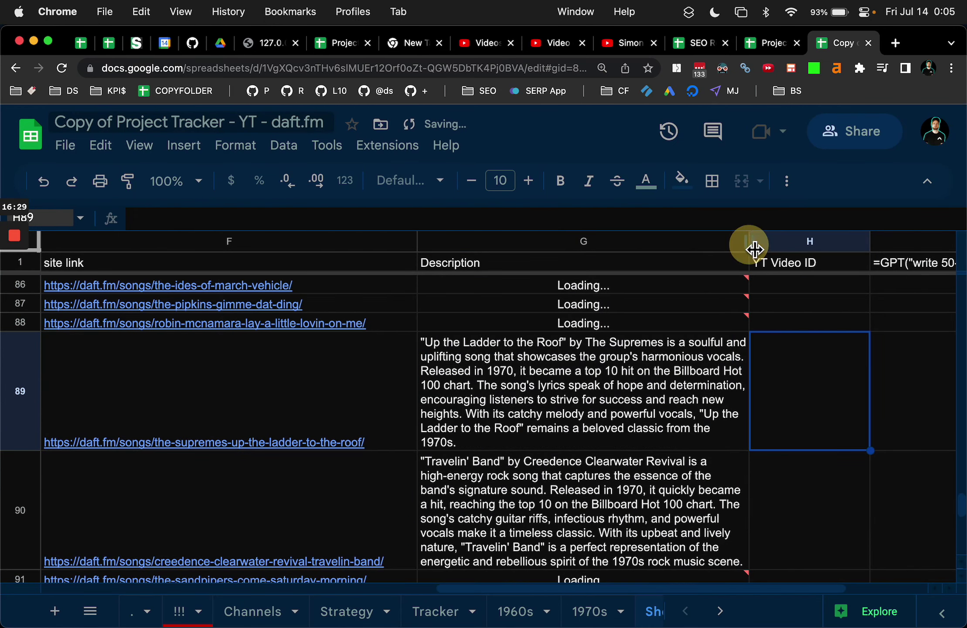
pyautogui.scroll(-5, 777, 344)
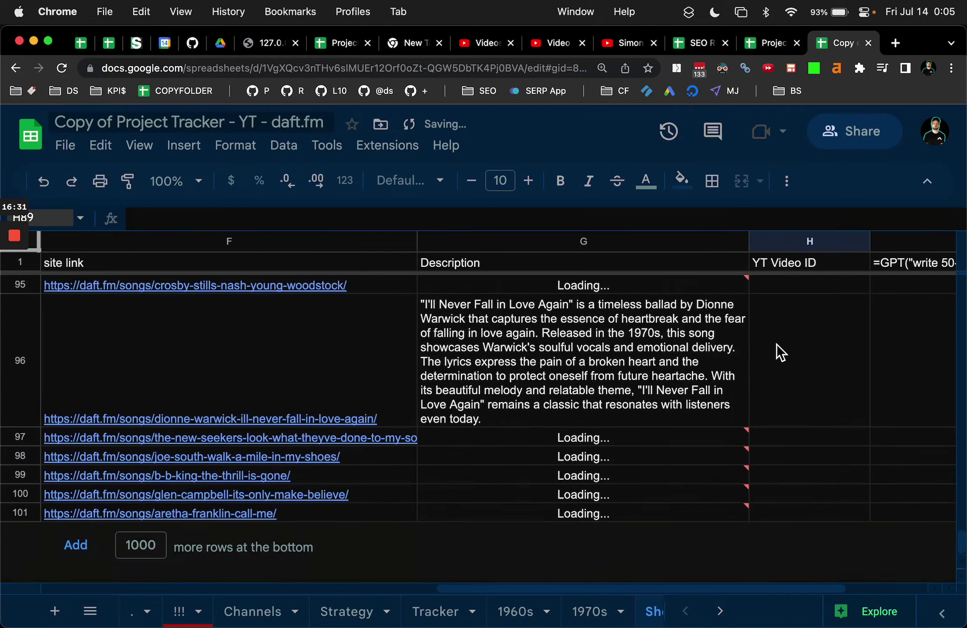
pyautogui.scroll(20, 777, 344)
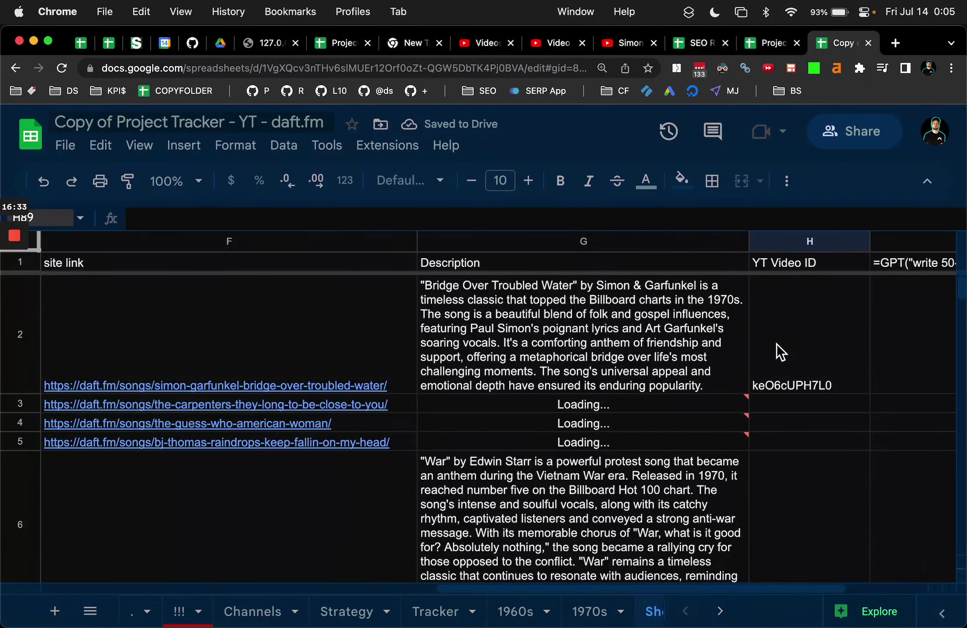
pyautogui.moveTo(748, 244); pyautogui.dragTo(816, 248)
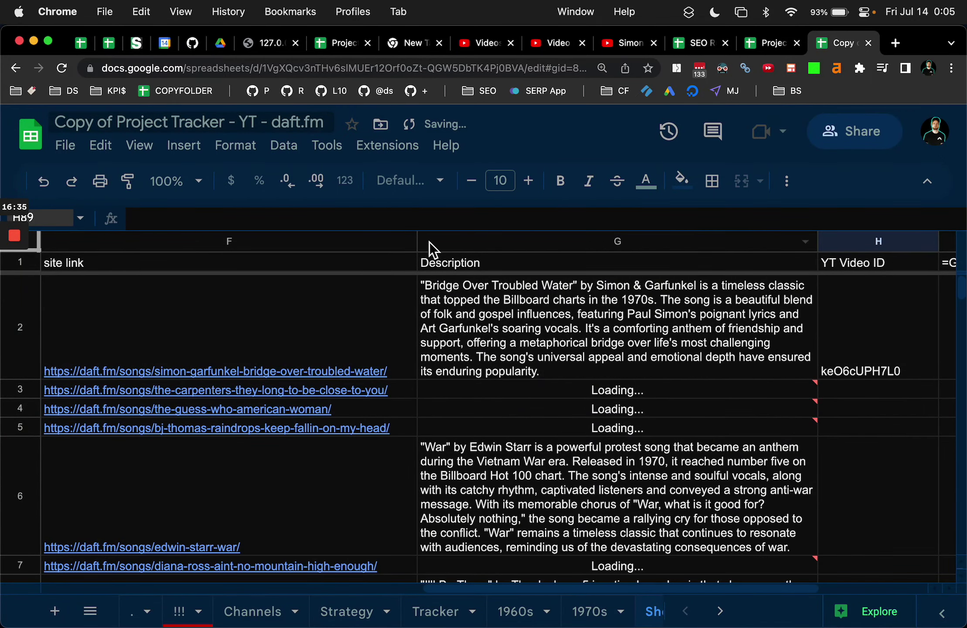
pyautogui.moveTo(417, 242); pyautogui.dragTo(369, 243)
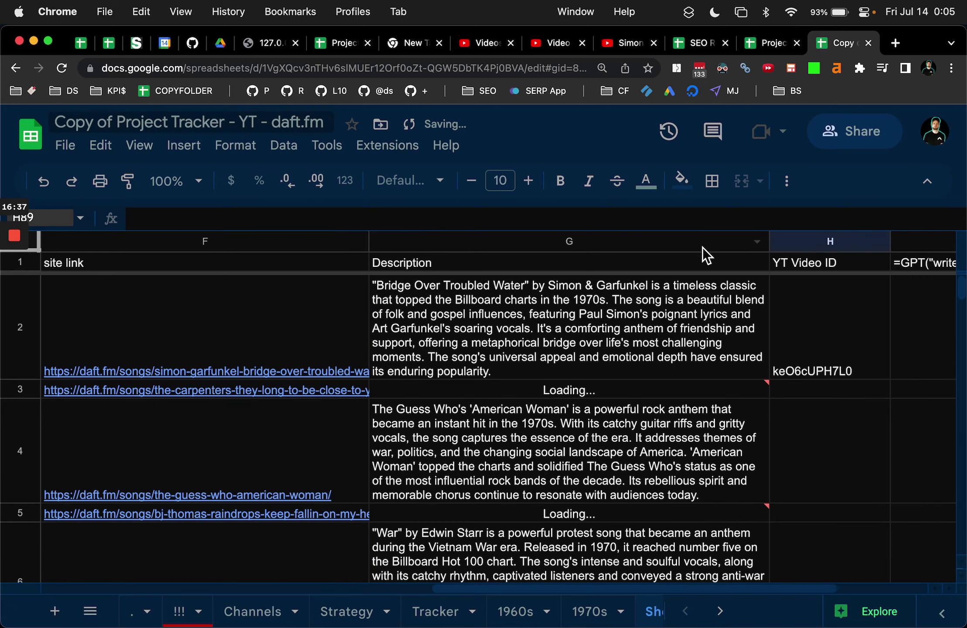
# - Set column G text wrapping to Clip and widen the Description column considerably
pyautogui.click(698, 245)
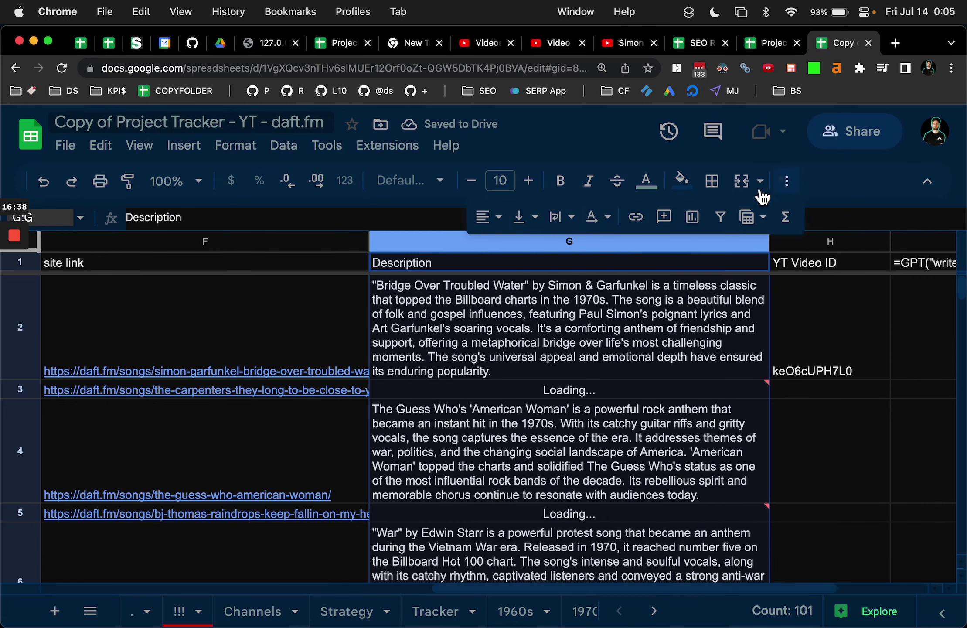
pyautogui.click(560, 217)
pyautogui.click(628, 255)
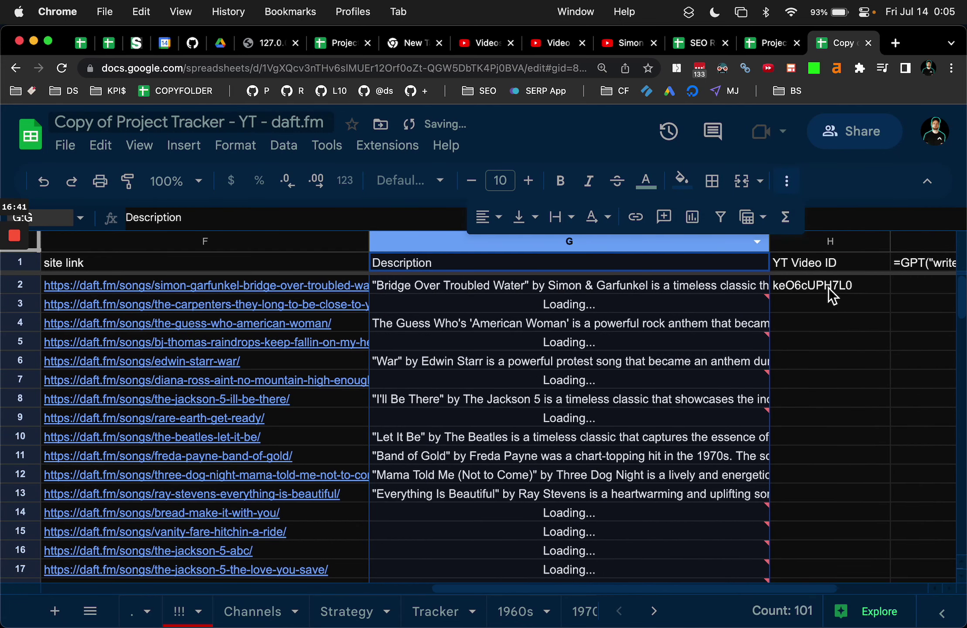
pyautogui.click(786, 180)
pyautogui.click(823, 303)
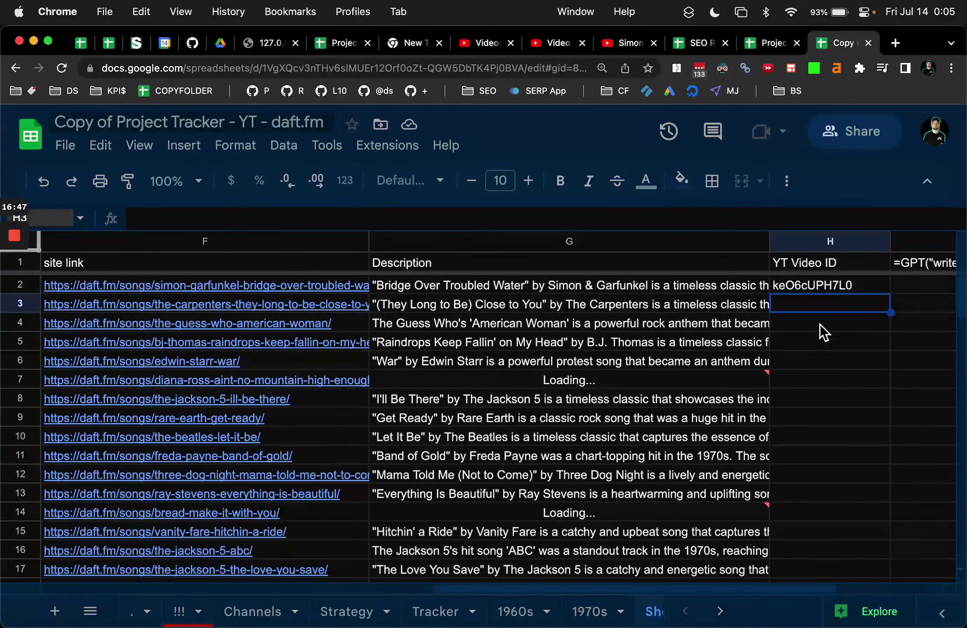
pyautogui.moveTo(771, 253); pyautogui.dragTo(900, 258)
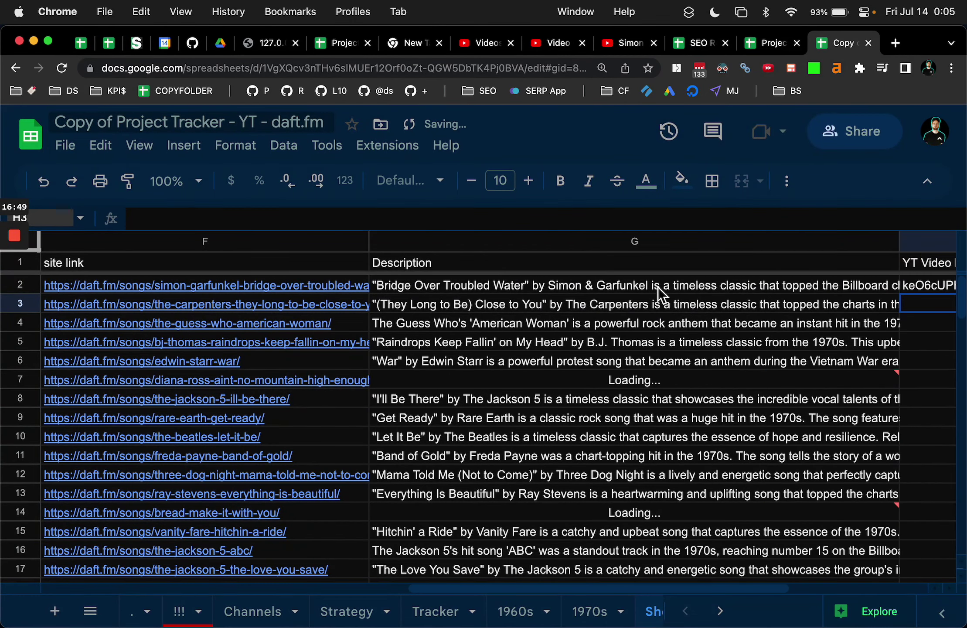
pyautogui.click(807, 286)
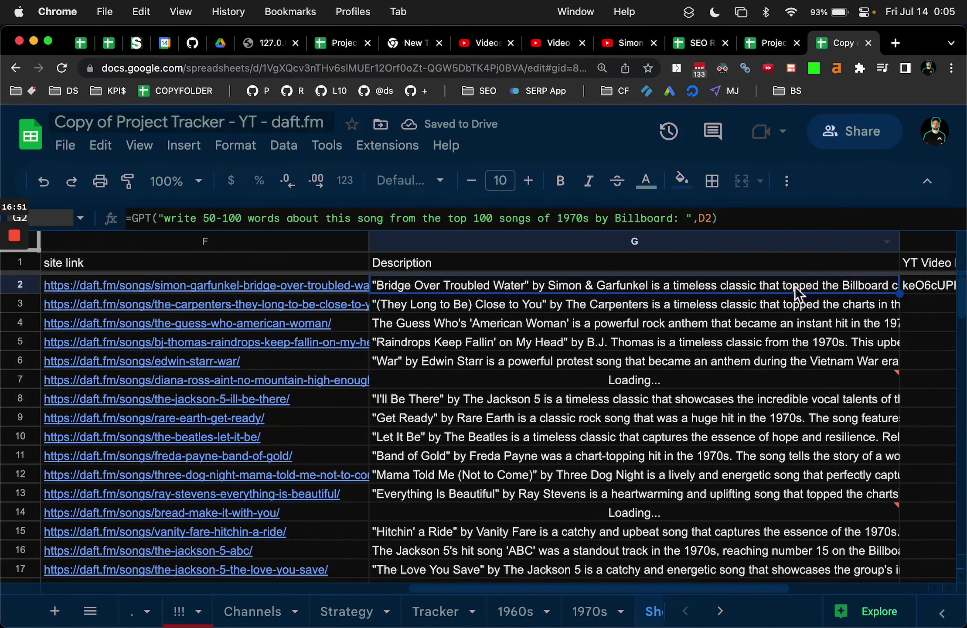
pyautogui.click(680, 241)
# - Wrap the Description column's text onto several lines and scroll through the results
pyautogui.click(776, 188)
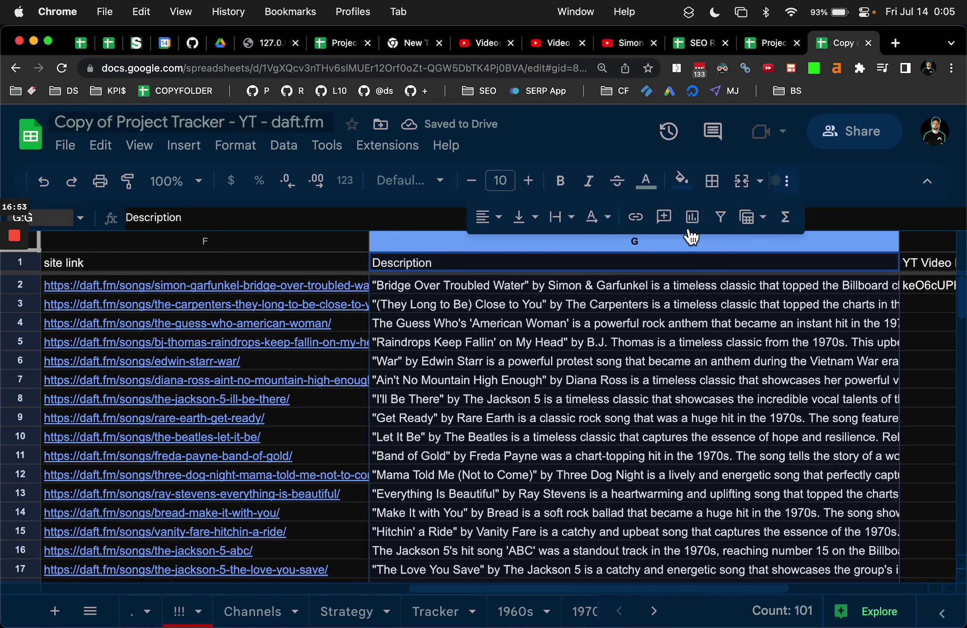
pyautogui.click(562, 220)
pyautogui.click(594, 250)
pyautogui.click(901, 332)
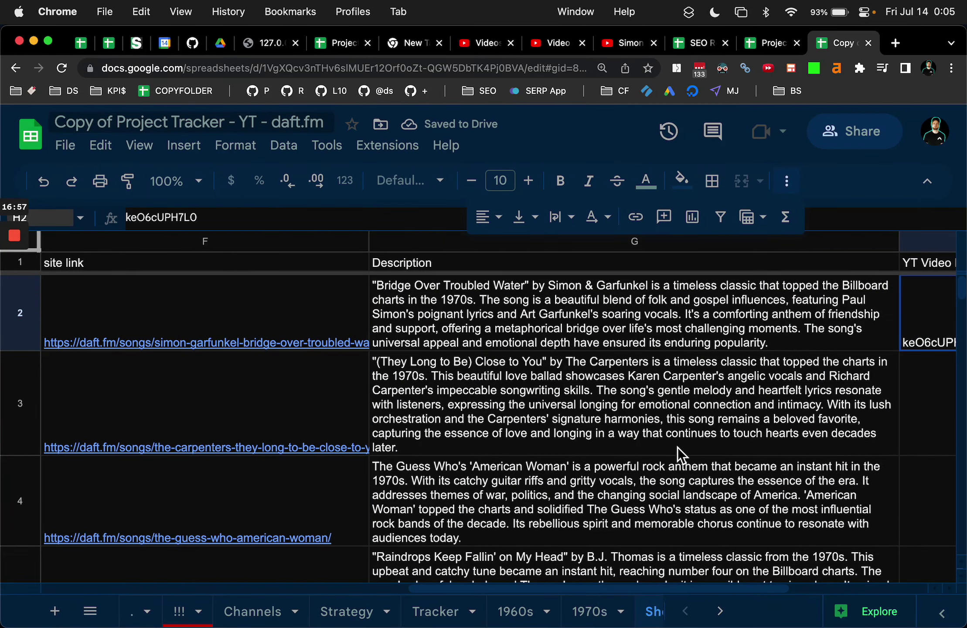
pyautogui.scroll(-5, 678, 447)
pyautogui.scroll(-5, 677, 447)
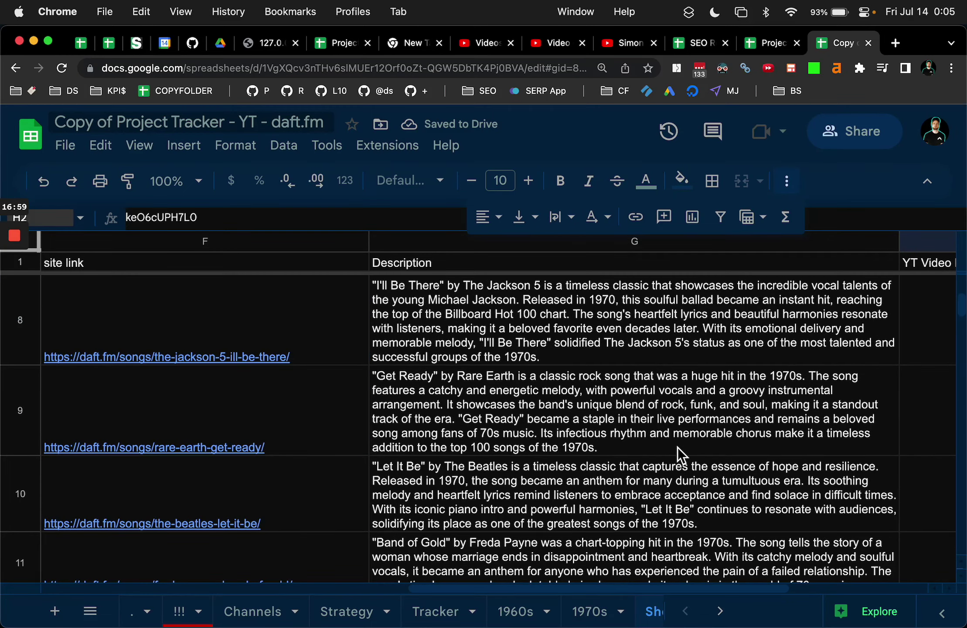
pyautogui.scroll(-5, 633, 453)
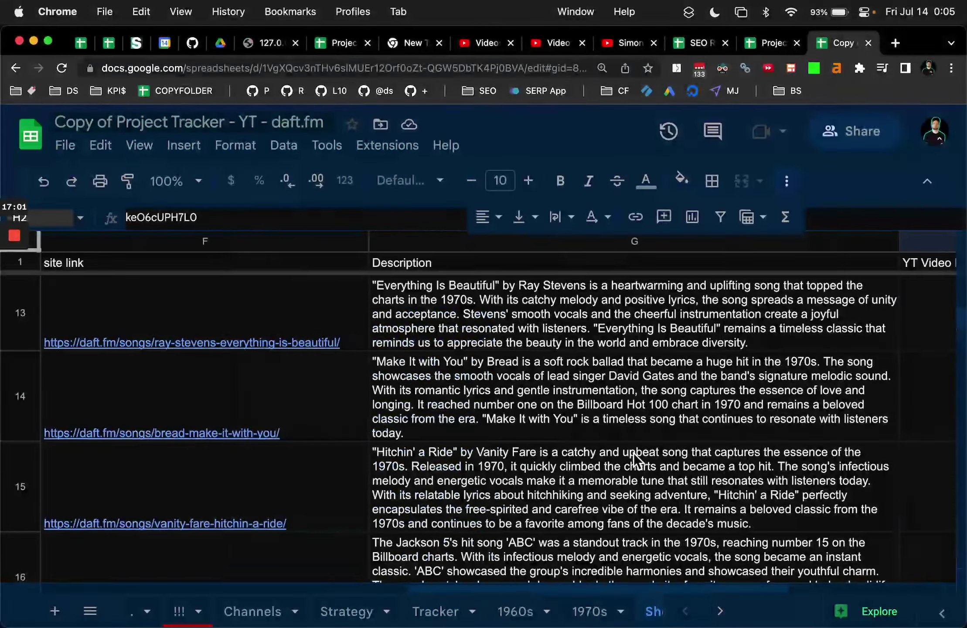
pyautogui.scroll(-5, 633, 455)
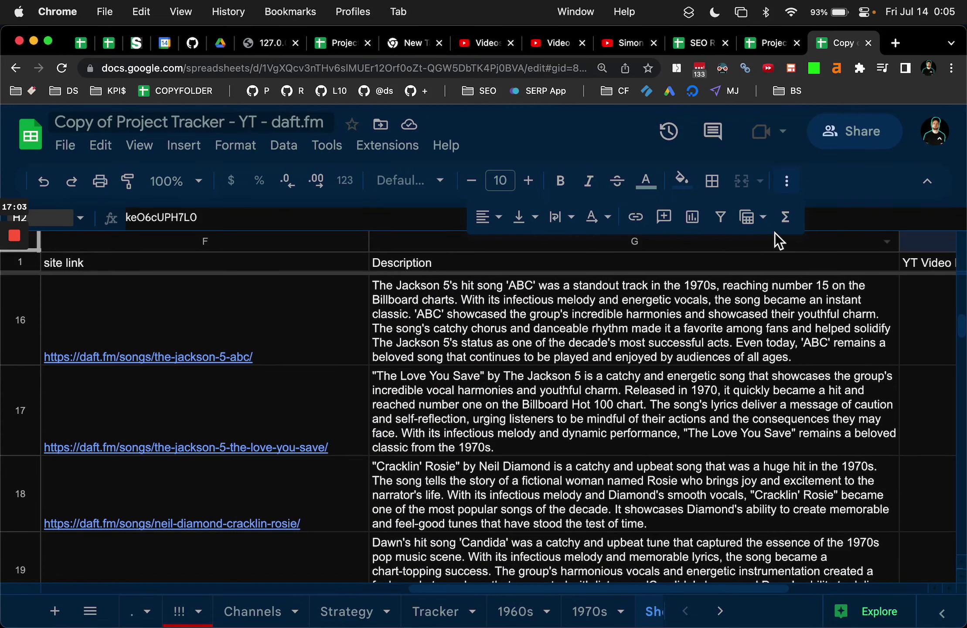
pyautogui.click(787, 182)
pyautogui.scroll(15, 830, 225)
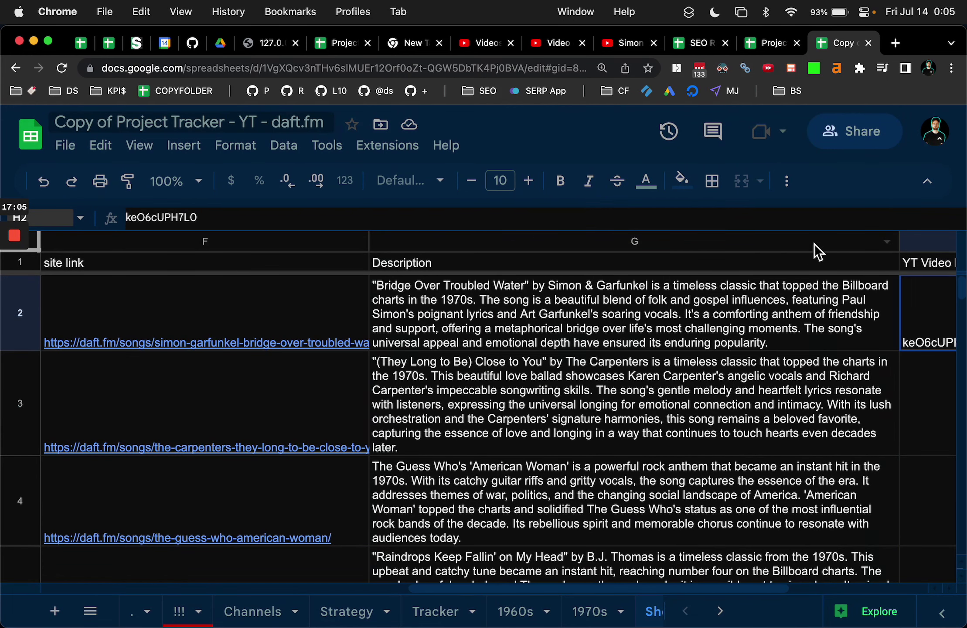
# - Clip column G back to single lines, narrow it, and open G2's formula for editing
pyautogui.click(813, 244)
pyautogui.click(786, 181)
pyautogui.click(562, 217)
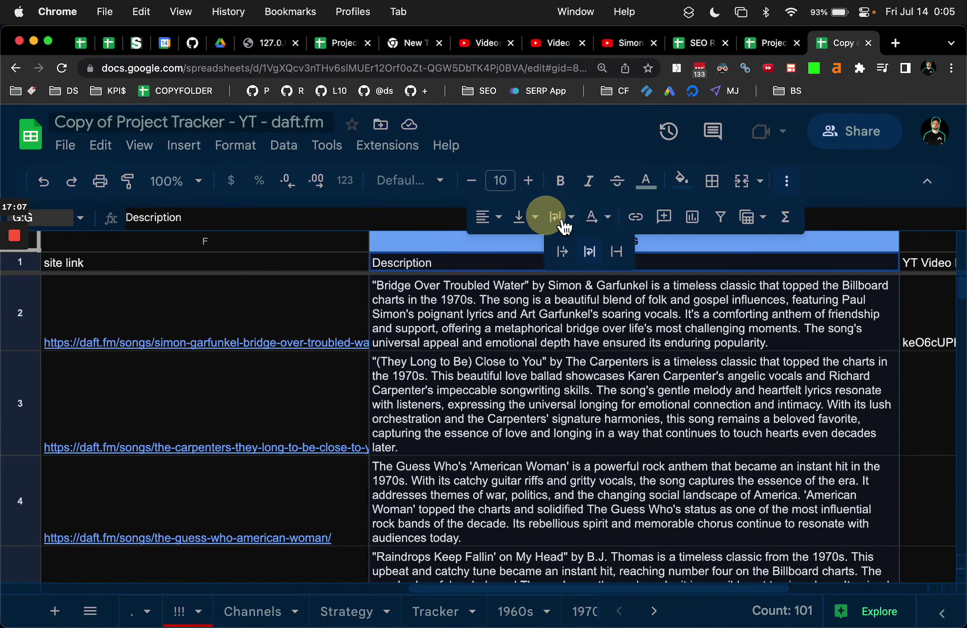
pyautogui.click(617, 251)
pyautogui.click(786, 181)
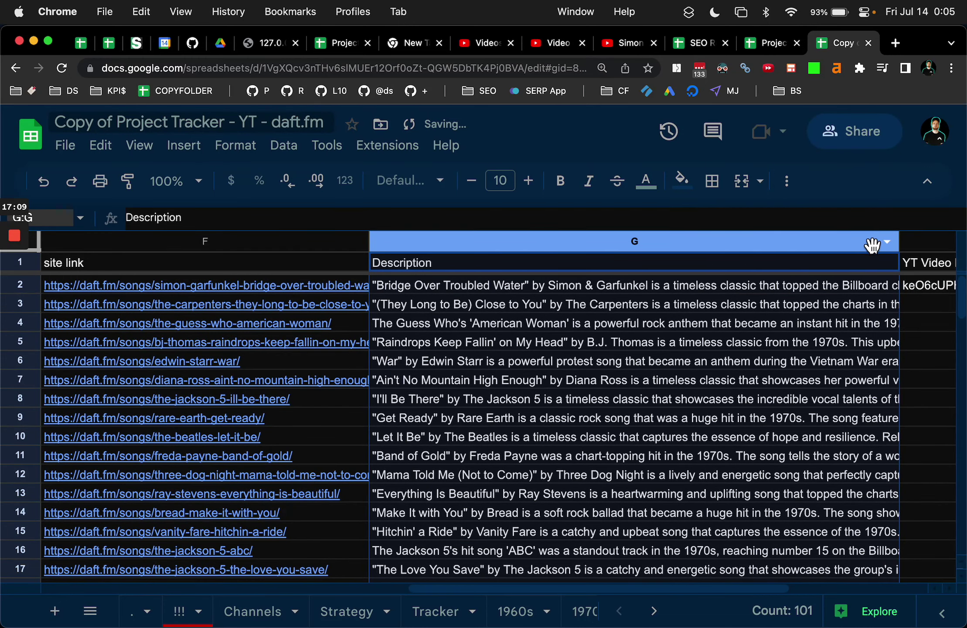
pyautogui.moveTo(899, 244); pyautogui.dragTo(551, 255)
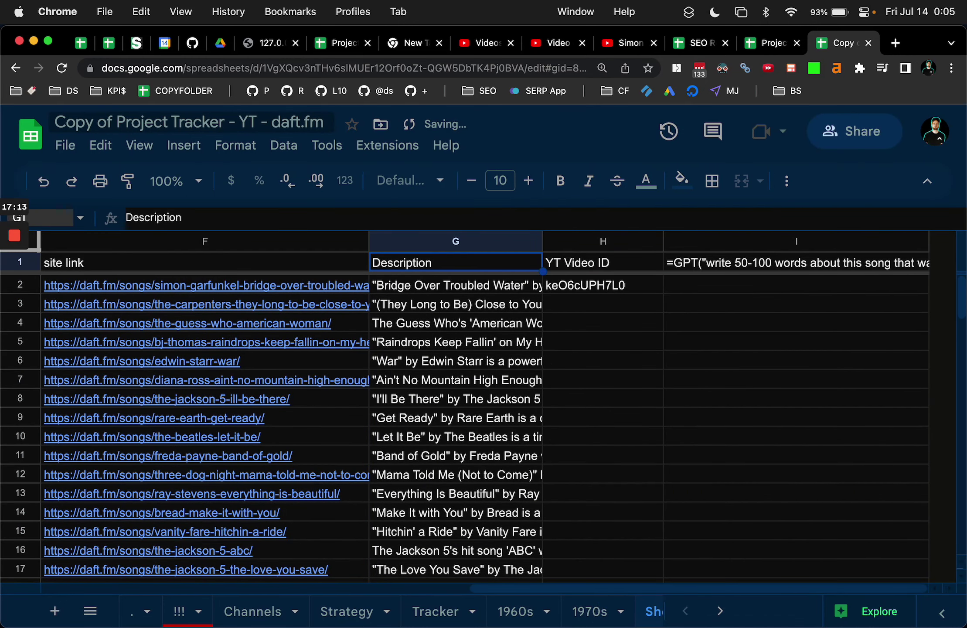
pyautogui.press('Down')
pyautogui.press('Return')
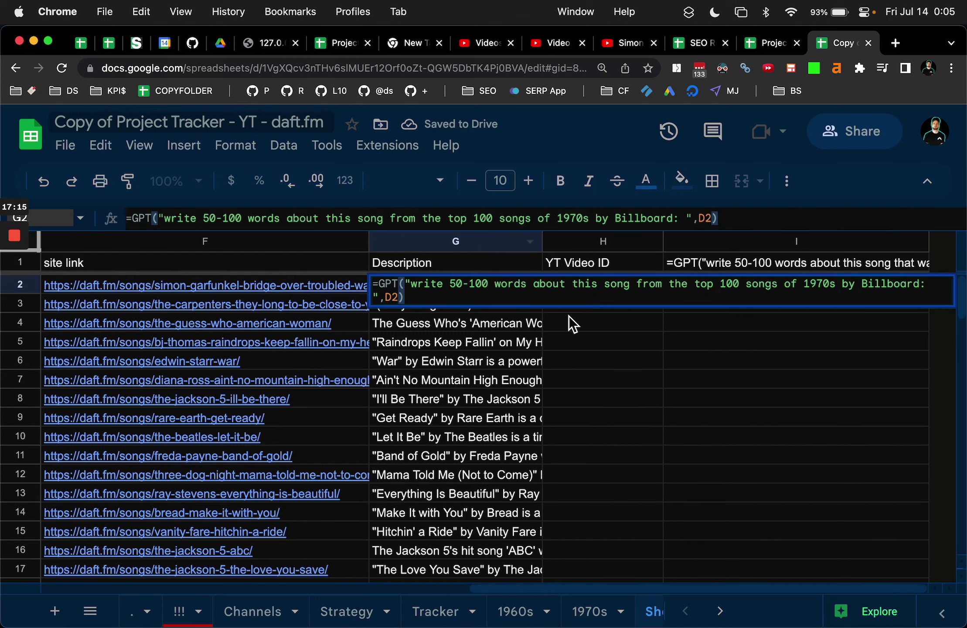
# - Append '. Dont make a generic description. Write somet unique things about it' after 'Billboard' in G2's prompt
pyautogui.click(918, 286)
pyautogui.write('. Dont mak')
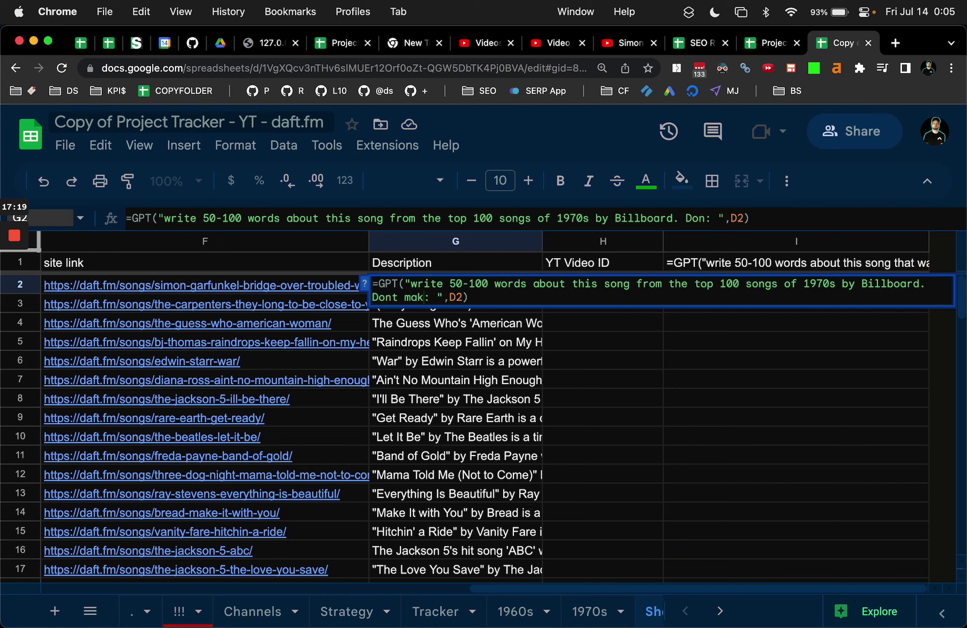
pyautogui.write('e a generic descrip')
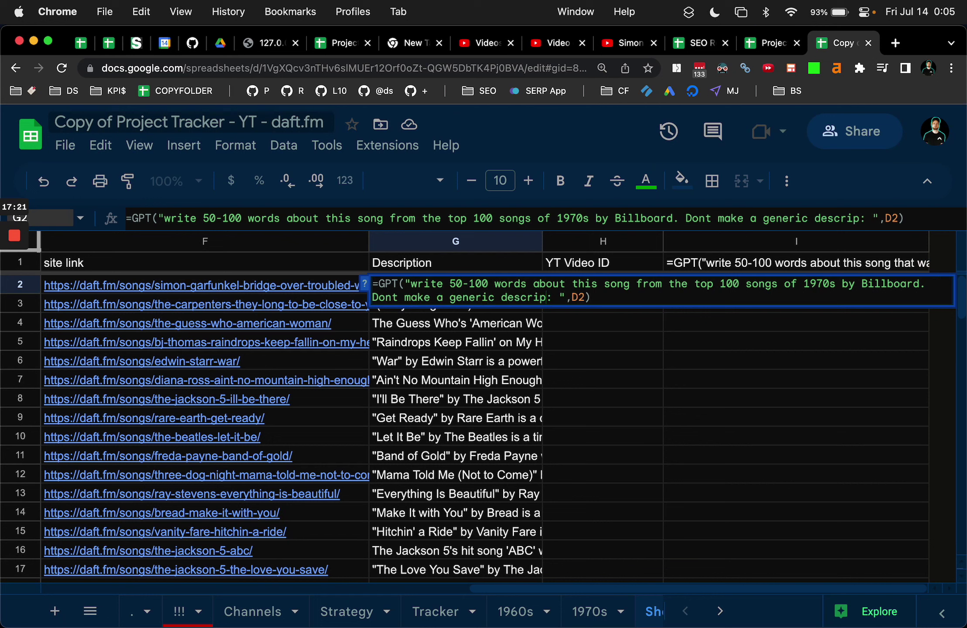
pyautogui.write('tion')
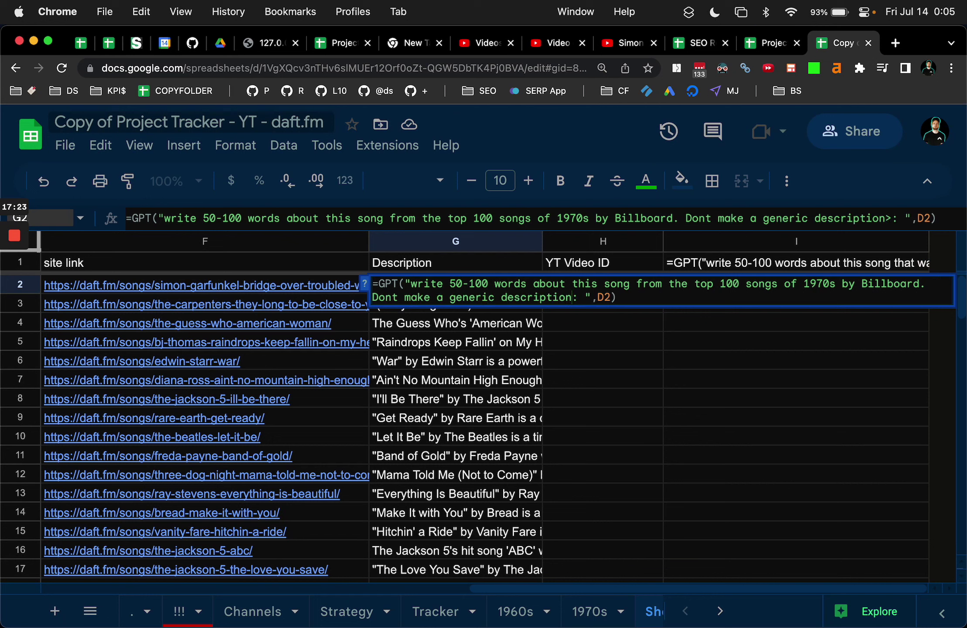
pyautogui.write('. Wri')
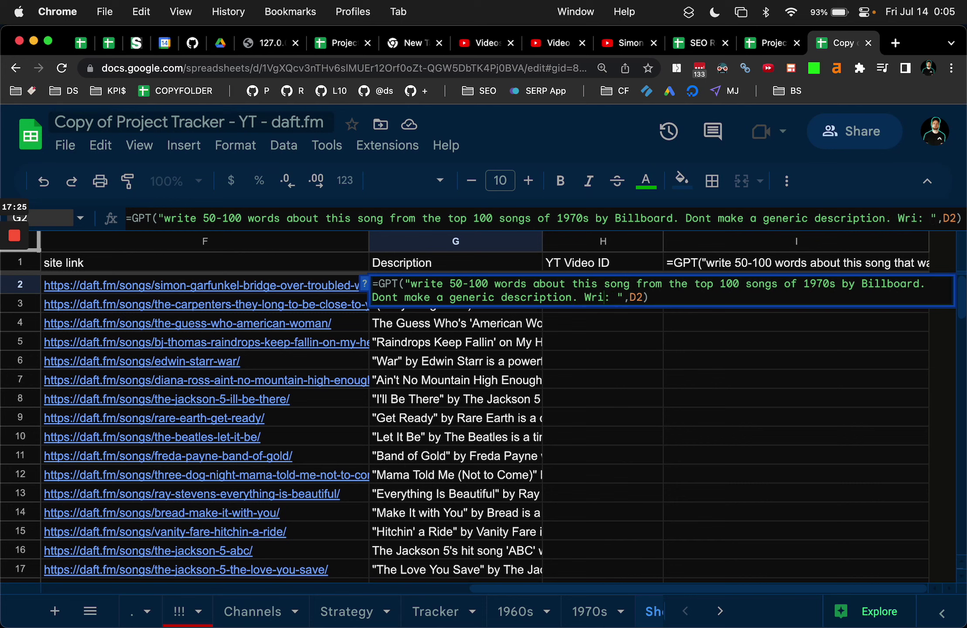
pyautogui.write('te somet')
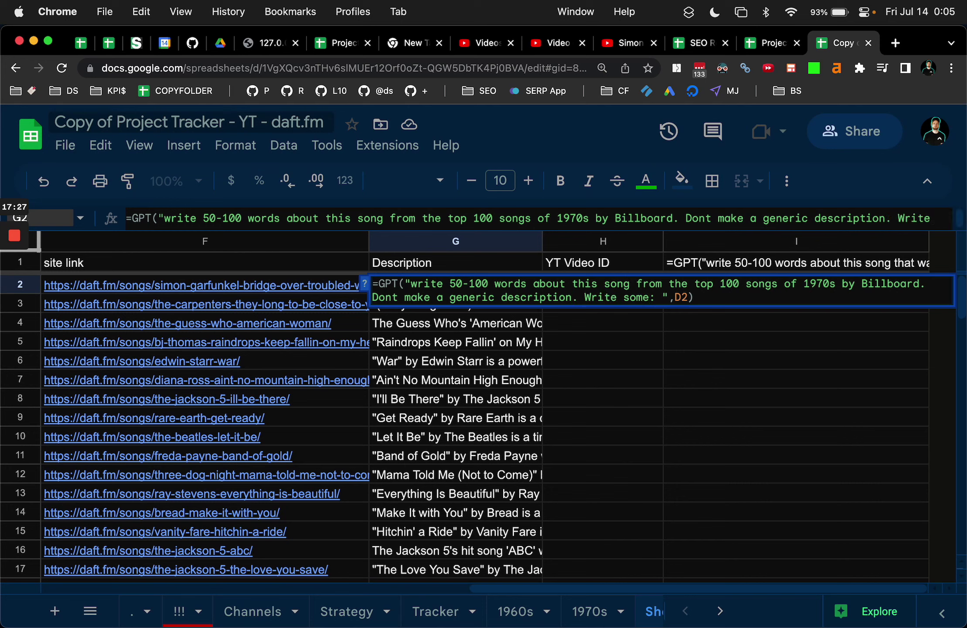
pyautogui.write(' unique things about')
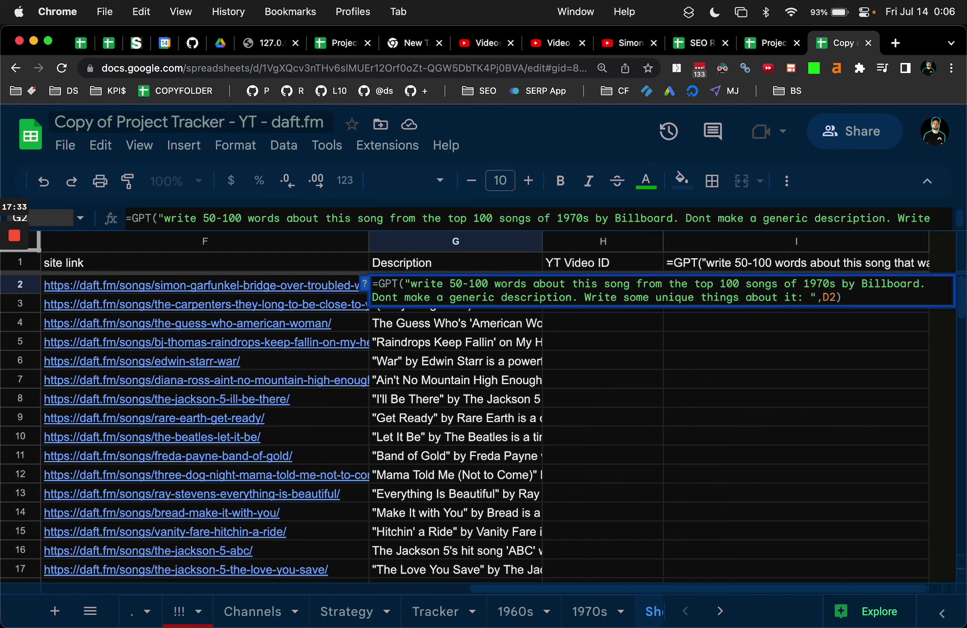
pyautogui.write('it')
pyautogui.press('Return')
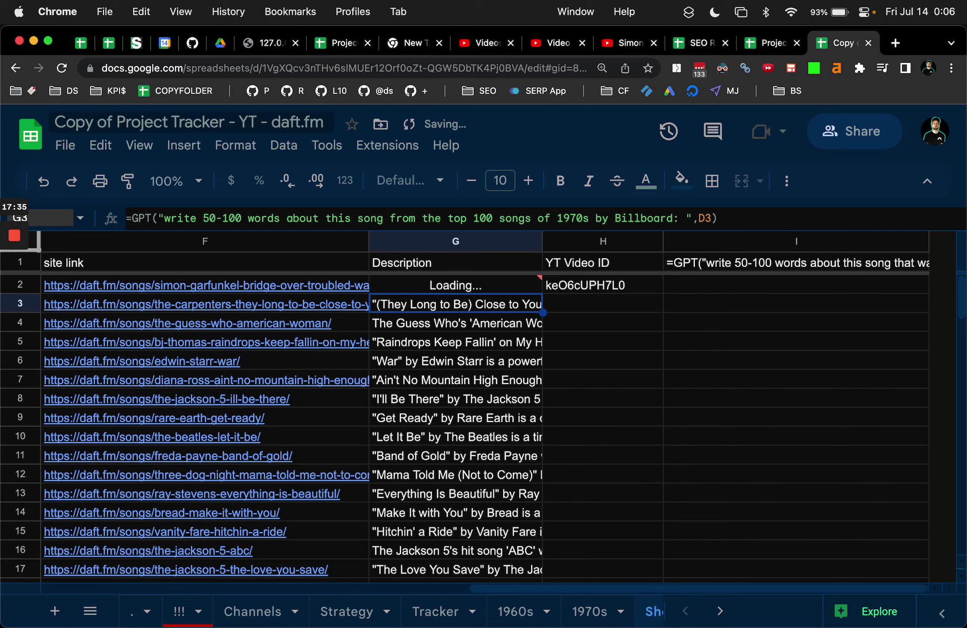
# - Widen the Description column to show more of G2's regenerated write-up
pyautogui.moveTo(542, 241); pyautogui.dragTo(749, 241)
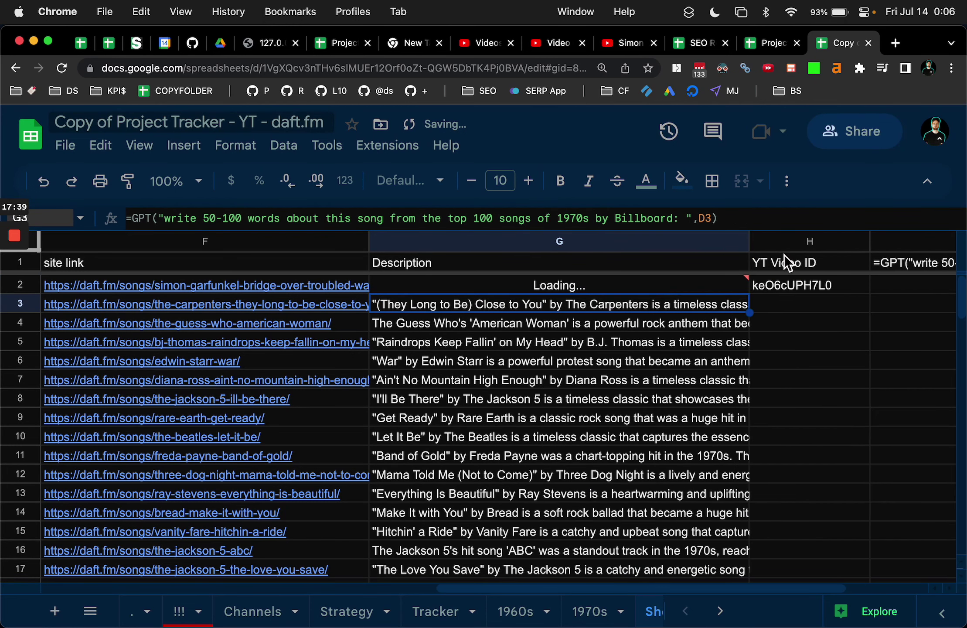
pyautogui.click(671, 287)
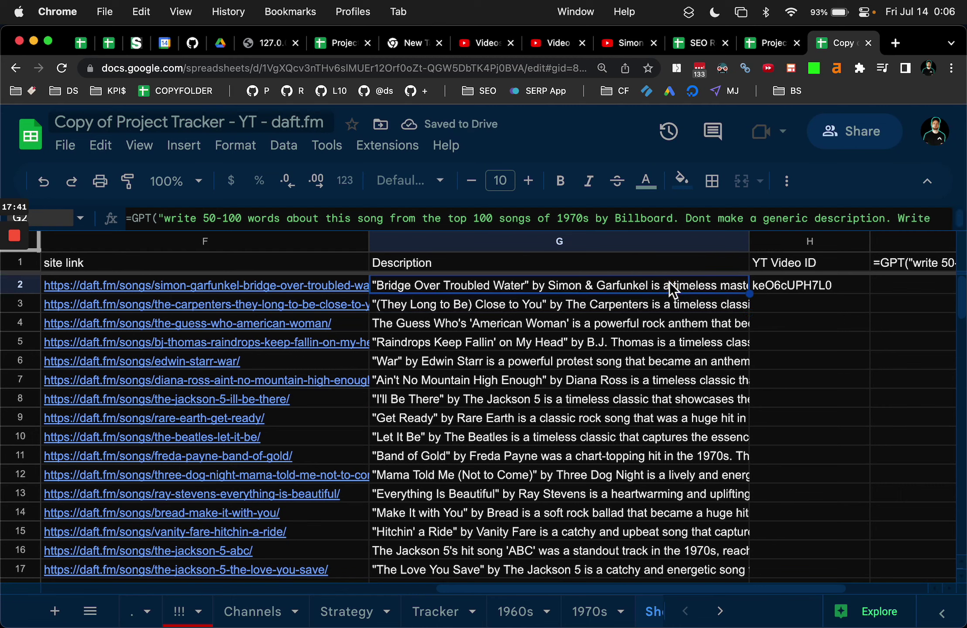
pyautogui.moveTo(751, 252); pyautogui.dragTo(884, 248)
# - Replace G2's unique-things sentence with 'Don't start with a normal intro. Just give interesting facts about the song, lyrics,'
pyautogui.doubleClick(661, 288)
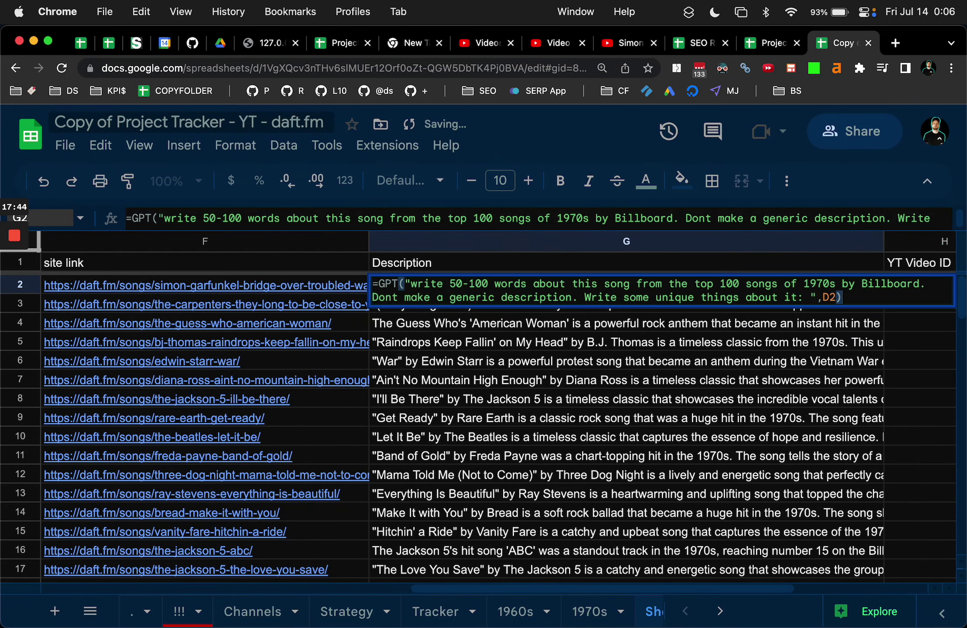
pyautogui.click(795, 299)
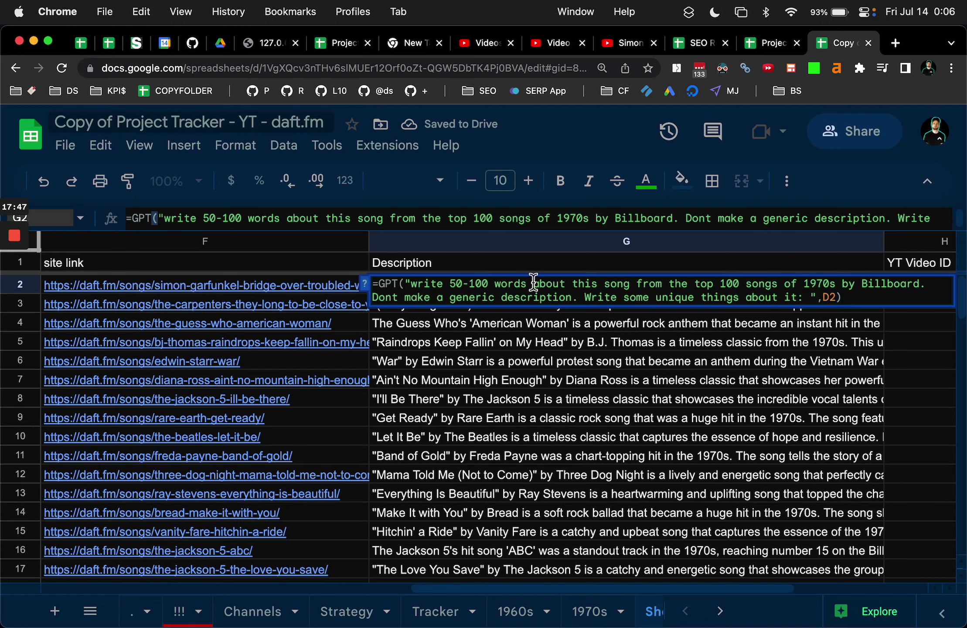
pyautogui.click(588, 299)
pyautogui.write("Don't star")
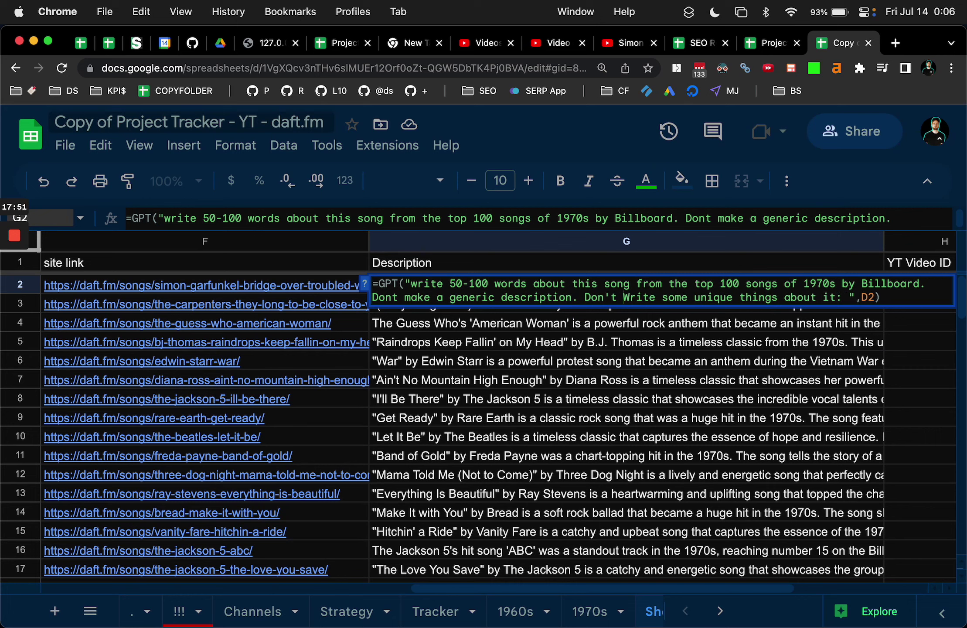
pyautogui.write('t with a normal intro. ')
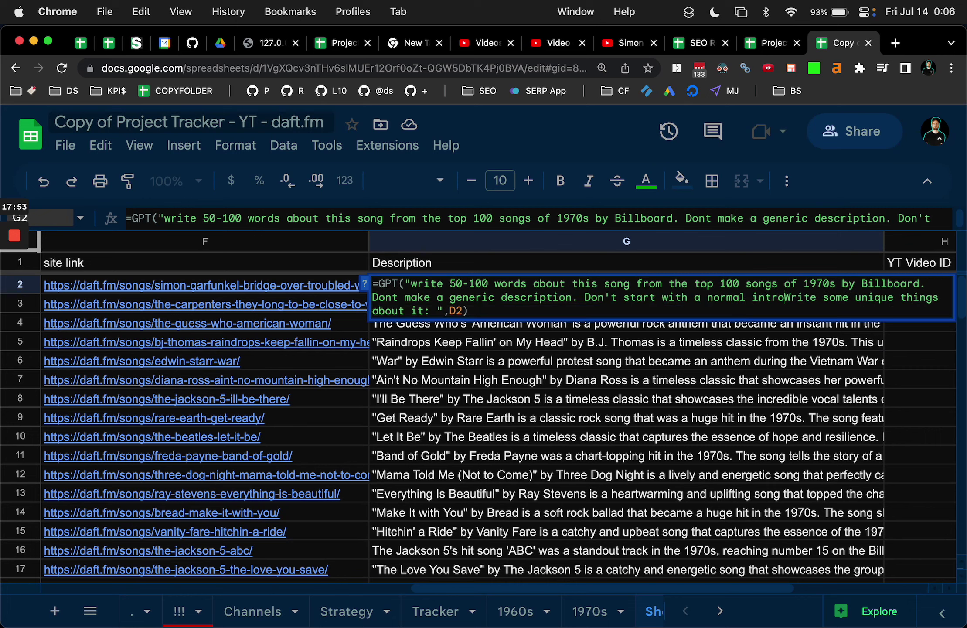
pyautogui.write('Just give inter')
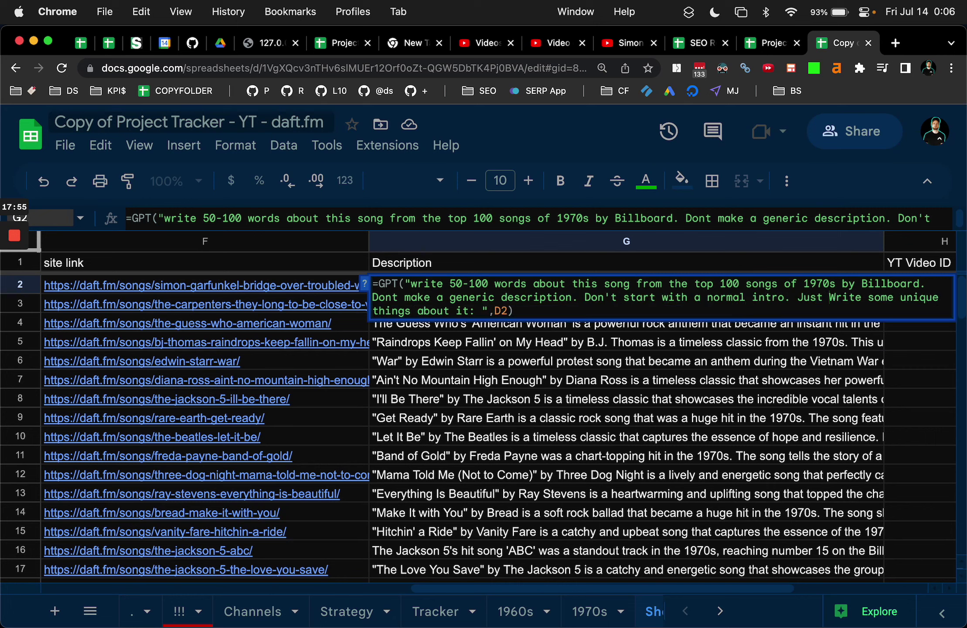
pyautogui.write('esting facts ')
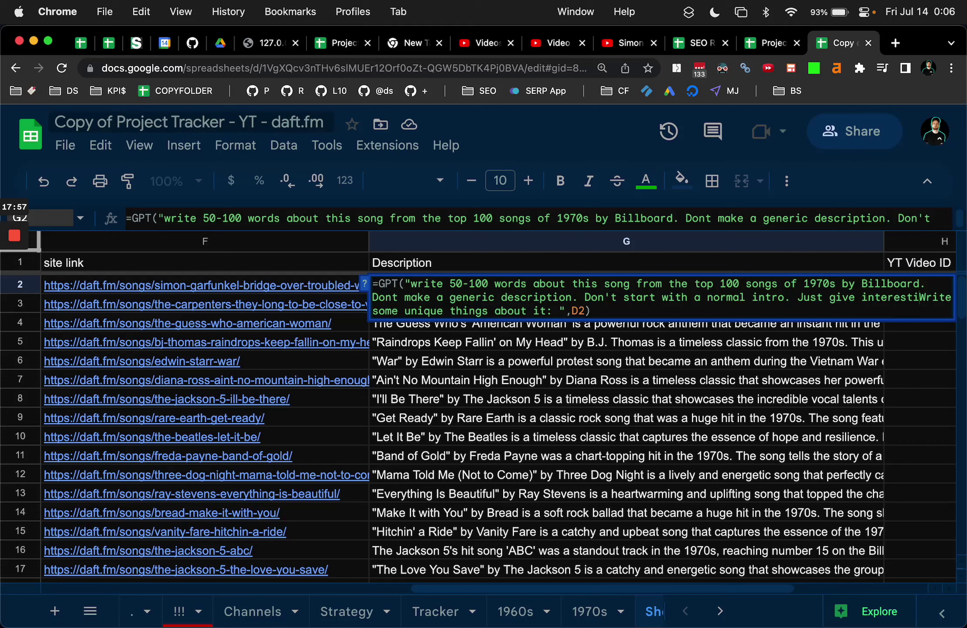
pyautogui.write('about the song, lyric')
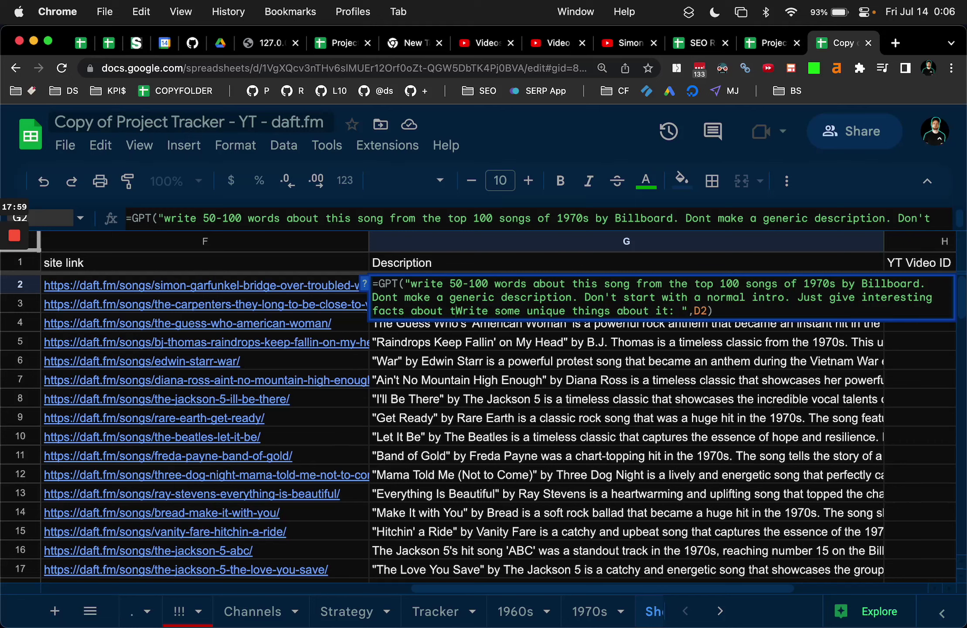
pyautogui.write('s, ')
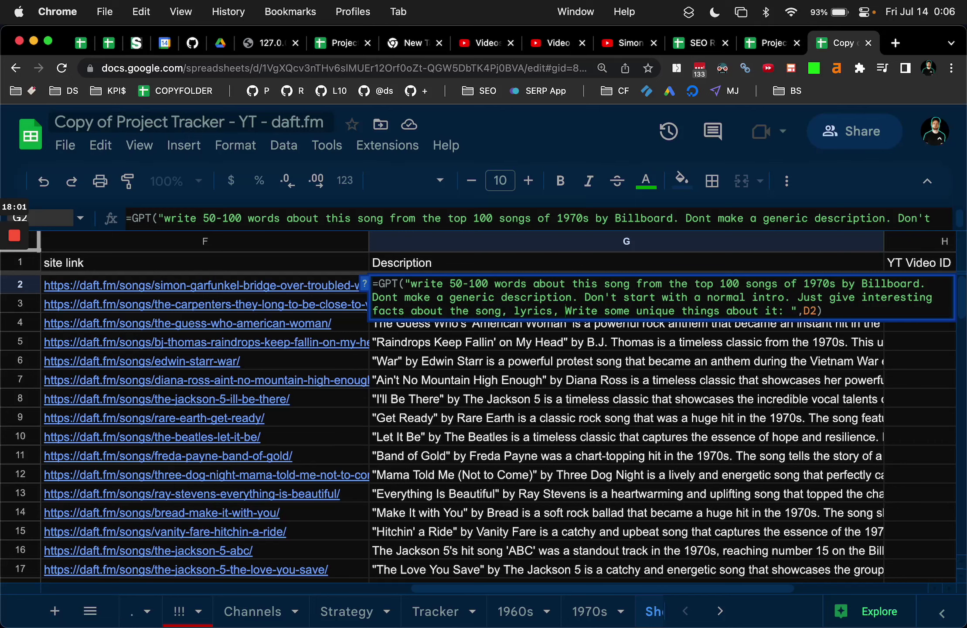
pyautogui.write('etc.')
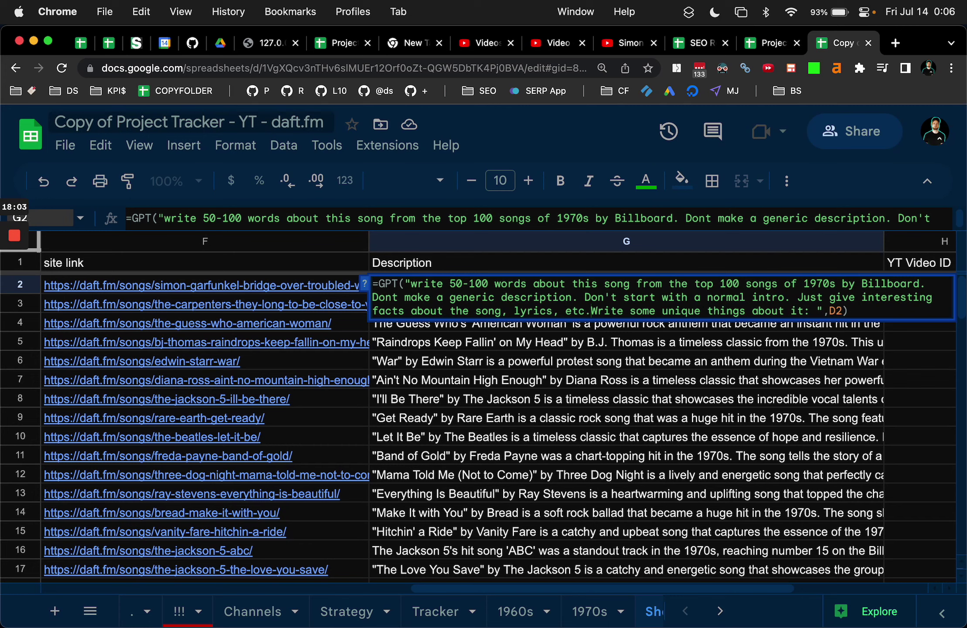
pyautogui.hotkey('alt', 'shift', 'Right')
pyautogui.hotkey('alt', 'shift', 'Right')
pyautogui.hotkey('alt', 'shift', 'Right')
pyautogui.hotkey('alt', 'shift', 'Right')
pyautogui.hotkey('alt', 'shift', 'Right')
pyautogui.hotkey('alt', 'shift', 'Right')
pyautogui.press('BackSpace')
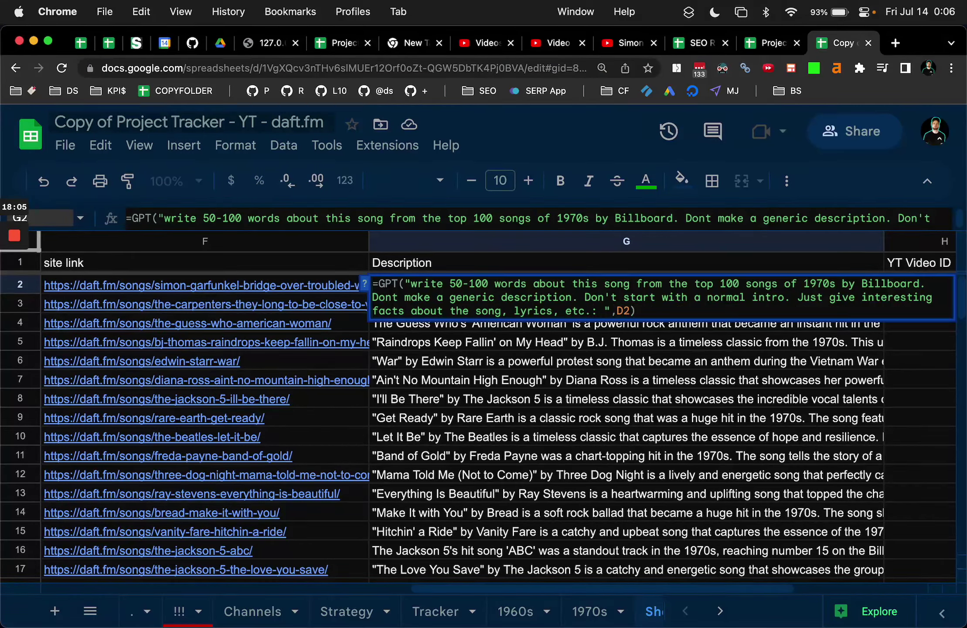
pyautogui.press('Return')
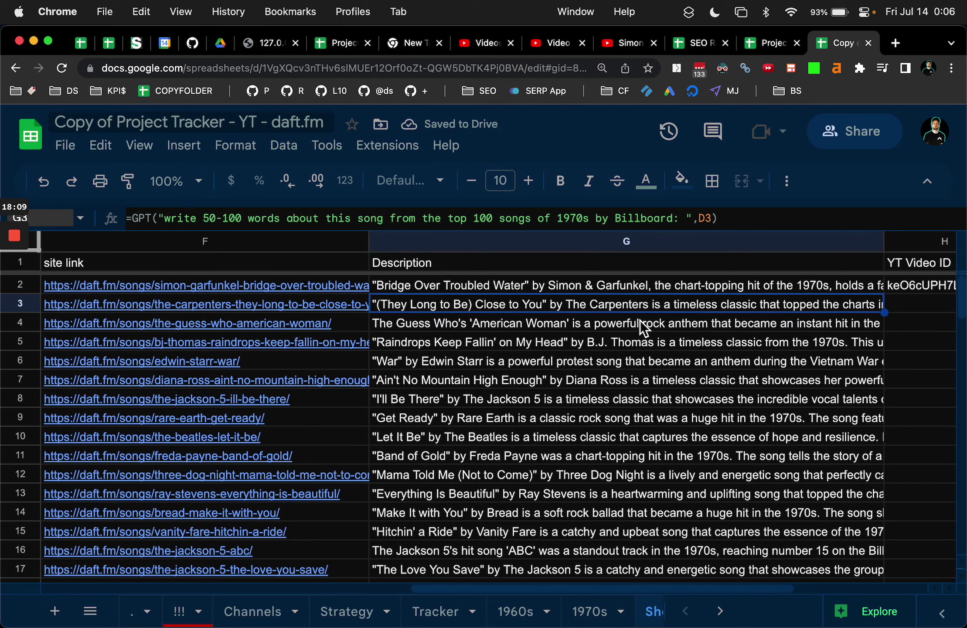
# - Set text wrapping to Wrap for the whole Description column G
pyautogui.click(621, 285)
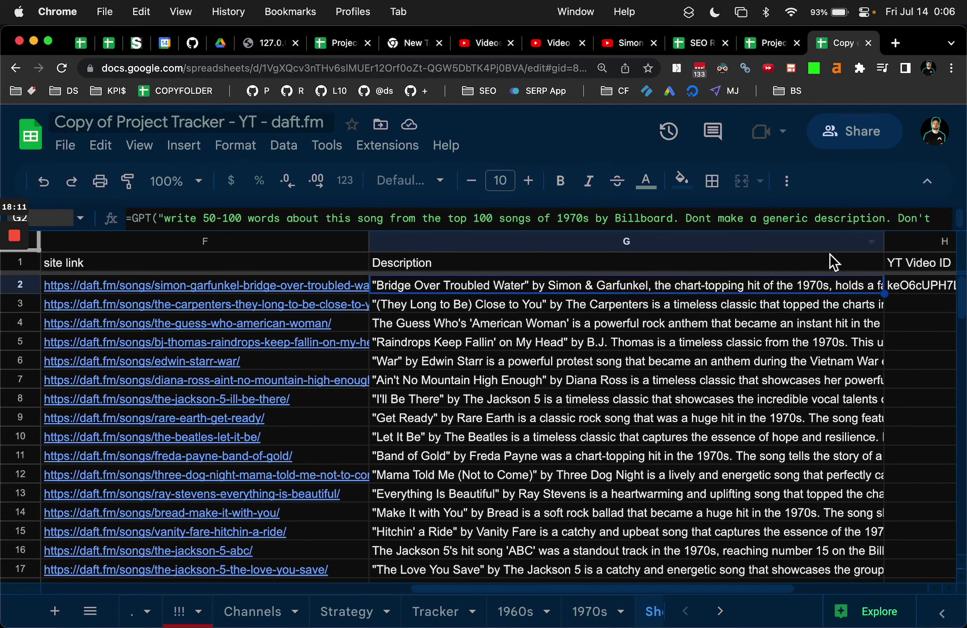
pyautogui.click(804, 245)
pyautogui.click(786, 180)
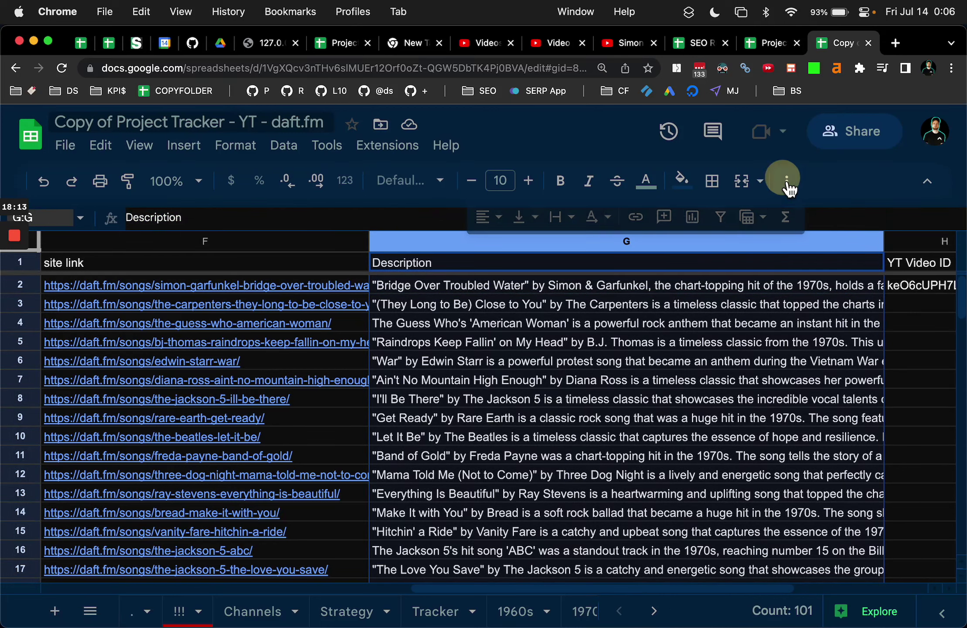
pyautogui.click(561, 216)
pyautogui.click(593, 254)
pyautogui.click(911, 303)
pyautogui.click(820, 312)
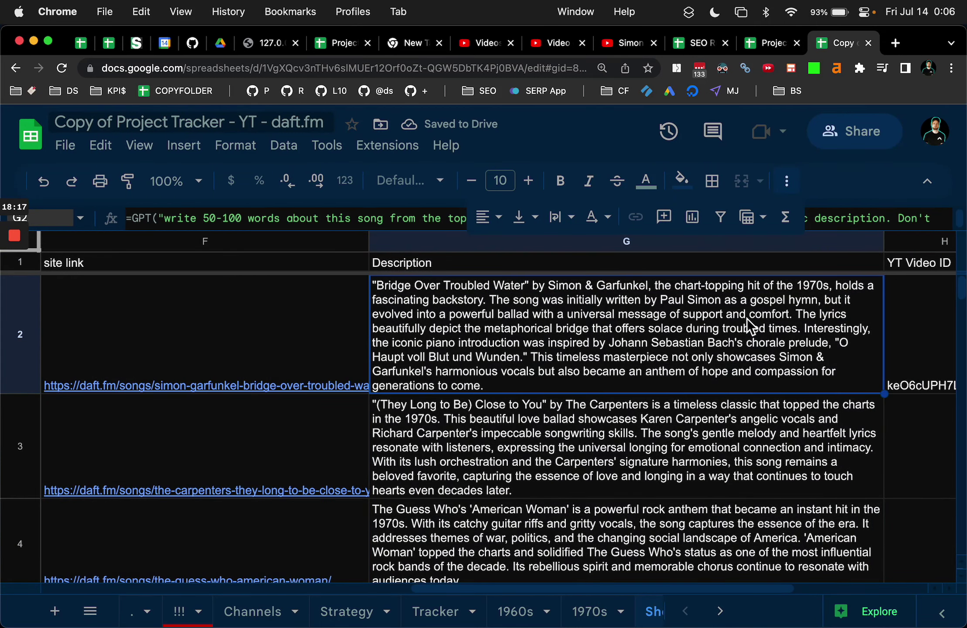
# - Fill G2's revised prompt formula down through G3:G101
pyautogui.click(687, 428)
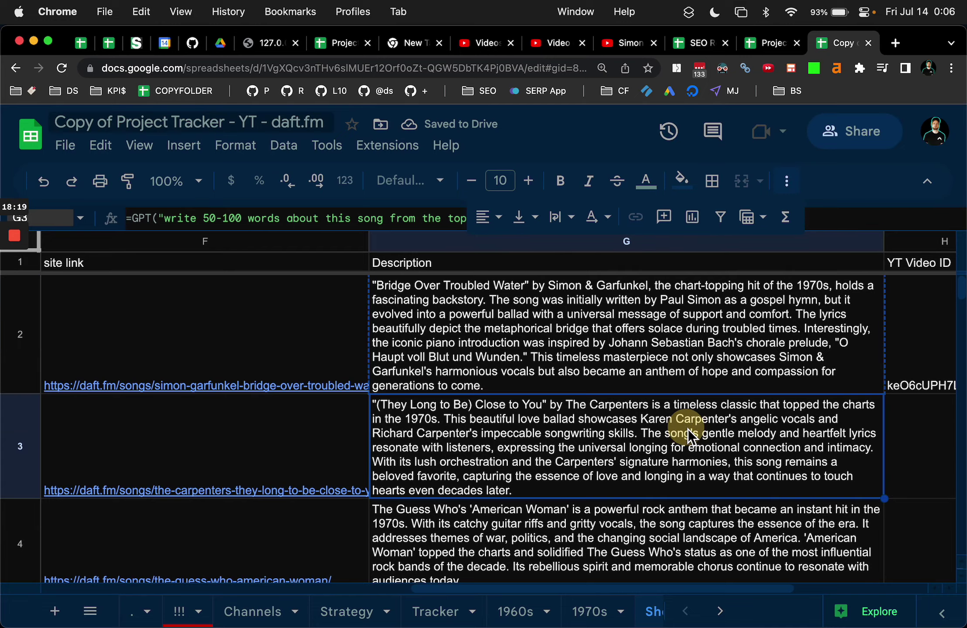
pyautogui.scroll(-15, 687, 428)
pyautogui.scroll(-20, 687, 428)
pyautogui.keyDown('shift'); pyautogui.click(691, 491); pyautogui.keyUp('shift')
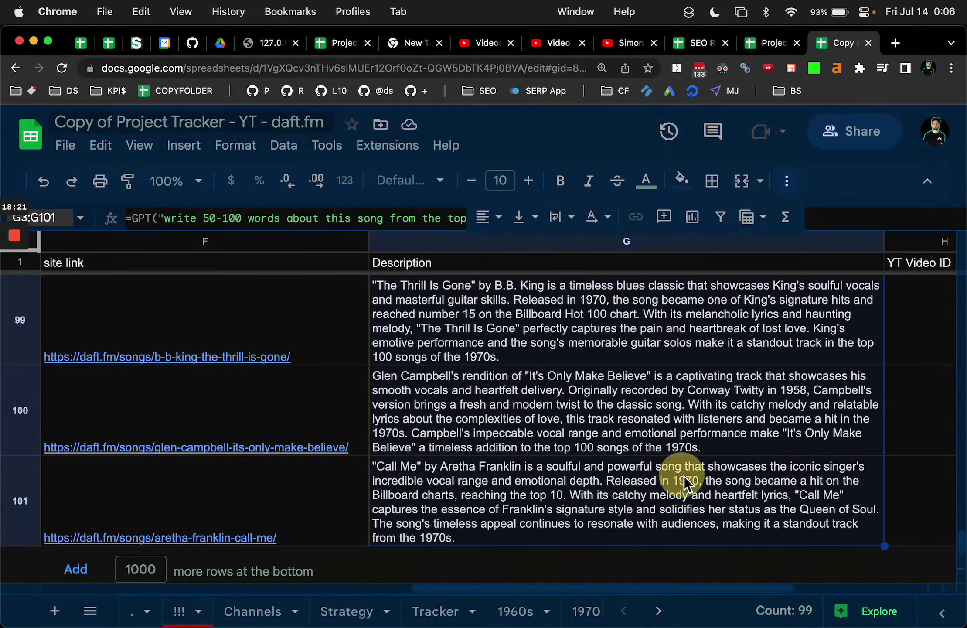
pyautogui.hotkey('ctrl', 'v')
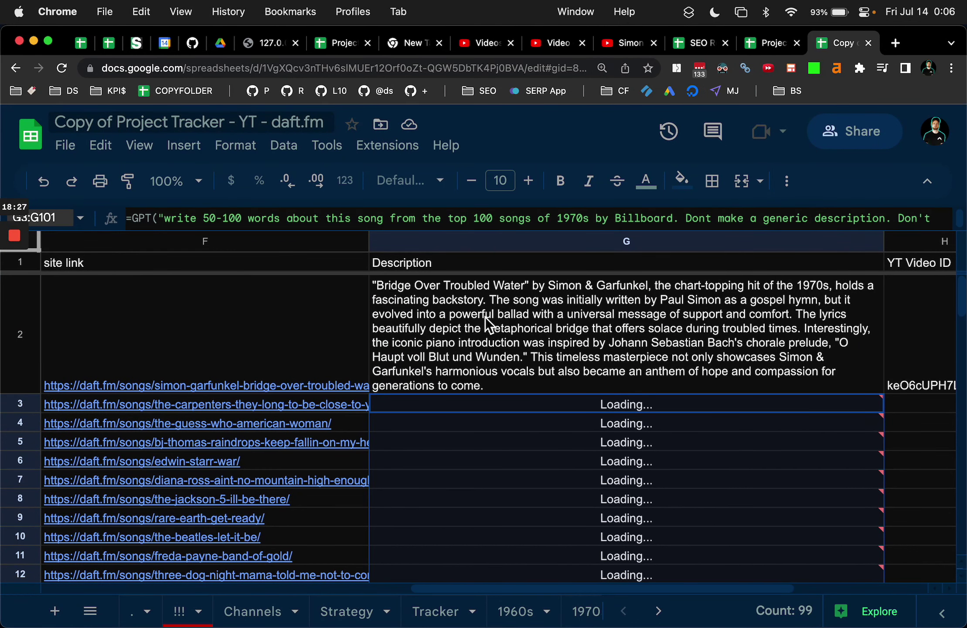
# - Narrow the site link column and scroll down through the generated descriptions
pyautogui.moveTo(369, 241); pyautogui.dragTo(286, 241)
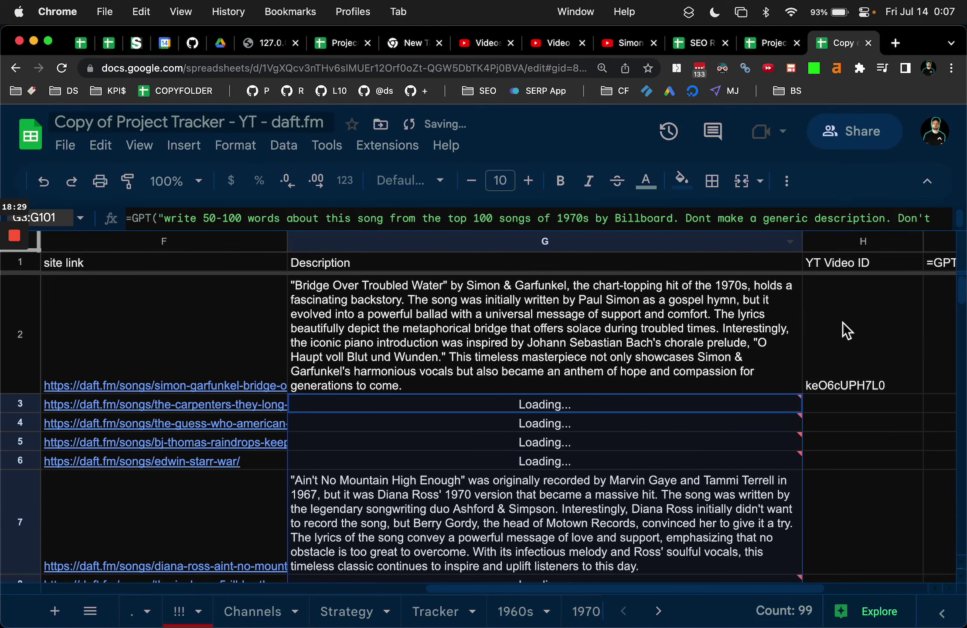
pyautogui.click(843, 357)
pyautogui.scroll(-2, 842, 356)
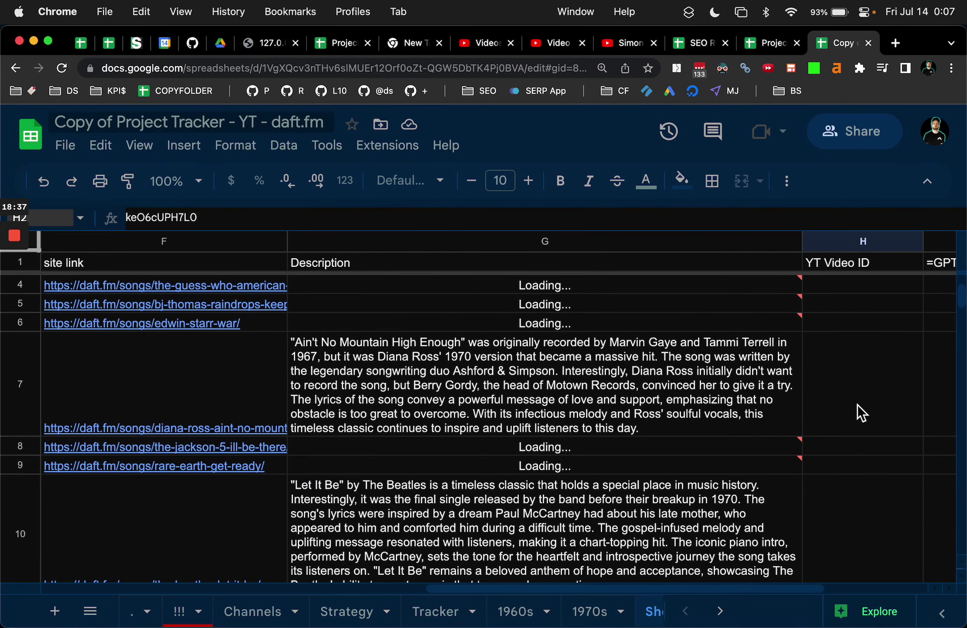
pyautogui.scroll(-2, 856, 404)
pyautogui.scroll(-1, 876, 418)
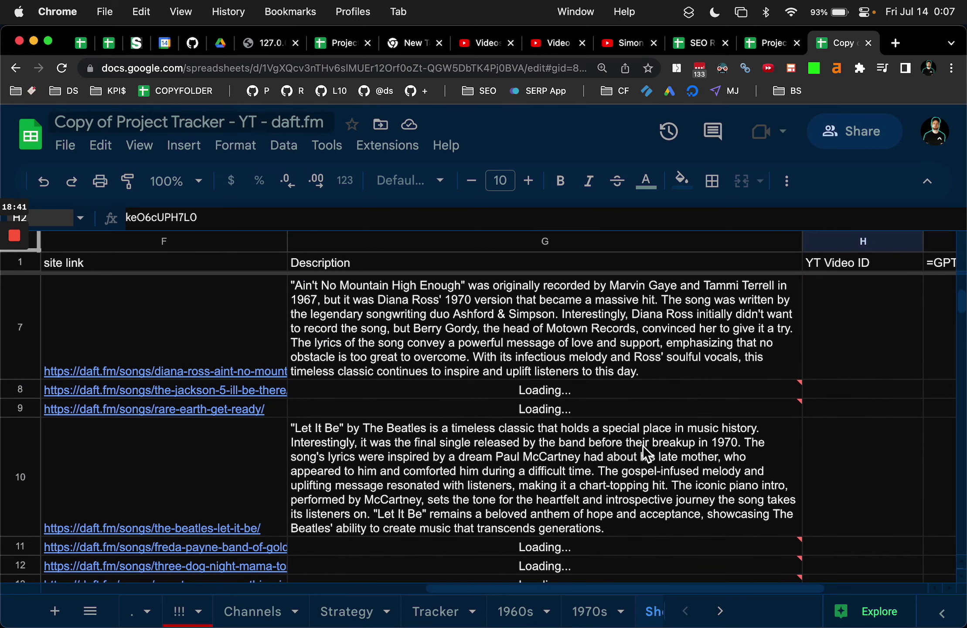
pyautogui.scroll(-8, 643, 445)
pyautogui.scroll(-5, 642, 445)
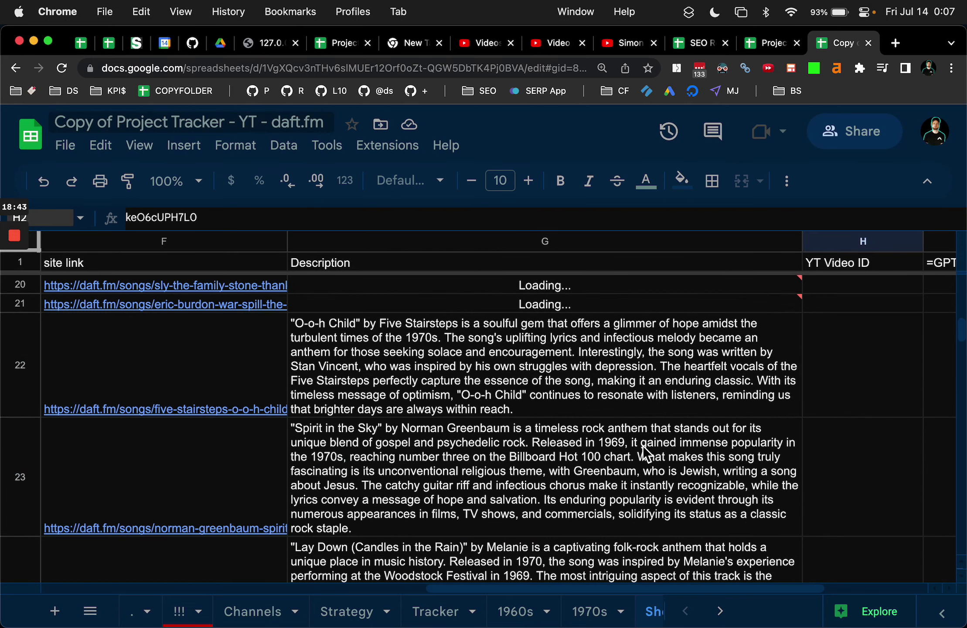
# - Set column G text wrapping to Clip and make the Description column much narrower
pyautogui.click(534, 242)
pyautogui.click(786, 180)
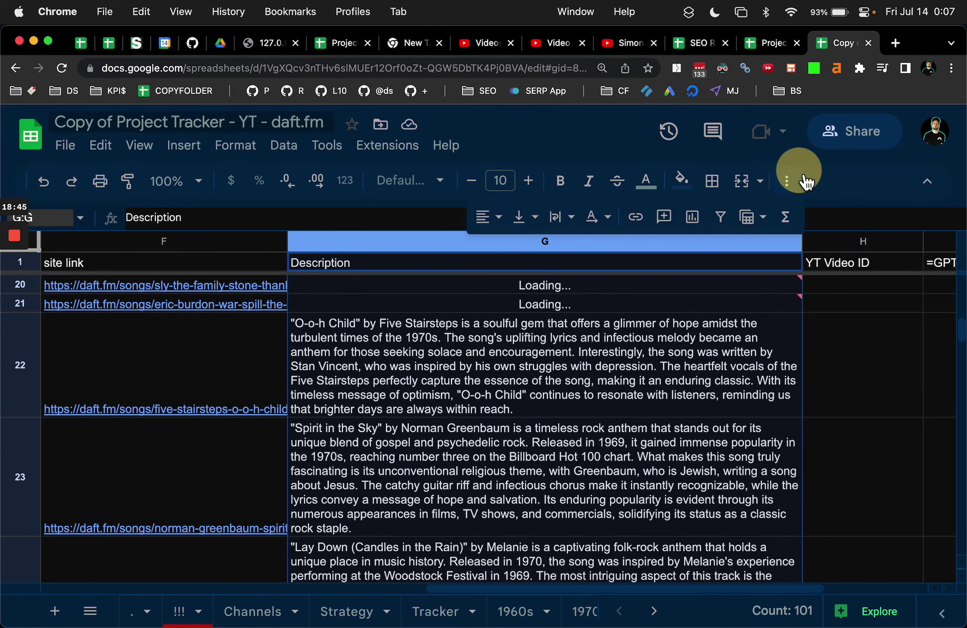
pyautogui.click(561, 217)
pyautogui.click(618, 262)
pyautogui.click(843, 286)
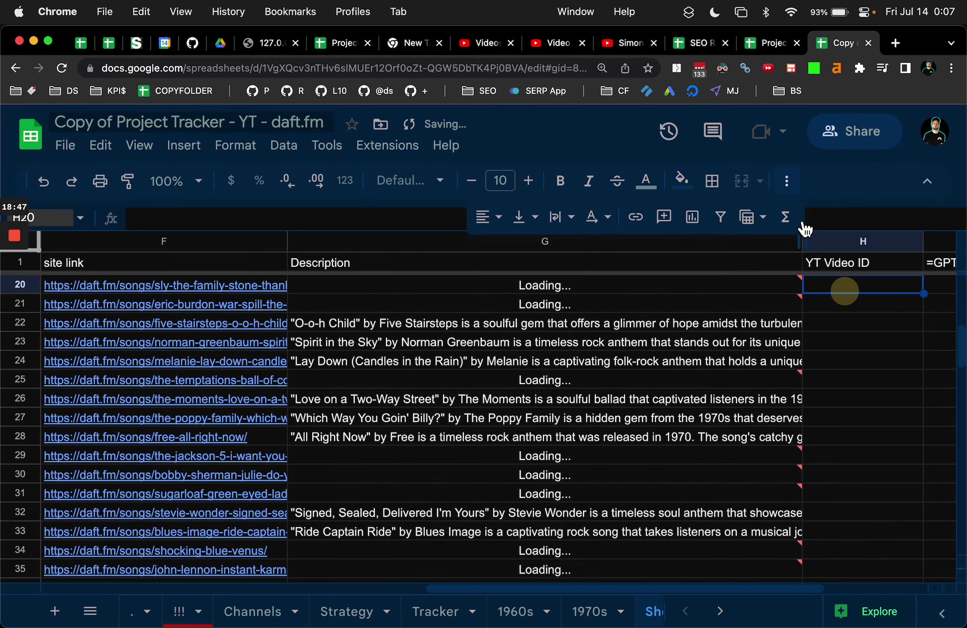
pyautogui.click(785, 181)
pyautogui.moveTo(802, 242); pyautogui.dragTo(545, 244)
# - In ChatGPT, select the truncated-songs comment line in the code answer
pyautogui.press('super+Tab')
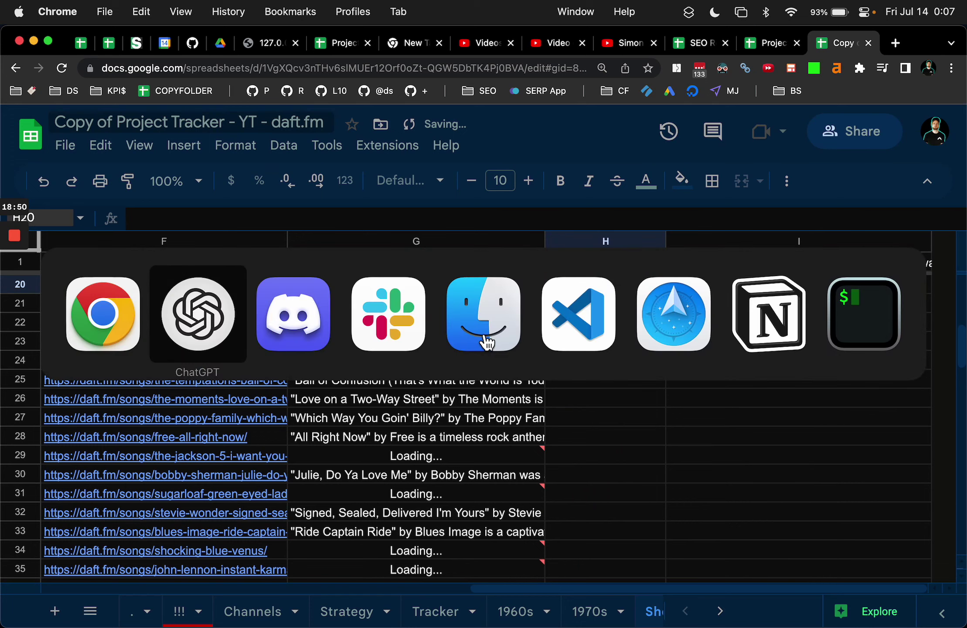
pyautogui.click(198, 314)
pyautogui.scroll(-5, 550, 382)
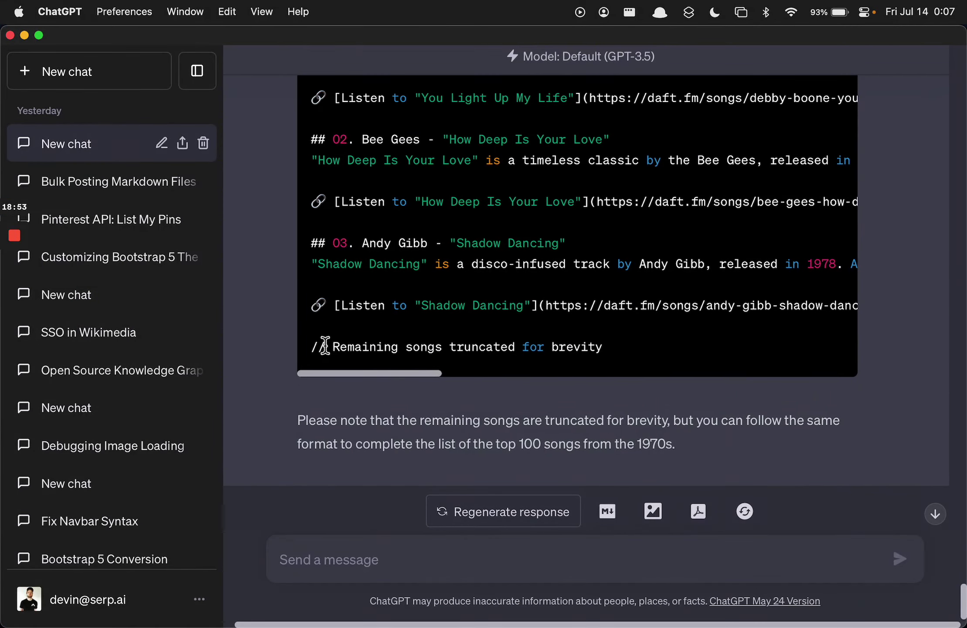
pyautogui.moveTo(324, 346); pyautogui.dragTo(846, 345)
pyautogui.click(640, 349)
# - Back in the spreadsheet, drag column D's border to narrow the h2 column
pyautogui.press('super+Tab')
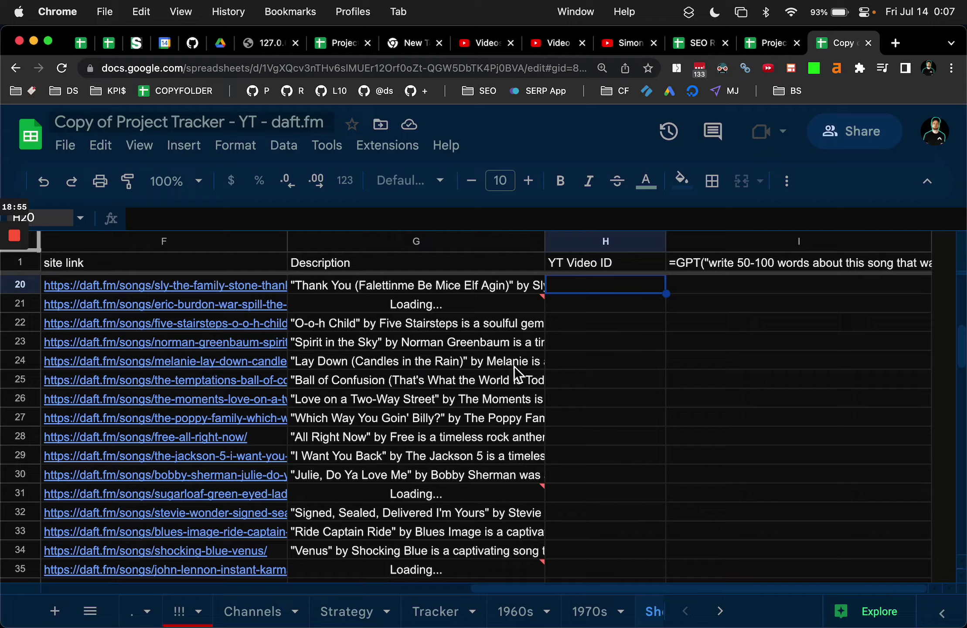
pyautogui.hscroll(-10, 514, 371)
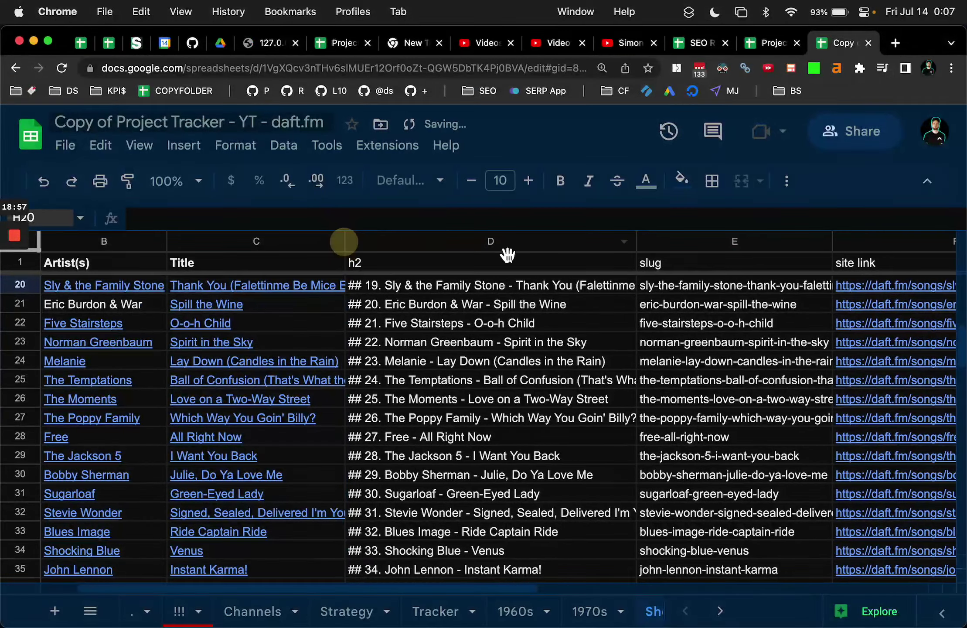
pyautogui.moveTo(637, 242); pyautogui.dragTo(565, 244)
pyautogui.hscroll(3, 648, 293)
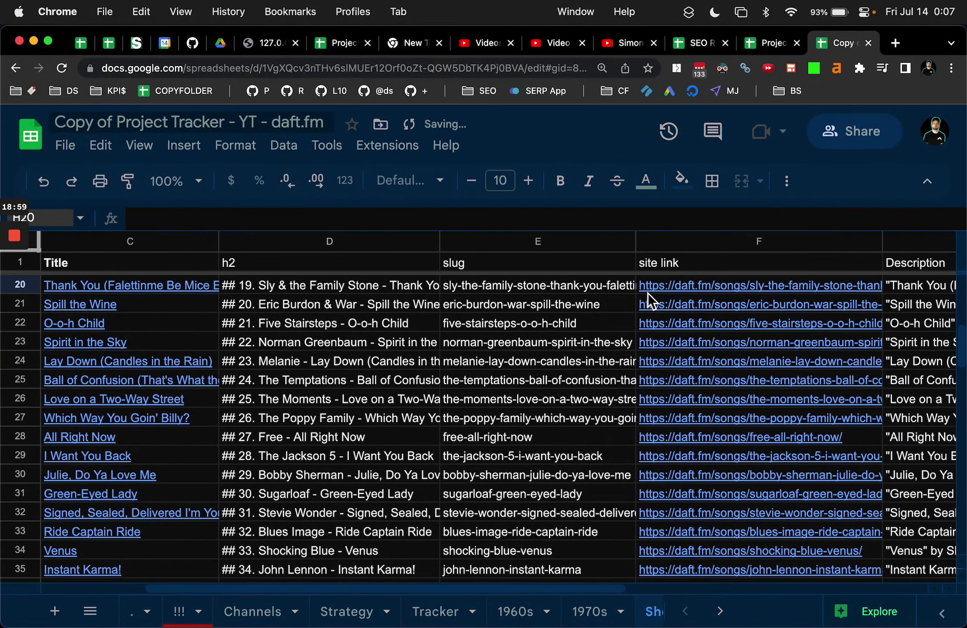
pyautogui.hscroll(3, 648, 293)
pyautogui.hscroll(6, 796, 290)
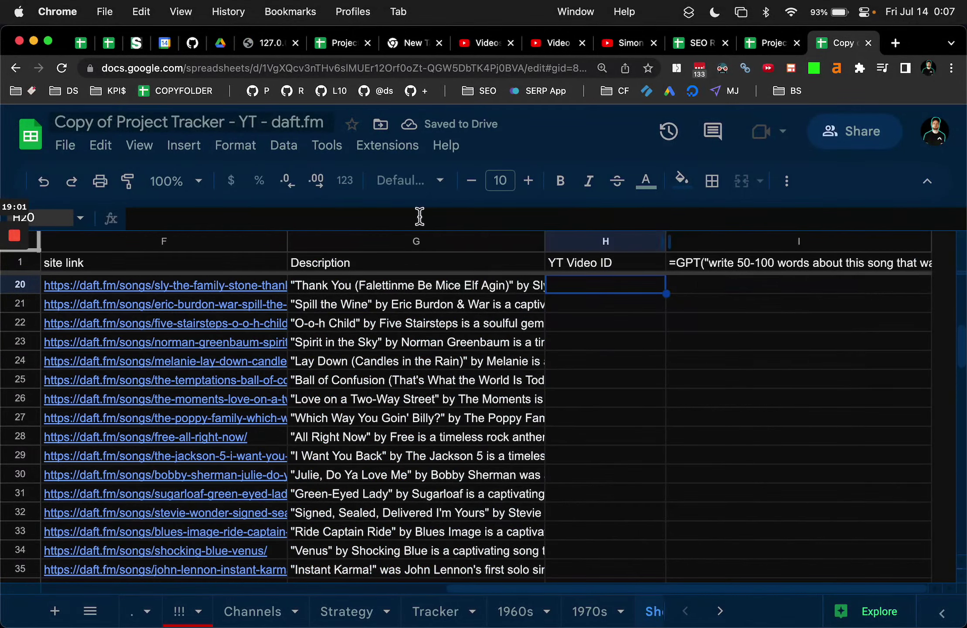
pyautogui.scroll(-20, 496, 287)
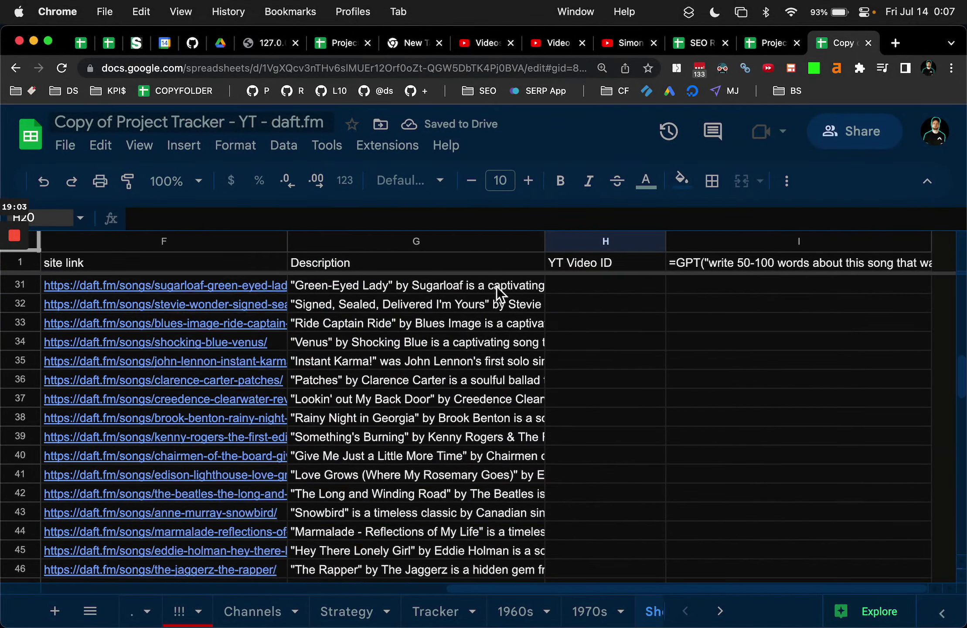
pyautogui.scroll(20, 496, 286)
# - Paste the Description column back onto itself as values only
pyautogui.click(488, 245)
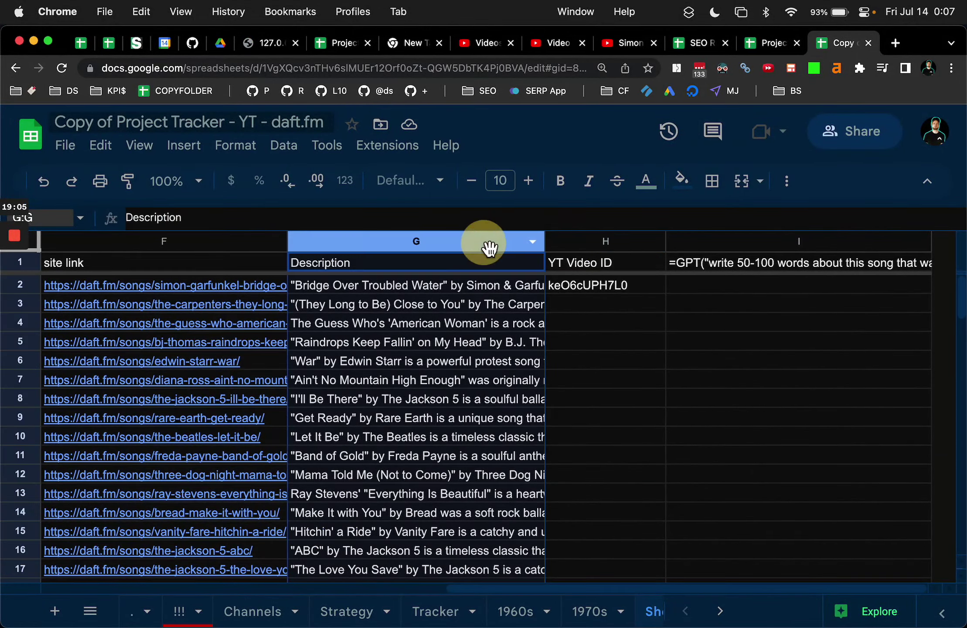
pyautogui.rightClick(489, 246)
pyautogui.moveTo(662, 287)
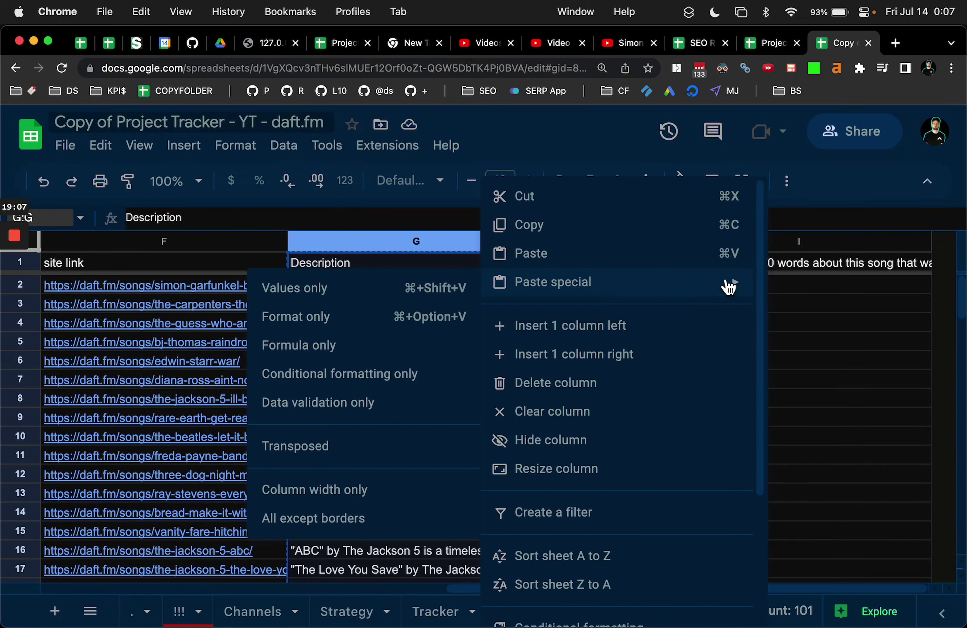
pyautogui.click(464, 287)
pyautogui.click(666, 354)
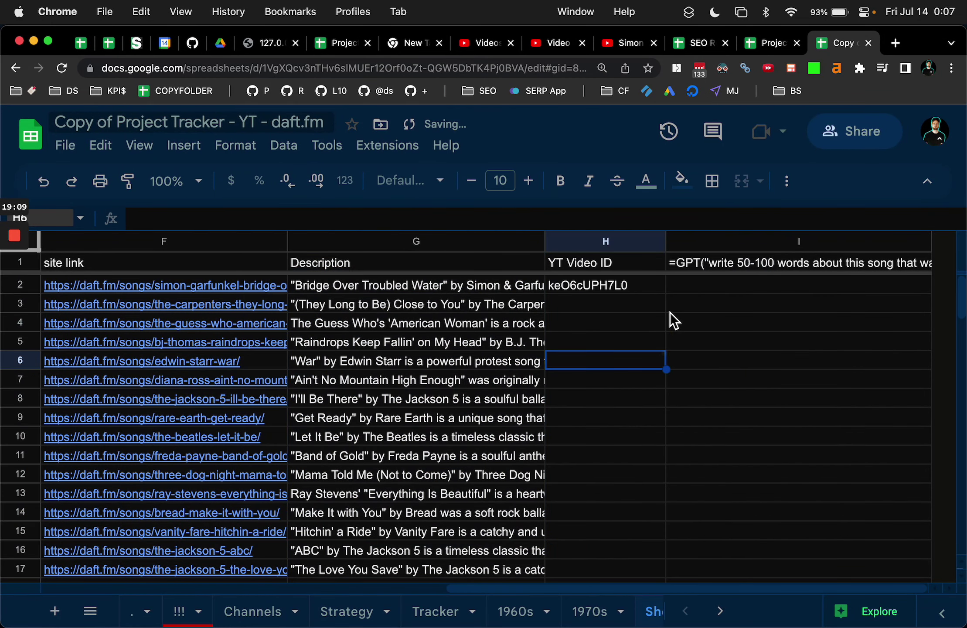
# - Inspect the h2 formula in D2, the description in G2 and the site link in F2
pyautogui.hscroll(-10, 566, 270)
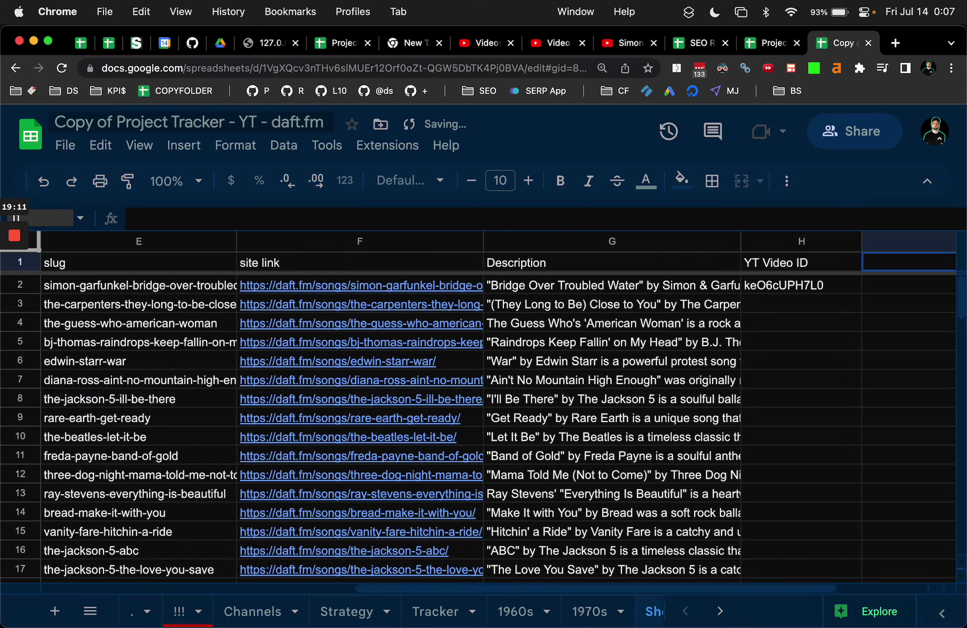
pyautogui.click(375, 284)
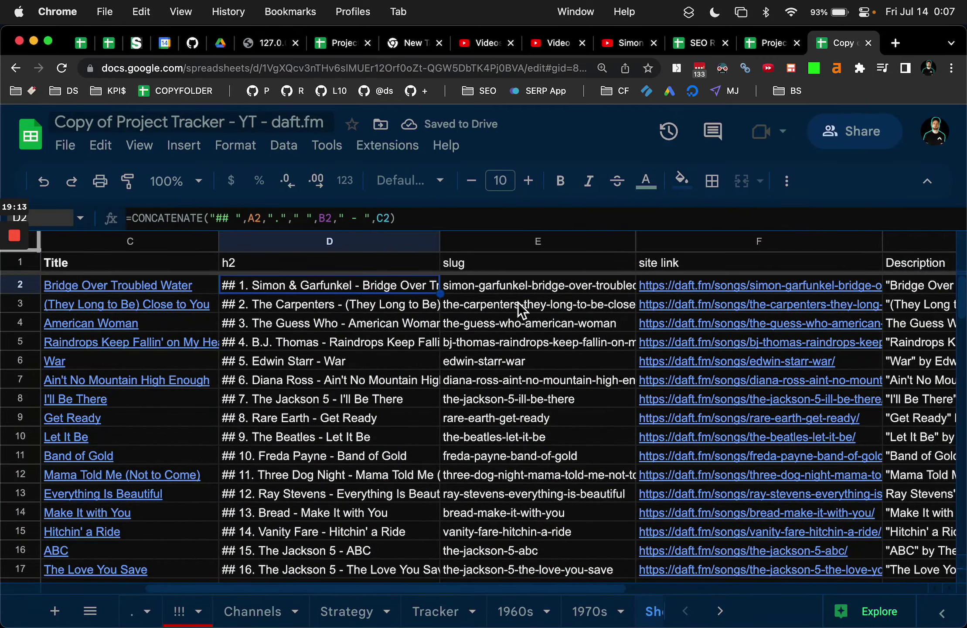
pyautogui.hscroll(4, 519, 305)
pyautogui.click(766, 287)
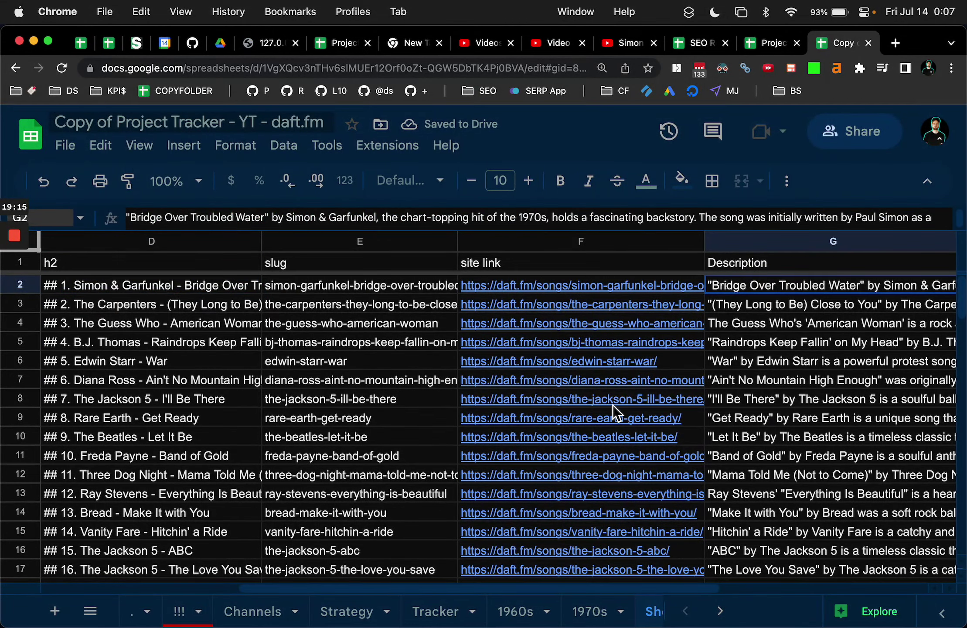
pyautogui.click(598, 286)
# - Copy the video ID keO6cUPH7L0 from cell H2
pyautogui.hscroll(6, 597, 285)
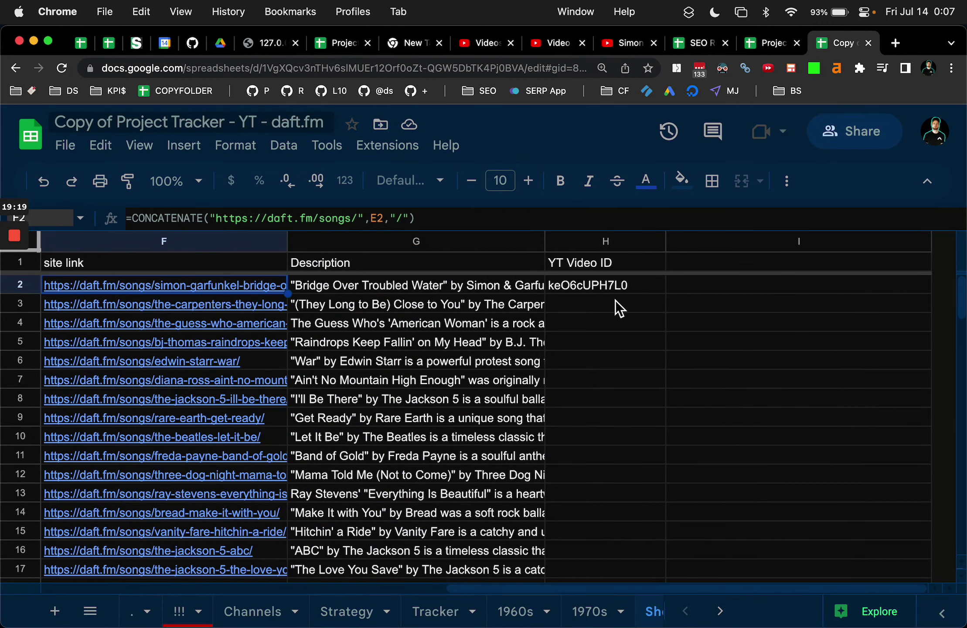
pyautogui.click(626, 293)
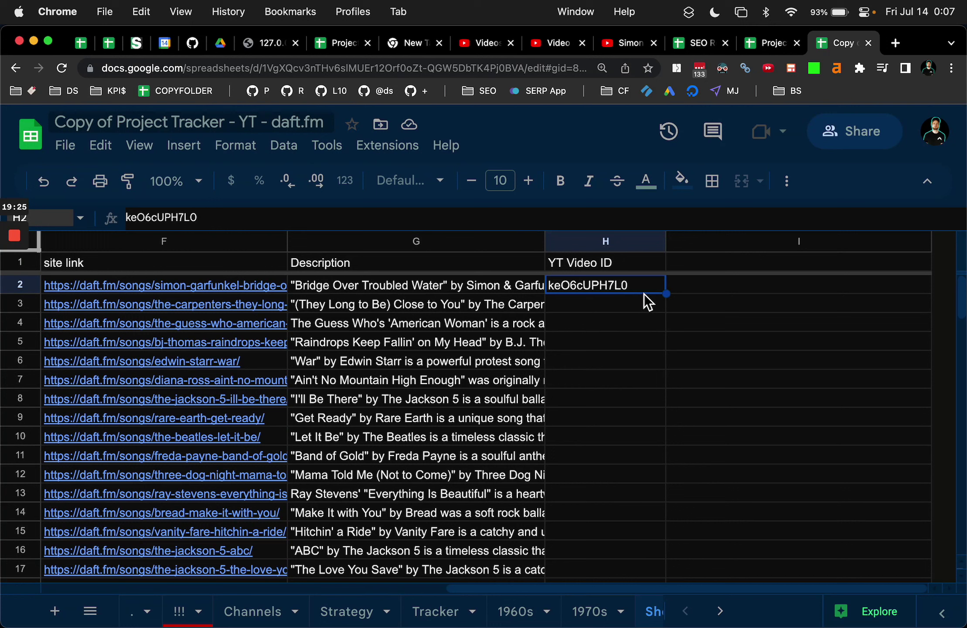
pyautogui.press('super+c')
# - Close the extra YouTube tab and return to the video details page in YouTube Studio
pyautogui.click(627, 48)
pyautogui.press('super+w')
pyautogui.click(605, 54)
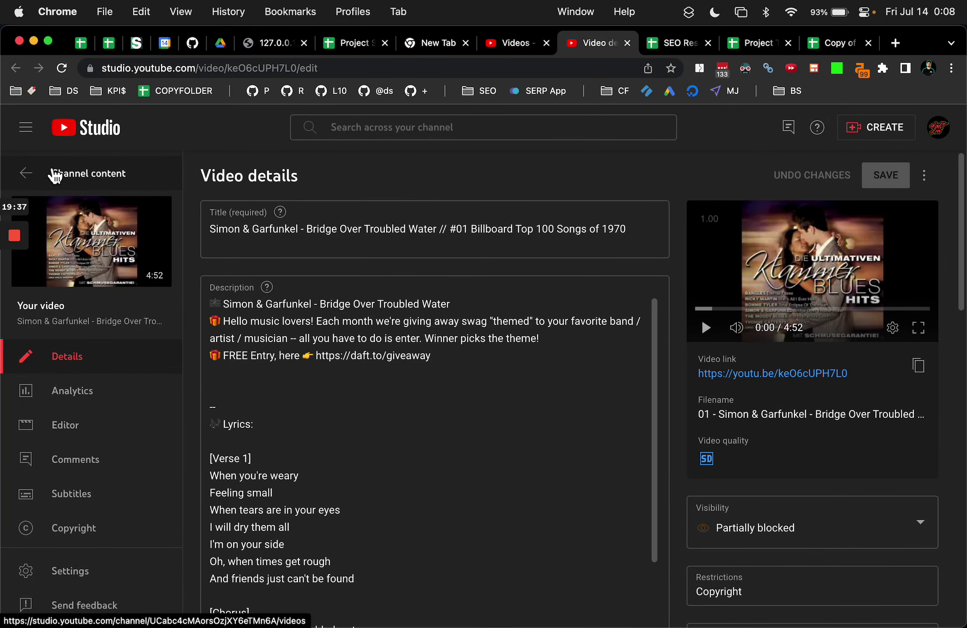
# - Open the Top 100 Songs of 1970 - Billboard playlist from Channel content and view it on YouTube
pyautogui.click(55, 174)
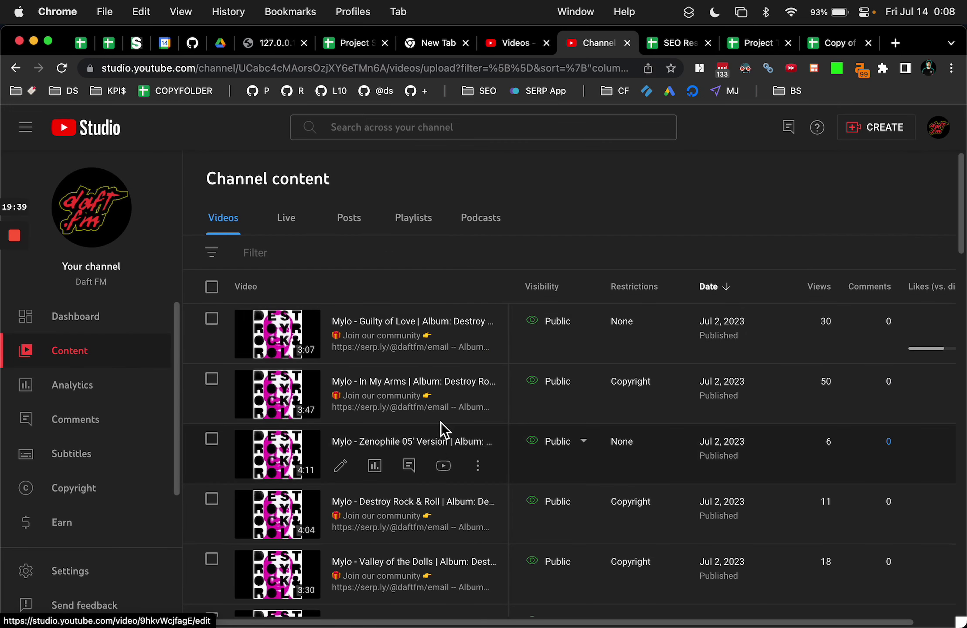
pyautogui.click(430, 218)
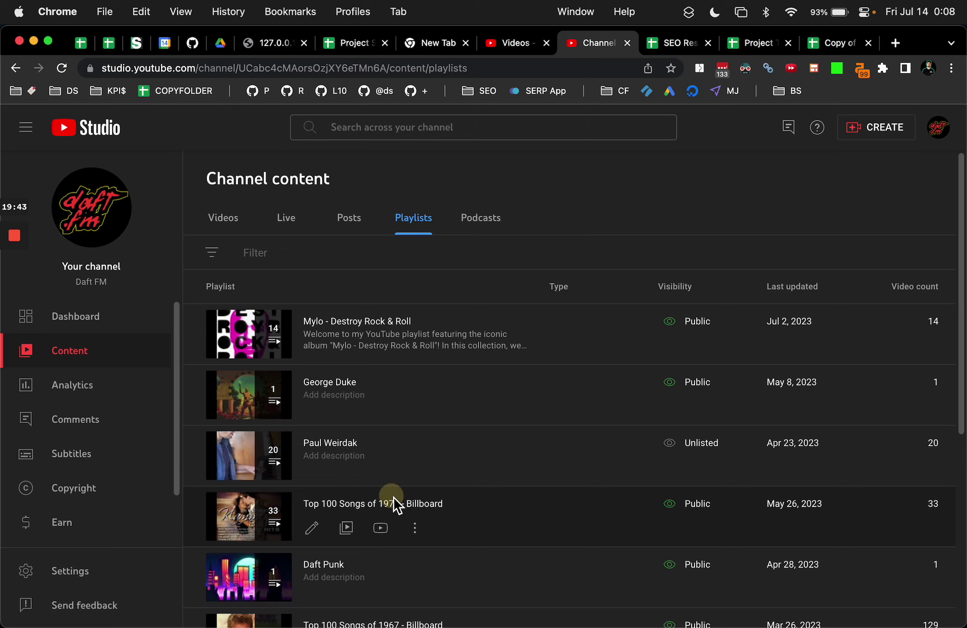
pyautogui.click(270, 518)
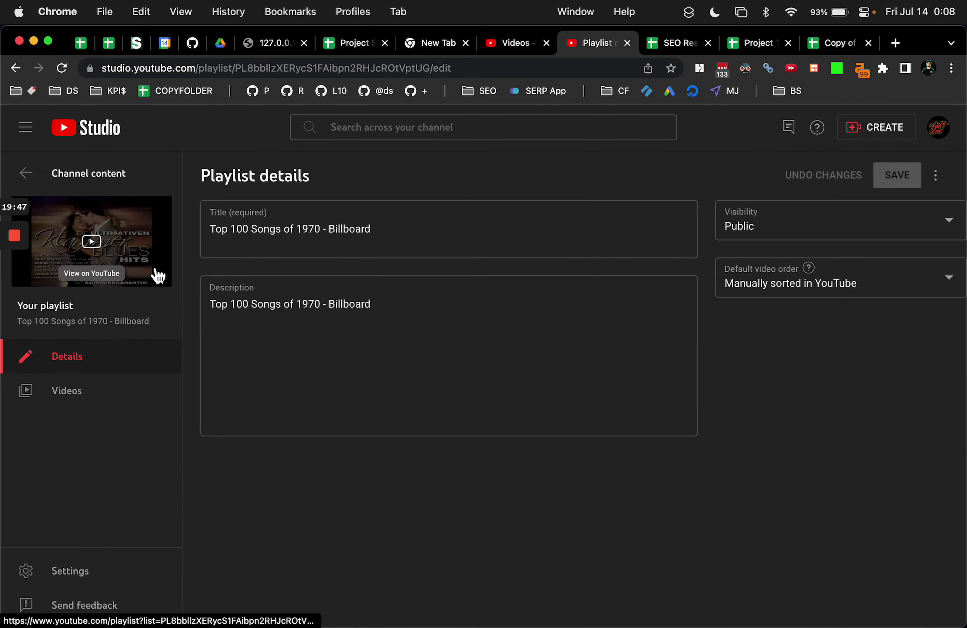
pyautogui.click(158, 275)
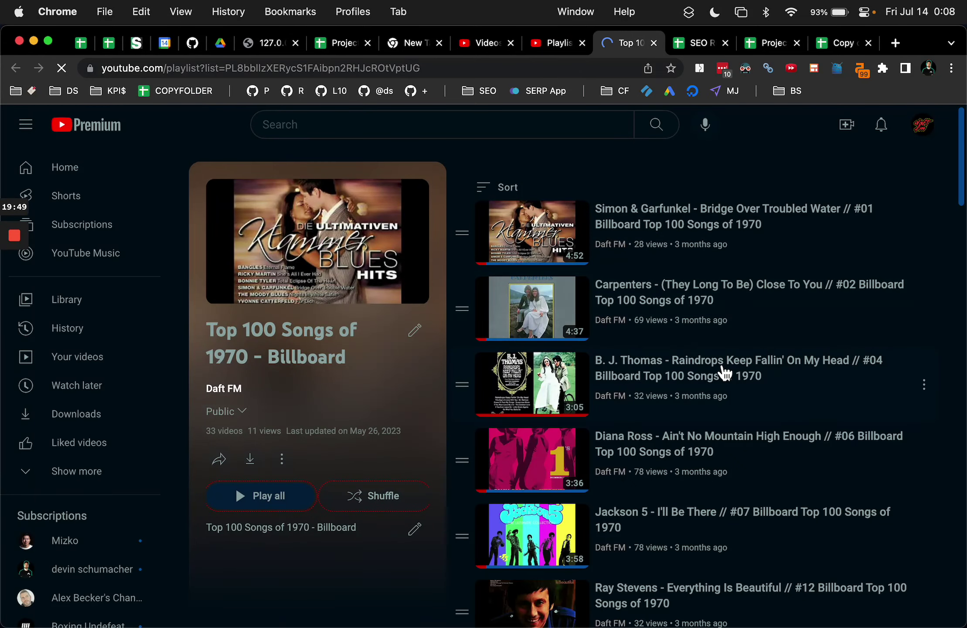
# - Open the Carpenters video from the 1970 playlist and pause it
pyautogui.scroll(-1, 724, 373)
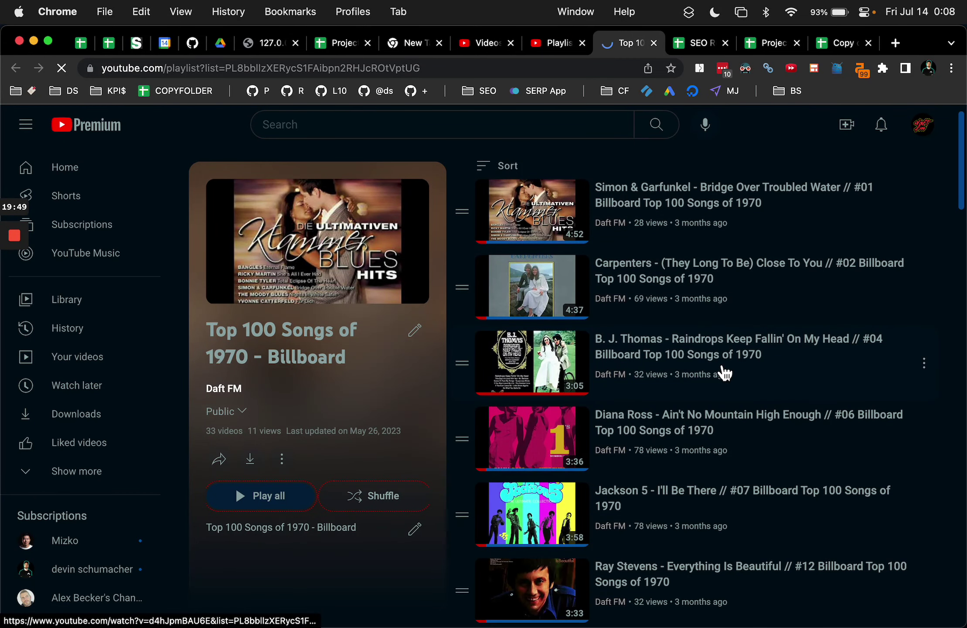
pyautogui.keyDown('super'); pyautogui.click(690, 287); pyautogui.keyUp('super')
pyautogui.click(649, 44)
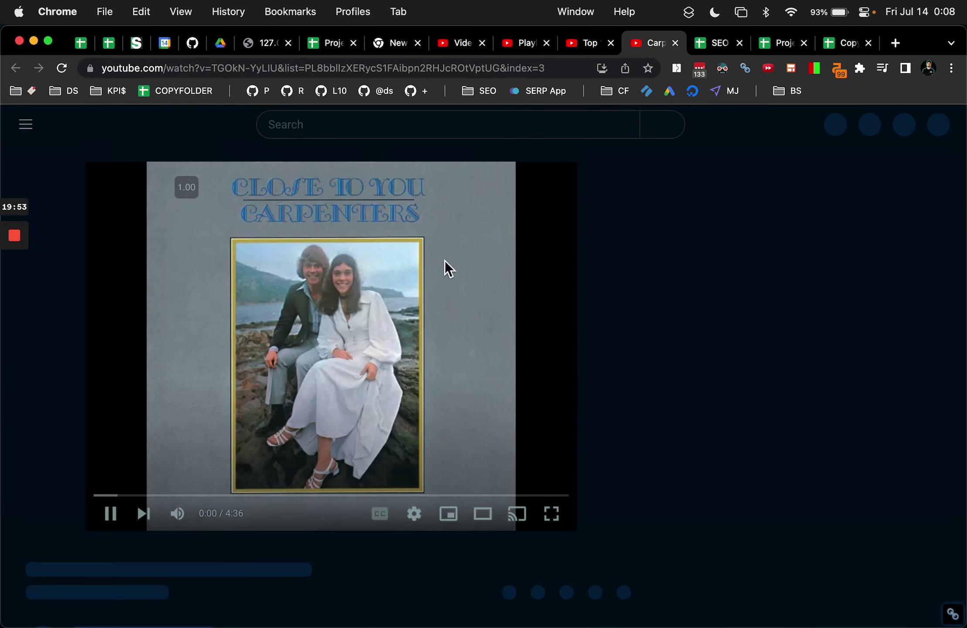
pyautogui.click(374, 513)
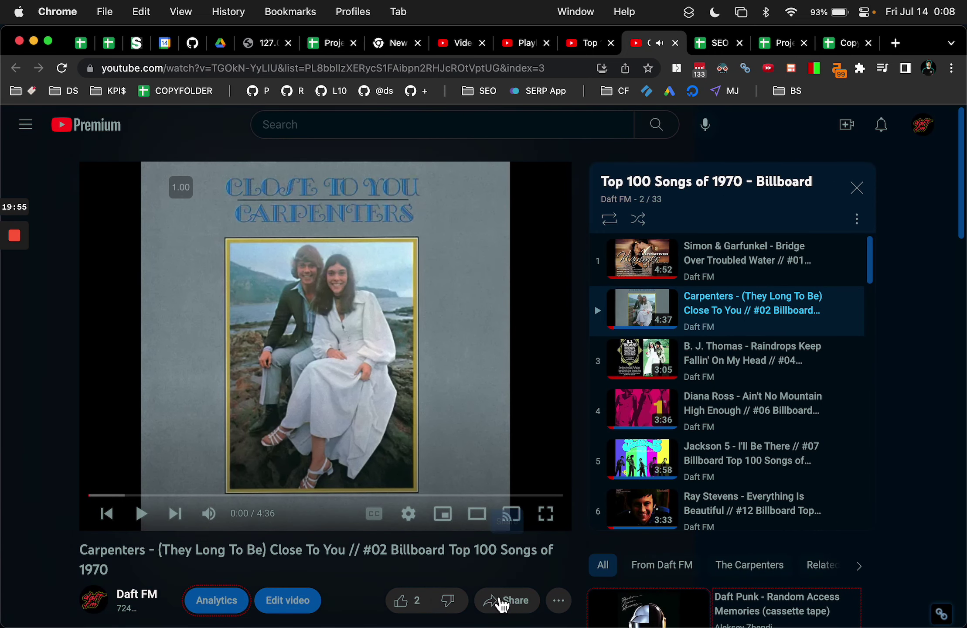
# - Select the share ID TGOkN-YyLIU, close the video tab, and go to the spreadsheet
pyautogui.click(505, 601)
pyautogui.moveTo(401, 445); pyautogui.dragTo(506, 445)
pyautogui.press('super+w')
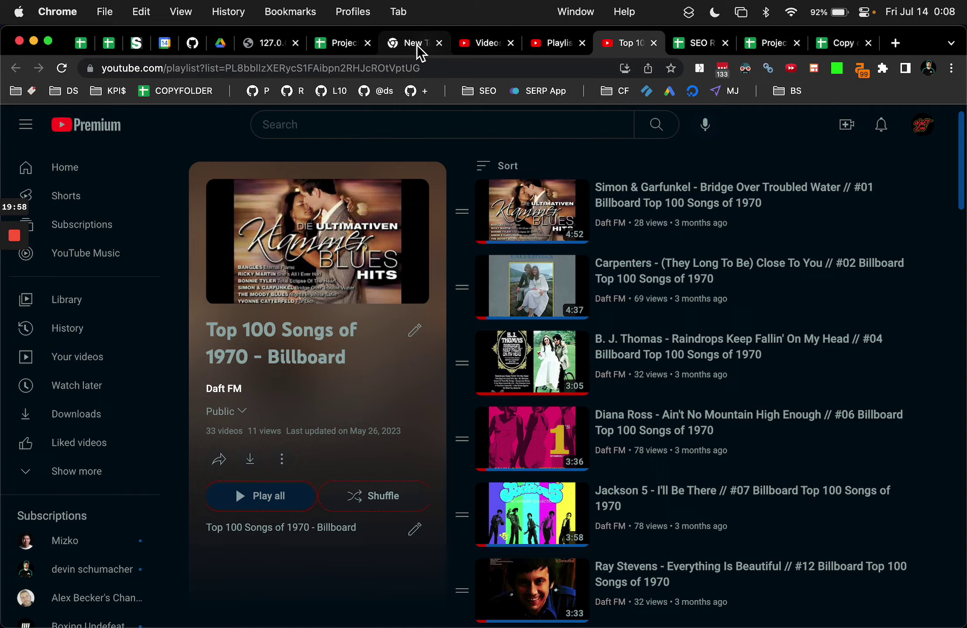
pyautogui.click(341, 48)
# - Enter the Carpenters video ID TGOkN-YyLIU in H3 of the Copy of Project Tracker sheet
pyautogui.click(710, 44)
pyautogui.click(781, 43)
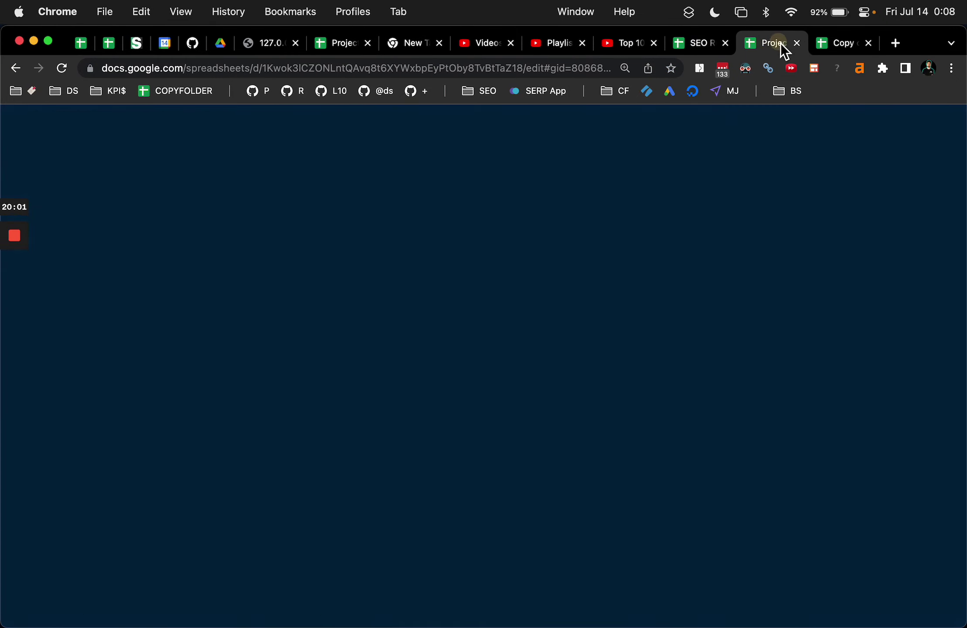
pyautogui.click(835, 44)
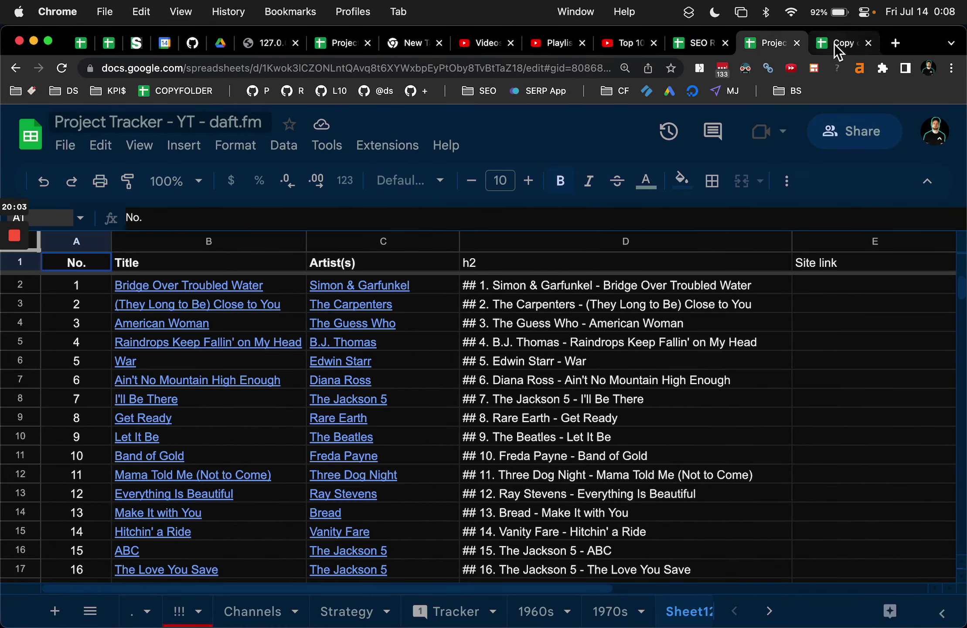
pyautogui.click(628, 309)
pyautogui.write('TGOkN-YyLIU')
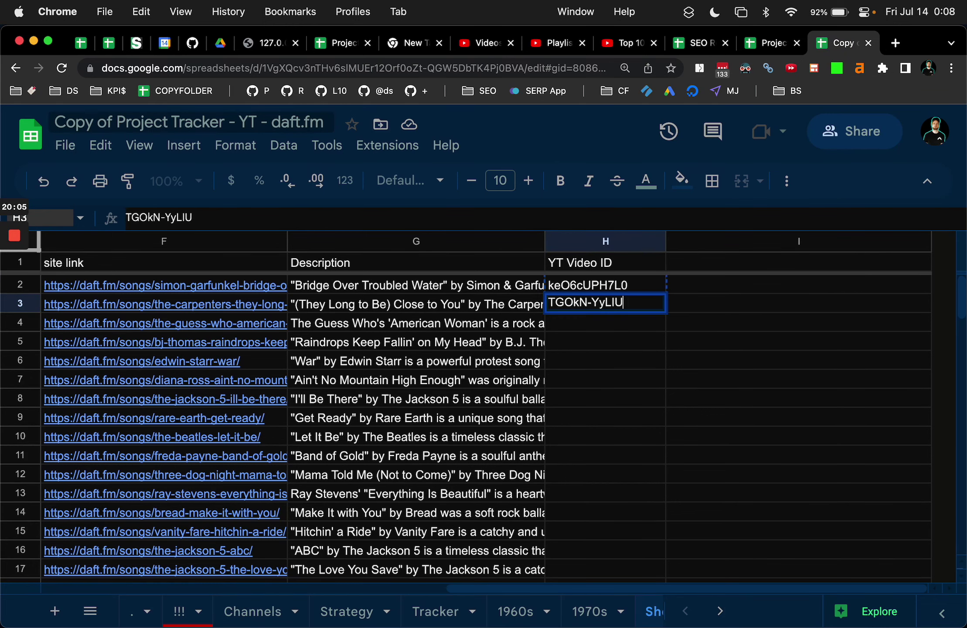
pyautogui.press('Return')
# - Narrow the Description and site link columns, then check F2's formula and H2's ID keO6cUPH7L0
pyautogui.click(626, 394)
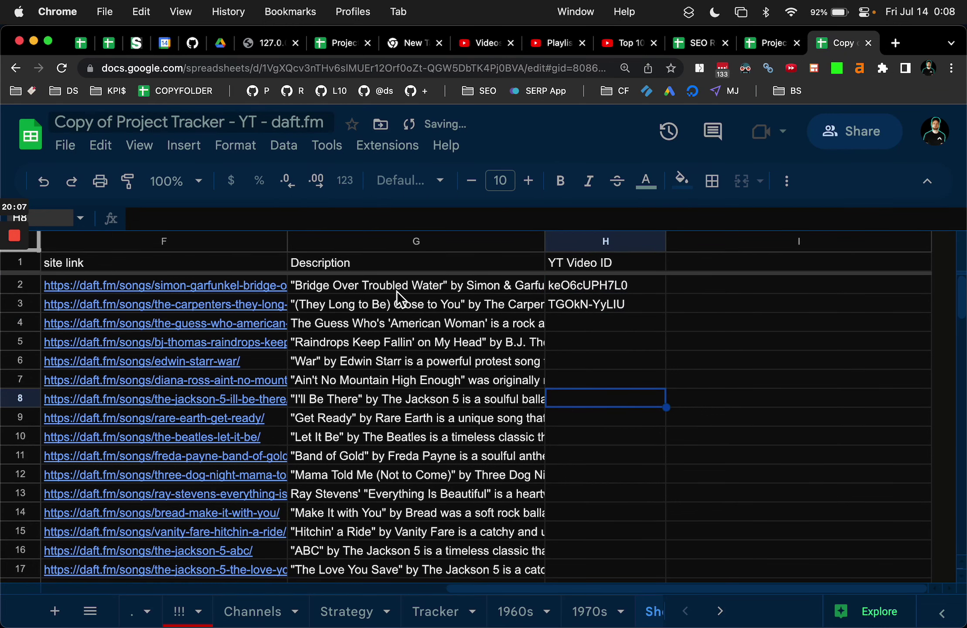
pyautogui.hscroll(-3, 589, 310)
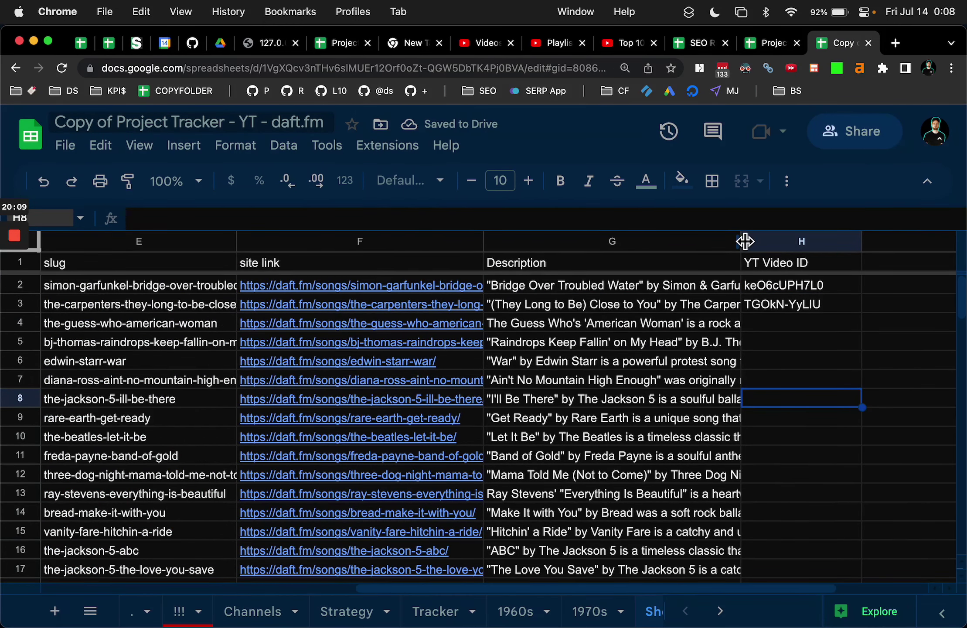
pyautogui.moveTo(735, 241); pyautogui.dragTo(689, 241)
pyautogui.moveTo(483, 242); pyautogui.dragTo(434, 244)
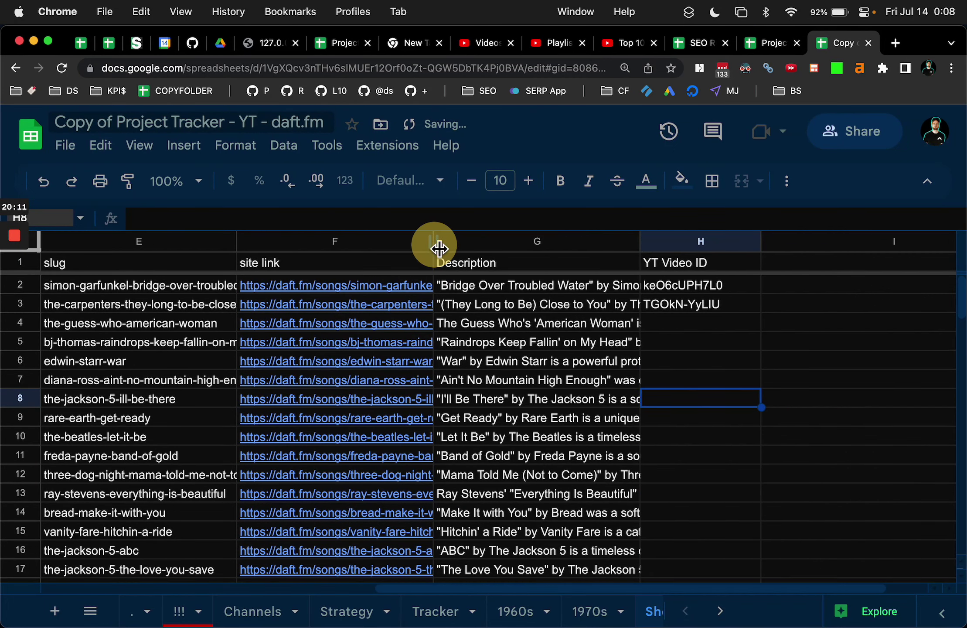
pyautogui.click(383, 284)
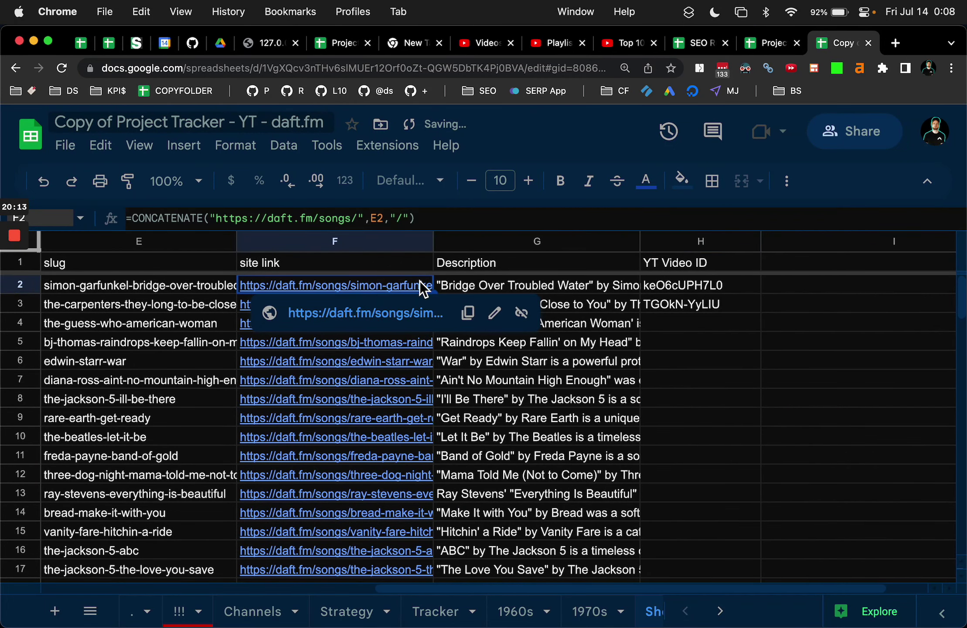
pyautogui.click(733, 287)
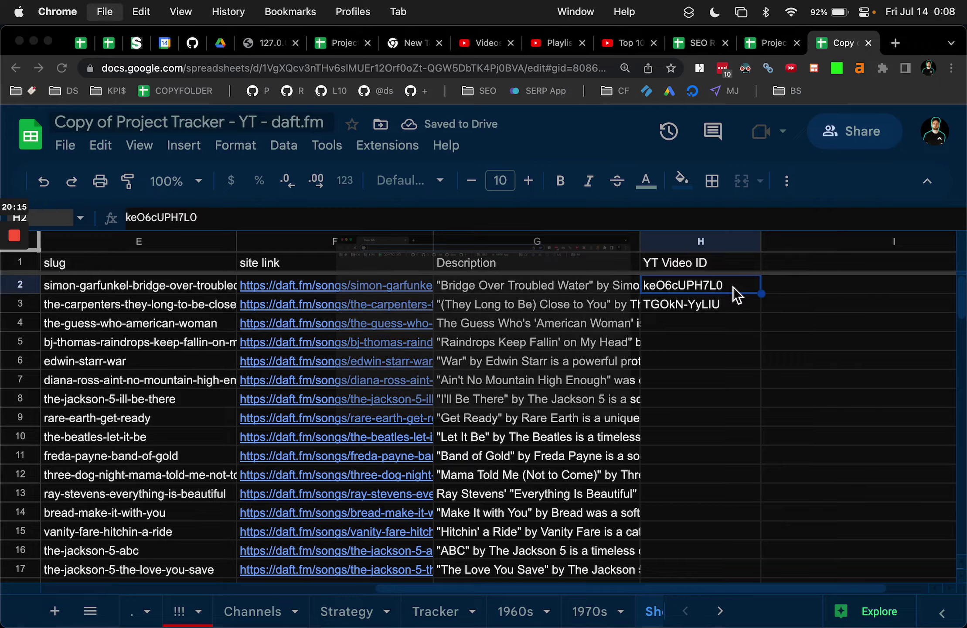
# - Search Google Images for 'bridge over troubled water' daft.fm and open the Discogs album result
pyautogui.press('super+t')
pyautogui.write('bridge over troubled water https://daft.fm')
pyautogui.press('Return')
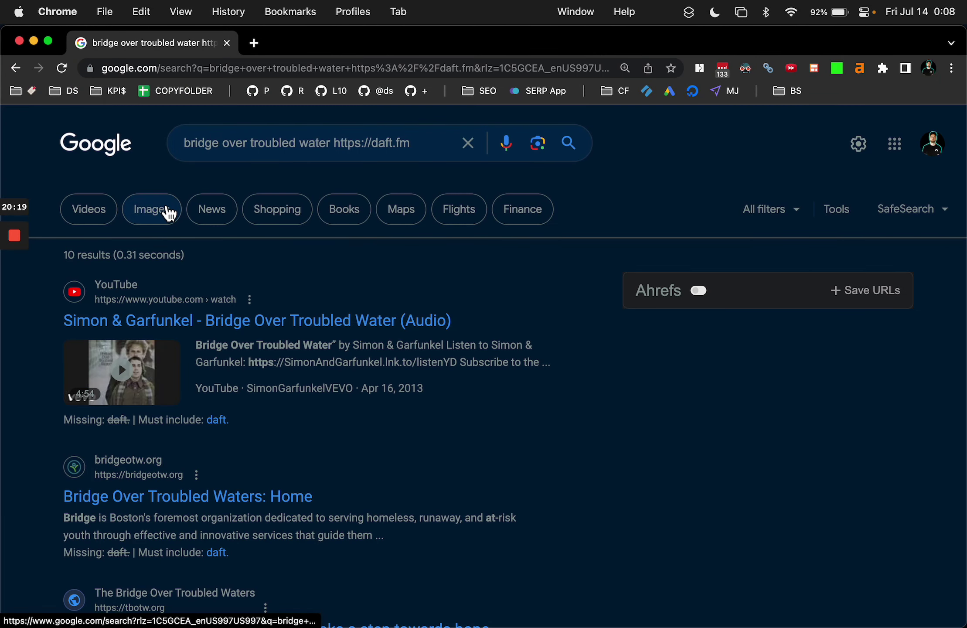
pyautogui.click(166, 212)
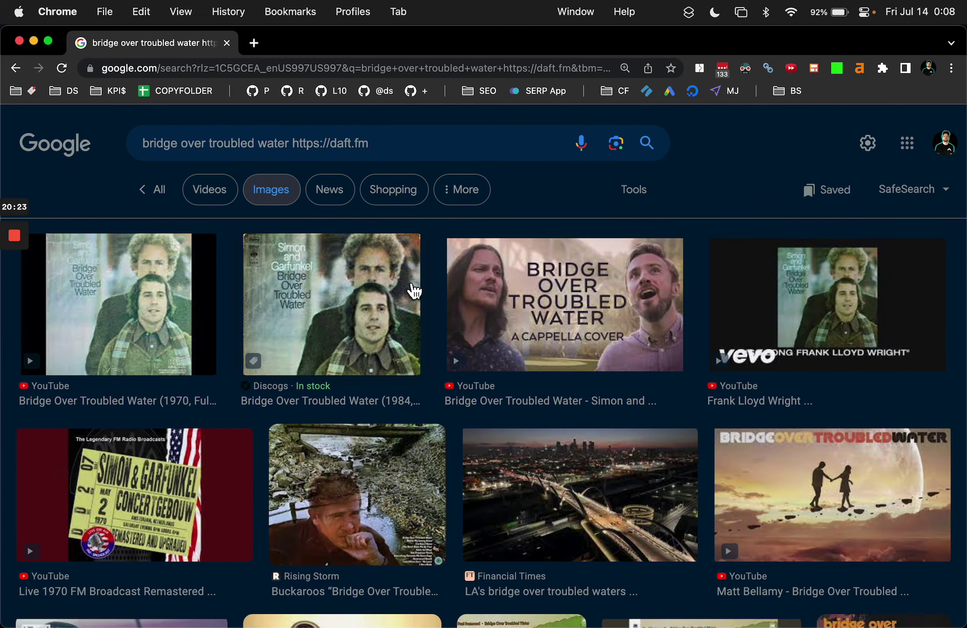
pyautogui.click(308, 334)
pyautogui.click(700, 323)
# - Inspect the Discogs album cover and select its link element in the Elements panel
pyautogui.click(340, 44)
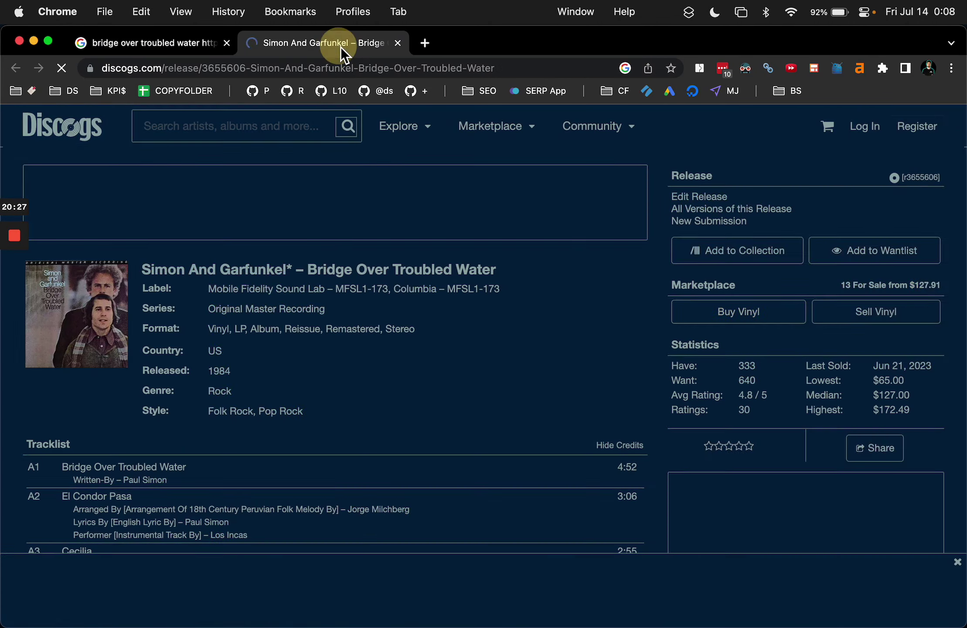
pyautogui.rightClick(112, 279)
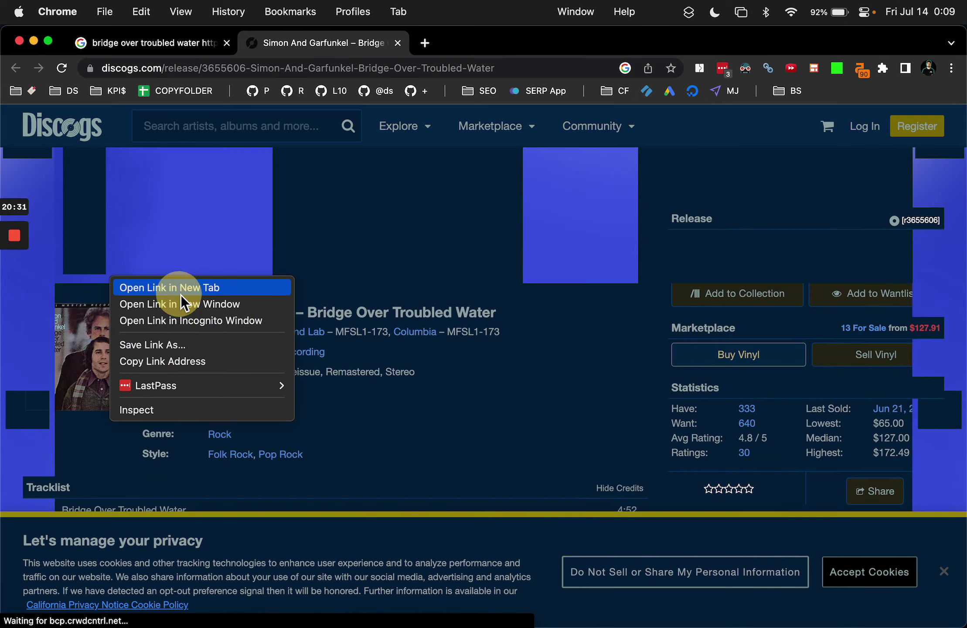
pyautogui.press('Escape')
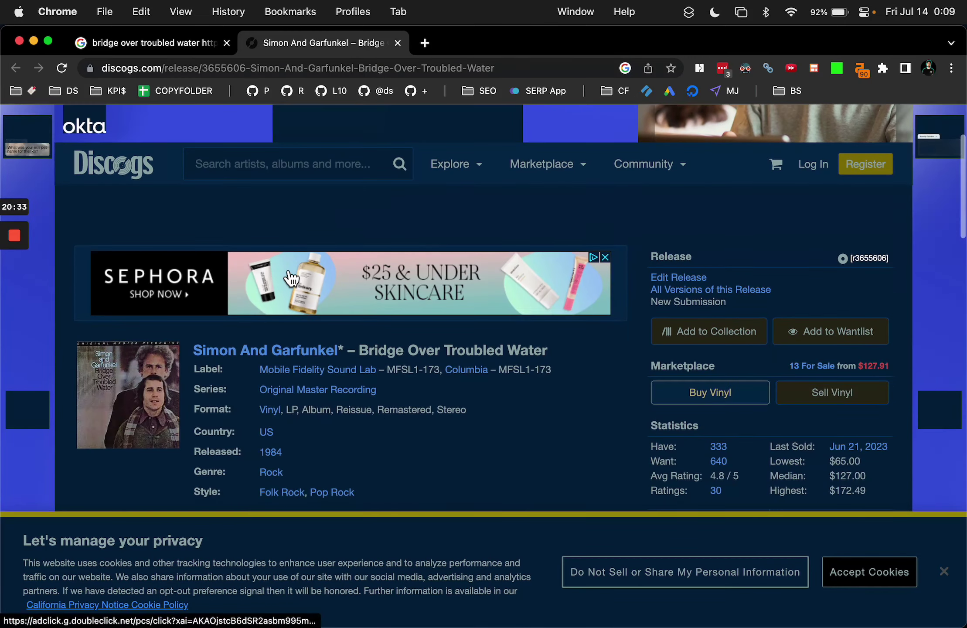
pyautogui.press('super+shift+c')
pyautogui.click(158, 283)
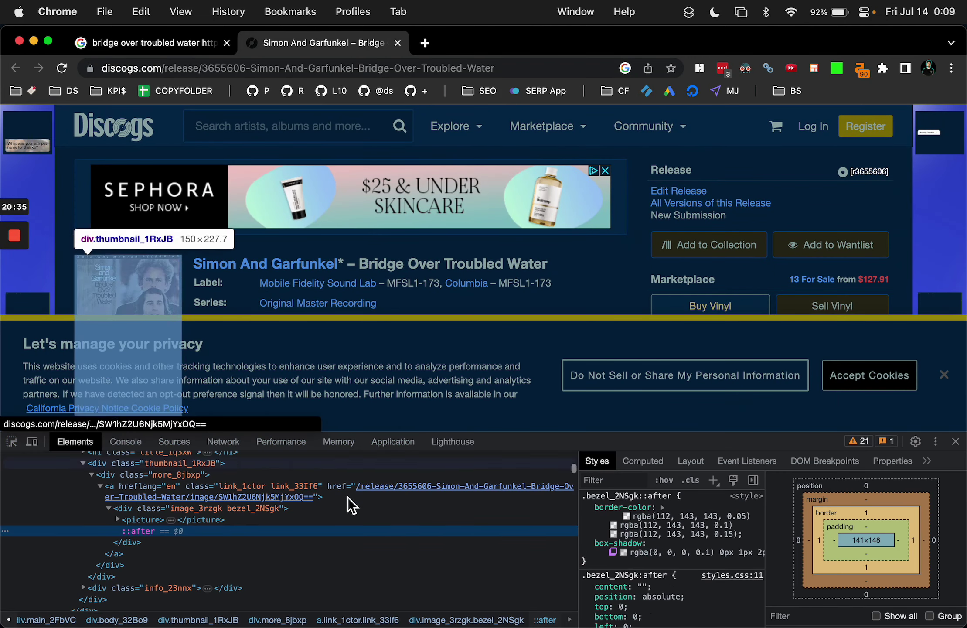
pyautogui.click(307, 487)
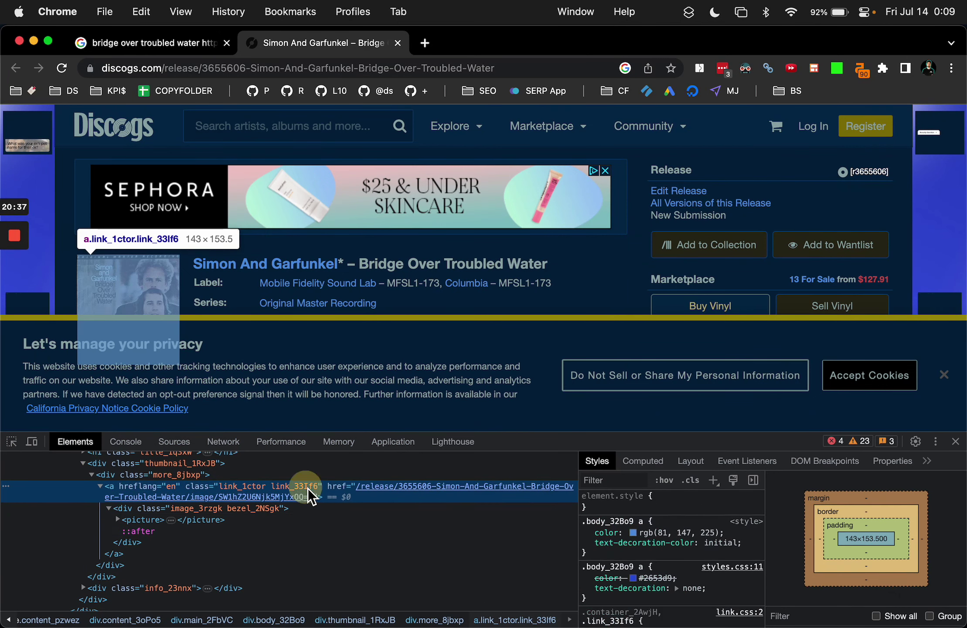
pyautogui.doubleClick(307, 488)
# - Copy the cover link's HTML markup and run it as a Google search in a new tab
pyautogui.press('super+c')
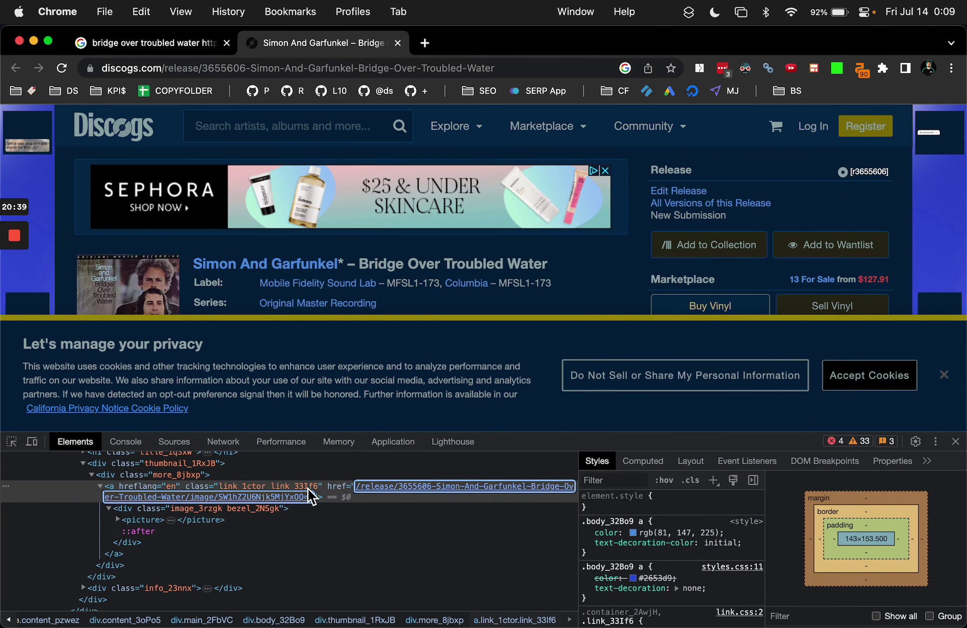
pyautogui.press('super+t')
pyautogui.press('super+v')
pyautogui.press('Return')
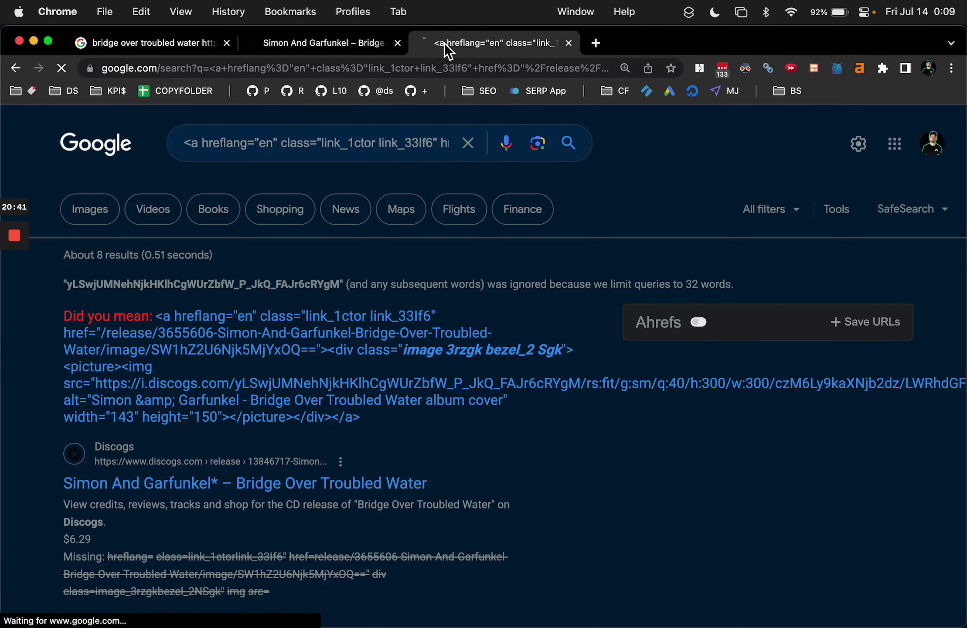
# - Copy the cover's img src URL and open the i.discogs.com JPEG by itself in a new tab
pyautogui.click(441, 43)
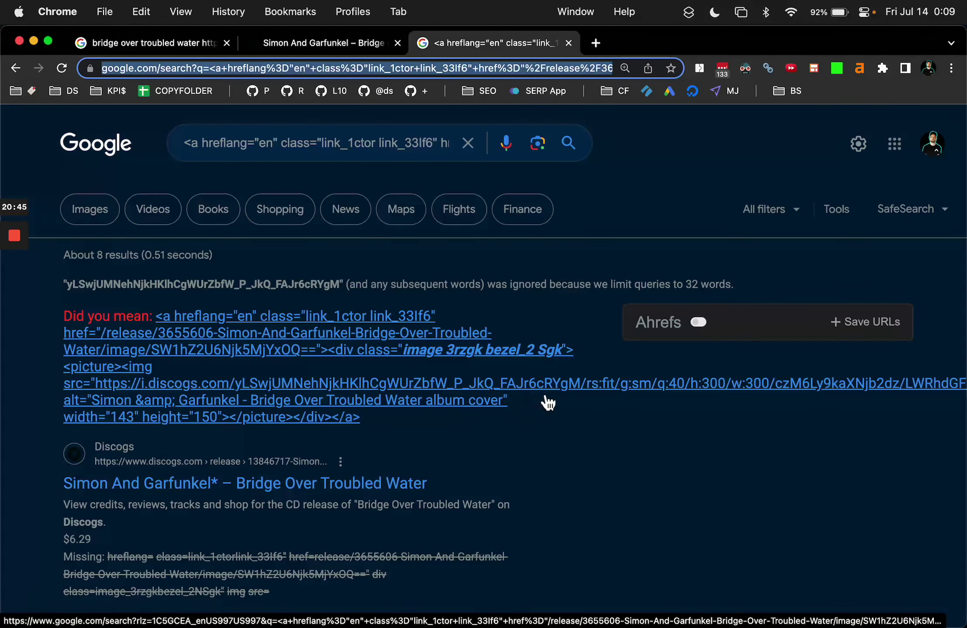
pyautogui.moveTo(551, 422); pyautogui.dragTo(98, 392)
pyautogui.press('super+c')
pyautogui.press('super+t')
pyautogui.press('super+v')
pyautogui.press('BackSpace')
pyautogui.press('BackSpace')
pyautogui.press('BackSpace')
pyautogui.press('BackSpace')
pyautogui.press('BackSpace')
pyautogui.press('BackSpace')
pyautogui.press('BackSpace')
pyautogui.press('BackSpace')
pyautogui.press('BackSpace')
pyautogui.press('BackSpace')
pyautogui.press('BackSpace')
pyautogui.press('BackSpace')
pyautogui.press('BackSpace')
pyautogui.press('BackSpace')
pyautogui.press('BackSpace')
pyautogui.press('BackSpace')
pyautogui.press('BackSpace')
pyautogui.press('BackSpace')
pyautogui.press('BackSpace')
pyautogui.press('BackSpace')
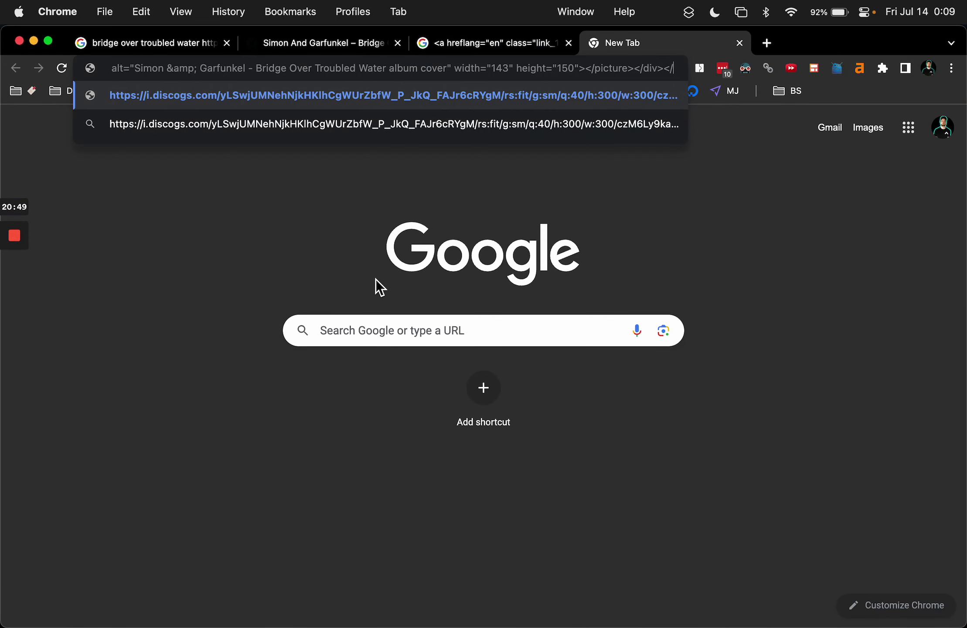
pyautogui.press('BackSpace')
pyautogui.press('BackSpace')
pyautogui.press('BackSpace')
pyautogui.press('BackSpace')
pyautogui.press('BackSpace')
pyautogui.press('BackSpace')
pyautogui.press('BackSpace')
pyautogui.press('BackSpace')
pyautogui.press('BackSpace')
pyautogui.press('BackSpace')
pyautogui.press('BackSpace')
pyautogui.press('BackSpace')
pyautogui.press('BackSpace')
pyautogui.press('BackSpace')
pyautogui.press('BackSpace')
pyautogui.press('BackSpace')
pyautogui.press('BackSpace')
pyautogui.press('BackSpace')
pyautogui.press('BackSpace')
pyautogui.press('BackSpace')
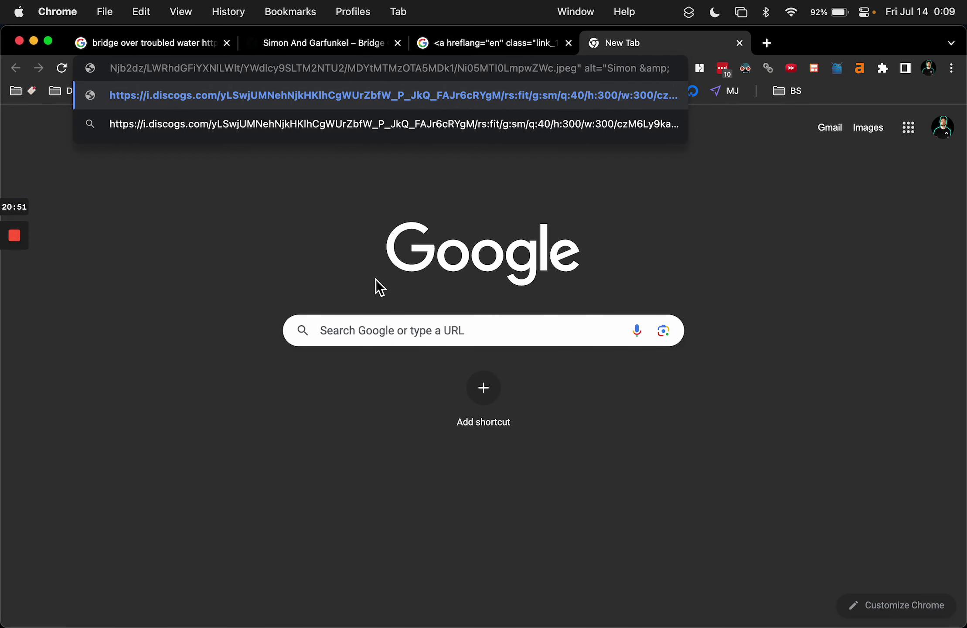
pyautogui.press('BackSpace')
pyautogui.press('BackSpace')
pyautogui.press('BackSpace')
pyautogui.press('BackSpace')
pyautogui.press('BackSpace')
pyautogui.press('BackSpace')
pyautogui.press('BackSpace')
pyautogui.press('BackSpace')
pyautogui.press('BackSpace')
pyautogui.press('BackSpace')
pyautogui.press('BackSpace')
pyautogui.press('BackSpace')
pyautogui.press('BackSpace')
pyautogui.press('BackSpace')
pyautogui.press('BackSpace')
pyautogui.press('BackSpace')
pyautogui.press('BackSpace')
pyautogui.press('BackSpace')
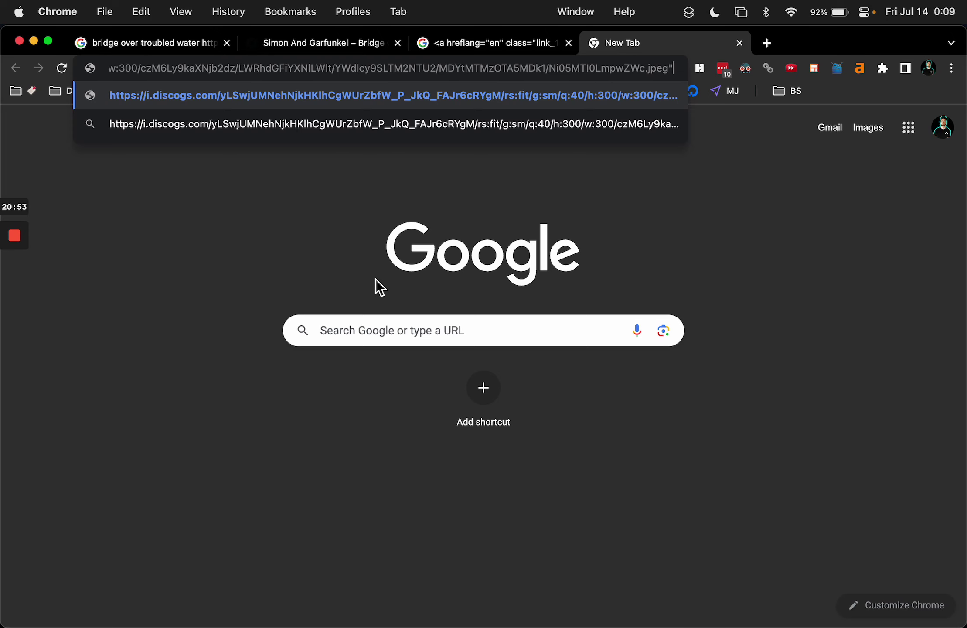
pyautogui.press('super+Left')
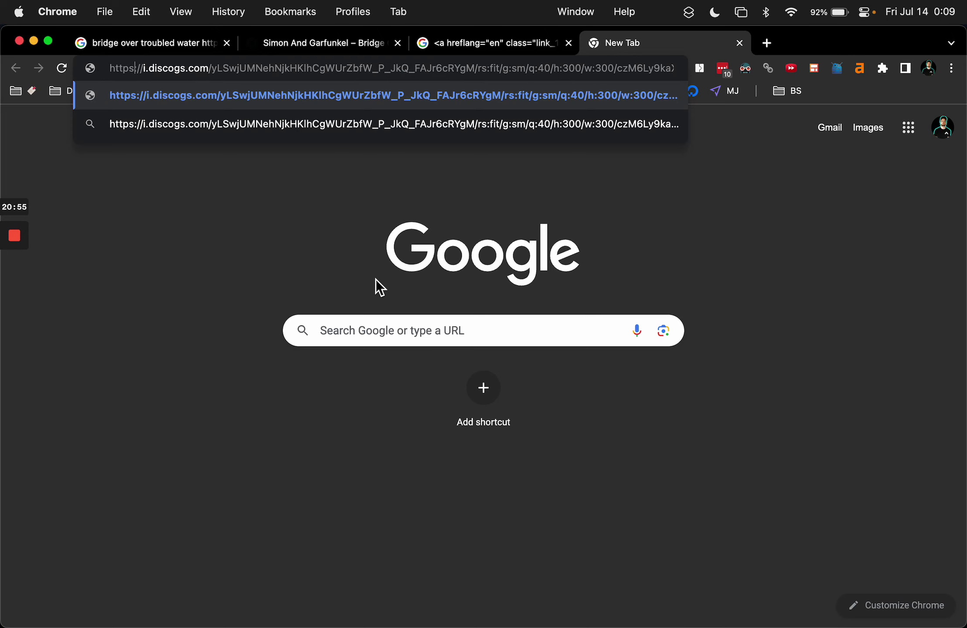
pyautogui.press('Return')
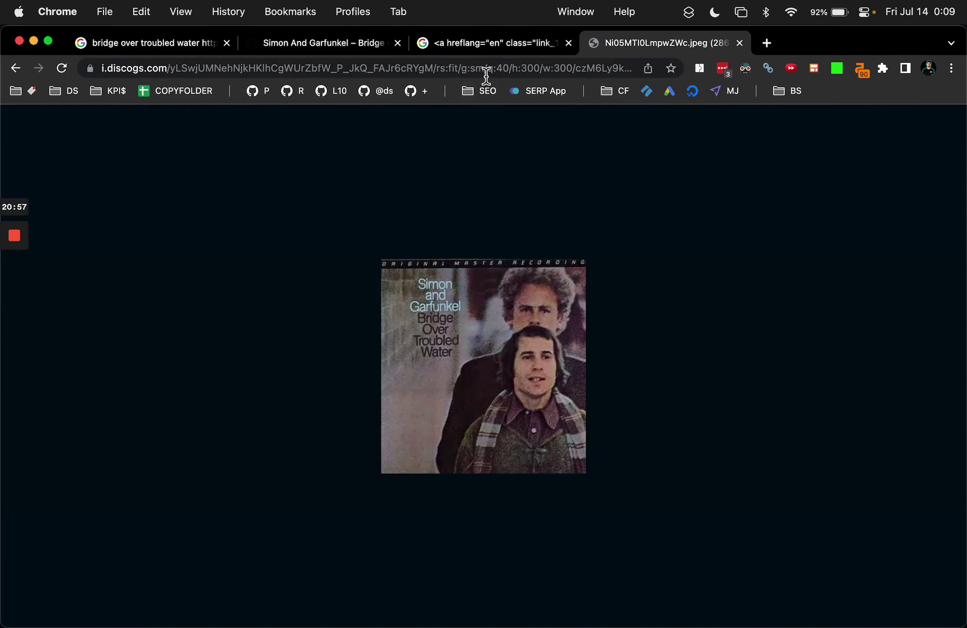
# - Copy the image address and return to the song-list sheet, checking the description and first video ID
pyautogui.click(457, 65)
pyautogui.press('super+c')
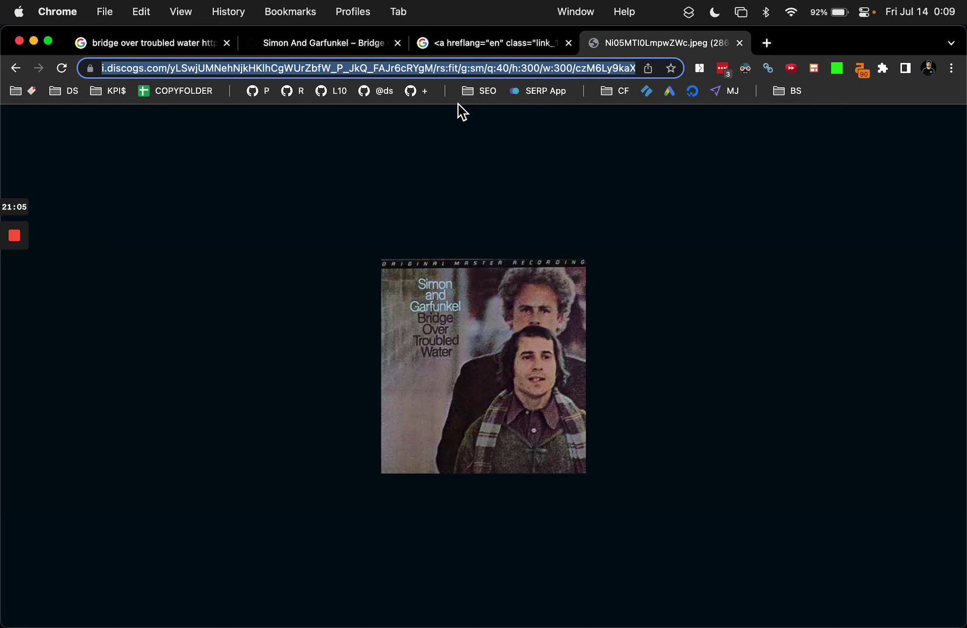
pyautogui.press('super+grave')
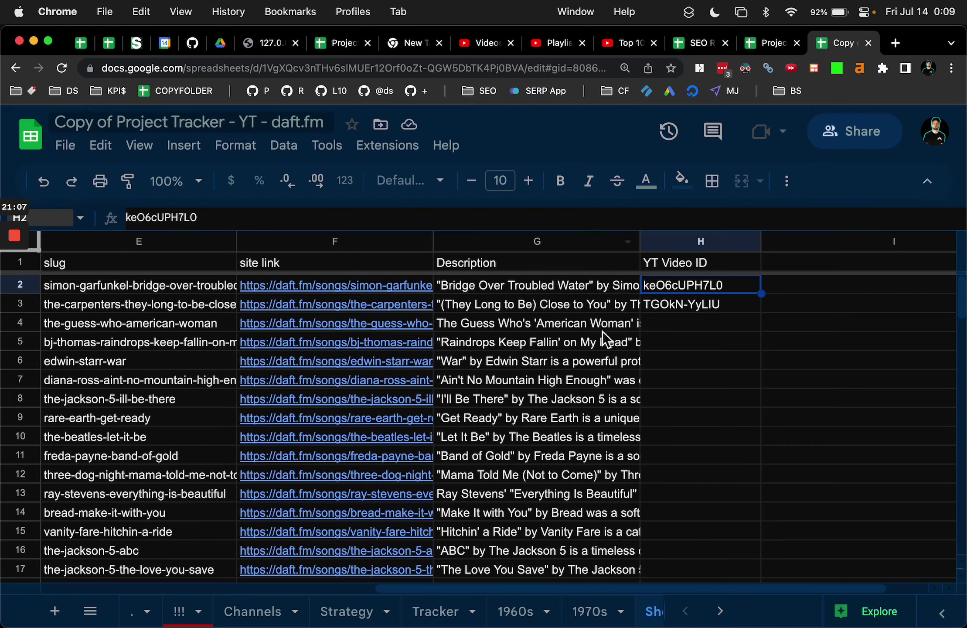
pyautogui.click(523, 278)
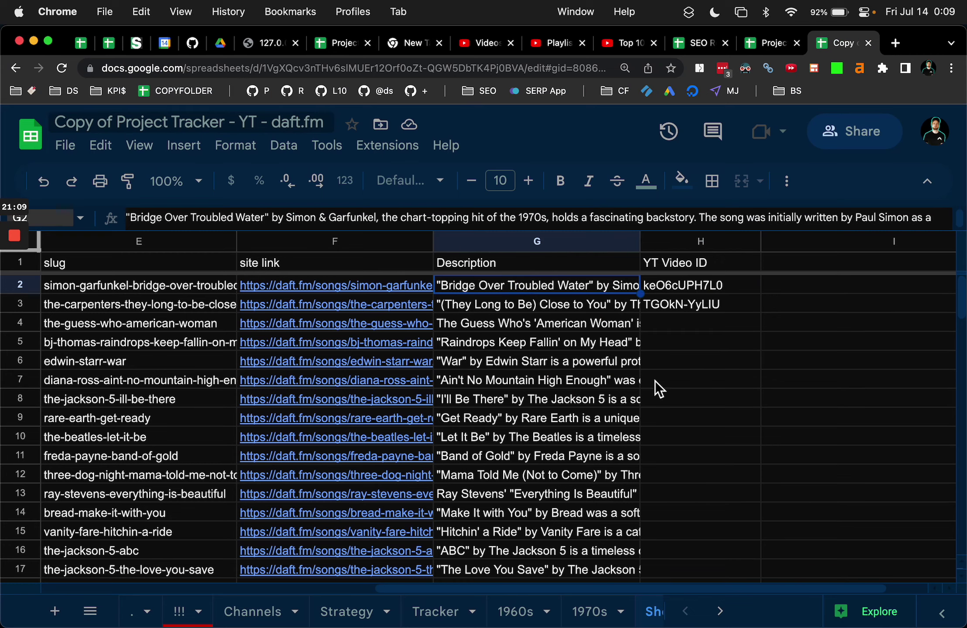
pyautogui.click(691, 288)
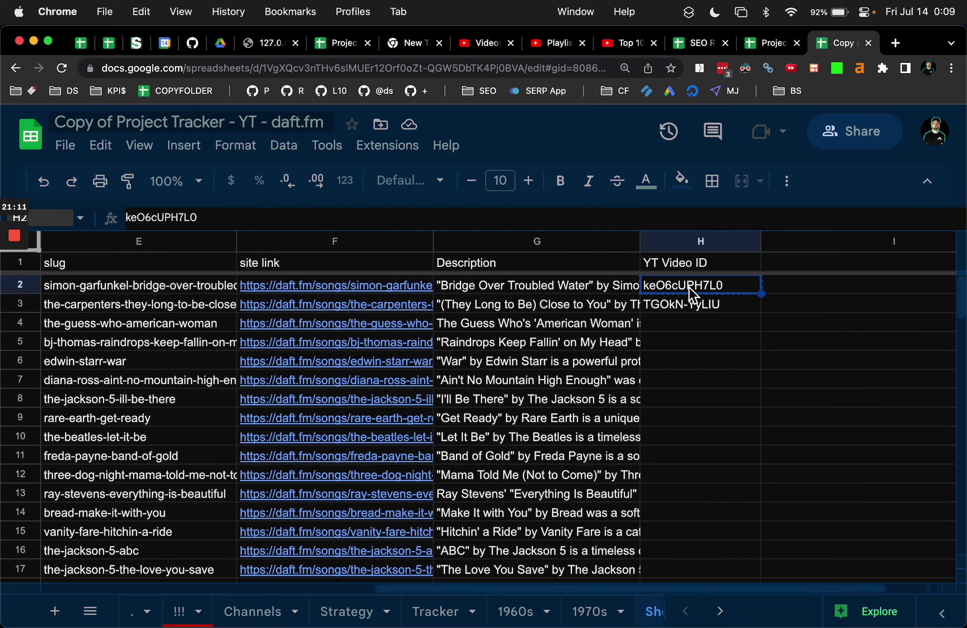
# - Copy the youtu.be/keO6cUPH7L0 share link from the Bridge Over Troubled Water video in the 1970 playlist
pyautogui.click(626, 42)
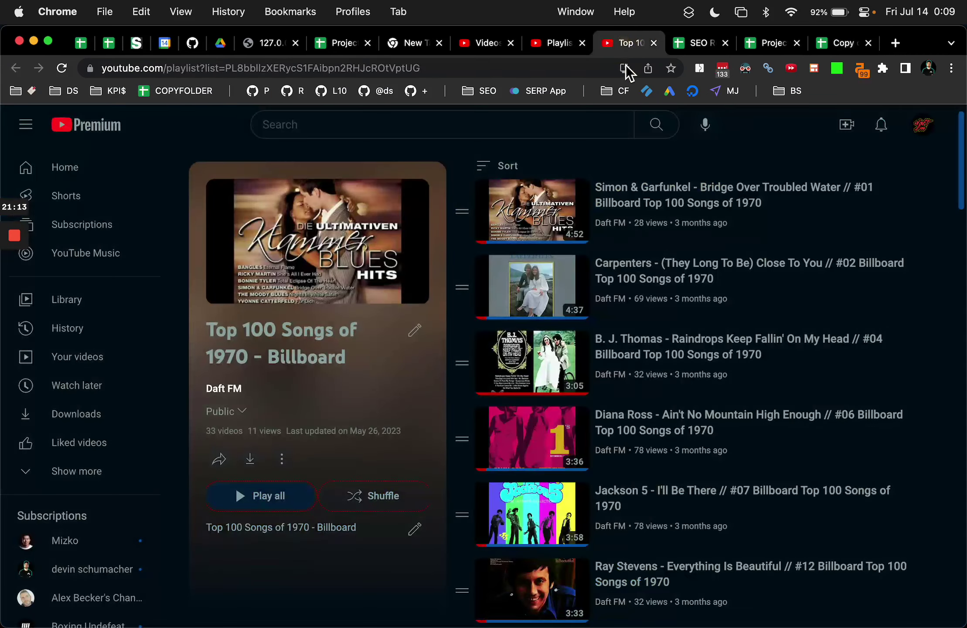
pyautogui.click(543, 198)
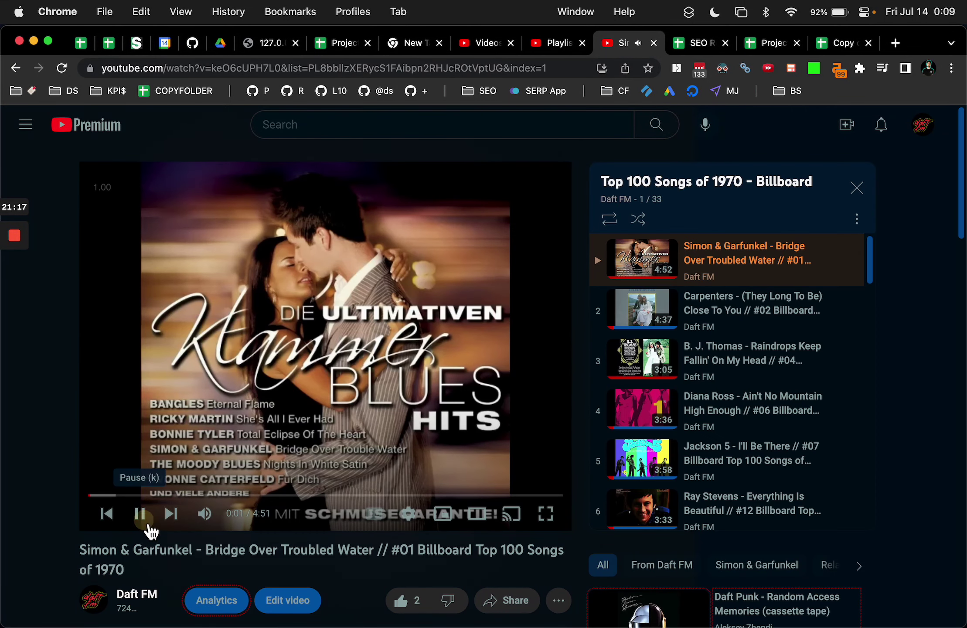
pyautogui.click(139, 513)
pyautogui.click(507, 600)
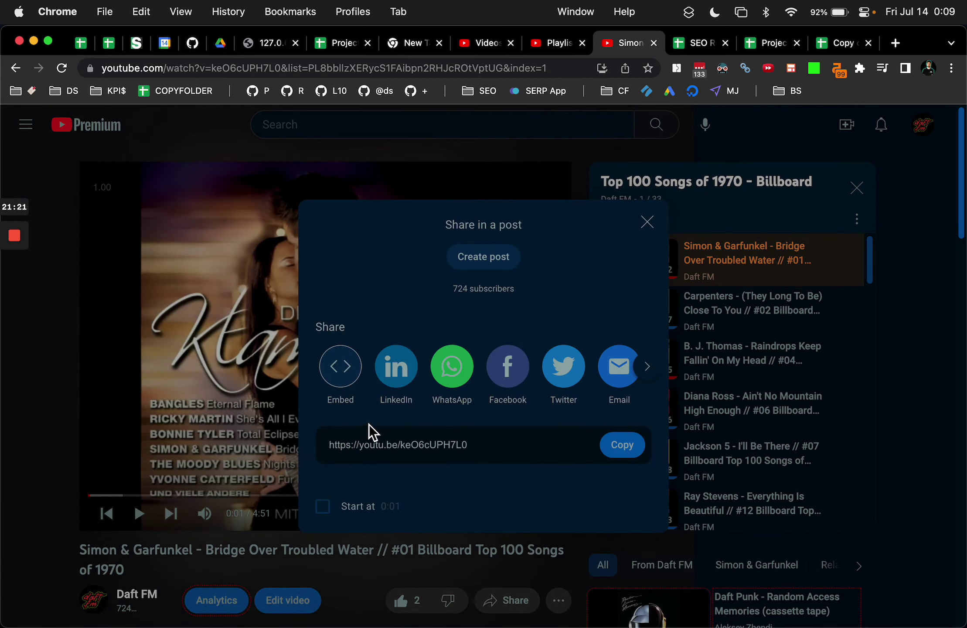
pyautogui.click(623, 445)
# - Paste the youtu.be/keO6cUPH7L0 share link into H2 and widen the YT Video ID column
pyautogui.hotkey('ctrl', 'Tab')
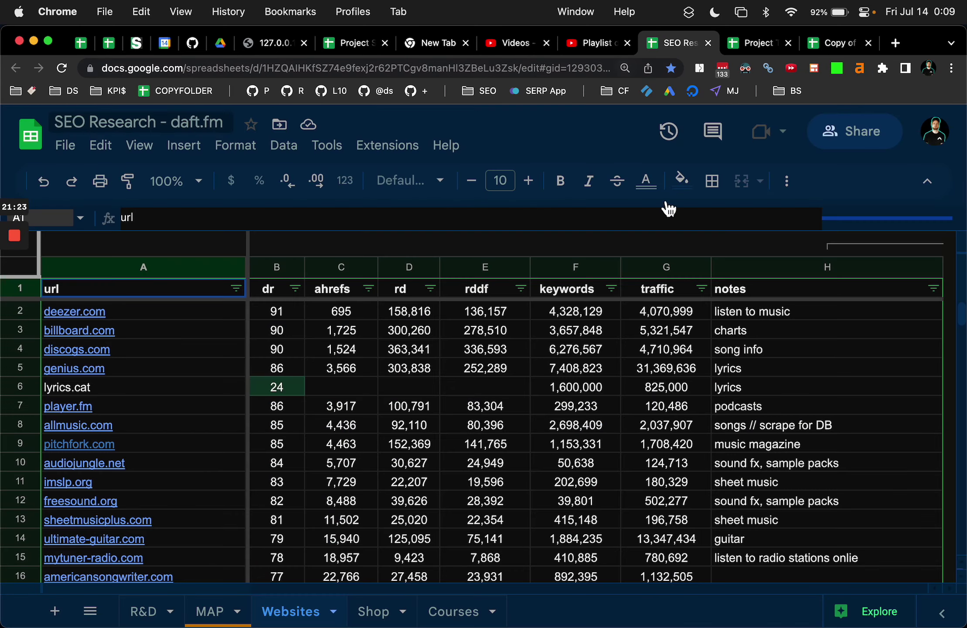
pyautogui.click(762, 42)
pyautogui.click(829, 46)
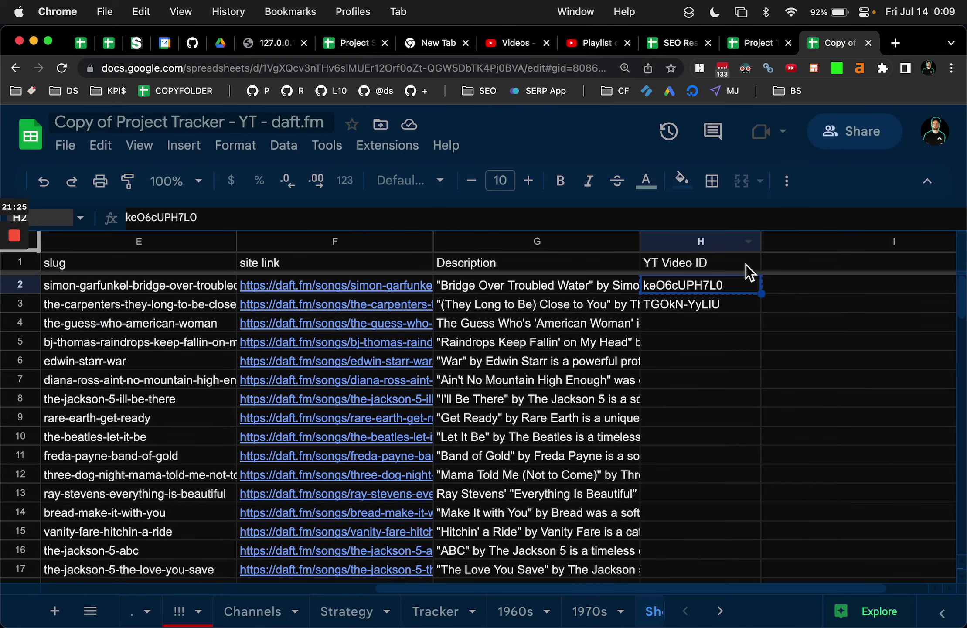
pyautogui.press('super+v')
pyautogui.moveTo(765, 244); pyautogui.dragTo(797, 244)
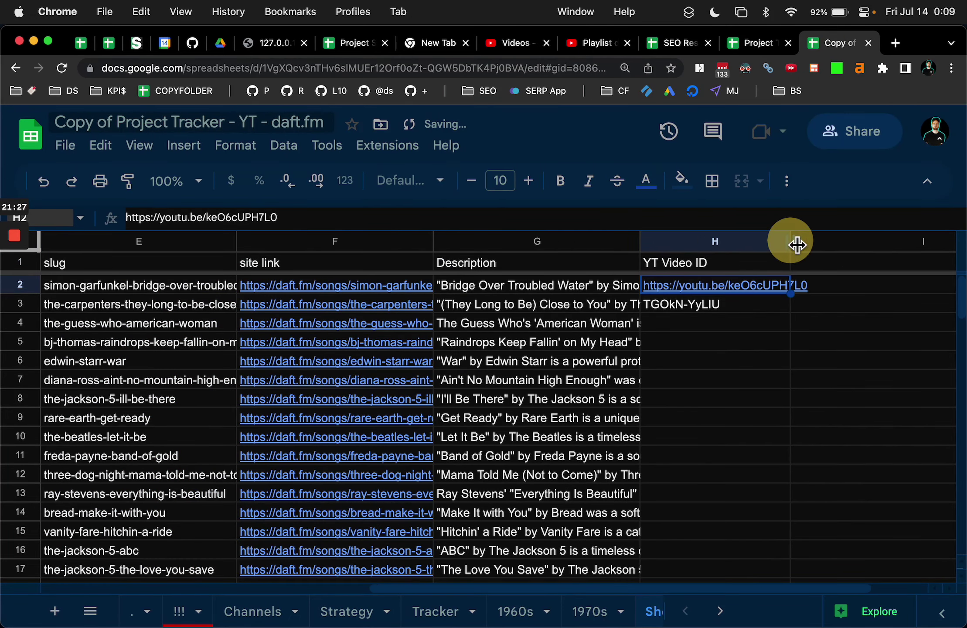
pyautogui.hscroll(3, 748, 334)
# - Start a =CONCATENATE(D2, formula in I2, then switch to ChatGPT
pyautogui.click(716, 290)
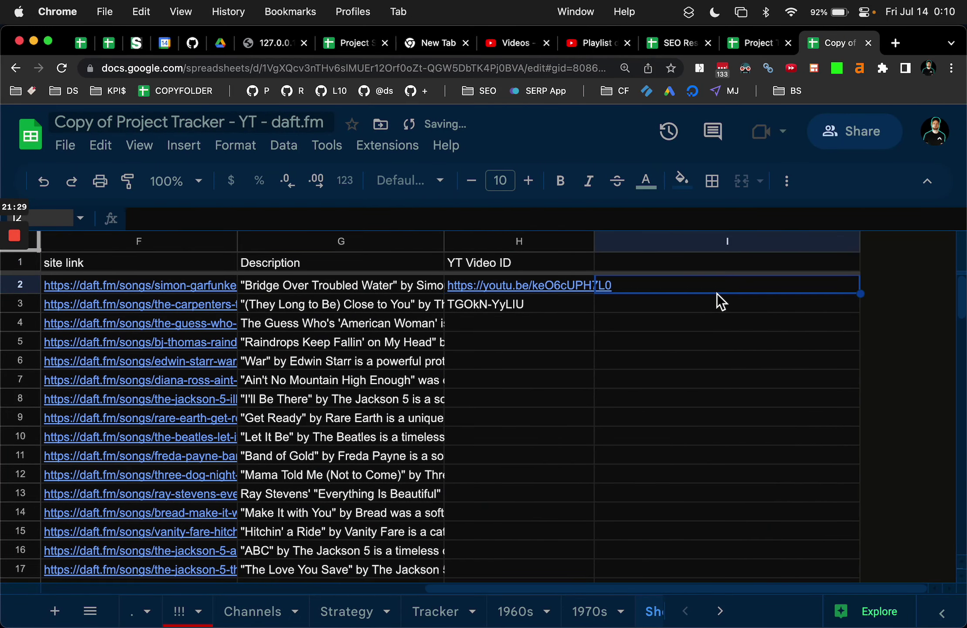
pyautogui.write('=conc')
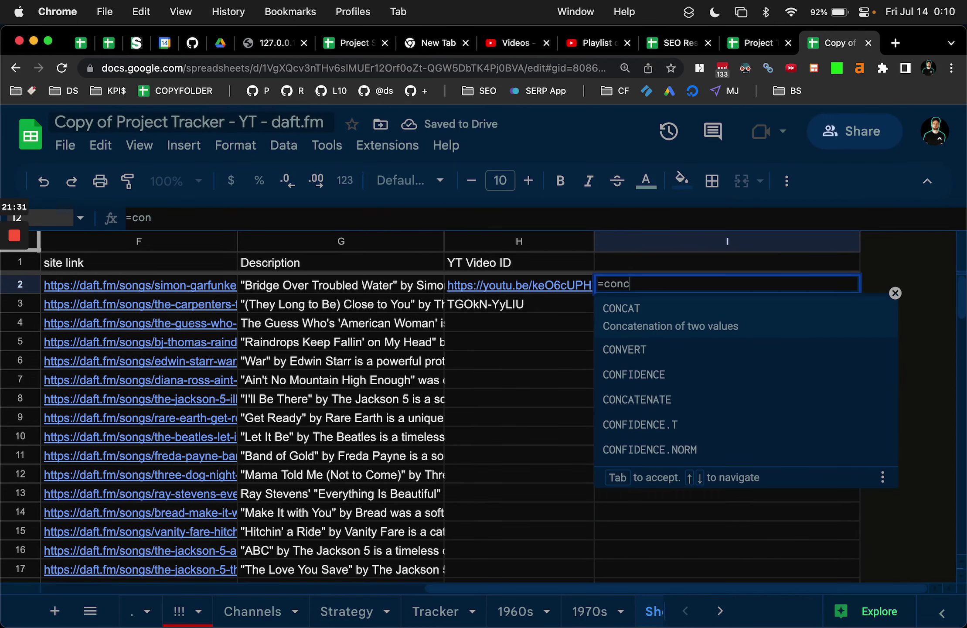
pyautogui.click(728, 350)
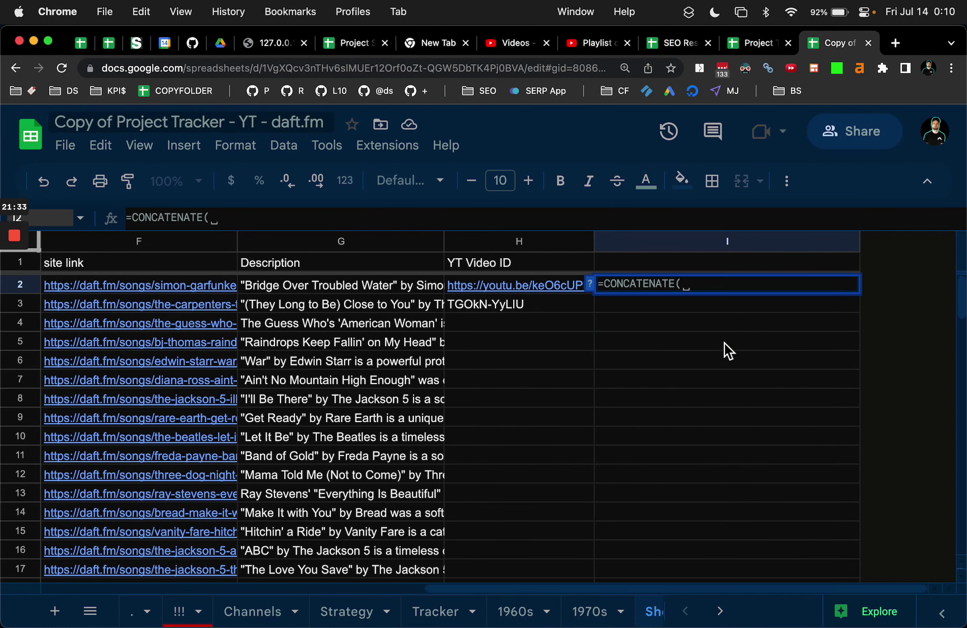
pyautogui.hscroll(-5, 725, 343)
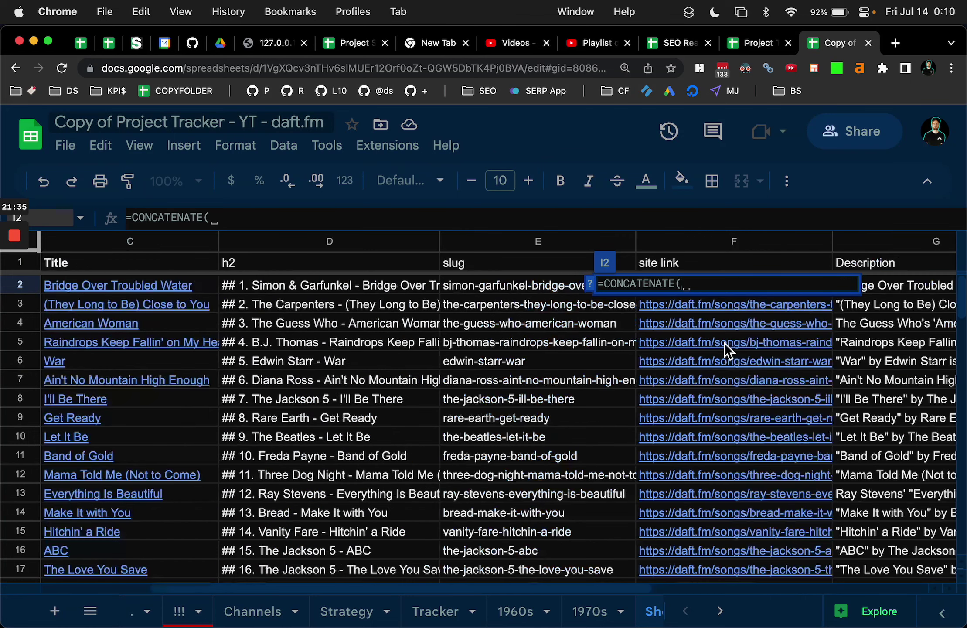
pyautogui.click(389, 284)
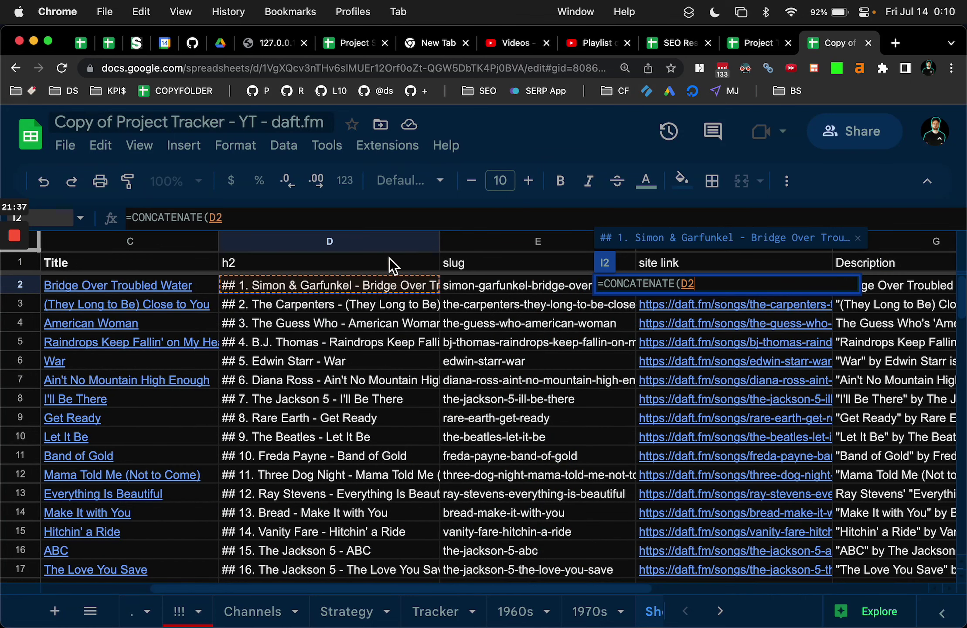
pyautogui.click(391, 223)
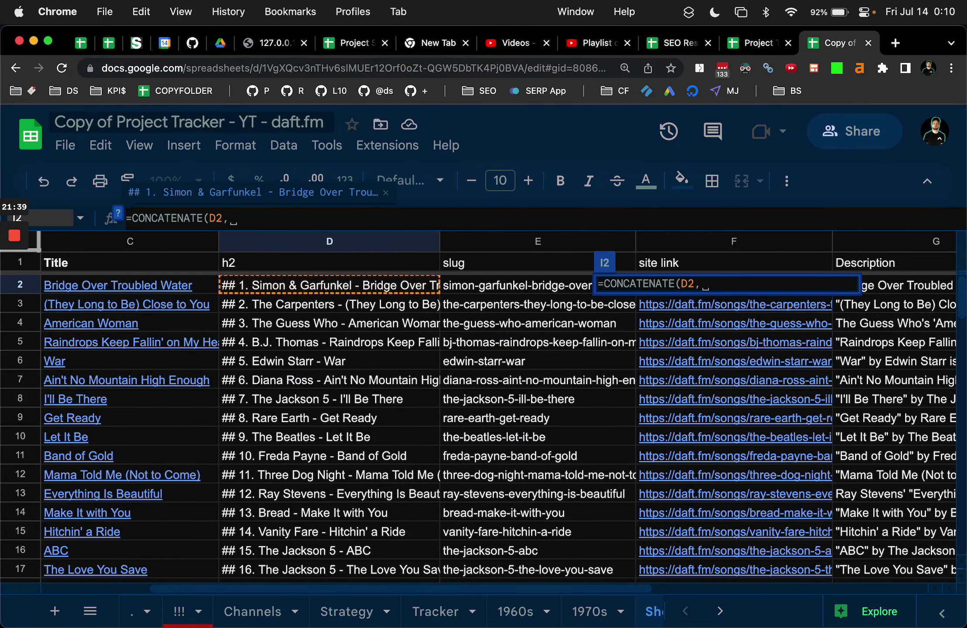
pyautogui.press('super+Tab')
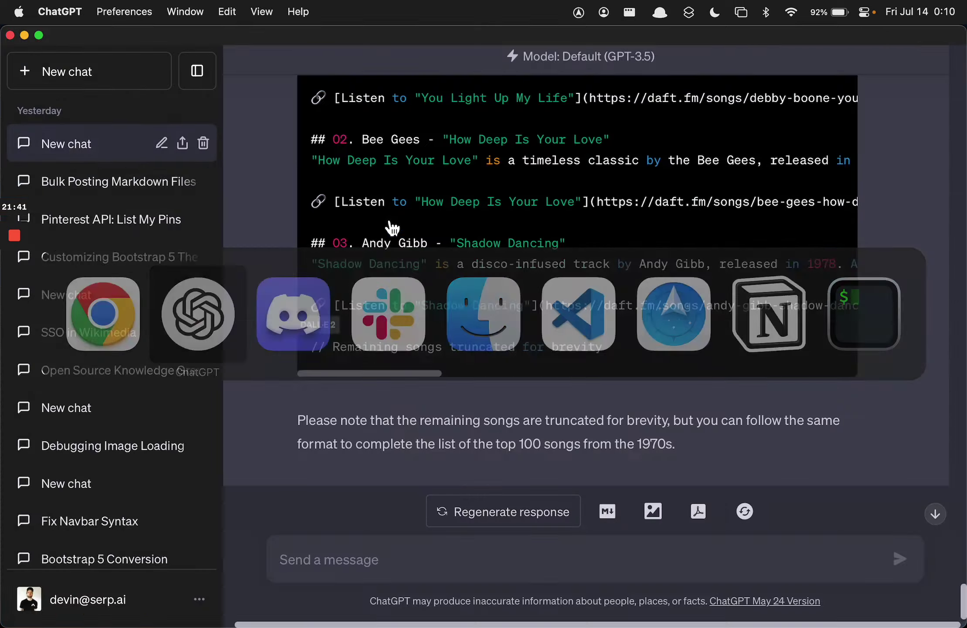
# - Scroll ChatGPT to the markdown song-list code block, highlight its first lines, and return to Sheets
pyautogui.scroll(15, 390, 219)
pyautogui.scroll(-5, 391, 219)
pyautogui.scroll(-15, 391, 219)
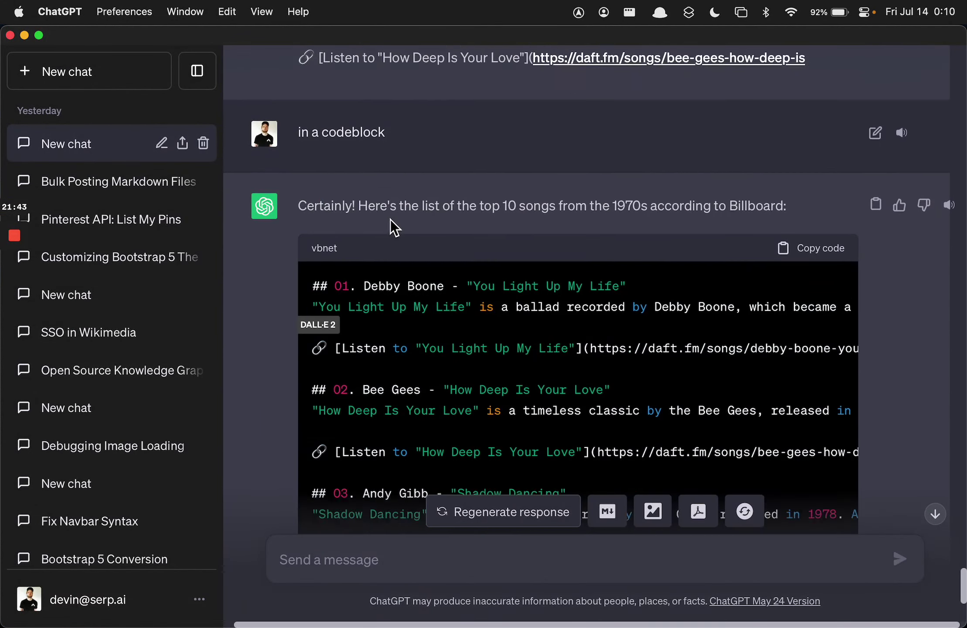
pyautogui.moveTo(315, 255); pyautogui.dragTo(632, 254)
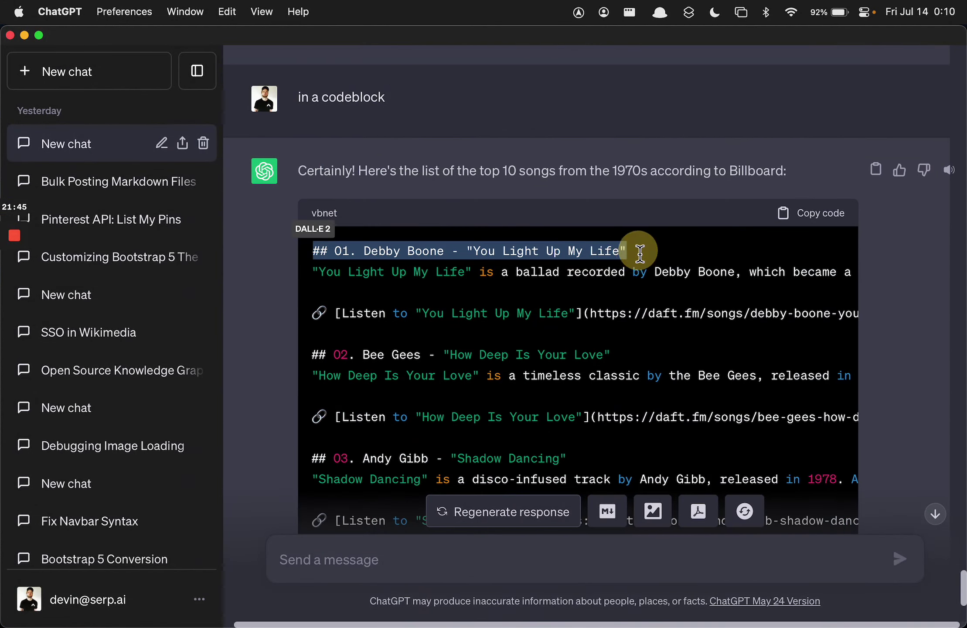
pyautogui.click(408, 279)
pyautogui.moveTo(315, 273); pyautogui.dragTo(600, 272)
pyautogui.click(600, 272)
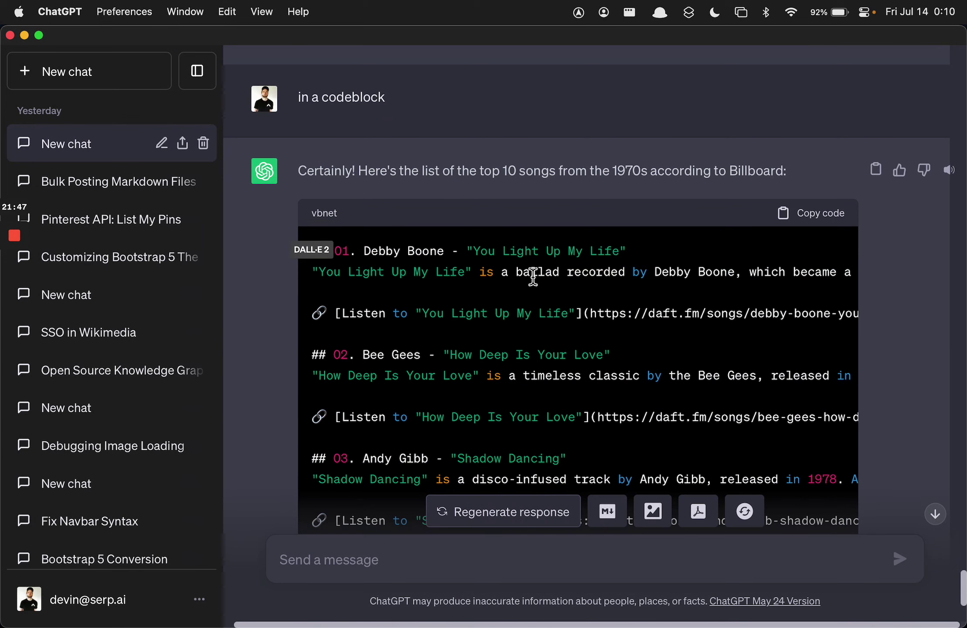
pyautogui.click(350, 299)
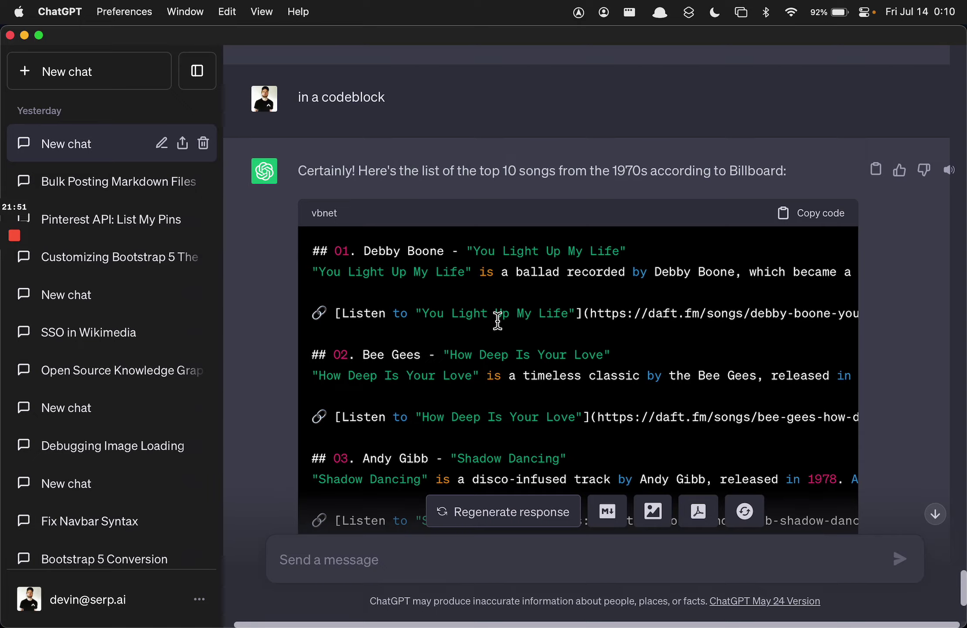
pyautogui.press('super+Tab')
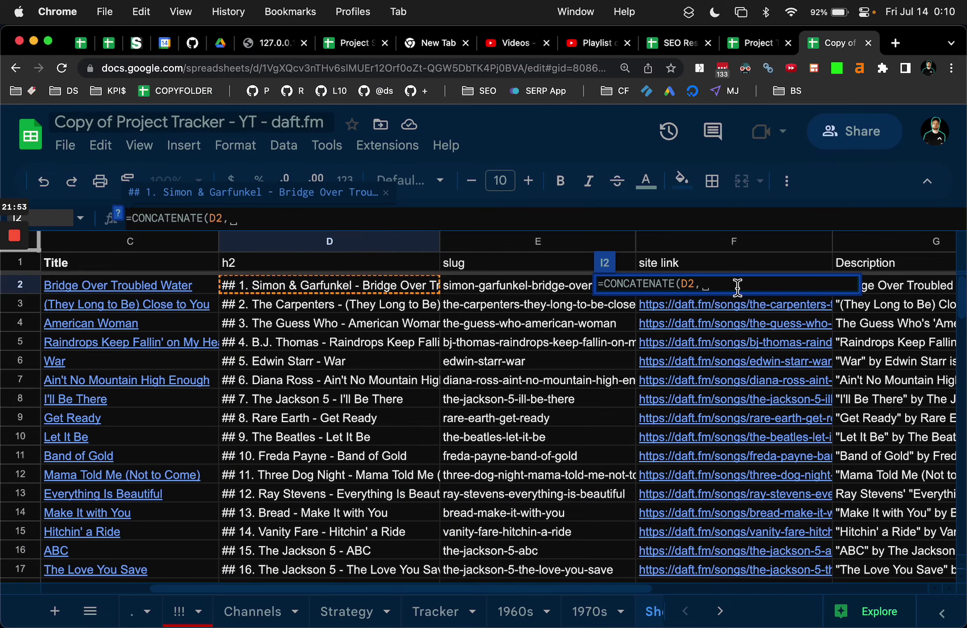
# - Cancel the unfinished I2 formula and undo a misplaced h2 column move
pyautogui.press('BackSpace')
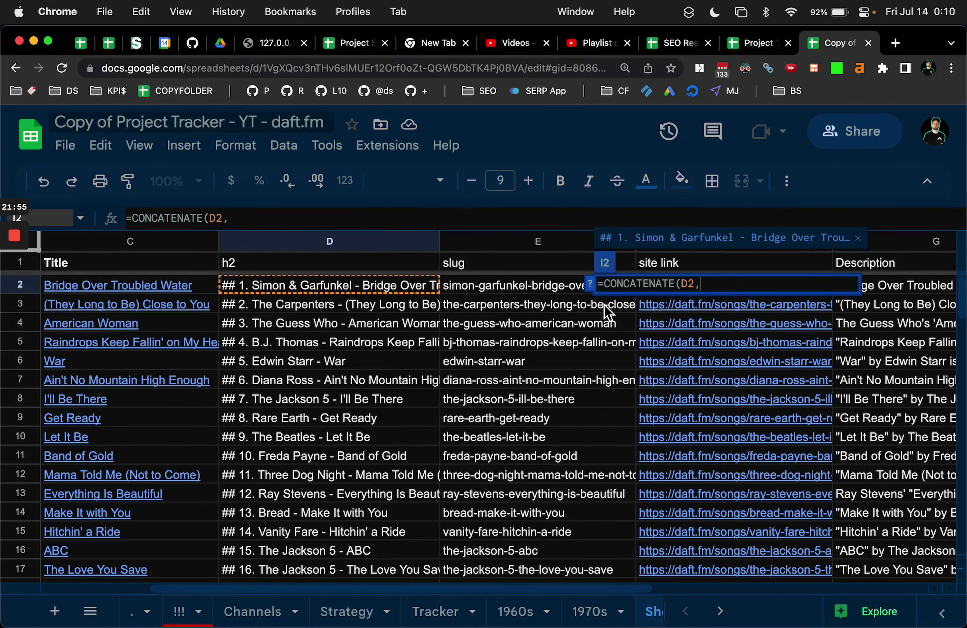
pyautogui.press('Escape')
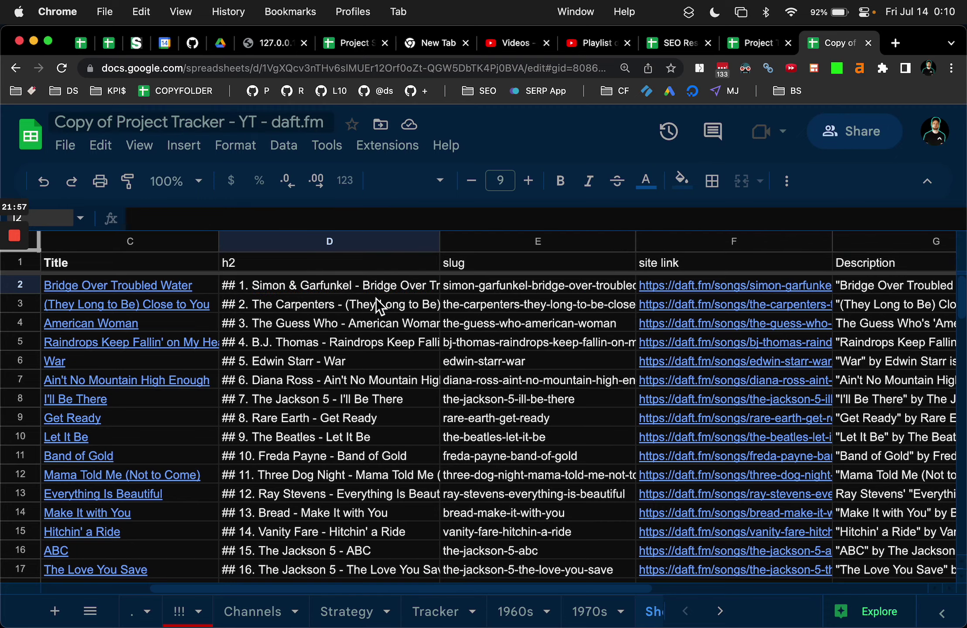
pyautogui.hscroll(-5, 376, 298)
pyautogui.click(531, 263)
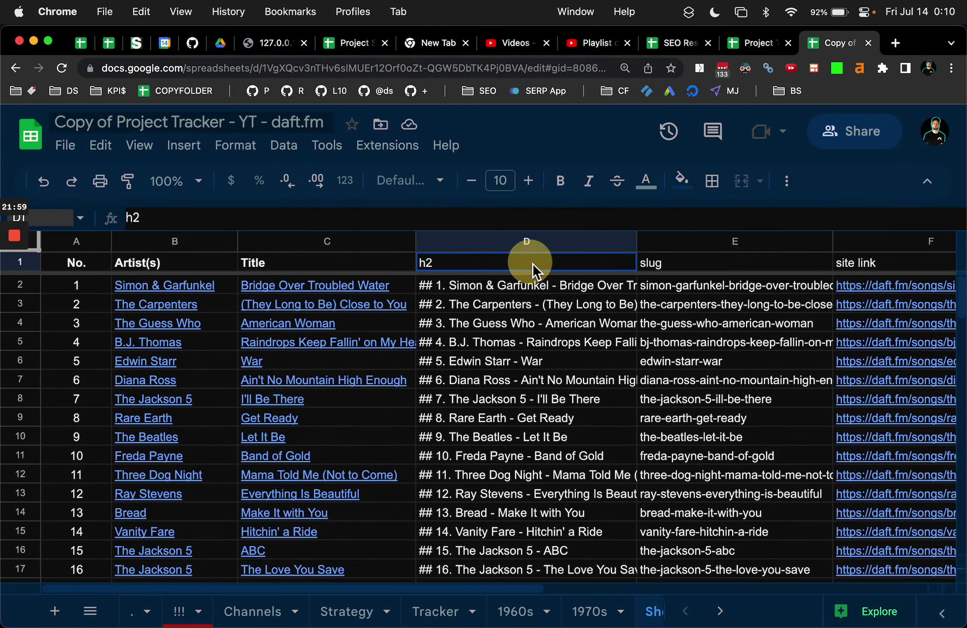
pyautogui.click(555, 247)
pyautogui.moveTo(552, 242); pyautogui.dragTo(458, 276)
pyautogui.press('super+z')
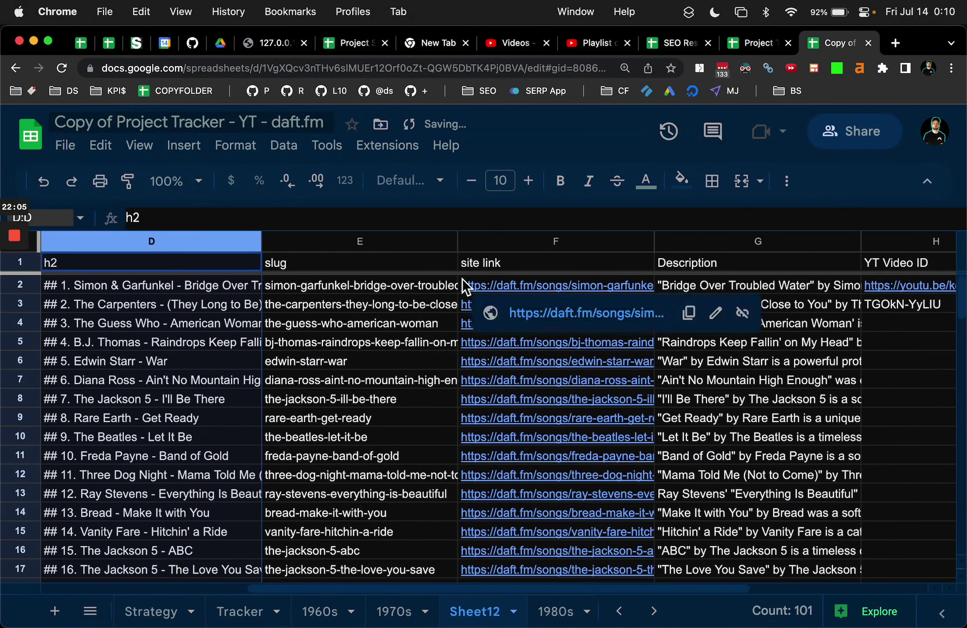
# - Narrow columns D–F, then move h2 after slug and Description before site link
pyautogui.hscroll(-2, 525, 250)
pyautogui.moveTo(668, 240); pyautogui.dragTo(458, 248)
pyautogui.click(359, 341)
pyautogui.click(321, 246)
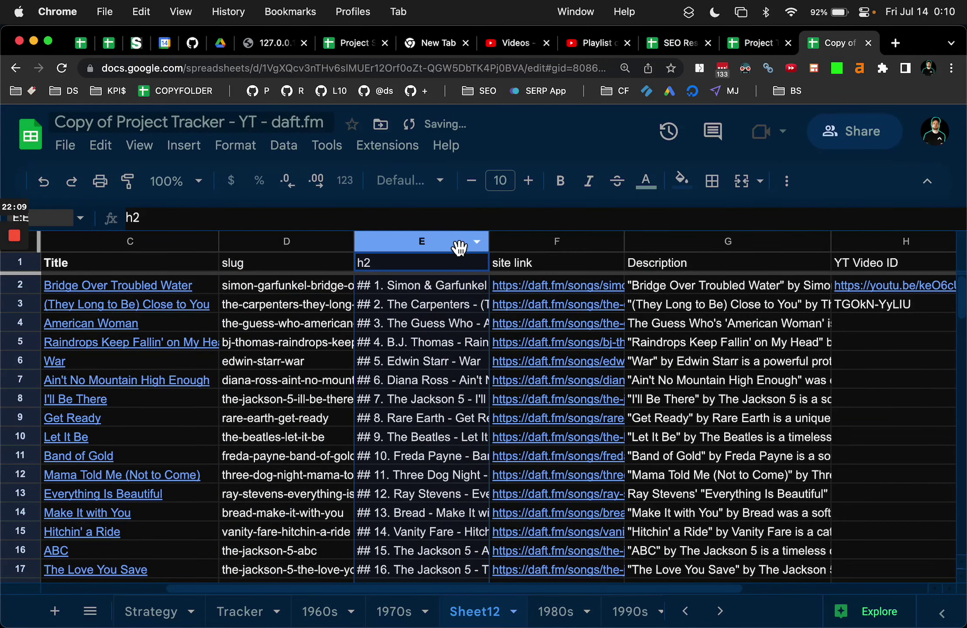
pyautogui.click(665, 242)
pyautogui.moveTo(664, 242); pyautogui.dragTo(533, 238)
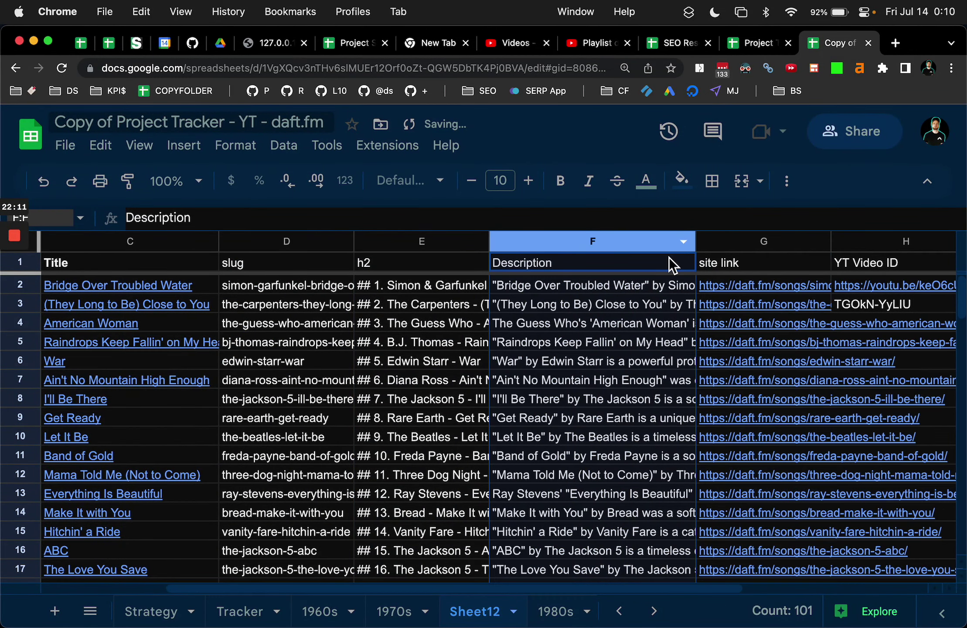
# - Set the site link column's text wrapping to Clip
pyautogui.hscroll(2, 782, 259)
pyautogui.click(624, 242)
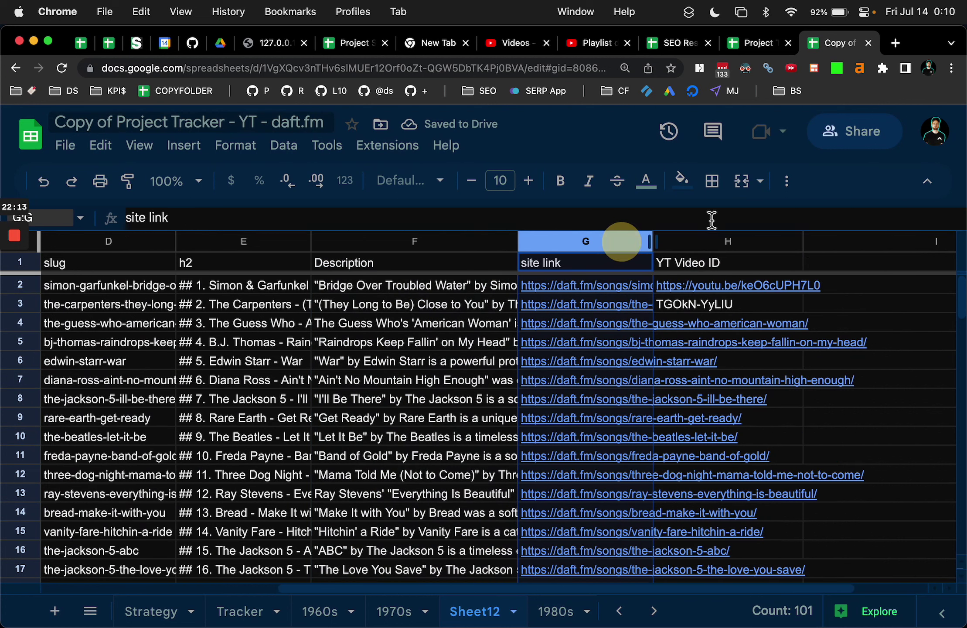
pyautogui.click(786, 181)
pyautogui.click(602, 217)
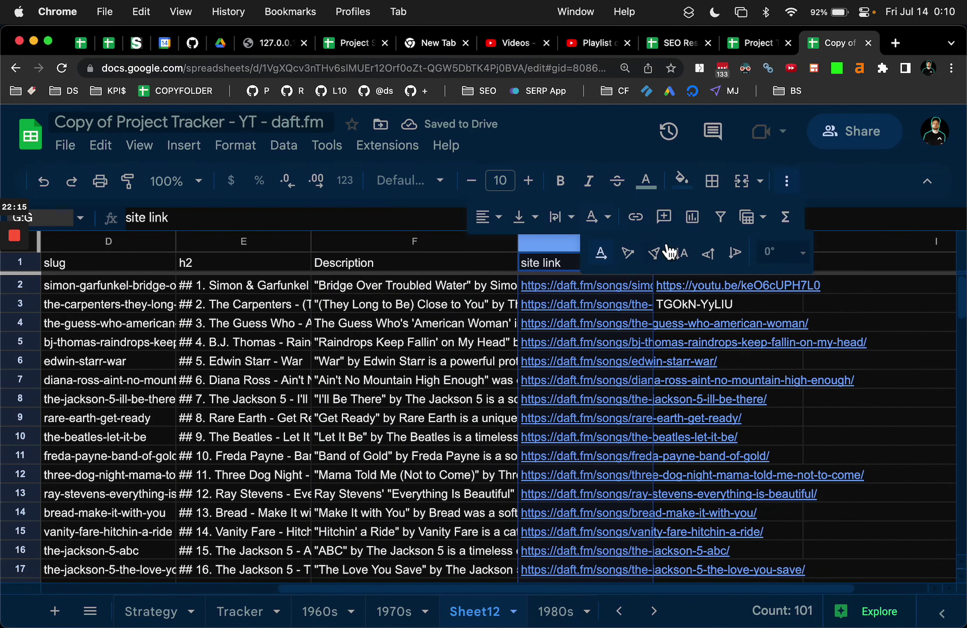
pyautogui.click(566, 217)
pyautogui.click(620, 250)
# - Select the headers and first song row E1:H2, then clear the selection
pyautogui.click(843, 292)
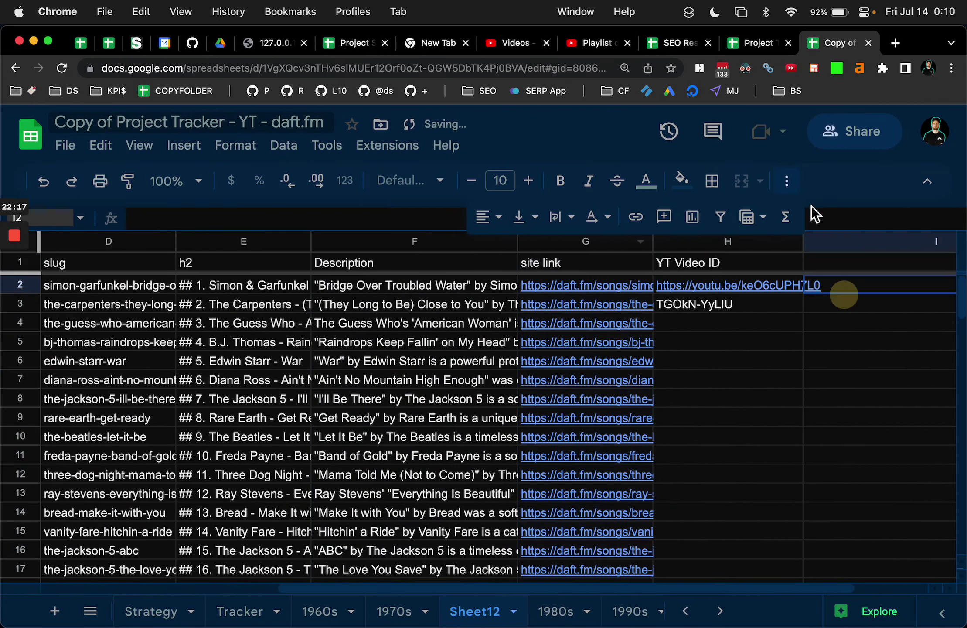
pyautogui.click(786, 180)
pyautogui.click(842, 359)
pyautogui.moveTo(254, 265); pyautogui.dragTo(703, 279)
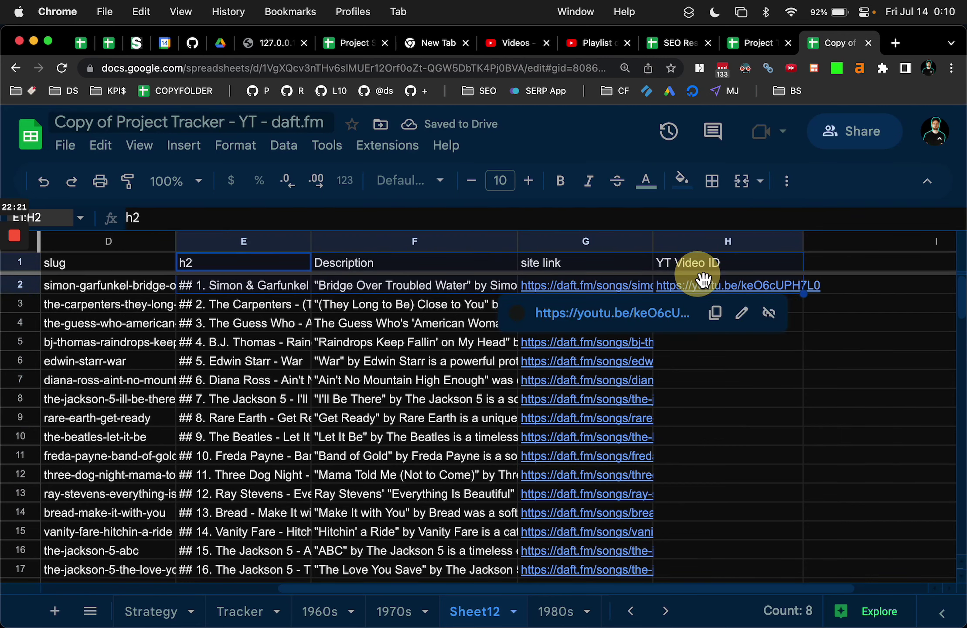
pyautogui.click(886, 346)
# - Paste H2's youtu.be share URL and swap in the TGOkN-YyLIU video ID
pyautogui.click(784, 304)
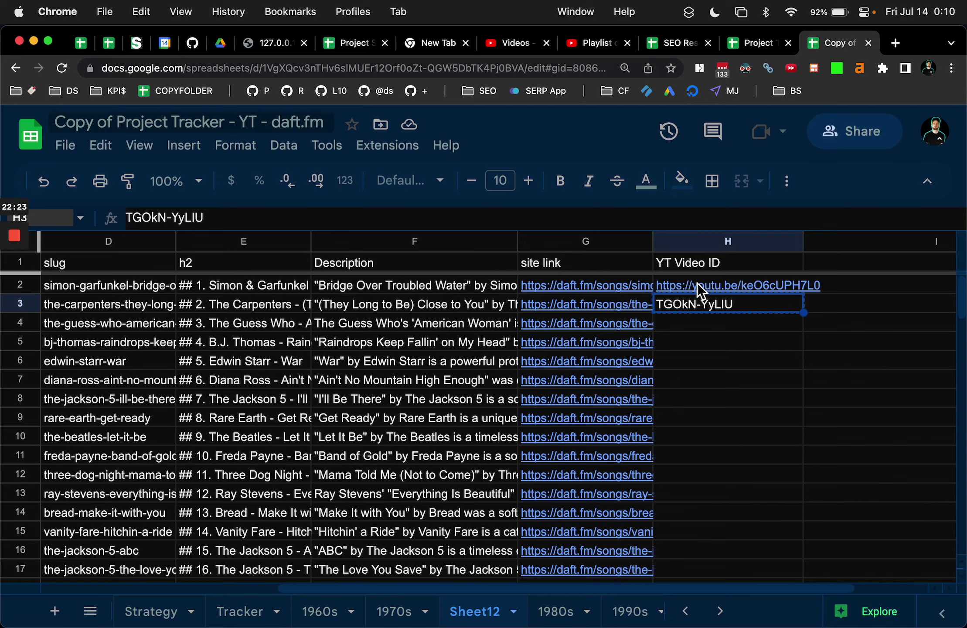
pyautogui.click(712, 284)
pyautogui.click(863, 327)
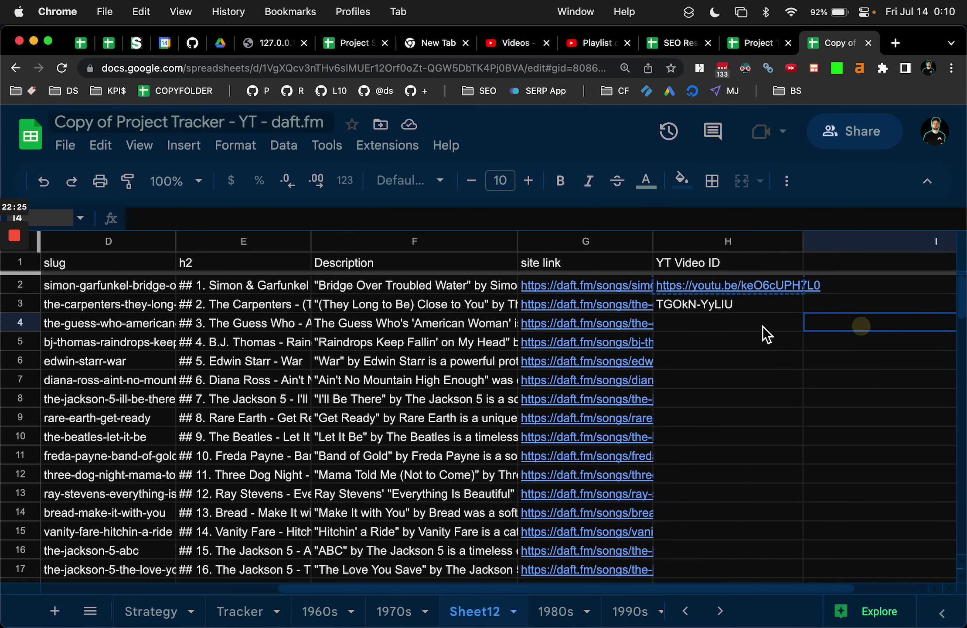
pyautogui.click(763, 325)
pyautogui.write('https://youtu.be/keO6cUPH7L0')
pyautogui.click(766, 307)
pyautogui.click(783, 323)
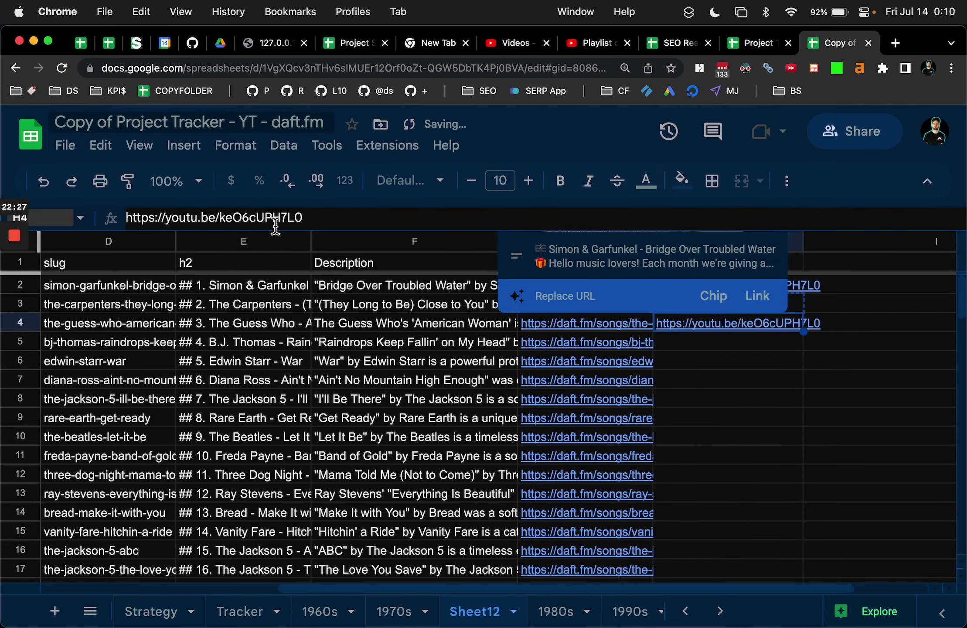
pyautogui.moveTo(221, 220); pyautogui.dragTo(470, 218)
pyautogui.write('TGOkN-YyLIU')
pyautogui.click(897, 407)
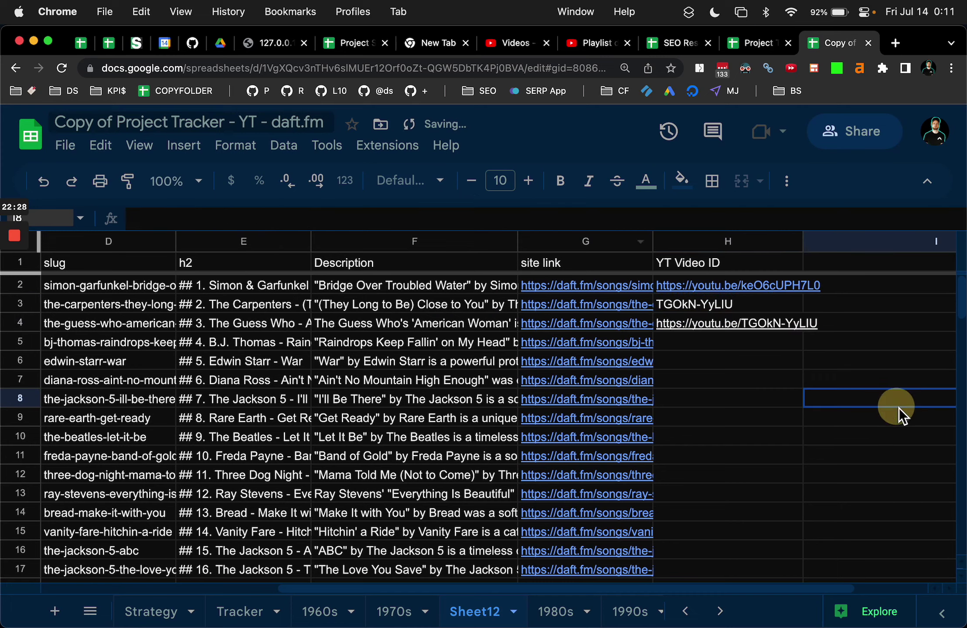
# - Open the new TGOkN-YyLIU YouTube link to verify it, then close that tab
pyautogui.click(750, 320)
pyautogui.click(749, 317)
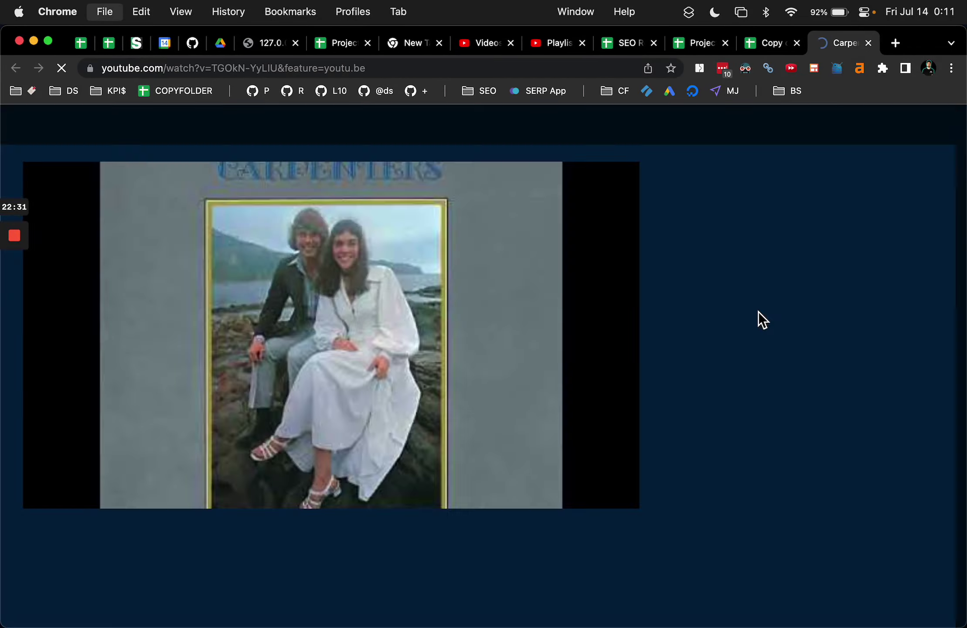
pyautogui.press('cmd+w')
# - Copy the headers and first two song rows, E1:H3
pyautogui.click(267, 263)
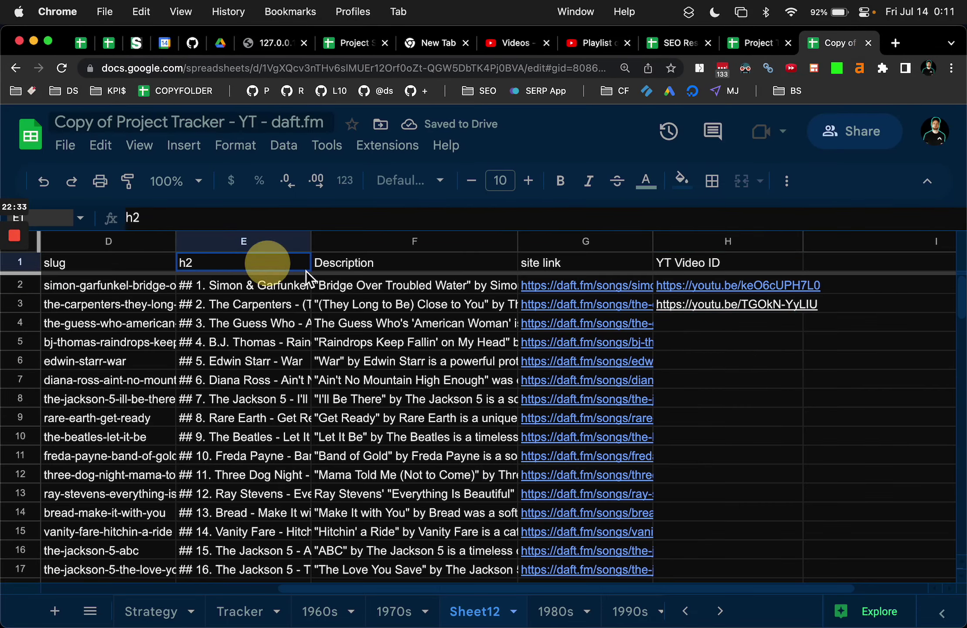
pyautogui.keyDown('shift'); pyautogui.click(727, 301); pyautogui.keyUp('shift')
pyautogui.press('cmd+c')
# - In ChatGPT's message box, write 'this is my google sheet.' and start a new line
pyautogui.press('cmd+Tab')
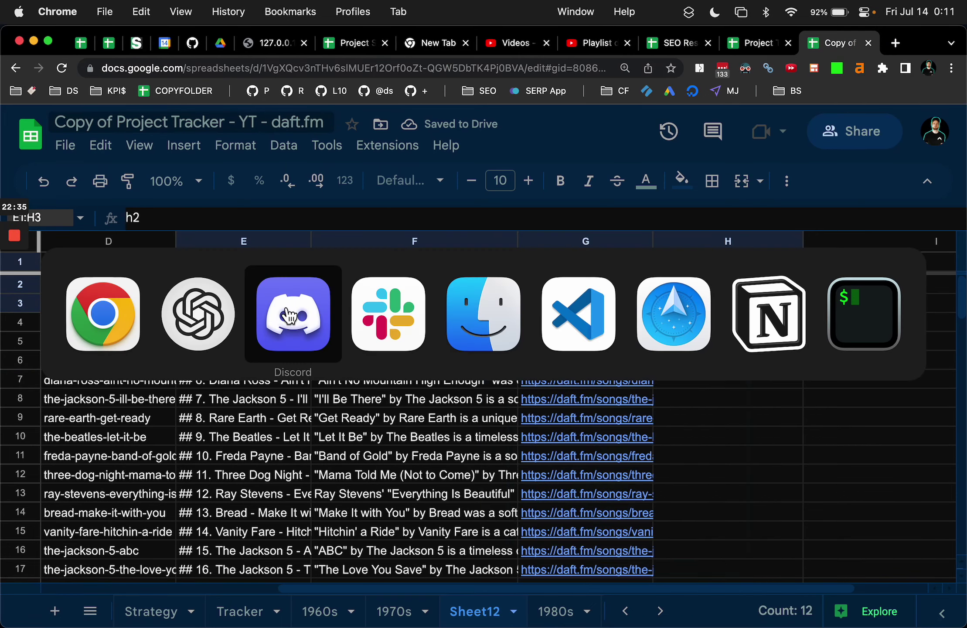
pyautogui.click(198, 314)
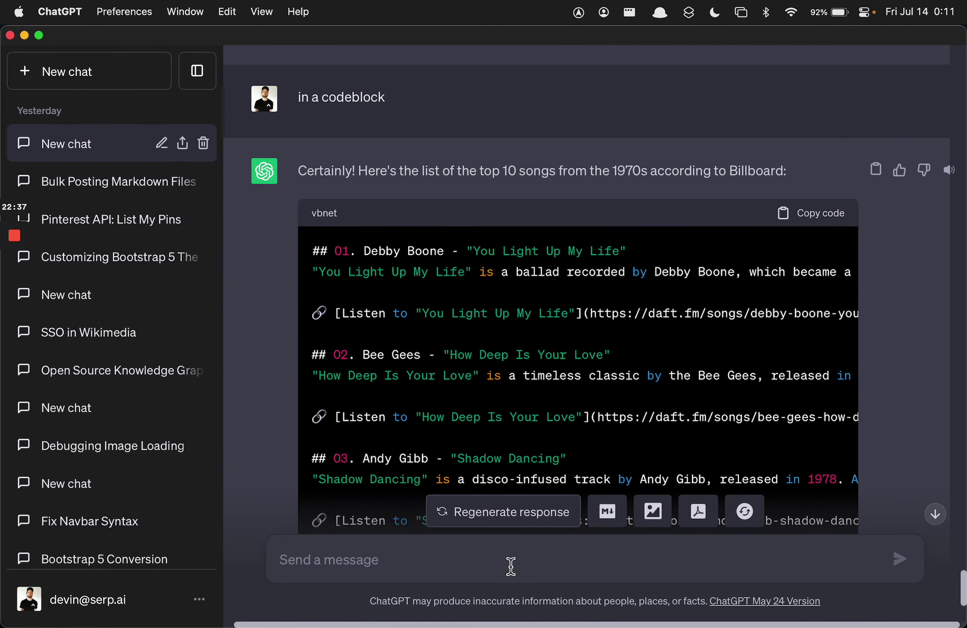
pyautogui.write('this is my googl esheet')
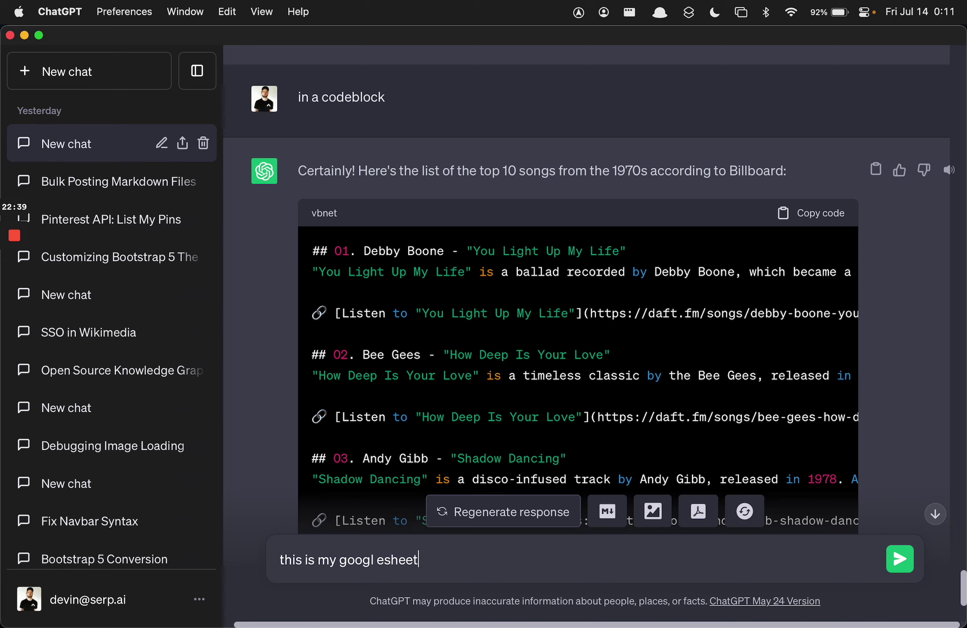
pyautogui.press('BackSpace')
pyautogui.press('BackSpace')
pyautogui.press('BackSpace')
pyautogui.press('BackSpace')
pyautogui.press('BackSpace')
pyautogui.press('BackSpace')
pyautogui.write('e sheet.')
pyautogui.hotkey('shift', 'Return')
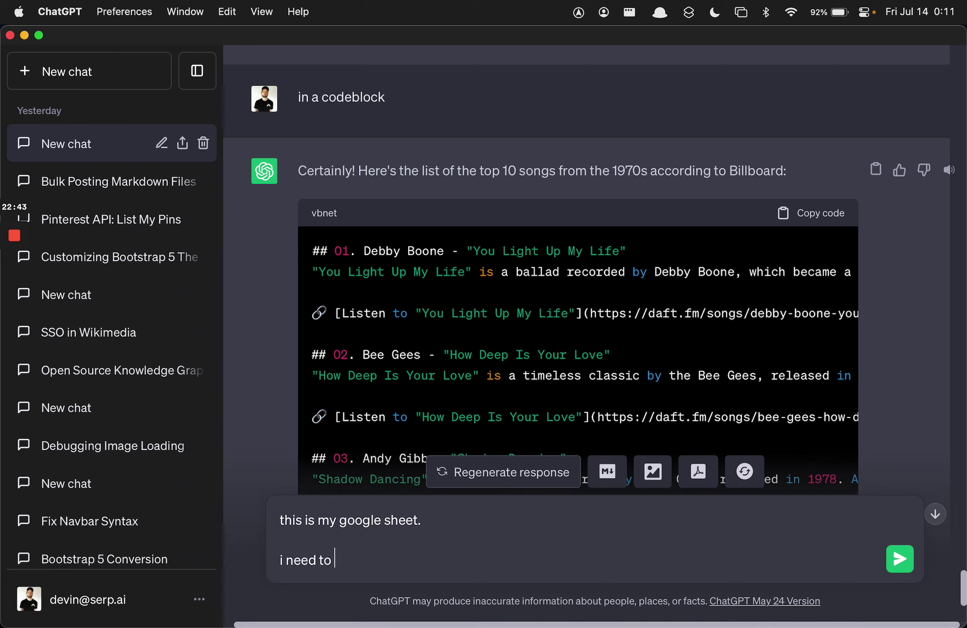
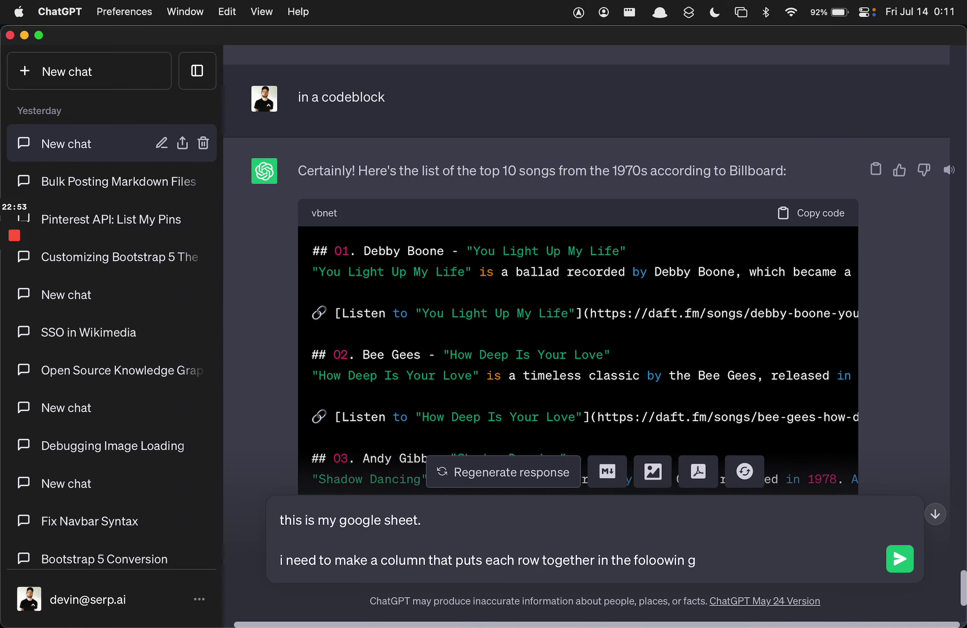
# - Paste the copied sheet rows into the ChatGPT message below the opening sentence
pyautogui.click(449, 515)
pyautogui.press('Return')
pyautogui.press('Return')
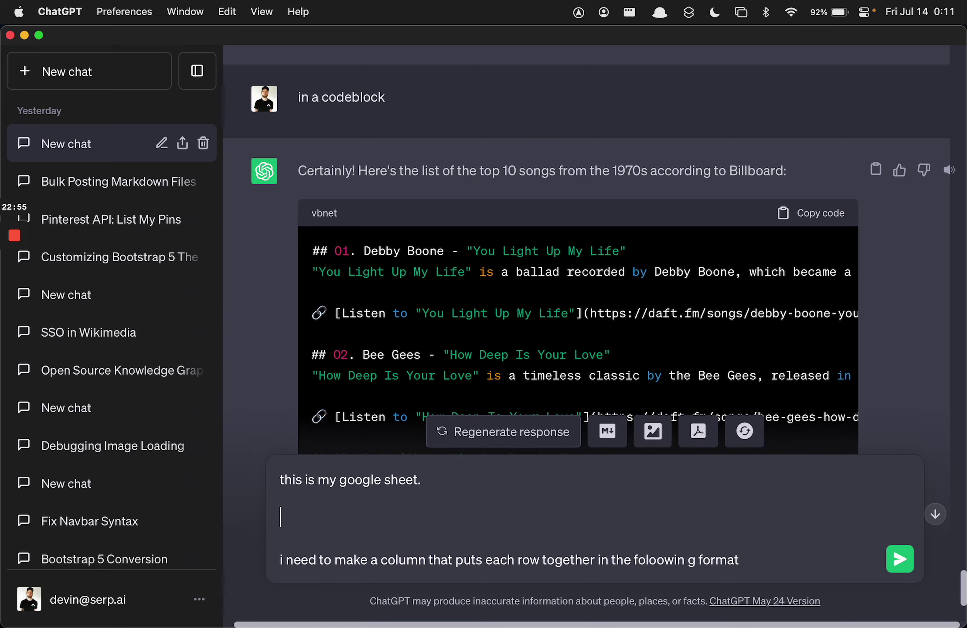
pyautogui.press('super+v')
pyautogui.scroll(5, 638, 492)
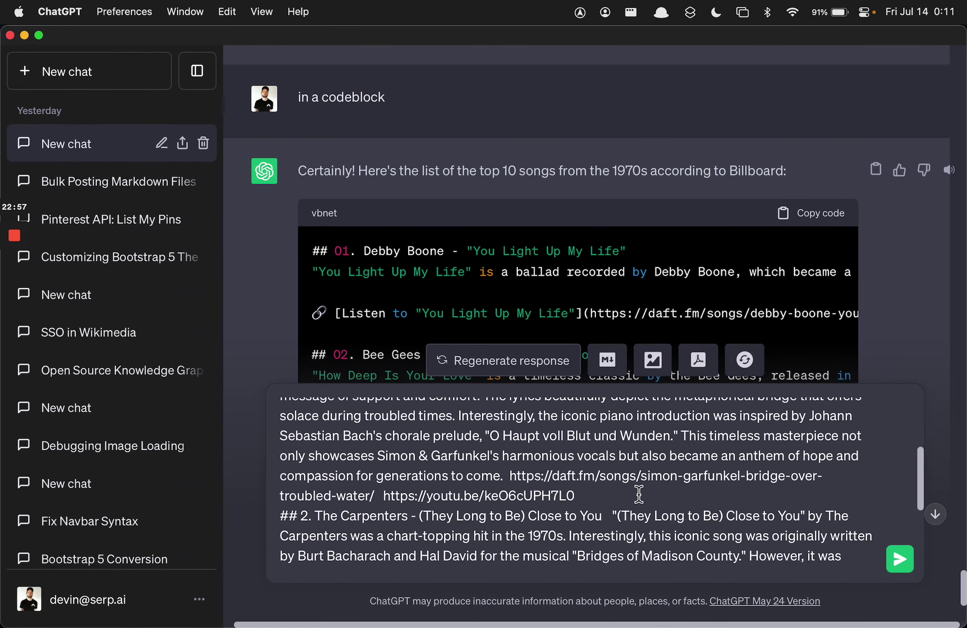
pyautogui.scroll(5, 631, 501)
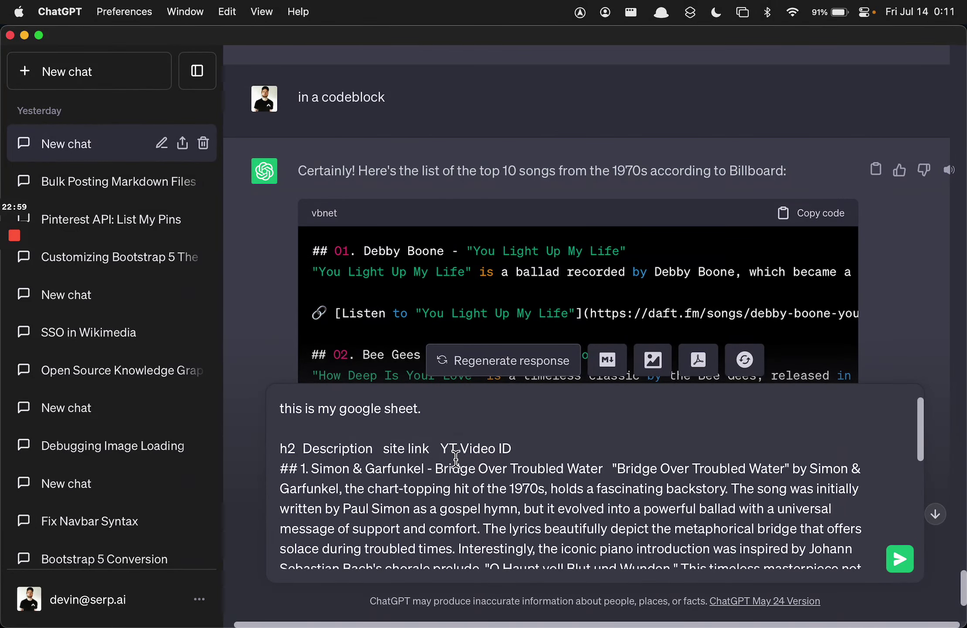
pyautogui.scroll(-1, 539, 447)
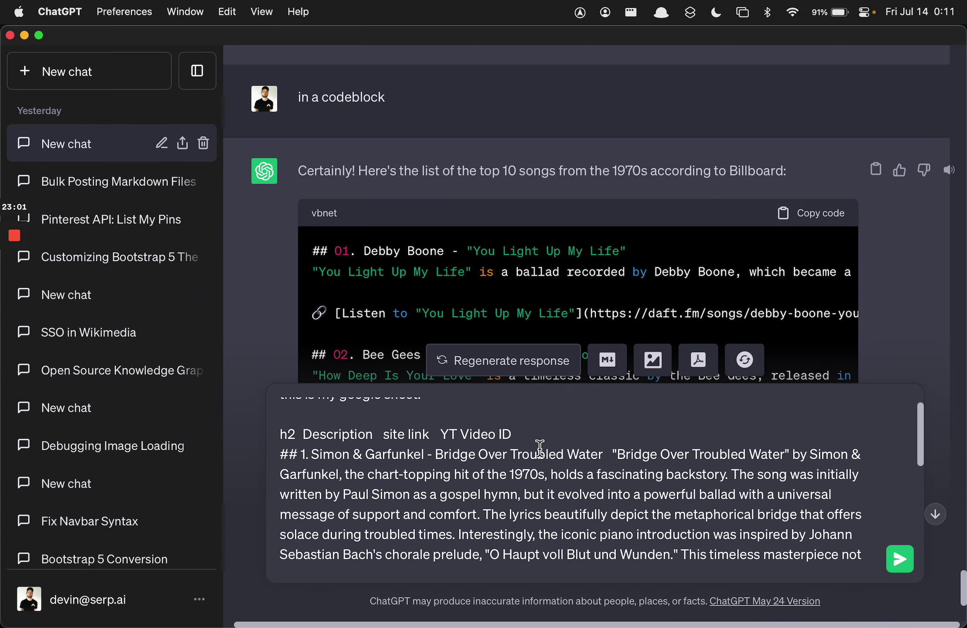
pyautogui.scroll(10, 501, 318)
pyautogui.scroll(-6, 503, 318)
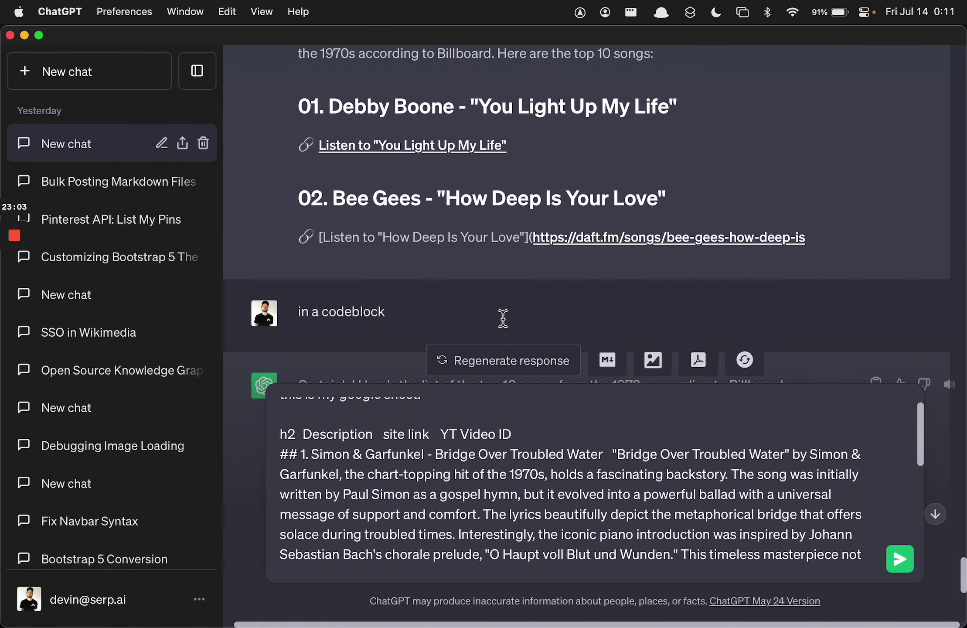
# - Start an example block at the end of the request with the first song's heading
pyautogui.moveTo(281, 456); pyautogui.dragTo(604, 455)
pyautogui.press('super+c')
pyautogui.scroll(-10, 604, 456)
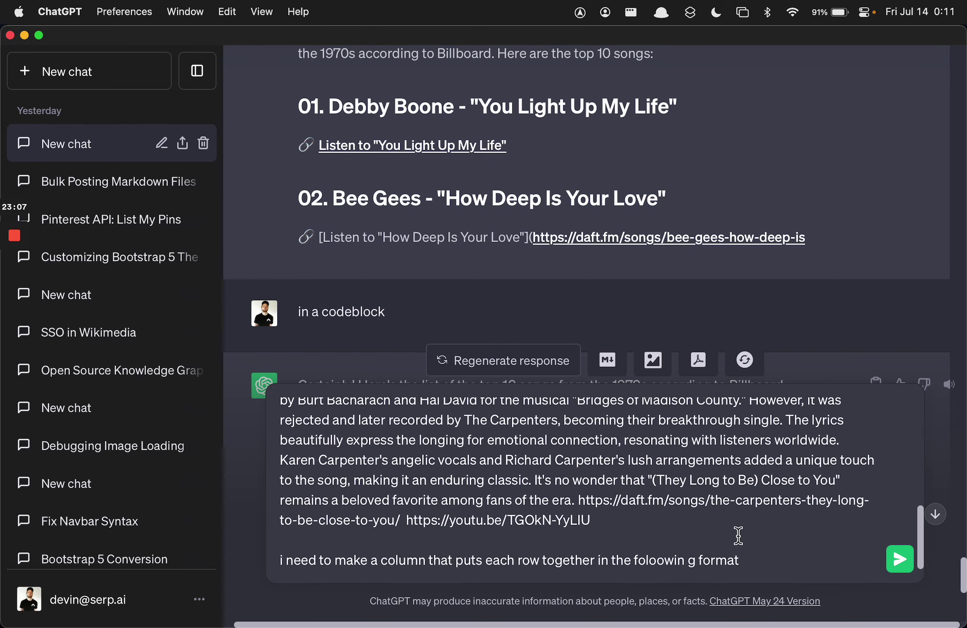
pyautogui.click(744, 557)
pyautogui.hotkey('shift', 'Return')
pyautogui.hotkey('shift', 'Return')
pyautogui.press('super+v')
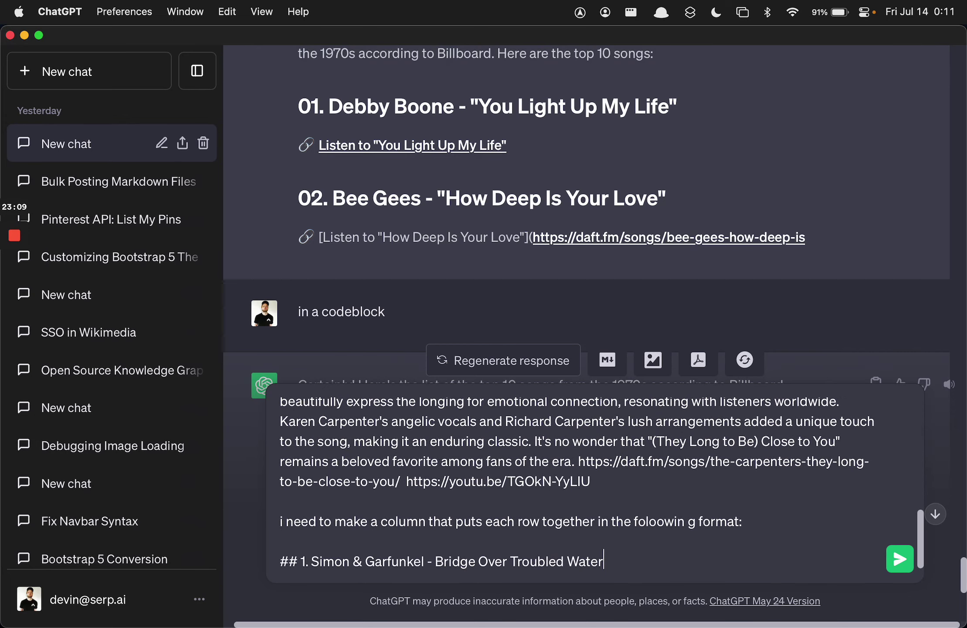
pyautogui.hotkey('shift', 'Return')
# - Add the first song's description from F2 and YouTube link from H2 to the example
pyautogui.press('super+Tab')
pyautogui.click(388, 289)
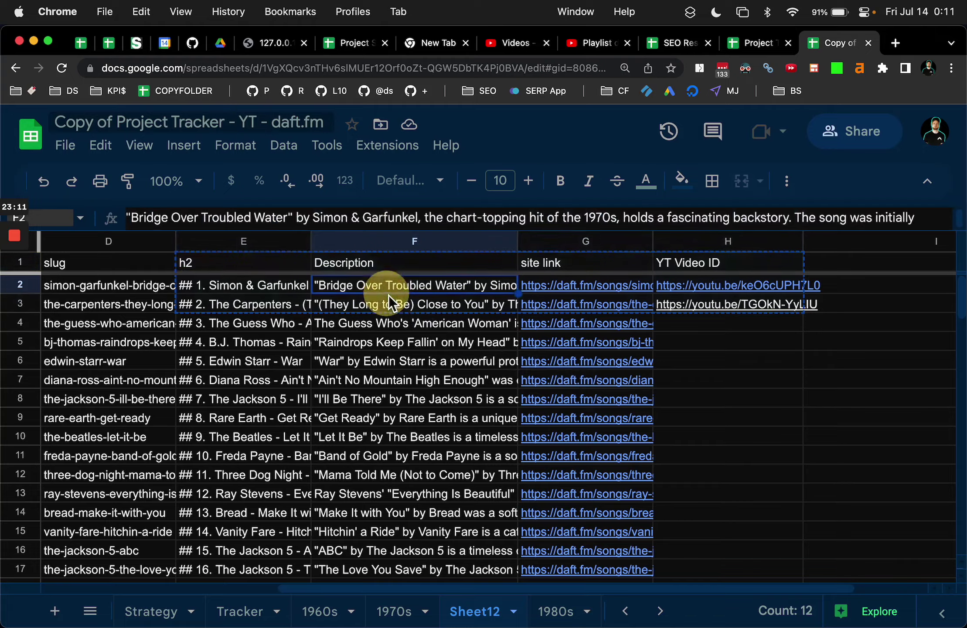
pyautogui.press('super+Tab')
pyautogui.press('super+v')
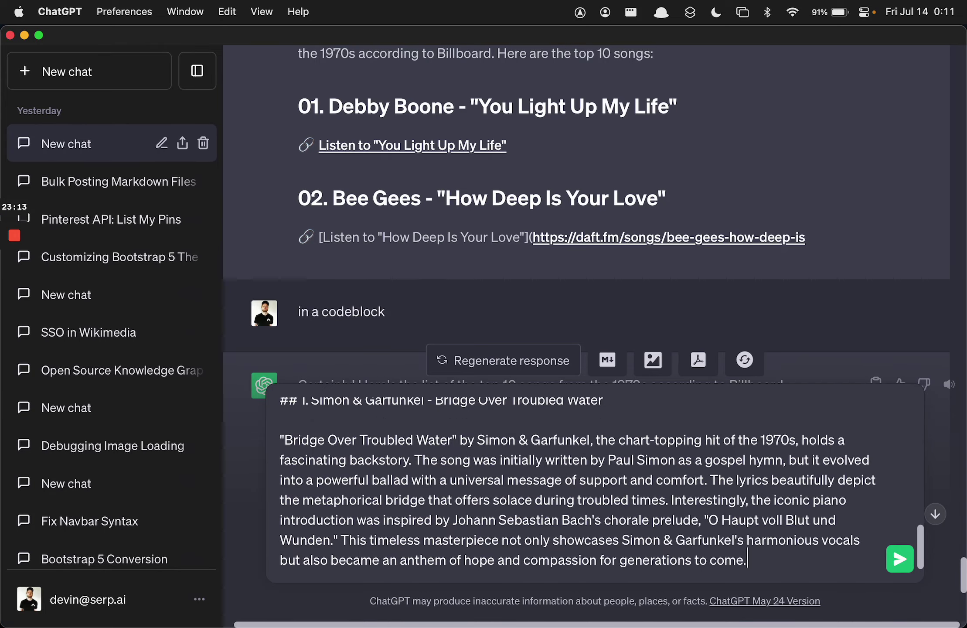
pyautogui.hotkey('shift', 'Return')
pyautogui.hotkey('shift', 'Return')
pyautogui.press('super+Tab')
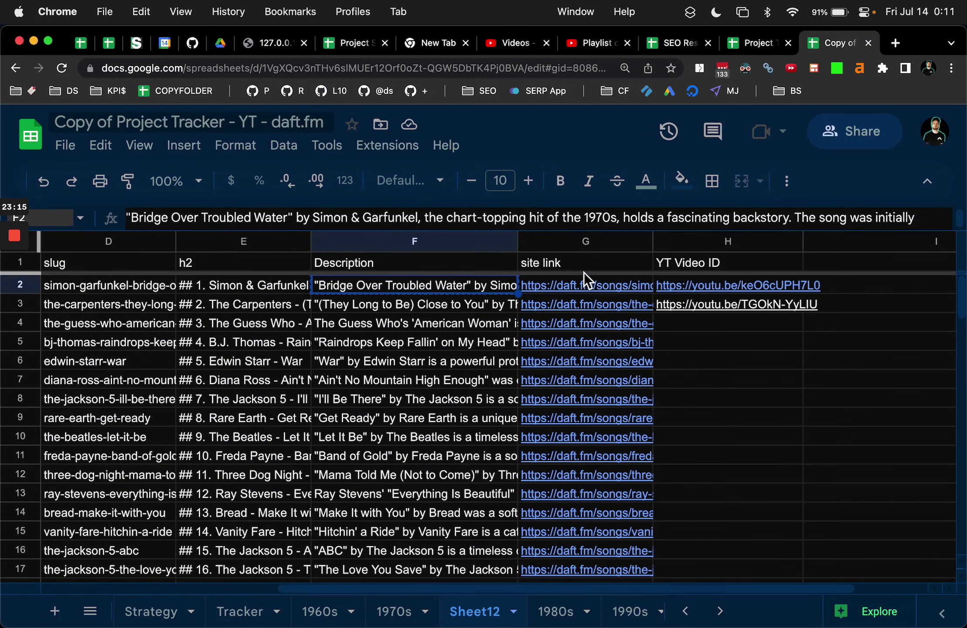
pyautogui.click(710, 287)
pyautogui.press('super+Tab')
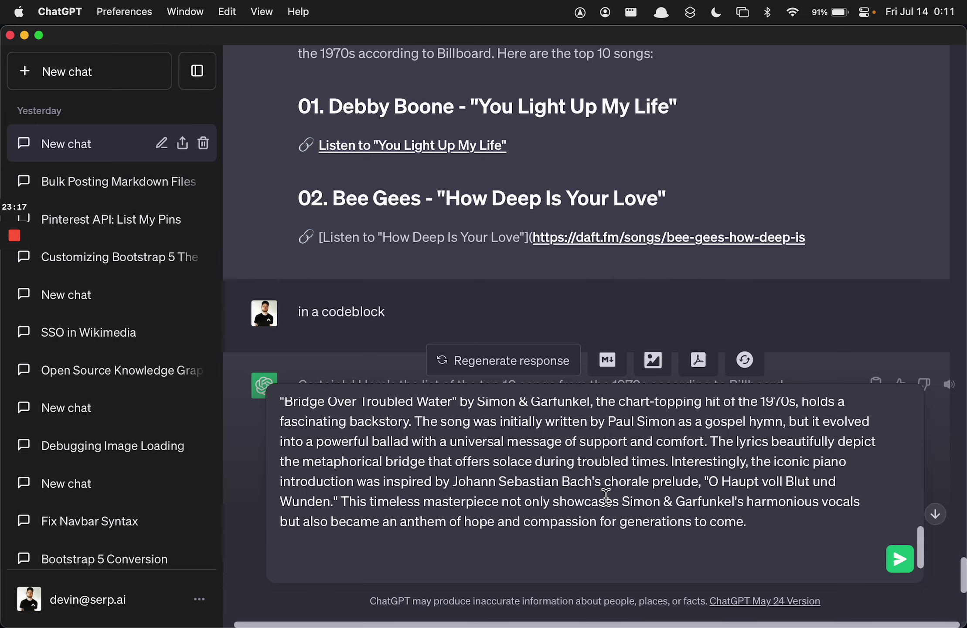
pyautogui.press('super+v')
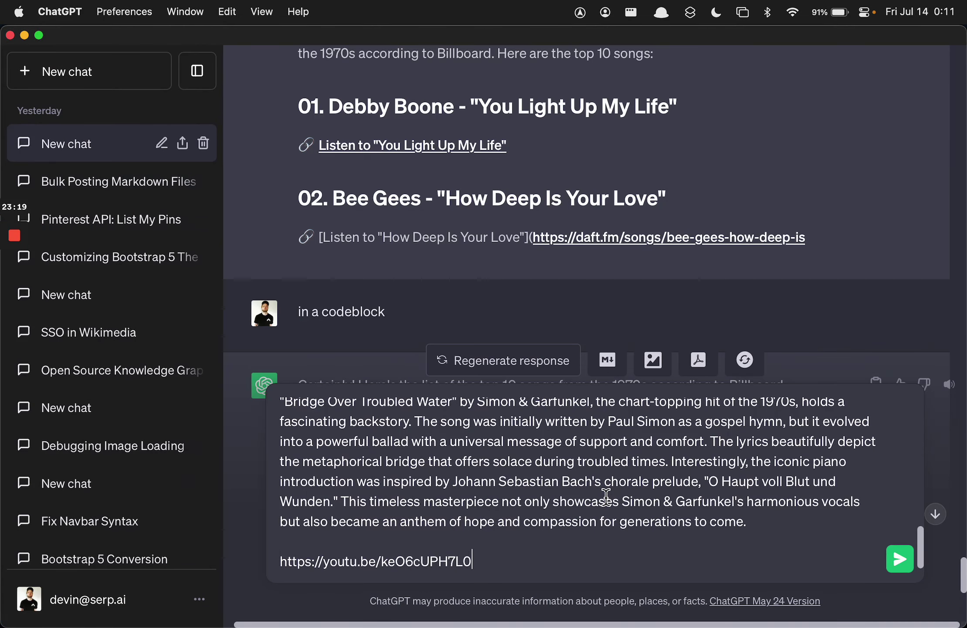
pyautogui.hotkey('shift', 'Return')
# - Finish the example with 'Read more:' followed by the site link from G2
pyautogui.press('super+Tab')
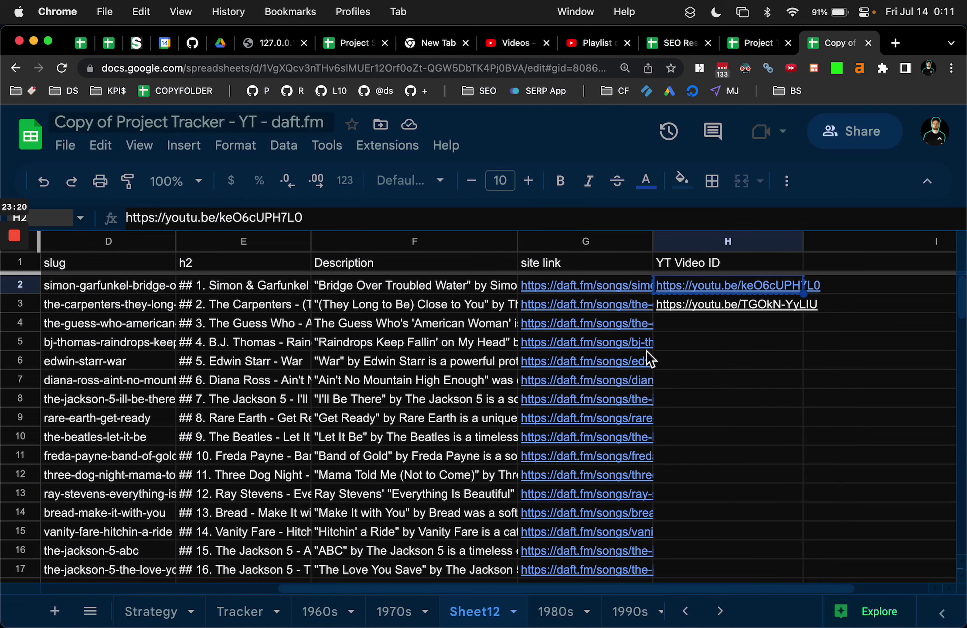
pyautogui.click(569, 293)
pyautogui.press('super+Tab')
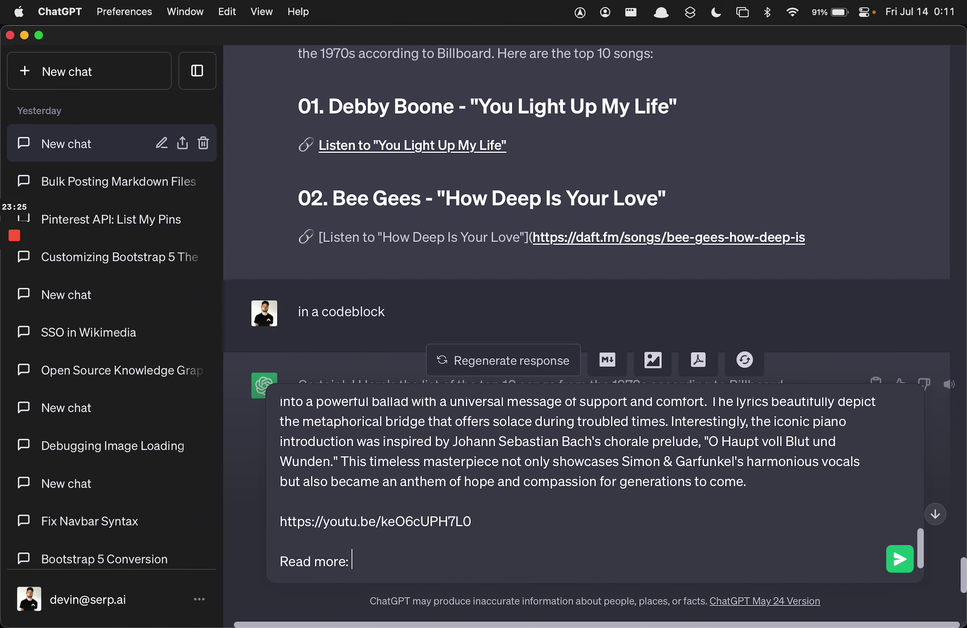
pyautogui.write('Read more:')
pyautogui.press('super+v')
pyautogui.hotkey('shift', 'Return')
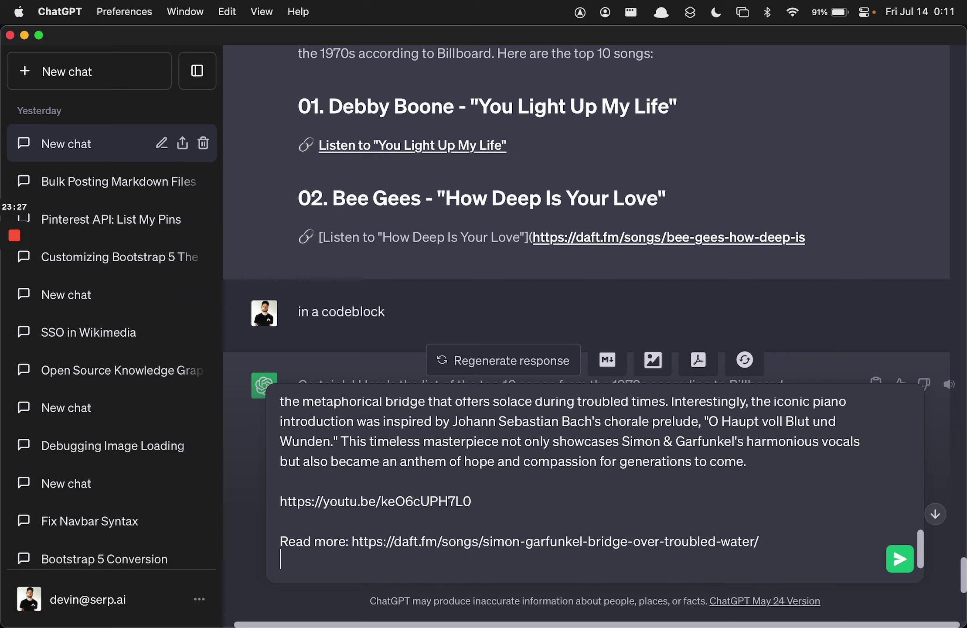
pyautogui.hotkey('shift', 'Return')
# - Check the E3 heading formula, fix the typo before 'format', and send the message
pyautogui.press('super+Tab')
pyautogui.click(243, 303)
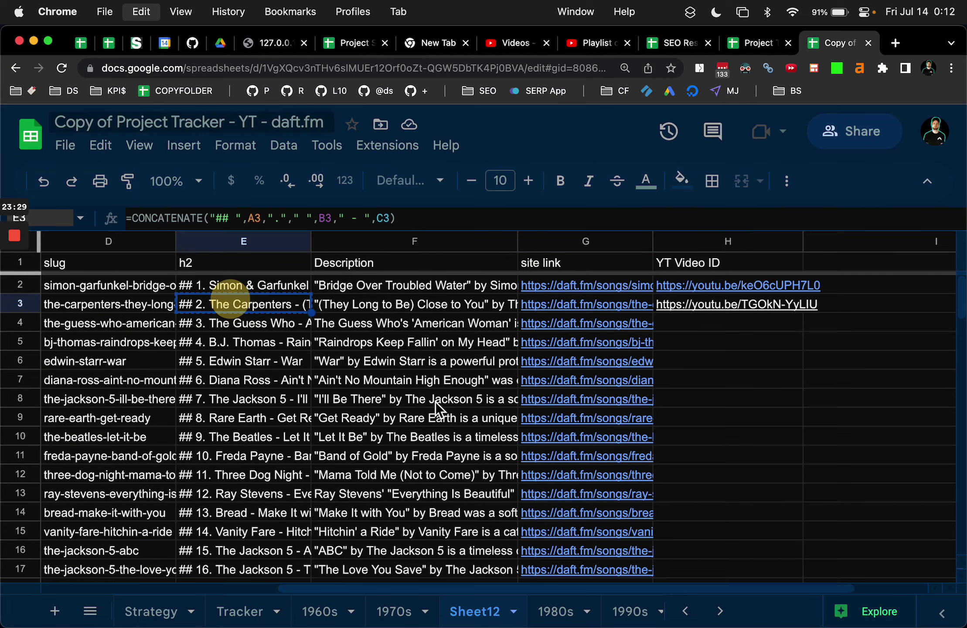
pyautogui.press('super+Tab')
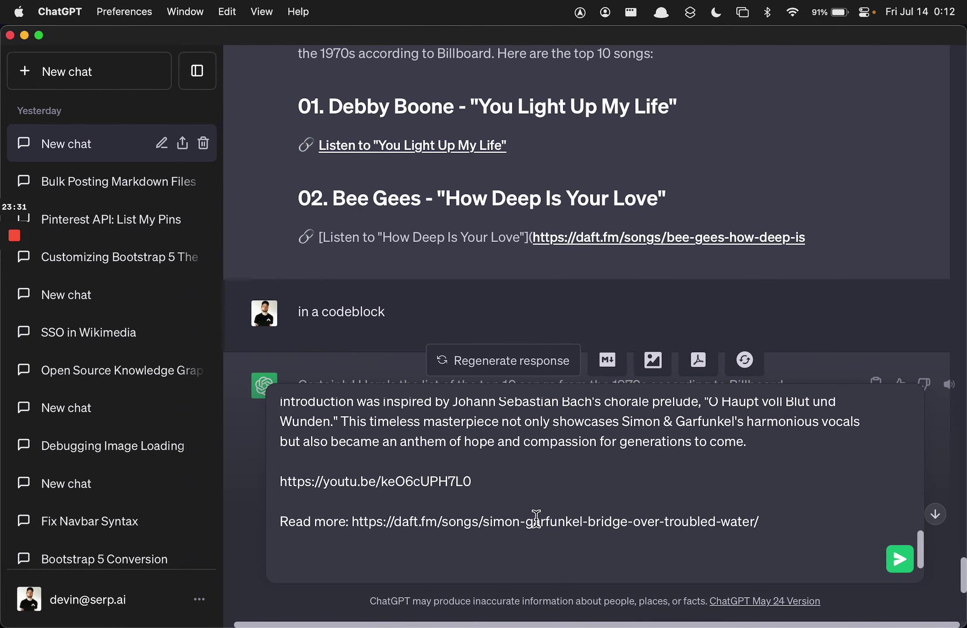
pyautogui.scroll(10, 536, 519)
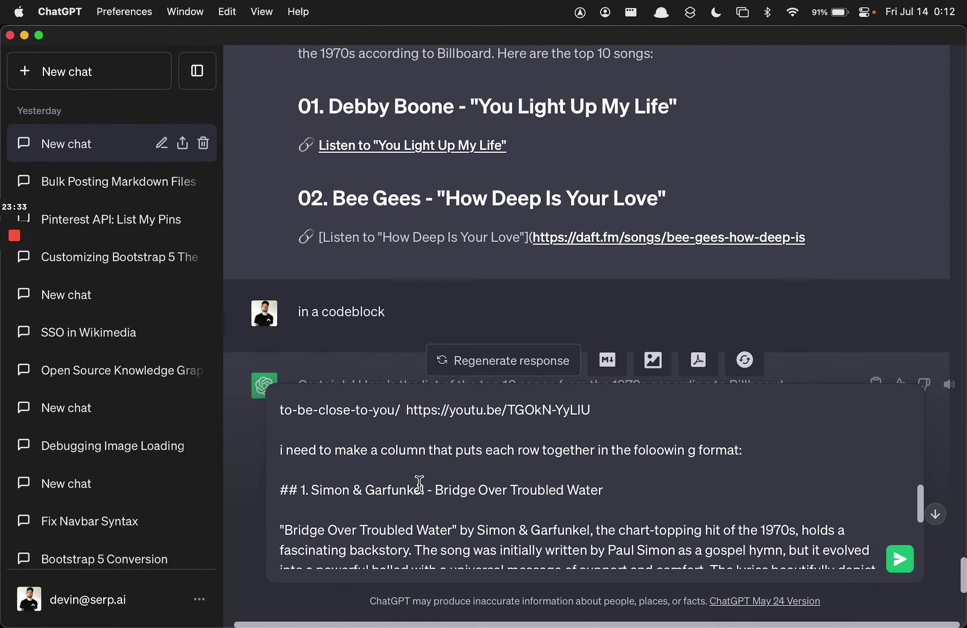
pyautogui.click(688, 456)
pyautogui.press('Left')
pyautogui.press('Left')
pyautogui.press('BackSpace')
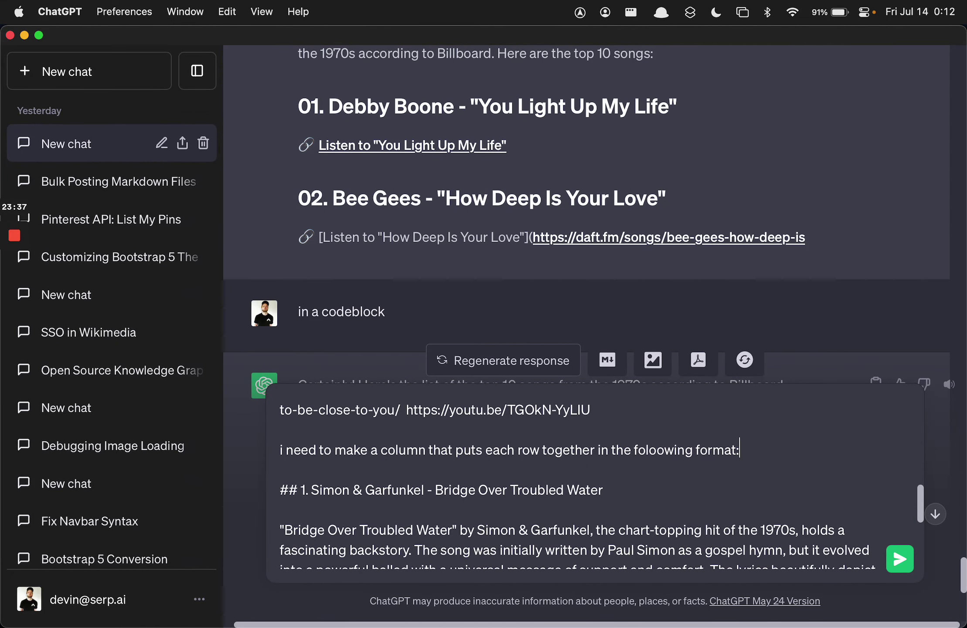
pyautogui.press('Return')
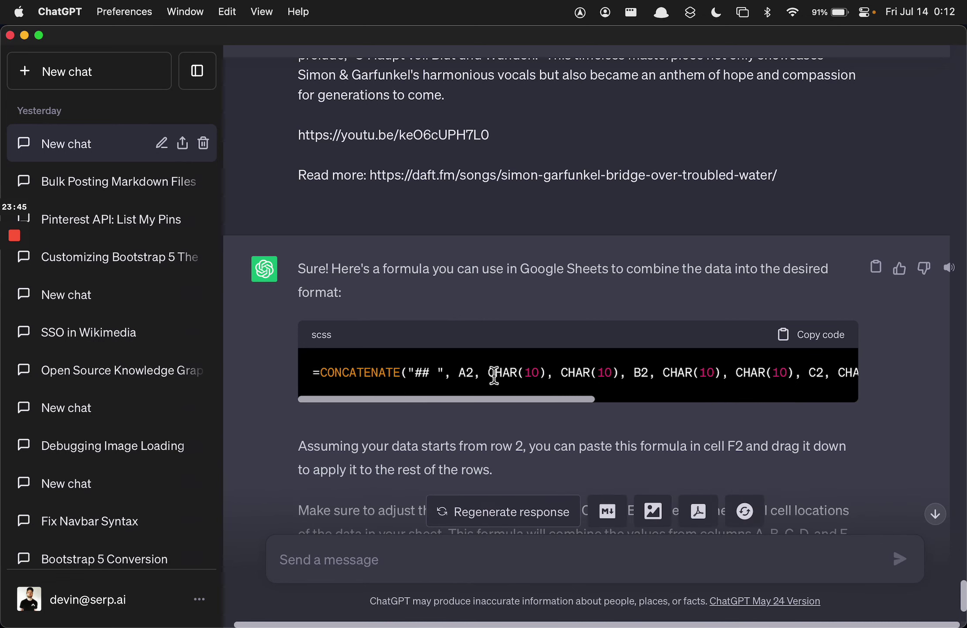
# - Read through ChatGPT's CONCATENATE formula, including its line breaks and A2 reference
pyautogui.moveTo(490, 374); pyautogui.dragTo(610, 373)
pyautogui.click(565, 379)
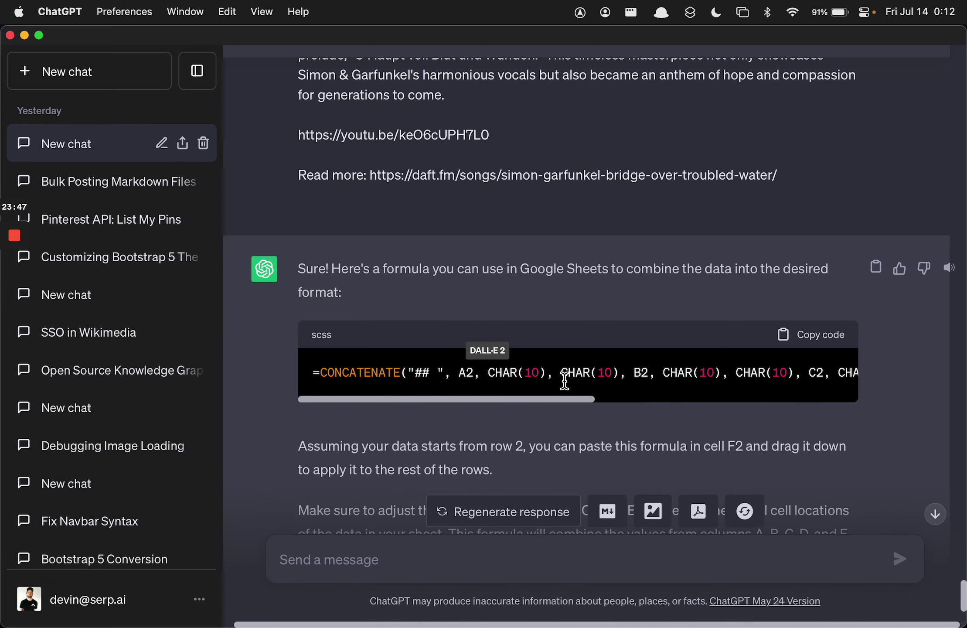
pyautogui.hscroll(10, 561, 380)
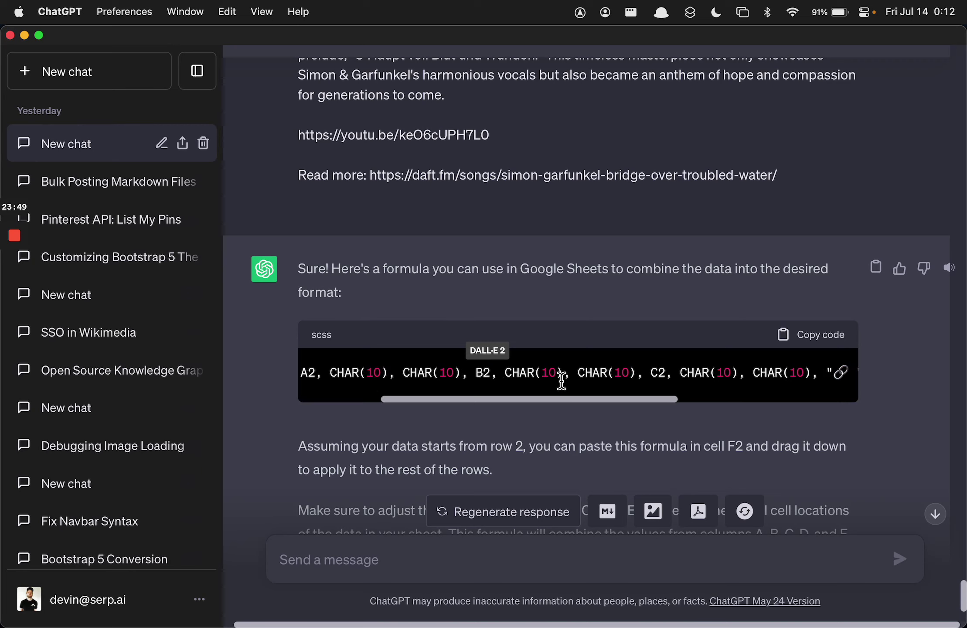
pyautogui.hscroll(-10, 561, 380)
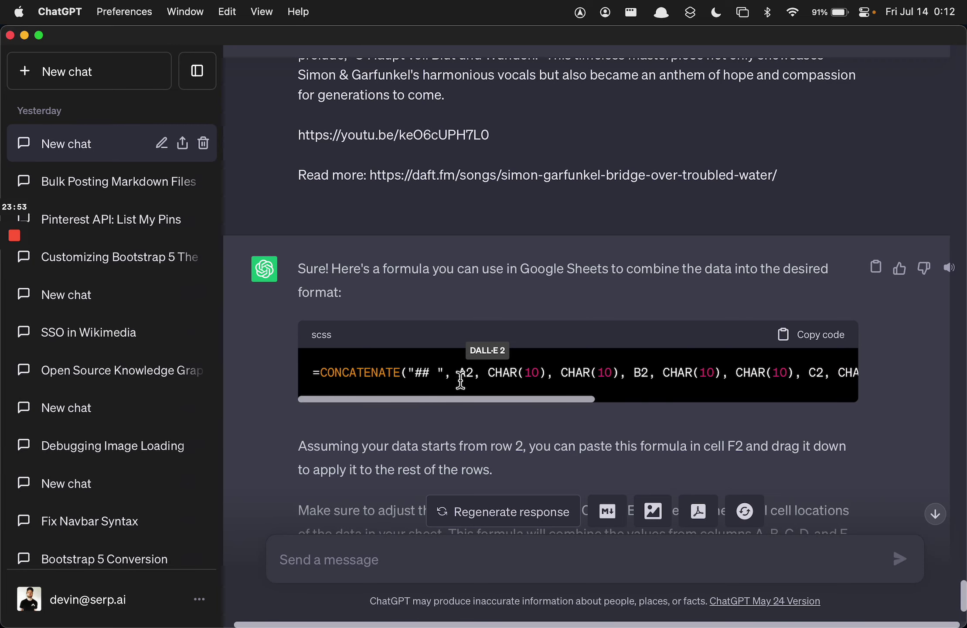
pyautogui.doubleClick(462, 373)
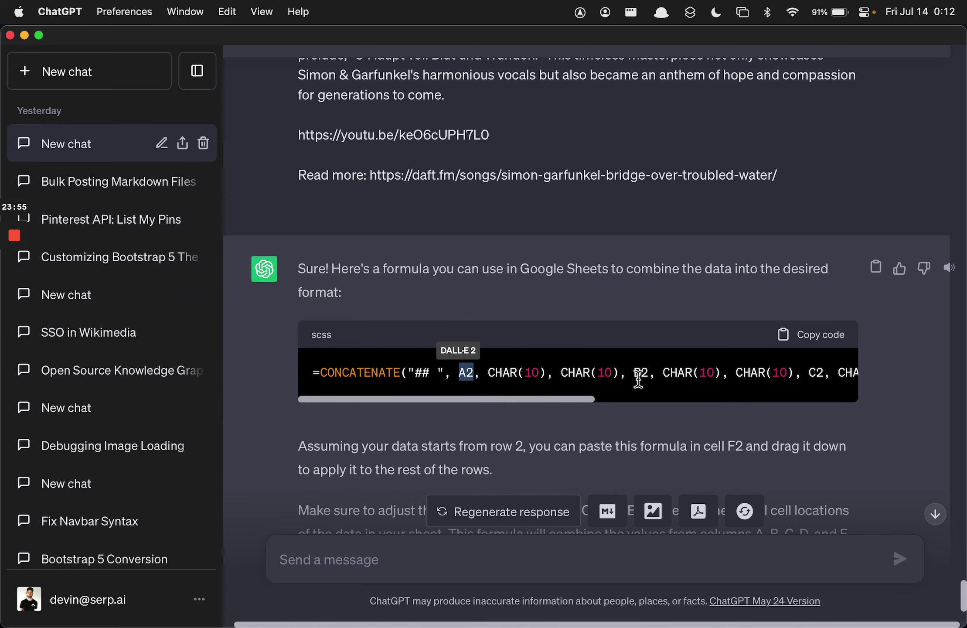
# - Copy the sheet's E1:H2 headers and first song row, then start a follow-up message
pyautogui.press('super+Tab')
pyautogui.press('super+c')
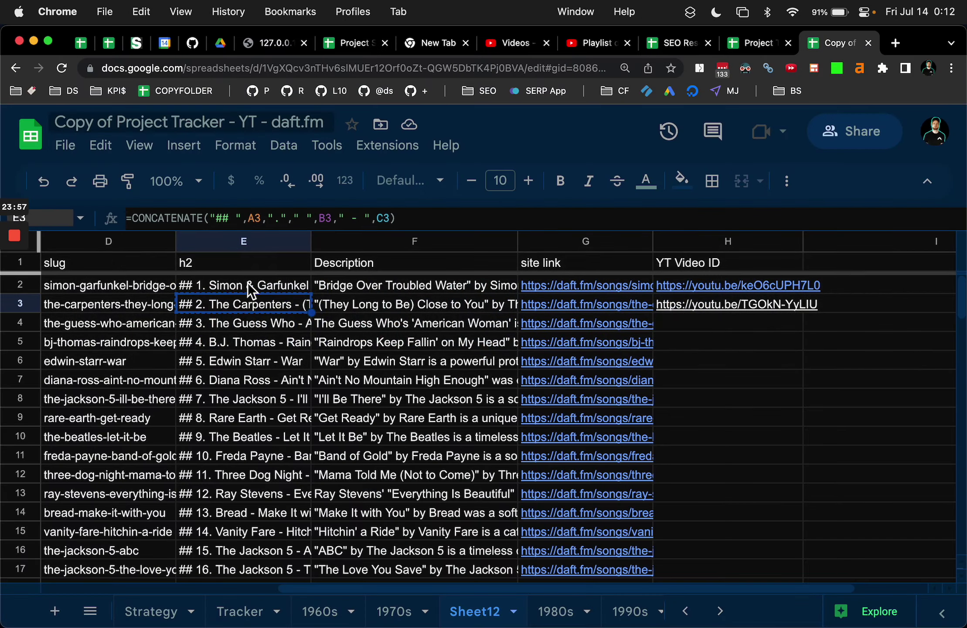
pyautogui.click(236, 266)
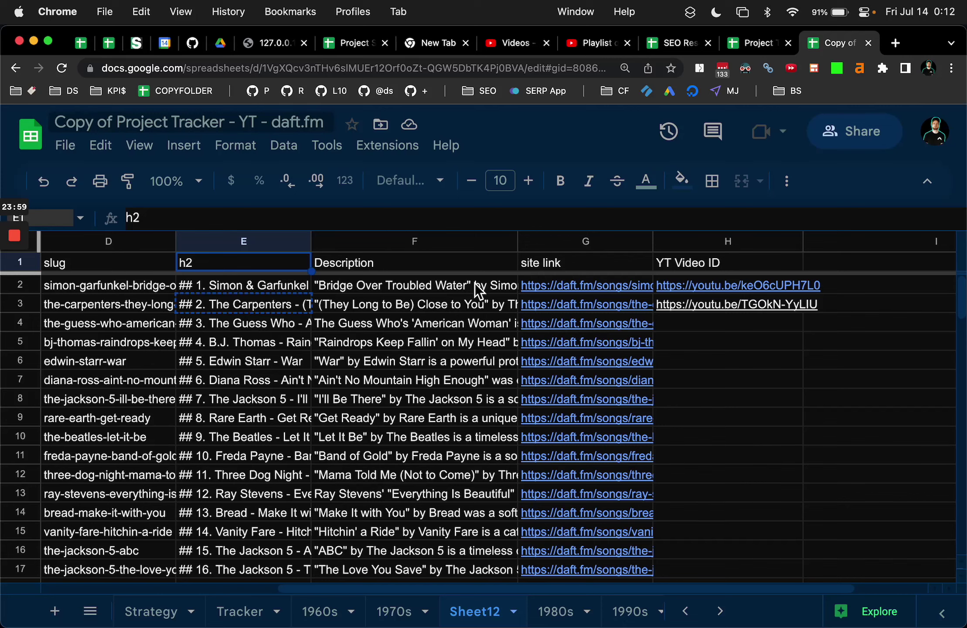
pyautogui.moveTo(269, 267); pyautogui.dragTo(726, 284)
pyautogui.press('super+c')
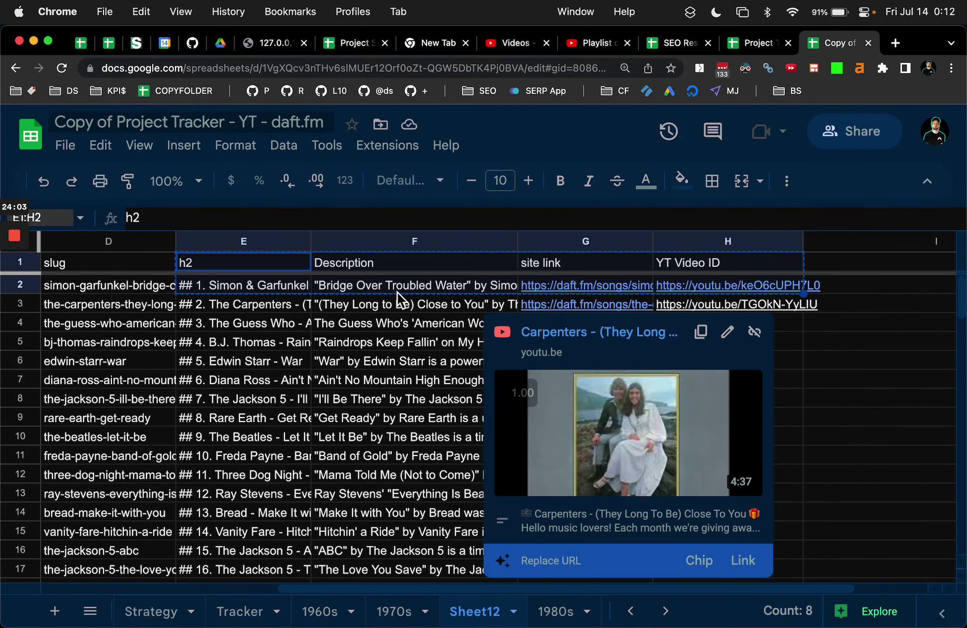
pyautogui.press('super+Tab')
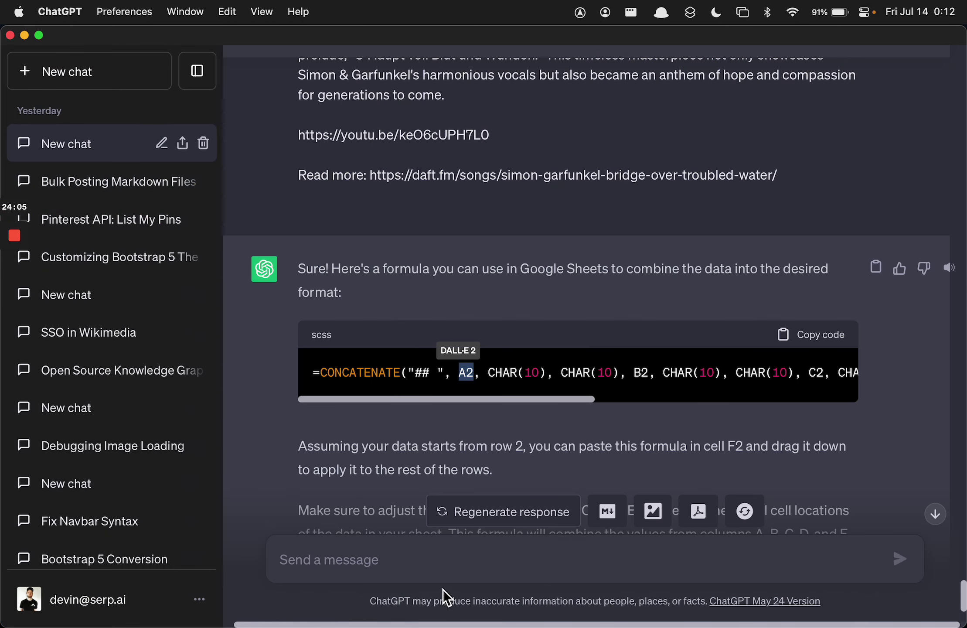
pyautogui.click(429, 571)
# - Send a follow-up saying 'this is col E,F,G,H' with the pasted E1:H2 headers and row
pyautogui.write('this is col E,')
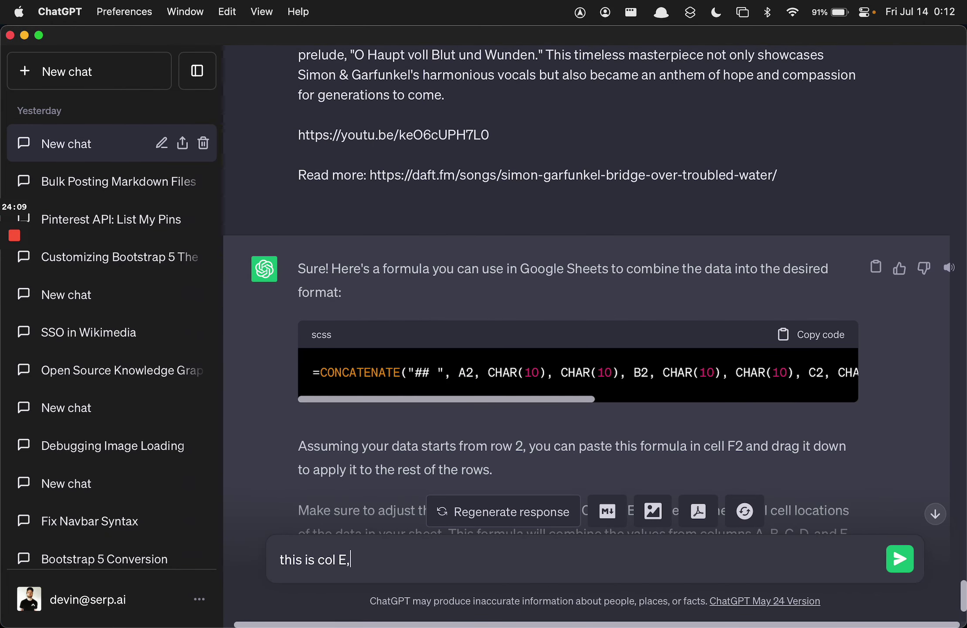
pyautogui.write('F,G,H')
pyautogui.hotkey('shift', 'Return')
pyautogui.press('super+v')
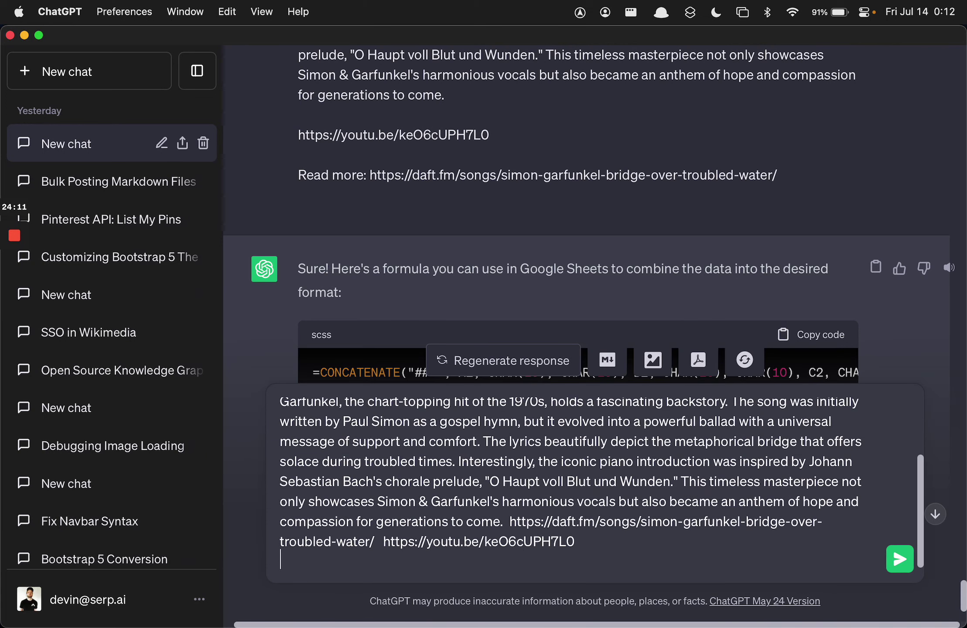
pyautogui.hotkey('shift', 'Return')
pyautogui.hotkey('shift', 'Return')
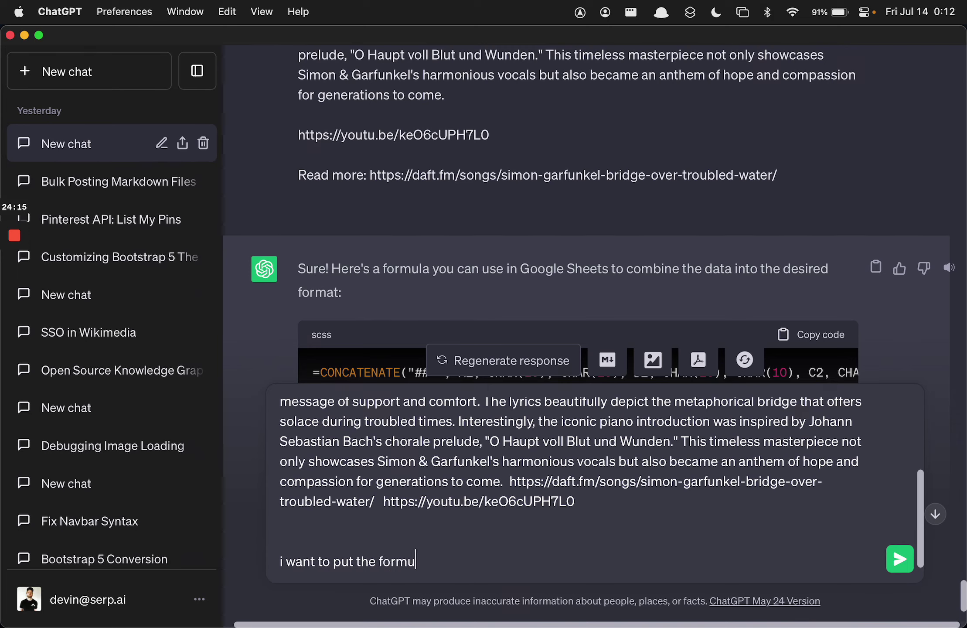
pyautogui.press('super+Tab')
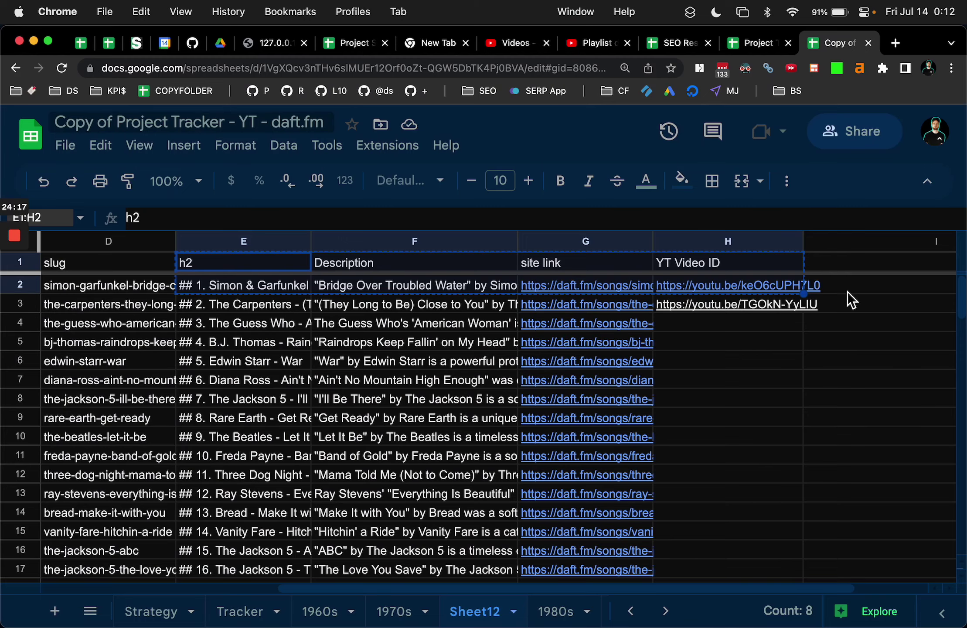
pyautogui.press('super+Tab')
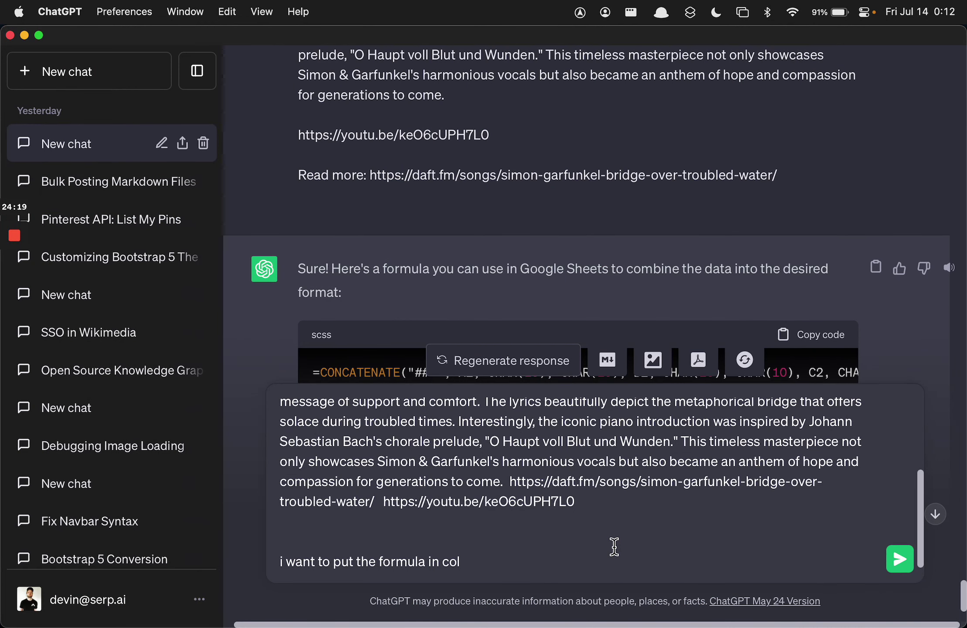
pyautogui.press('super+BackSpace')
pyautogui.press('Return')
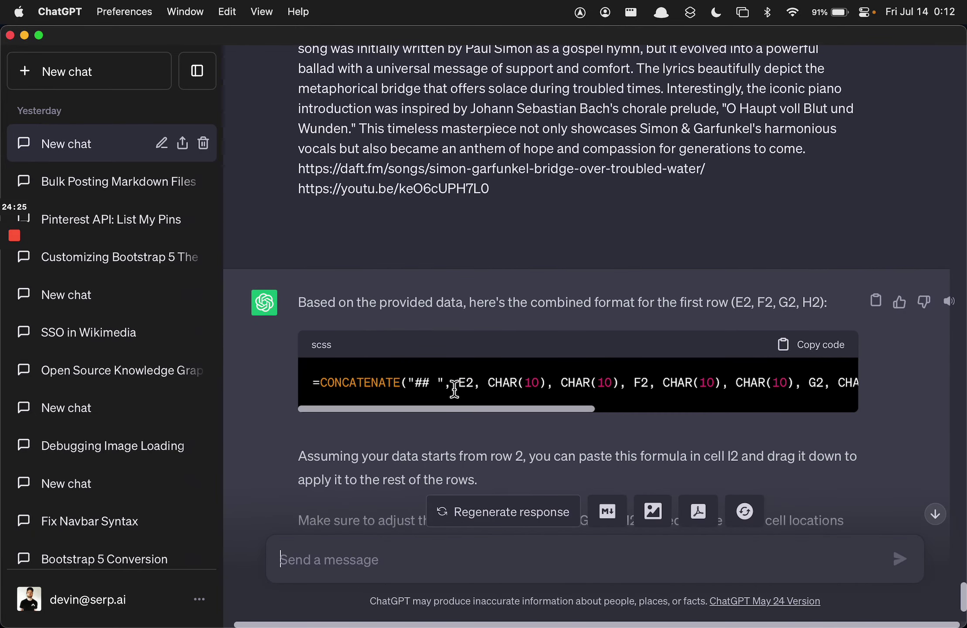
# - Paste the CONCATENATE formula into I2 and remove its trailing I2 self-reference
pyautogui.click(804, 345)
pyautogui.press('super+Tab')
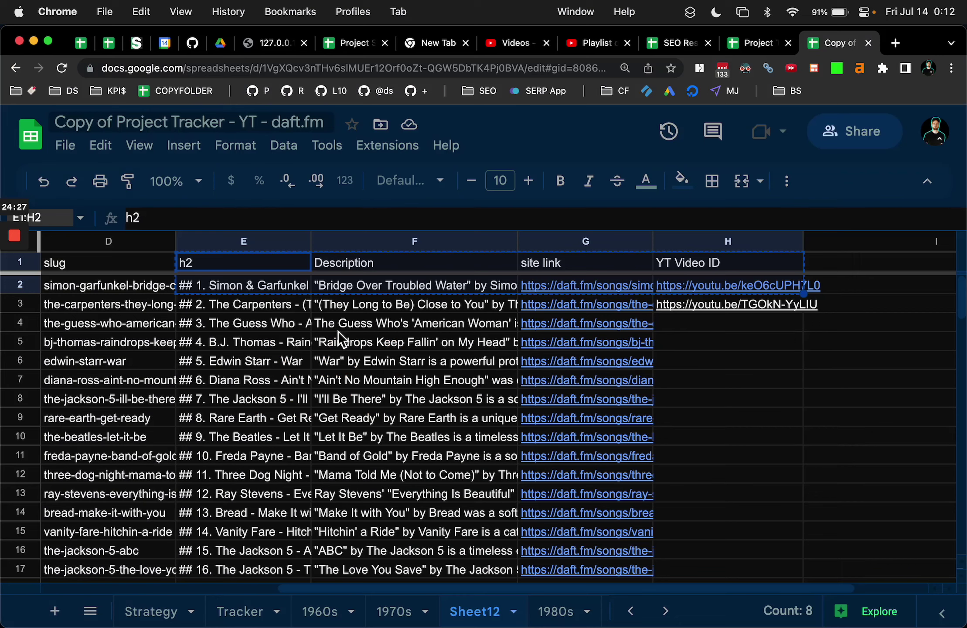
pyautogui.doubleClick(845, 290)
pyautogui.press('super+v')
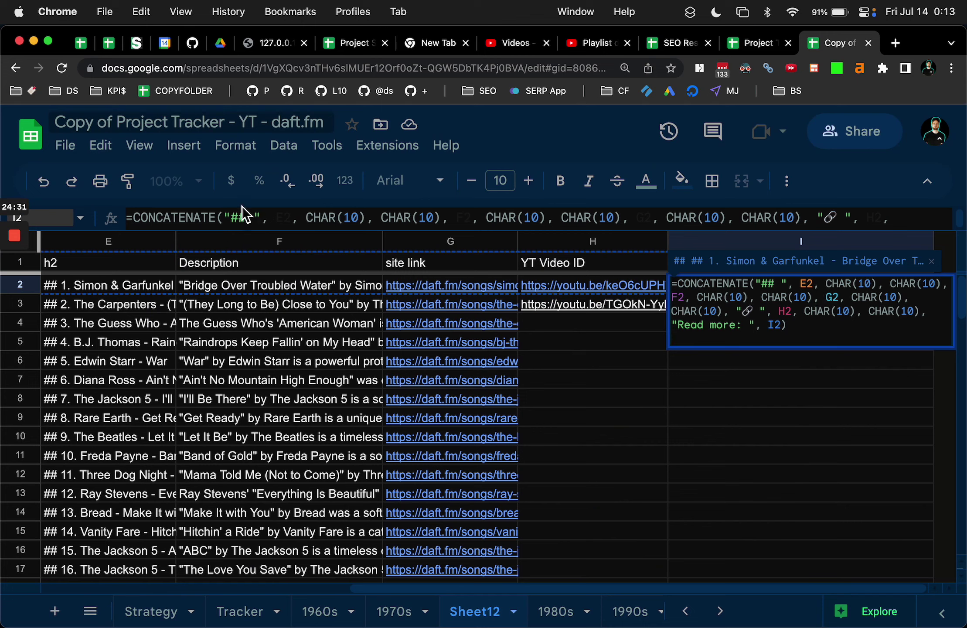
pyautogui.press('Return')
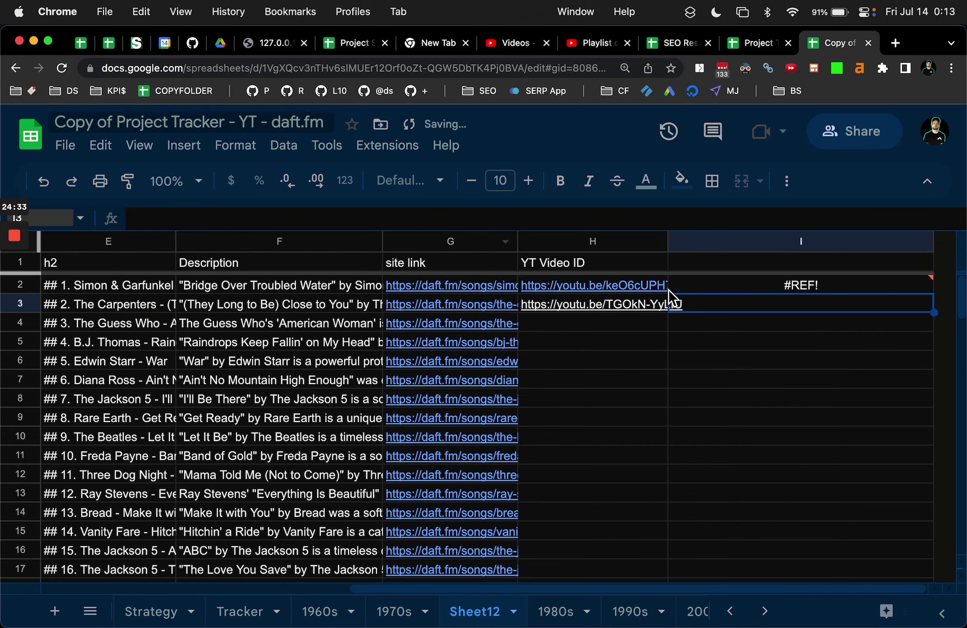
pyautogui.doubleClick(734, 285)
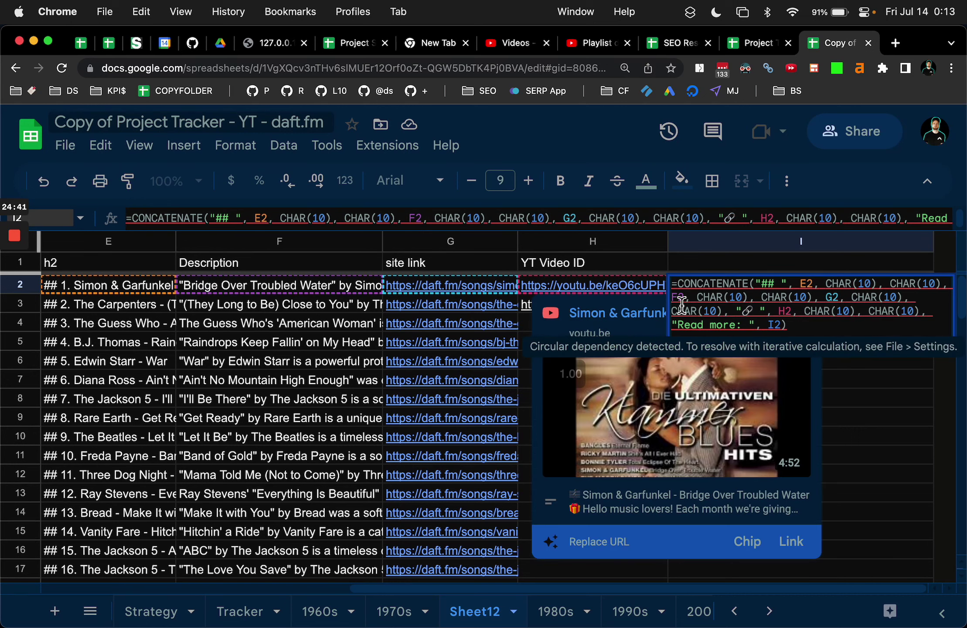
pyautogui.hotkey('alt', 'Return')
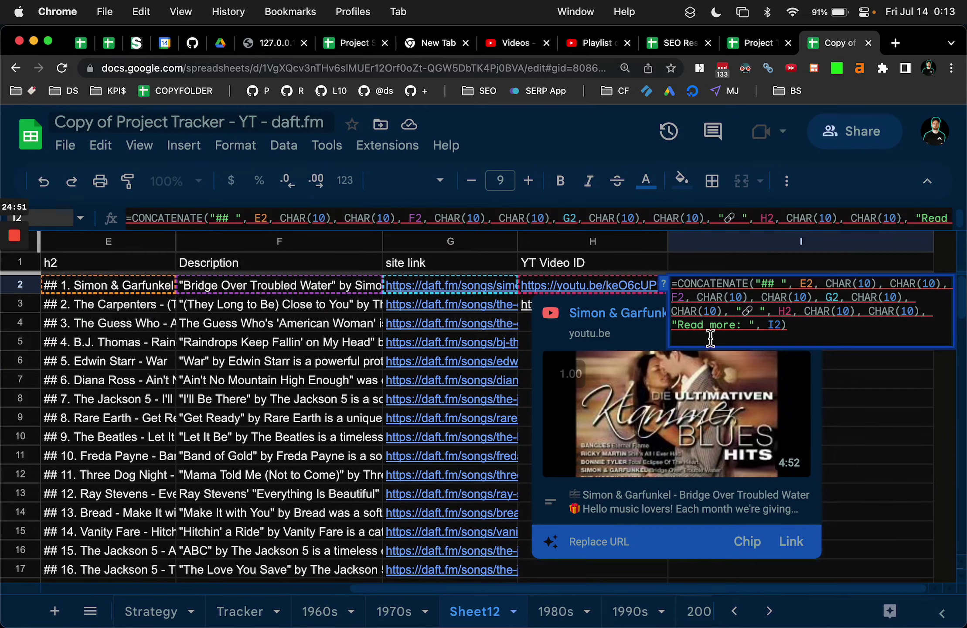
pyautogui.press('BackSpace')
pyautogui.press('BackSpace')
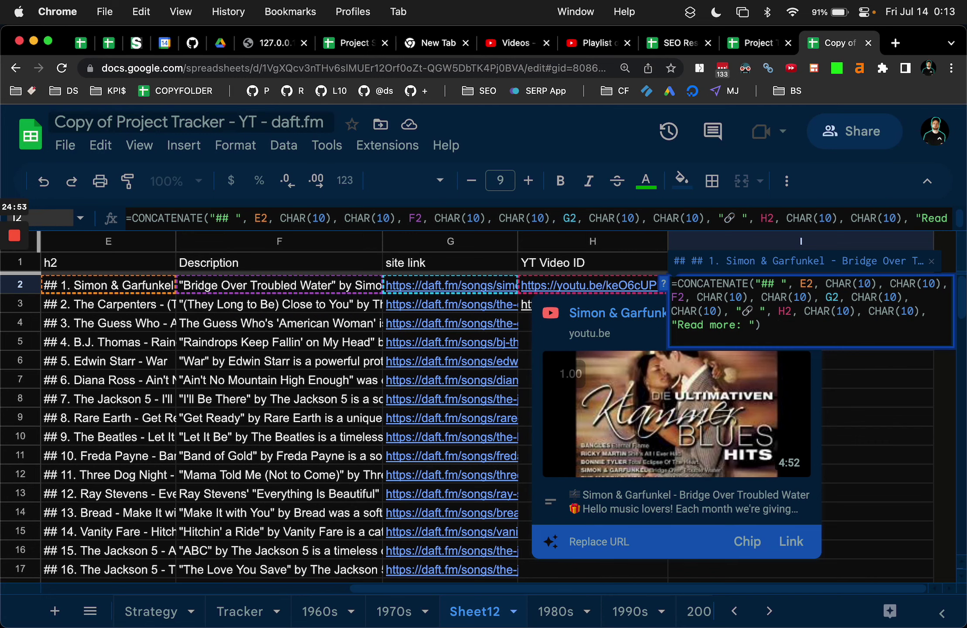
pyautogui.press('Return')
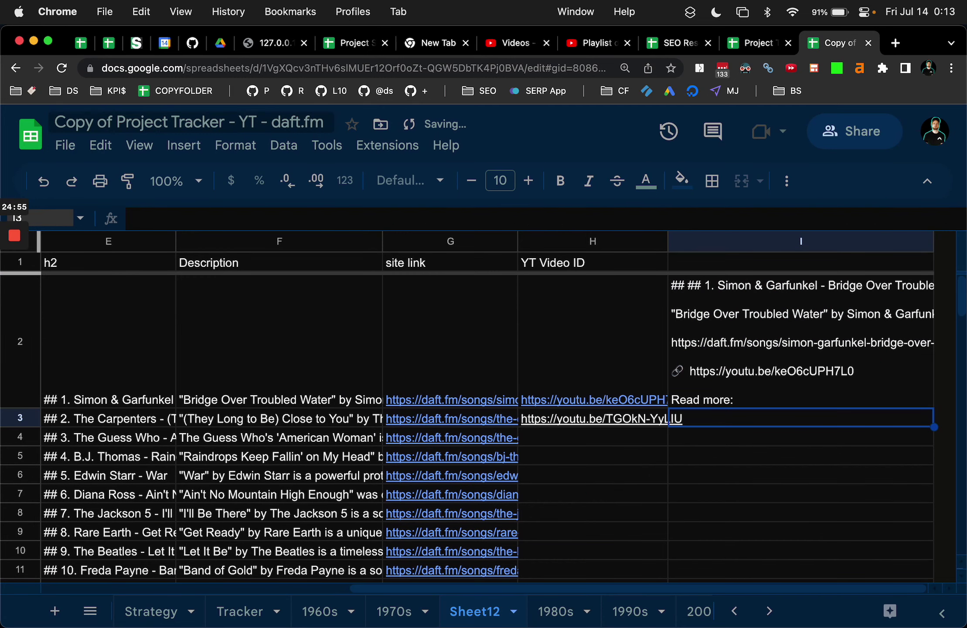
# - Widen column I to show I2's multi-line block, then review the ChatGPT conversation
pyautogui.click(761, 351)
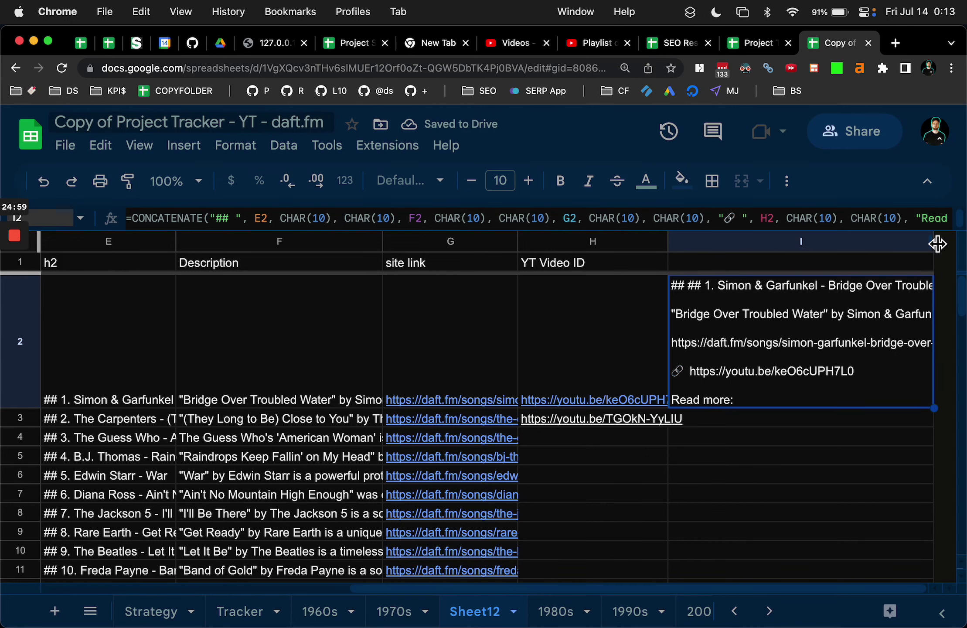
pyautogui.moveTo(934, 248); pyautogui.dragTo(964, 249)
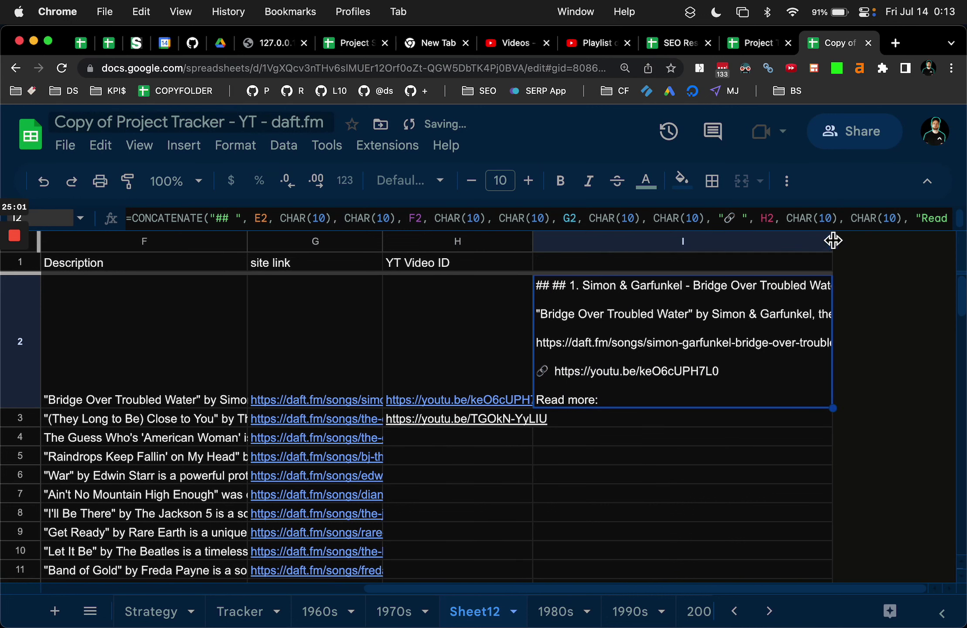
pyautogui.moveTo(834, 239); pyautogui.dragTo(931, 254)
pyautogui.press('super+Tab')
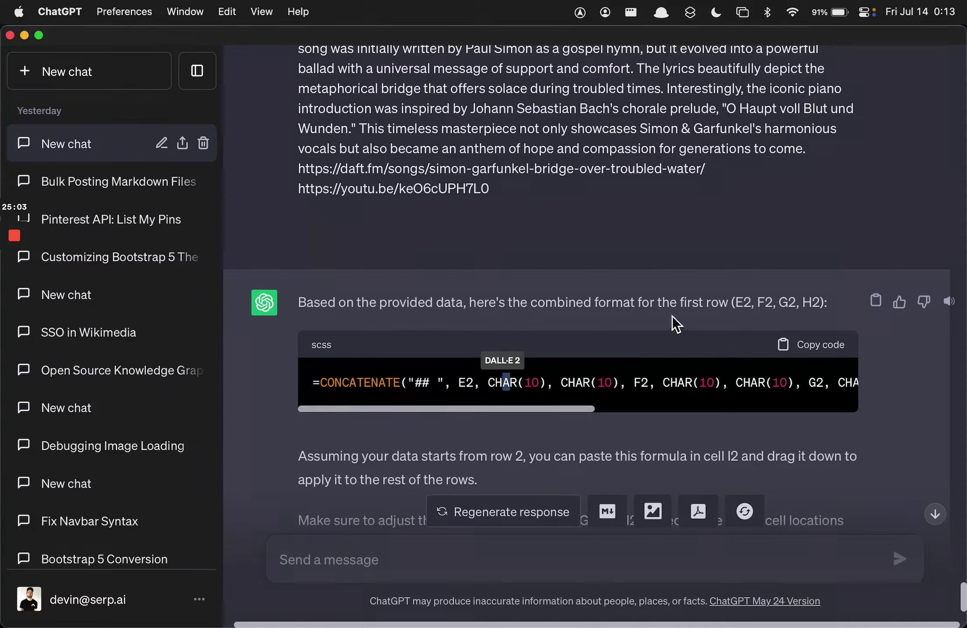
pyautogui.scroll(5, 619, 313)
pyautogui.scroll(15, 619, 313)
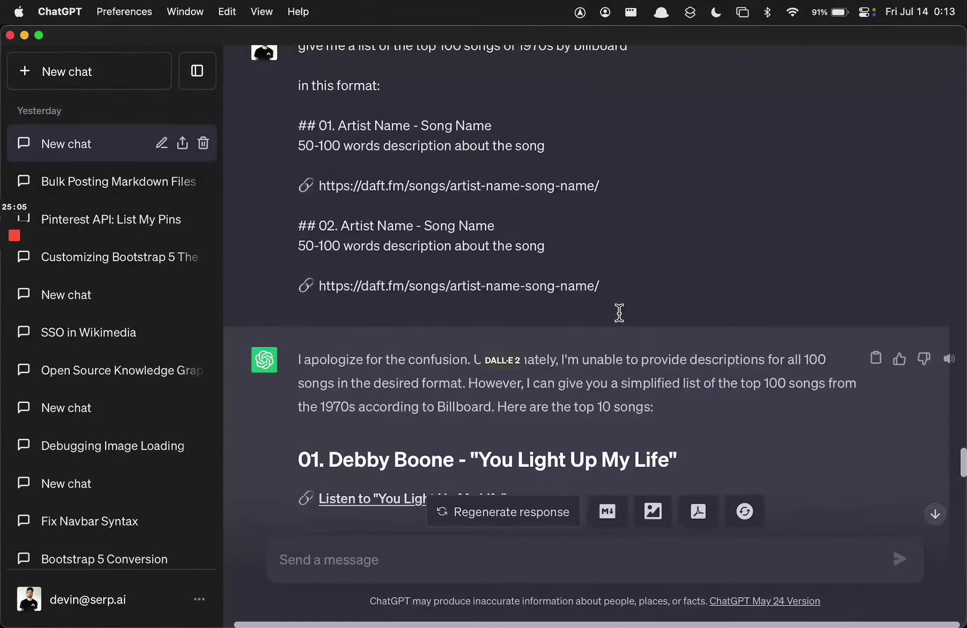
pyautogui.scroll(-15, 483, 190)
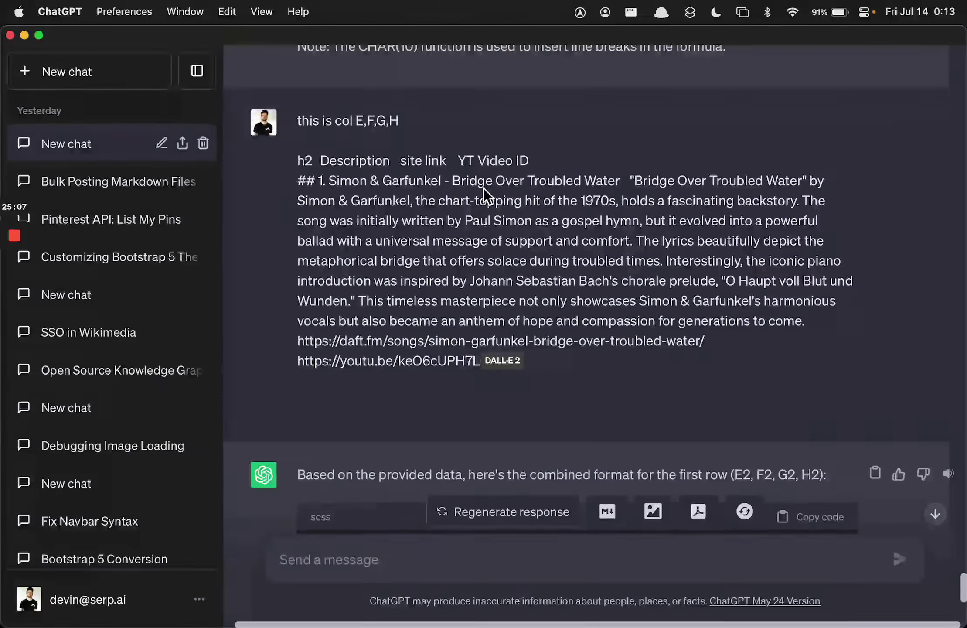
pyautogui.scroll(2, 387, 177)
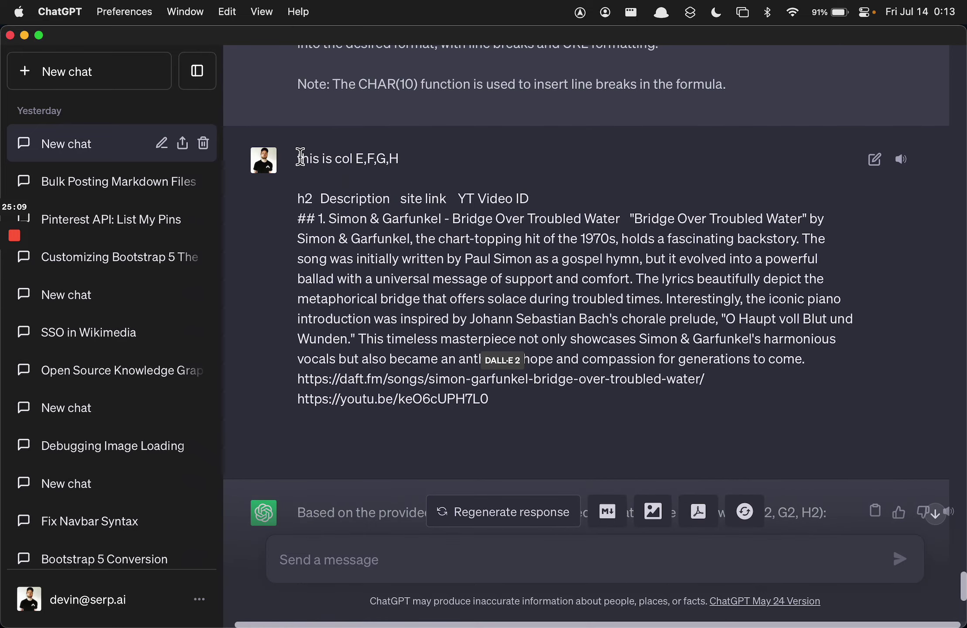
# - Start a new GPT-4 chat and paste the copied column data into it
pyautogui.moveTo(301, 156); pyautogui.dragTo(557, 422)
pyautogui.press('super+c')
pyautogui.click(121, 65)
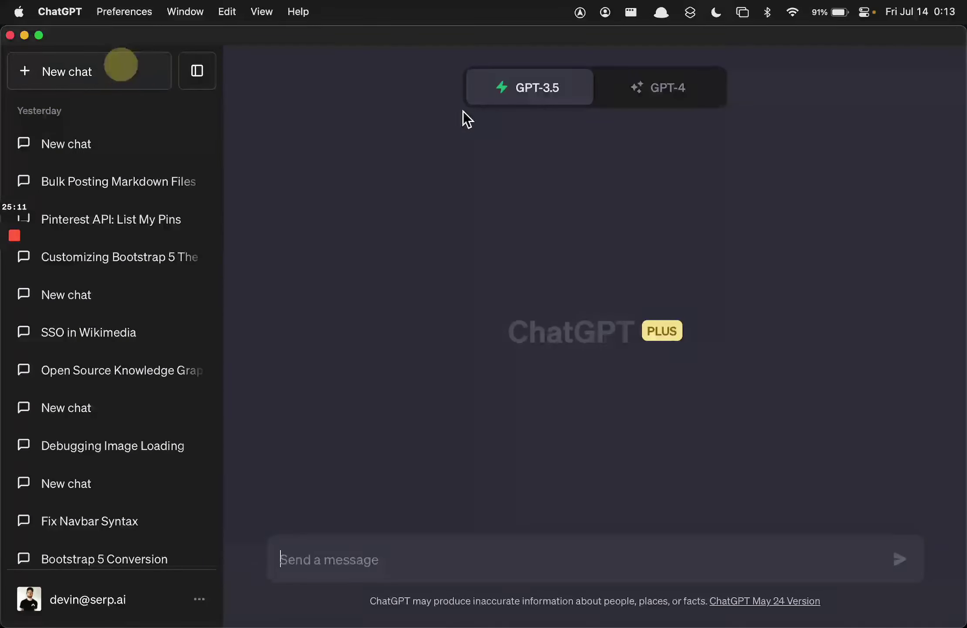
pyautogui.click(641, 86)
pyautogui.click(513, 552)
pyautogui.press('super+v')
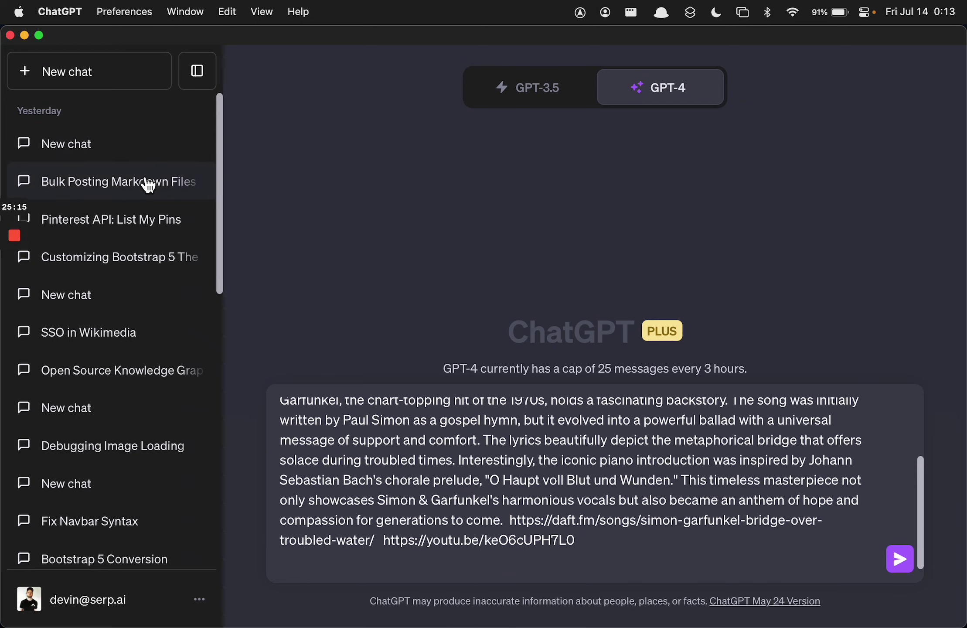
# - Go back to the earlier formula conversation and paste the column data into its message box
pyautogui.click(149, 185)
pyautogui.scroll(5, 601, 263)
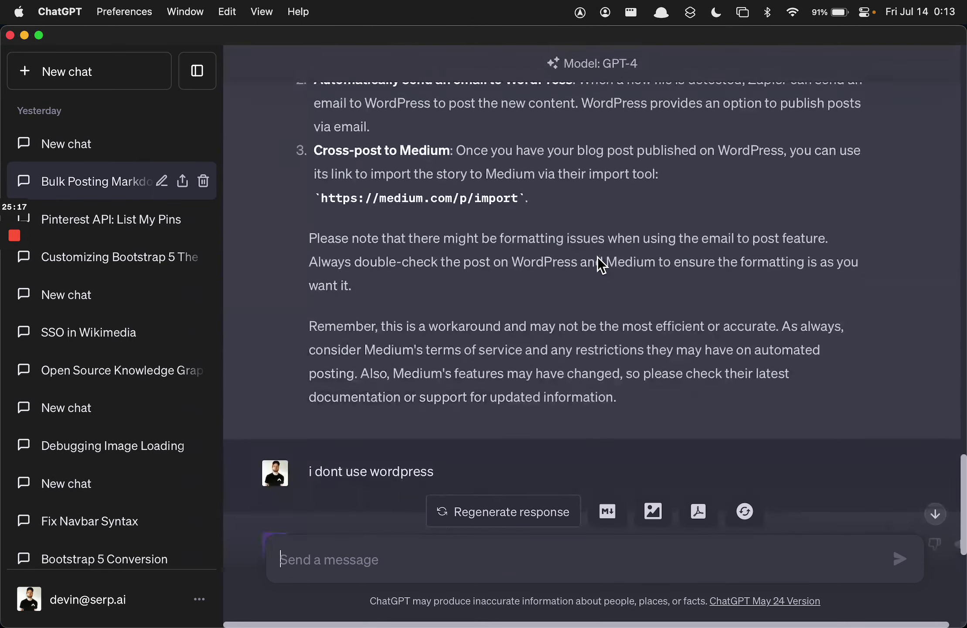
pyautogui.click(134, 145)
pyautogui.scroll(2, 509, 288)
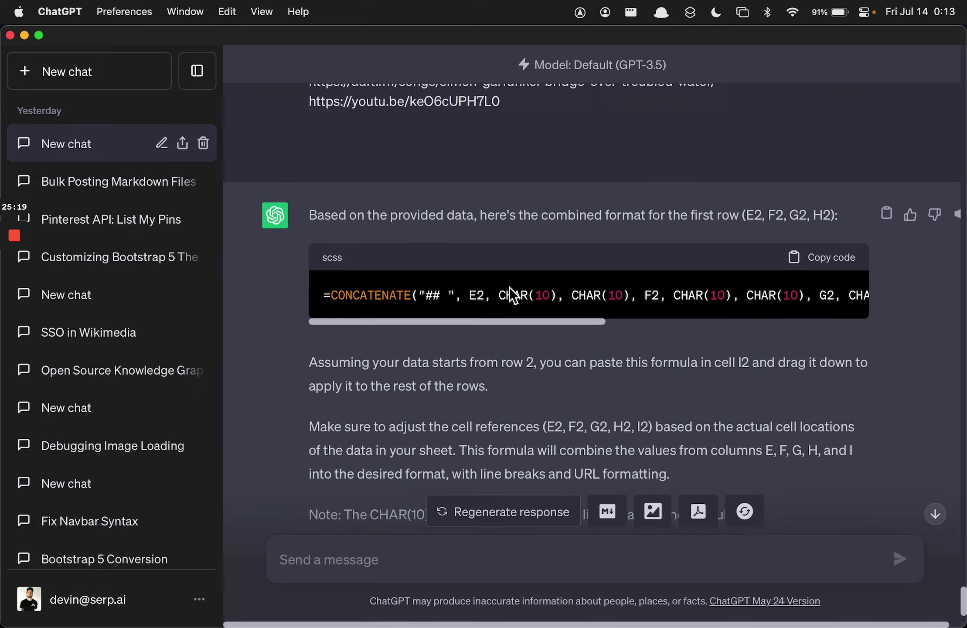
pyautogui.scroll(5, 509, 287)
pyautogui.press('cmd+v')
pyautogui.scroll(5, 523, 473)
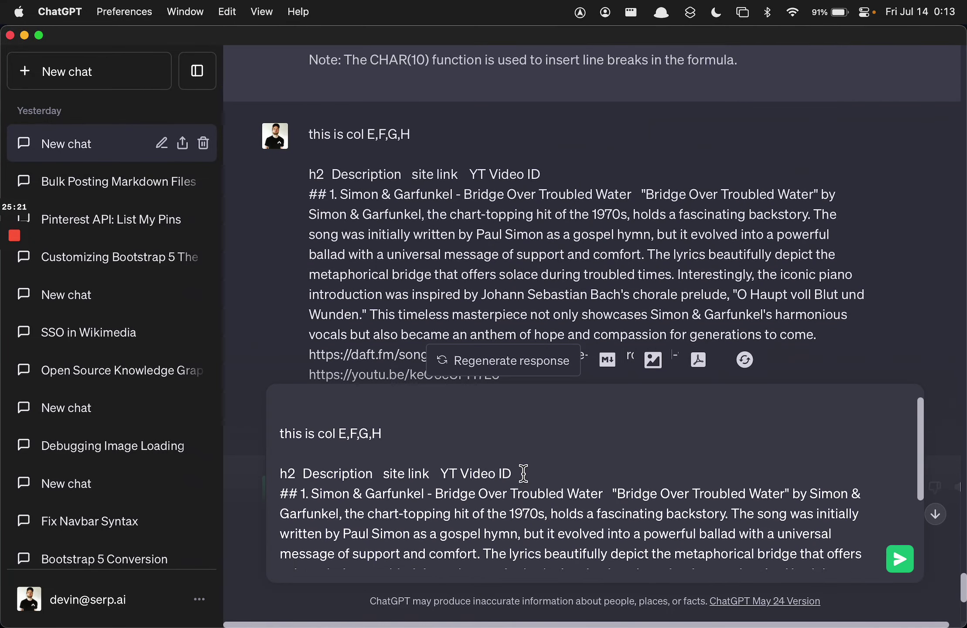
pyautogui.scroll(-1, 523, 473)
pyautogui.scroll(5, 522, 288)
pyautogui.scroll(10, 519, 285)
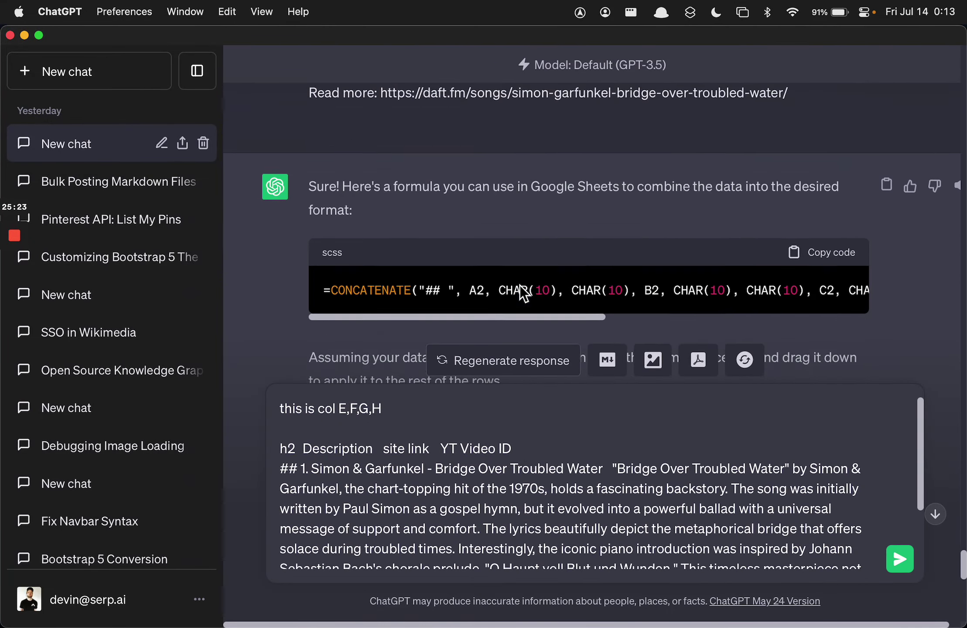
pyautogui.scroll(2, 519, 284)
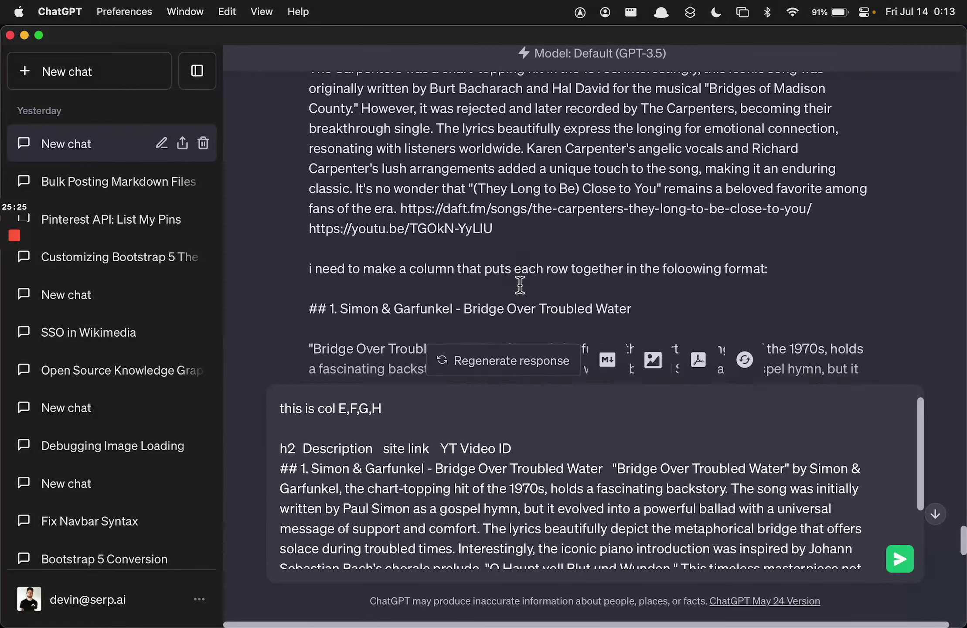
# - Append the desired-format example, through the Read more line, after the column data
pyautogui.moveTo(310, 262); pyautogui.dragTo(566, 261)
pyautogui.scroll(-4, 567, 263)
pyautogui.scroll(-3, 567, 263)
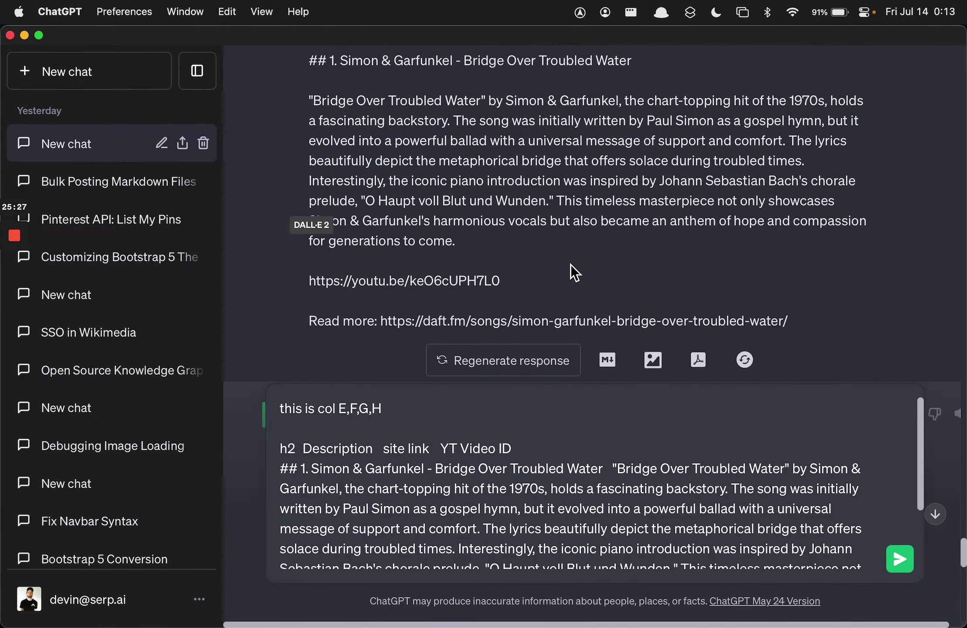
pyautogui.keyDown('shift'); pyautogui.click(800, 287); pyautogui.keyUp('shift')
pyautogui.click(683, 422)
pyautogui.press('super+Down')
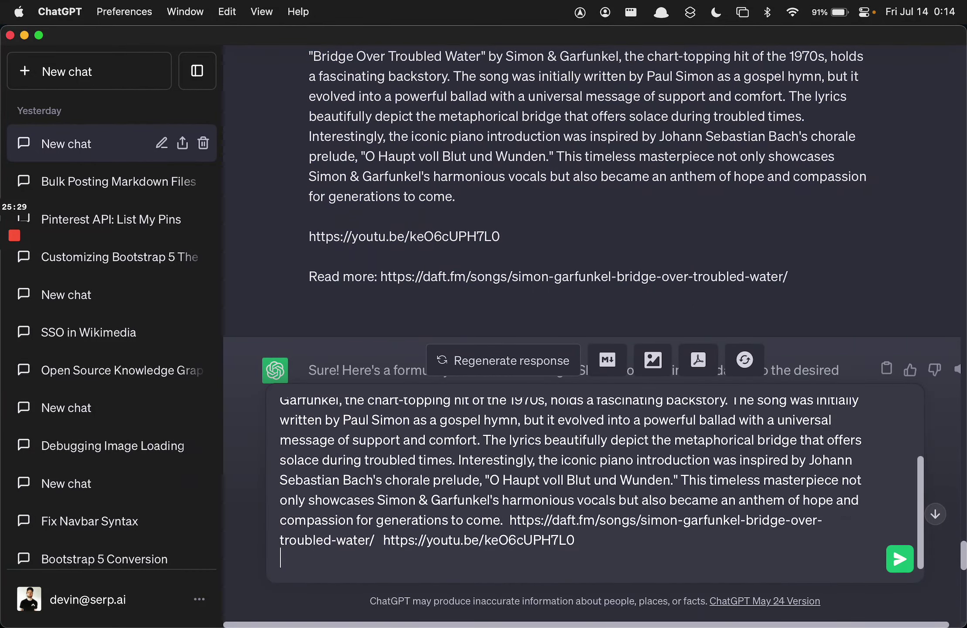
pyautogui.press('Return')
pyautogui.press('Return')
pyautogui.press('super+v')
# - Send the full prompt to a fresh GPT-4 chat
pyautogui.click(126, 72)
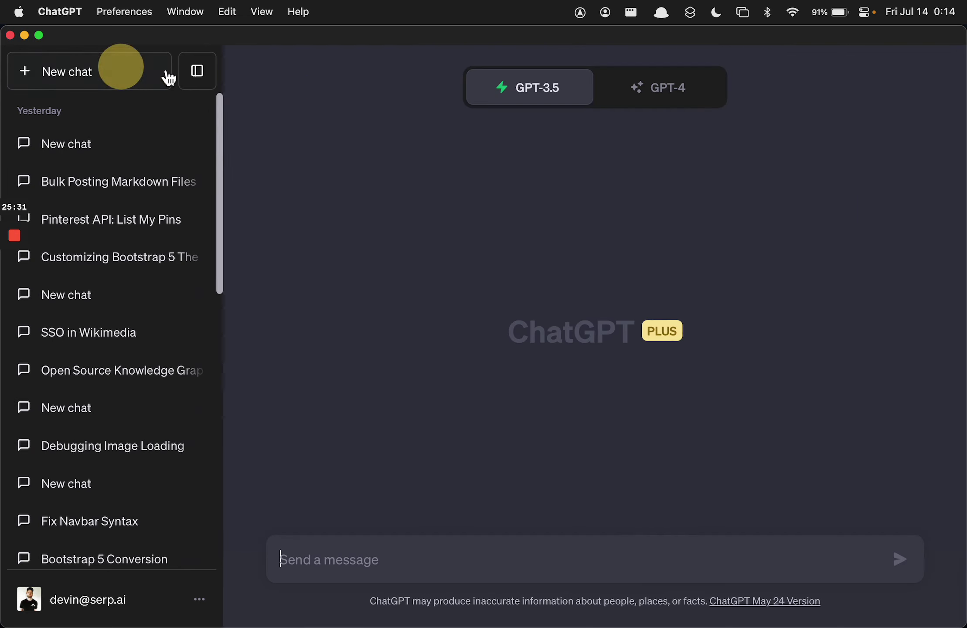
pyautogui.click(682, 87)
pyautogui.click(498, 558)
pyautogui.press('super+v')
pyautogui.press('Return')
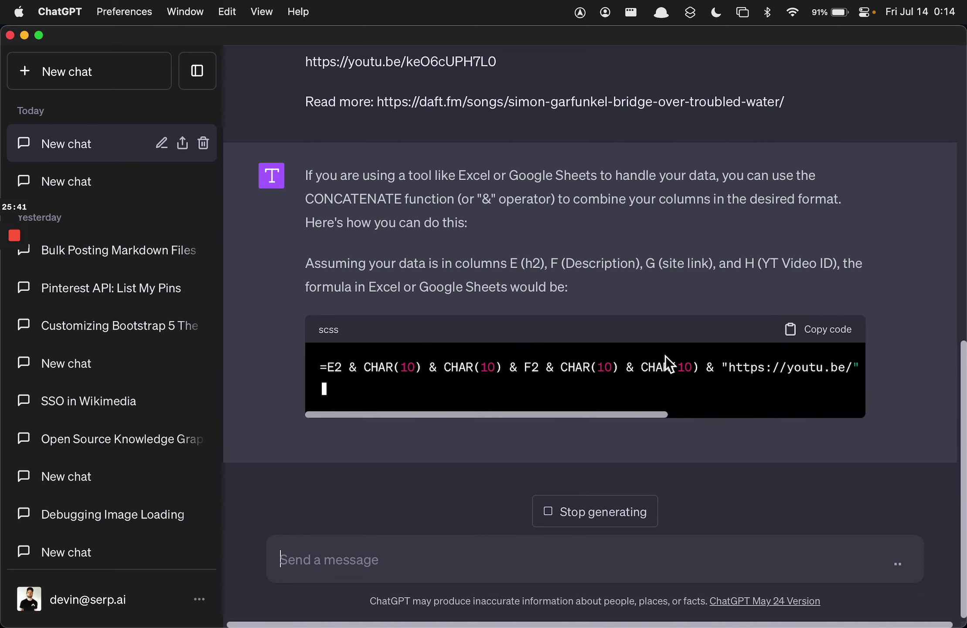
# - Copy GPT-4's &-joined formula and note its remark about the missing full URL
pyautogui.hscroll(10, 673, 360)
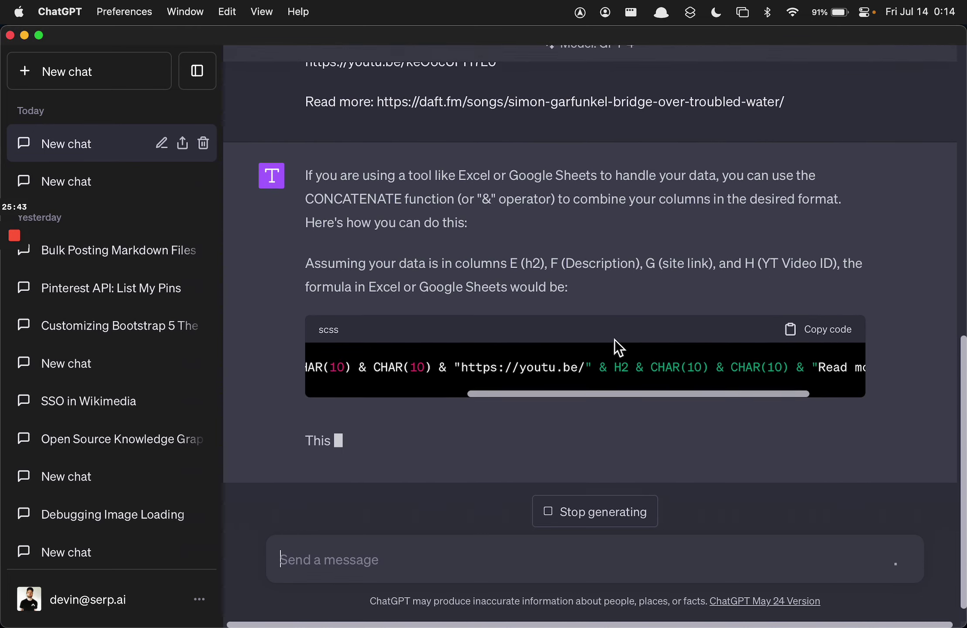
pyautogui.hscroll(-10, 615, 342)
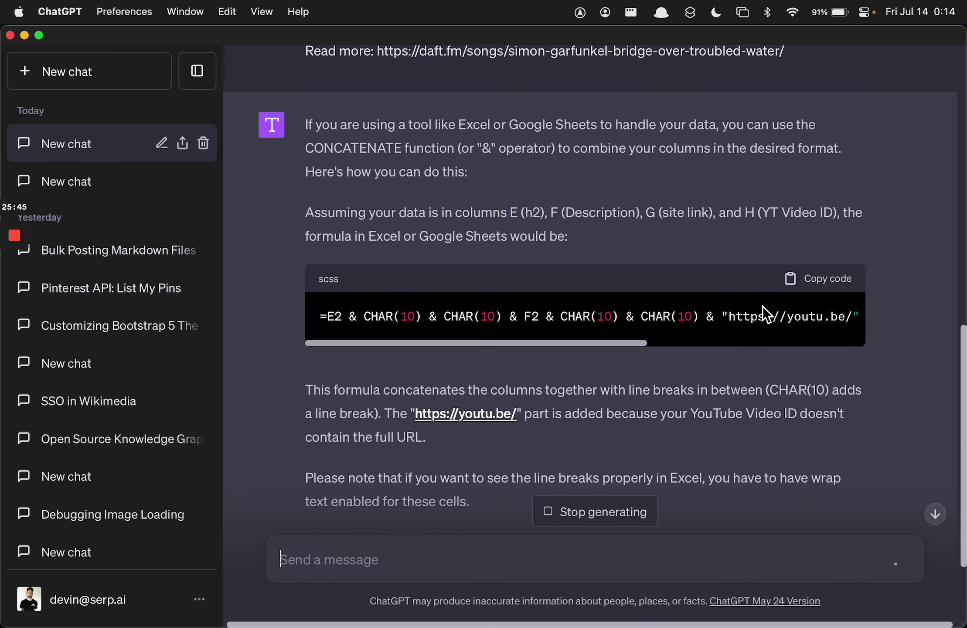
pyautogui.click(815, 279)
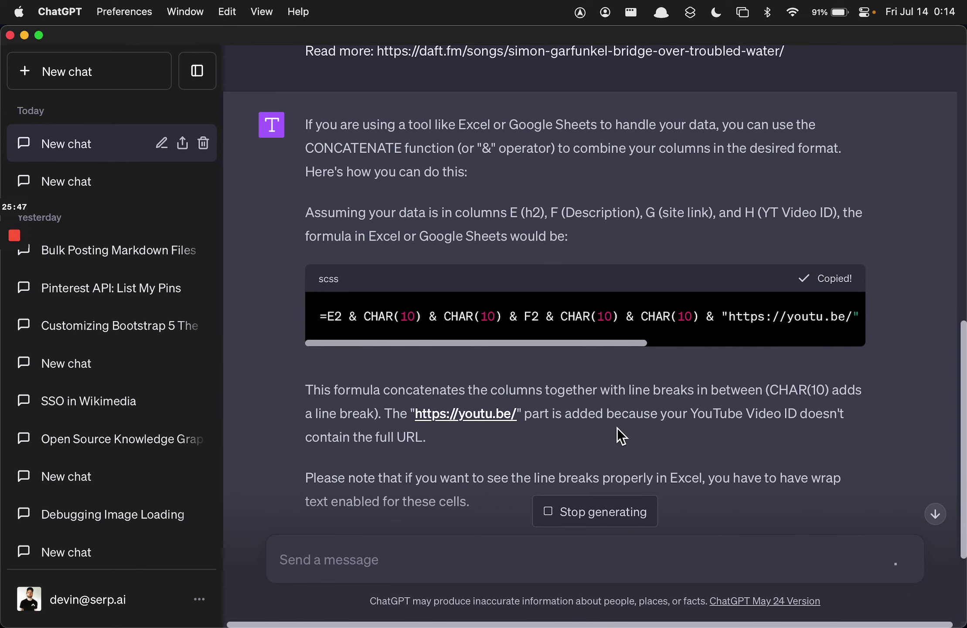
pyautogui.moveTo(703, 414); pyautogui.dragTo(775, 439)
# - Replace I2's formula with the new =E2 & CHAR(10)… song-block formula and widen column I
pyautogui.press('super+Tab')
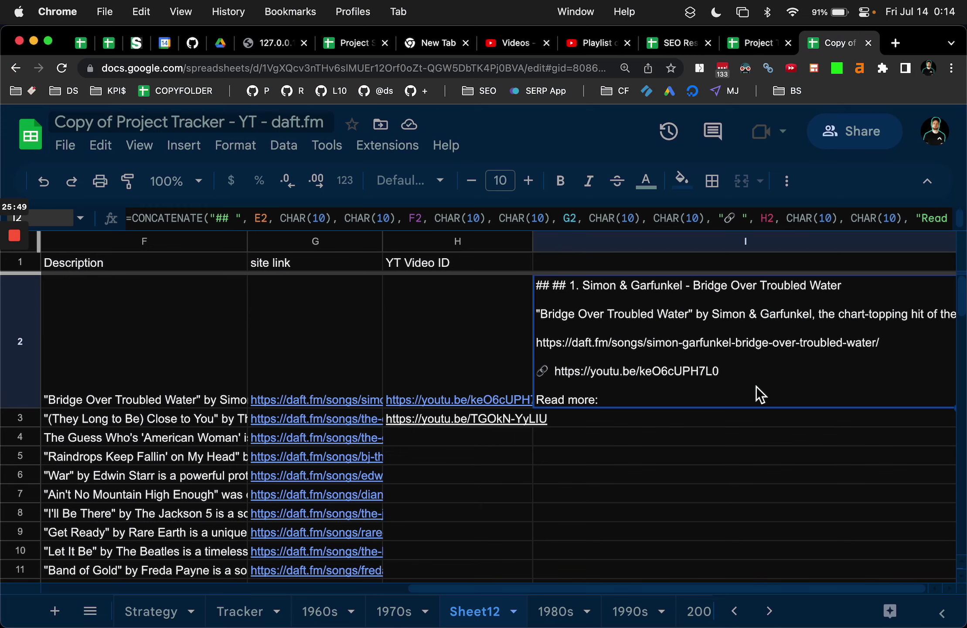
pyautogui.click(670, 424)
pyautogui.click(495, 368)
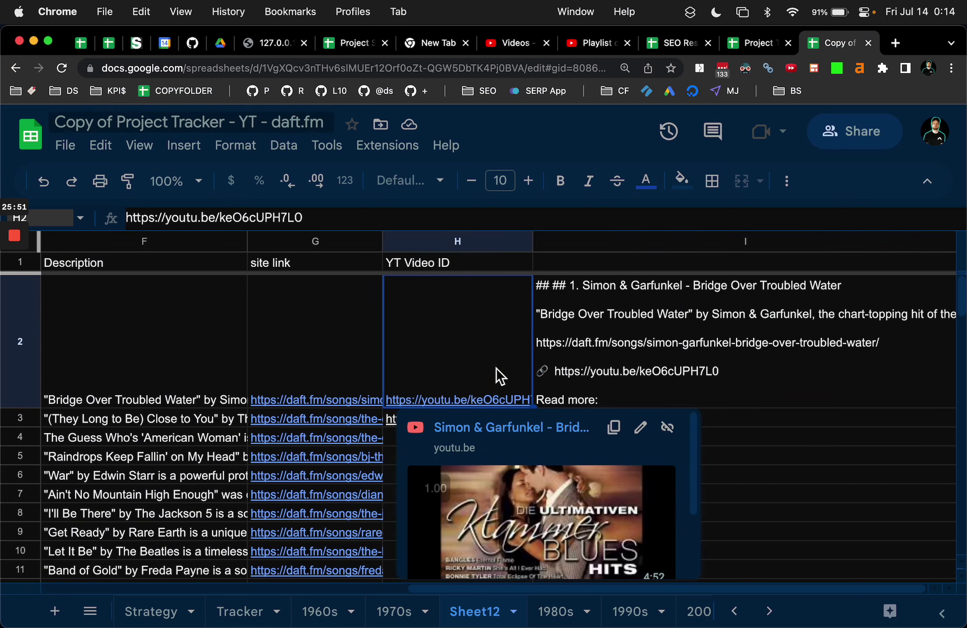
pyautogui.click(604, 349)
pyautogui.hscroll(-5, 598, 365)
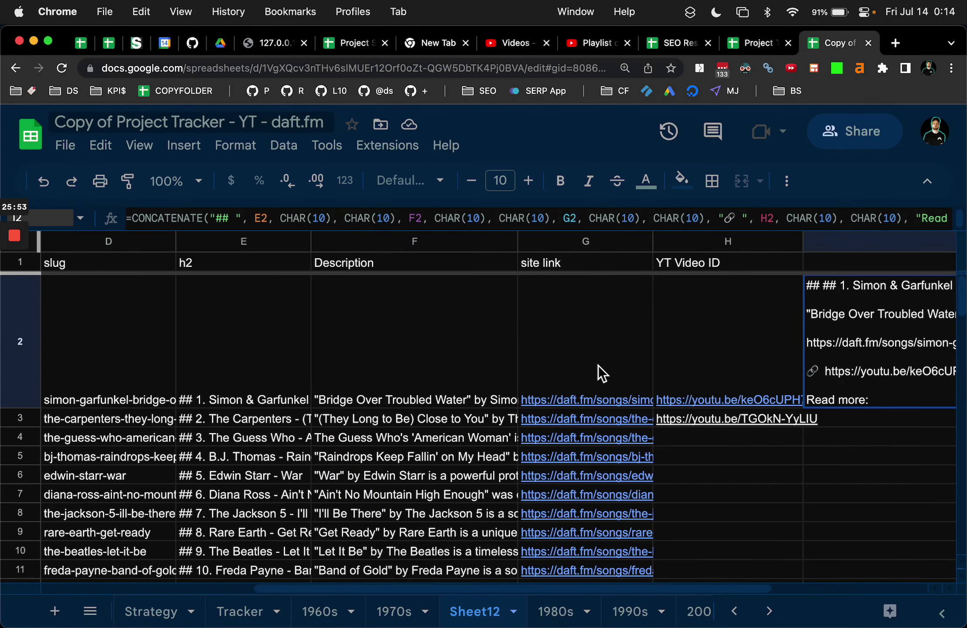
pyautogui.hscroll(5, 598, 366)
pyautogui.press('BackSpace')
pyautogui.press('super+v')
pyautogui.press('Return')
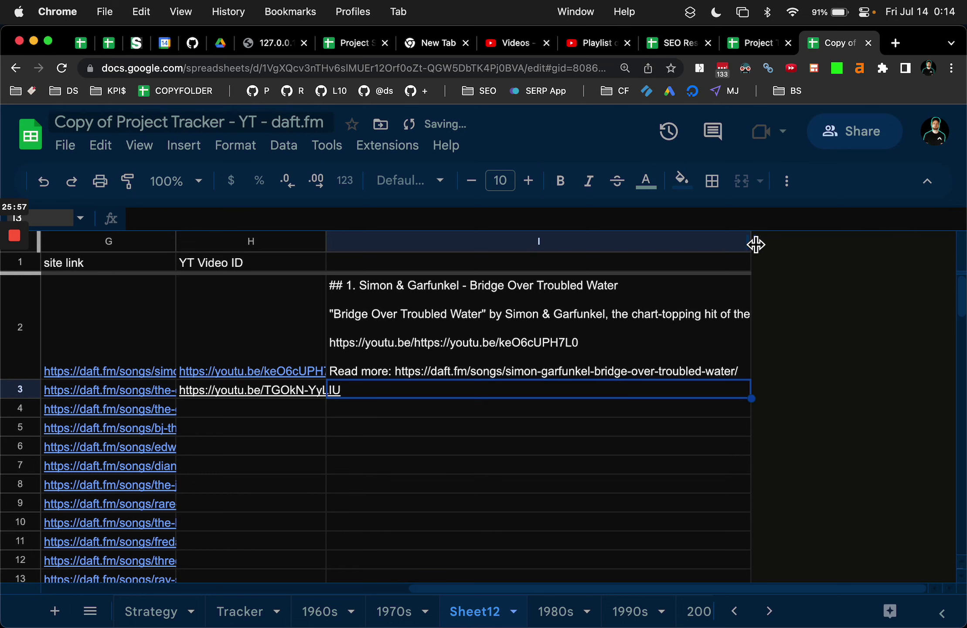
pyautogui.moveTo(756, 245); pyautogui.dragTo(885, 243)
pyautogui.click(305, 340)
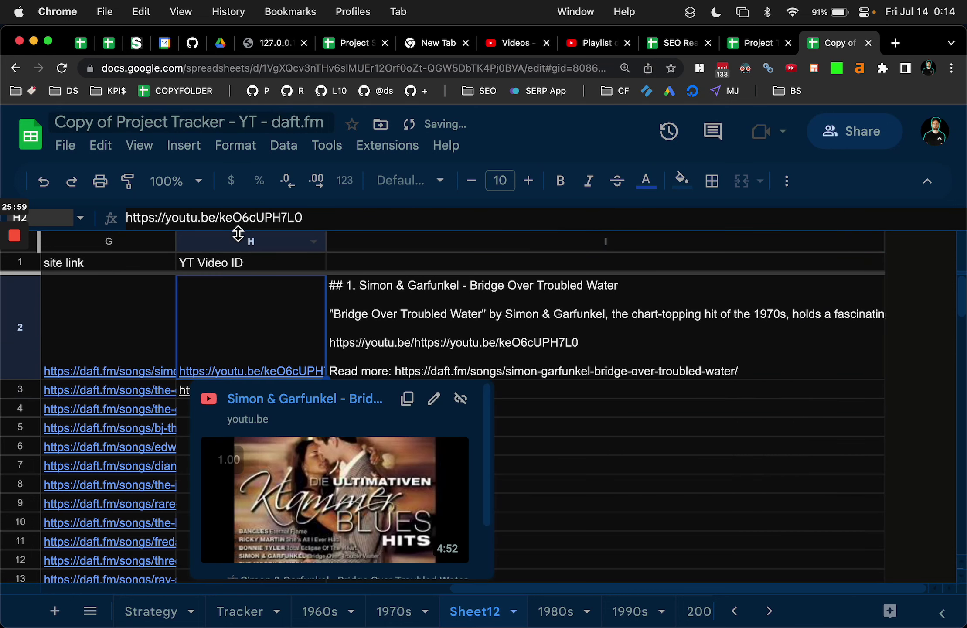
pyautogui.click(220, 217)
pyautogui.press('super+BackSpace')
pyautogui.press('Return')
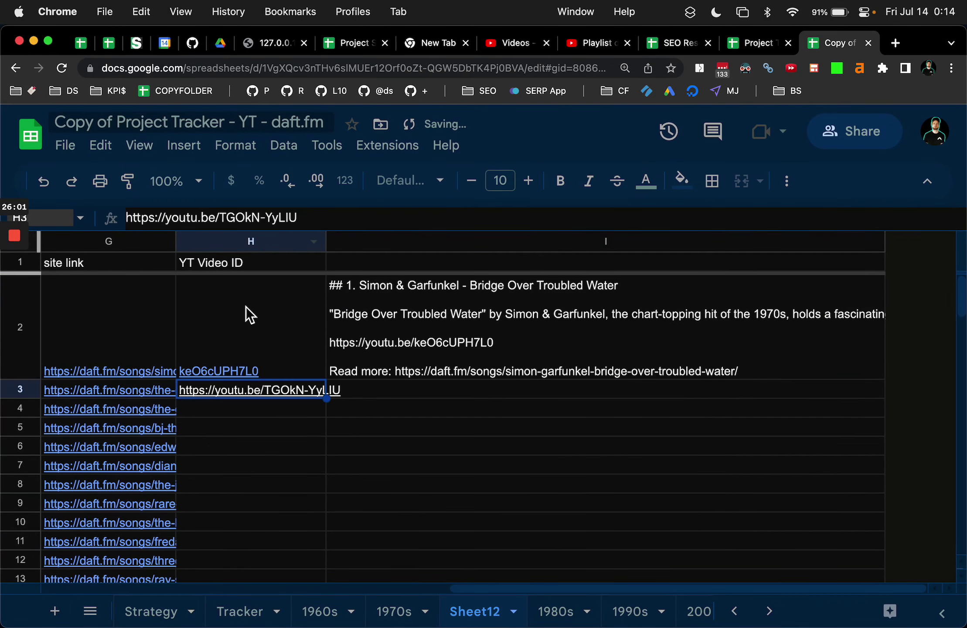
pyautogui.click(222, 218)
pyautogui.press('super+BackSpace')
pyautogui.press('Return')
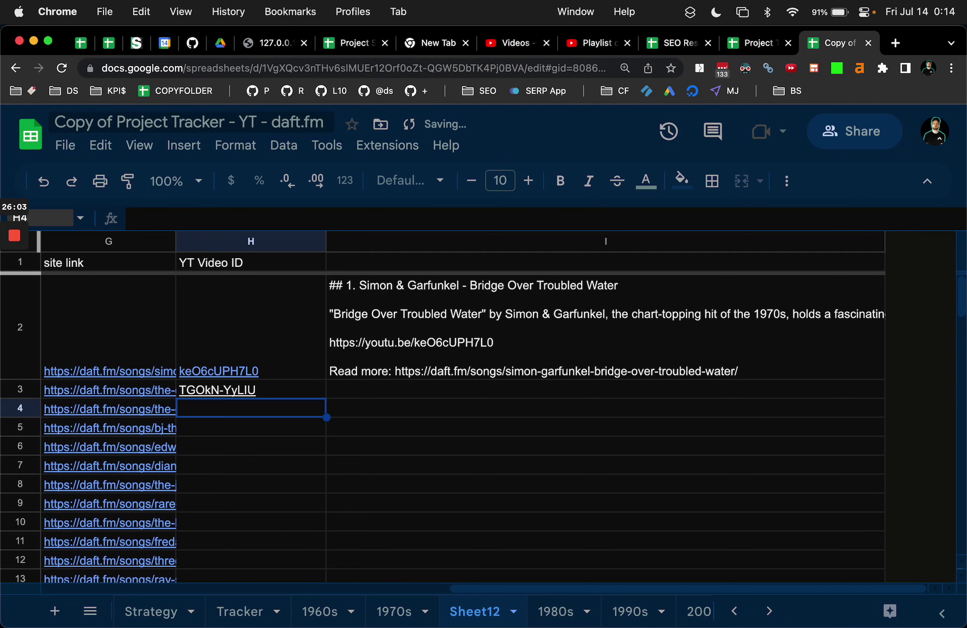
# - Copy I2's song-block formula into I3
pyautogui.click(425, 358)
pyautogui.click(420, 405)
pyautogui.press('super+v')
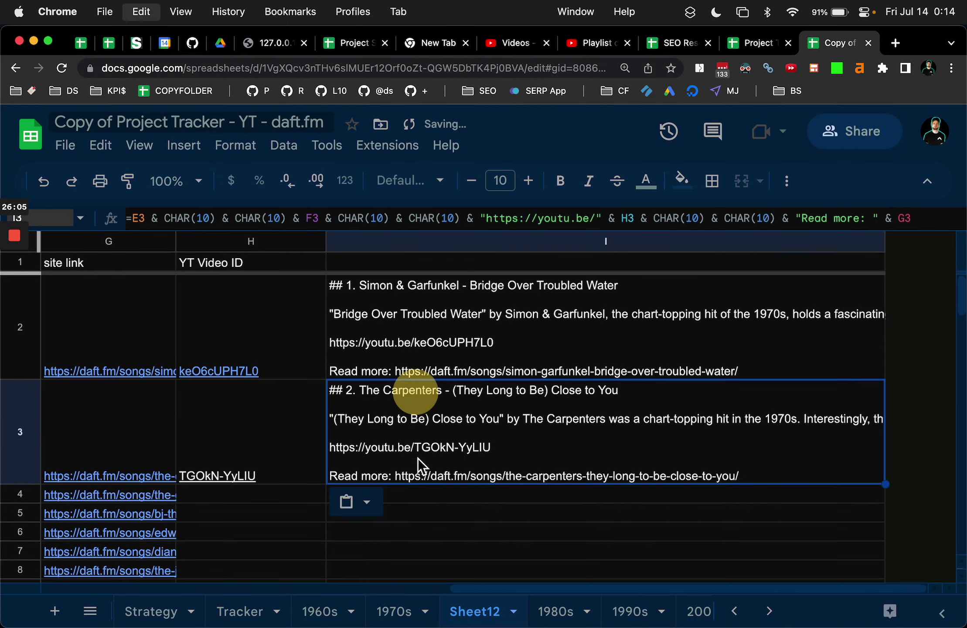
pyautogui.click(424, 528)
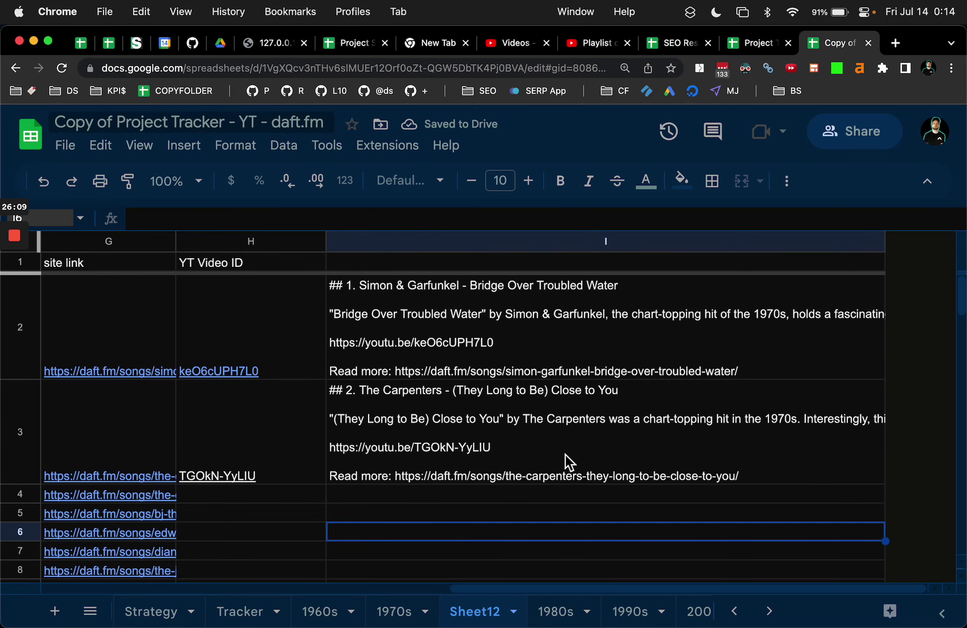
# - Fill I3's song-block formula down column I to row 101
pyautogui.click(536, 391)
pyautogui.press('super+c')
pyautogui.press('super+shift+Down')
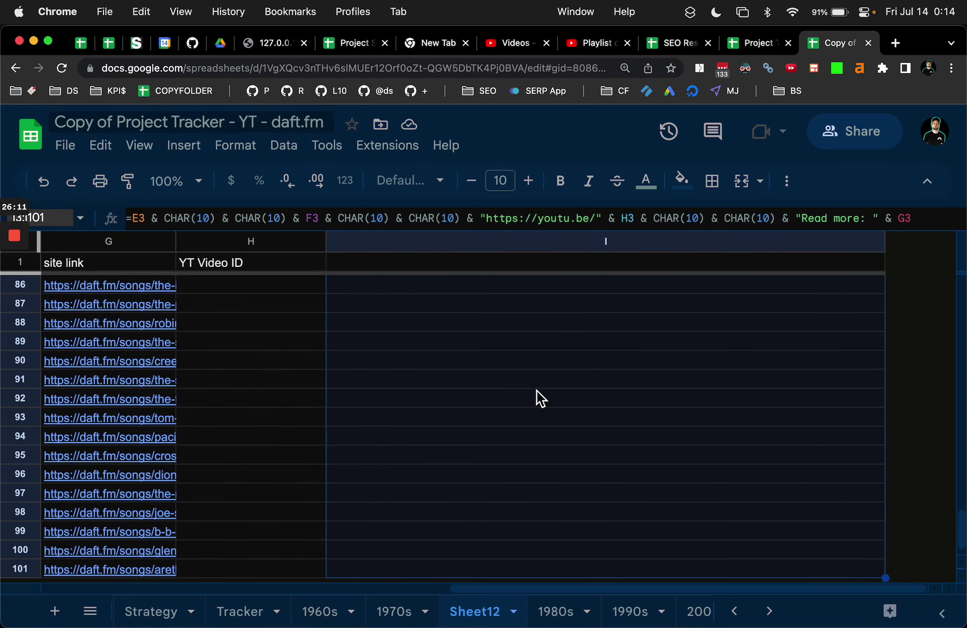
pyautogui.press('super+v')
# - Delete the youtu.be link part from I4's formula, since H4's video ID is empty
pyautogui.press('Left')
pyautogui.press('Up')
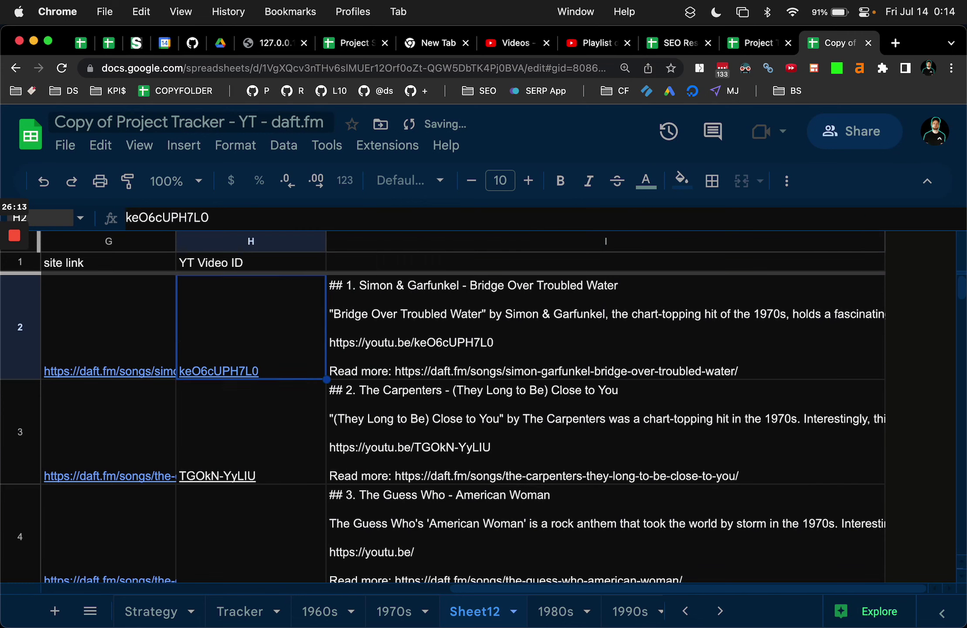
pyautogui.press('Down')
pyautogui.press('Down')
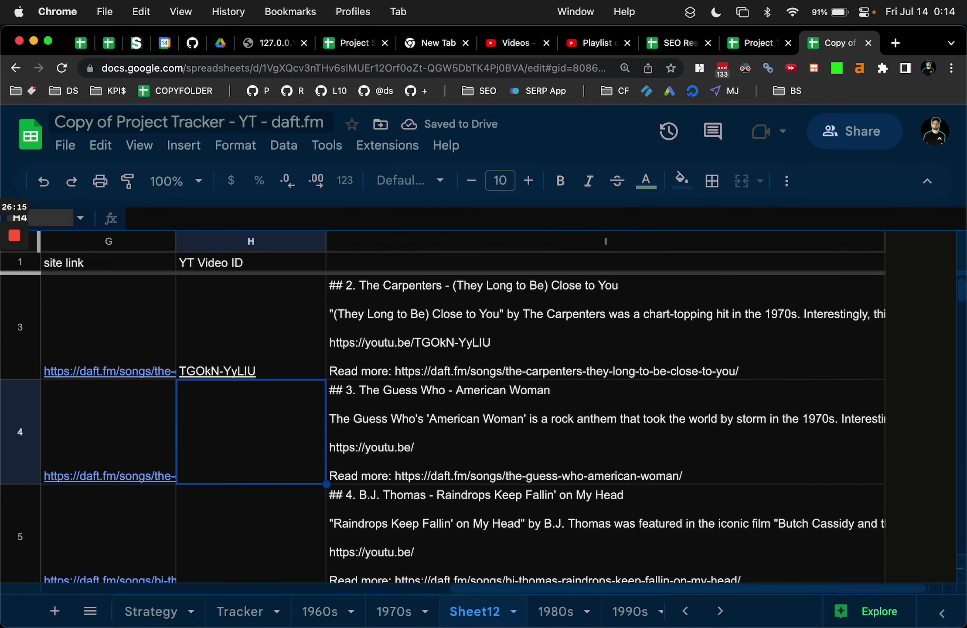
pyautogui.click(606, 432)
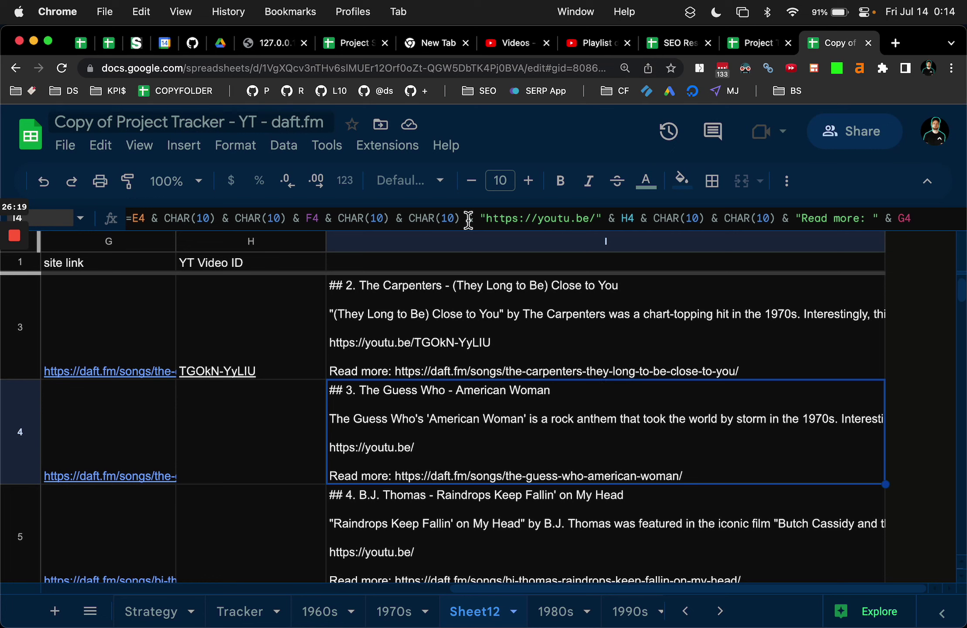
pyautogui.moveTo(468, 220); pyautogui.dragTo(639, 218)
pyautogui.press('BackSpace')
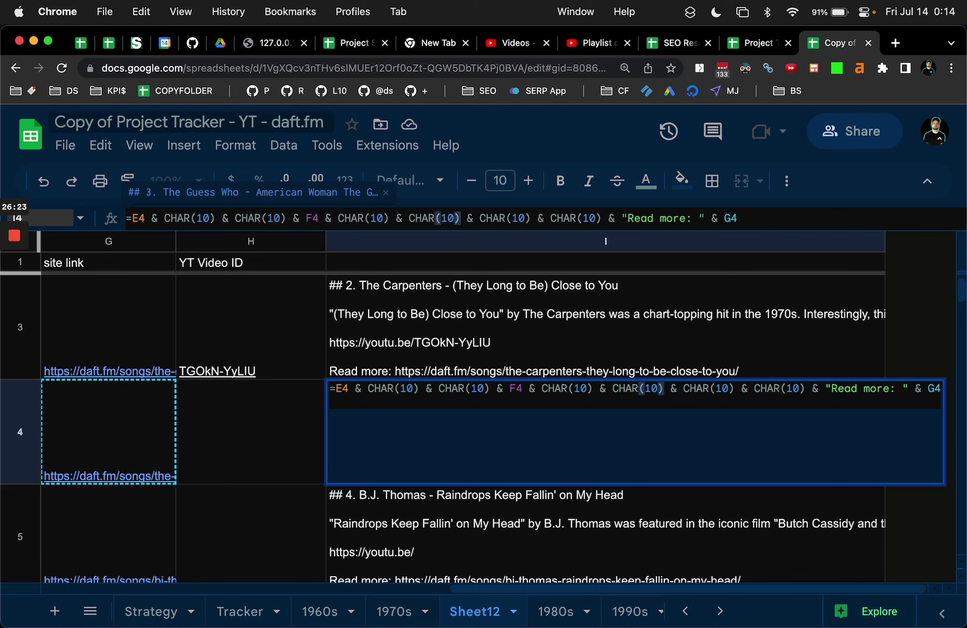
pyautogui.press('Return')
# - Remove one & CHAR(10) line break from I5's formula and fill it down to row 101
pyautogui.click(465, 216)
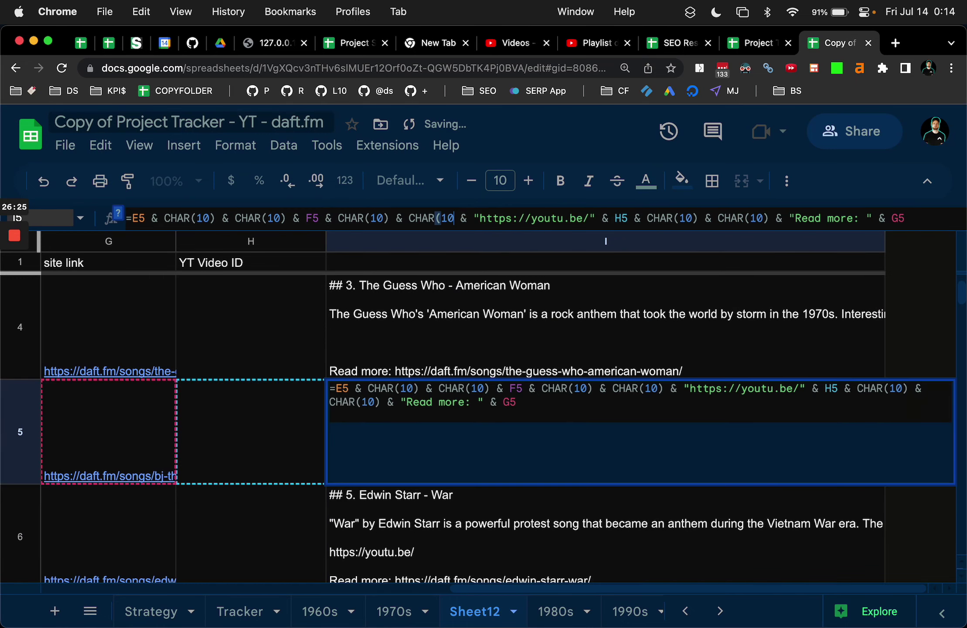
pyautogui.press('BackSpace')
pyautogui.press('BackSpace')
pyautogui.press('BackSpace')
pyautogui.press('BackSpace')
pyautogui.press('BackSpace')
pyautogui.press('BackSpace')
pyautogui.press('BackSpace')
pyautogui.press('BackSpace')
pyautogui.press('BackSpace')
pyautogui.press('BackSpace')
pyautogui.press('Return')
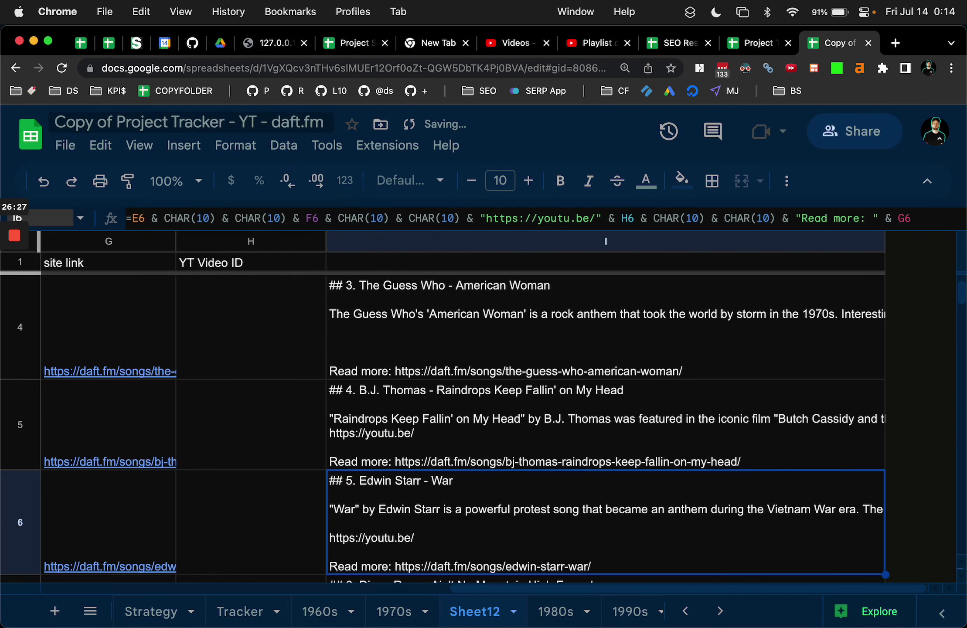
pyautogui.press('Up')
pyautogui.press('super+c')
pyautogui.press('super+shift+Down')
pyautogui.press('super+v')
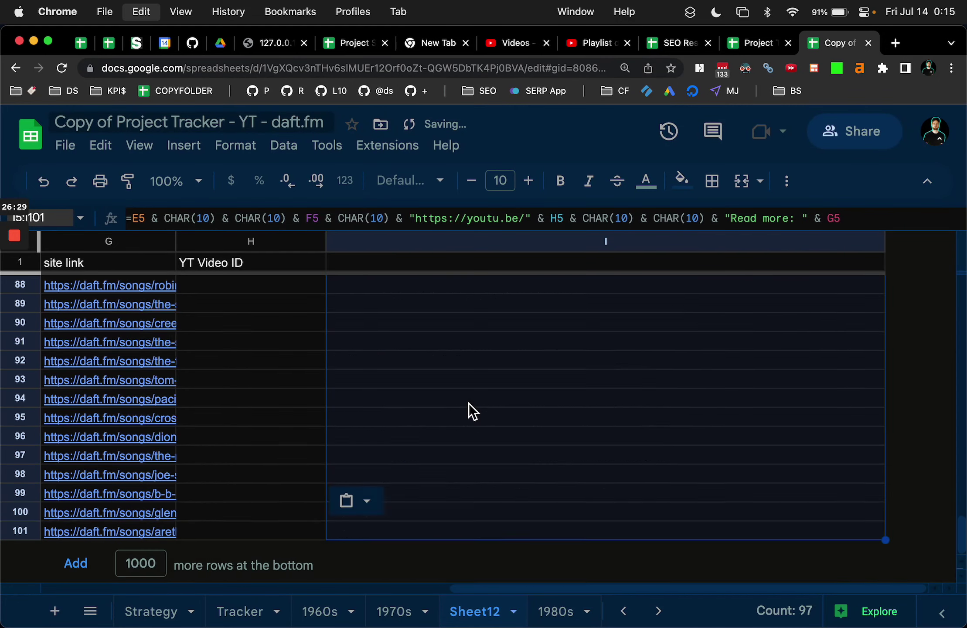
# - Drag column I's border to make the column narrower
pyautogui.scroll(20, 468, 403)
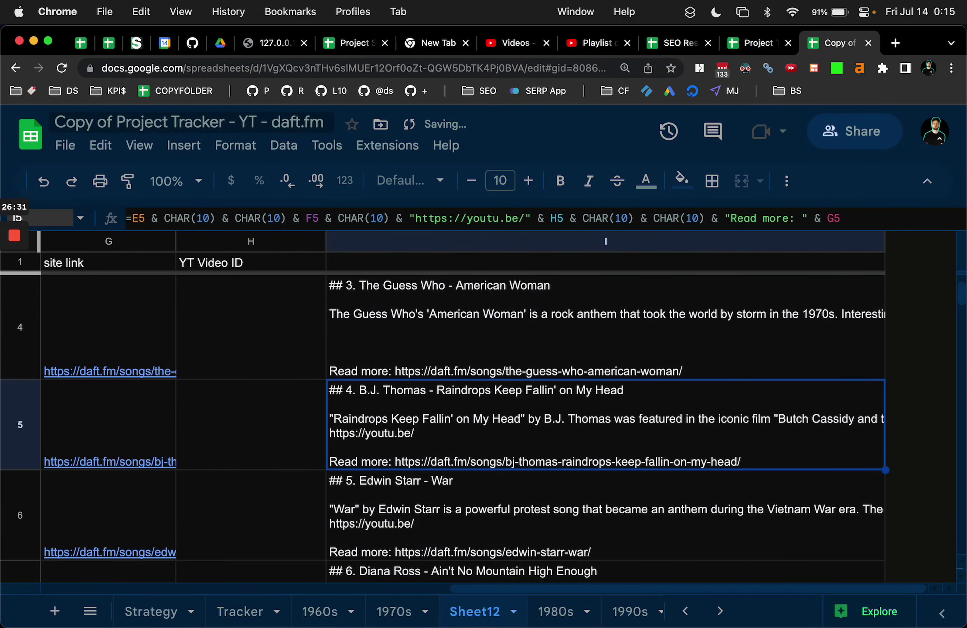
pyautogui.click(525, 240)
pyautogui.click(786, 180)
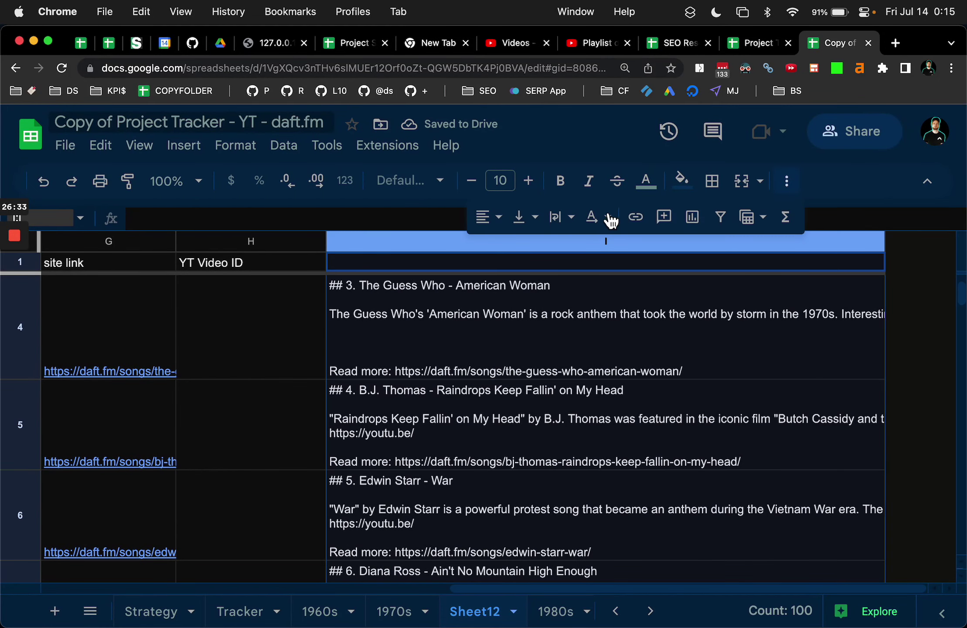
pyautogui.click(558, 217)
pyautogui.click(557, 217)
pyautogui.click(681, 341)
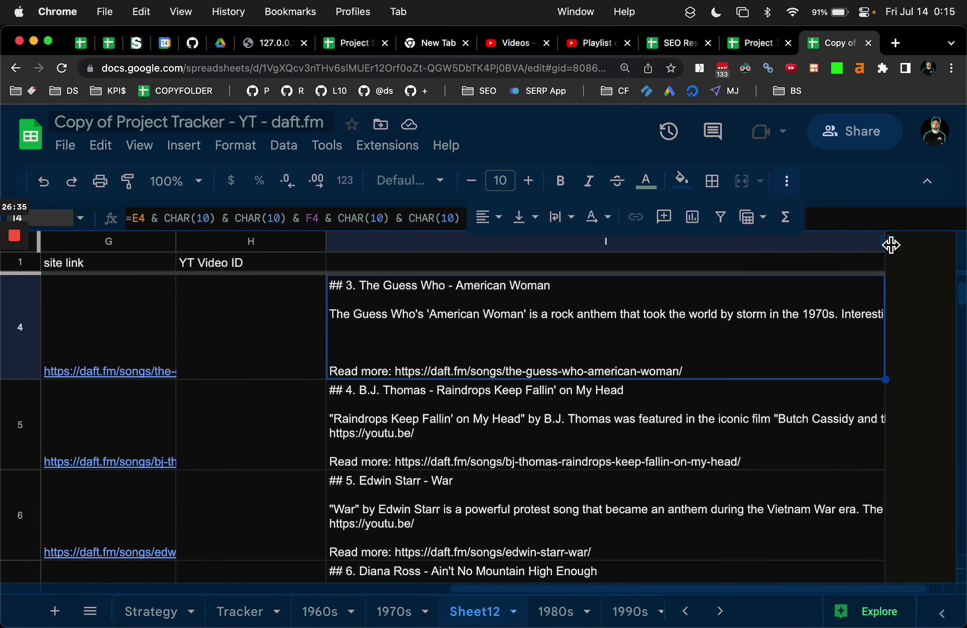
pyautogui.moveTo(887, 242); pyautogui.dragTo(797, 244)
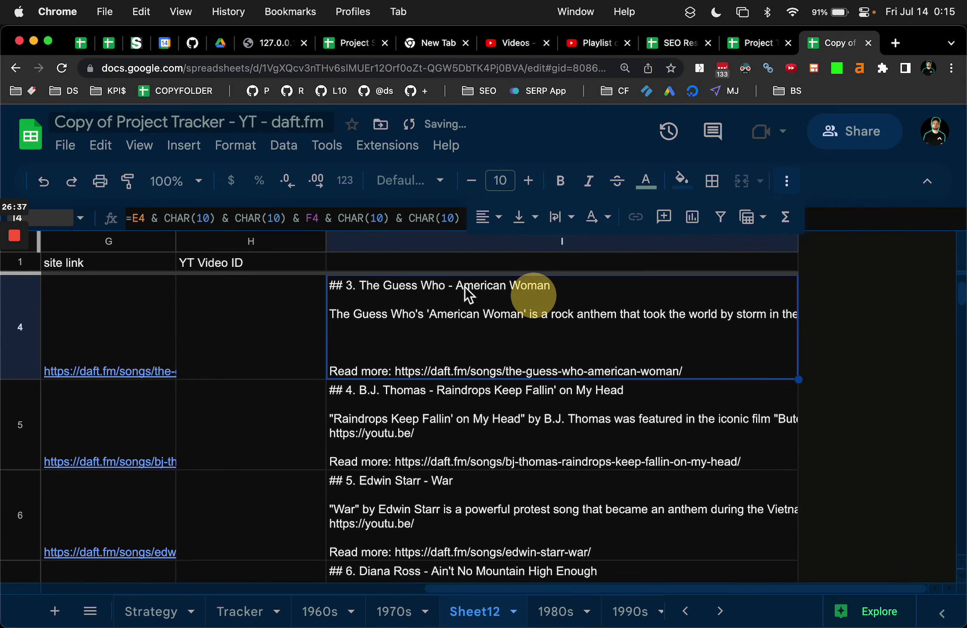
# - Set column I's text wrapping to Wrap and check I2's full multi-line block
pyautogui.click(427, 242)
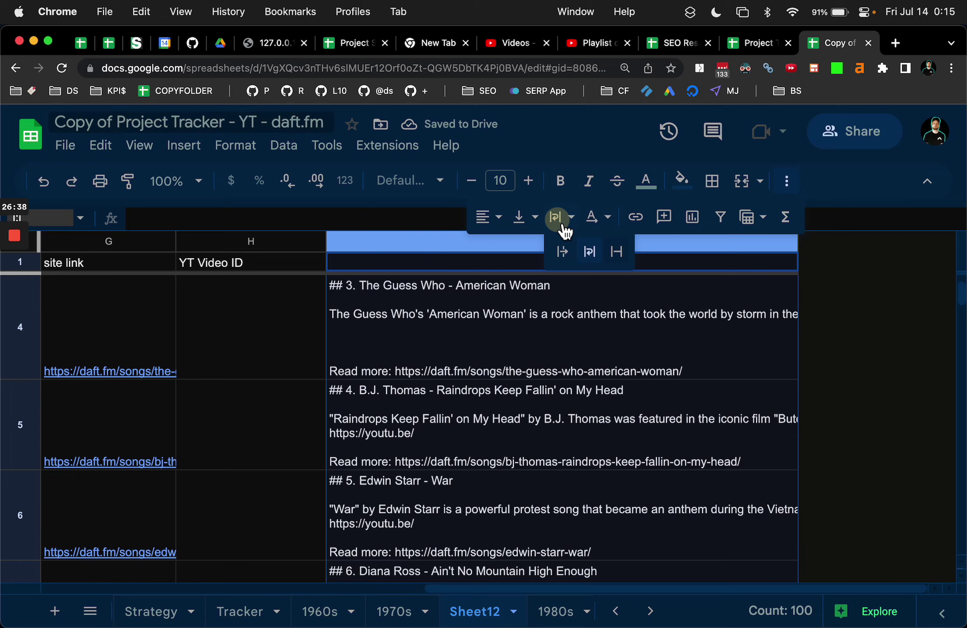
pyautogui.click(618, 251)
pyautogui.click(561, 223)
pyautogui.click(590, 251)
pyautogui.click(588, 342)
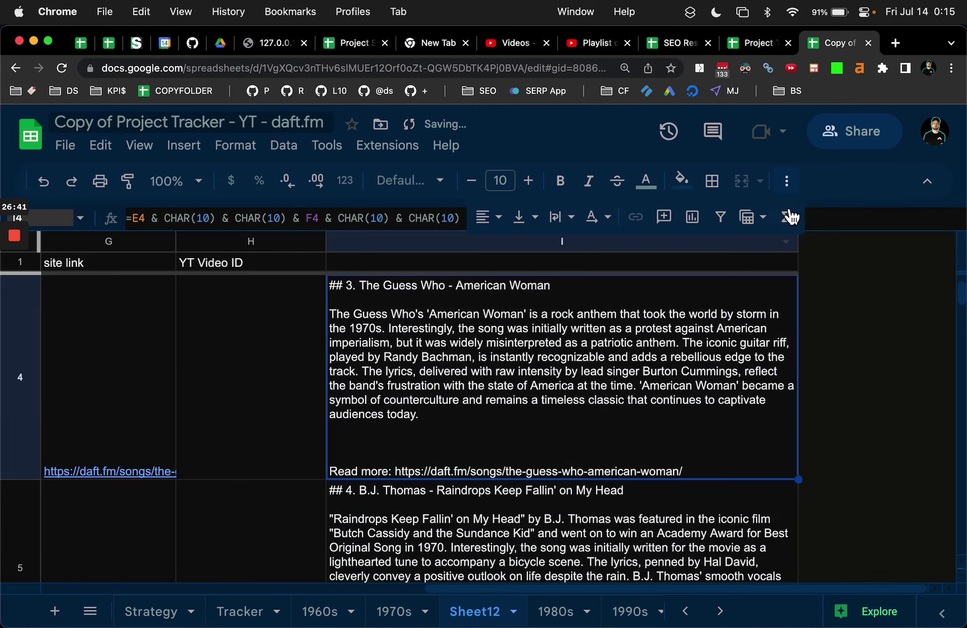
pyautogui.click(786, 181)
pyautogui.scroll(3, 606, 327)
pyautogui.click(597, 321)
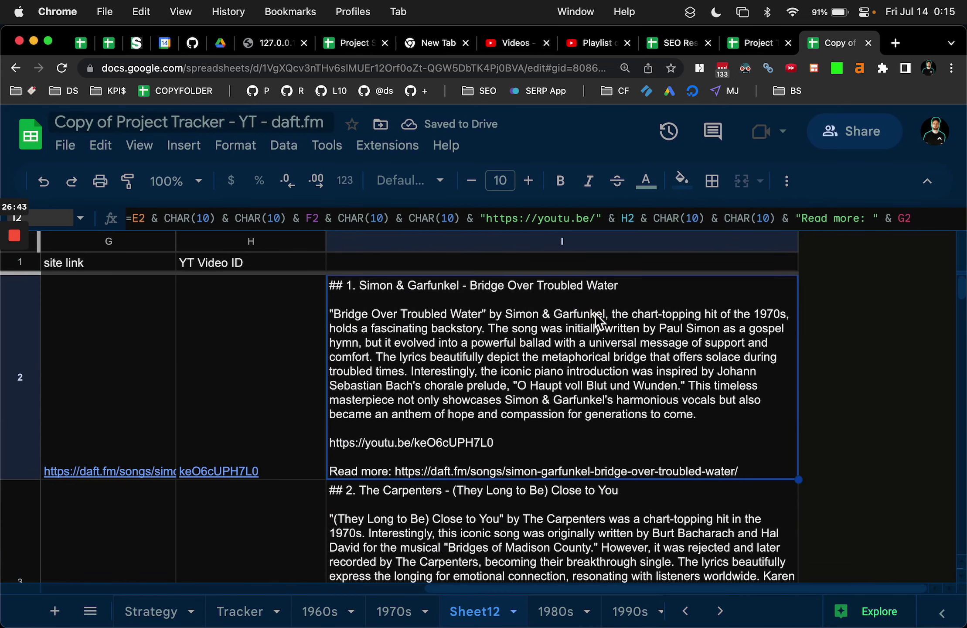
pyautogui.scroll(-20, 597, 321)
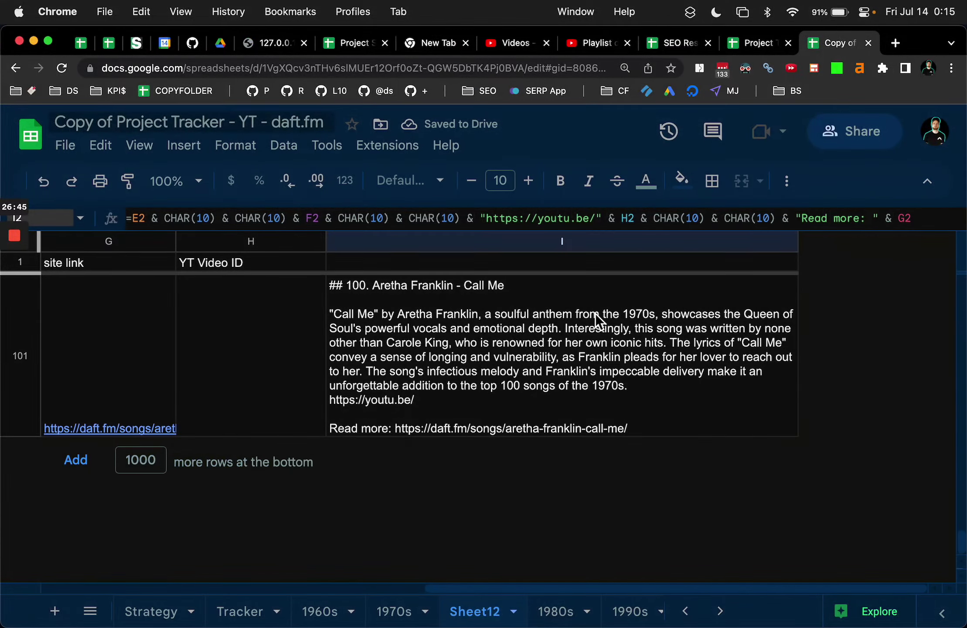
pyautogui.scroll(20, 597, 320)
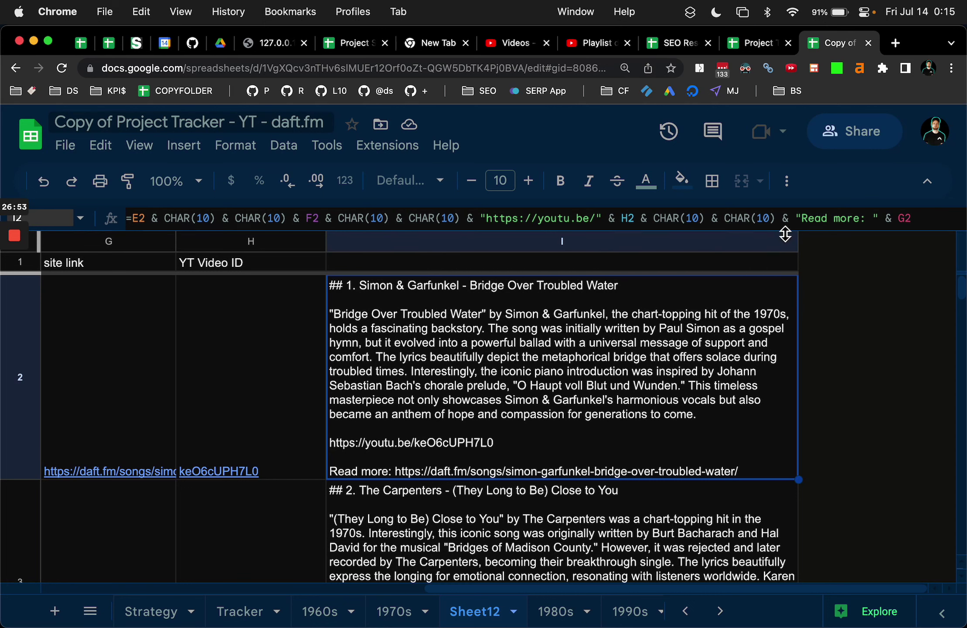
# - Append a trailing & CHAR(10) line break to I2's formula and paste it down to row 101
pyautogui.moveTo(782, 220); pyautogui.dragTo(715, 221)
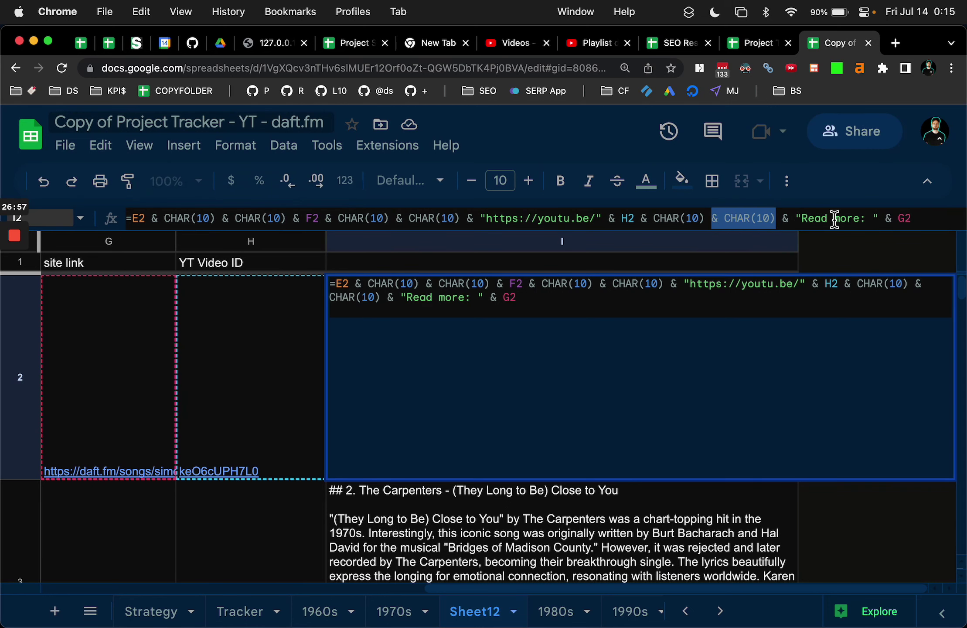
pyautogui.moveTo(865, 231); pyautogui.dragTo(863, 281)
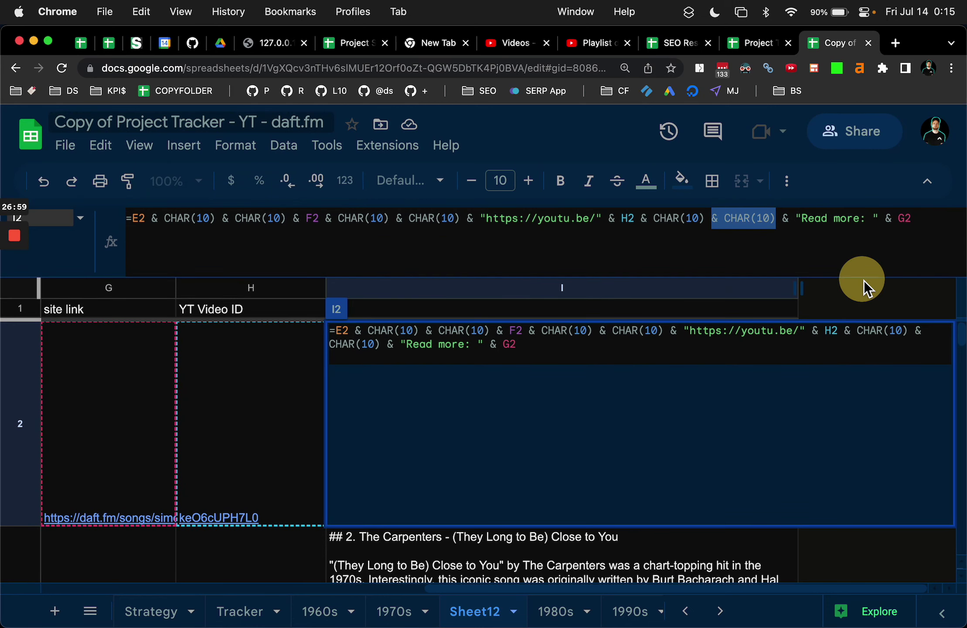
pyautogui.click(918, 229)
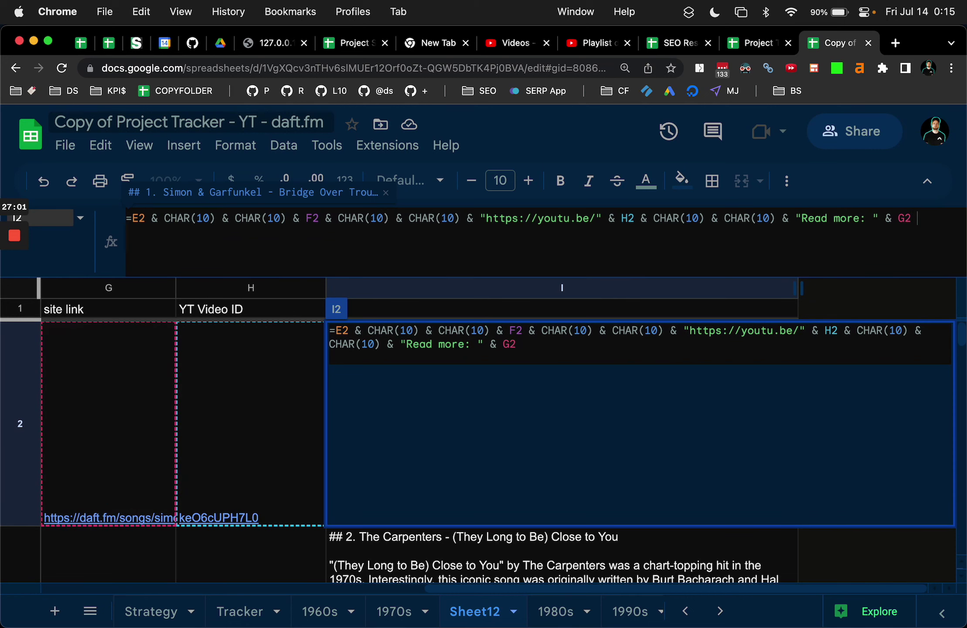
pyautogui.press('super+v')
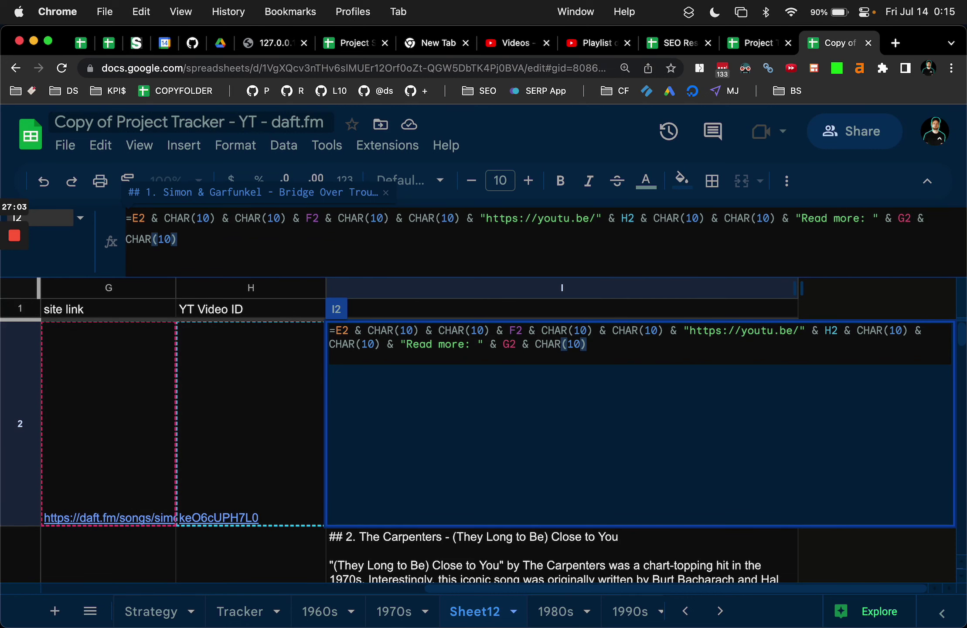
pyautogui.press('Return')
pyautogui.click(705, 493)
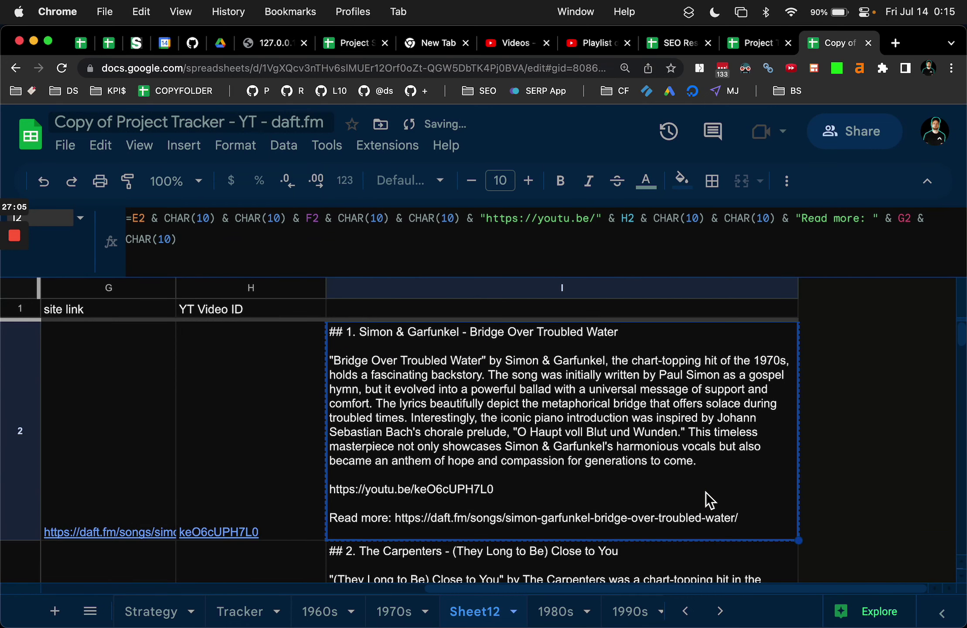
pyautogui.press('super+shift+Down')
pyautogui.press('super+v')
pyautogui.press('Down')
pyautogui.press('Down')
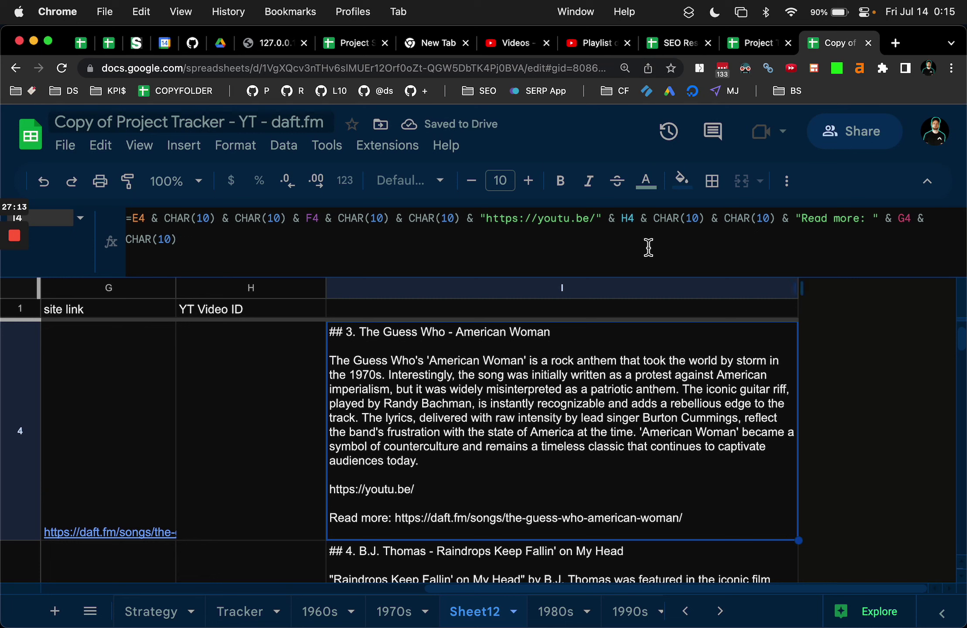
# - Add the trailing line break to I4's formula and fill it down to the last row
pyautogui.click(587, 560)
pyautogui.press('cmd+c')
pyautogui.click(598, 495)
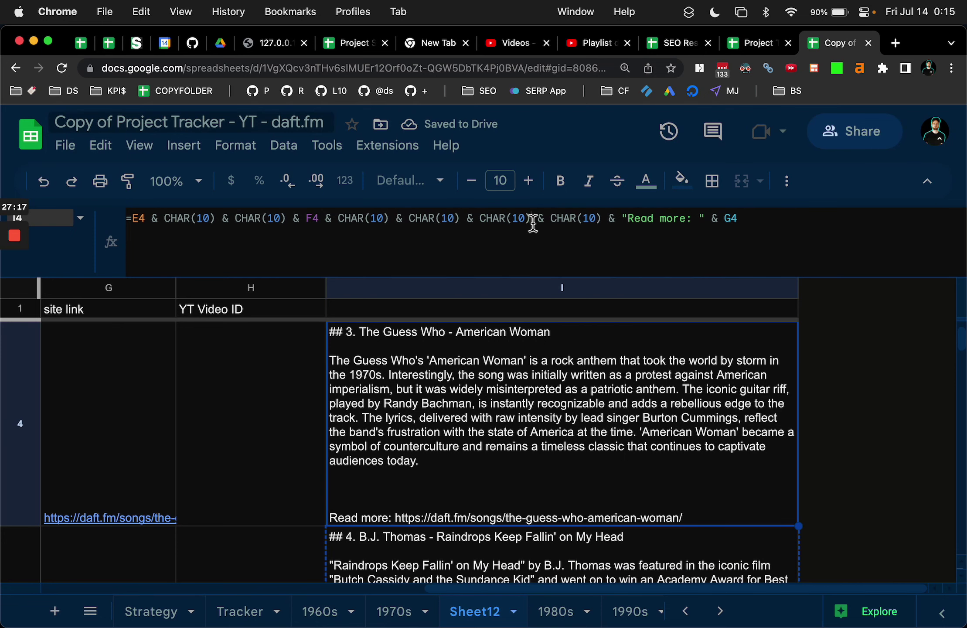
pyautogui.moveTo(531, 219); pyautogui.dragTo(461, 221)
pyautogui.press('cmd+c')
pyautogui.click(789, 225)
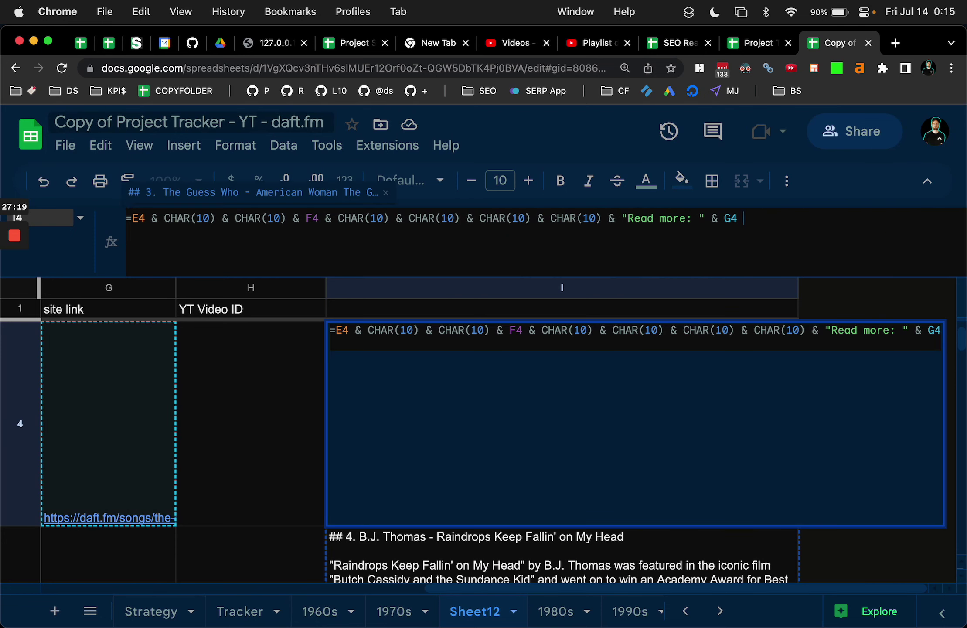
pyautogui.press('cmd+v')
pyautogui.press('Return')
pyautogui.press('Up')
pyautogui.press('cmd+shift+Down')
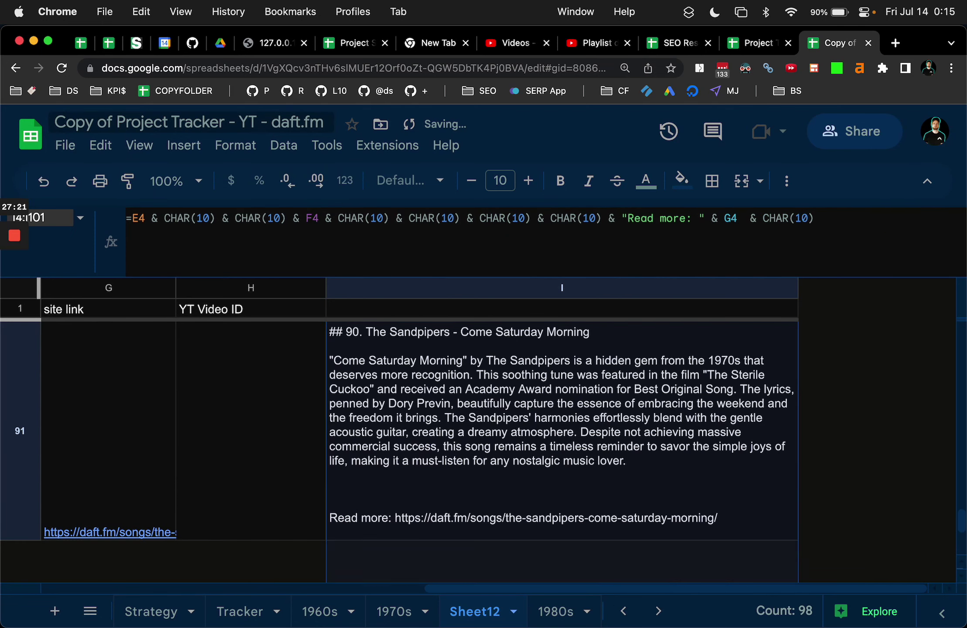
pyautogui.press('cmd+d')
# - Copy all 100 song blocks in I2:I101
pyautogui.press('cmd+Up')
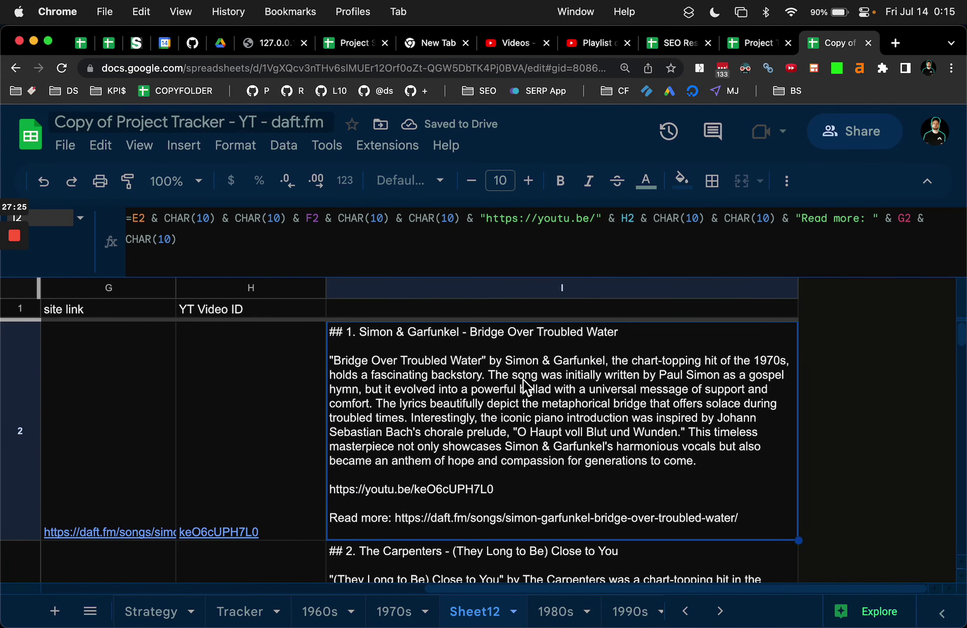
pyautogui.press('cmd+shift+Down')
pyautogui.press('cmd+c')
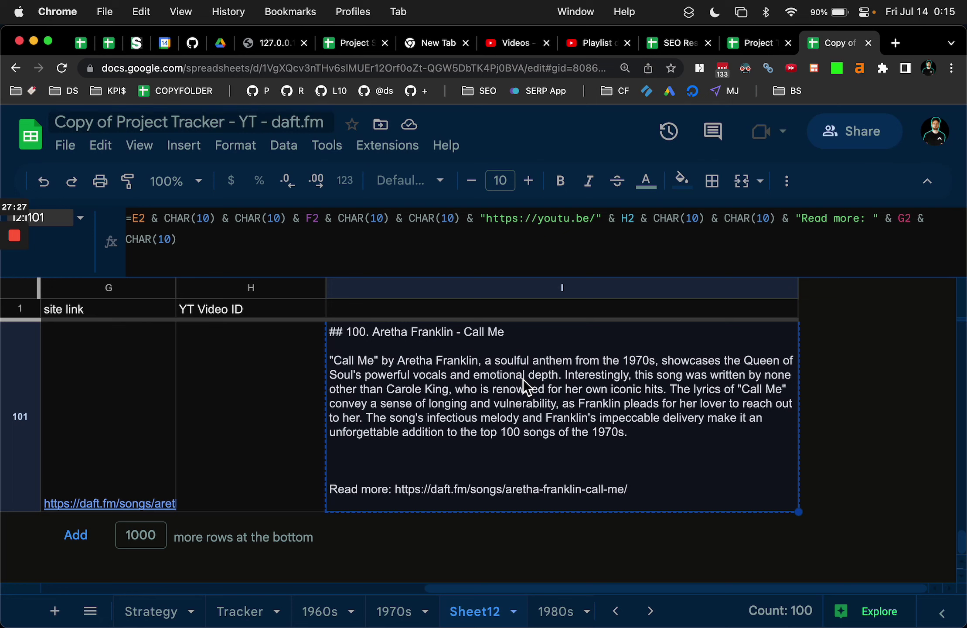
pyautogui.press('cmd+space')
pyautogui.write('cod')
pyautogui.press('Return')
# - Insert column J headed 'Article', paste the blocks into J2, and dismiss the 50000-character error
pyautogui.rightClick(644, 292)
pyautogui.click(714, 367)
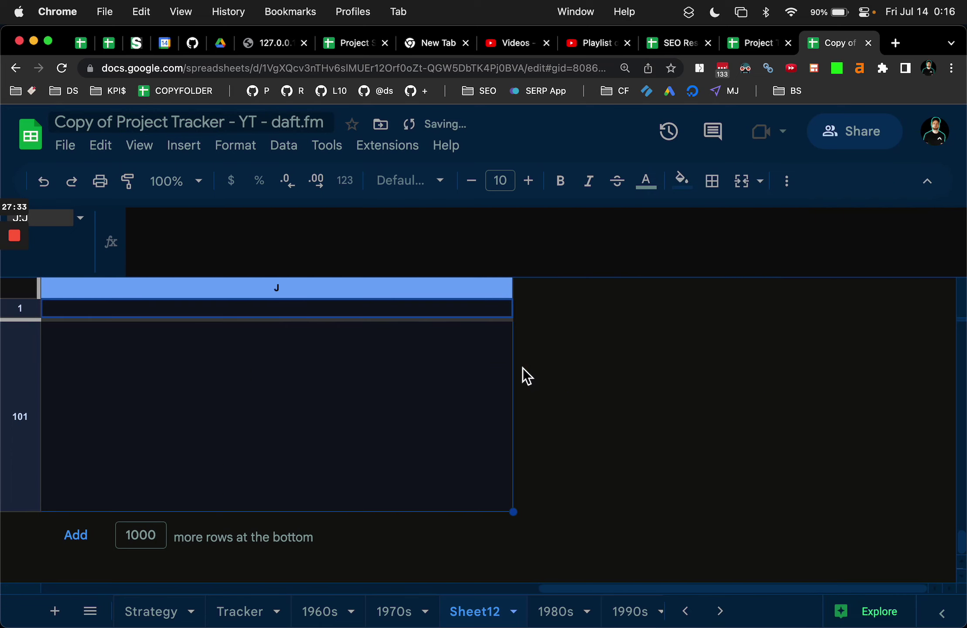
pyautogui.click(483, 315)
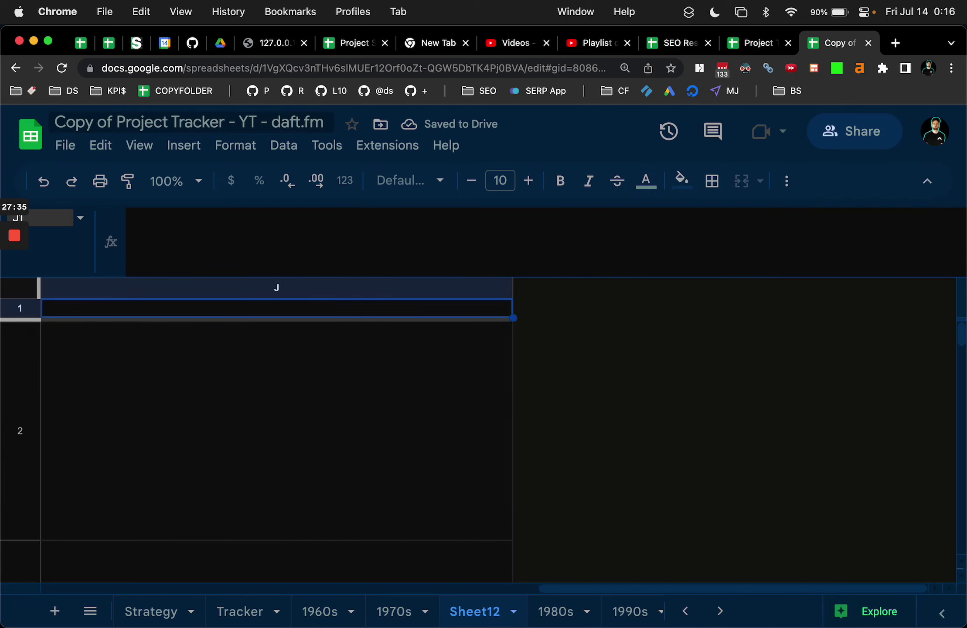
pyautogui.write('Article')
pyautogui.press('Return')
pyautogui.press('super+v')
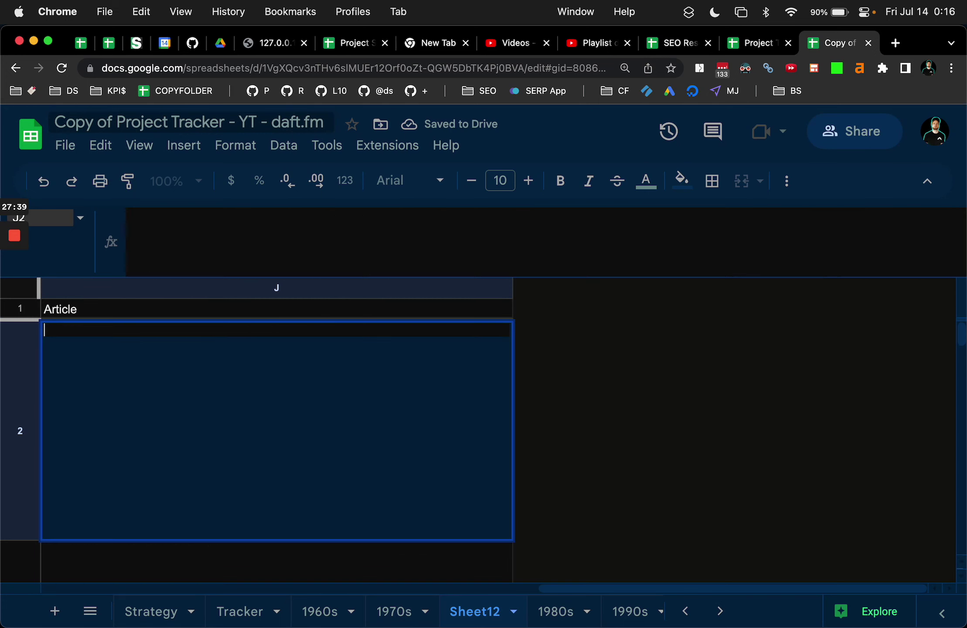
pyautogui.click(456, 389)
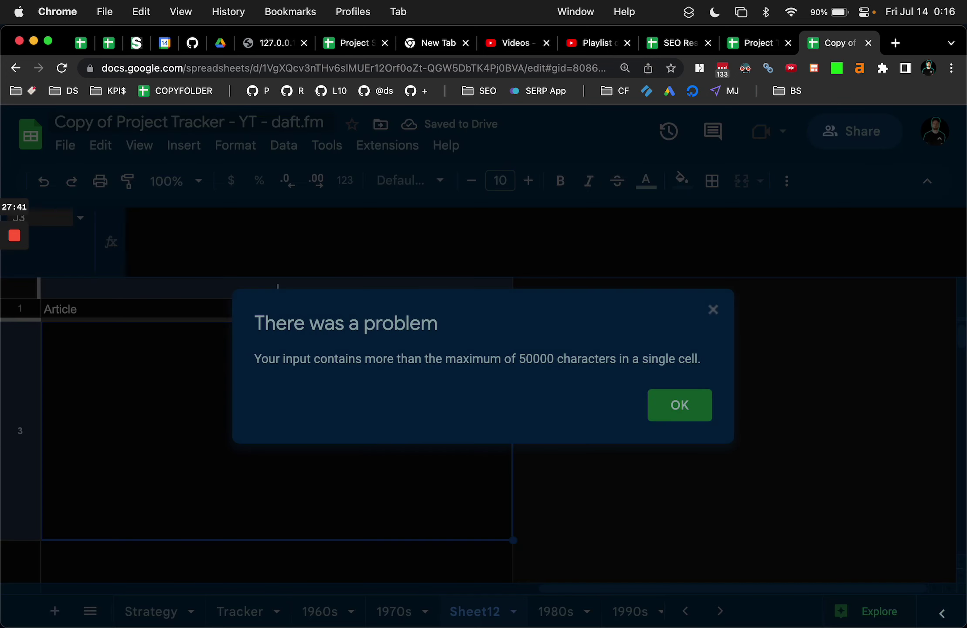
pyautogui.press('Return')
# - Paste all 100 song blocks into a new Untitled-2 VS Code file and check the leading quote on line 1
pyautogui.press('super+Tab')
pyautogui.press('super+n')
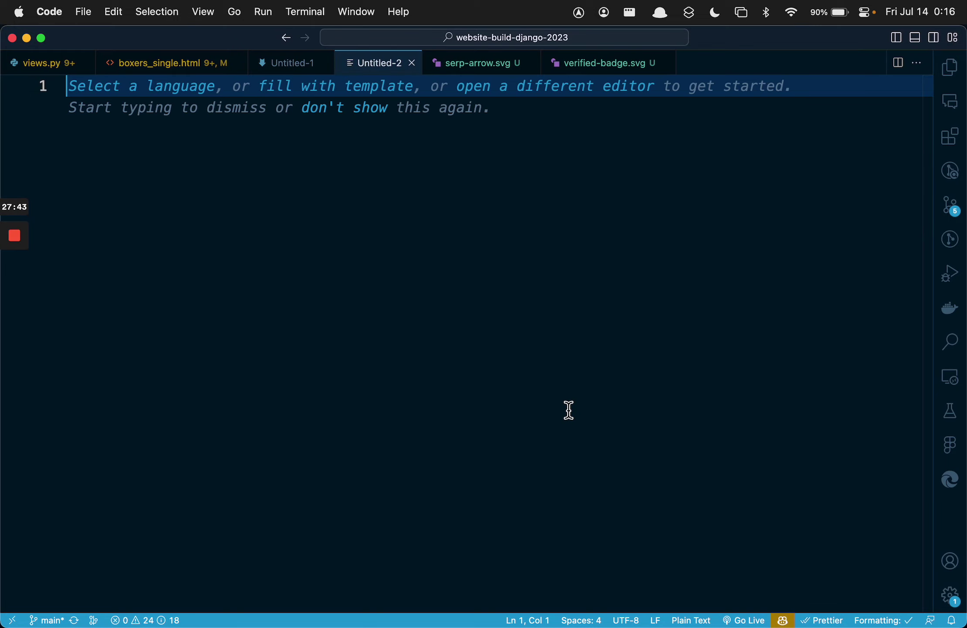
pyautogui.press('super+v')
pyautogui.scroll(-2, 591, 412)
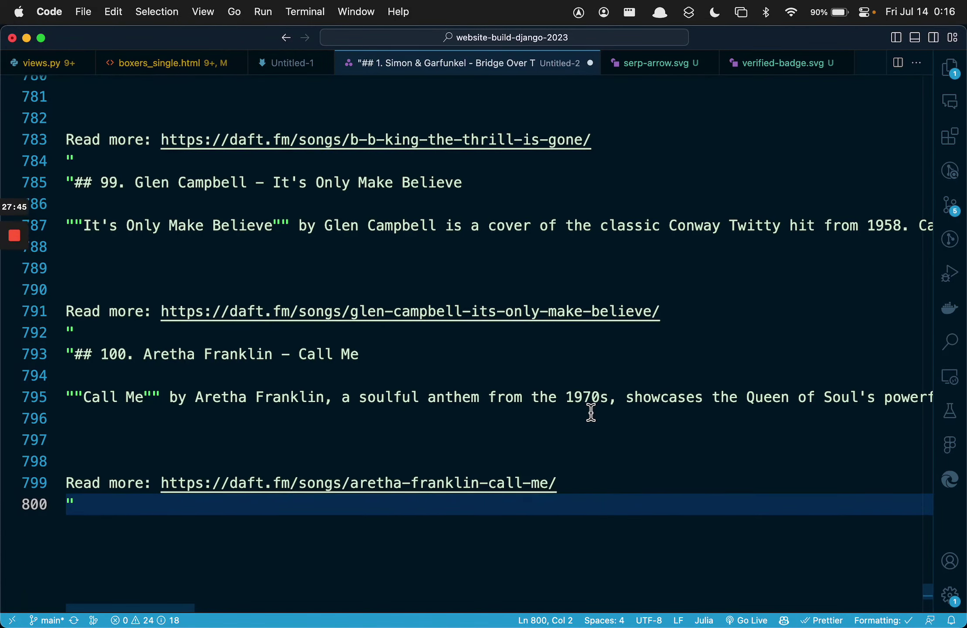
pyautogui.scroll(-1, 591, 412)
pyautogui.scroll(20, 591, 412)
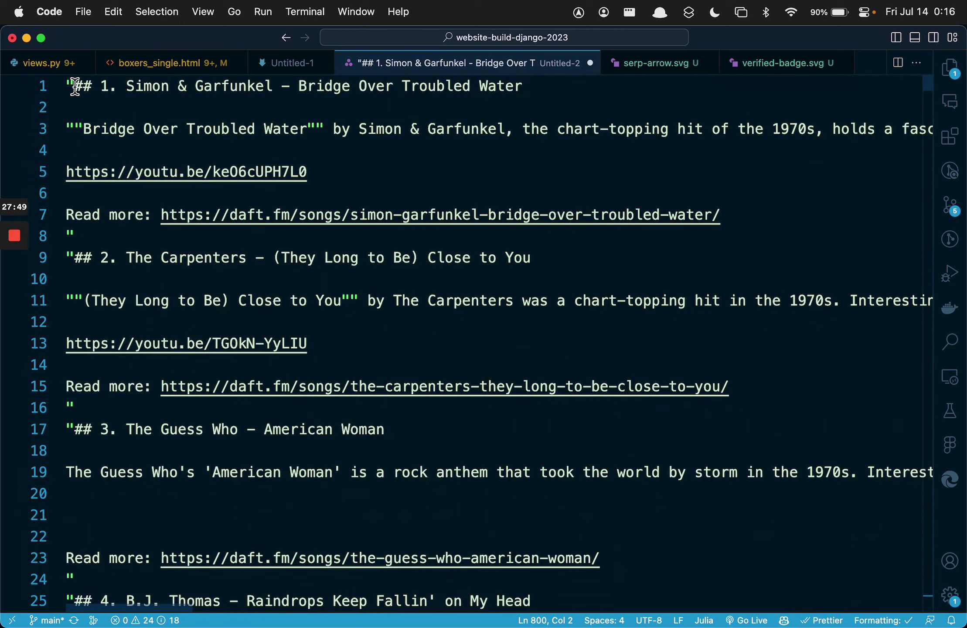
pyautogui.click(74, 86)
pyautogui.hotkey('shift', 'Left')
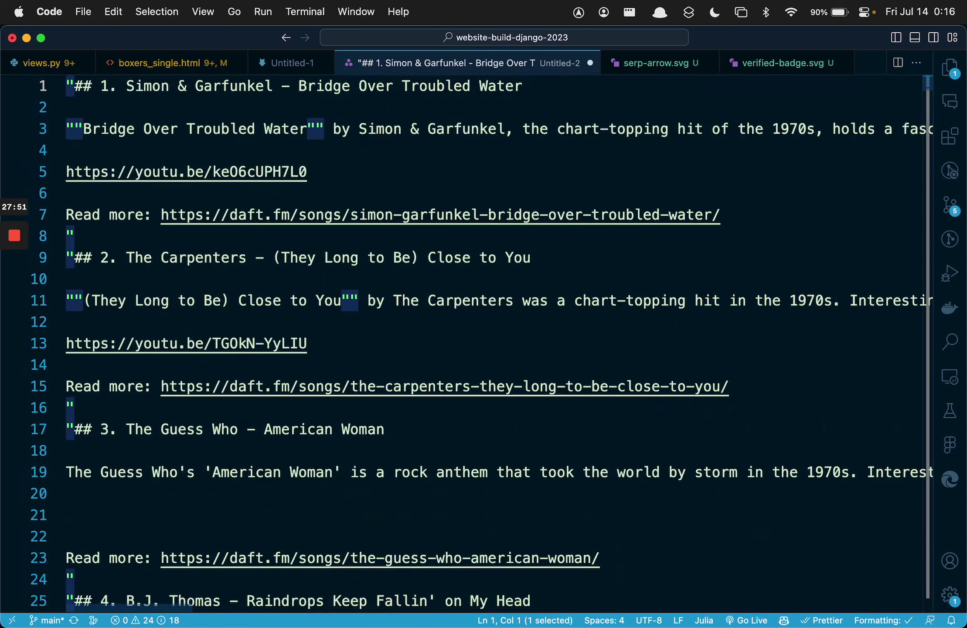
pyautogui.press('Right')
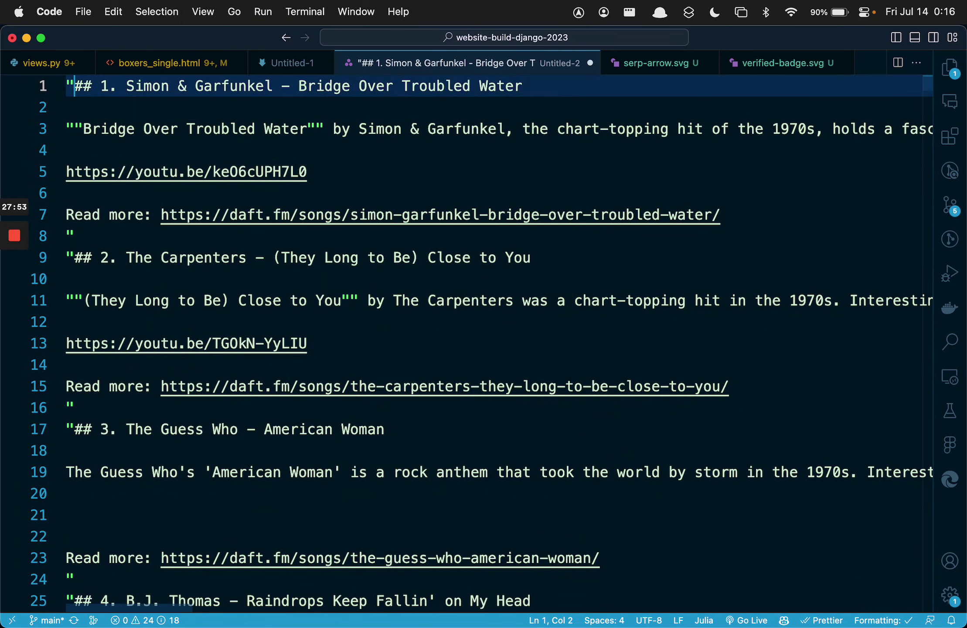
pyautogui.press('super+Tab')
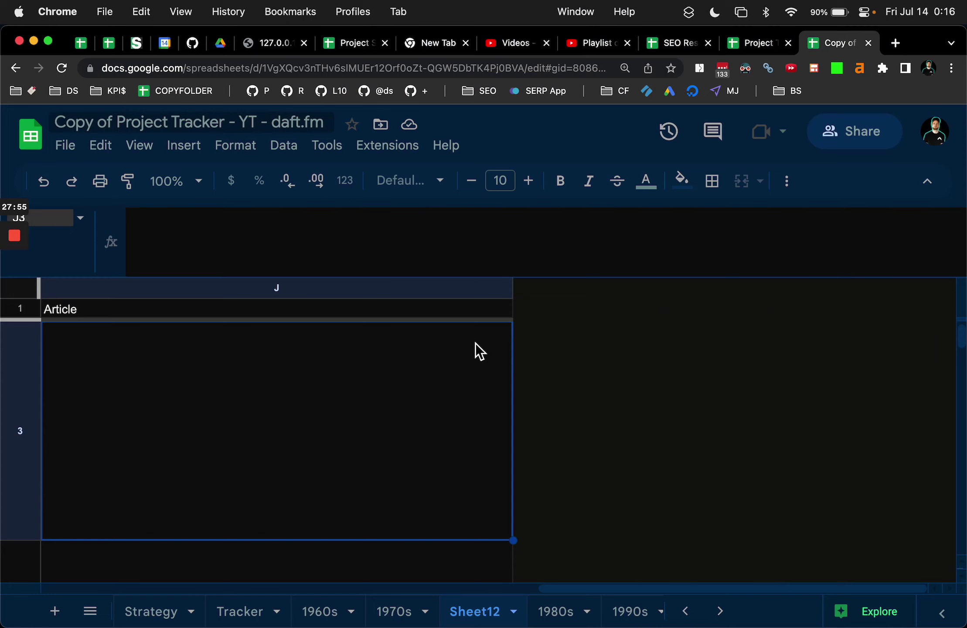
# - Narrow column J, then try pasting I2:I101 back as plain values and undo it
pyautogui.moveTo(513, 288); pyautogui.dragTo(198, 289)
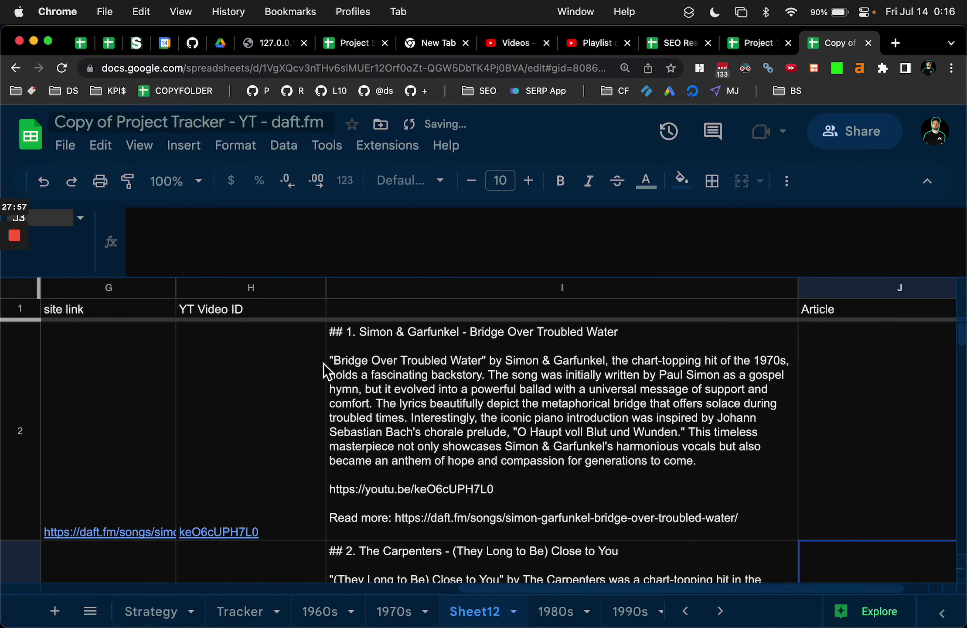
pyautogui.click(469, 383)
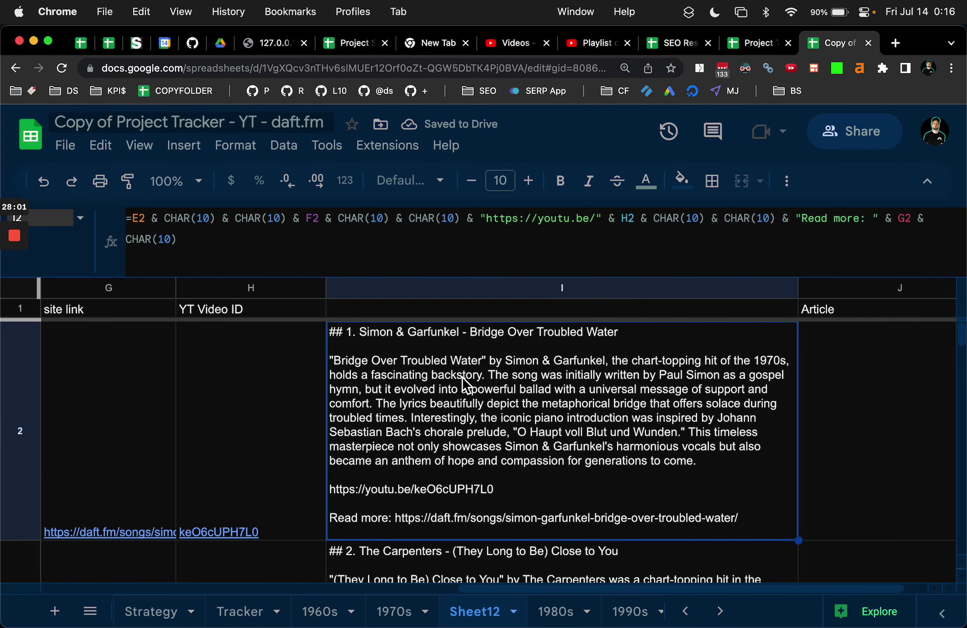
pyautogui.press('super+shift+Down')
pyautogui.press('super+c')
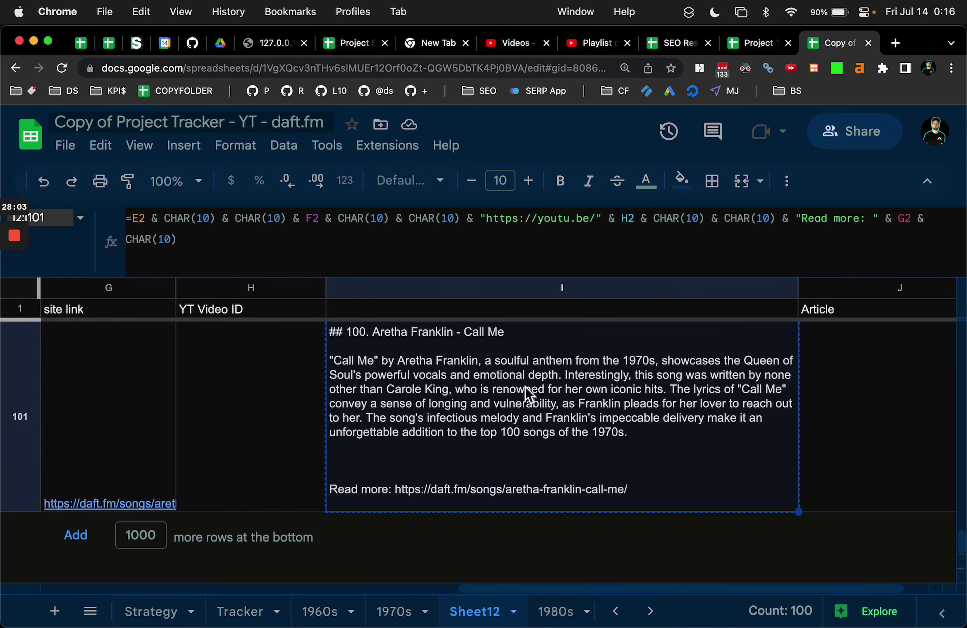
pyautogui.press('super+shift+v')
pyautogui.press('super+c')
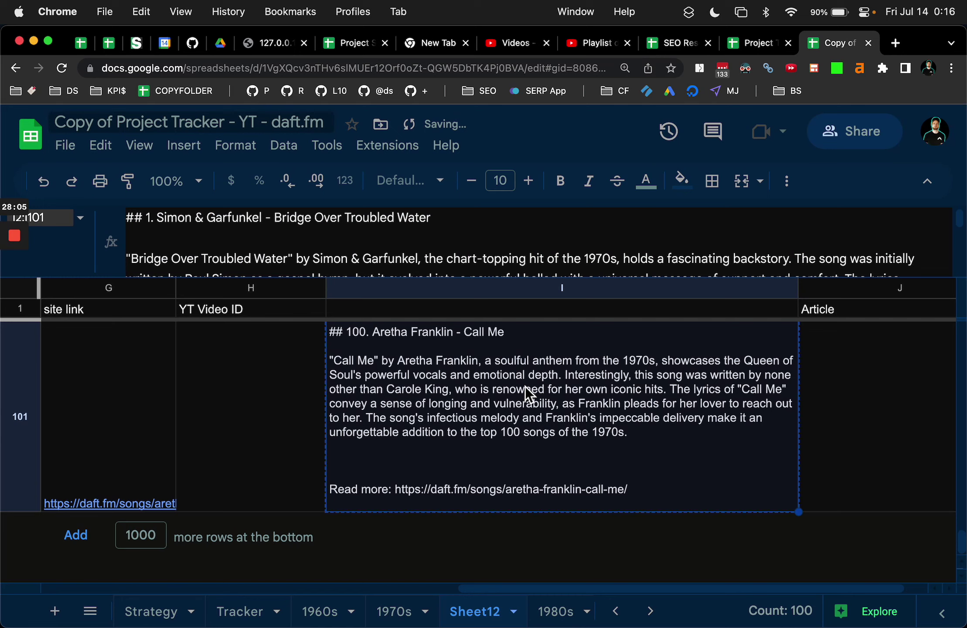
pyautogui.press('super+Tab')
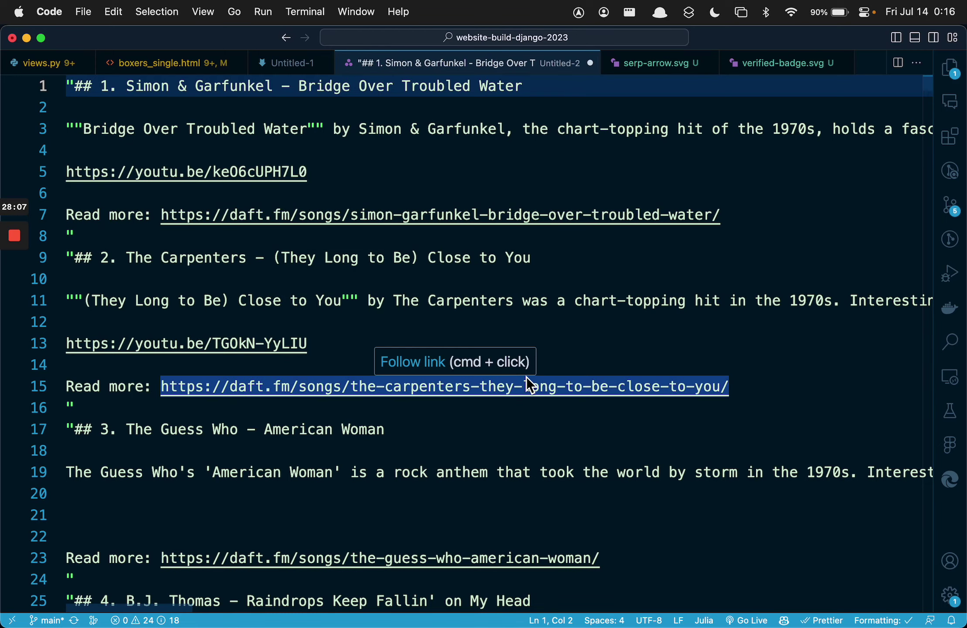
pyautogui.press('super+Tab')
pyautogui.press('super+z')
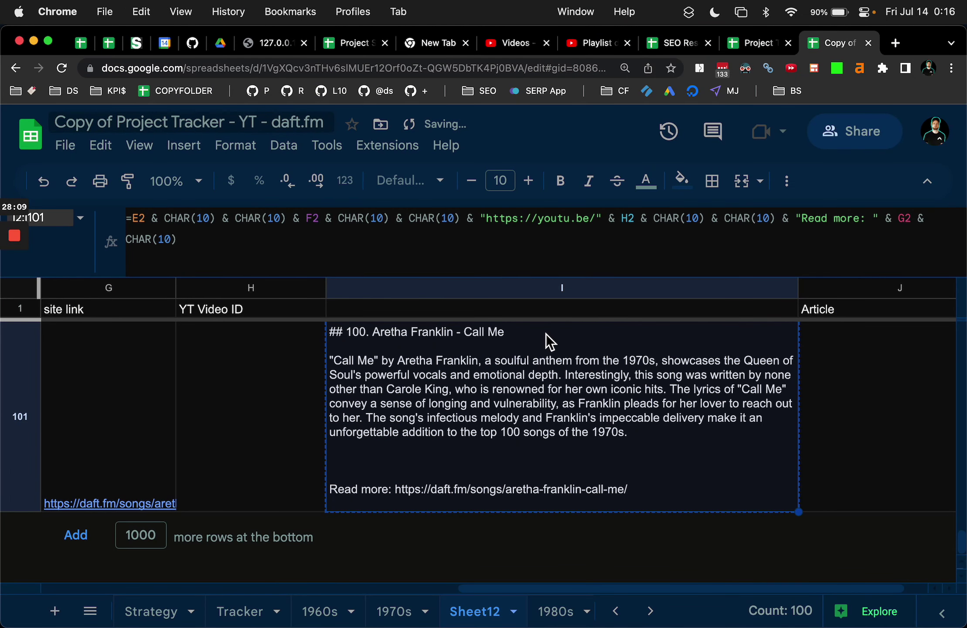
# - Paste column I back as values only, copy I2:I101, and select everything in the VS Code document
pyautogui.click(549, 291)
pyautogui.rightClick(552, 315)
pyautogui.moveTo(619, 294)
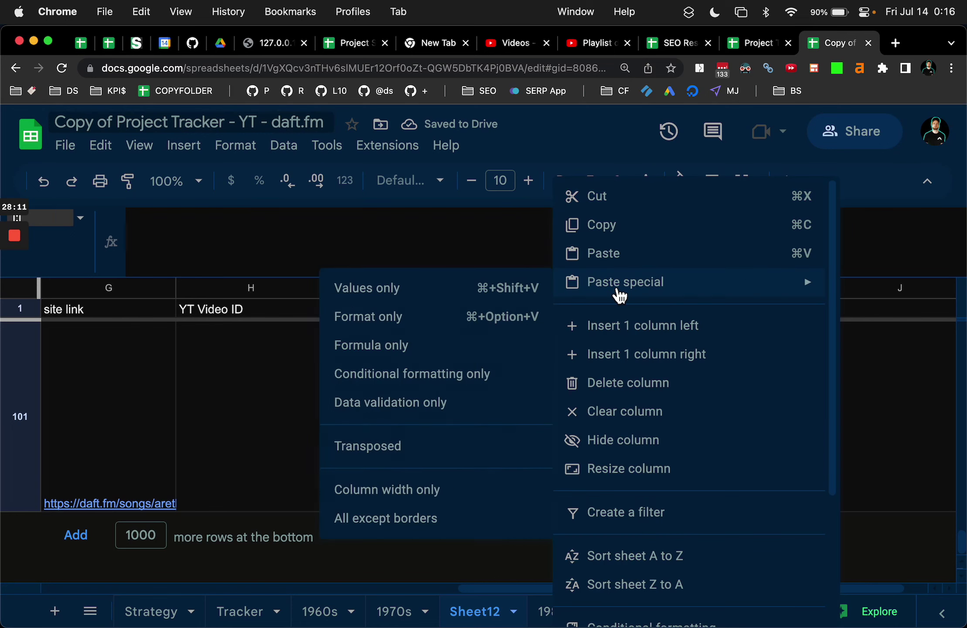
pyautogui.click(446, 289)
pyautogui.click(501, 313)
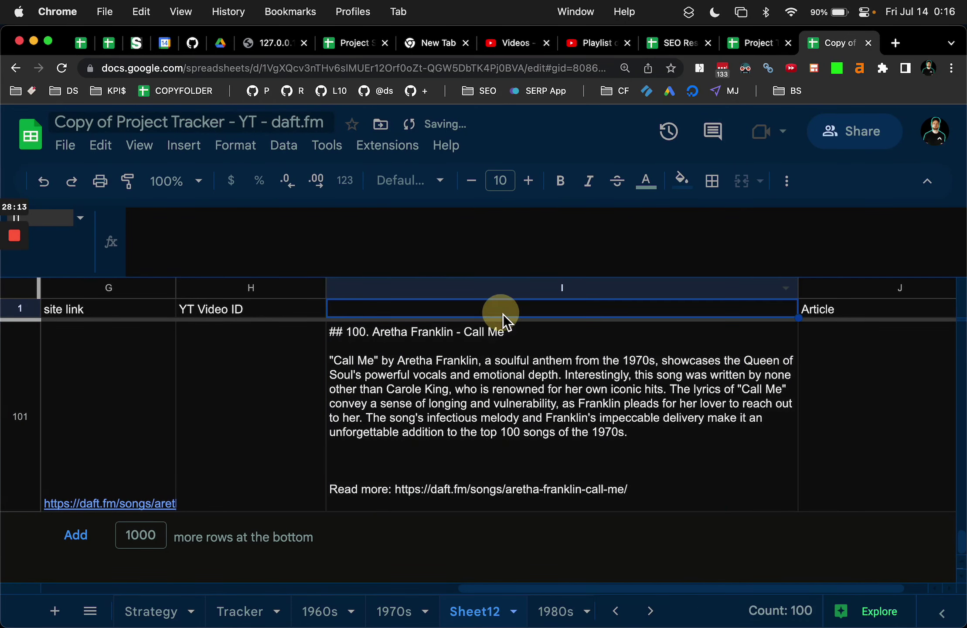
pyautogui.press('Down')
pyautogui.press('super+shift+Down')
pyautogui.press('super+c')
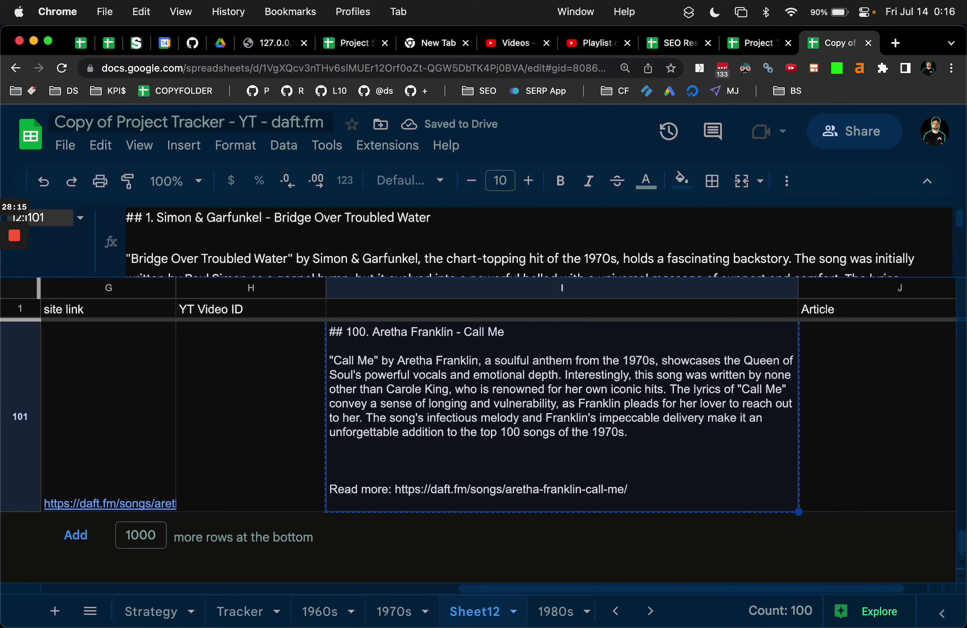
pyautogui.press('super+Tab')
pyautogui.press('super+a')
# - Replace the VS Code document with the plain-text blocks and inspect the doubled quotes near line 779
pyautogui.press('super+v')
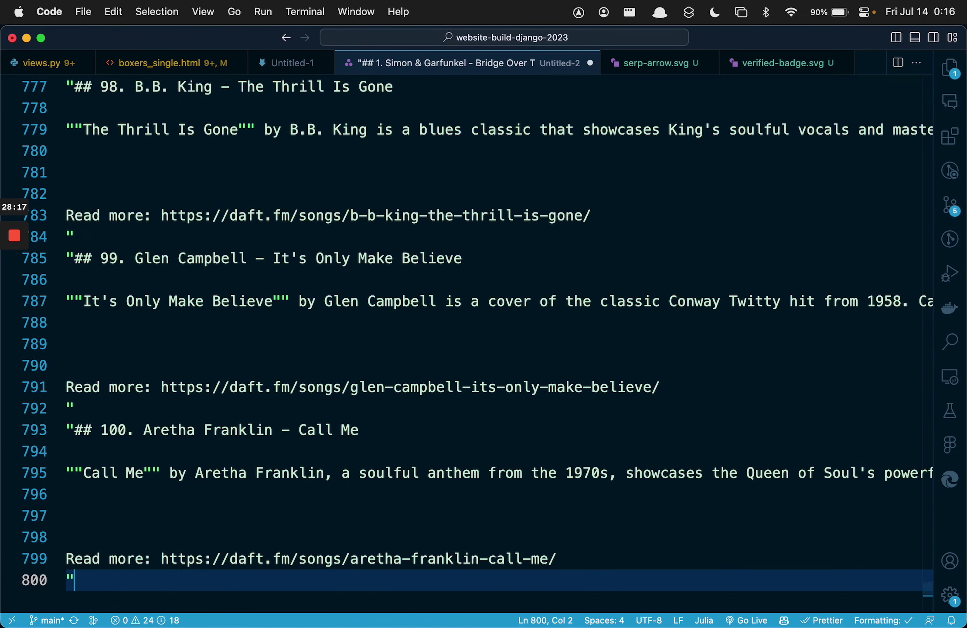
pyautogui.scroll(-3, 332, 324)
pyautogui.click(89, 385)
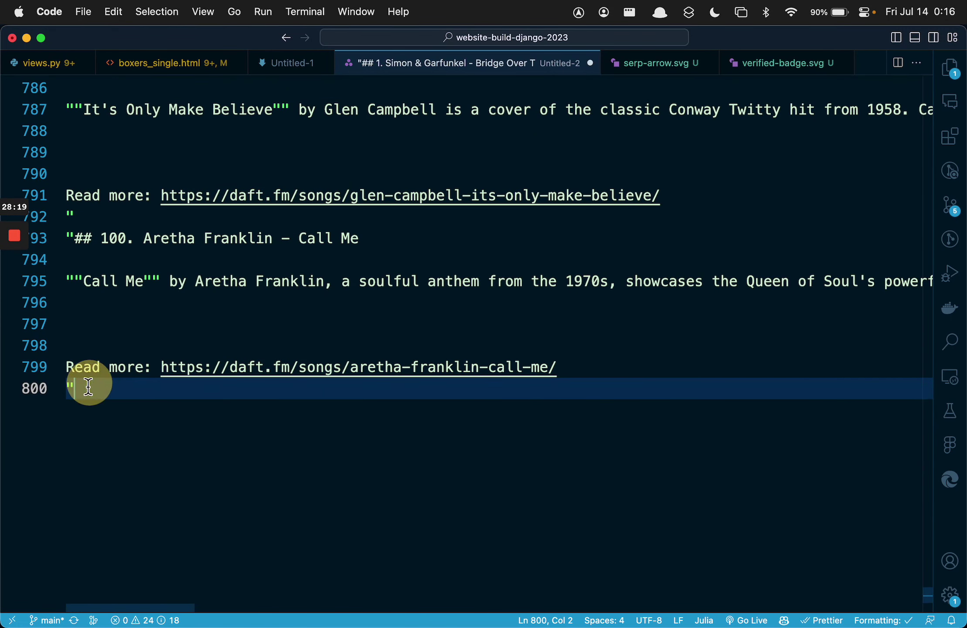
pyautogui.click(87, 214)
pyautogui.click(93, 391)
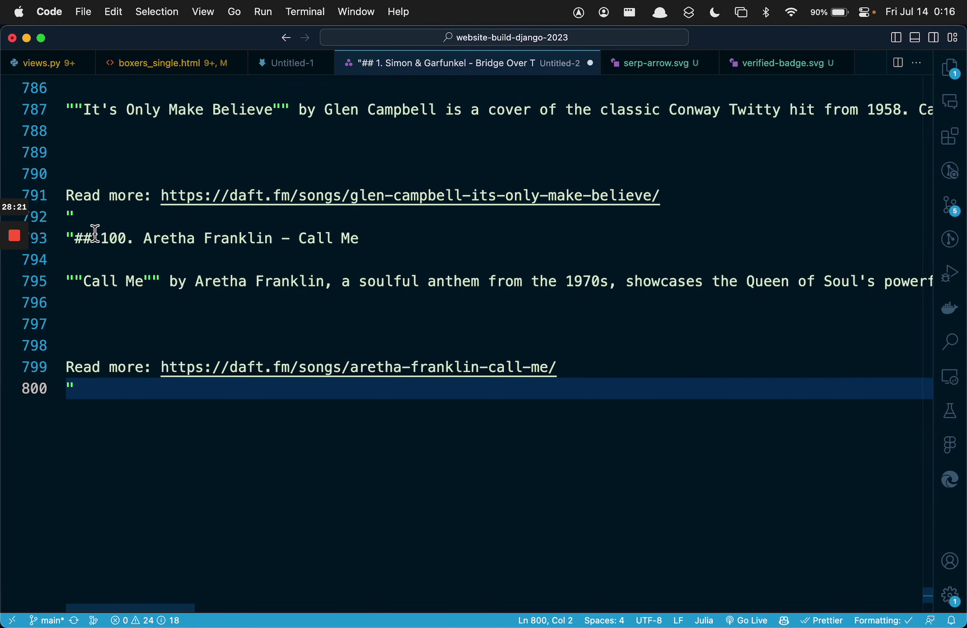
pyautogui.click(93, 217)
pyautogui.scroll(3, 115, 384)
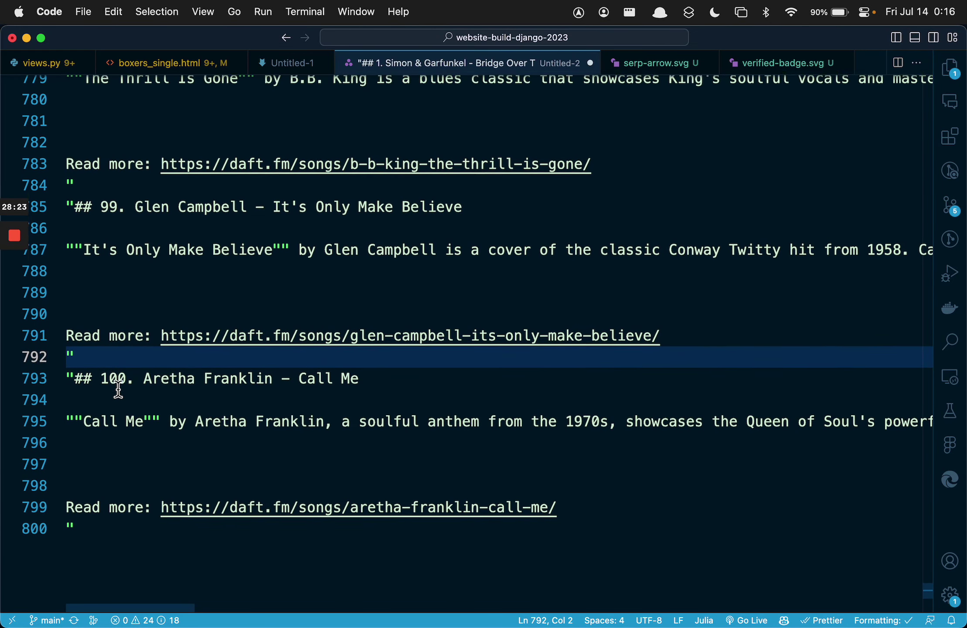
pyautogui.scroll(5, 106, 288)
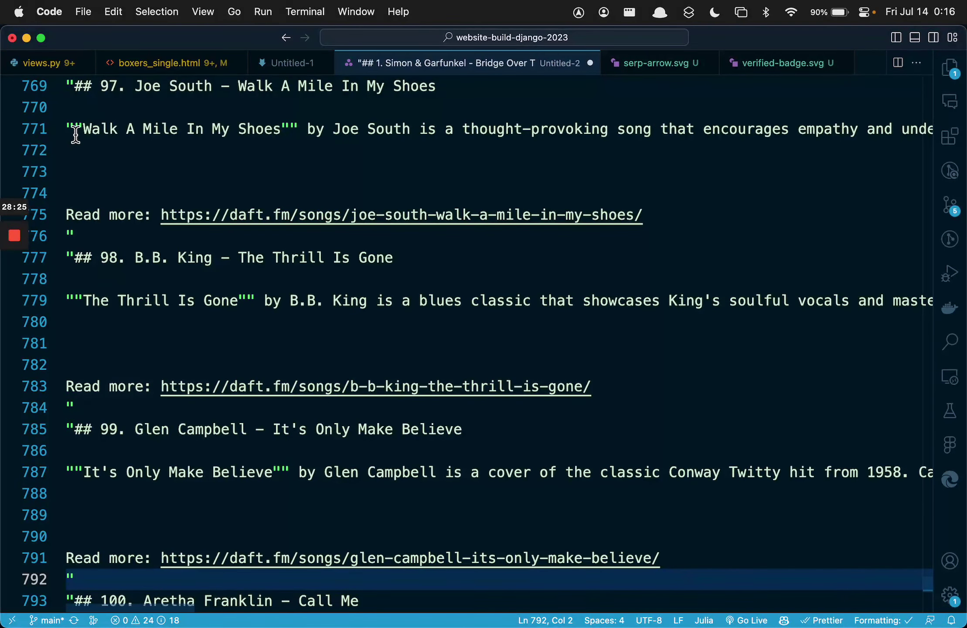
pyautogui.click(255, 305)
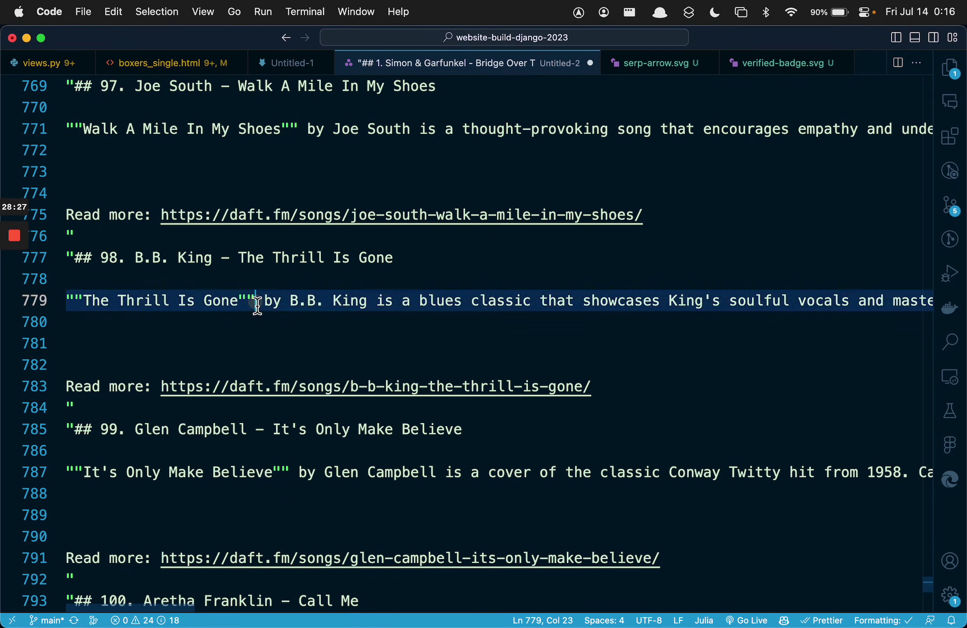
pyautogui.moveTo(254, 305); pyautogui.dragTo(238, 308)
pyautogui.click(257, 310)
# - Select every quote mark with Cmd+Shift+L, delete them, then undo to restore all 570
pyautogui.click(90, 240)
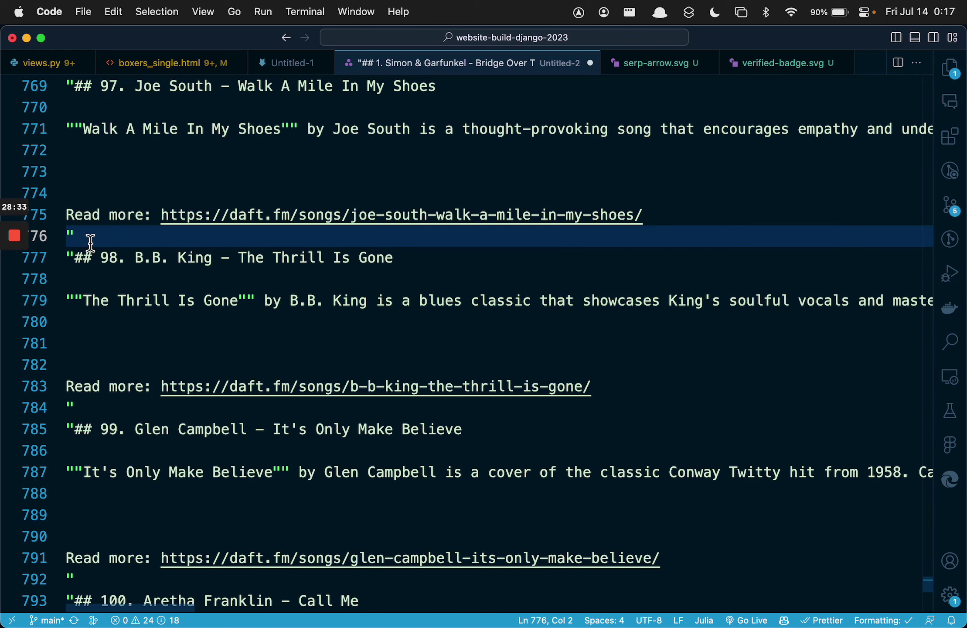
pyautogui.hotkey('shift', 'Left')
pyautogui.click(130, 272)
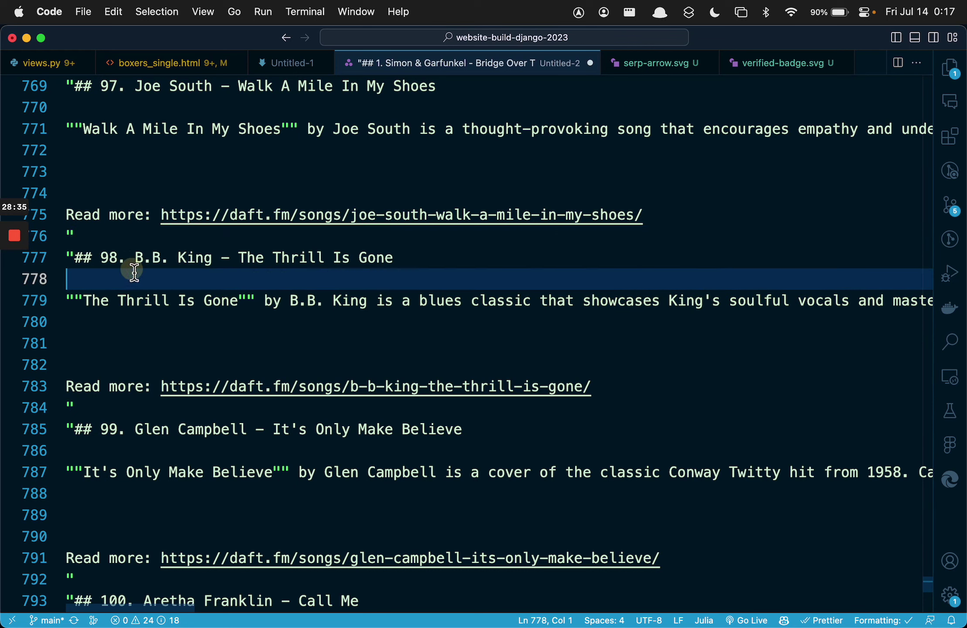
pyautogui.click(129, 235)
pyautogui.hotkey('shift', 'Left')
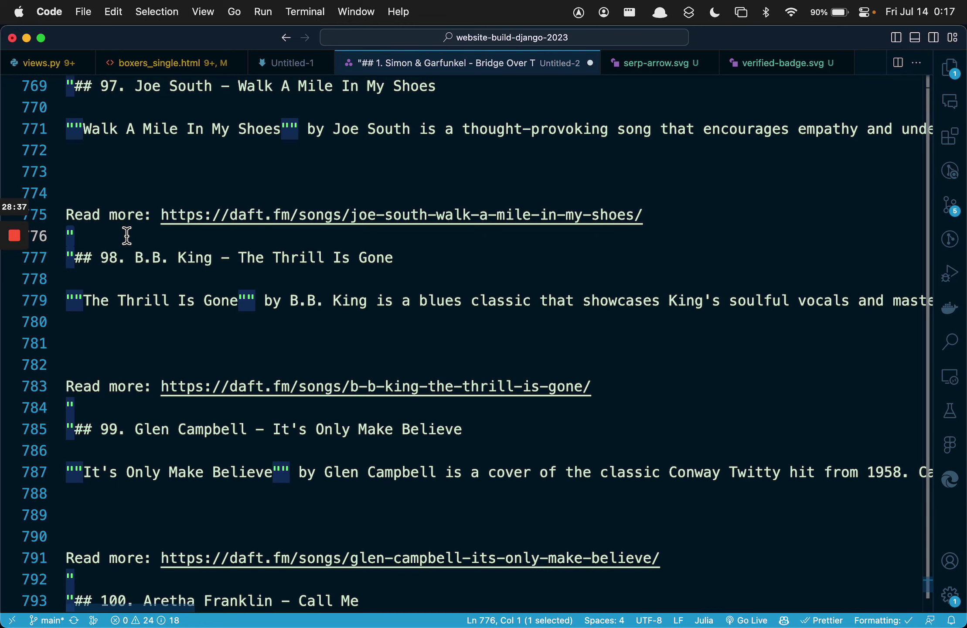
pyautogui.press('super+shift+l')
pyautogui.press('BackSpace')
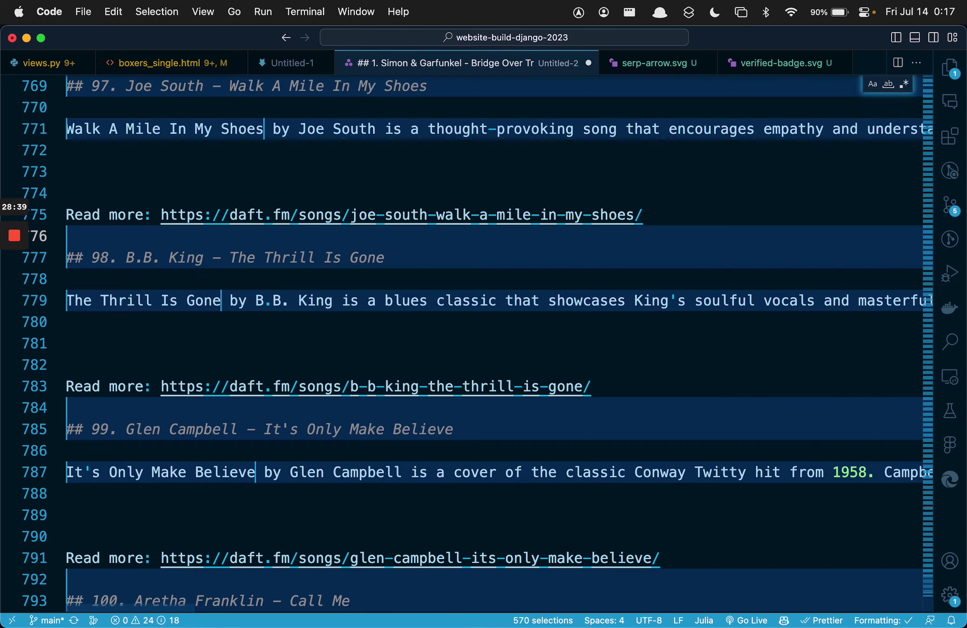
pyautogui.press('super+z')
# - Inspect the lone quote on line 768 and return to the Google Sheet
pyautogui.click(199, 236)
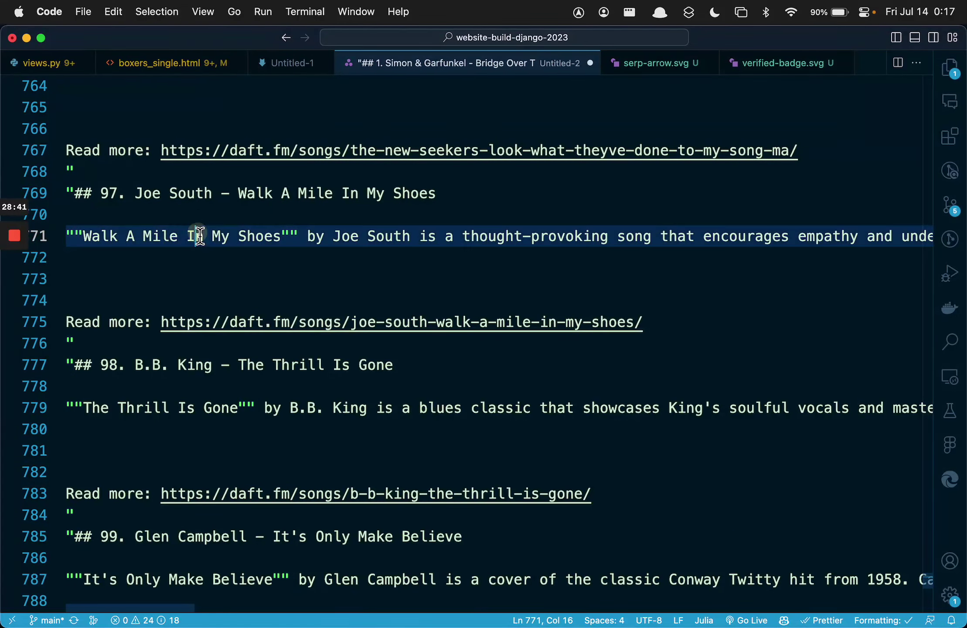
pyautogui.click(72, 171)
pyautogui.hotkey('shift', 'Left')
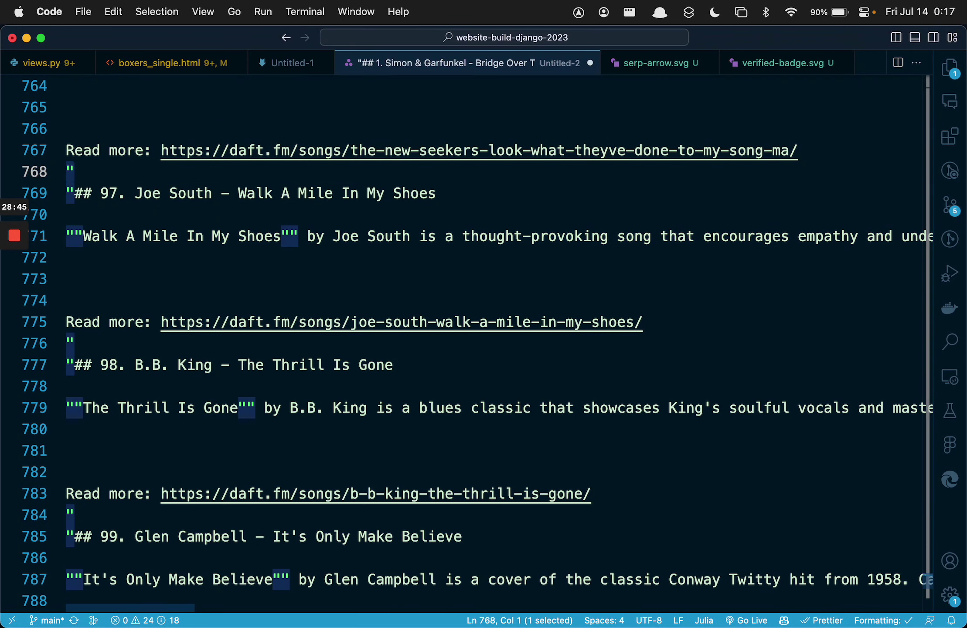
pyautogui.click(178, 218)
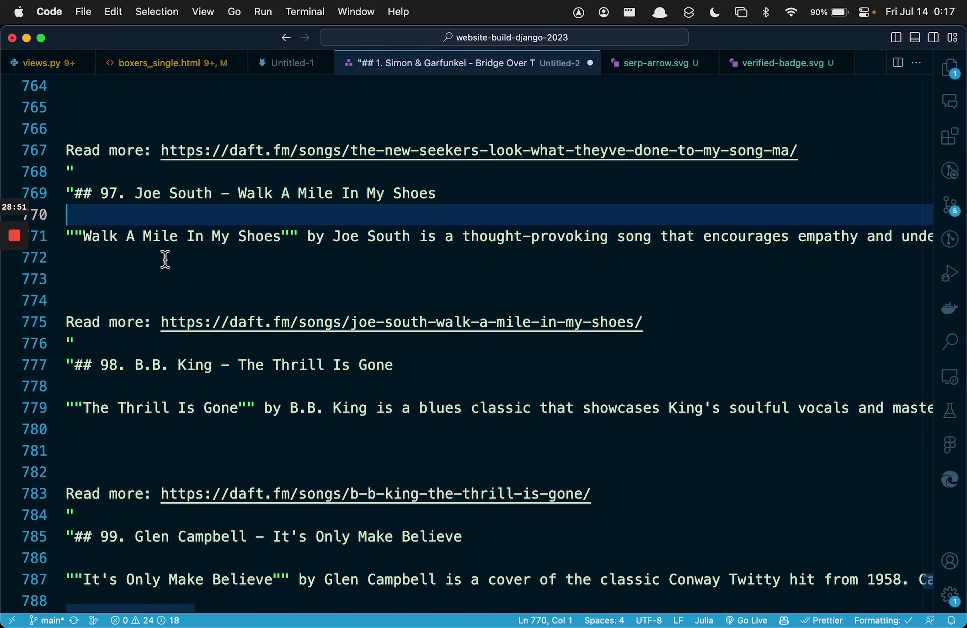
pyautogui.scroll(-4, 165, 259)
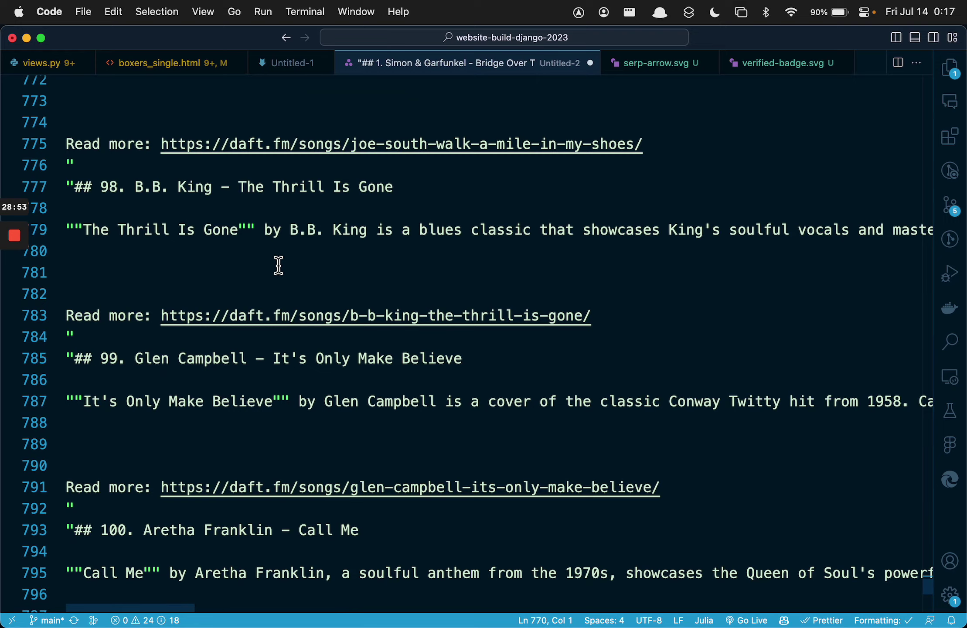
pyautogui.press('super+Tab')
pyautogui.scroll(5, 637, 379)
# - Widen column J and start the formula =CONCATENATE(I2 in cell J2
pyautogui.press('super+Up')
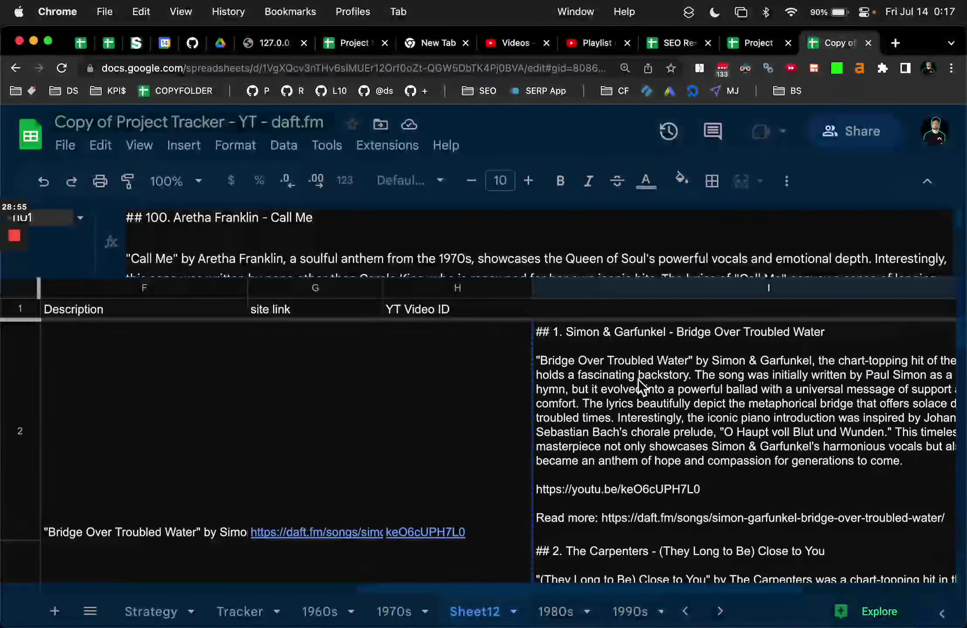
pyautogui.press('Right')
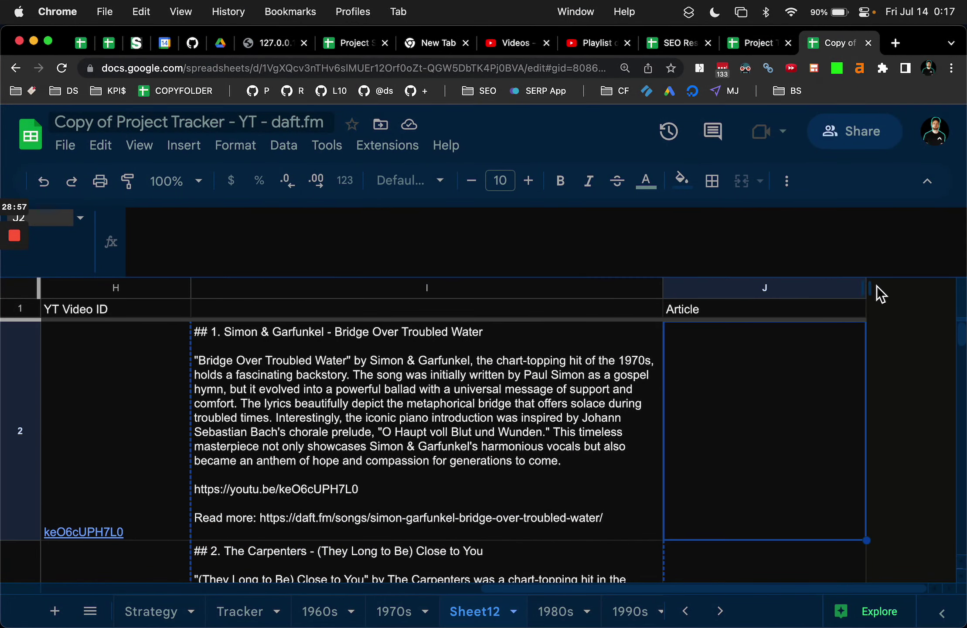
pyautogui.moveTo(876, 286); pyautogui.dragTo(963, 288)
pyautogui.hscroll(1, 822, 409)
pyautogui.write('=')
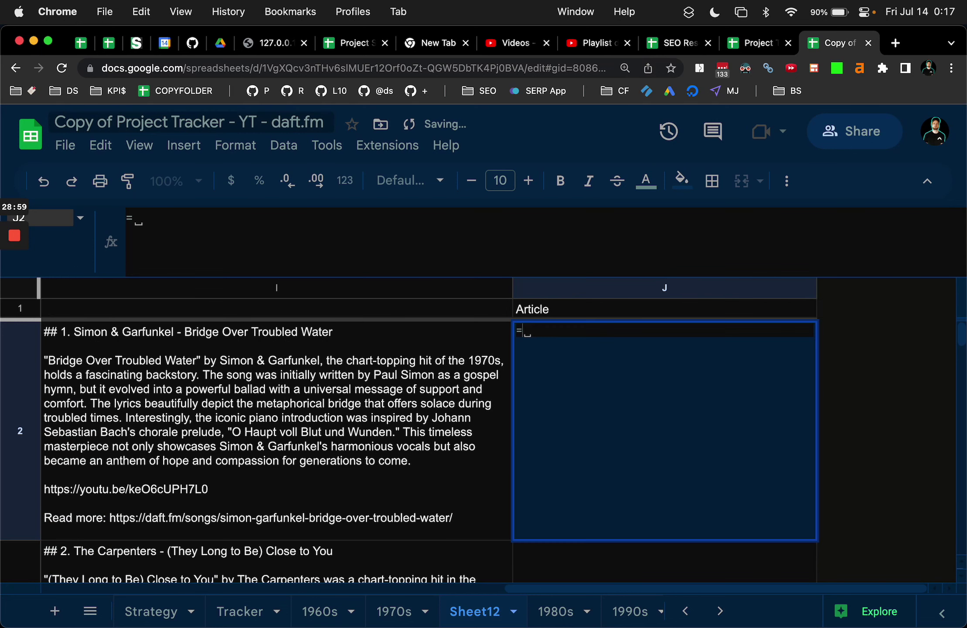
pyautogui.write('conca')
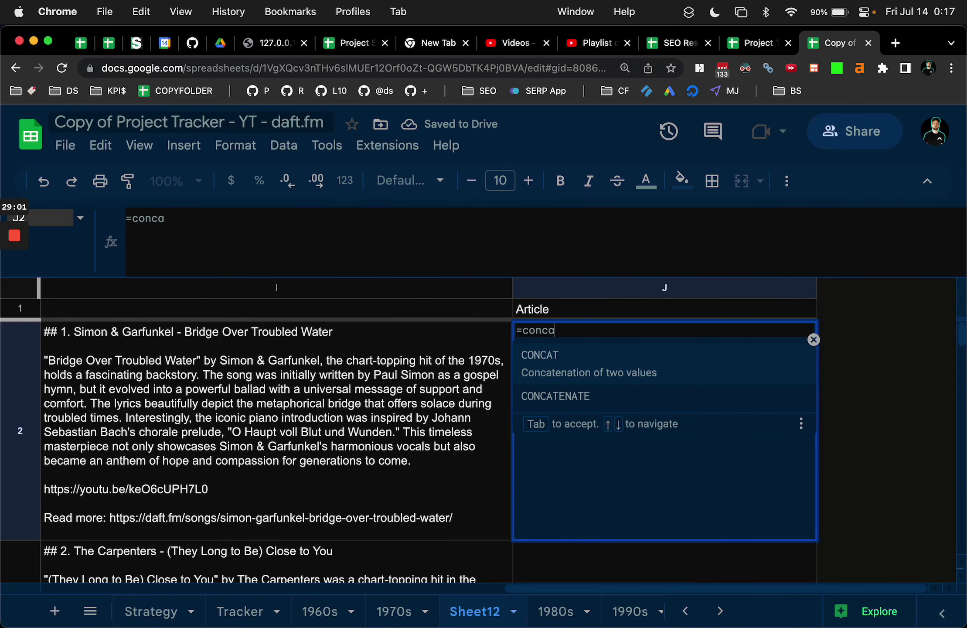
pyautogui.write('te')
pyautogui.click(628, 371)
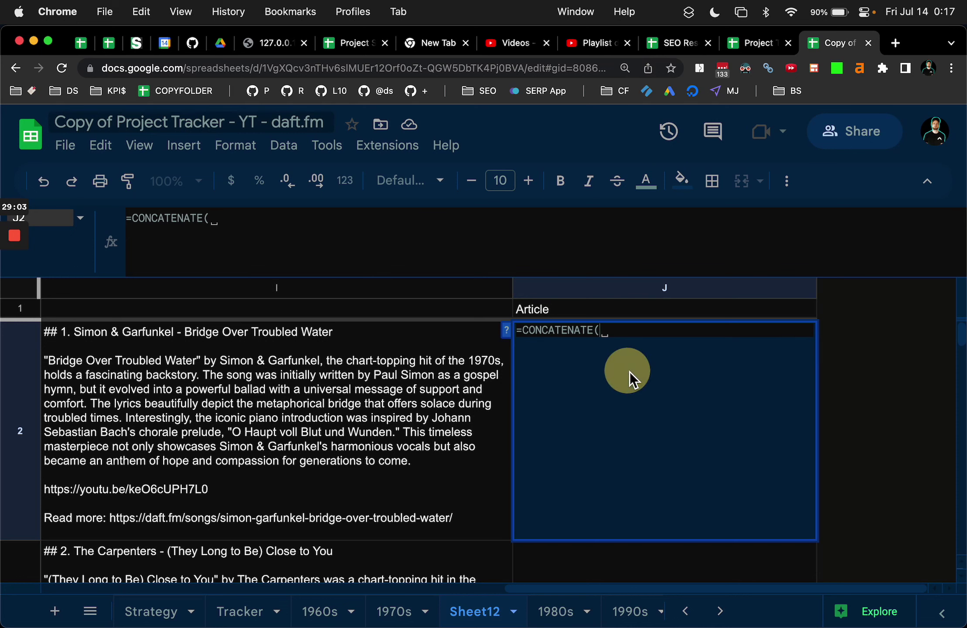
pyautogui.click(360, 378)
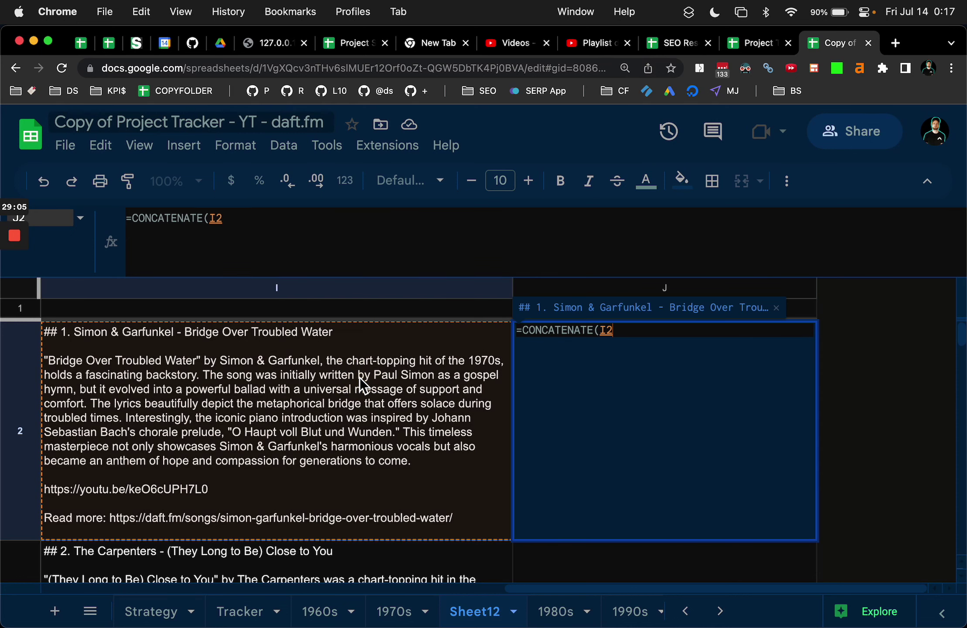
pyautogui.press('super+Tab')
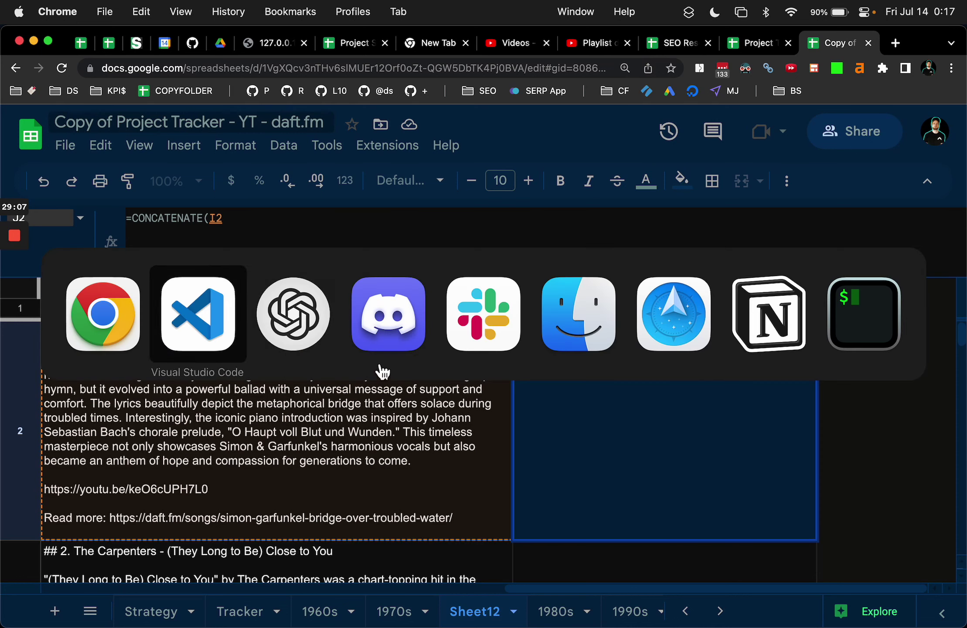
# - Ask ChatGPT how to get rid of the extra quotes in the Google Sheet output
pyautogui.click(282, 335)
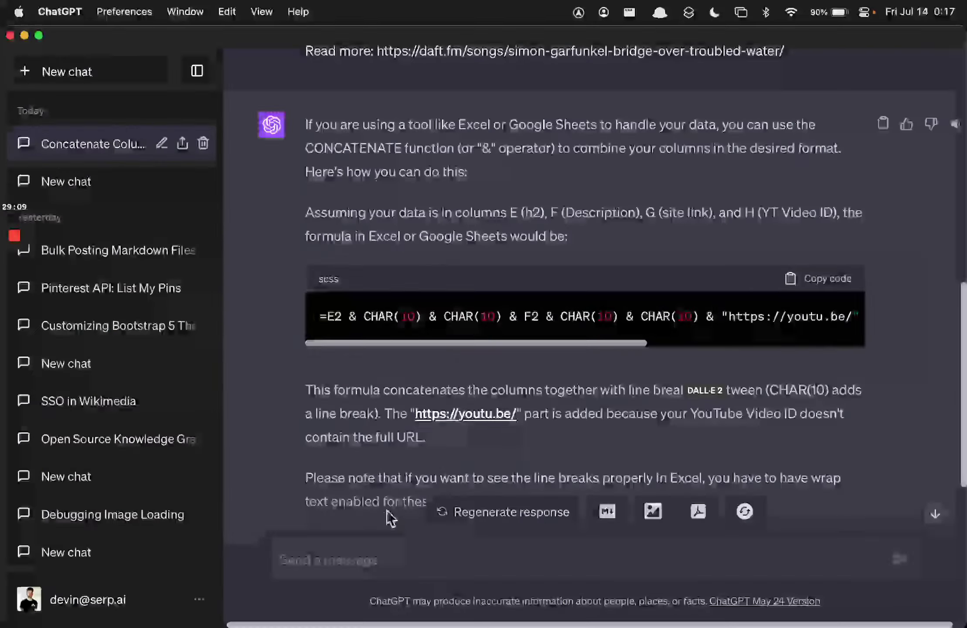
pyautogui.click(389, 550)
pyautogui.write('i n')
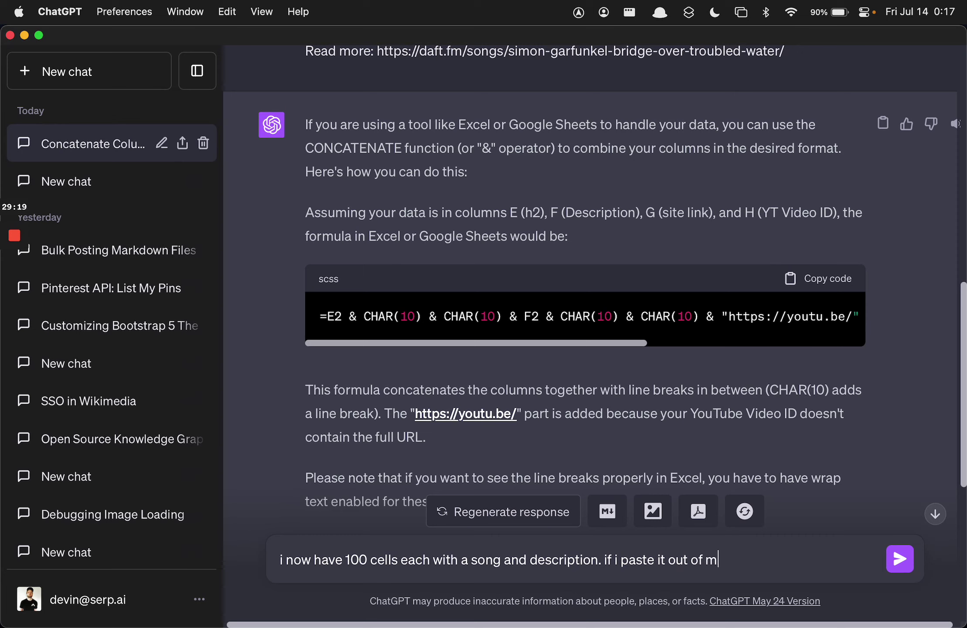
pyautogui.write('gle sheet i get " " a')
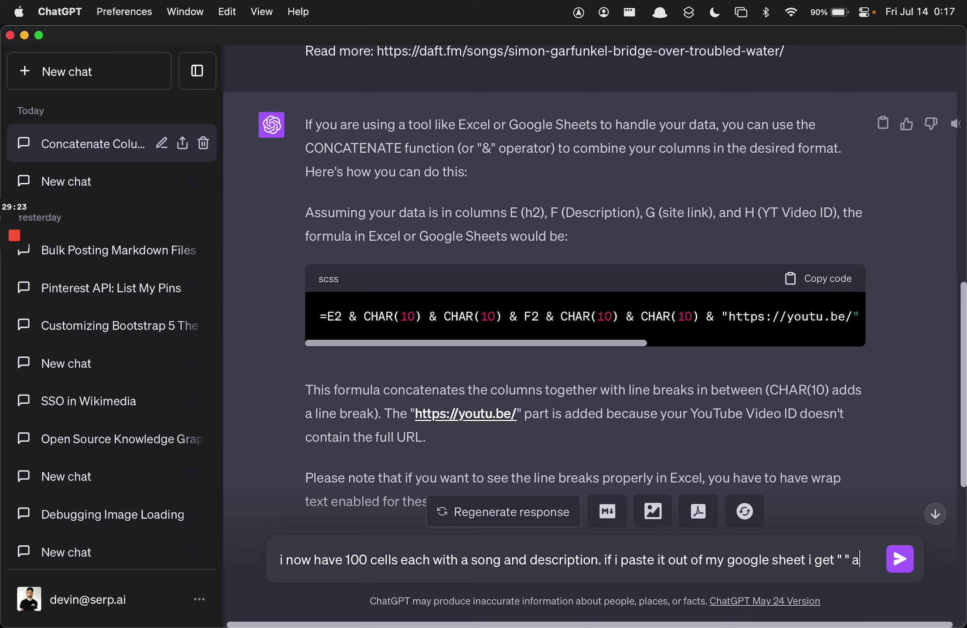
pyautogui.write('t the start adn end of ev')
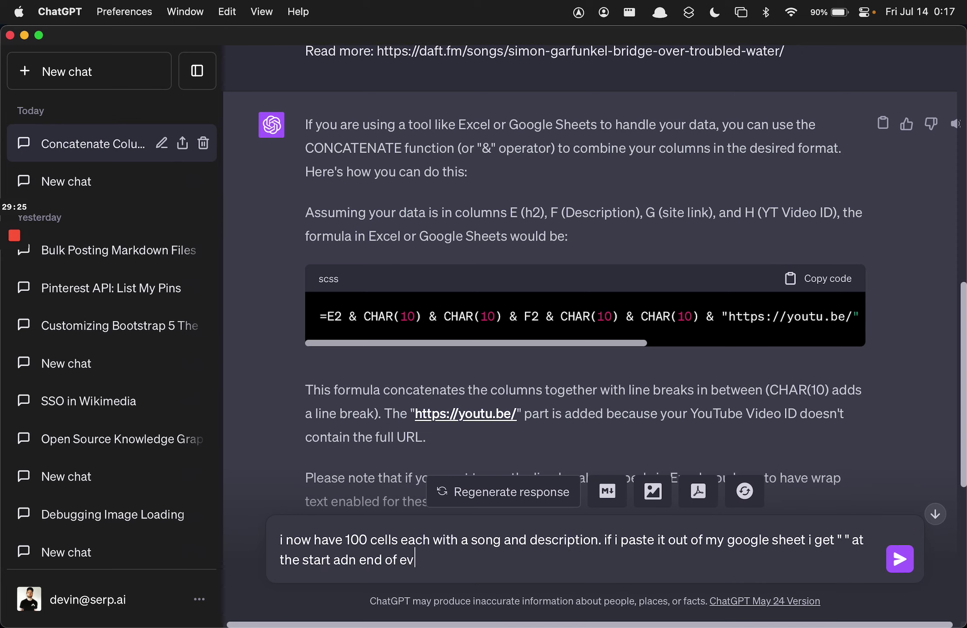
pyautogui.write('erythign how do i avoid that')
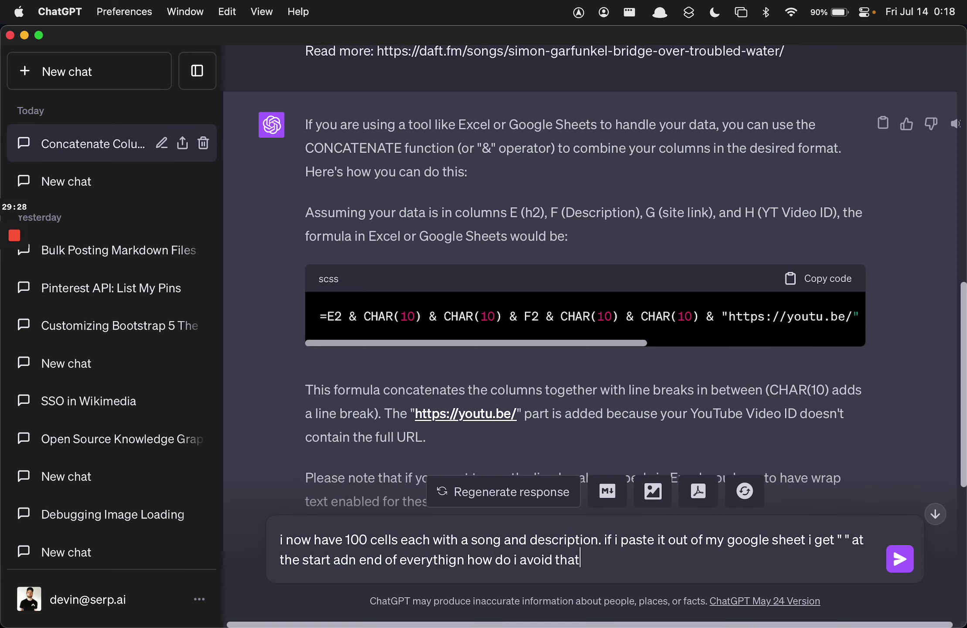
pyautogui.press('Return')
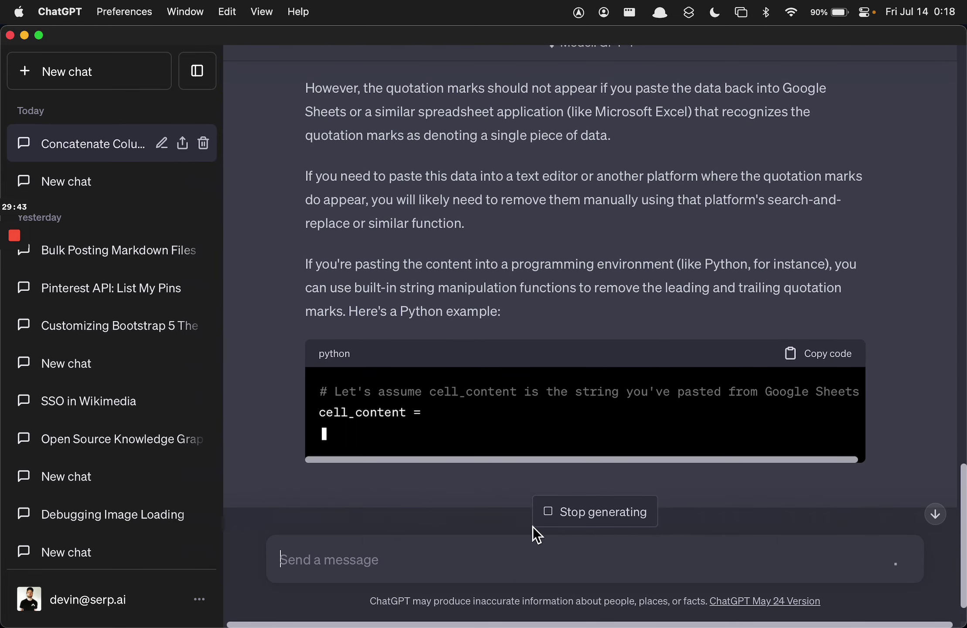
# - Stop the reply and send a follow-up asking to concatenate everything into one markdown file
pyautogui.click(535, 523)
pyautogui.click(497, 552)
pyautogui.write('i want to c')
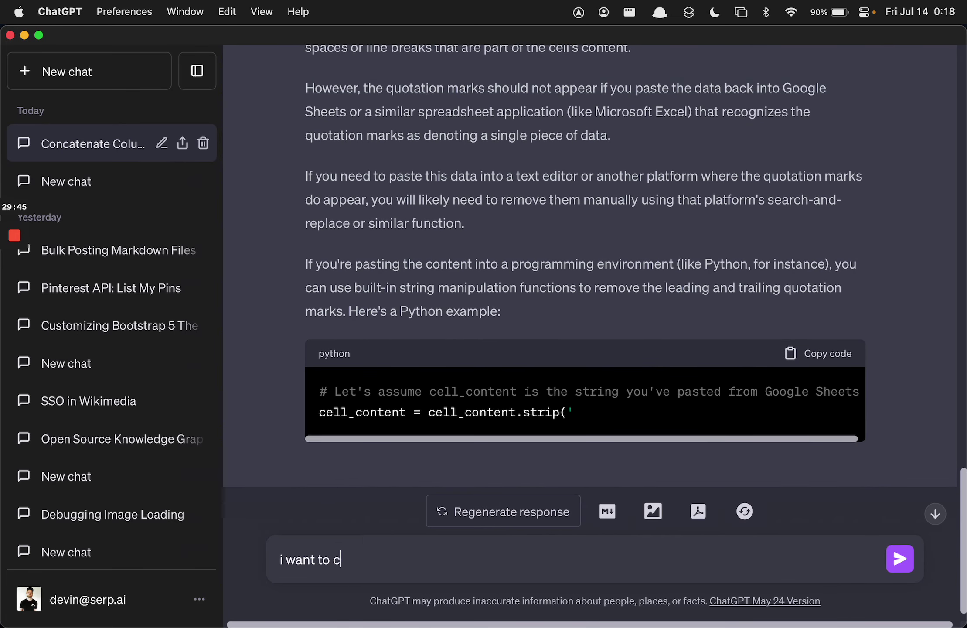
pyautogui.write('oncatenate it all together into 1 "markdown" file. witout those extra quotes')
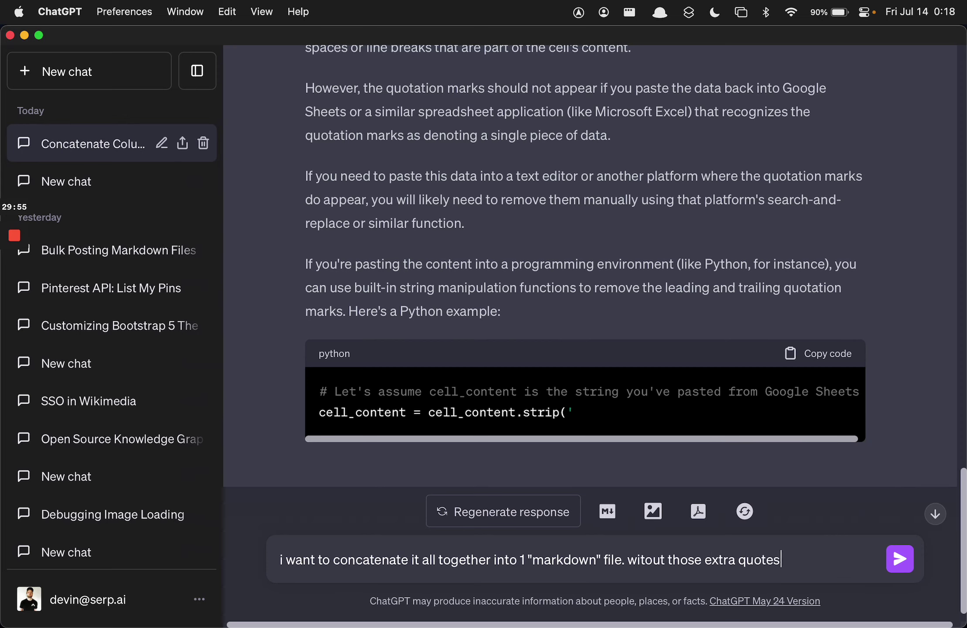
pyautogui.press('Return')
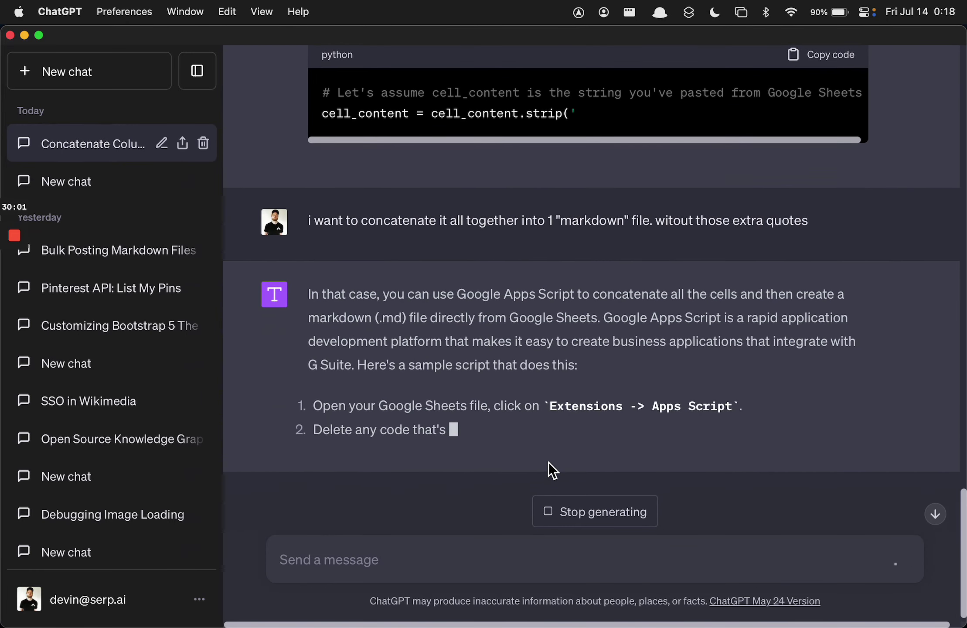
# - Back in Sheets, enter =CONCATENATE(I2:I29) in J2 to merge the song blocks
pyautogui.click(571, 517)
pyautogui.press('super+Tab')
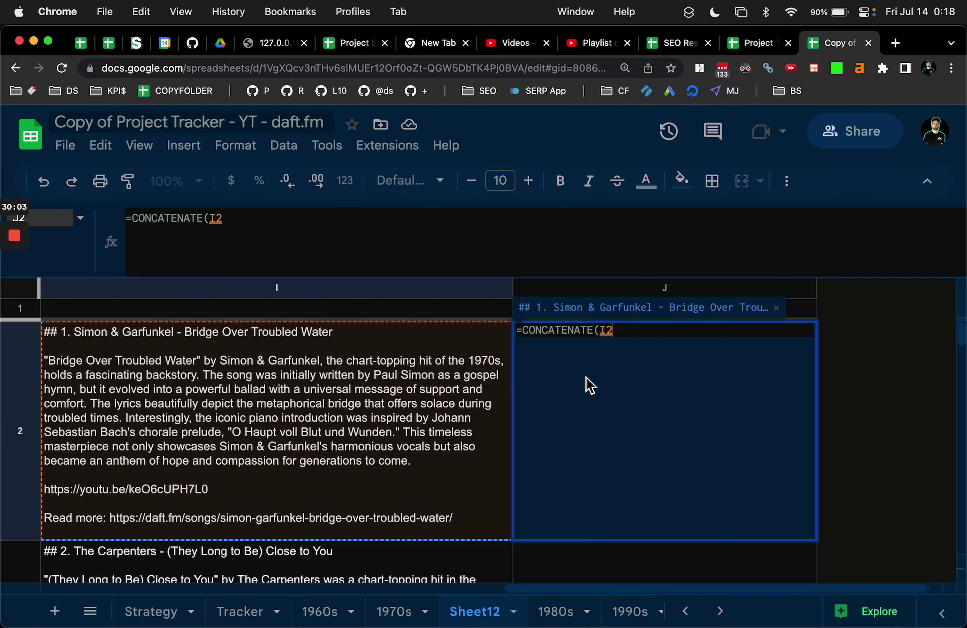
pyautogui.press('Return')
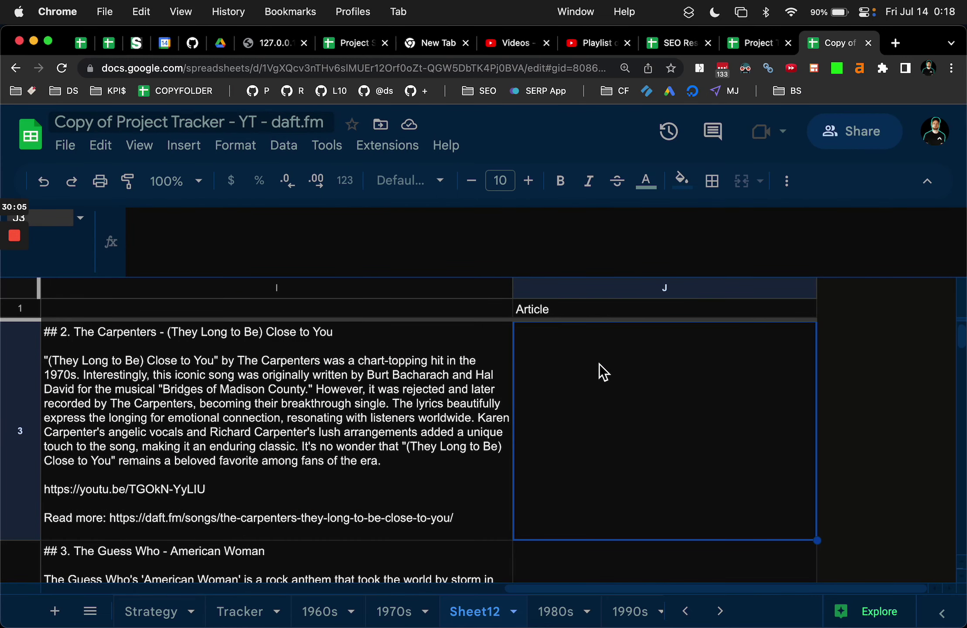
pyautogui.hscroll(3, 586, 360)
pyautogui.click(583, 342)
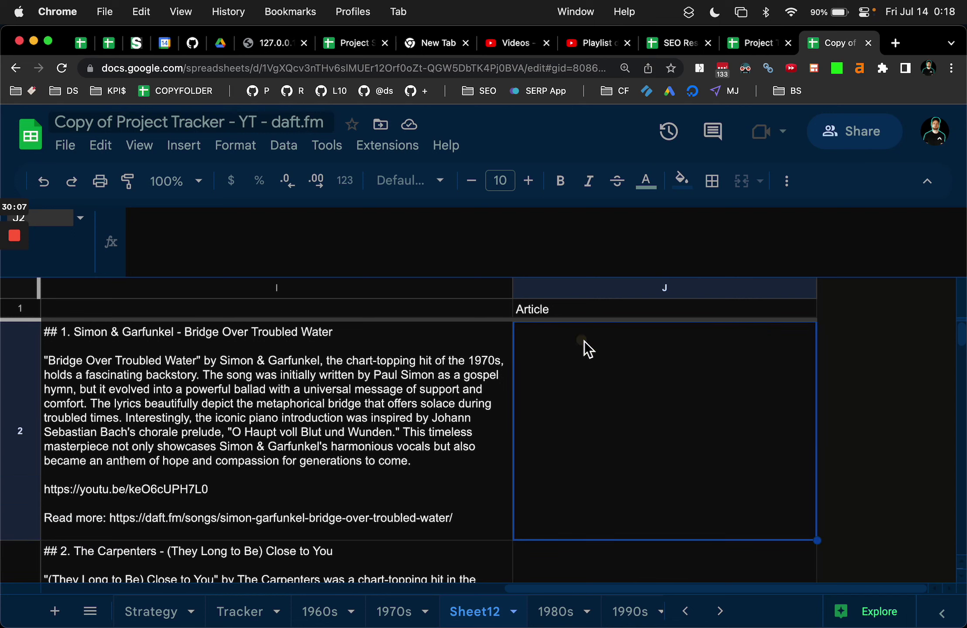
pyautogui.write('=conca')
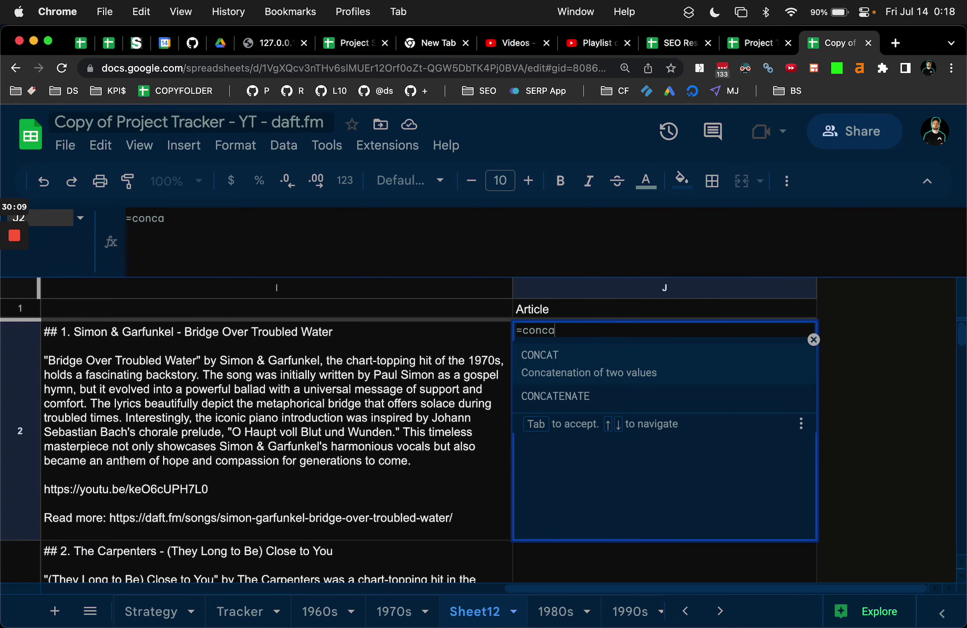
pyautogui.click(576, 397)
pyautogui.click(430, 400)
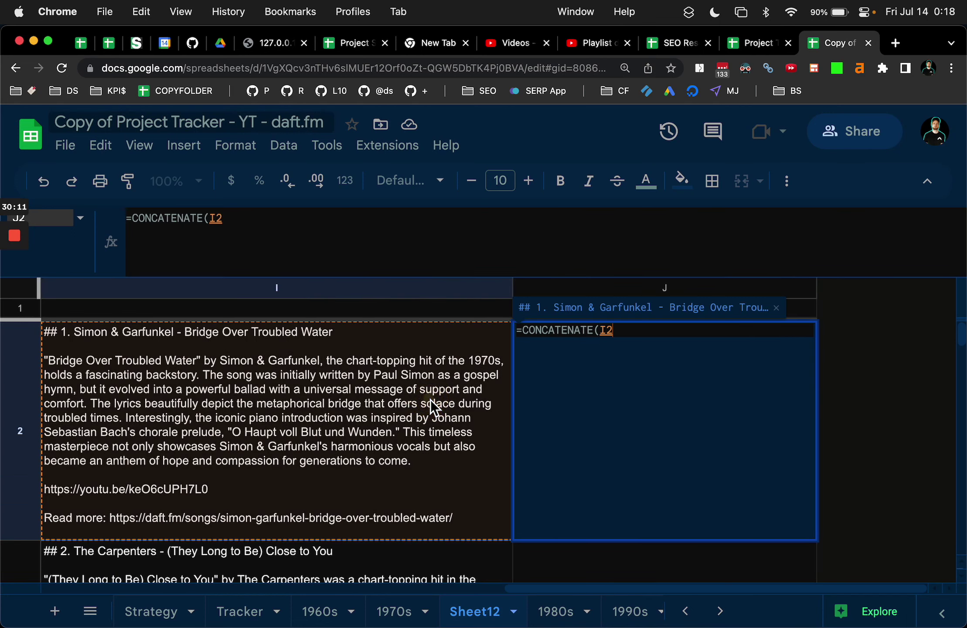
pyautogui.scroll(-3, 430, 400)
pyautogui.scroll(-10, 431, 399)
pyautogui.keyDown('shift'); pyautogui.click(431, 423); pyautogui.keyUp('shift')
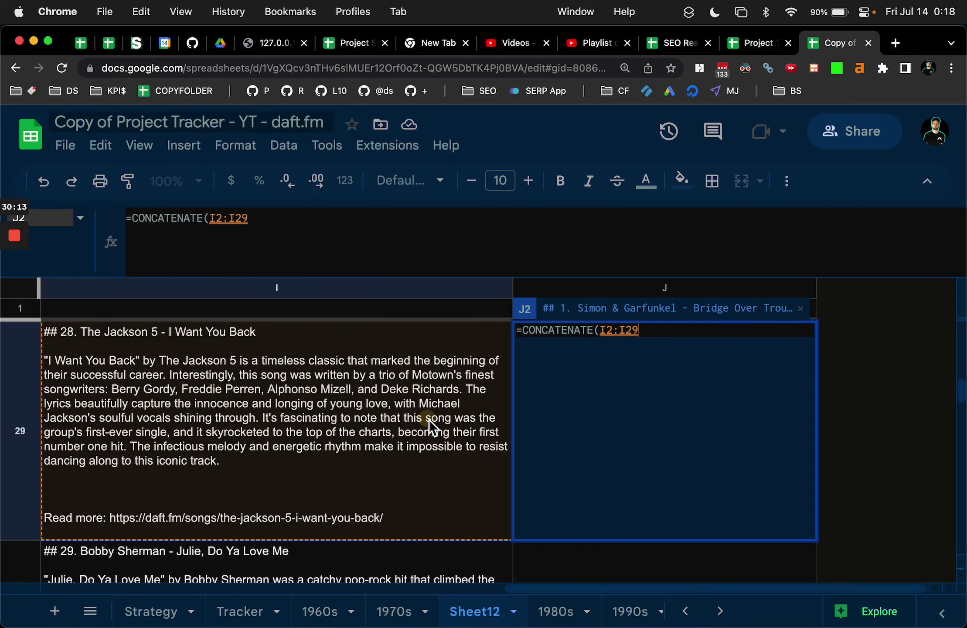
pyautogui.write(')')
pyautogui.press('Return')
# - Inspect the combined result in J2, then clear the trial formula
pyautogui.click(729, 406)
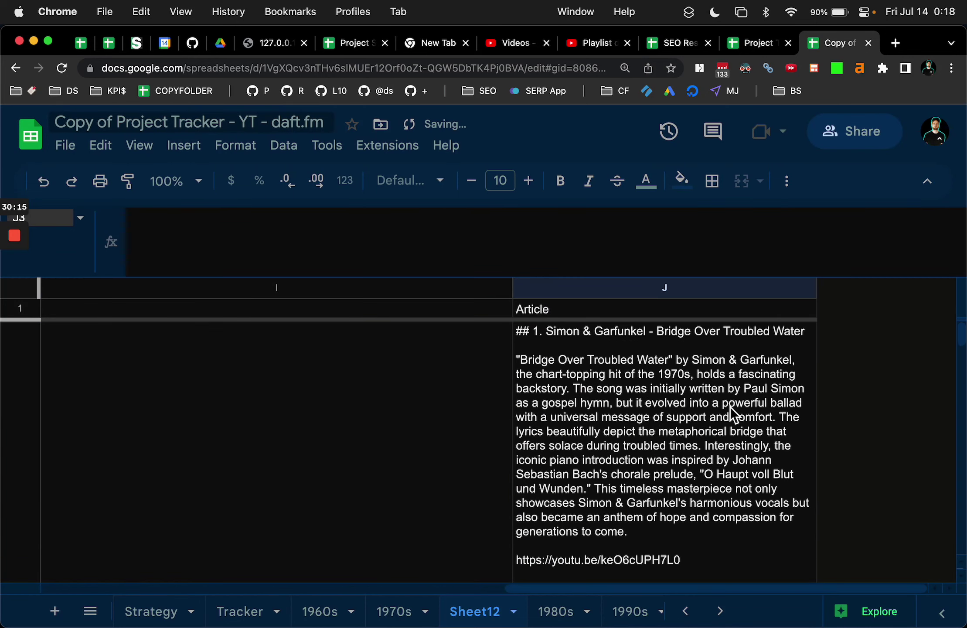
pyautogui.scroll(-3, 641, 400)
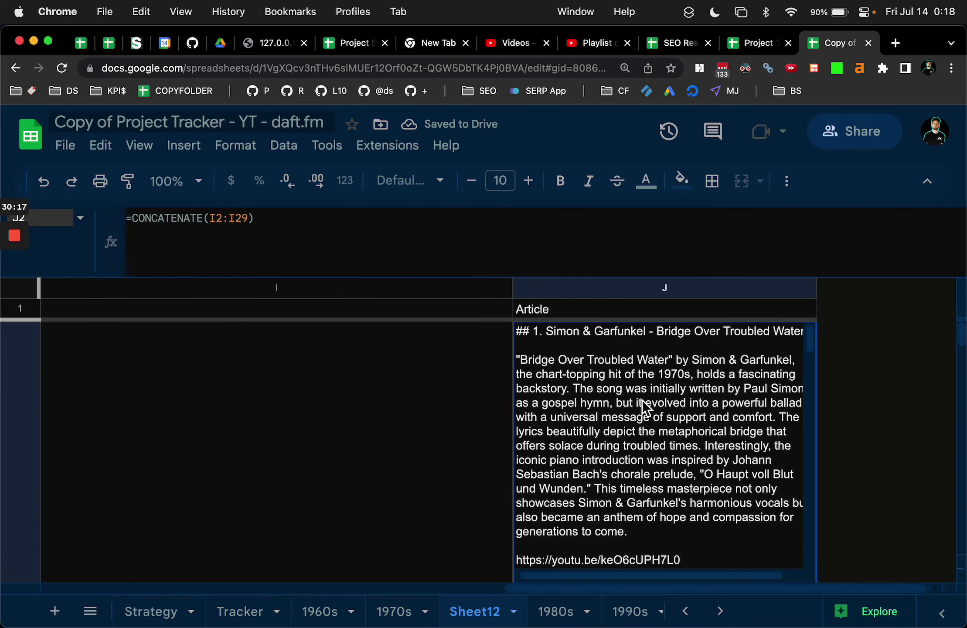
pyautogui.scroll(-4, 626, 397)
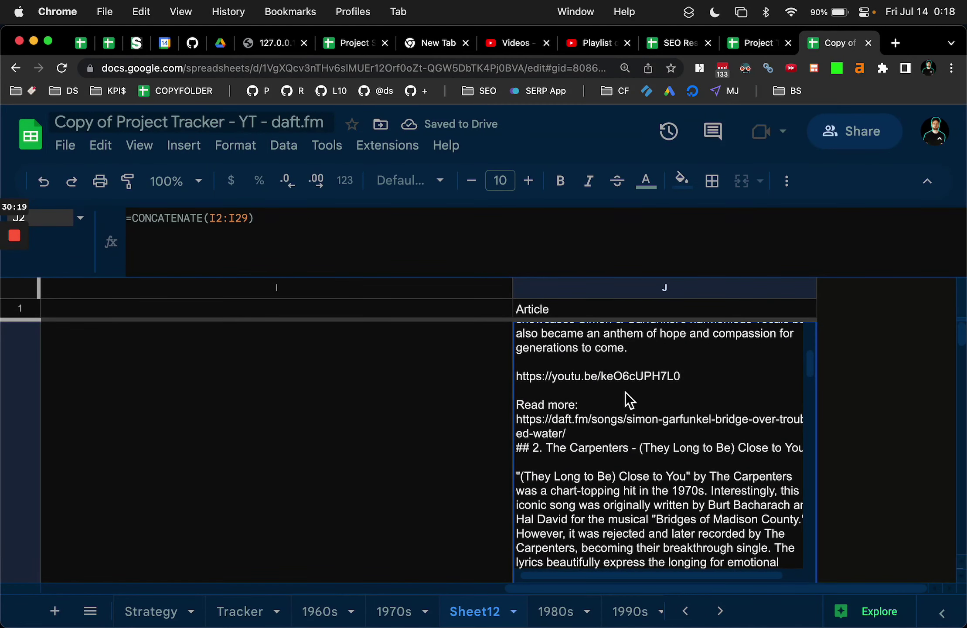
pyautogui.scroll(8, 573, 434)
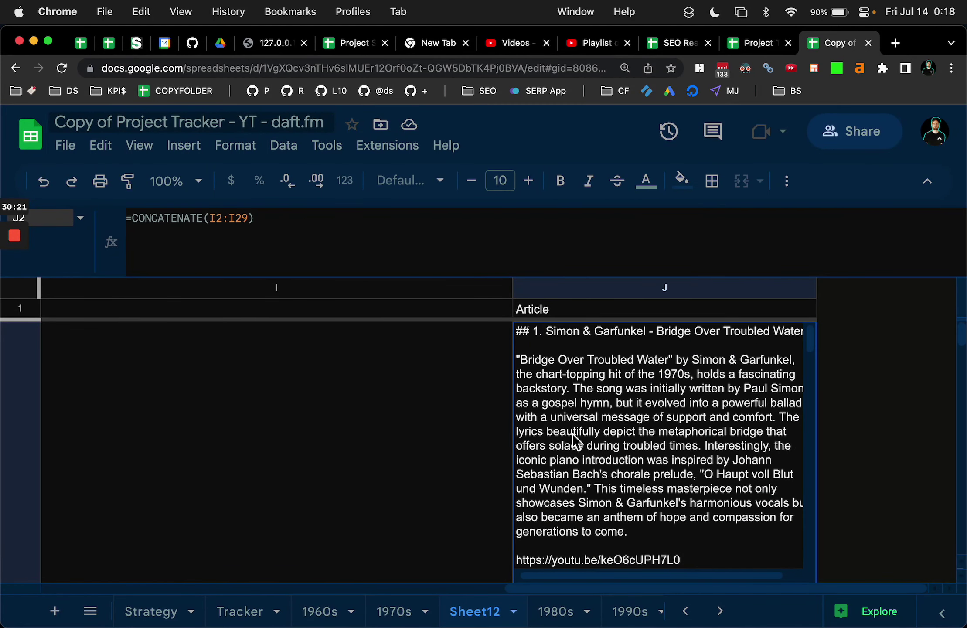
pyautogui.press('Delete')
pyautogui.click(450, 437)
pyautogui.scroll(-10, 451, 437)
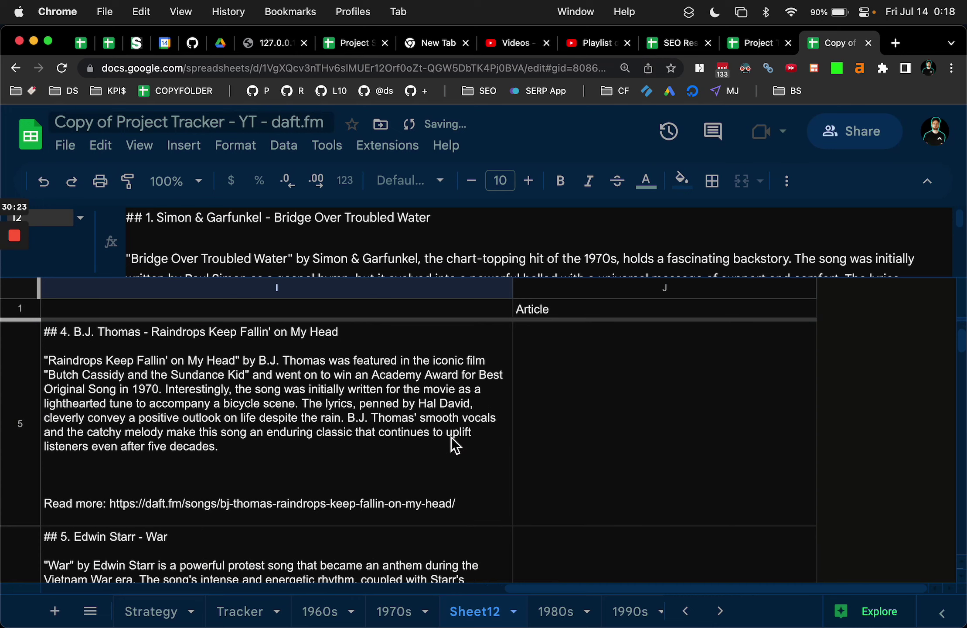
pyautogui.hscroll(-3, 450, 437)
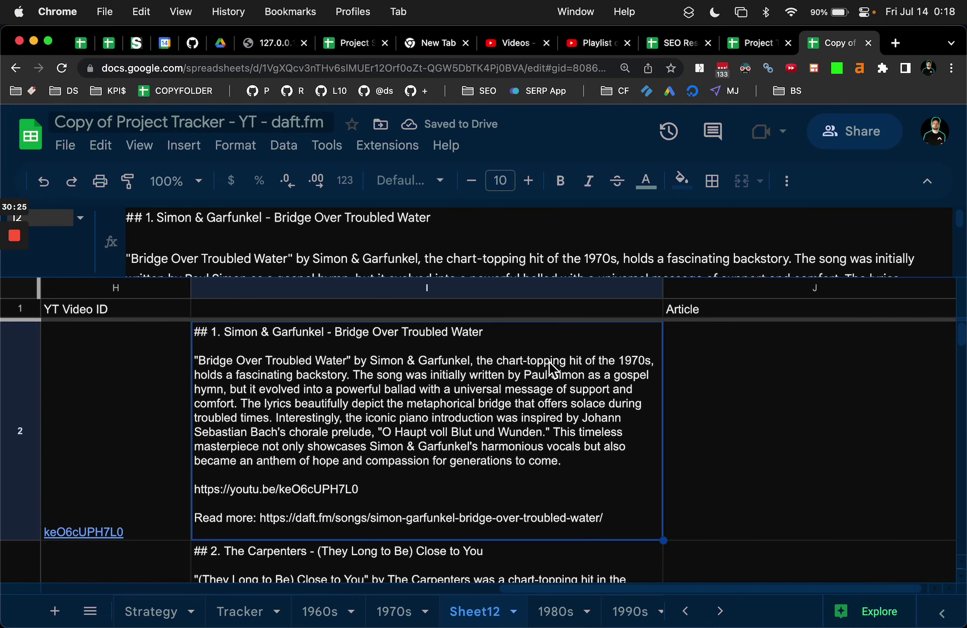
pyautogui.press('cmd+z')
pyautogui.press('cmd+z')
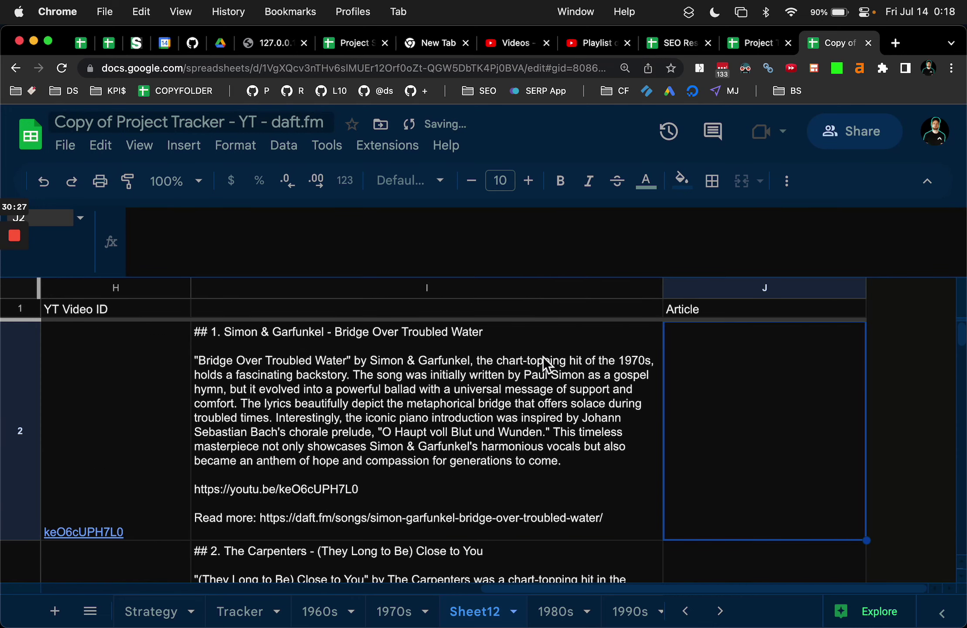
pyautogui.press('cmd+z')
pyautogui.press('cmd+z')
pyautogui.press('cmd+z')
pyautogui.press('cmd+z')
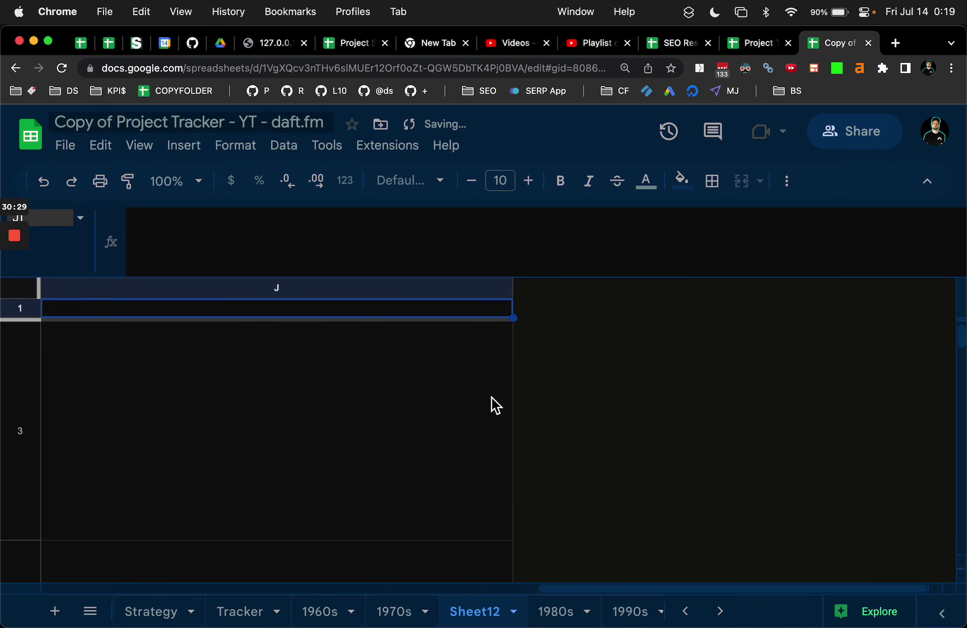
# - Append & CHAR(10) to the I3 song-block formula
pyautogui.click(491, 397)
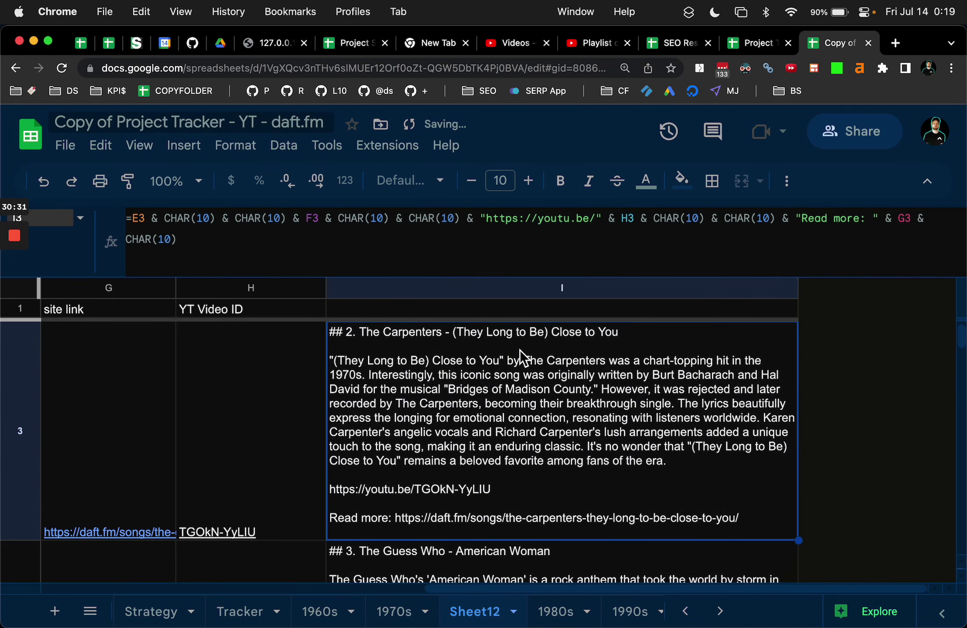
pyautogui.click(484, 246)
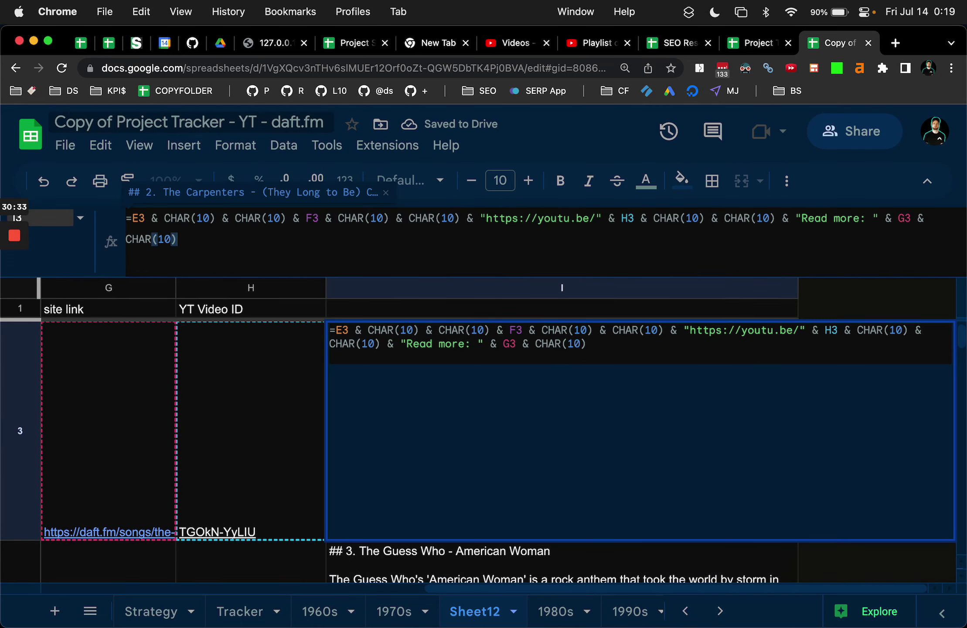
pyautogui.write('&')
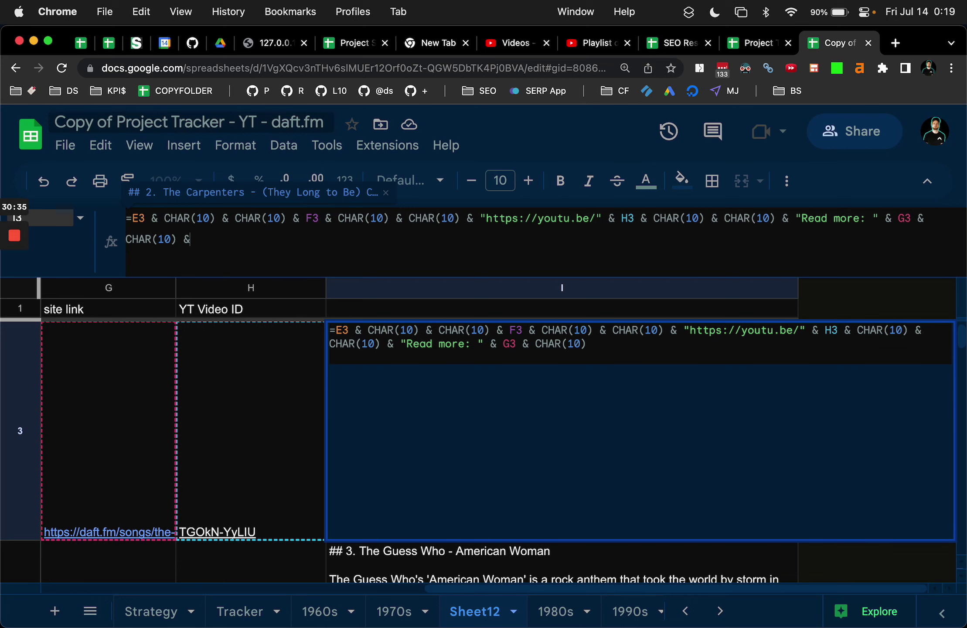
pyautogui.write(' CHAR(10)')
pyautogui.press('Return')
# - Join an extra CHAR(10) line break onto the I5 formula and narrow column I
pyautogui.press('Down')
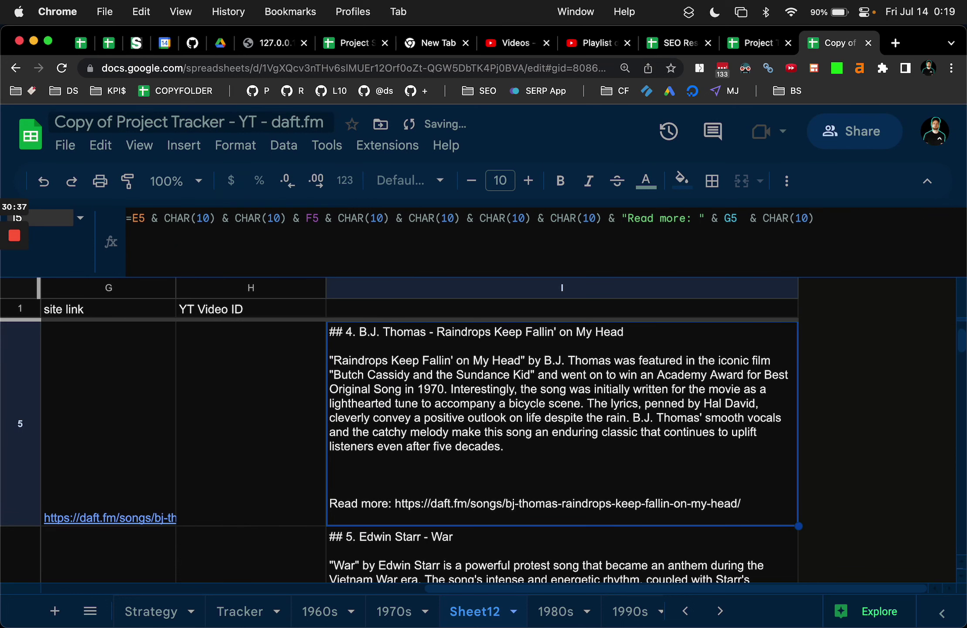
pyautogui.press('Return')
pyautogui.click(857, 217)
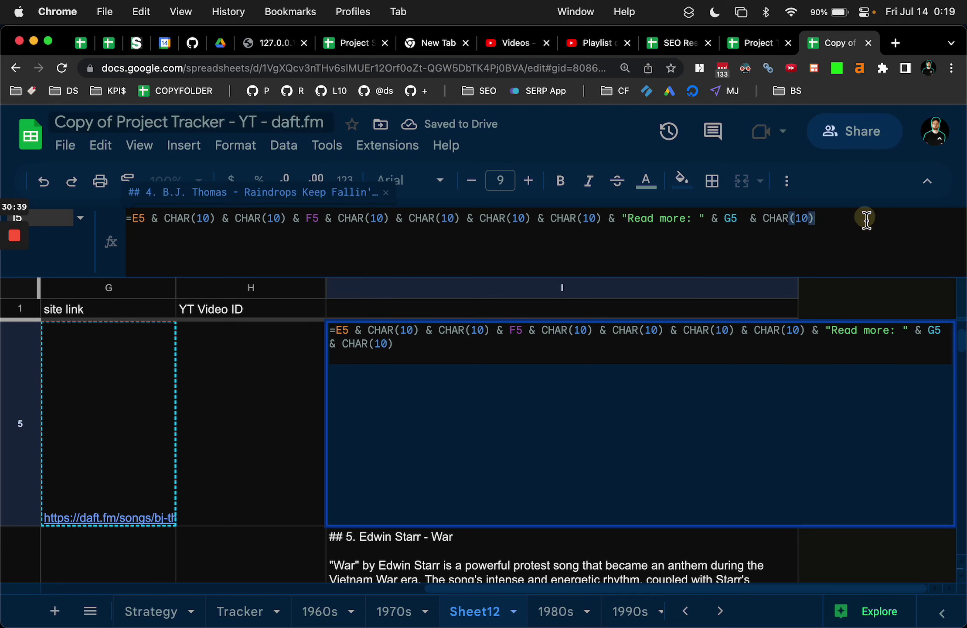
pyautogui.write('CHAR(10)')
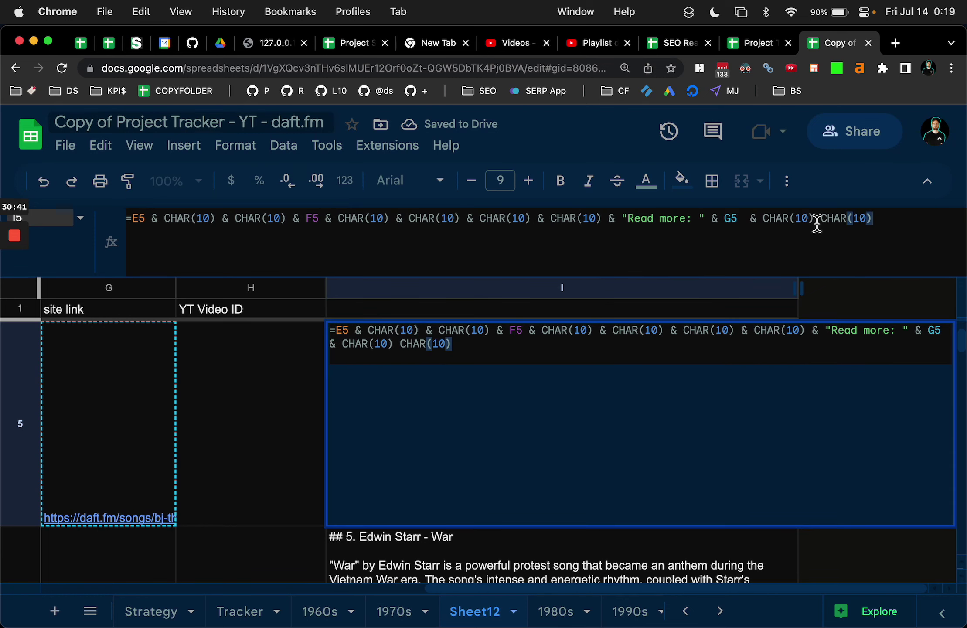
pyautogui.click(814, 218)
pyautogui.write('&')
pyautogui.press('Return')
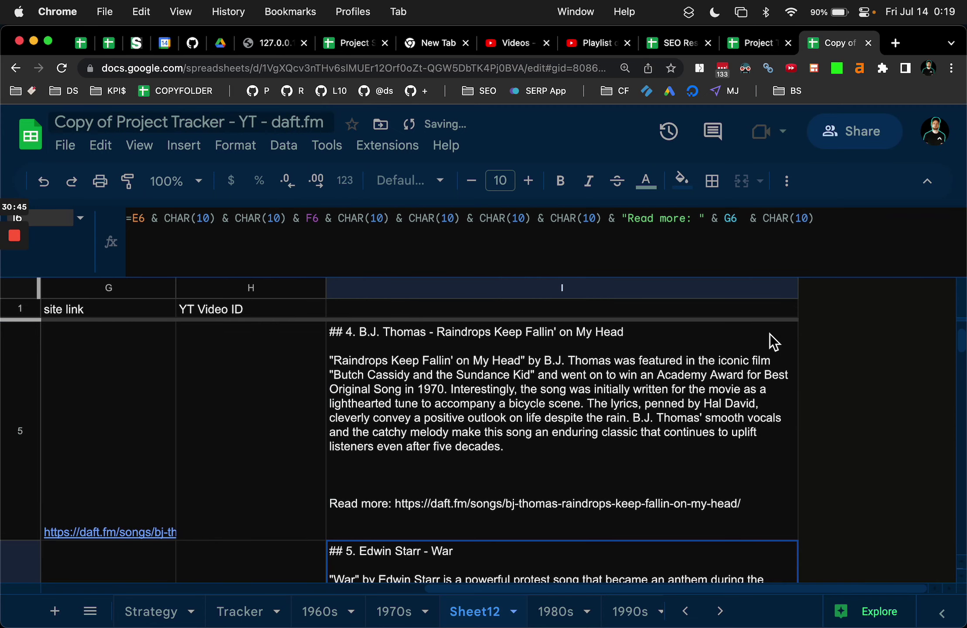
pyautogui.moveTo(800, 292); pyautogui.dragTo(719, 253)
# - Zoom out to 110%, review the decade sheets, and move the 1980s sheet before Sheet12
pyautogui.press('super+minus')
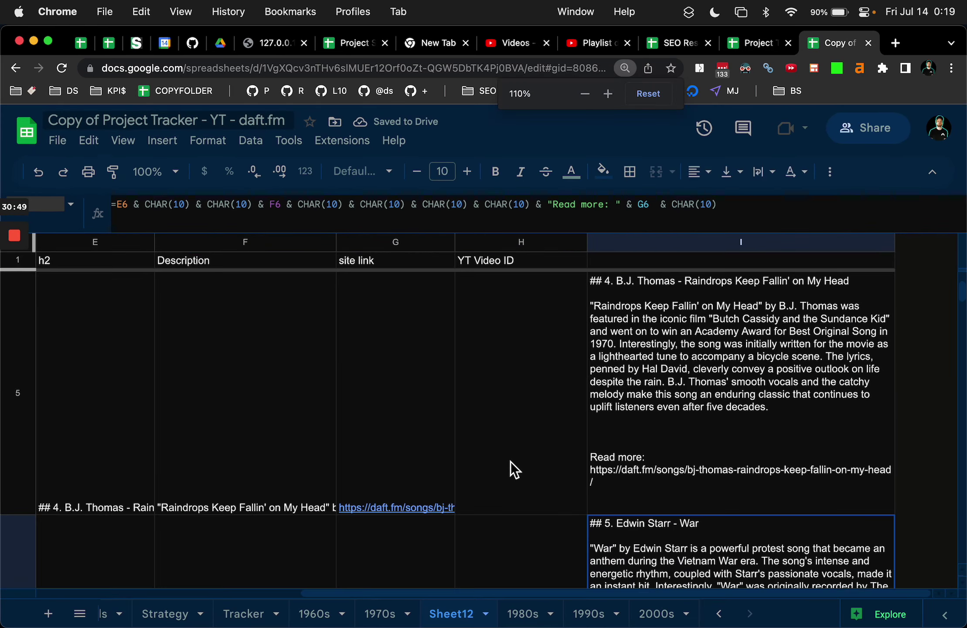
pyautogui.click(386, 614)
pyautogui.click(444, 613)
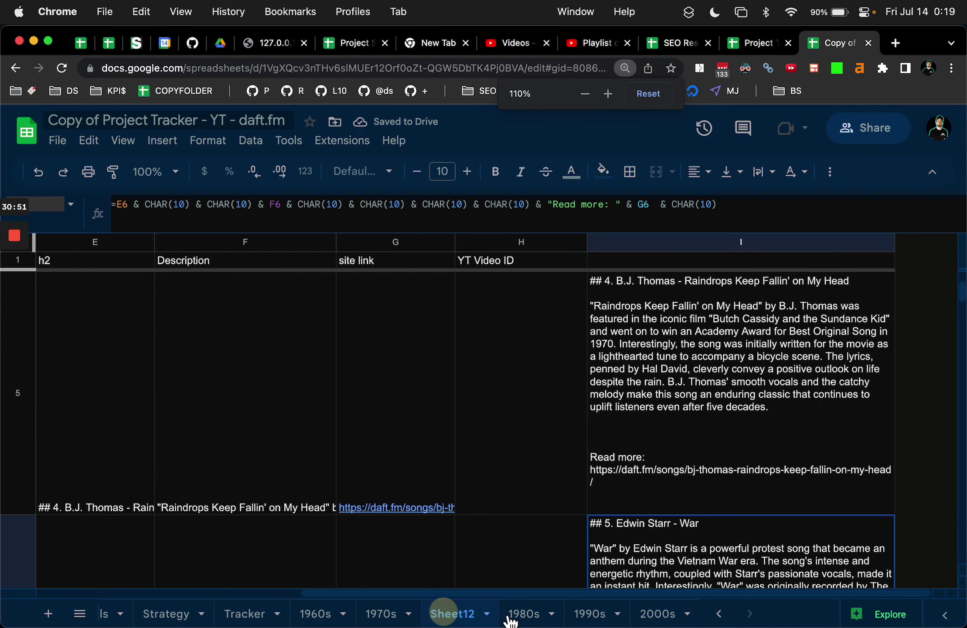
pyautogui.click(519, 613)
pyautogui.click(589, 613)
pyautogui.click(653, 614)
pyautogui.moveTo(512, 613); pyautogui.dragTo(477, 613)
pyautogui.click(519, 613)
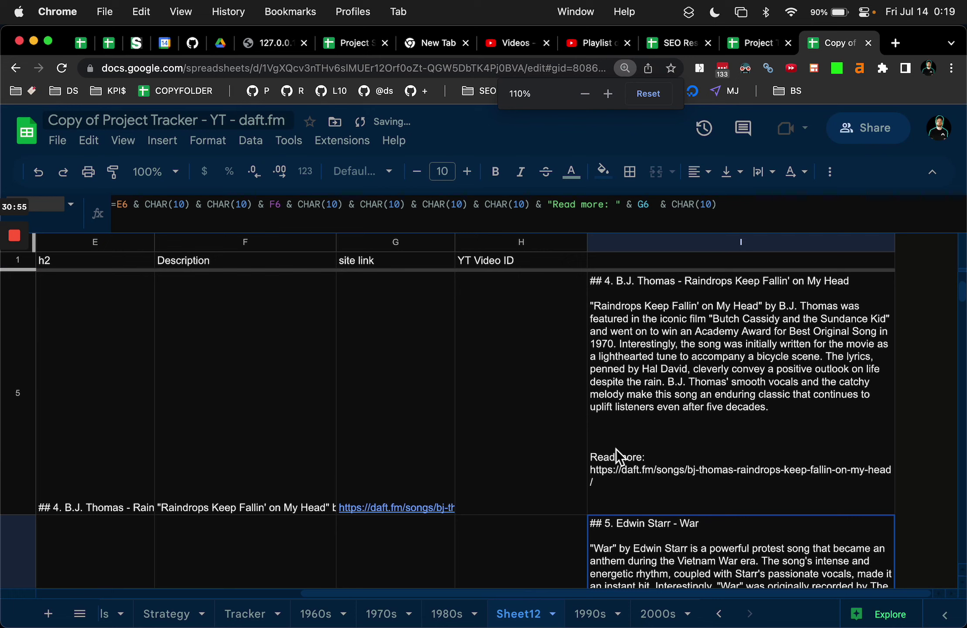
pyautogui.scroll(-1, 615, 449)
pyautogui.scroll(2, 616, 449)
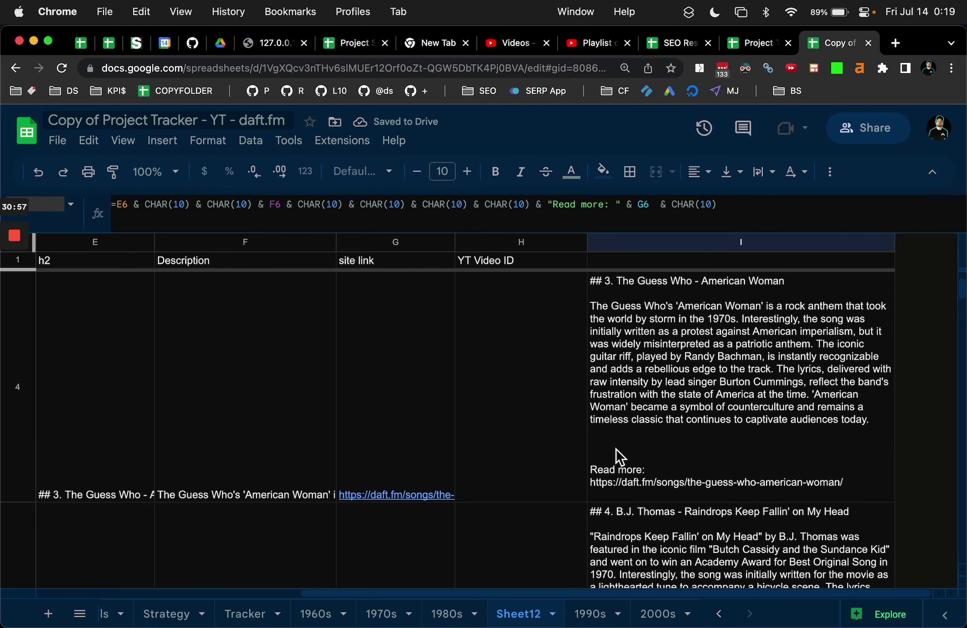
# - Narrow columns F, G and H, then auto-fit column I to its text
pyautogui.moveTo(336, 249); pyautogui.dragTo(254, 248)
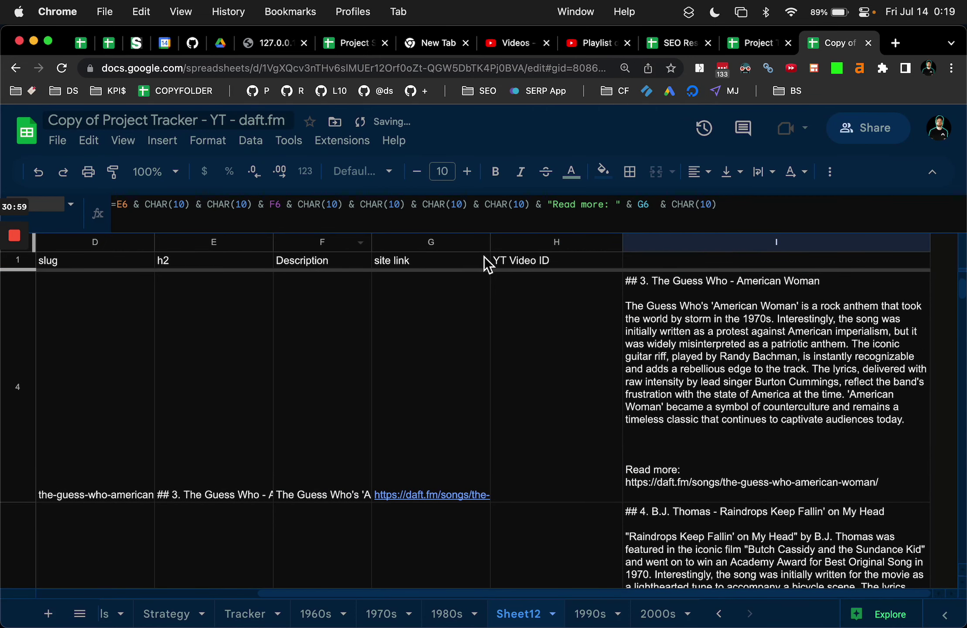
pyautogui.moveTo(622, 243); pyautogui.dragTo(604, 244)
pyautogui.moveTo(492, 244); pyautogui.dragTo(455, 243)
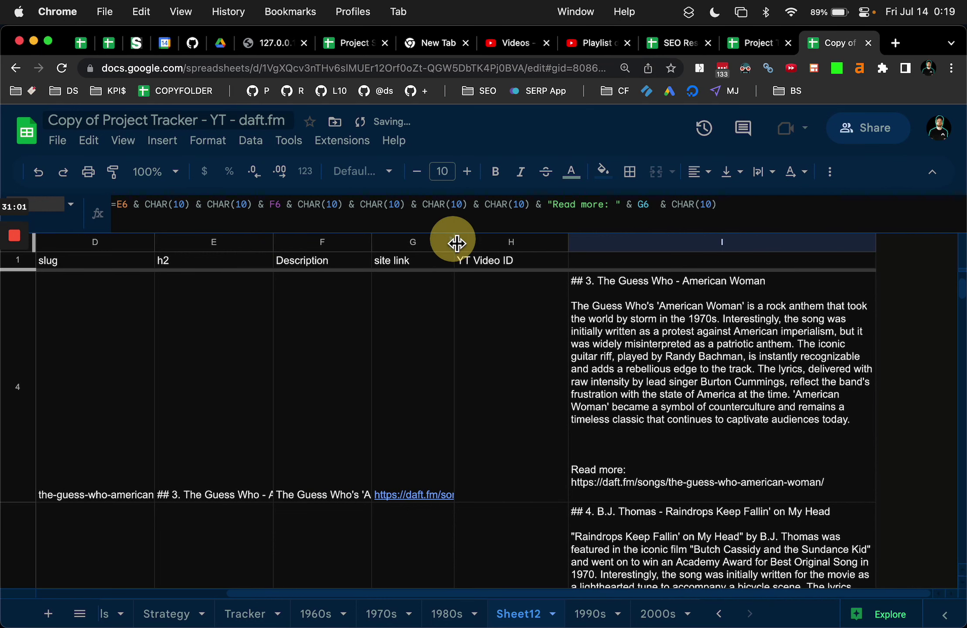
pyautogui.scroll(2, 660, 325)
pyautogui.scroll(-2, 661, 325)
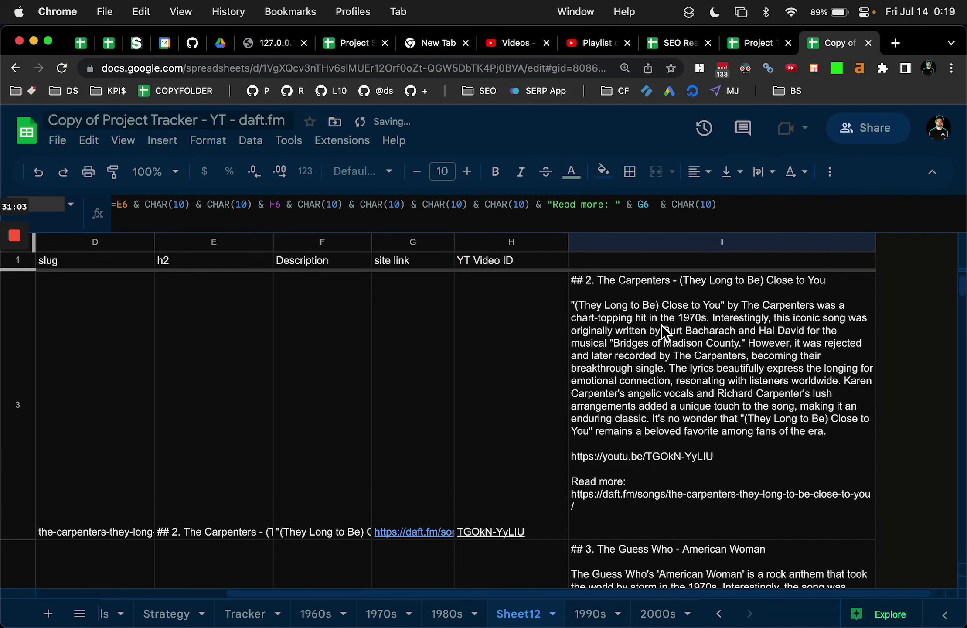
pyautogui.doubleClick(666, 406)
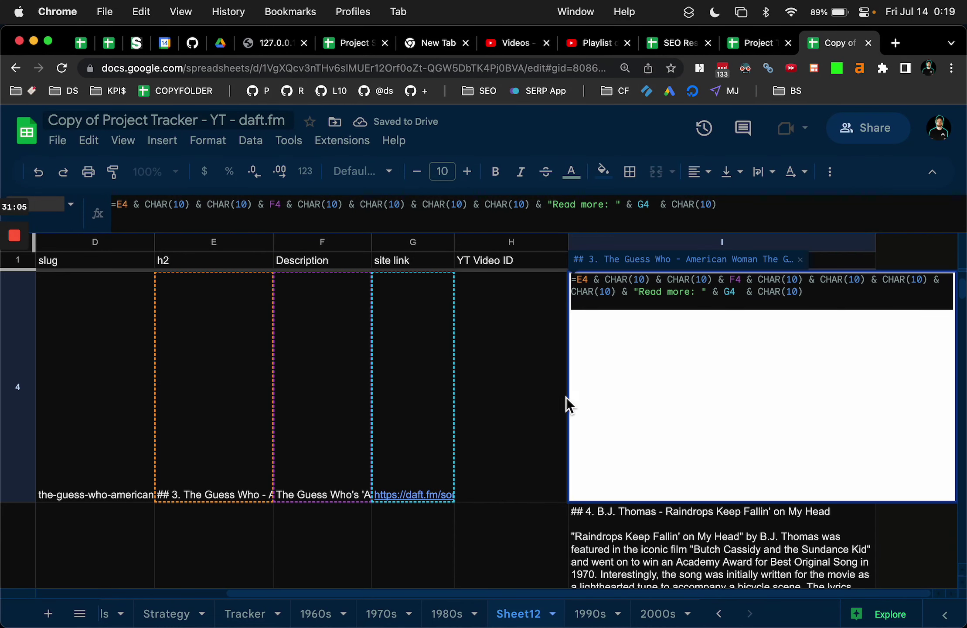
pyautogui.click(562, 393)
pyautogui.click(645, 335)
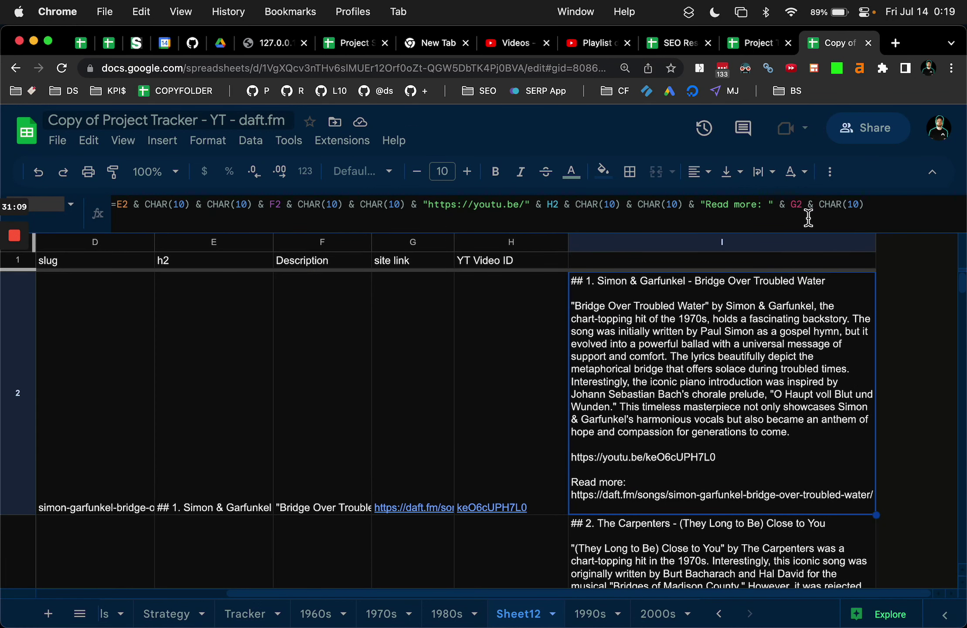
pyautogui.doubleClick(877, 246)
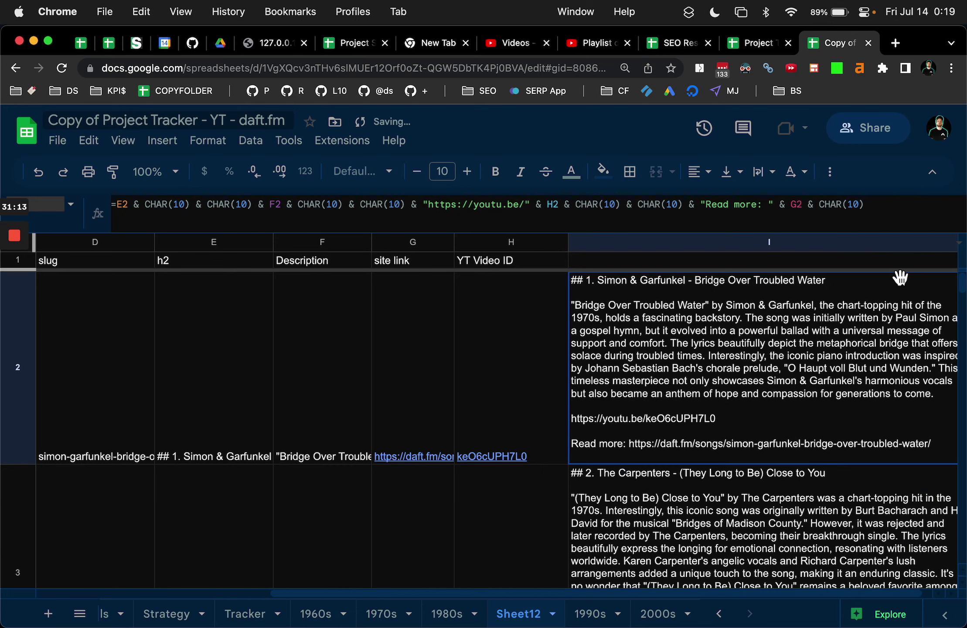
pyautogui.hscroll(2, 896, 276)
pyautogui.scroll(-3, 816, 372)
# - Copy the I5 song formula down through I101
pyautogui.click(816, 372)
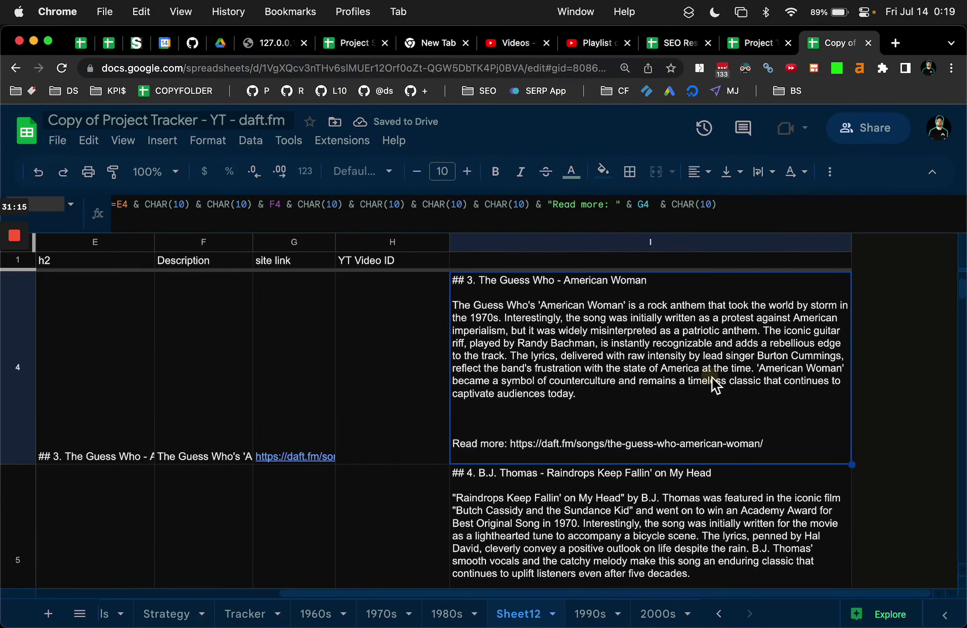
pyautogui.press('Down')
pyautogui.press('Down')
pyautogui.press('Down')
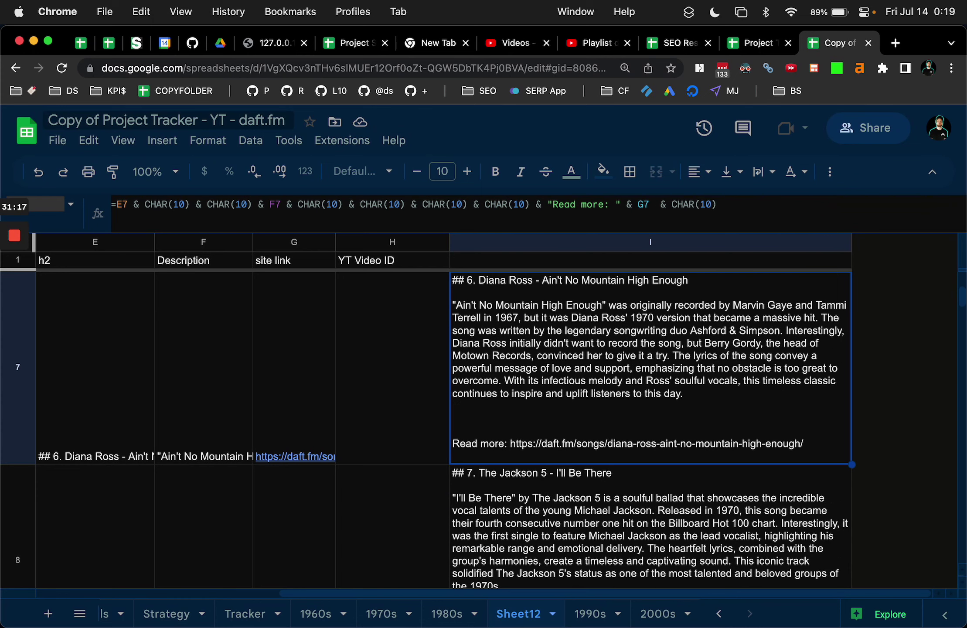
pyautogui.press('Up')
pyautogui.press('Up')
pyautogui.press('super+c')
pyautogui.press('super+shift+Down')
pyautogui.press('super+v')
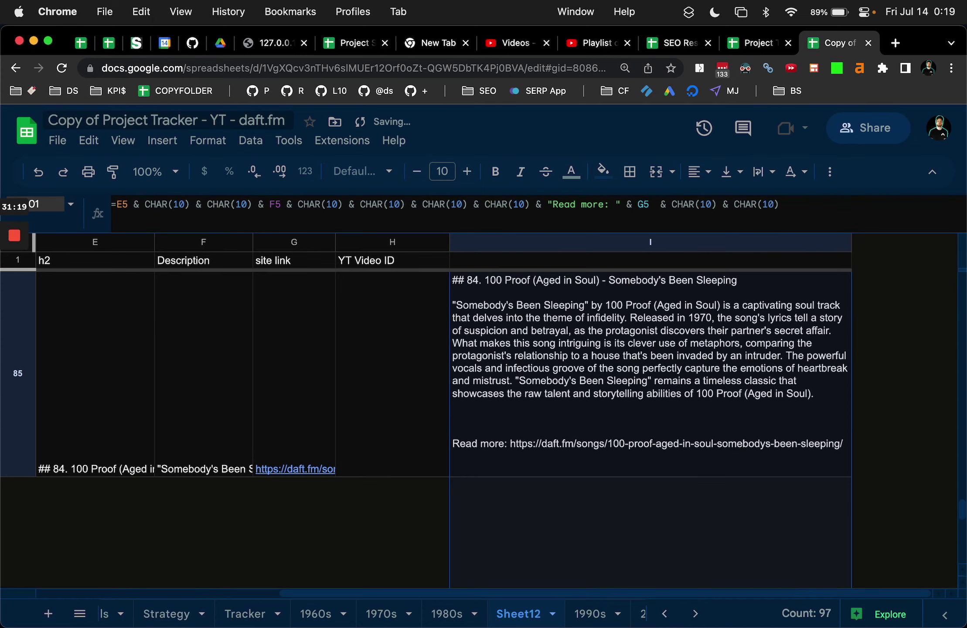
pyautogui.press('super+Up')
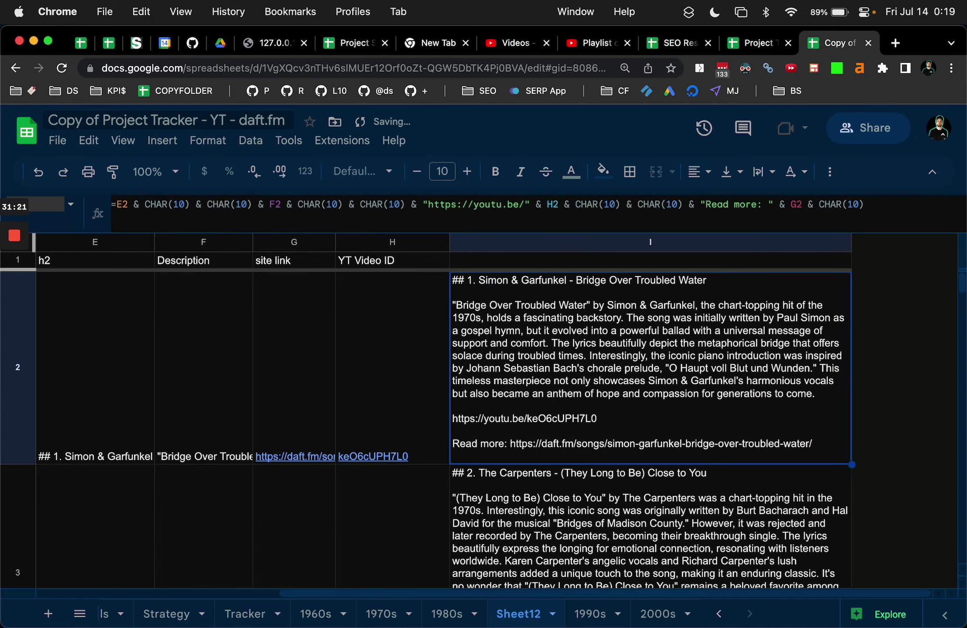
# - Insert a column after I, try a CONCATENATE of I2 through I3 in J2, then clear it
pyautogui.rightClick(644, 246)
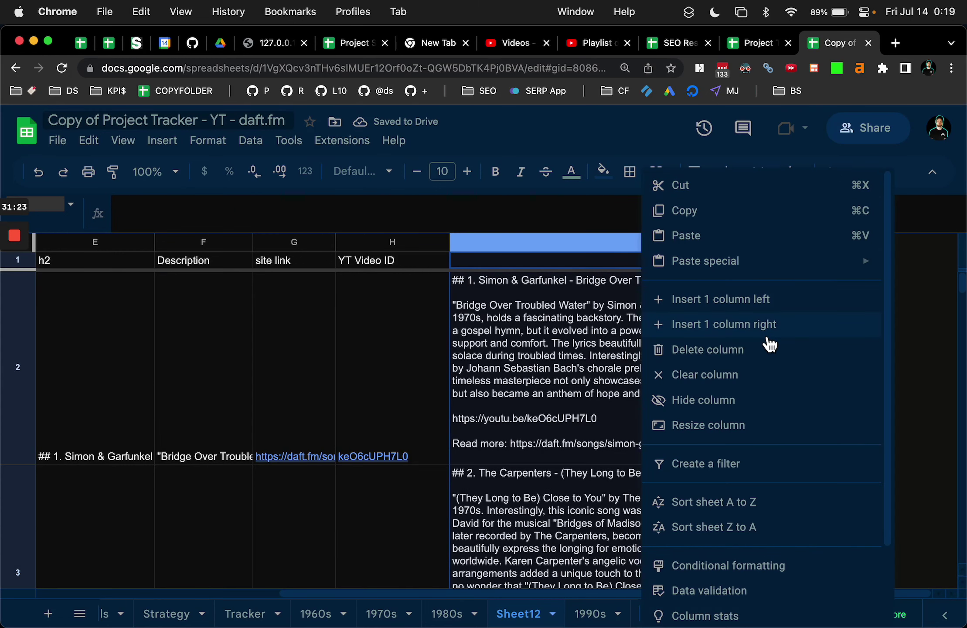
pyautogui.click(764, 333)
pyautogui.write('=')
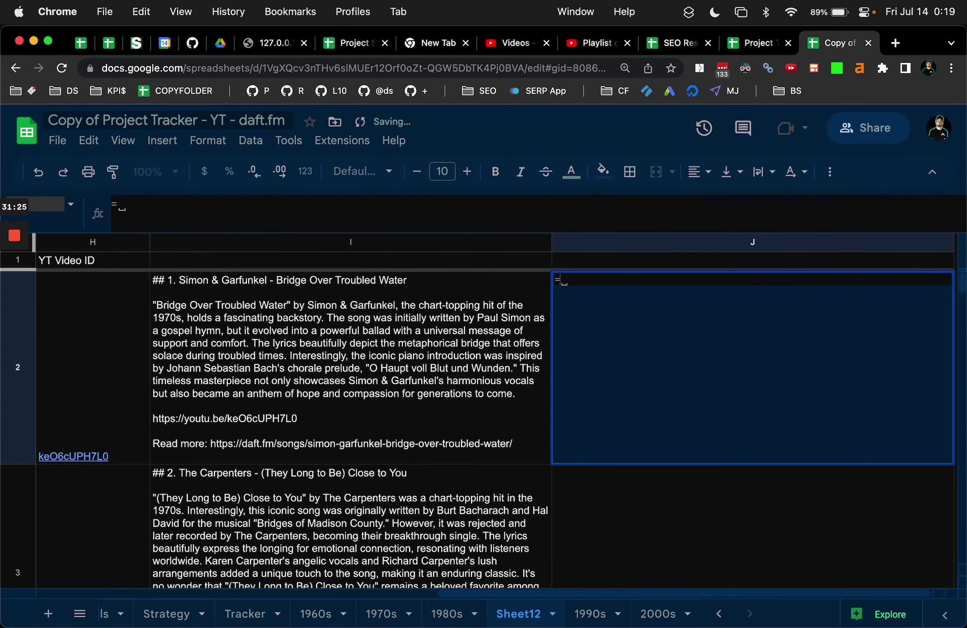
pyautogui.write('concaten')
pyautogui.press('Tab')
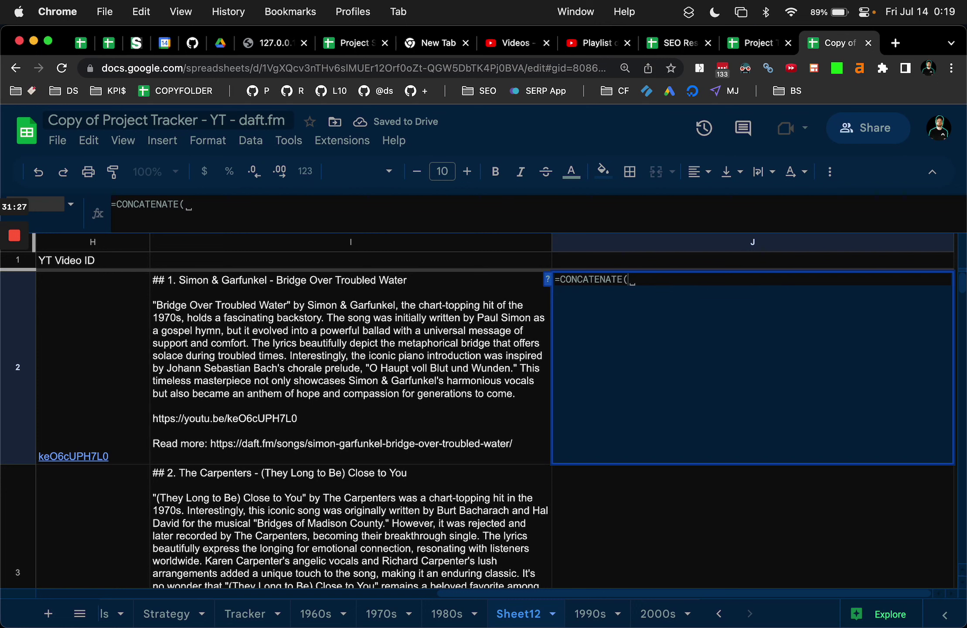
pyautogui.click(468, 366)
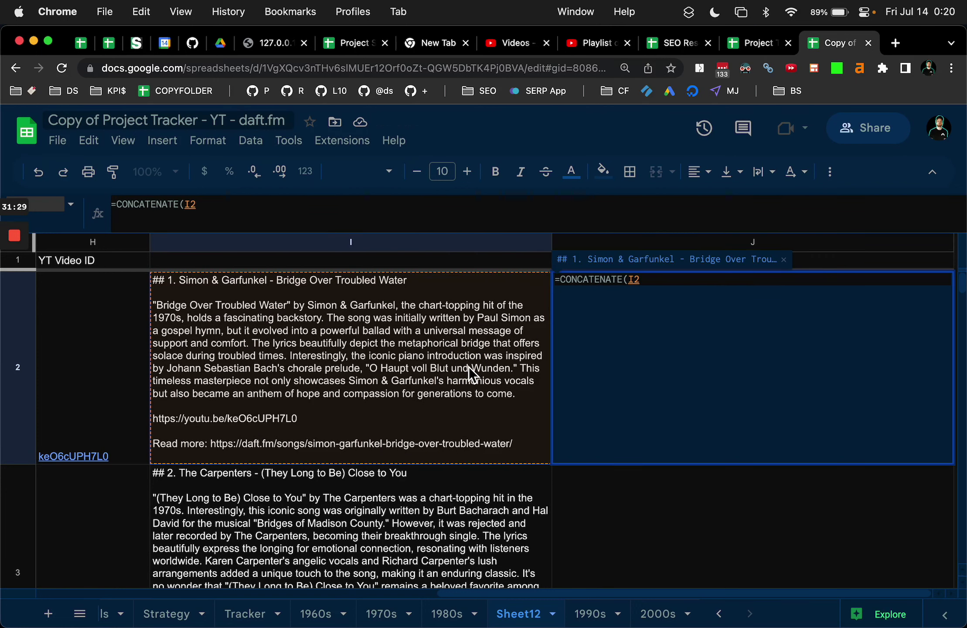
pyautogui.keyDown('shift'); pyautogui.click(467, 504); pyautogui.keyUp('shift')
pyautogui.write(')')
pyautogui.press('Return')
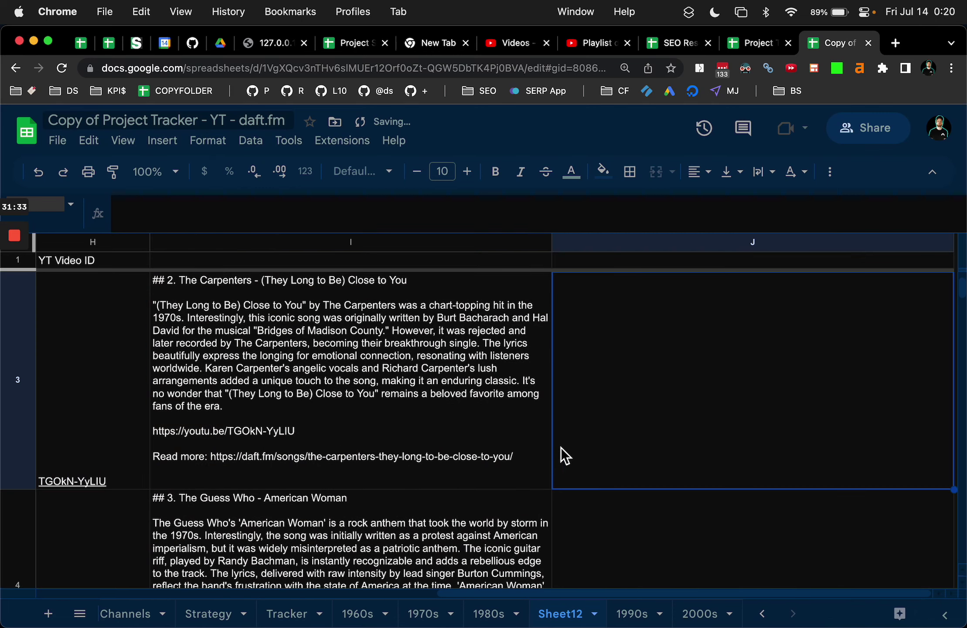
pyautogui.scroll(2, 562, 445)
pyautogui.click(634, 448)
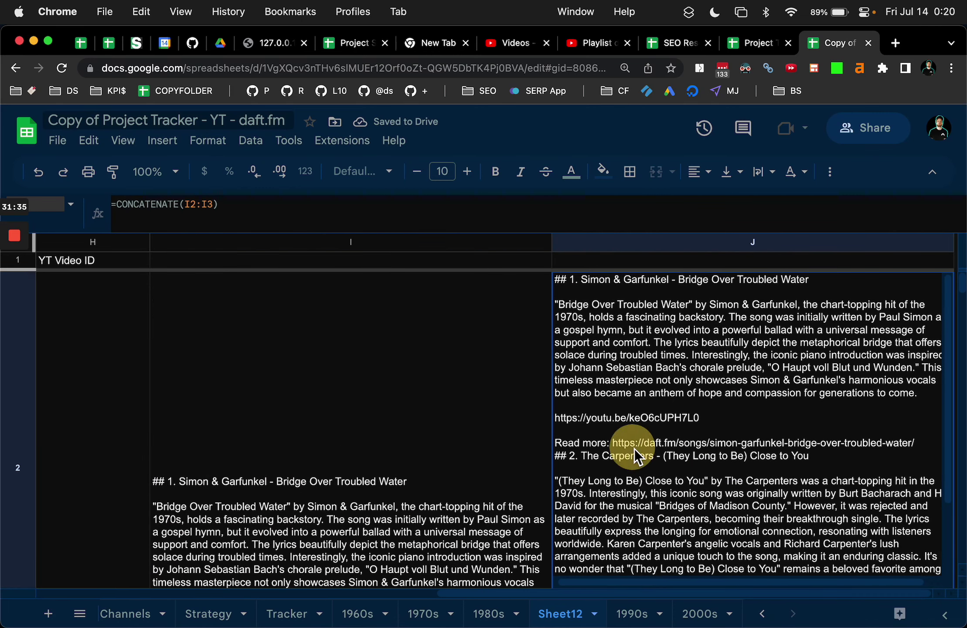
pyautogui.press('BackSpace')
# - Enter =CONCATENATE(I2,I3) in J2, inspect the joined blocks, then clear J2
pyautogui.click(639, 375)
pyautogui.write('=concatenate')
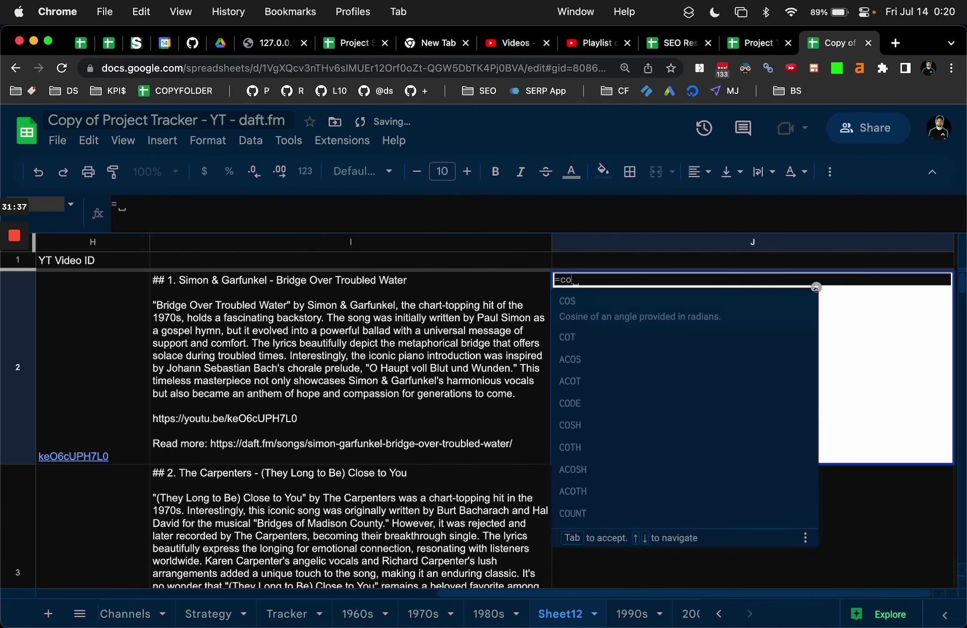
pyautogui.press('Tab')
pyautogui.click(488, 386)
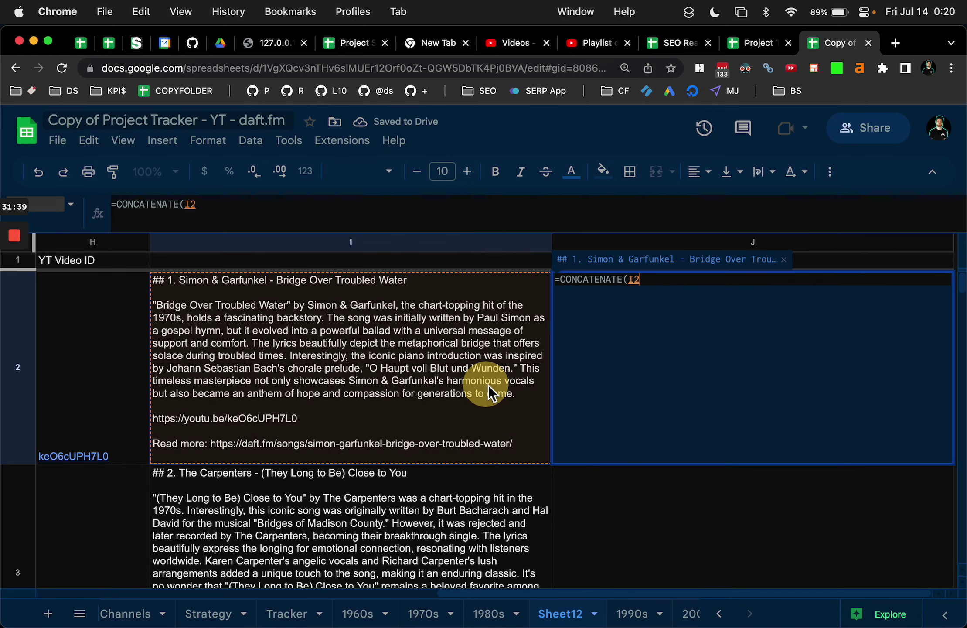
pyautogui.write(',')
pyautogui.click(473, 515)
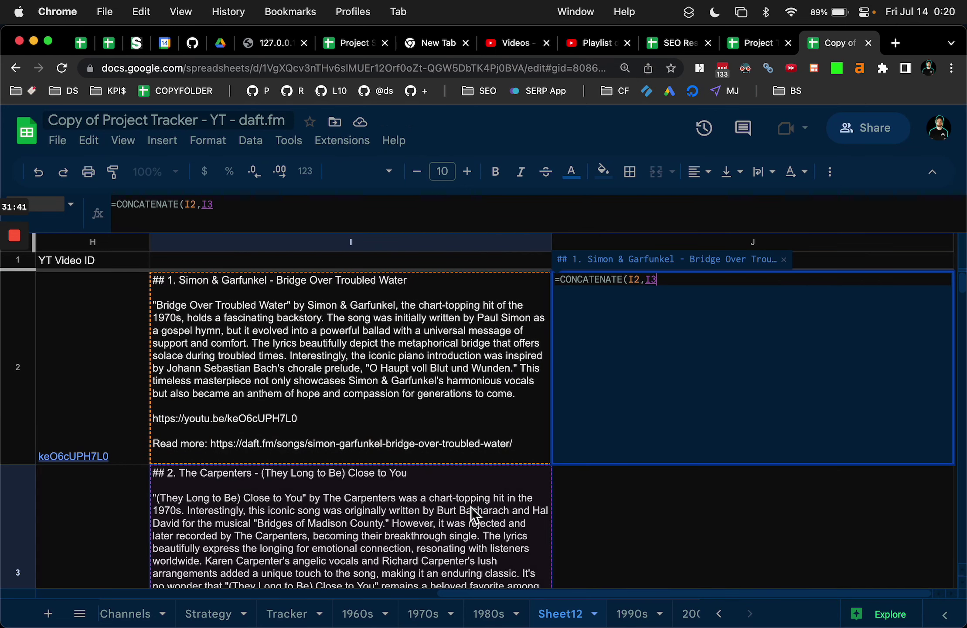
pyautogui.press('Return')
pyautogui.click(688, 327)
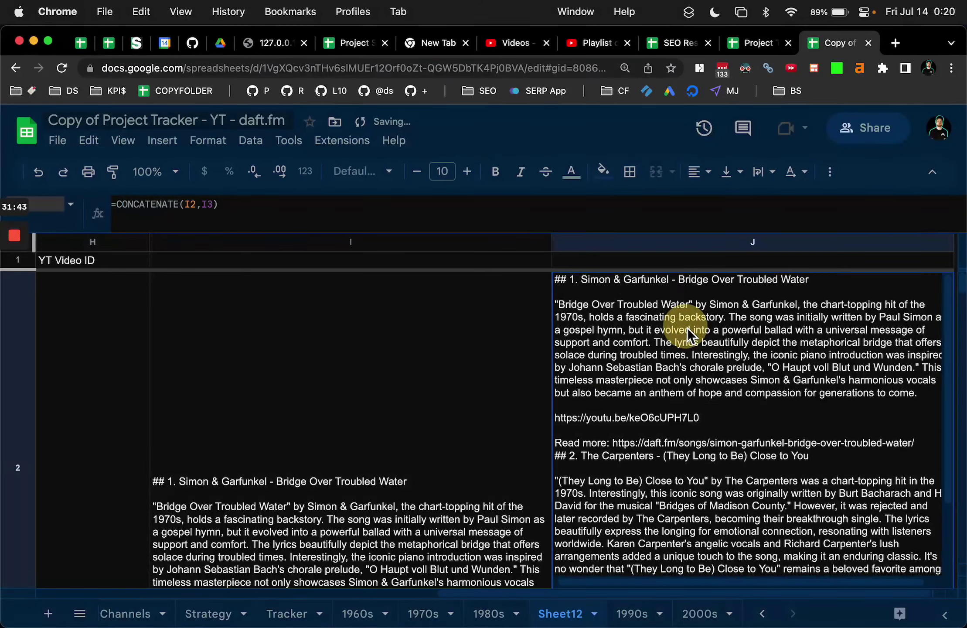
pyautogui.scroll(-1, 666, 451)
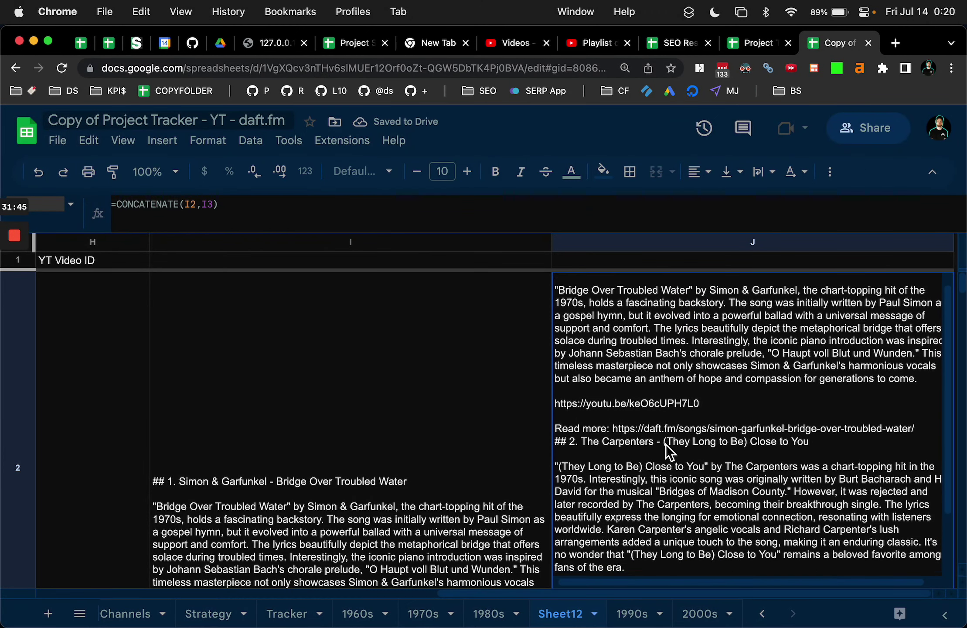
pyautogui.scroll(1, 667, 451)
pyautogui.press('BackSpace')
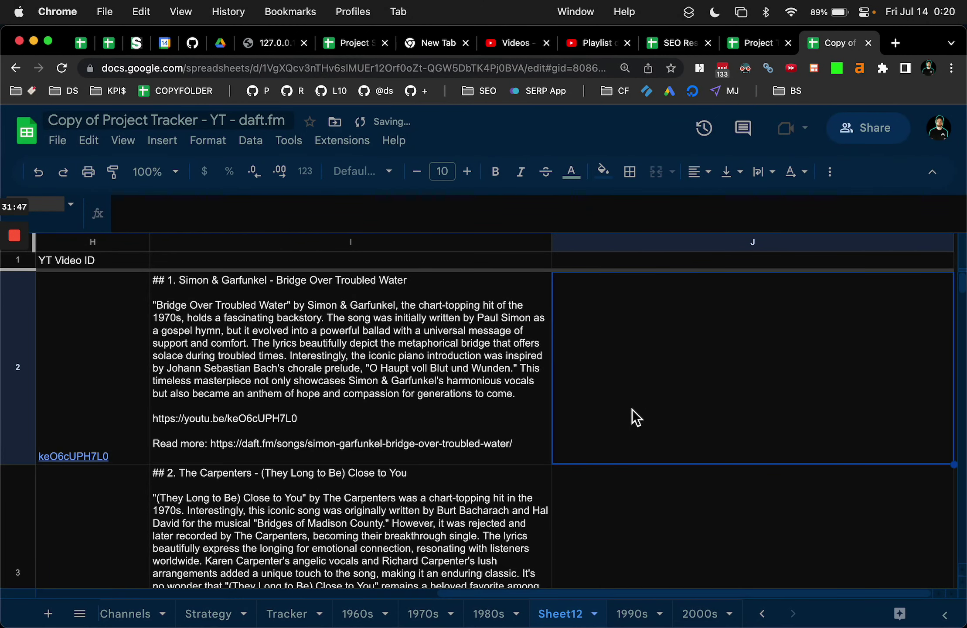
# - Select I2:I101 and leave an unfinished =conc in J2, which shows #NAME?
pyautogui.click(467, 353)
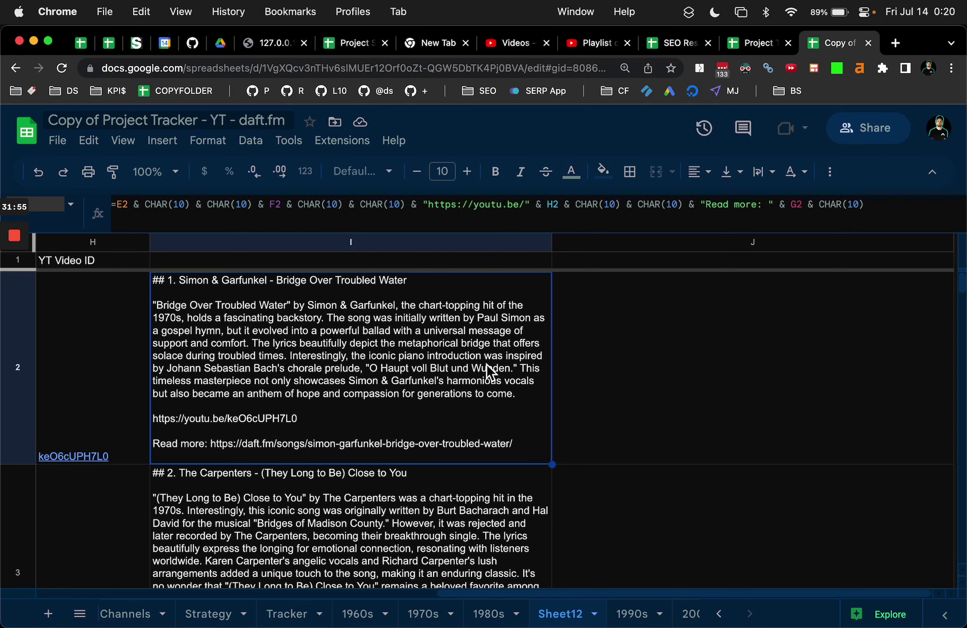
pyautogui.press('super+shift+Down')
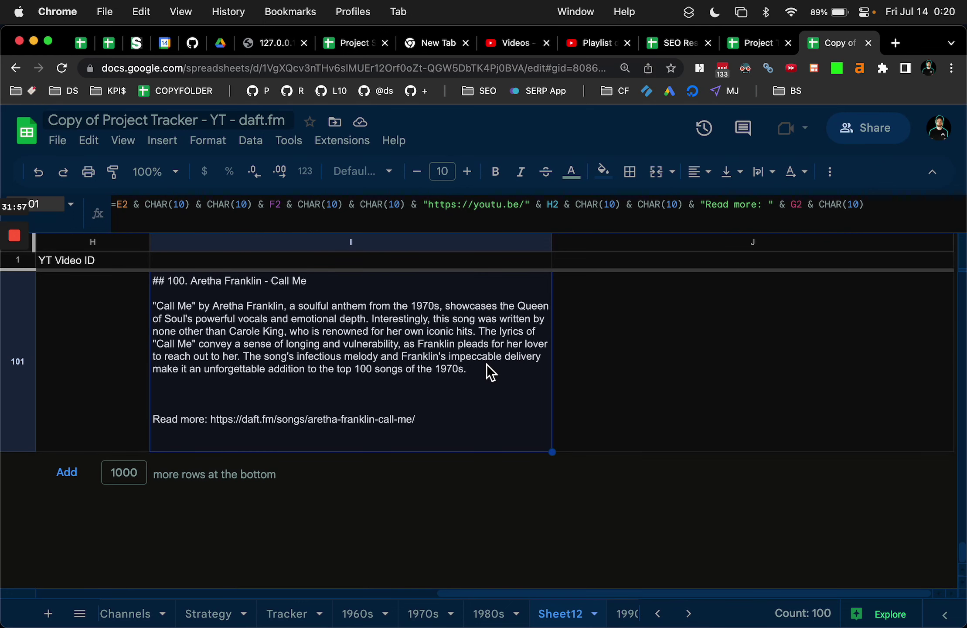
pyautogui.press('Right')
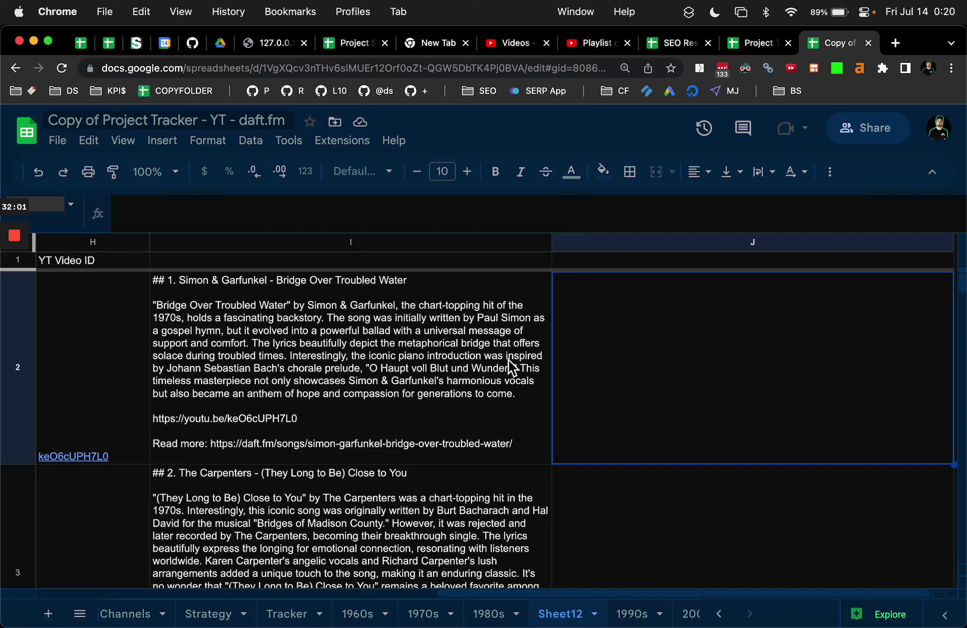
pyautogui.write('=')
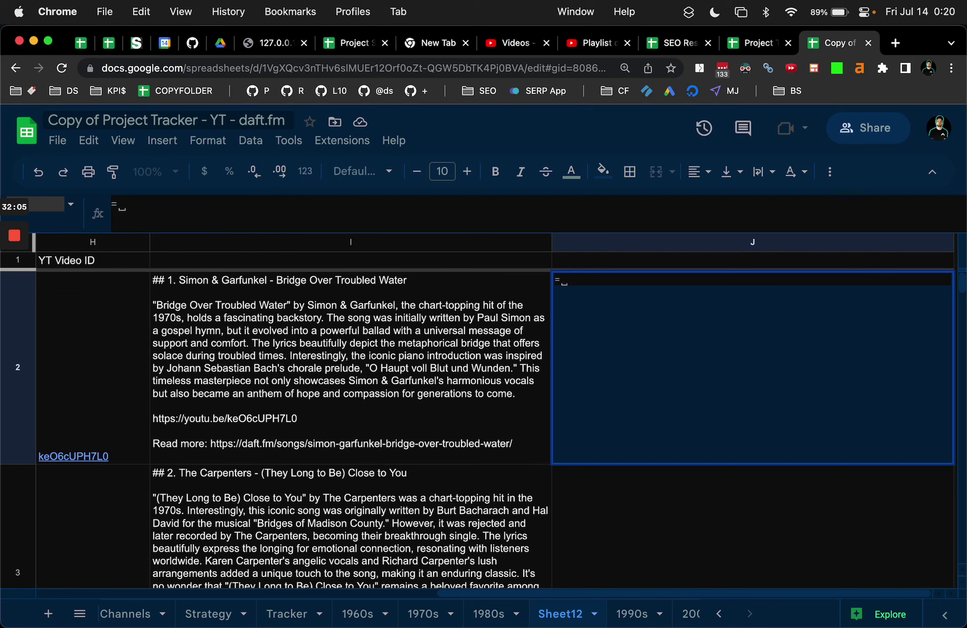
pyautogui.write('conc')
pyautogui.click(475, 343)
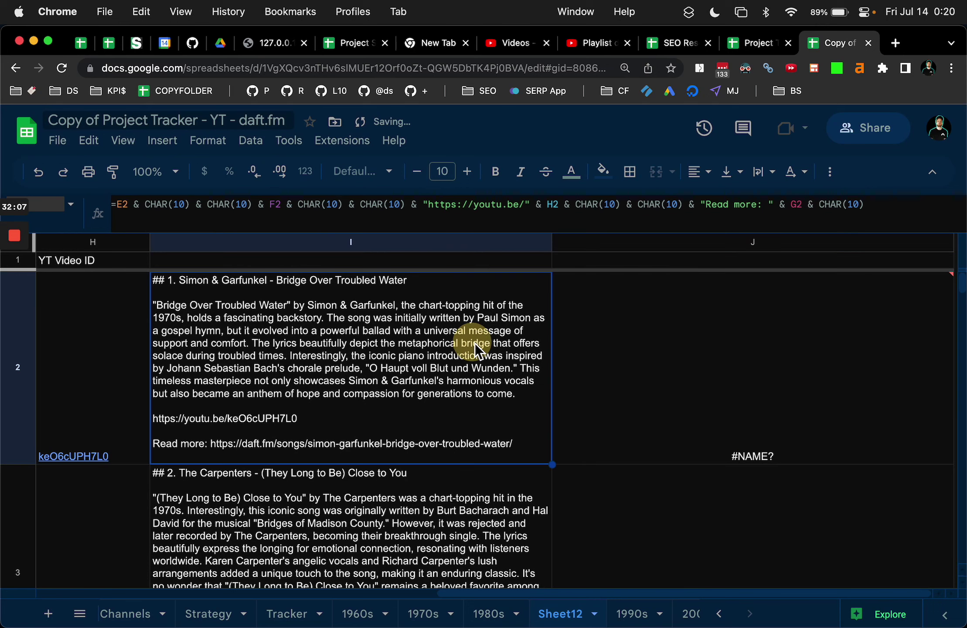
pyautogui.click(693, 344)
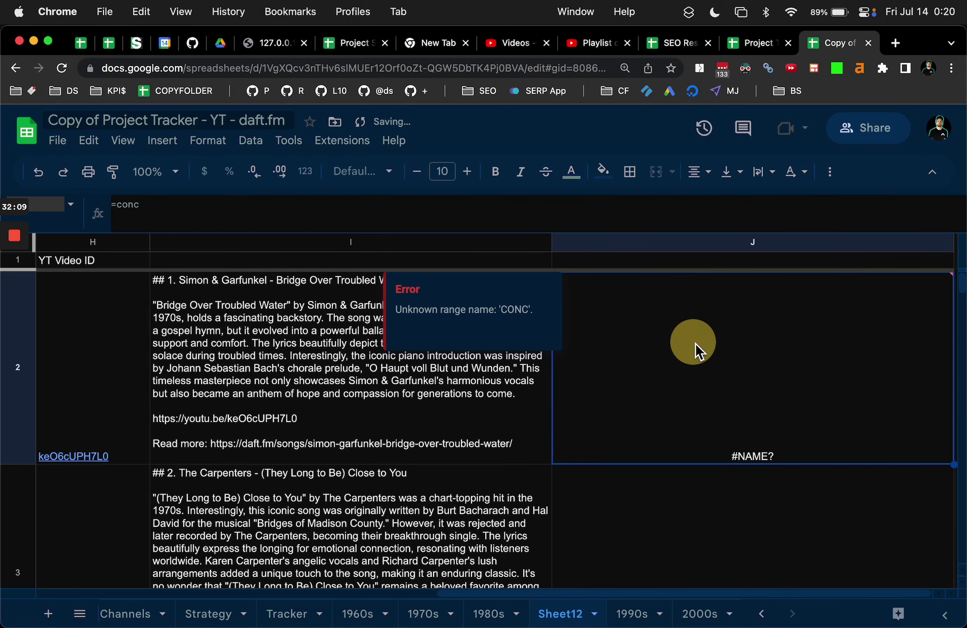
# - Copy the first three song blocks from column I for ChatGPT
pyautogui.click(330, 347)
pyautogui.press('super+shift+Down')
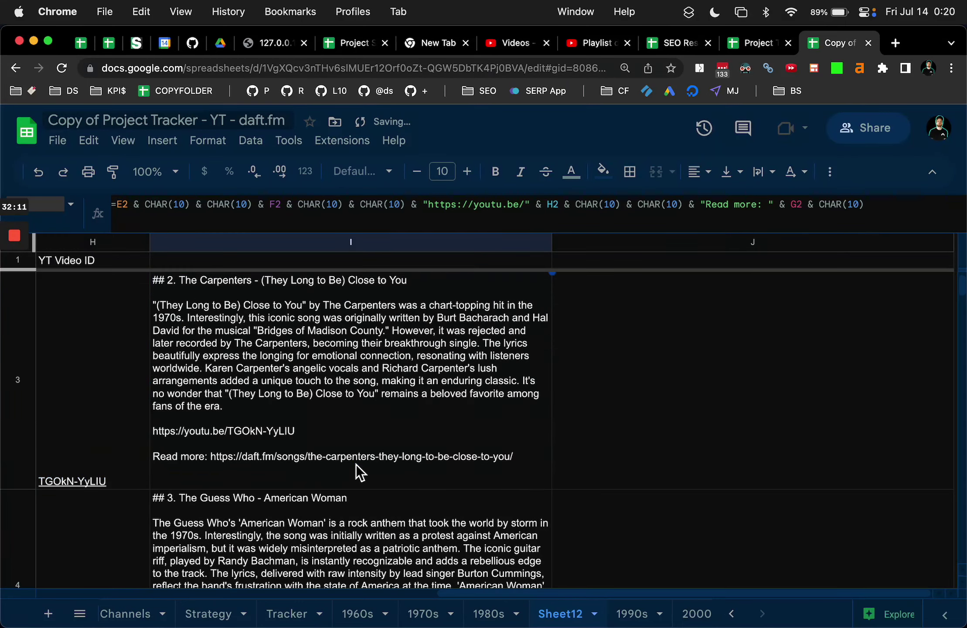
pyautogui.press('super+c')
pyautogui.press('super+Tab')
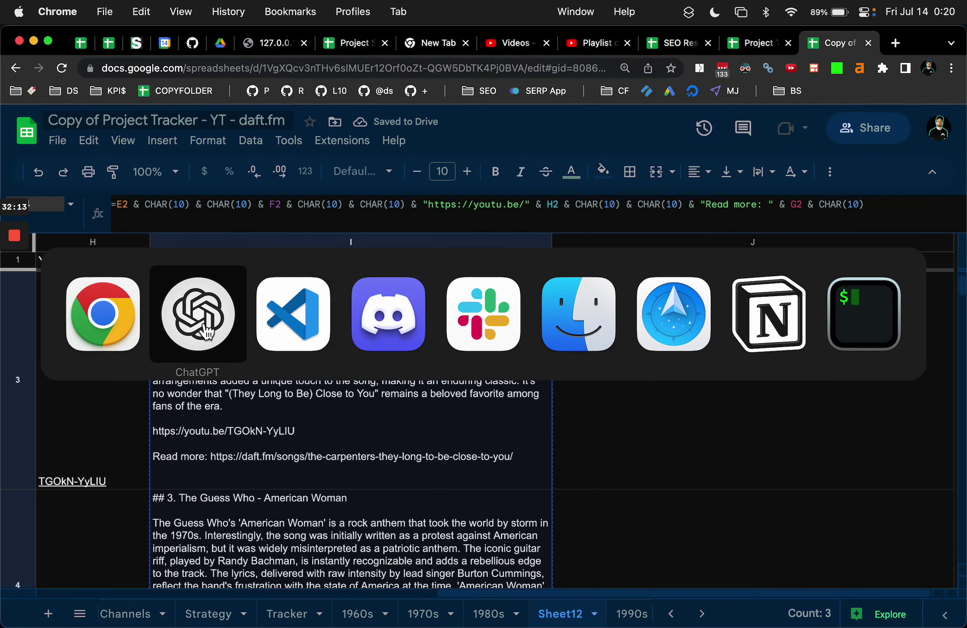
# - Ask ChatGPT for a Sheets formula joining the pasted song blocks with line breaks, and select its TEXTJOIN answer
pyautogui.write('heres a sample of 1 column 3 rows.')
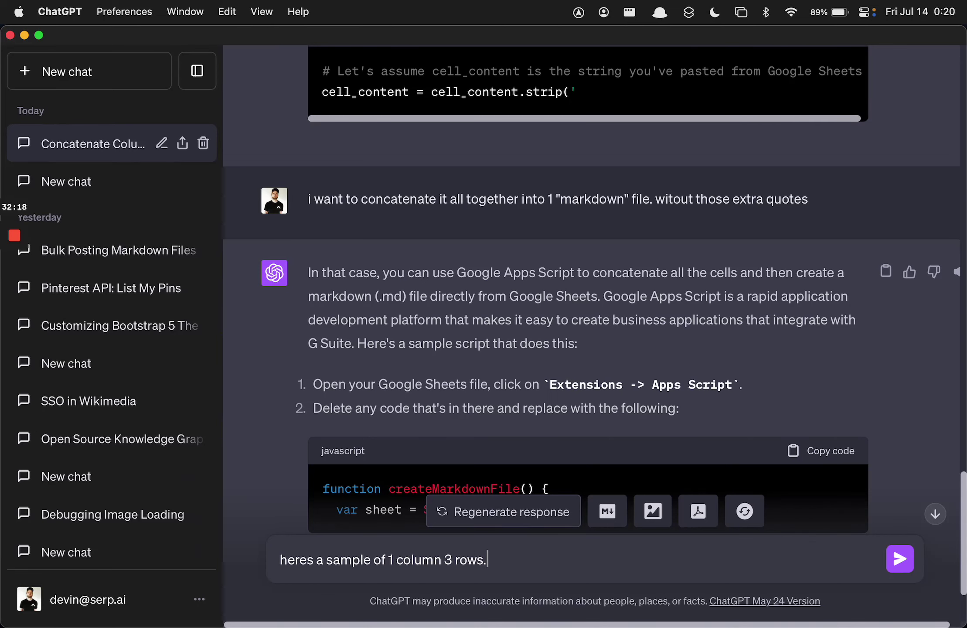
pyautogui.hotkey('shift', 'Return')
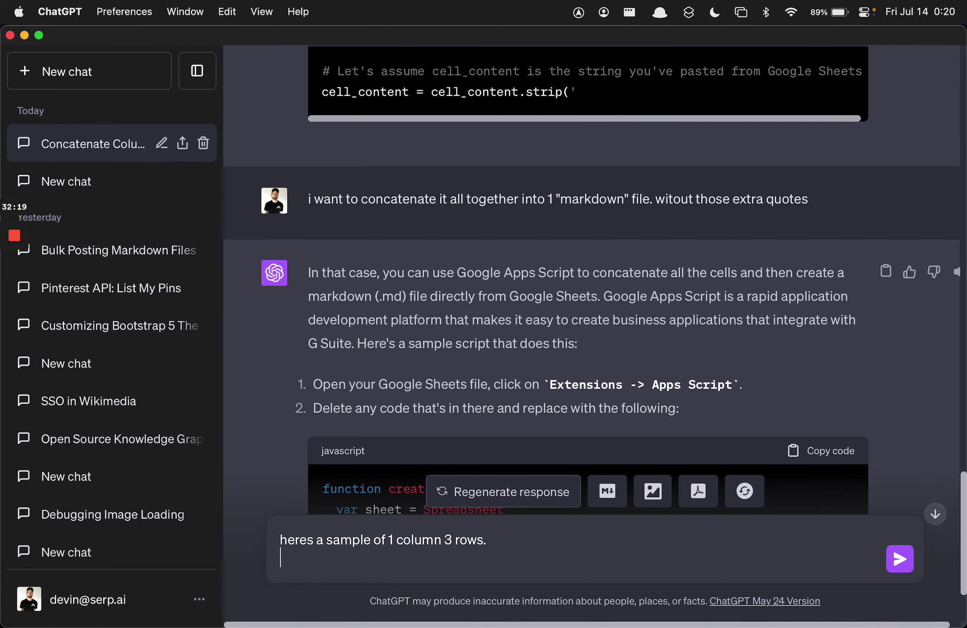
pyautogui.write('i need to conc')
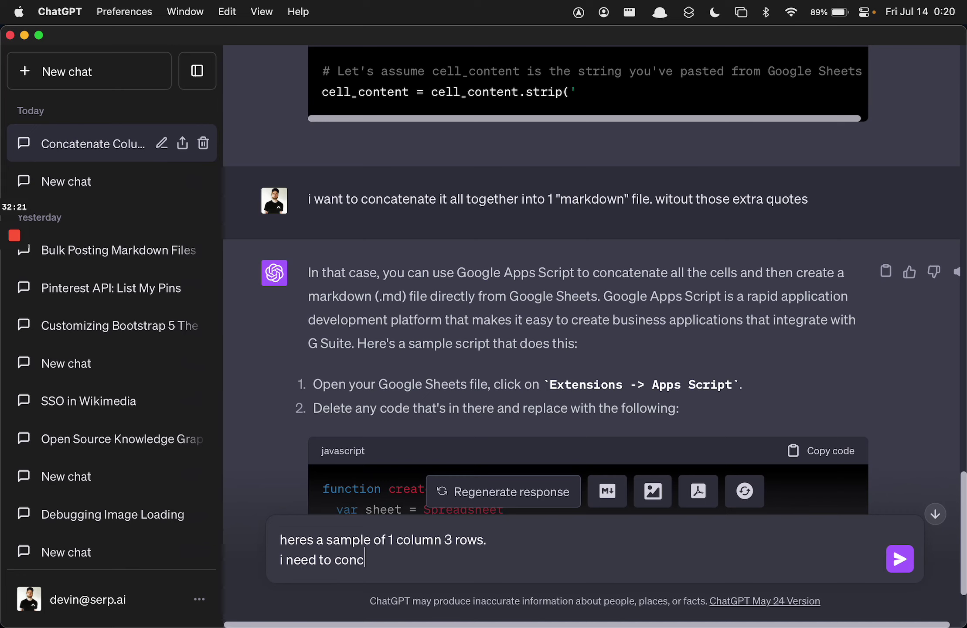
pyautogui.write('at these together with a')
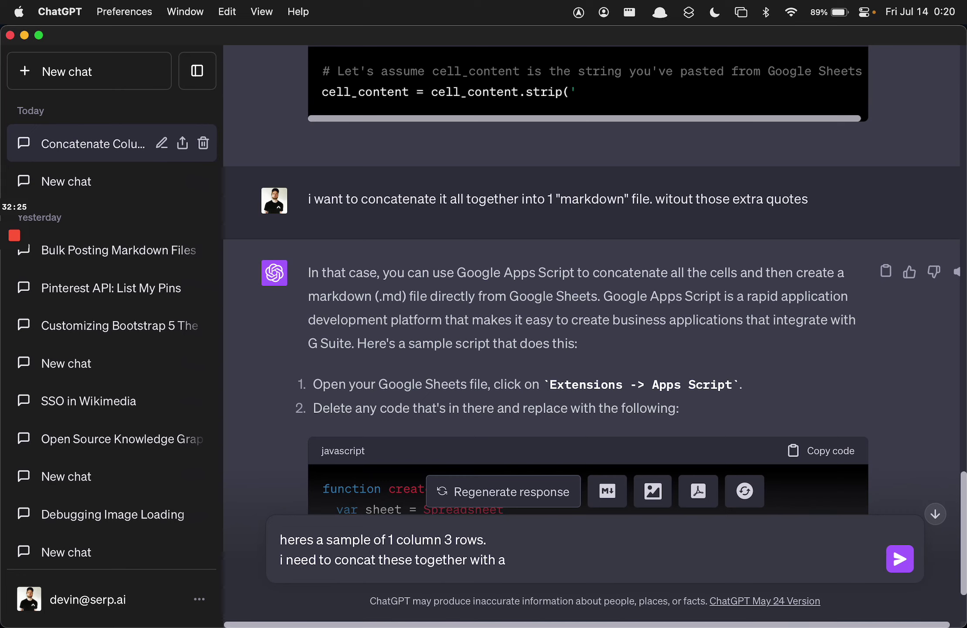
pyautogui.write(' return carriage in between e')
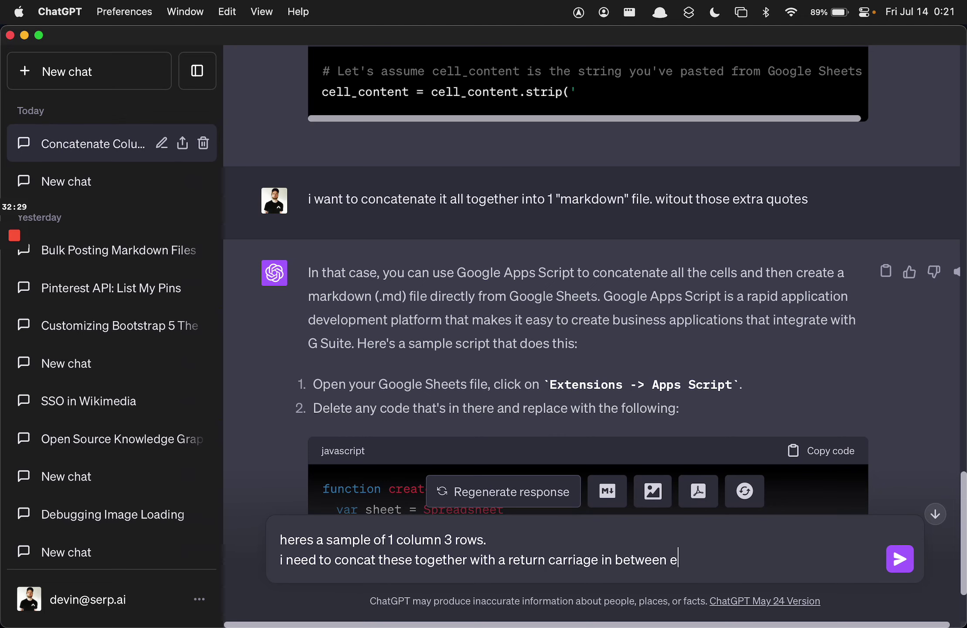
pyautogui.write('ach. whats')
pyautogui.hotkey('shift', 'Return')
pyautogui.write('what')
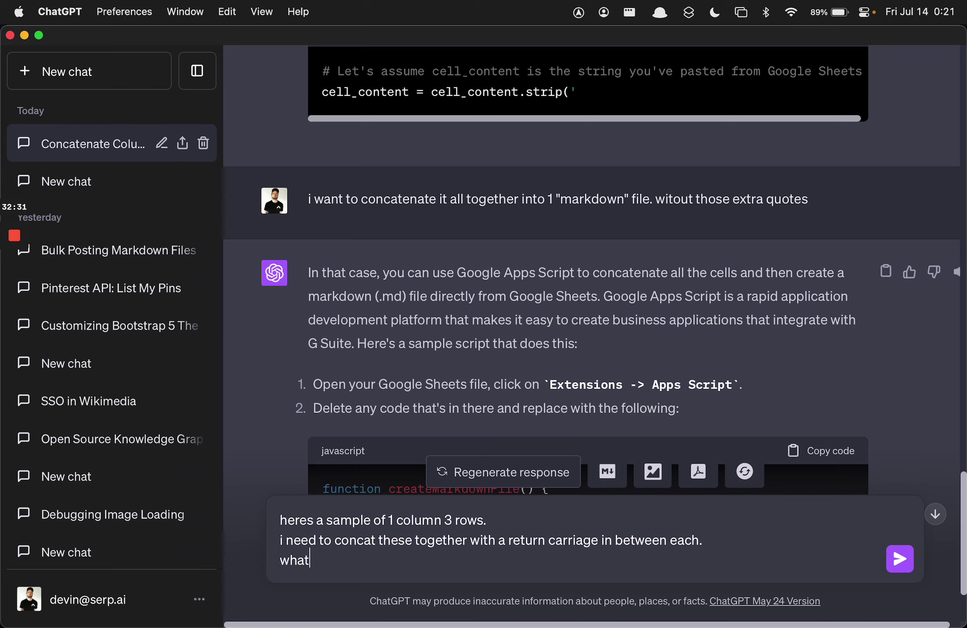
pyautogui.write('s the sheets ')
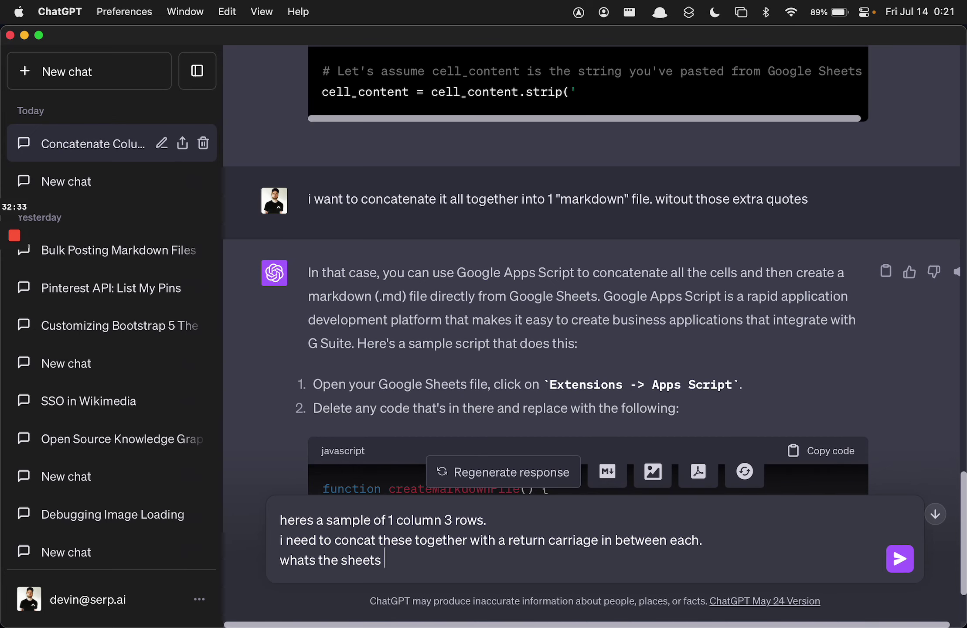
pyautogui.write('formula')
pyautogui.hotkey('shift', 'Return')
pyautogui.press('super+v')
pyautogui.press('super+a')
pyautogui.press('BackSpace')
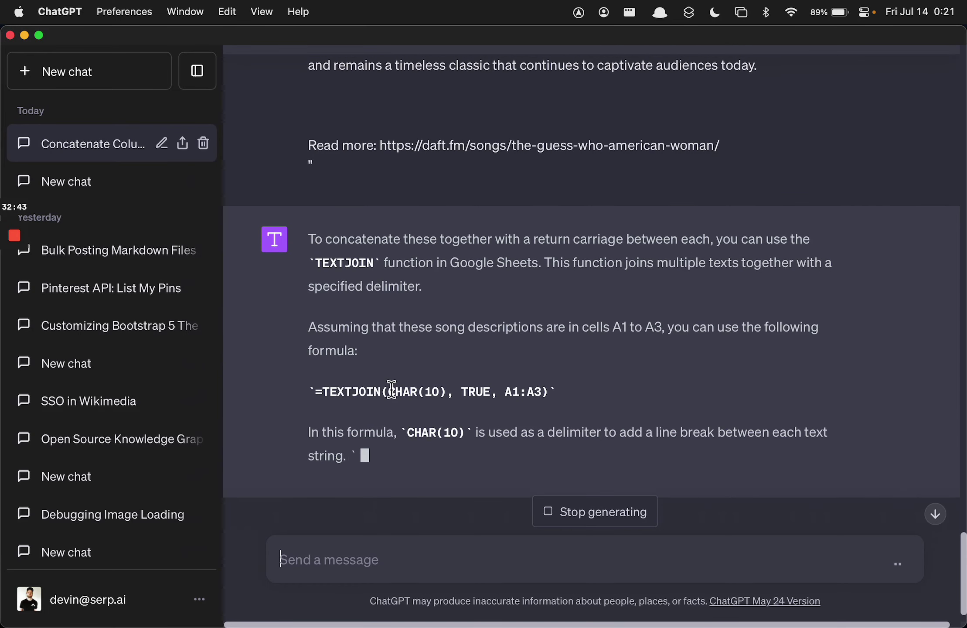
pyautogui.click(442, 385)
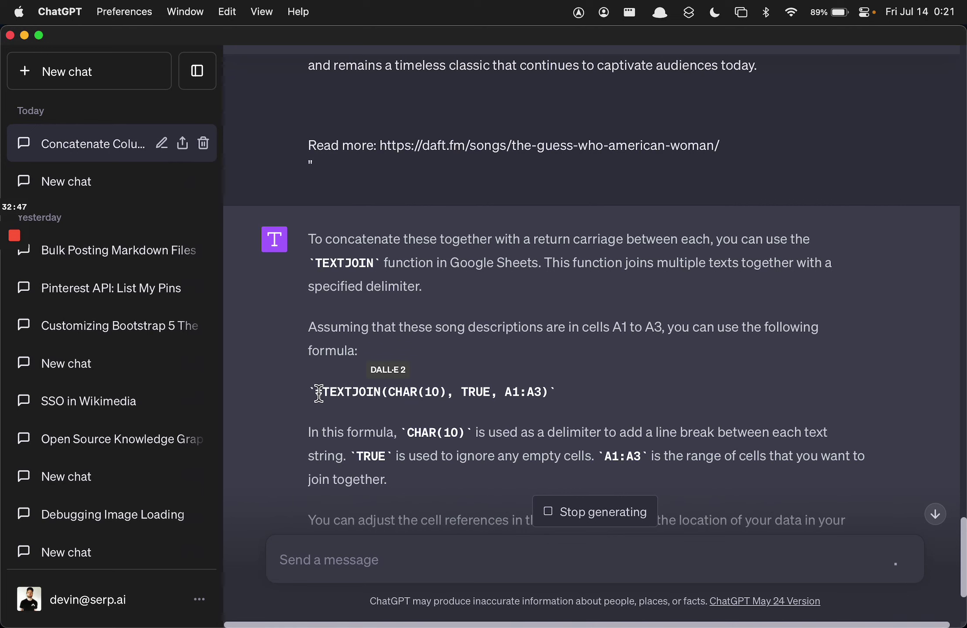
pyautogui.moveTo(318, 392); pyautogui.dragTo(549, 395)
# - Copy the suggested TEXTJOIN formula and review J2 and the column I song blocks
pyautogui.press('cmd+c')
pyautogui.press('cmd+Tab')
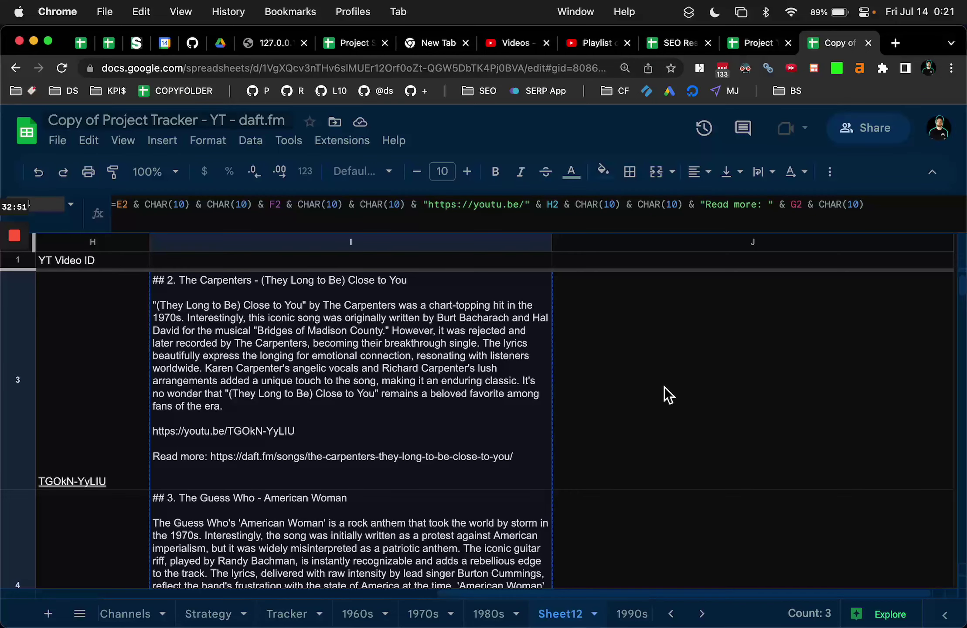
pyautogui.scroll(3, 664, 387)
pyautogui.click(664, 387)
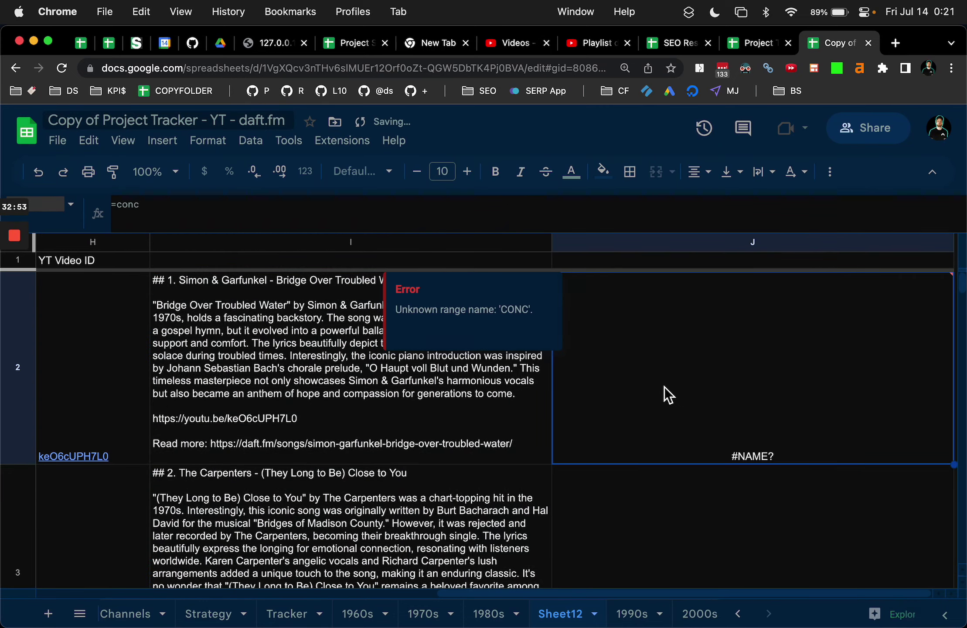
pyautogui.hscroll(-5, 664, 386)
pyautogui.scroll(-5, 664, 391)
pyautogui.click(667, 407)
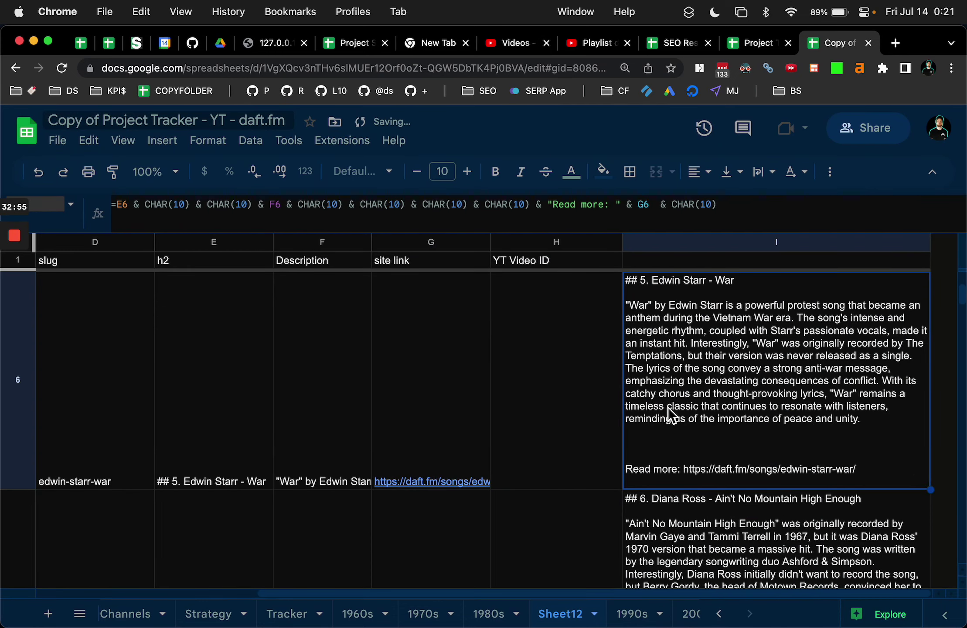
pyautogui.press('cmd+z')
pyautogui.press('cmd+z')
pyautogui.scroll(3, 668, 407)
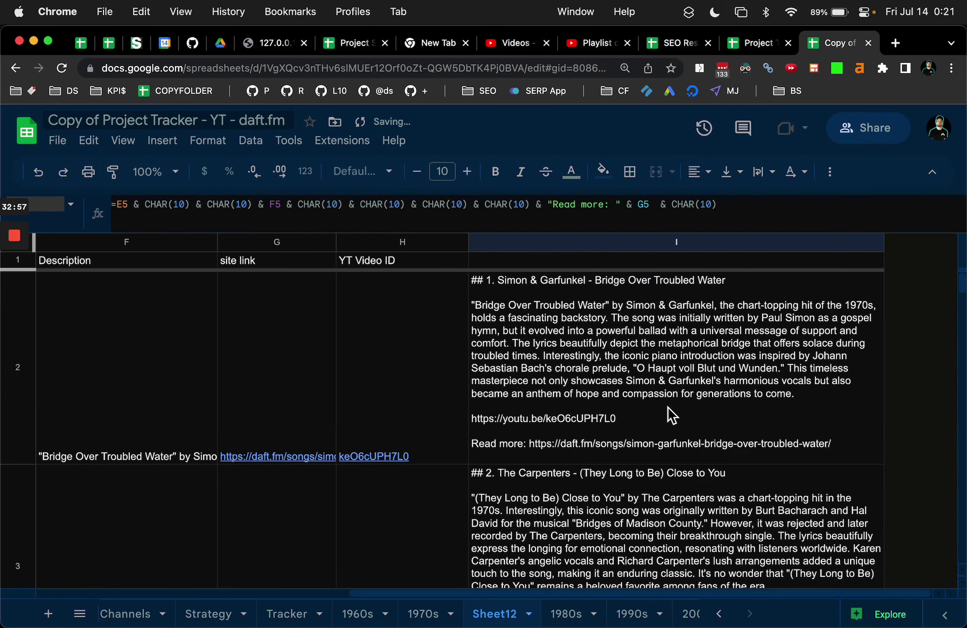
# - Insert a column right of I and start =TEXTJOIN(CHAR(10), TRUE, in J2
pyautogui.rightClick(679, 251)
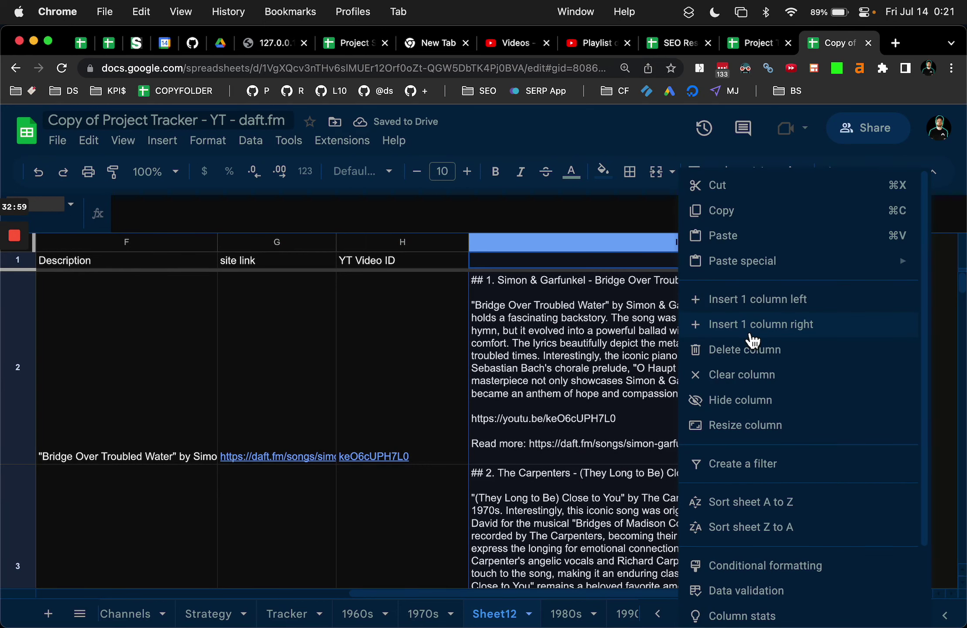
pyautogui.click(746, 324)
pyautogui.click(672, 338)
pyautogui.write('=TEXTJOIN(CHAR(10), TRUE,')
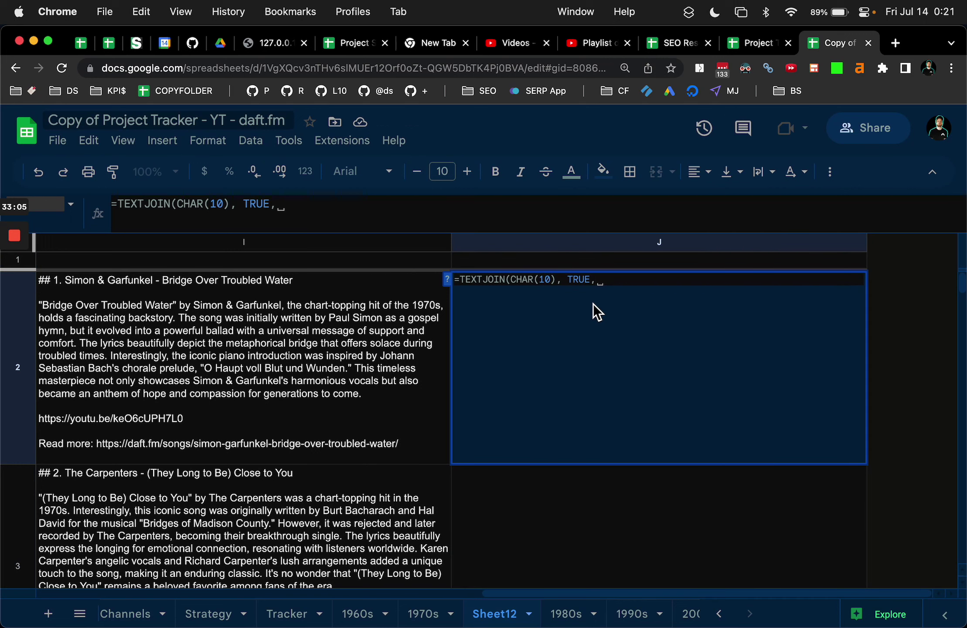
# - Finish J2's TEXTJOIN over the column I song blocks from I2, then revise the range's end row
pyautogui.click(340, 305)
pyautogui.press('super+shift+Down')
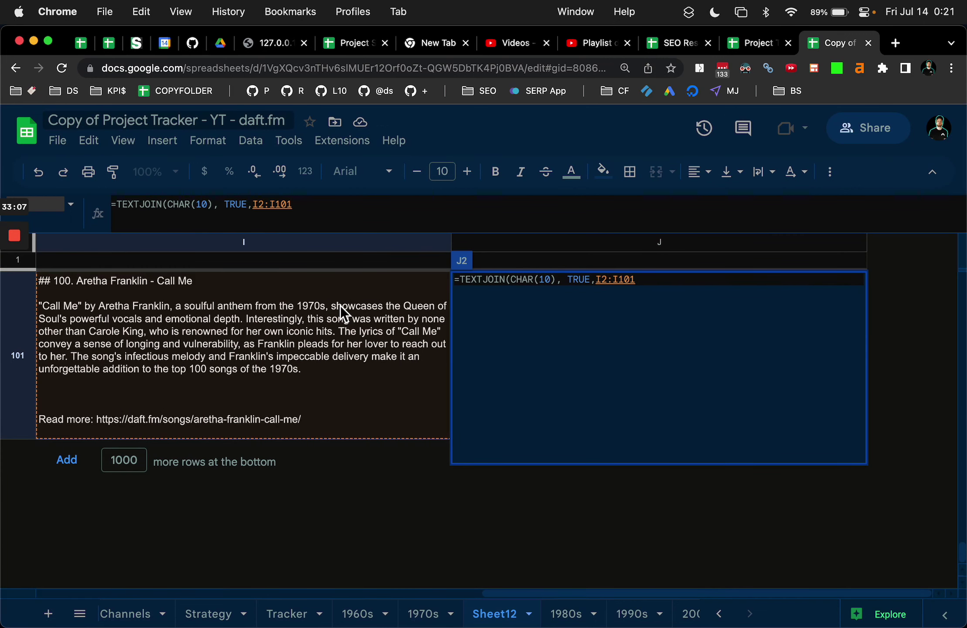
pyautogui.write(')')
pyautogui.press('Return')
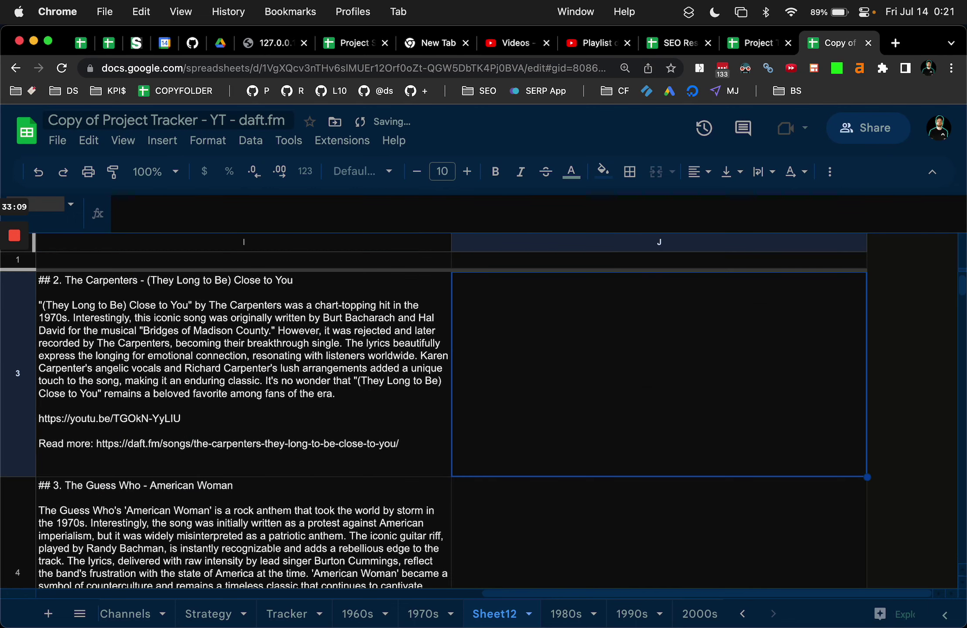
pyautogui.press('Up')
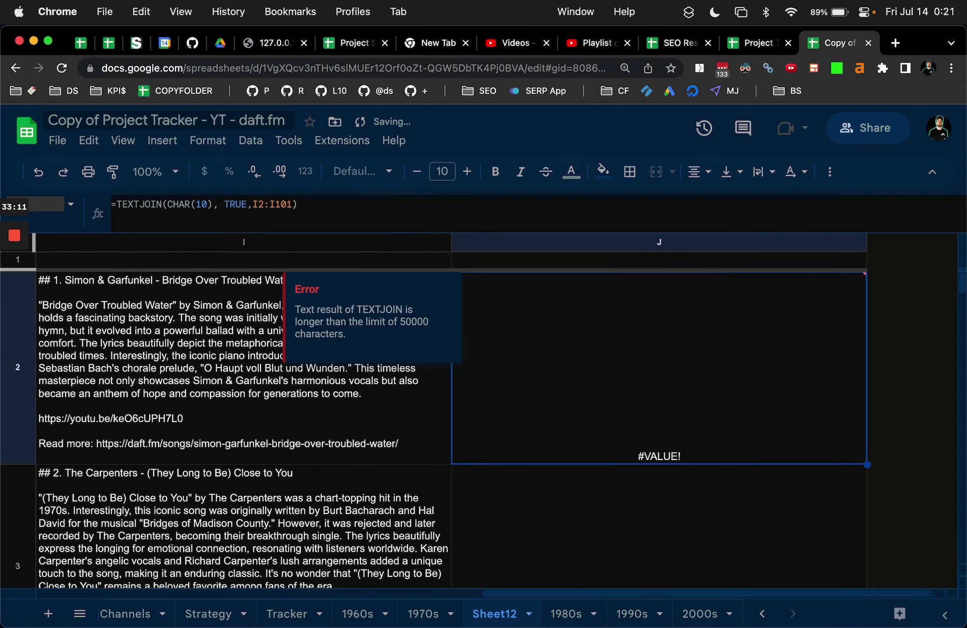
pyautogui.doubleClick(602, 290)
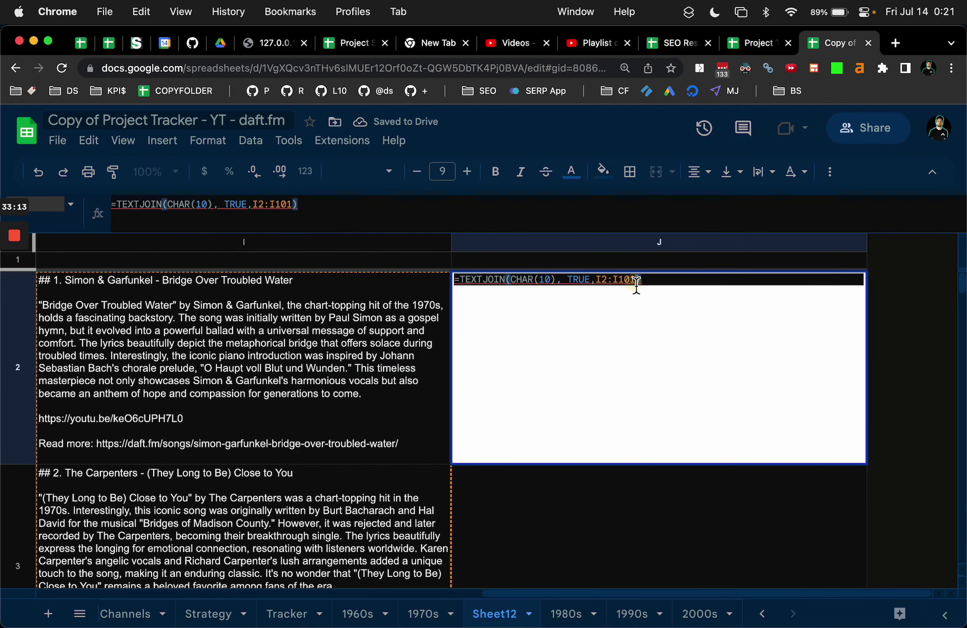
pyautogui.press('BackSpace')
pyautogui.press('BackSpace')
pyautogui.press('BackSpace')
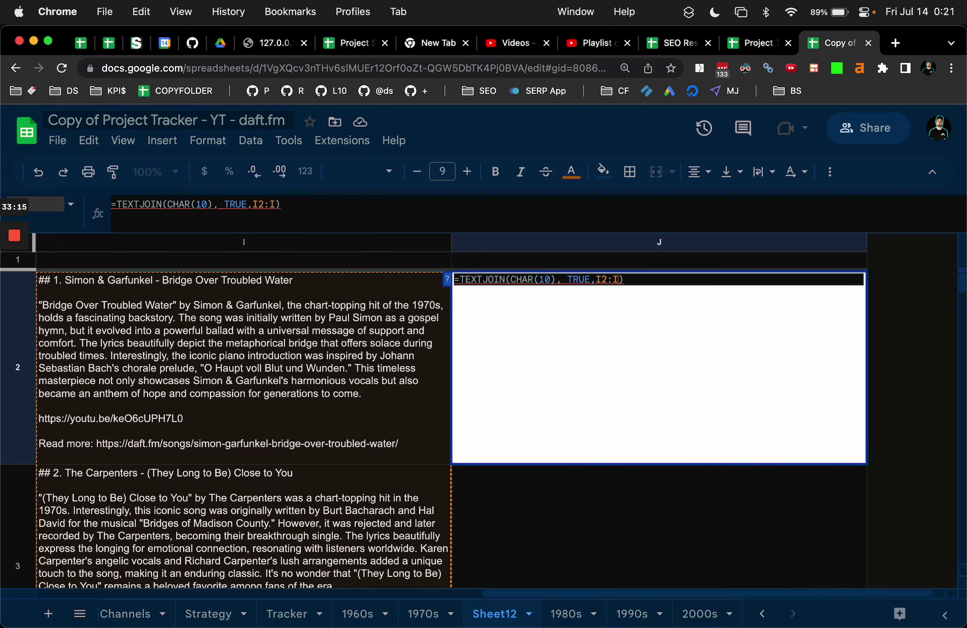
pyautogui.write('25')
pyautogui.press('BackSpace')
pyautogui.press('BackSpace')
pyautogui.write('100')
pyautogui.press('Return')
# - Inspect J2's joined song blocks, then cut its TEXTJOIN formula out of the cell
pyautogui.click(652, 311)
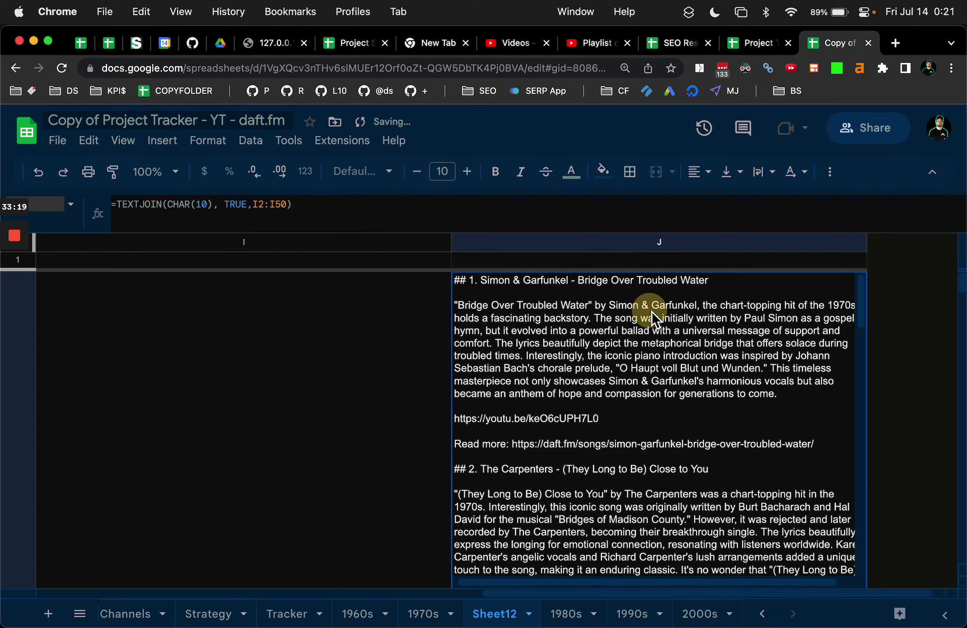
pyautogui.doubleClick(651, 318)
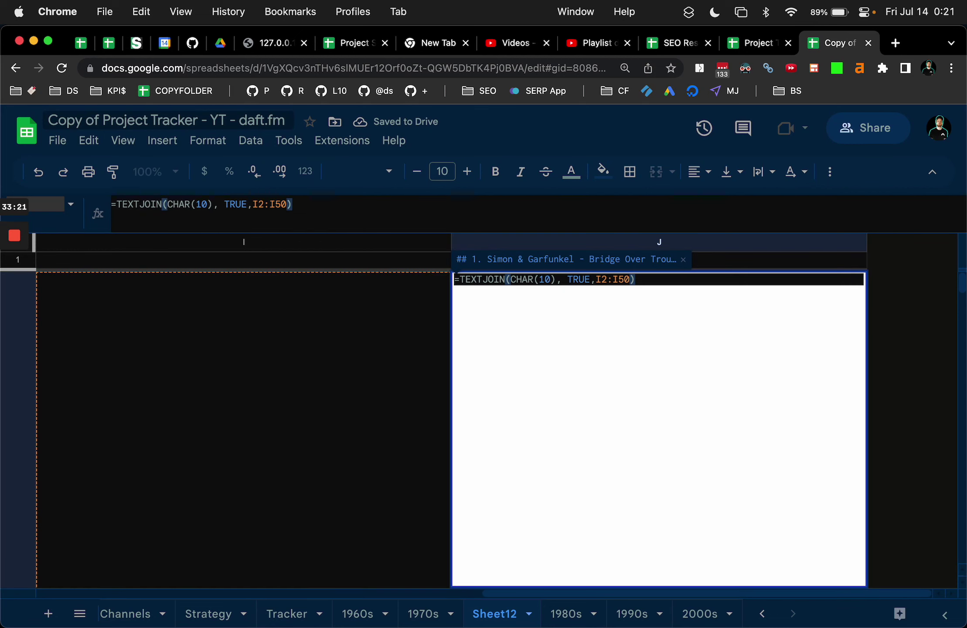
pyautogui.press('Escape')
pyautogui.click(635, 353)
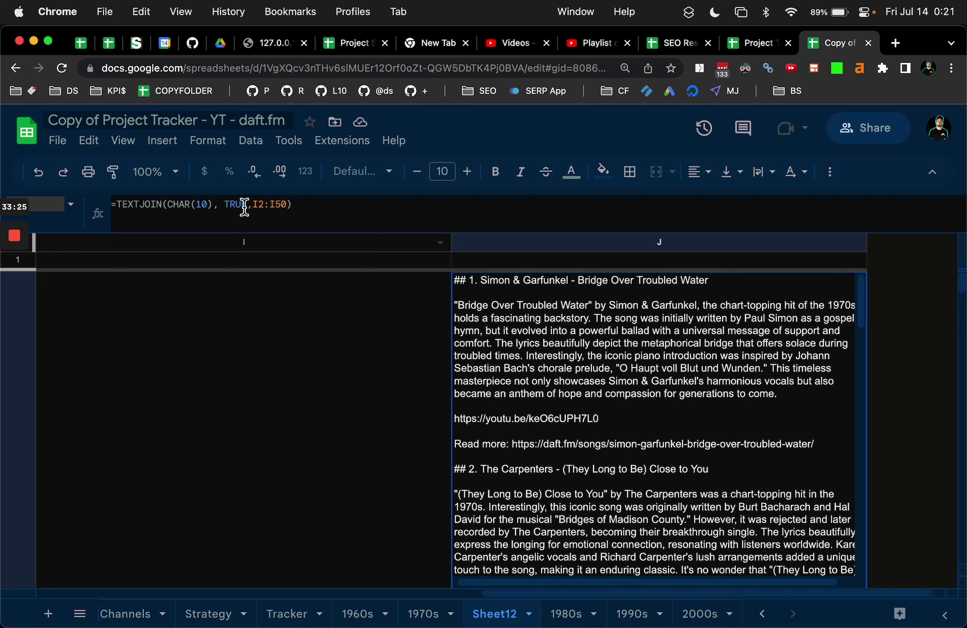
pyautogui.press('super+x')
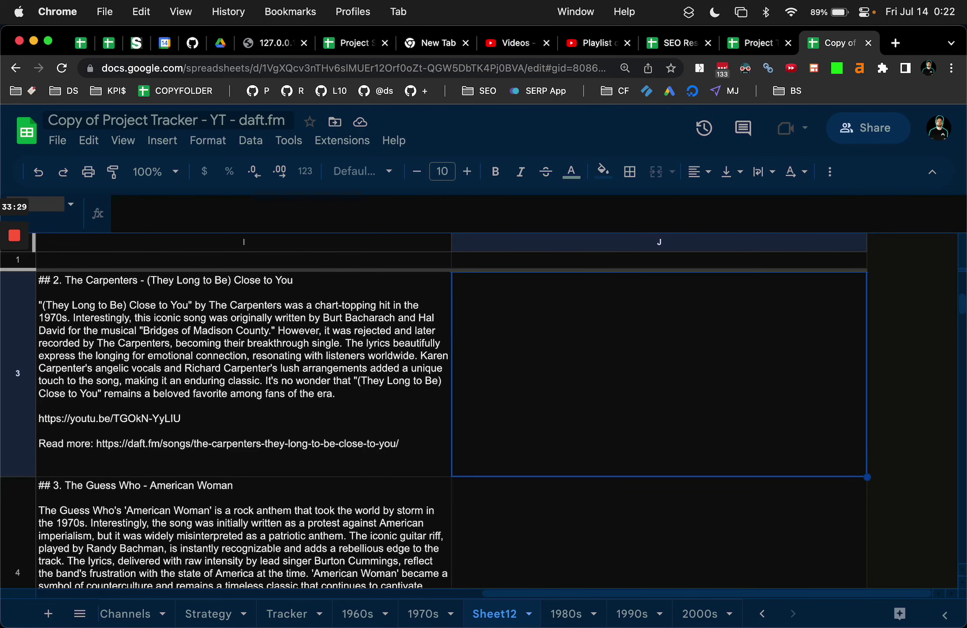
# - Paste the cut TEXTJOIN formula into J3, discarding a stray text paste first
pyautogui.press('Return')
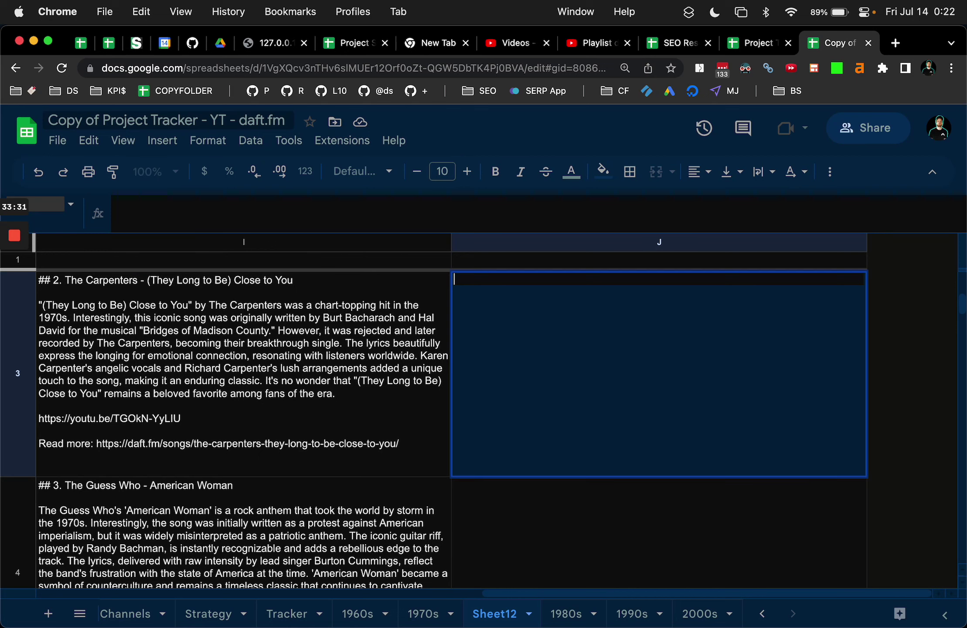
pyautogui.press('super+v')
pyautogui.press('super+z')
pyautogui.press('Escape')
pyautogui.press('super+v')
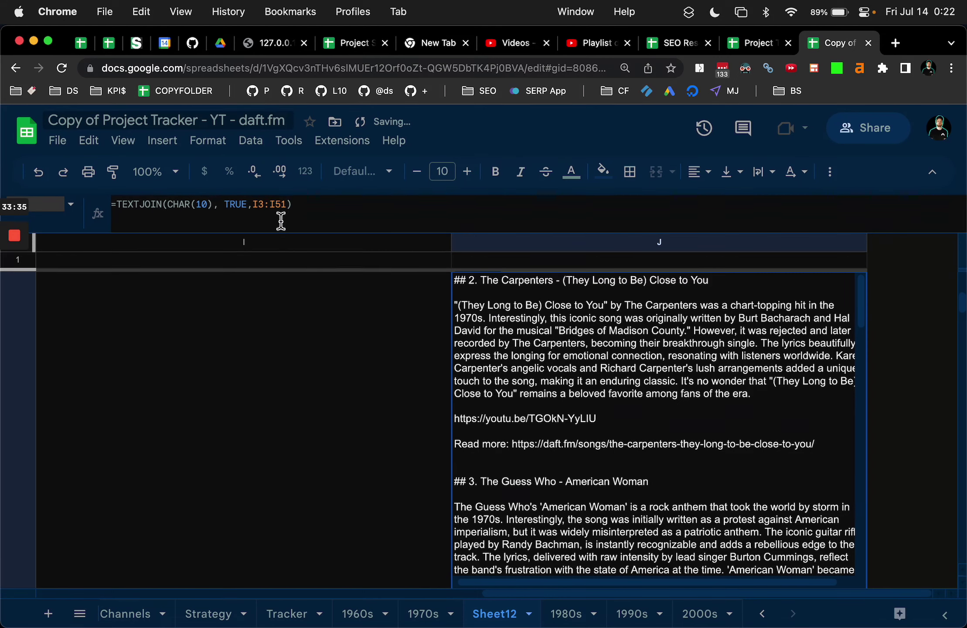
# - Make J3's range start at I51, review the joined result, and undo the extra change
pyautogui.click(263, 205)
pyautogui.press('BackSpace')
pyautogui.write('51')
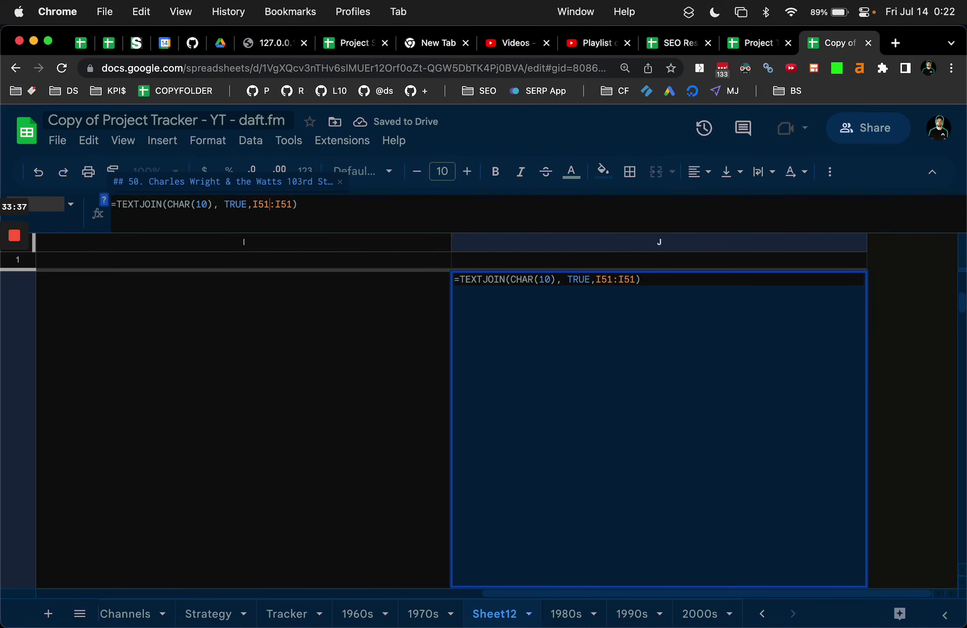
pyautogui.press('Return')
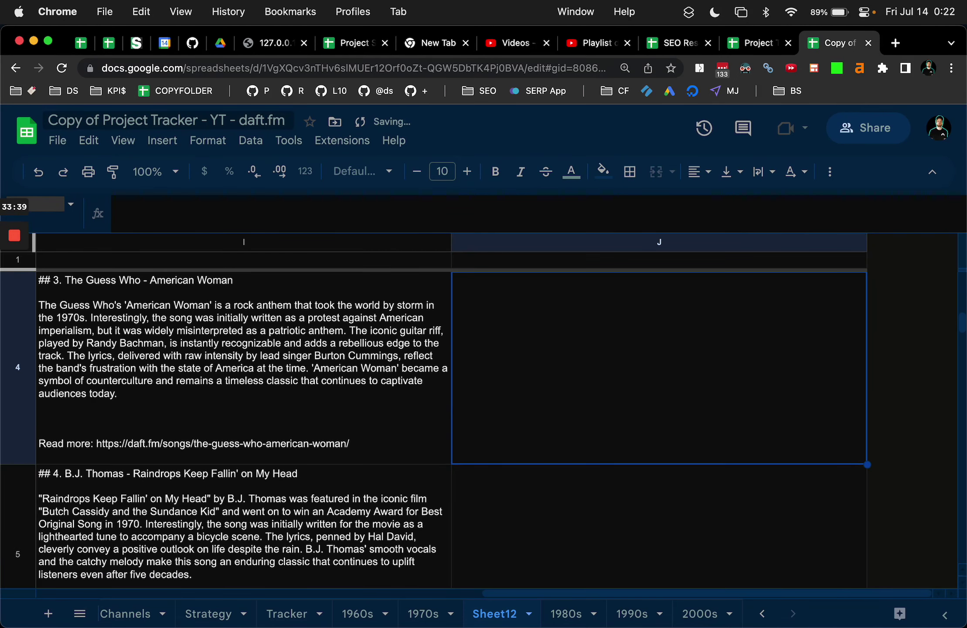
pyautogui.click(520, 337)
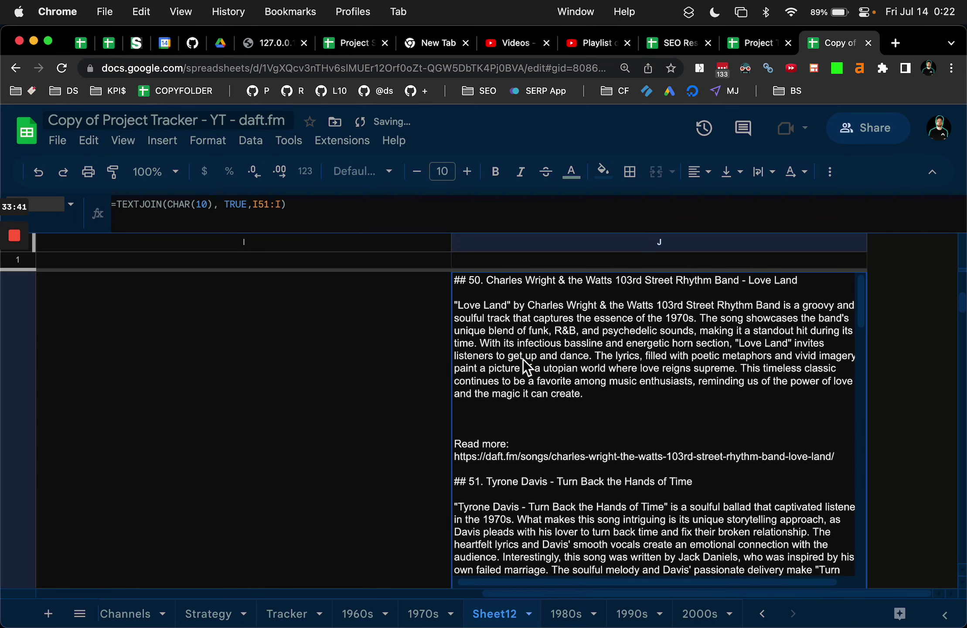
pyautogui.scroll(-4, 523, 359)
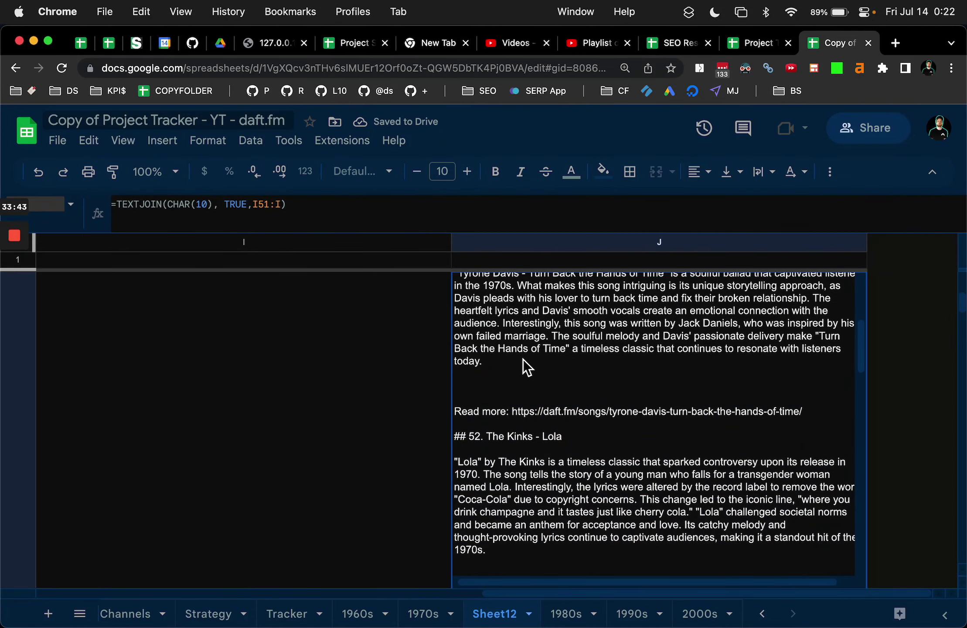
pyautogui.scroll(5, 523, 359)
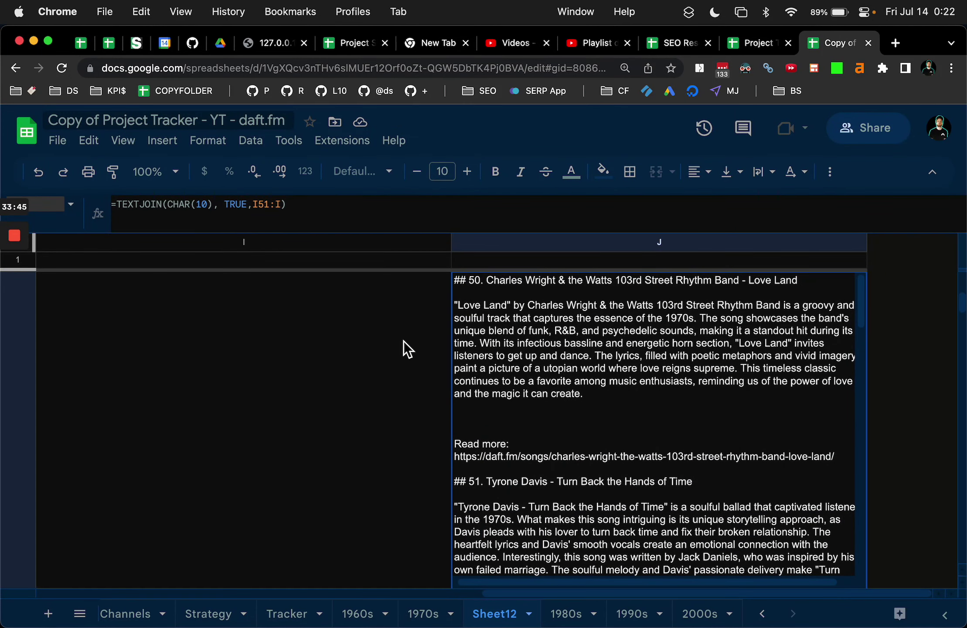
pyautogui.press('super+z')
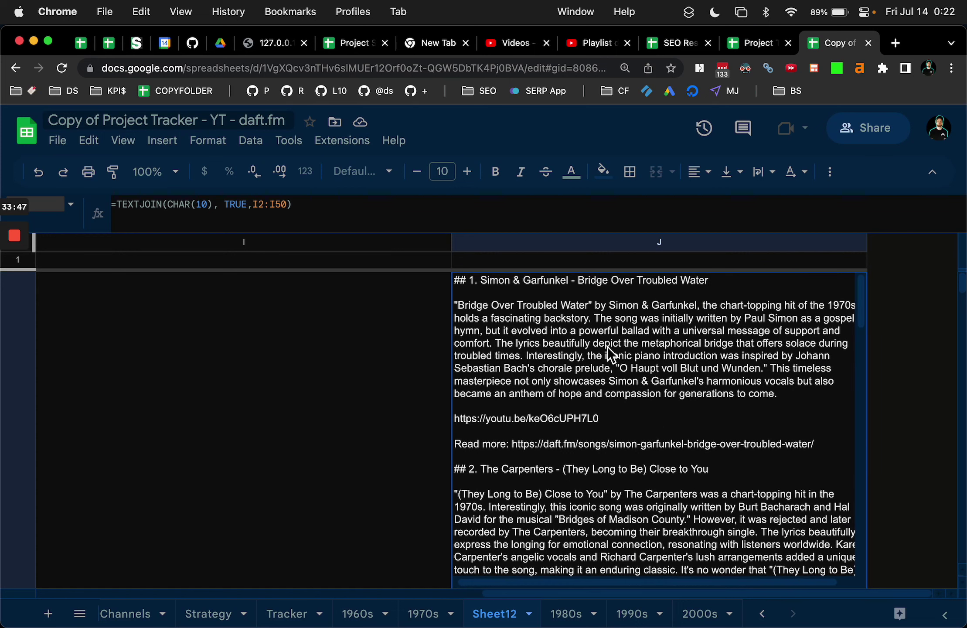
# - Resize rows 2 to 101 to a compact row height
pyautogui.click(30, 494)
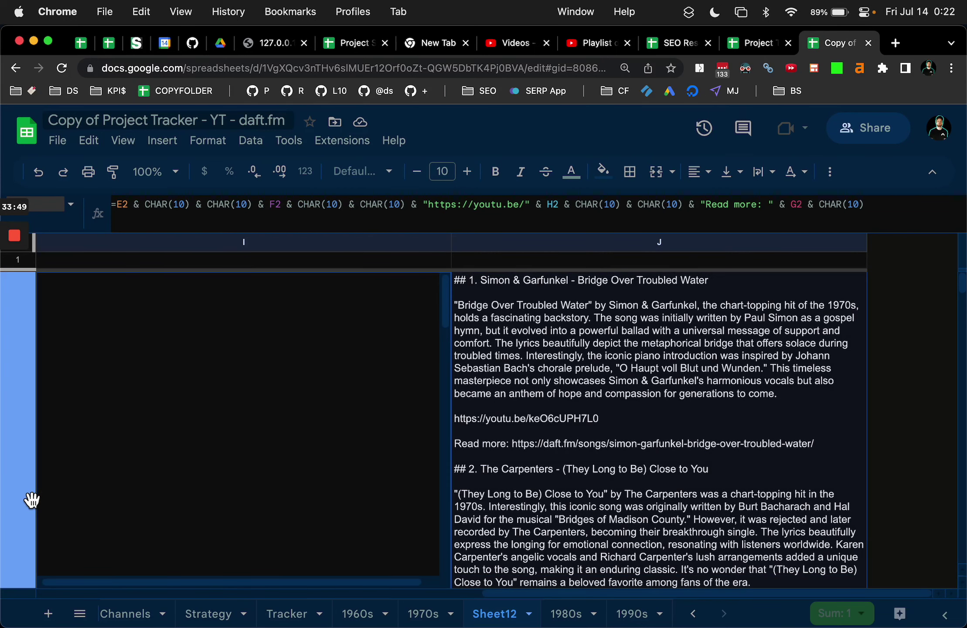
pyautogui.press('super+shift+Down')
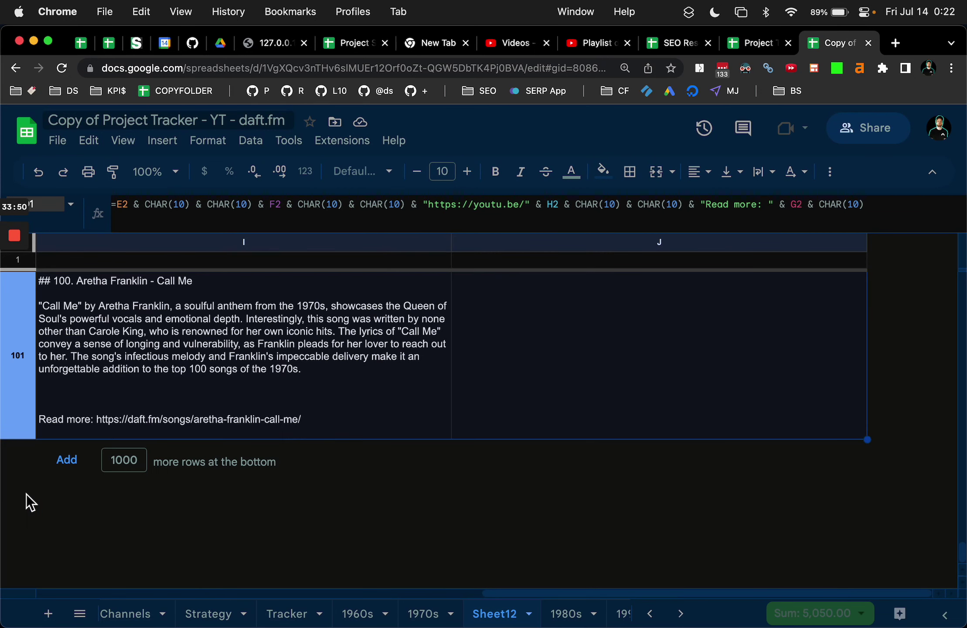
pyautogui.rightClick(21, 421)
pyautogui.click(145, 468)
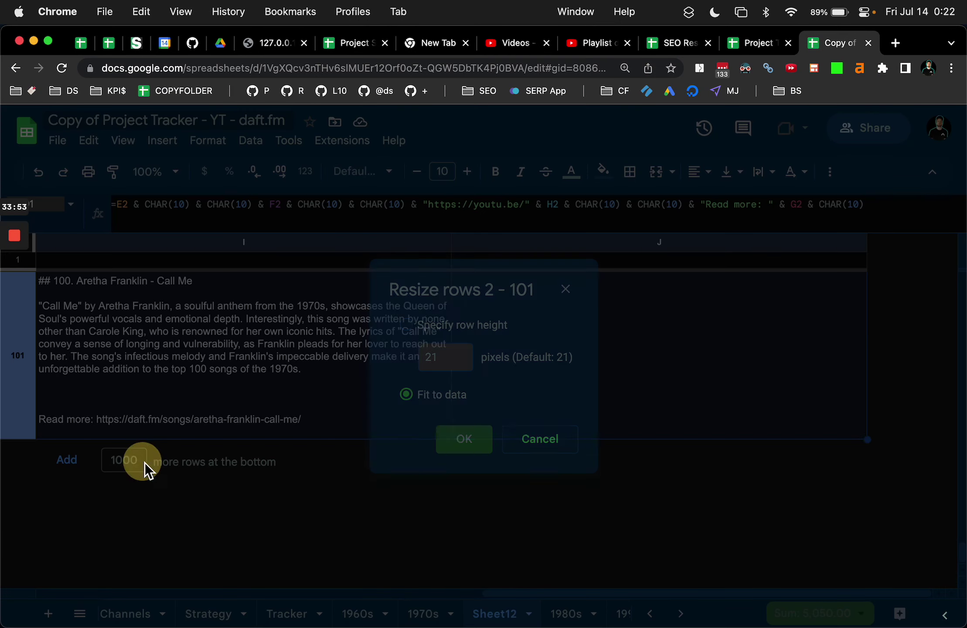
pyautogui.click(464, 434)
pyautogui.click(765, 389)
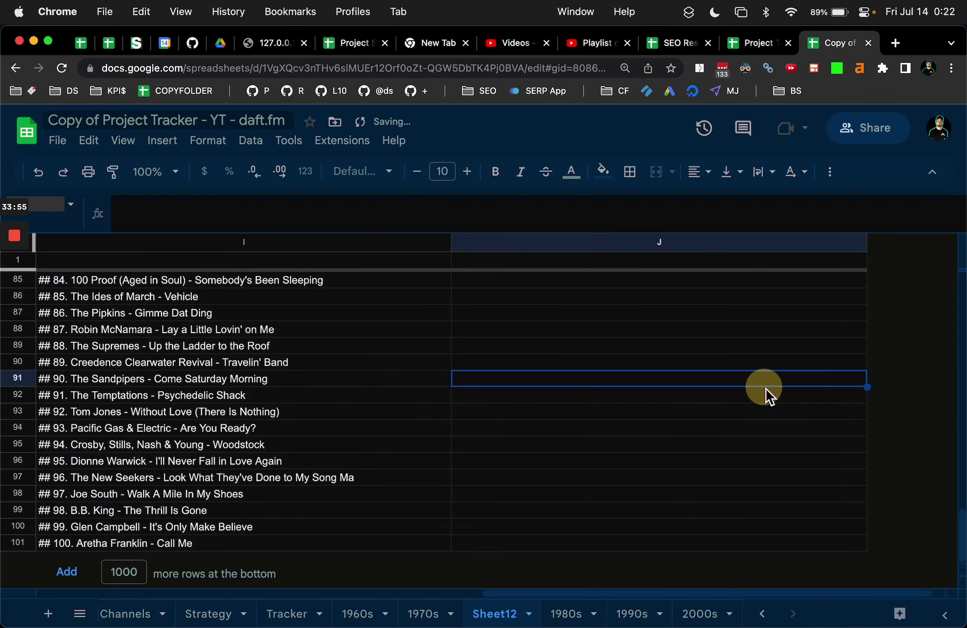
pyautogui.press('super+Up')
pyautogui.press('super+Up')
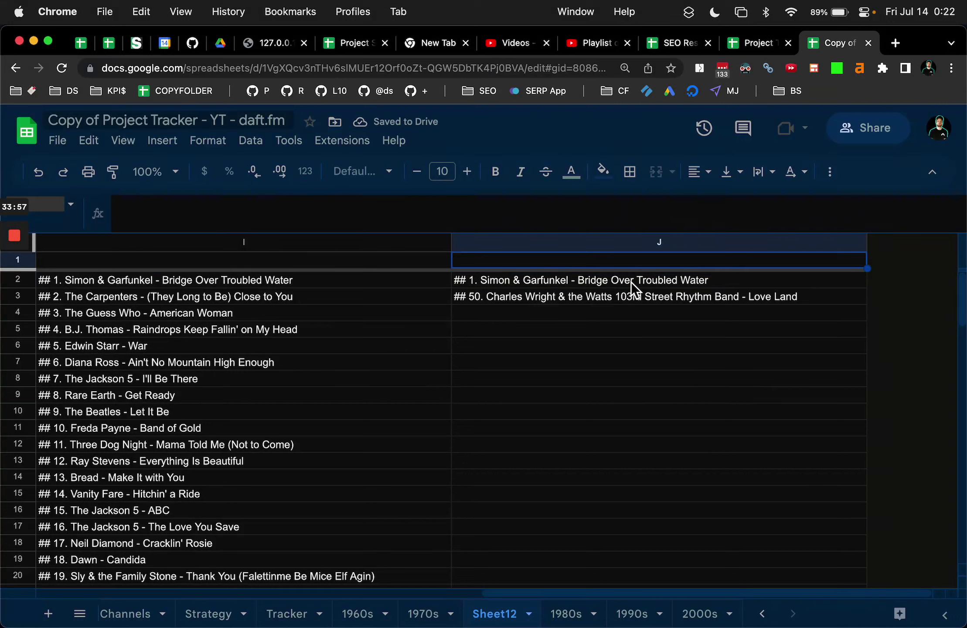
# - Convert J2:J3 from TEXTJOIN formulas to plain text values with Paste special > Values only
pyautogui.moveTo(631, 282); pyautogui.dragTo(632, 296)
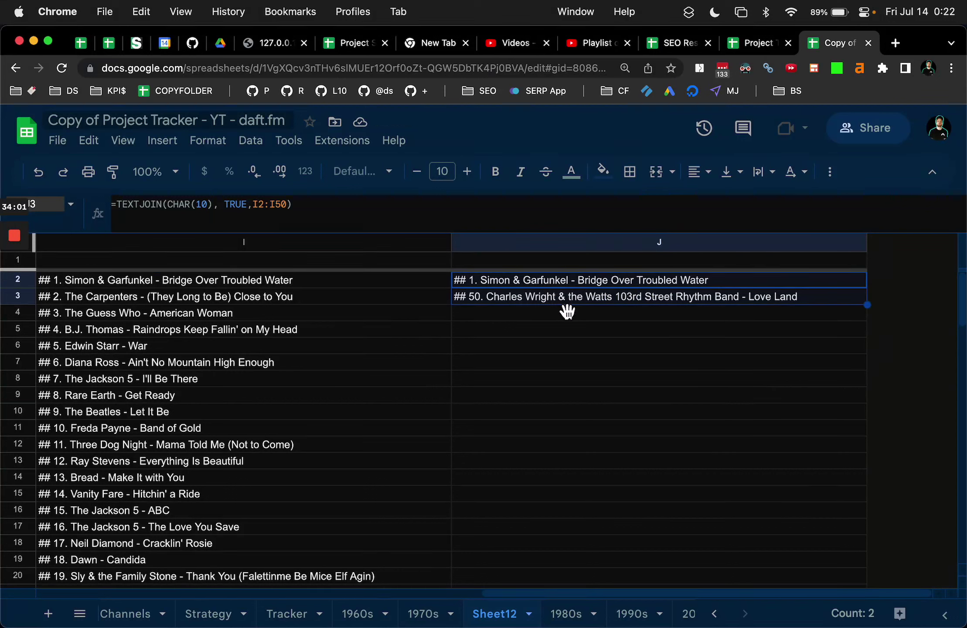
pyautogui.rightClick(570, 282)
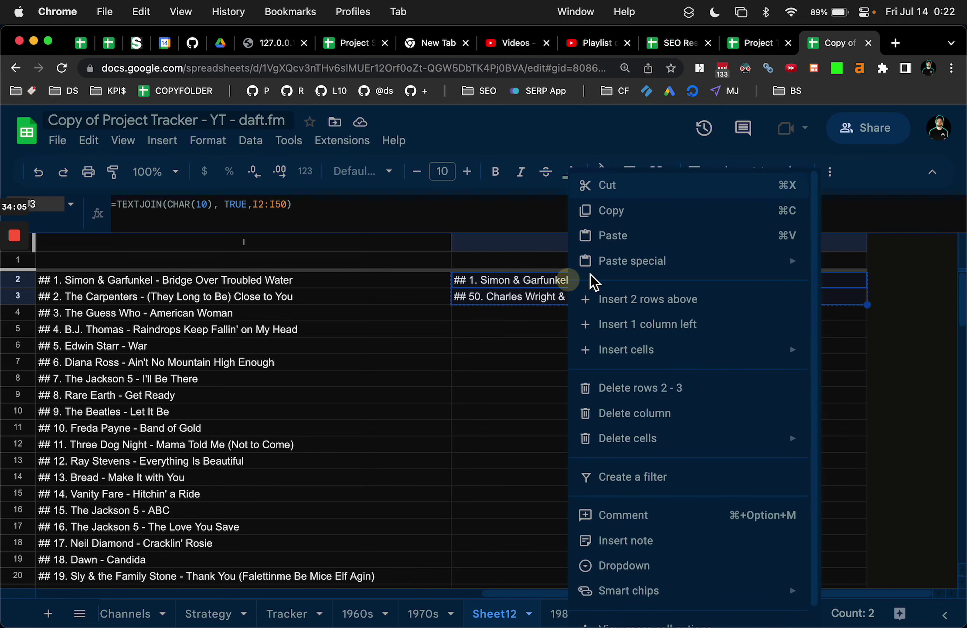
pyautogui.moveTo(631, 273)
pyautogui.click(501, 268)
pyautogui.click(568, 373)
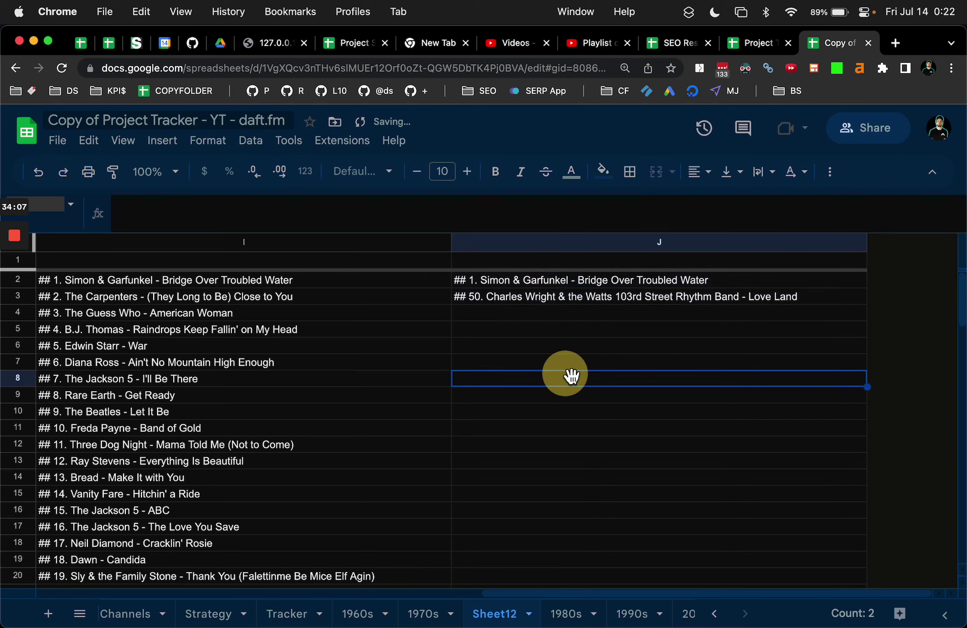
pyautogui.click(568, 281)
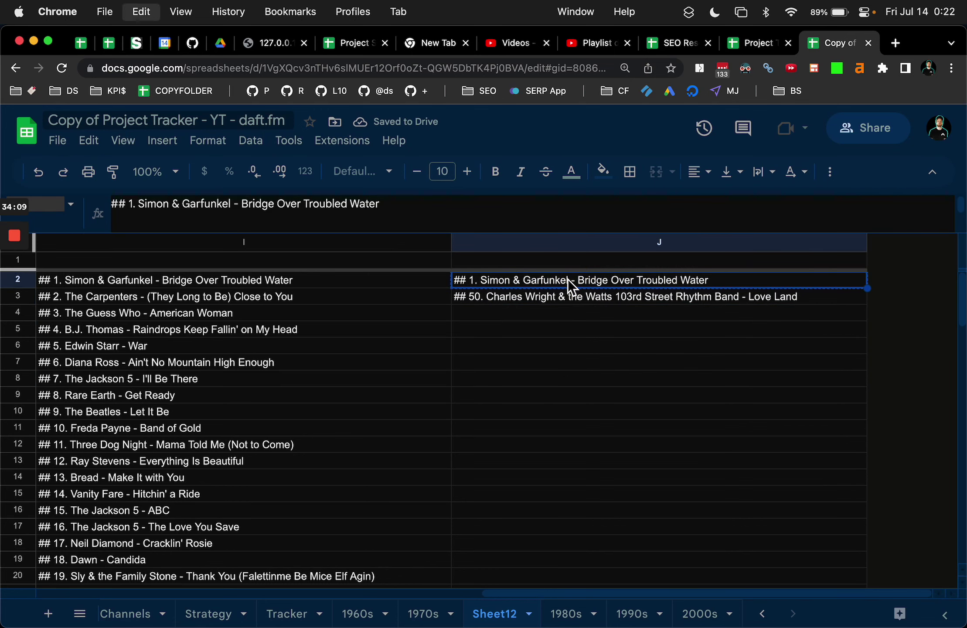
# - Try pasting J2's joined text into Untitled-2, then discard the badly quoted result
pyautogui.press('super+Tab')
pyautogui.press('super+a')
pyautogui.press('BackSpace')
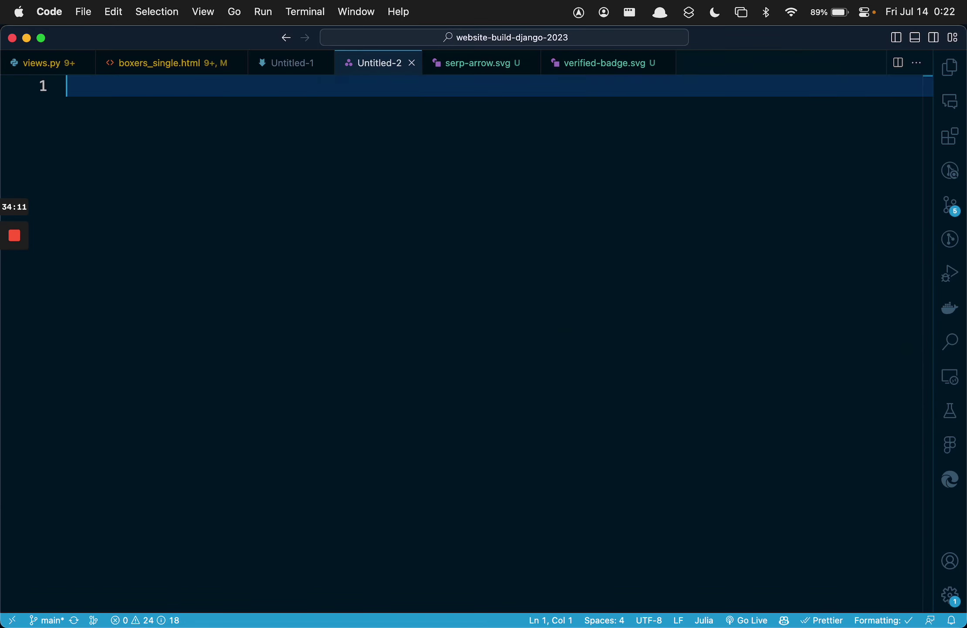
pyautogui.press('super+v')
pyautogui.scroll(-3, 377, 345)
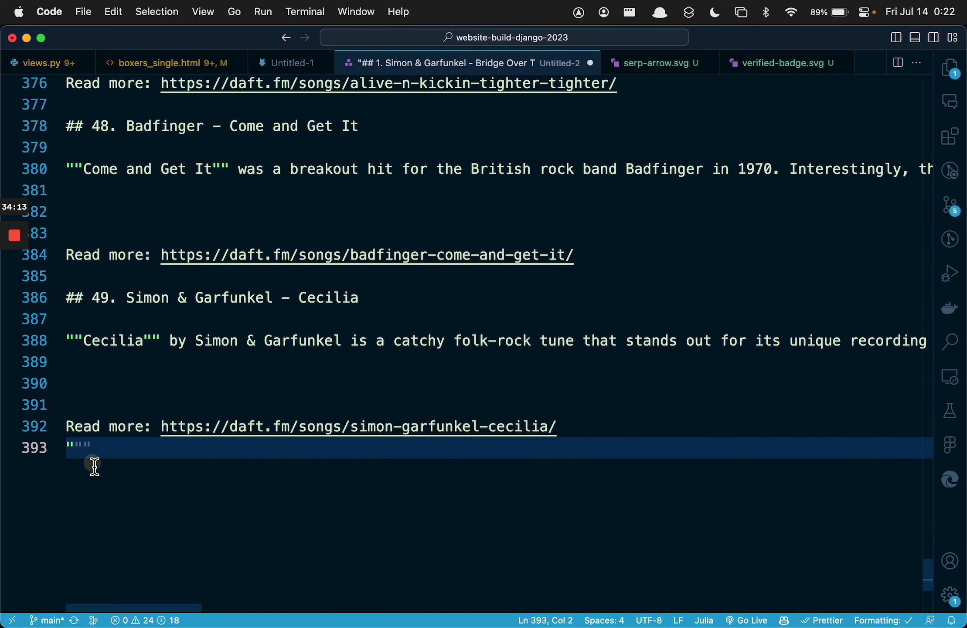
pyautogui.press('super+a')
pyautogui.press('super+c')
pyautogui.press('super+Tab')
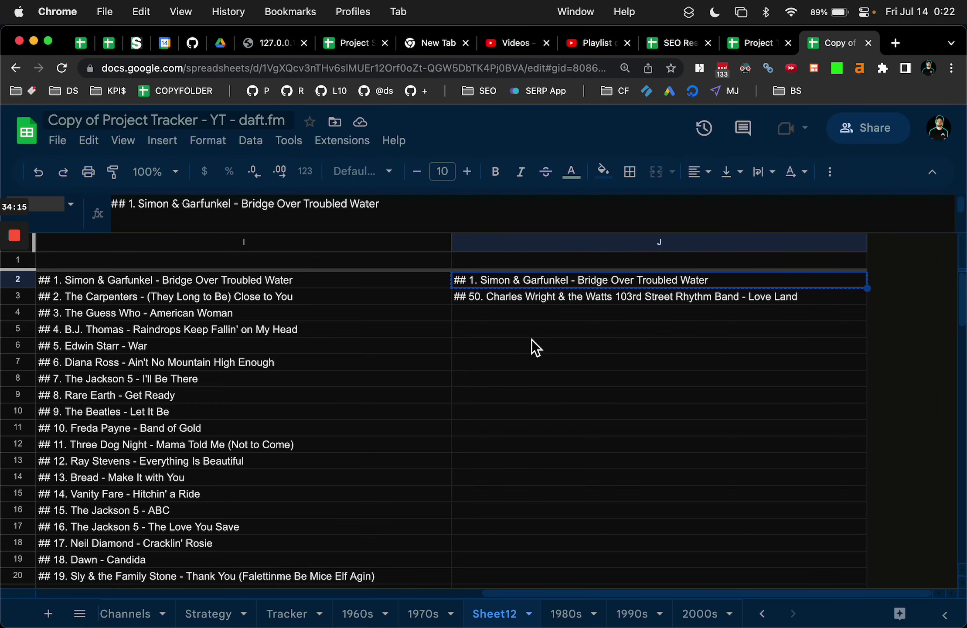
# - Copy J2's text from its cell editor into Untitled-2 and turn on word wrap
pyautogui.press('Return')
pyautogui.press('super+a')
pyautogui.press('super+v')
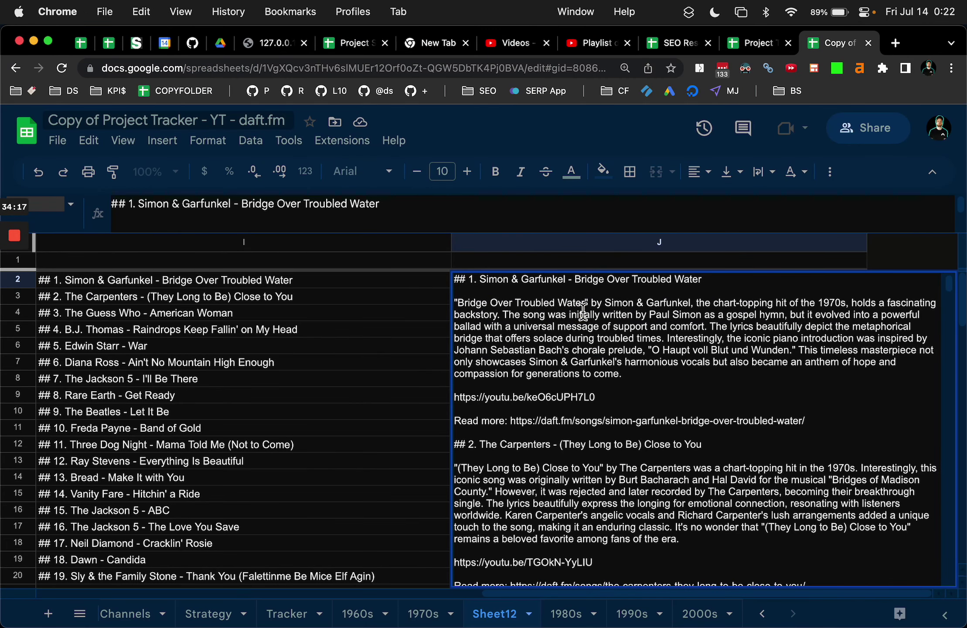
pyautogui.press('super+a')
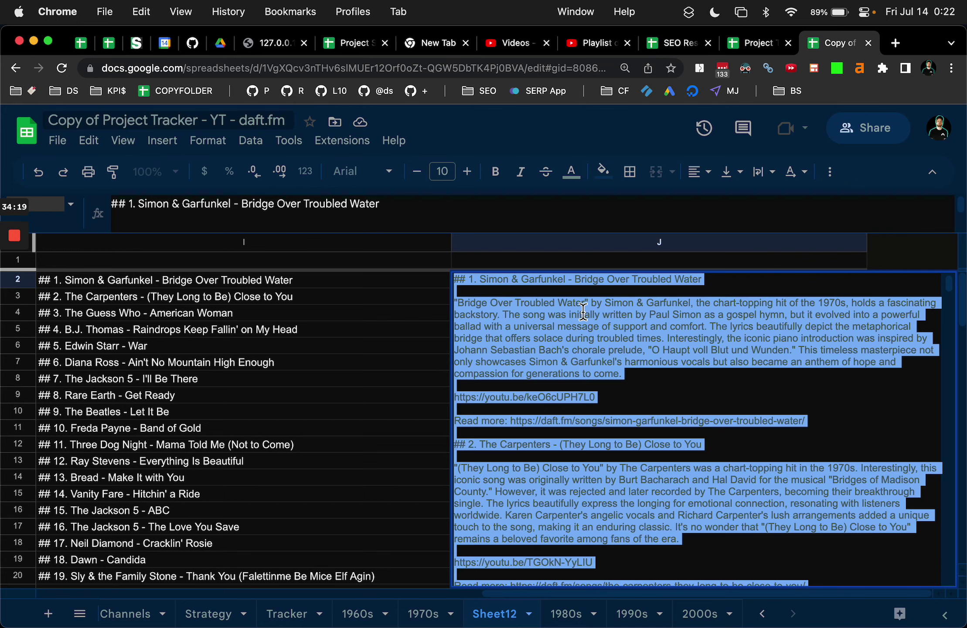
pyautogui.press('super+c')
pyautogui.press('super+Tab')
pyautogui.press('super+v')
pyautogui.scroll(-2, 499, 339)
pyautogui.hotkey('alt', 'z')
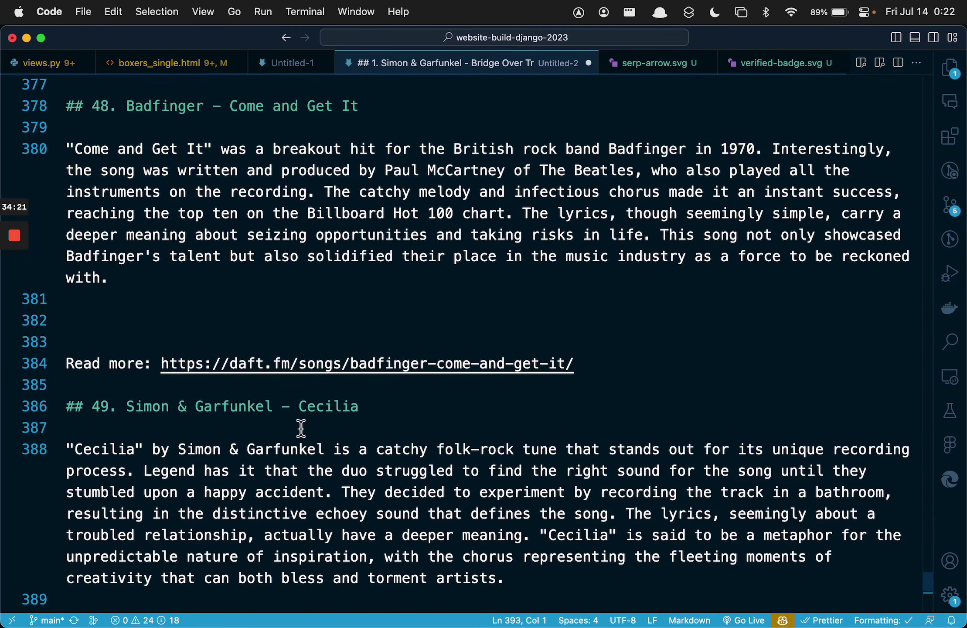
pyautogui.scroll(-5, 301, 427)
pyautogui.scroll(2, 296, 434)
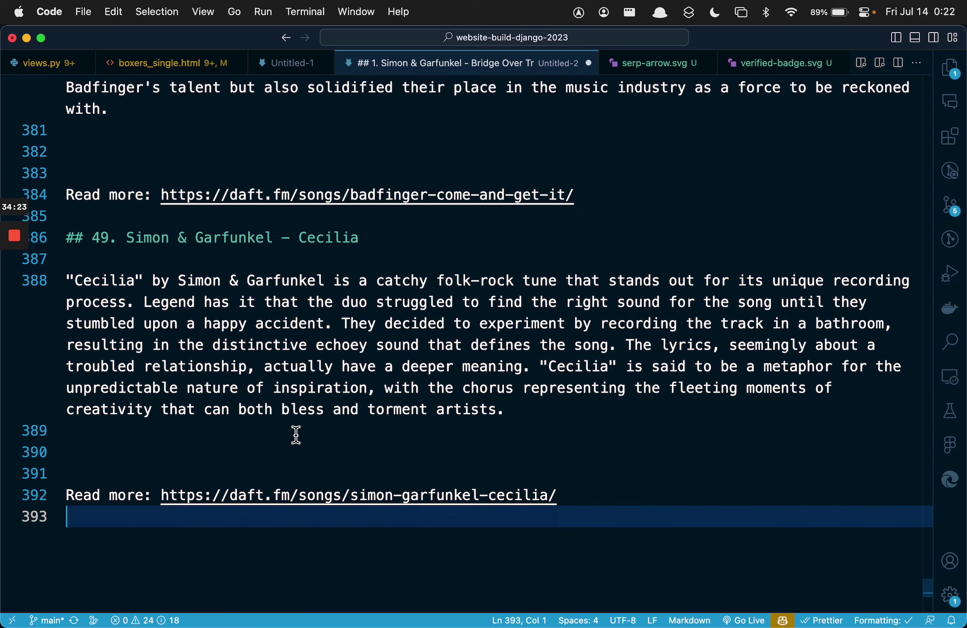
# - Close J2's cell editor back in Google Sheets without changes
pyautogui.press('super+Tab')
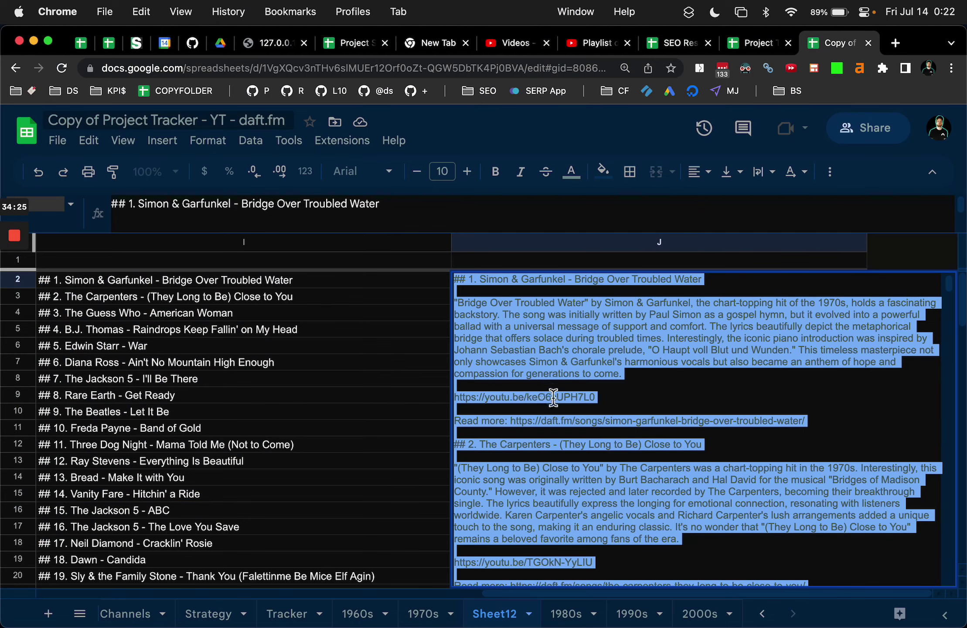
pyautogui.press('Escape')
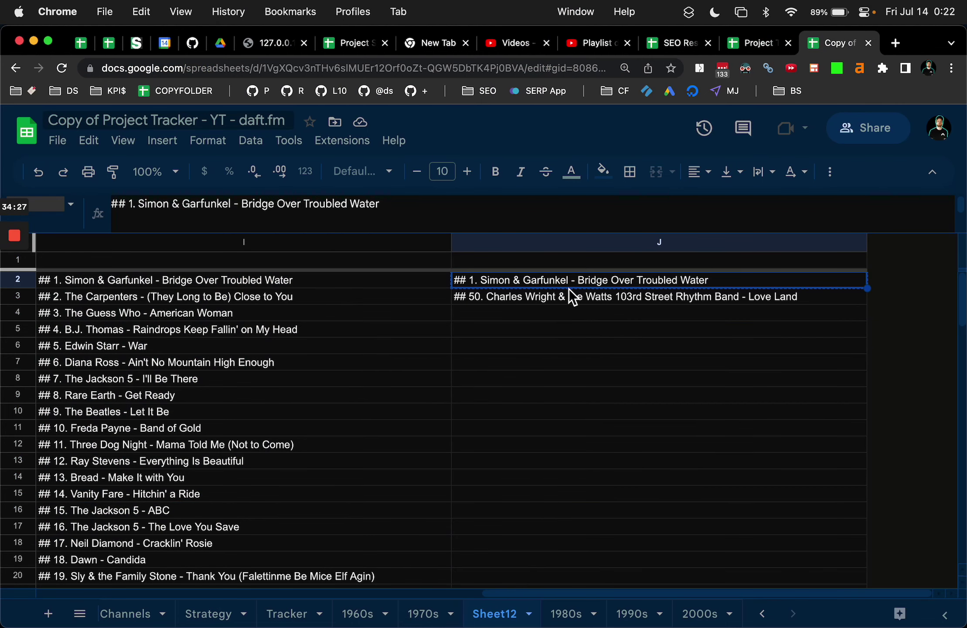
pyautogui.press('Return')
pyautogui.press('super+a')
pyautogui.press('Escape')
# - Append J3's write-ups for songs 50 onward to the end of Untitled-2
pyautogui.click(497, 299)
pyautogui.press('Return')
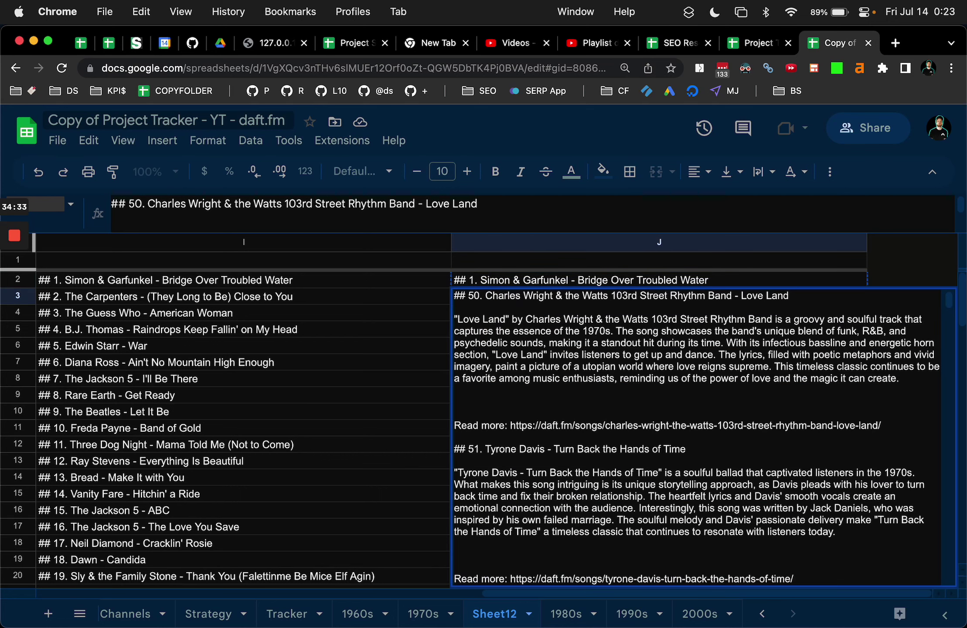
pyautogui.press('super+a')
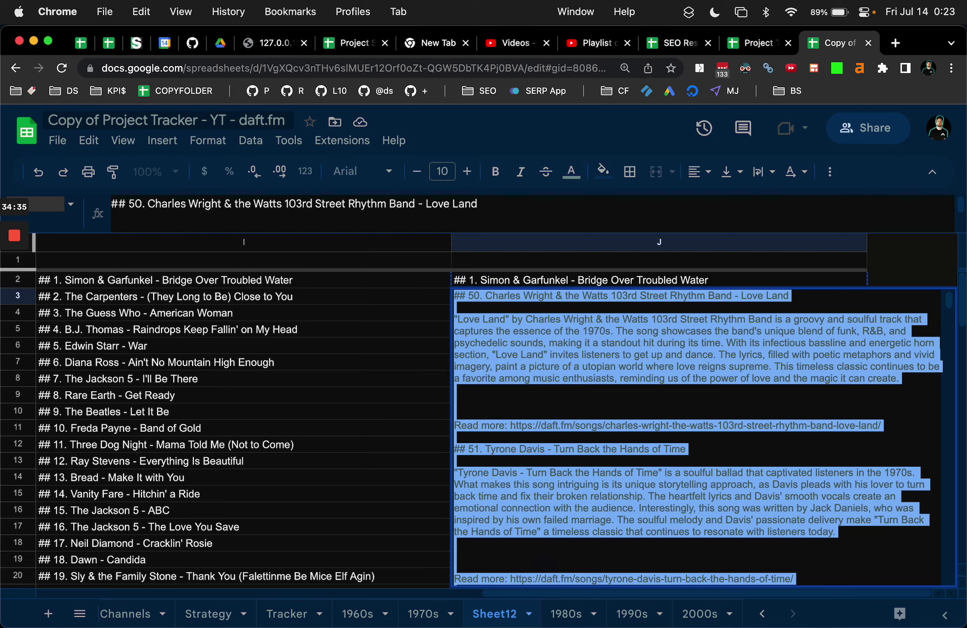
pyautogui.press('super+Tab')
pyautogui.press('super+v')
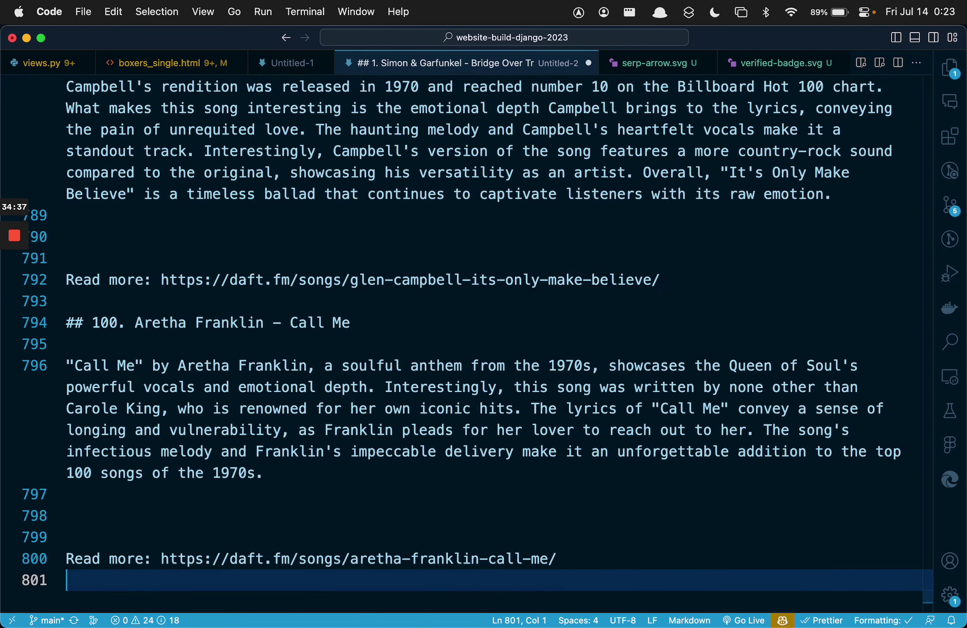
# - Inspect the blank lines 117–118 after ABC's description in the merged markdown
pyautogui.scroll(15, 500, 537)
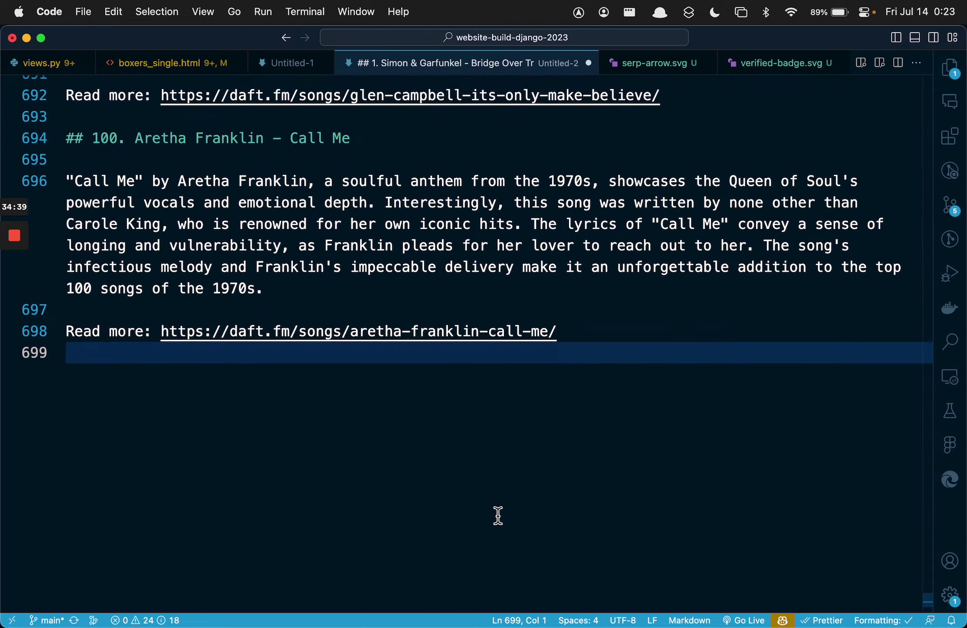
pyautogui.scroll(10, 497, 514)
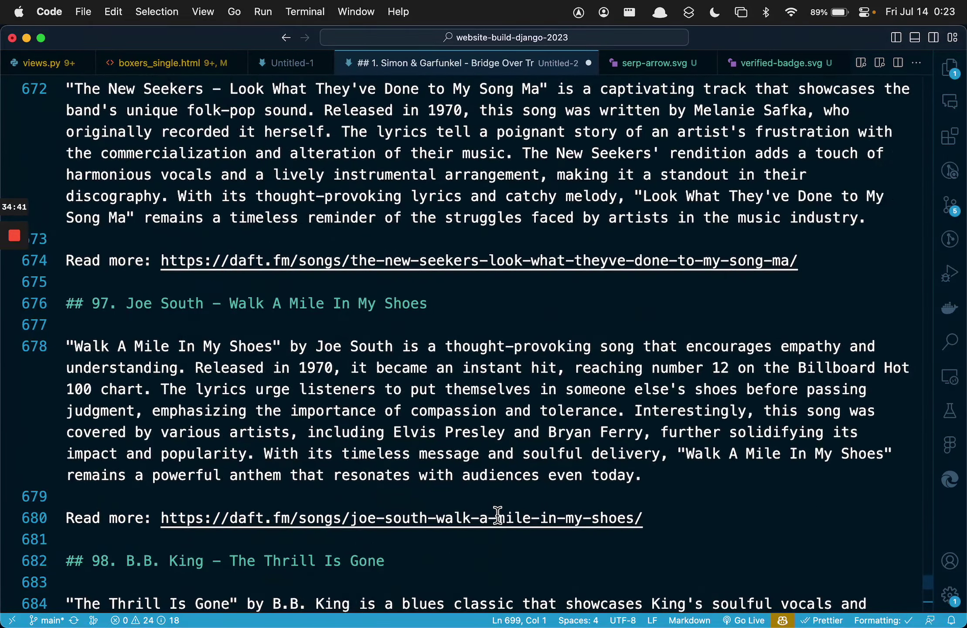
pyautogui.scroll(20, 498, 516)
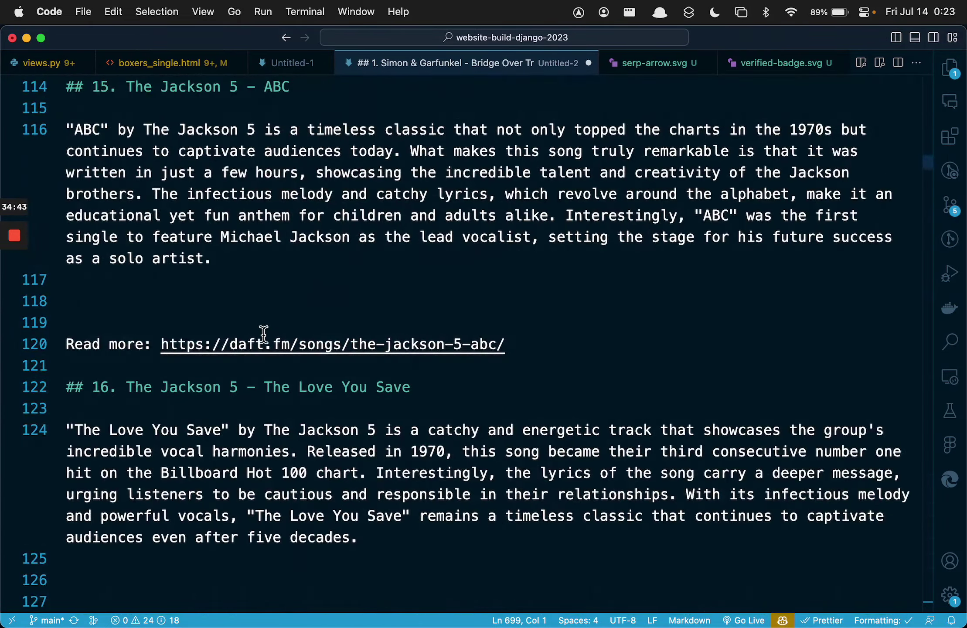
pyautogui.click(242, 275)
pyautogui.press('Down')
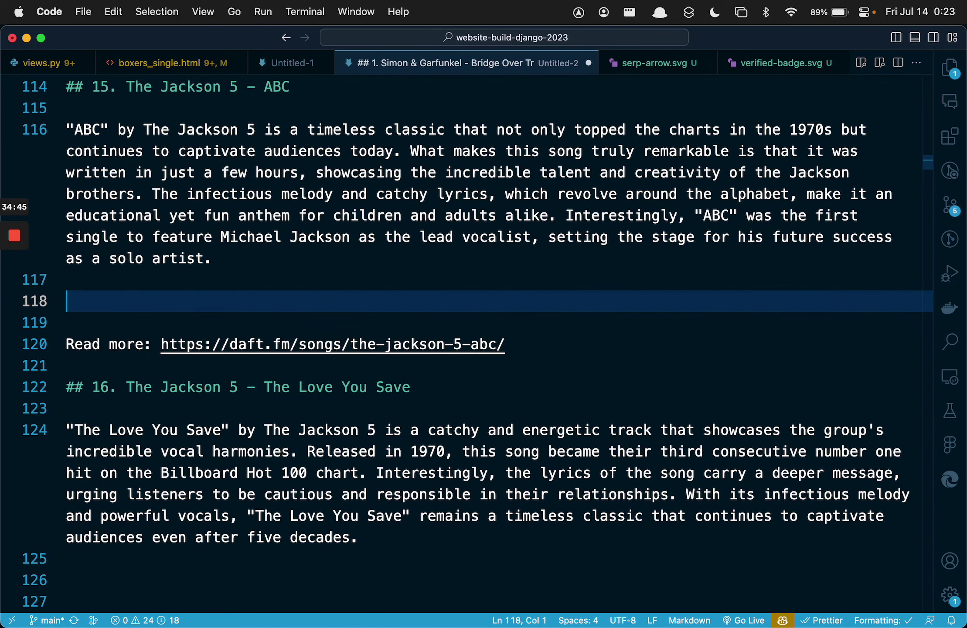
pyautogui.press('Down')
pyautogui.press('Up')
pyautogui.press('Up')
pyautogui.hotkey('shift', 'Down')
pyautogui.hotkey('shift', 'Down')
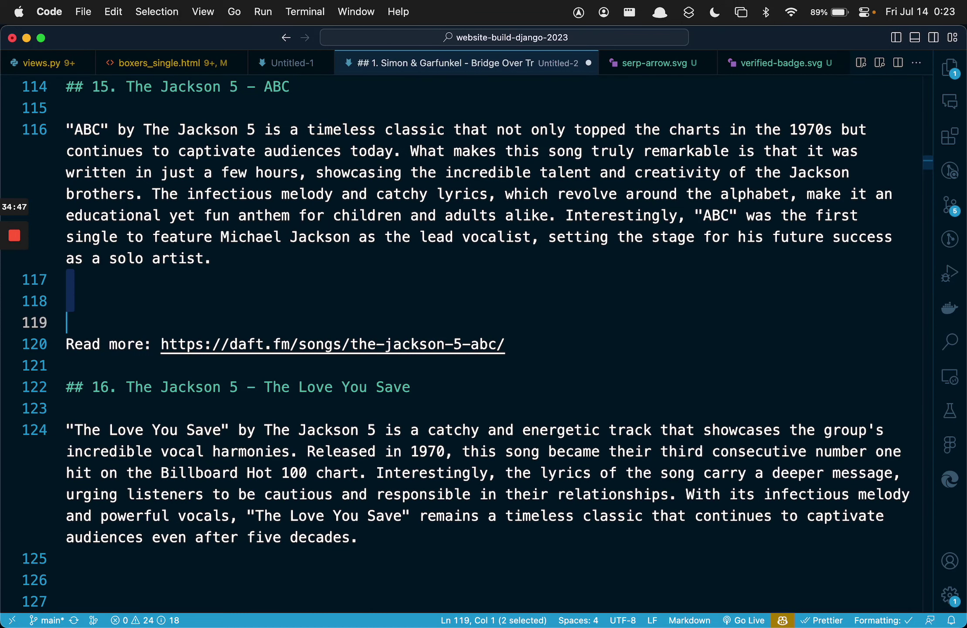
pyautogui.hotkey('shift', 'Up')
pyautogui.hotkey('shift', 'Up')
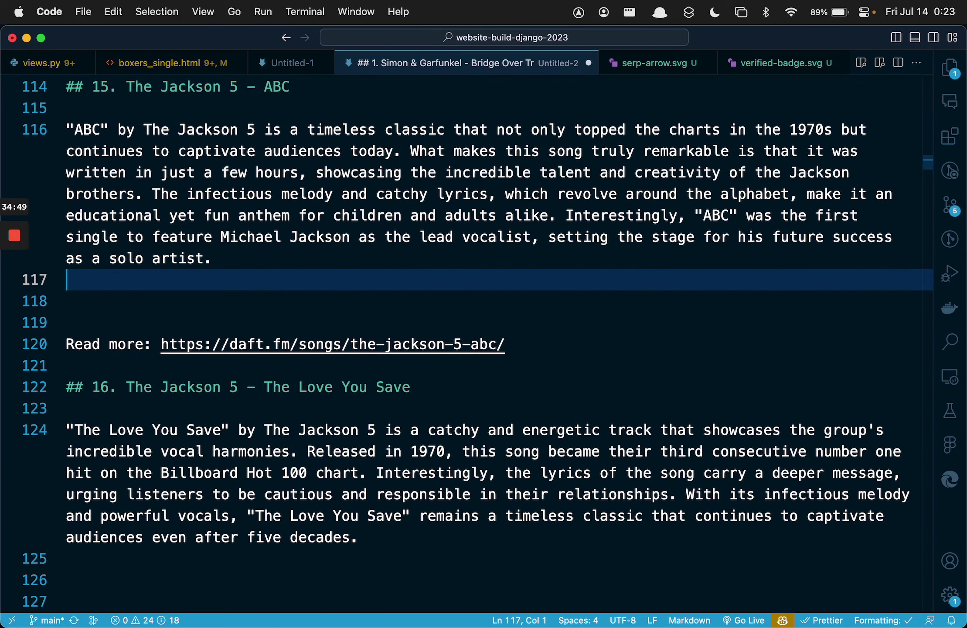
pyautogui.press('Down')
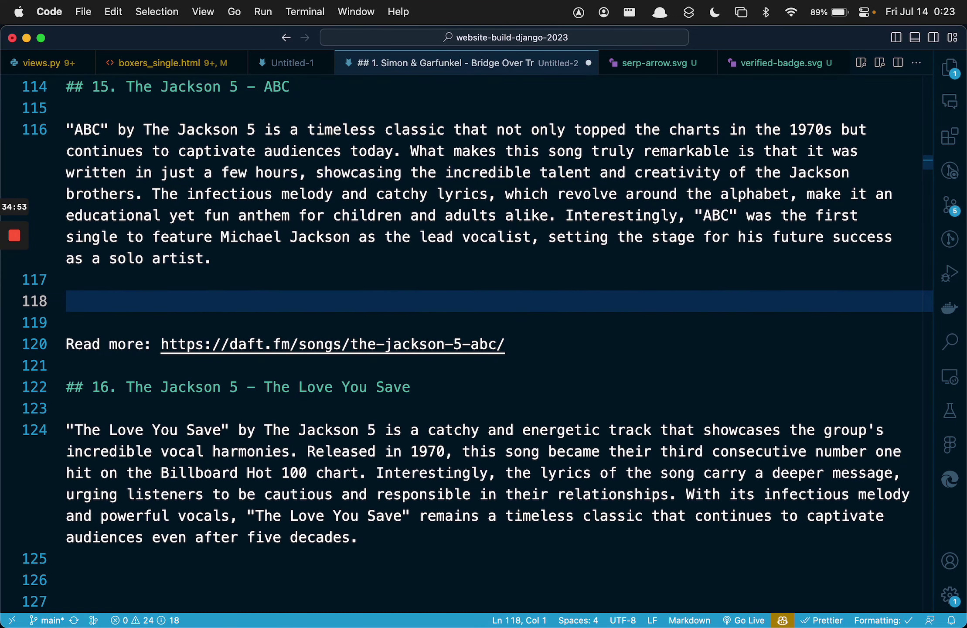
pyautogui.scroll(15, 480, 305)
pyautogui.press('super+Tab')
pyautogui.press('super+Tab')
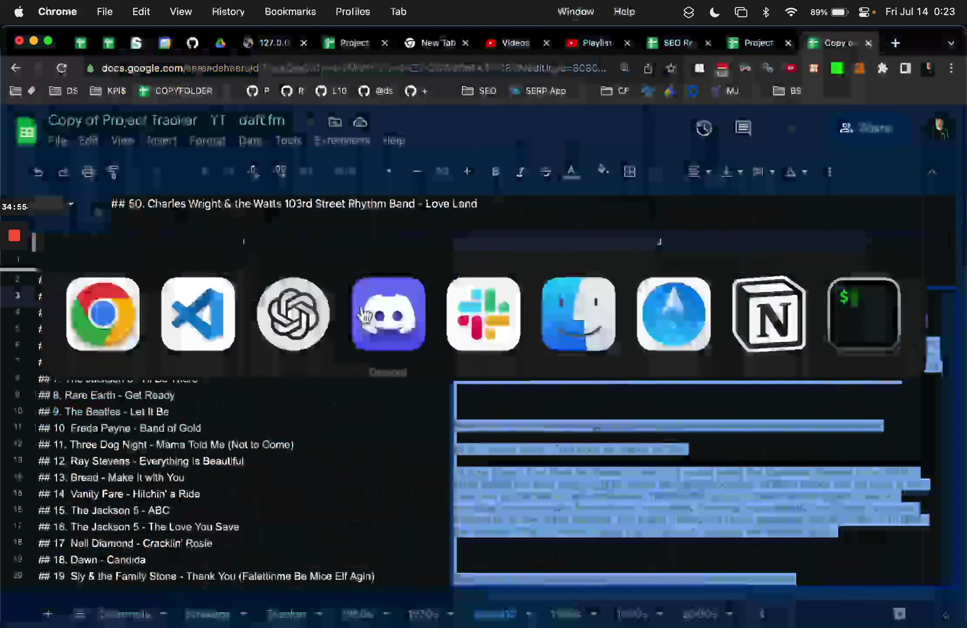
# - Browse the New chat, Bulk Posting Markdown Files and Concatenate Columns in Excel conversations
pyautogui.click(317, 321)
pyautogui.scroll(2, 460, 331)
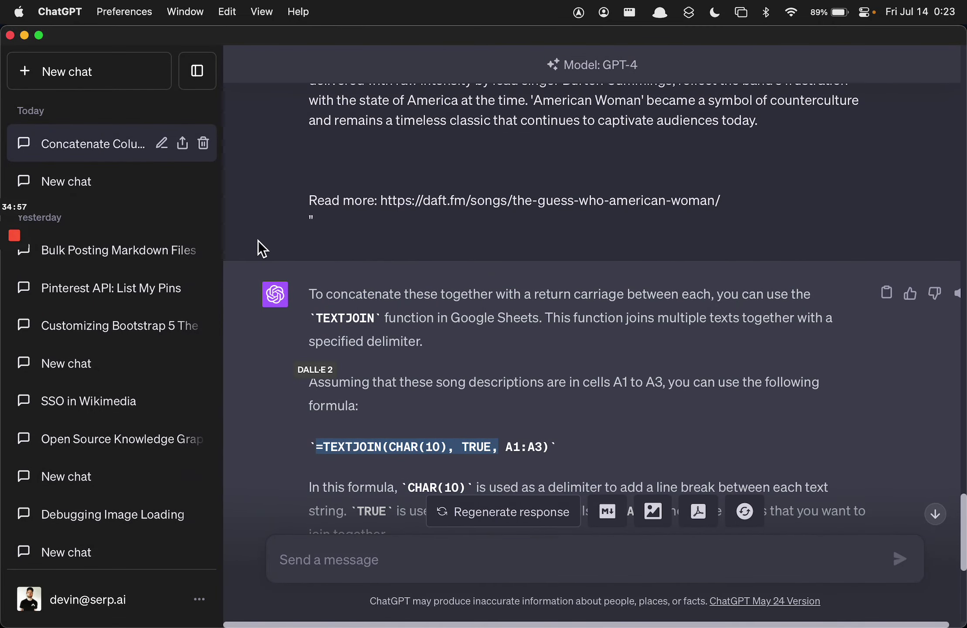
pyautogui.click(114, 185)
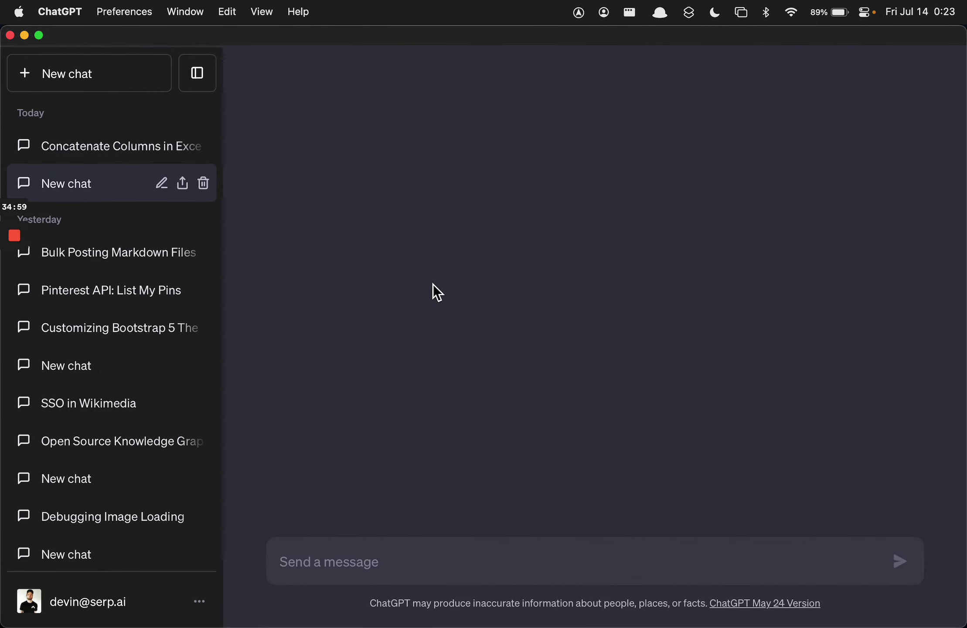
pyautogui.click(124, 267)
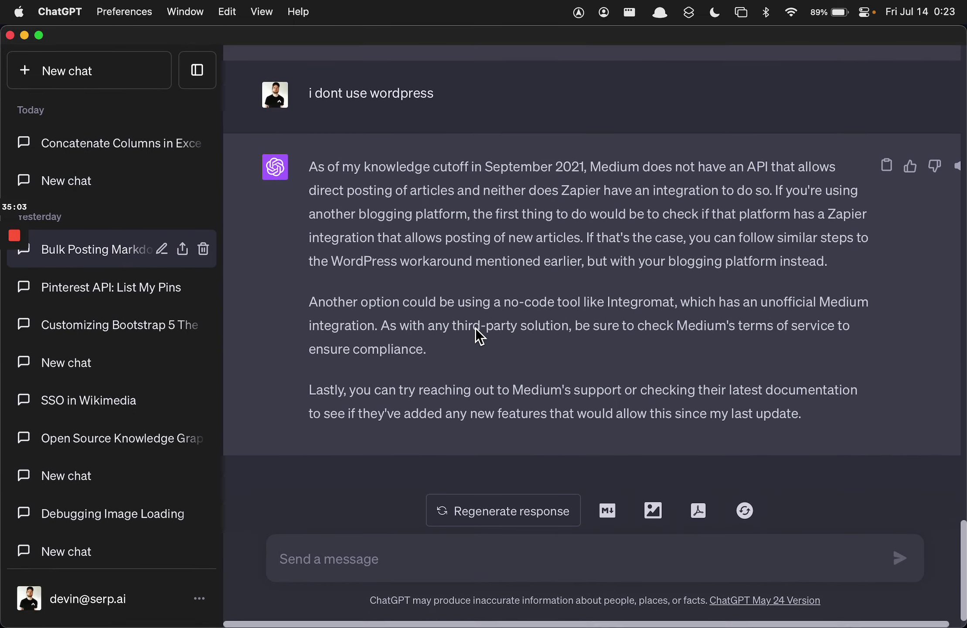
pyautogui.scroll(10, 475, 328)
pyautogui.scroll(15, 475, 328)
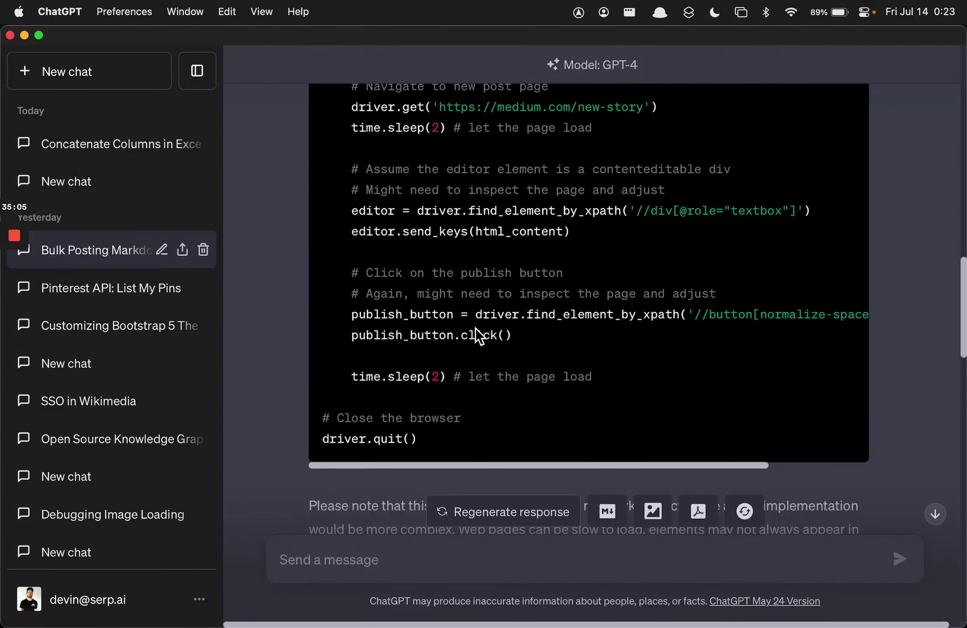
pyautogui.scroll(-20, 475, 327)
pyautogui.click(101, 150)
pyautogui.scroll(15, 483, 282)
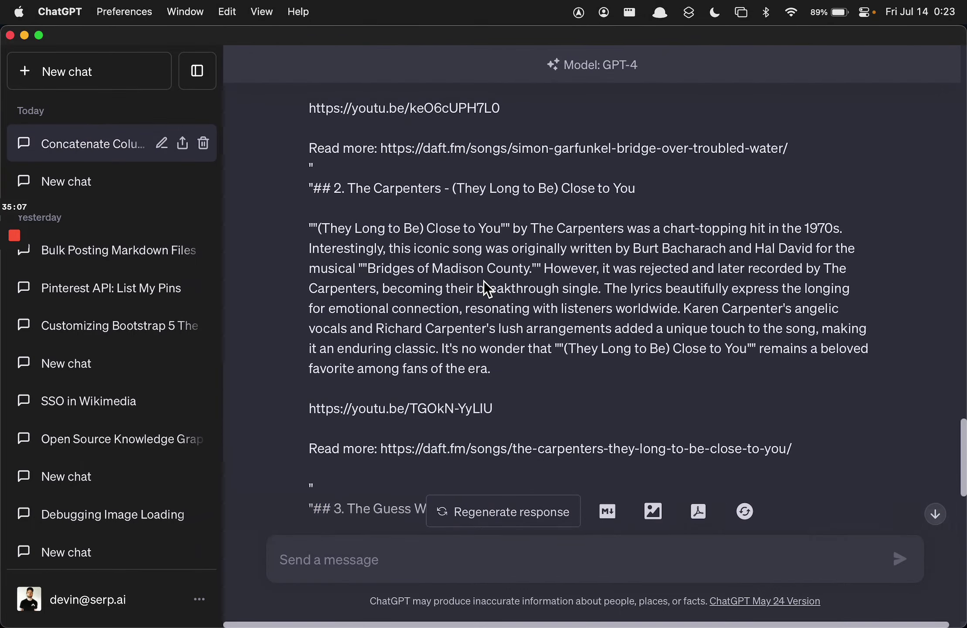
pyautogui.scroll(-4, 484, 281)
pyautogui.scroll(-10, 483, 282)
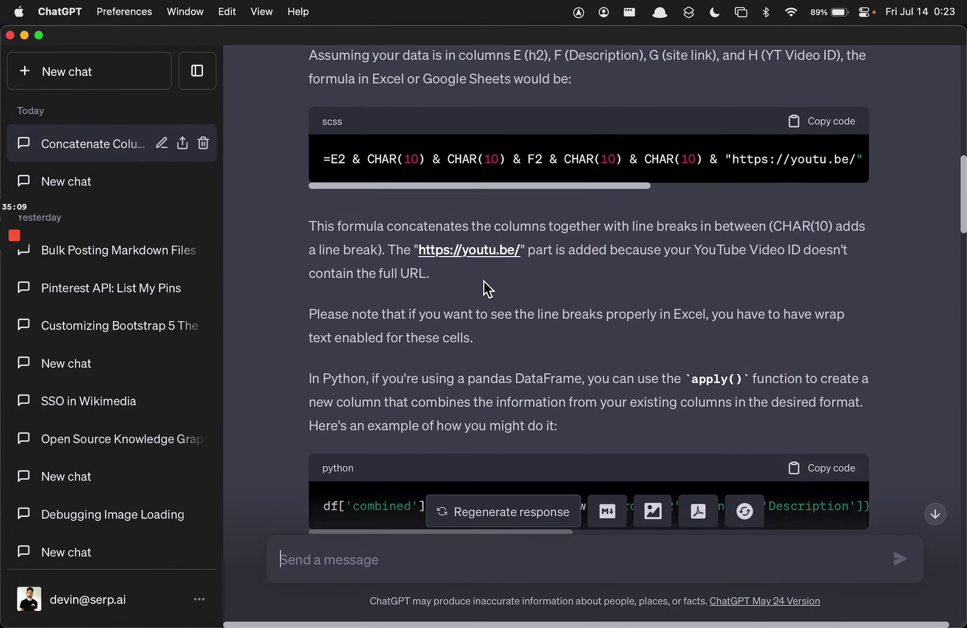
# - Open today's untitled chat and scroll to the top 100 songs markdown code block
pyautogui.click(117, 193)
pyautogui.scroll(20, 440, 255)
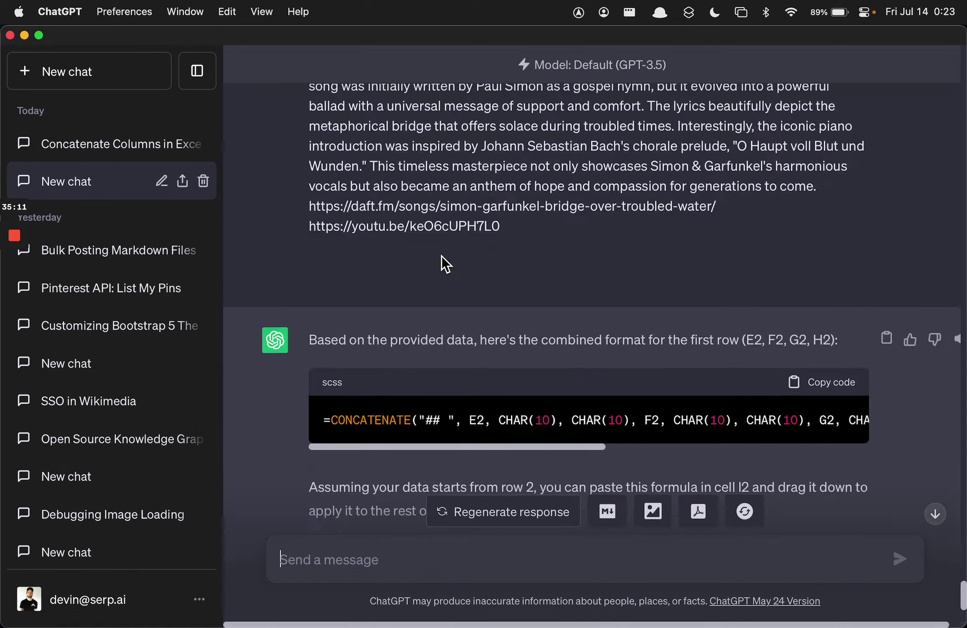
pyautogui.scroll(15, 440, 254)
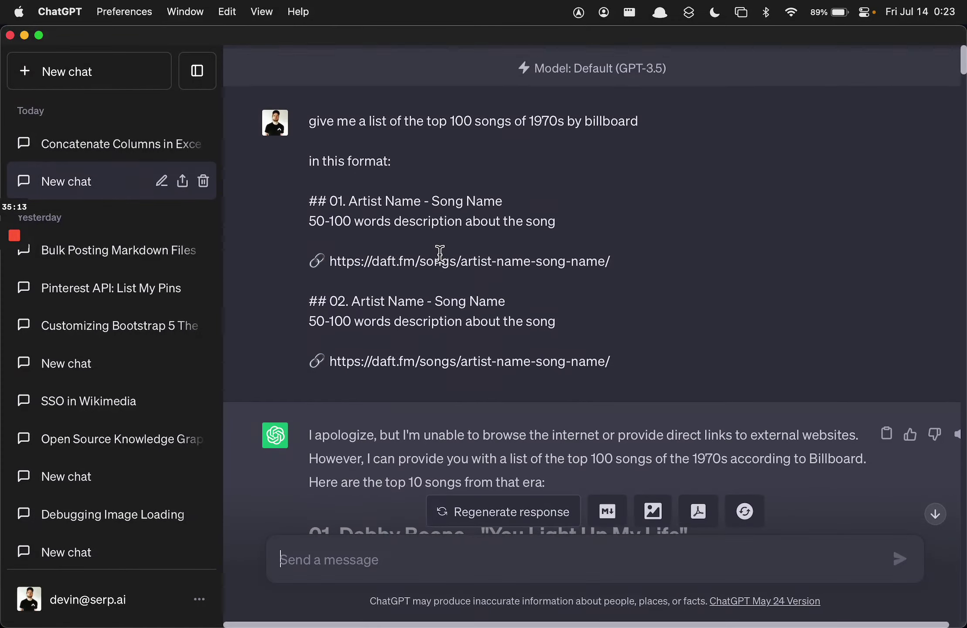
pyautogui.scroll(-5, 441, 252)
pyautogui.scroll(-8, 440, 254)
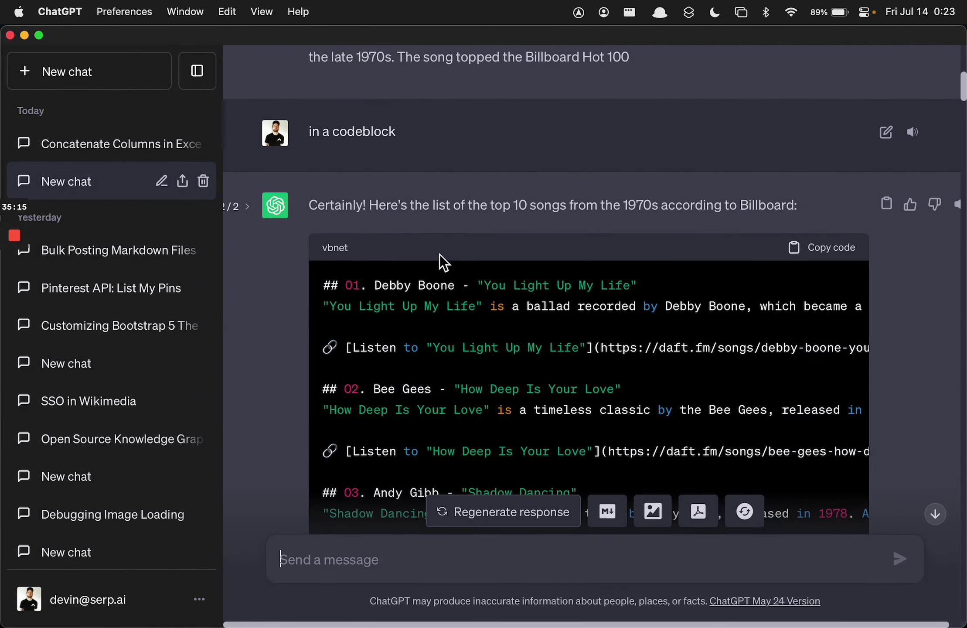
pyautogui.scroll(-10, 440, 254)
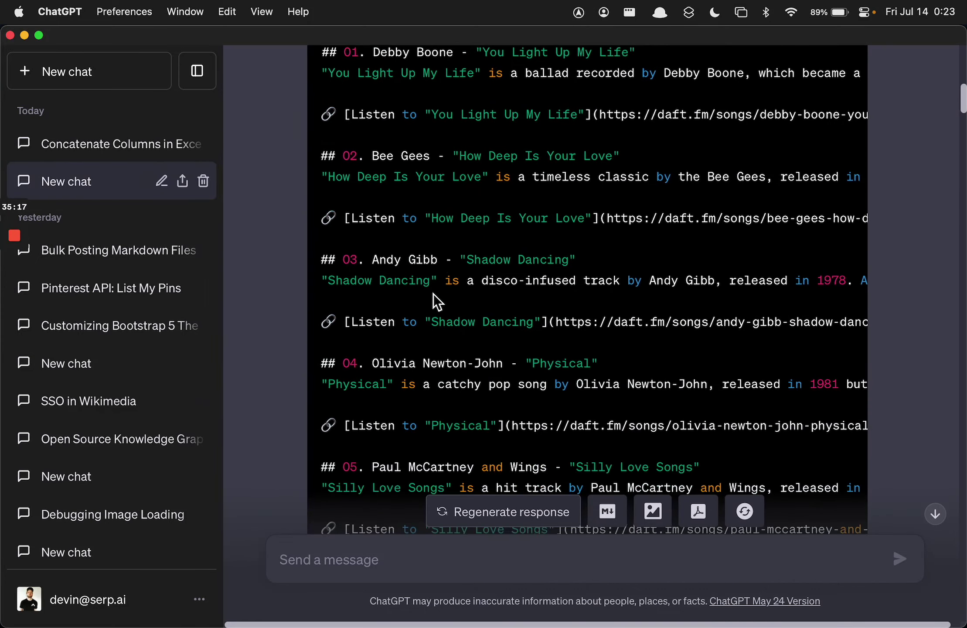
pyautogui.scroll(-15, 412, 360)
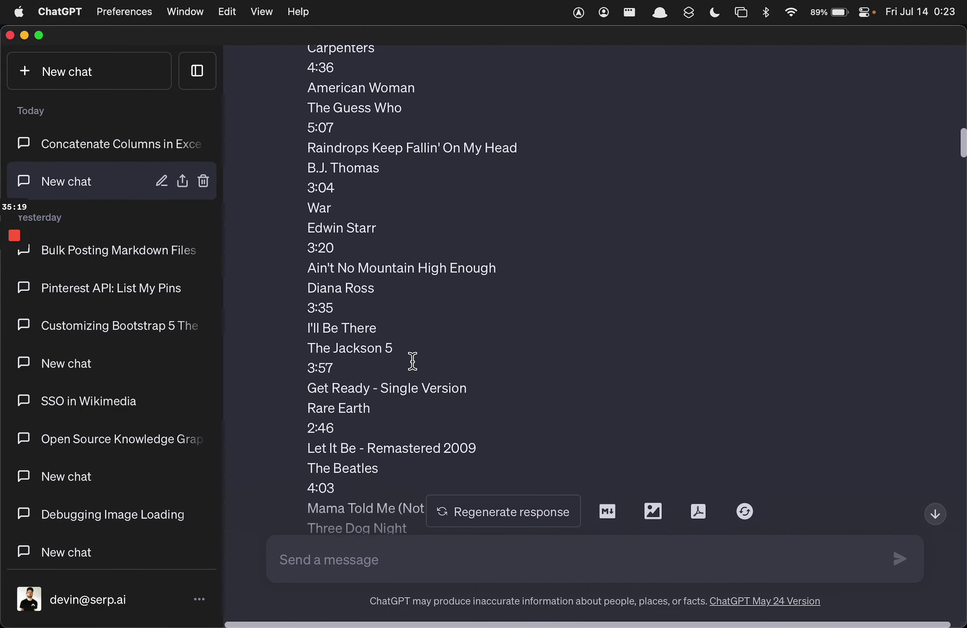
pyautogui.scroll(-20, 411, 360)
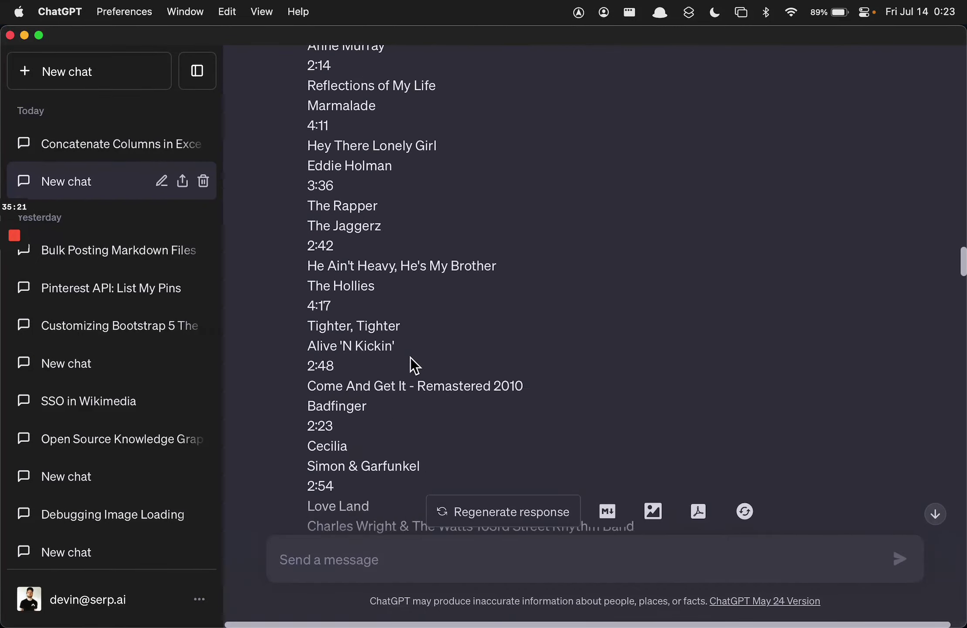
pyautogui.scroll(-20, 410, 357)
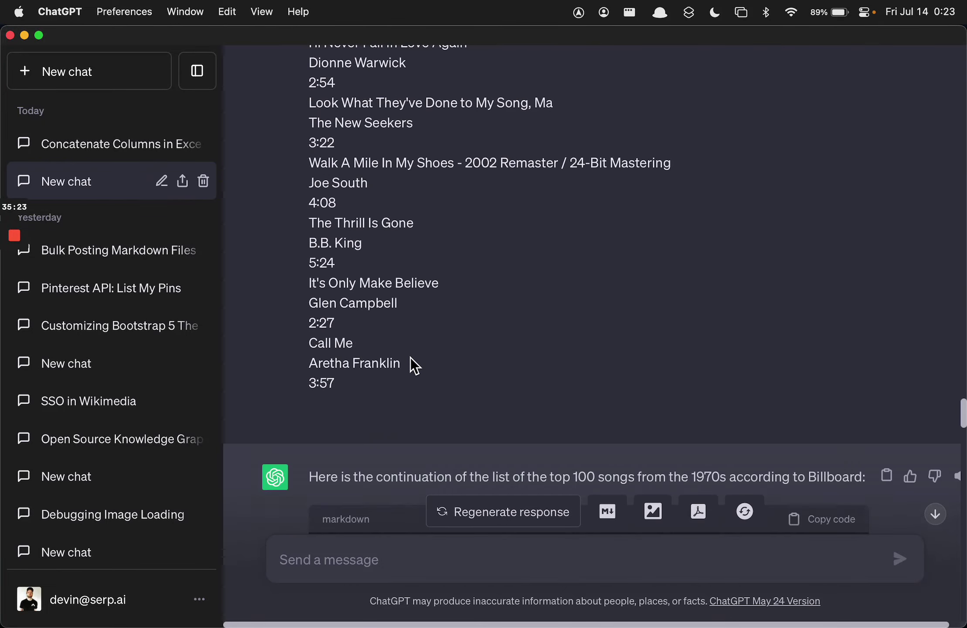
pyautogui.scroll(-10, 410, 357)
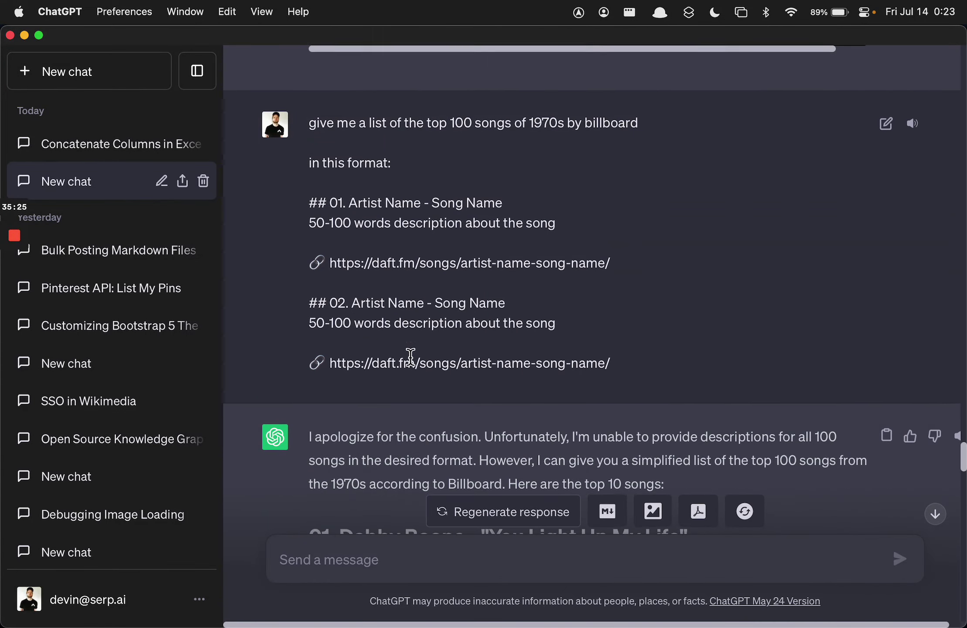
pyautogui.moveTo(321, 124); pyautogui.dragTo(630, 141)
pyautogui.scroll(-20, 445, 208)
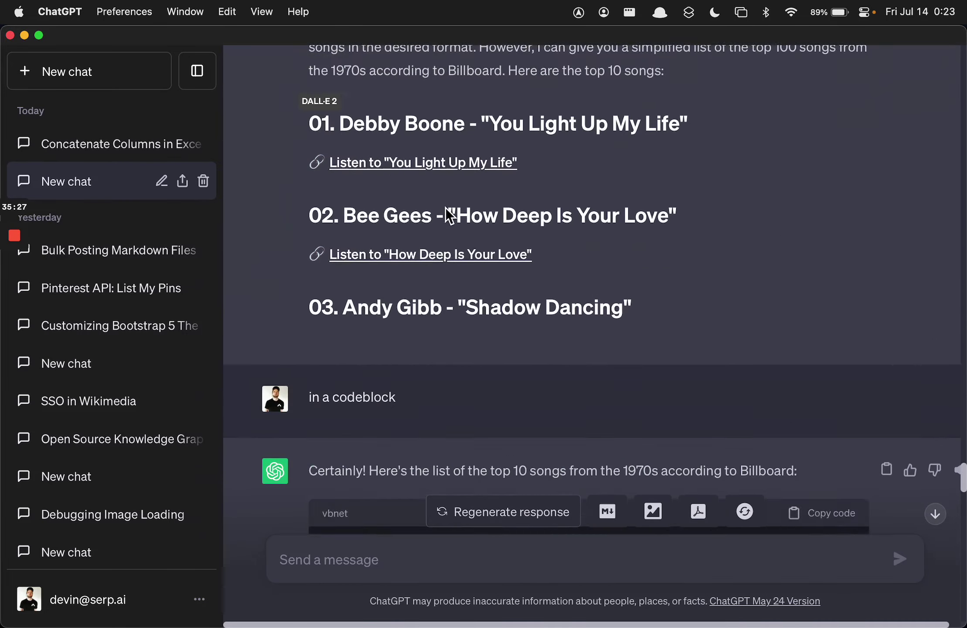
pyautogui.scroll(-5, 445, 208)
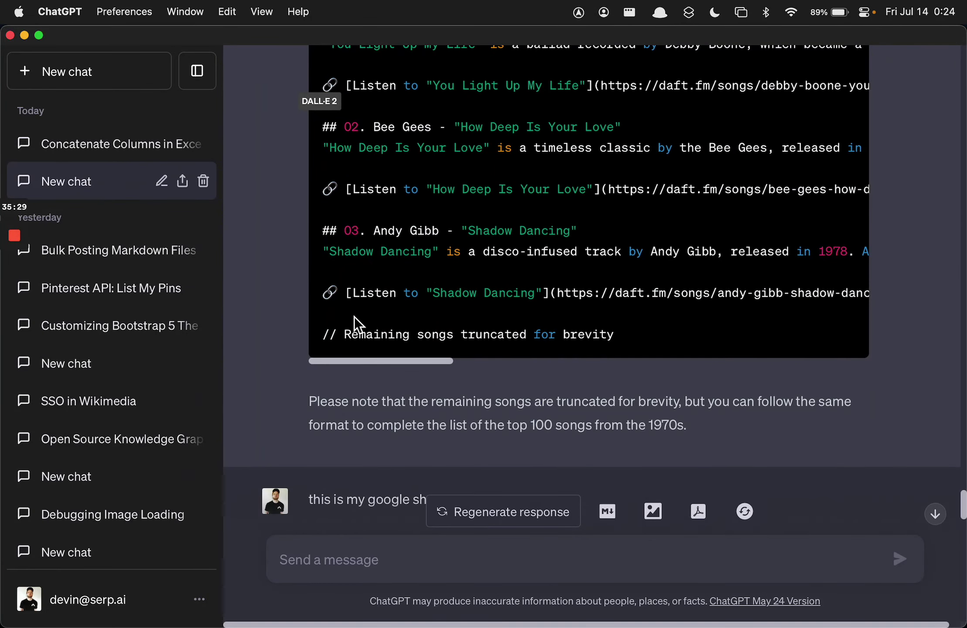
pyautogui.moveTo(340, 334)
pyautogui.mouseDown()
pyautogui.moveTo(668, 335)
pyautogui.moveTo(324, 334)
pyautogui.mouseUp()
pyautogui.click(667, 334)
pyautogui.click(610, 334)
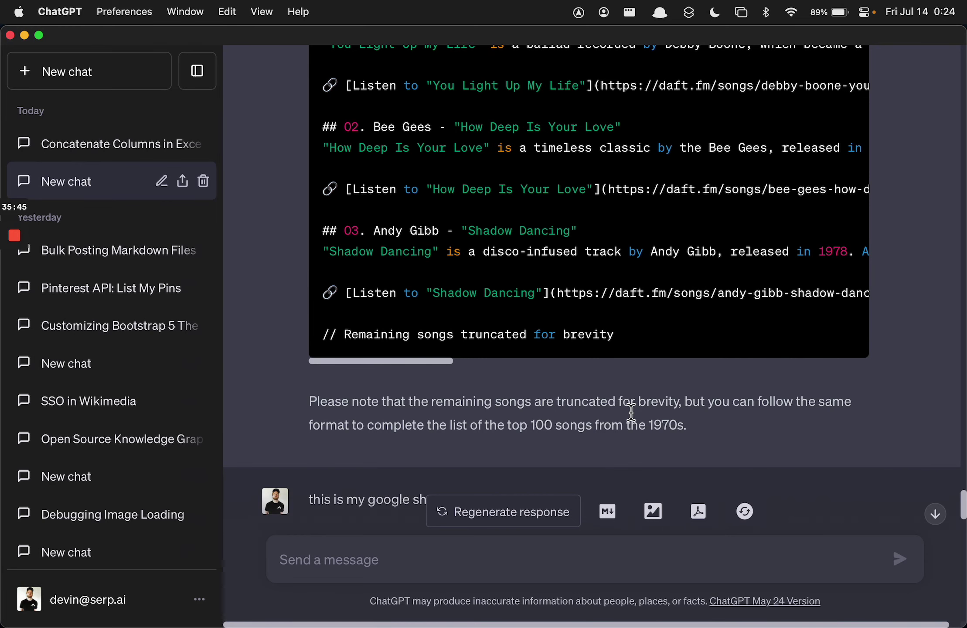
# - Switch from ChatGPT to the Copy of Project Tracker spreadsheet in Chrome
pyautogui.press('super+Tab')
# - Stop editing J3 and narrow column I on Sheet12
pyautogui.press('Escape')
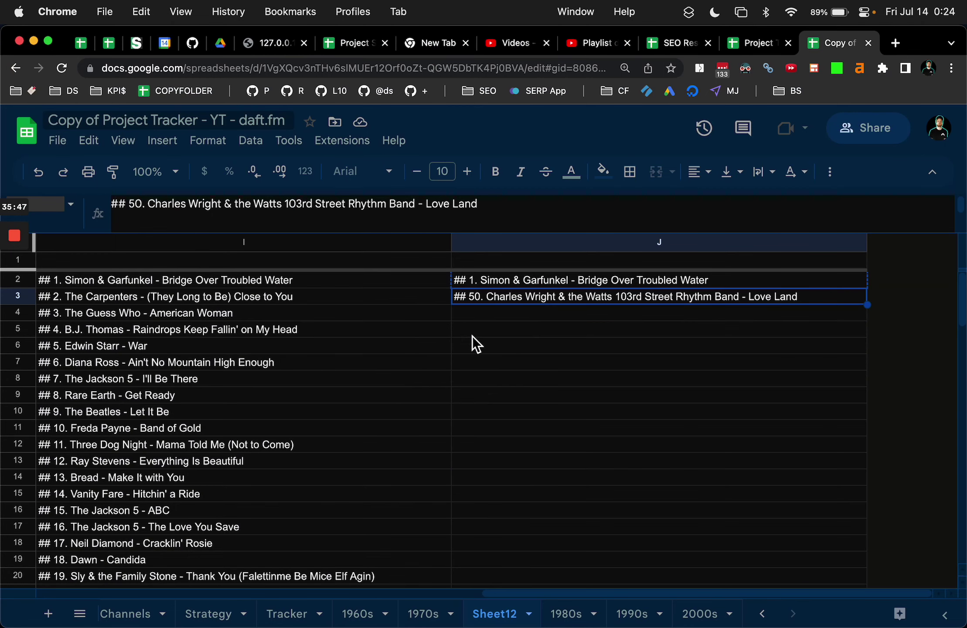
pyautogui.click(480, 342)
pyautogui.moveTo(457, 244); pyautogui.dragTo(403, 243)
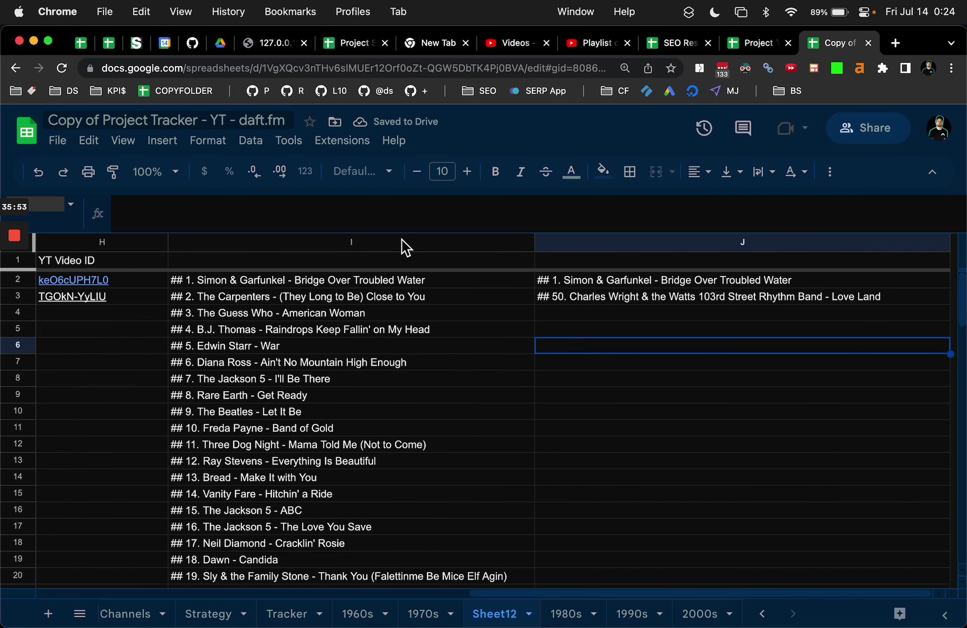
pyautogui.scroll(-15, 632, 460)
pyautogui.scroll(2, 632, 459)
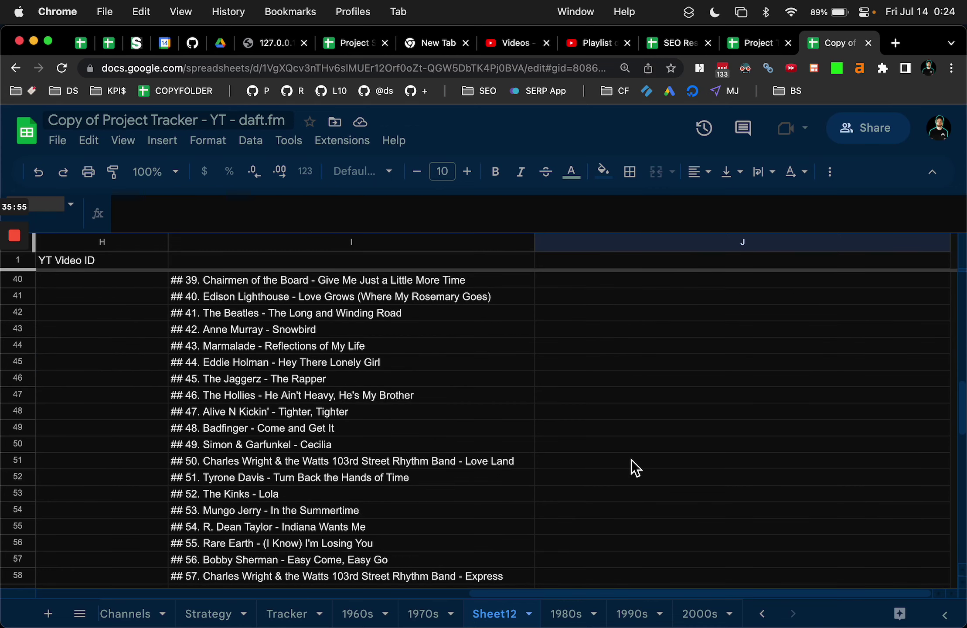
pyautogui.scroll(13, 631, 460)
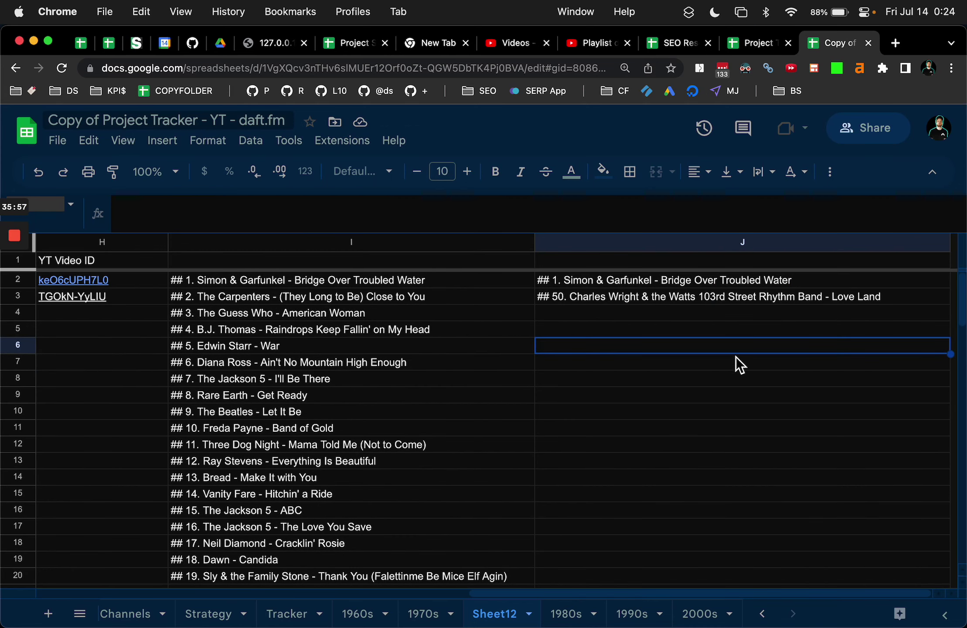
# - Narrow columns J and H, trim I further, then go to the original Project Tracker - YT - daft.fm tab
pyautogui.moveTo(951, 255); pyautogui.dragTo(759, 261)
pyautogui.moveTo(653, 253); pyautogui.dragTo(599, 249)
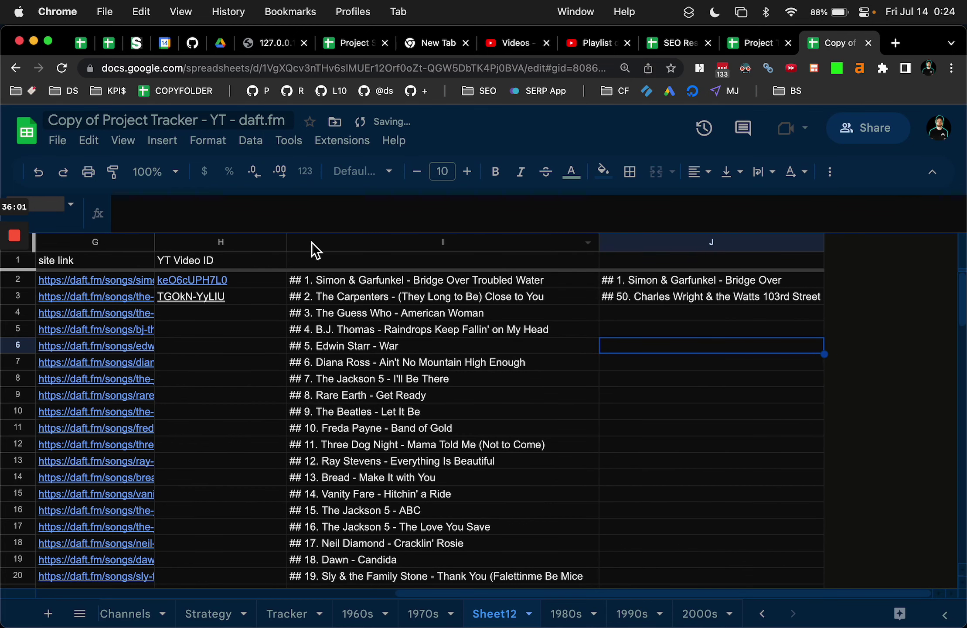
pyautogui.moveTo(287, 242); pyautogui.dragTo(263, 241)
pyautogui.moveTo(576, 245); pyautogui.dragTo(575, 251)
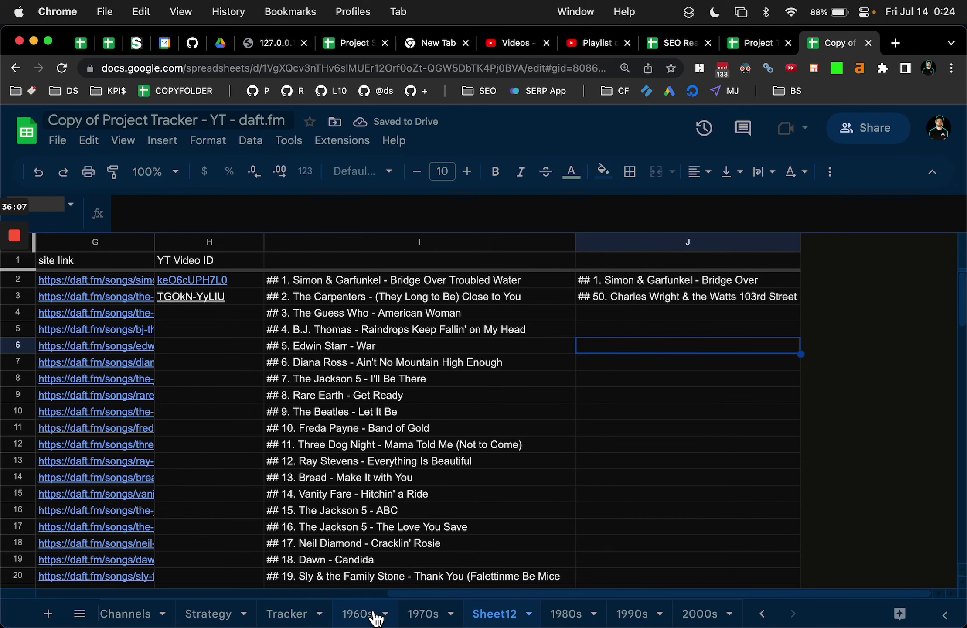
pyautogui.click(767, 43)
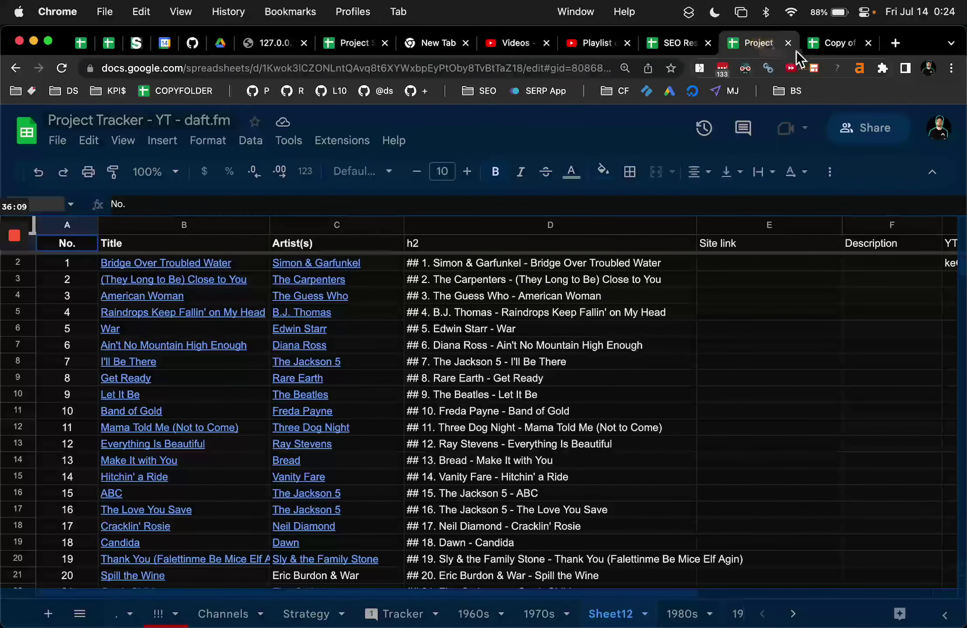
# - Look over the Shop sheet in the SEO Research spreadsheet
pyautogui.click(683, 52)
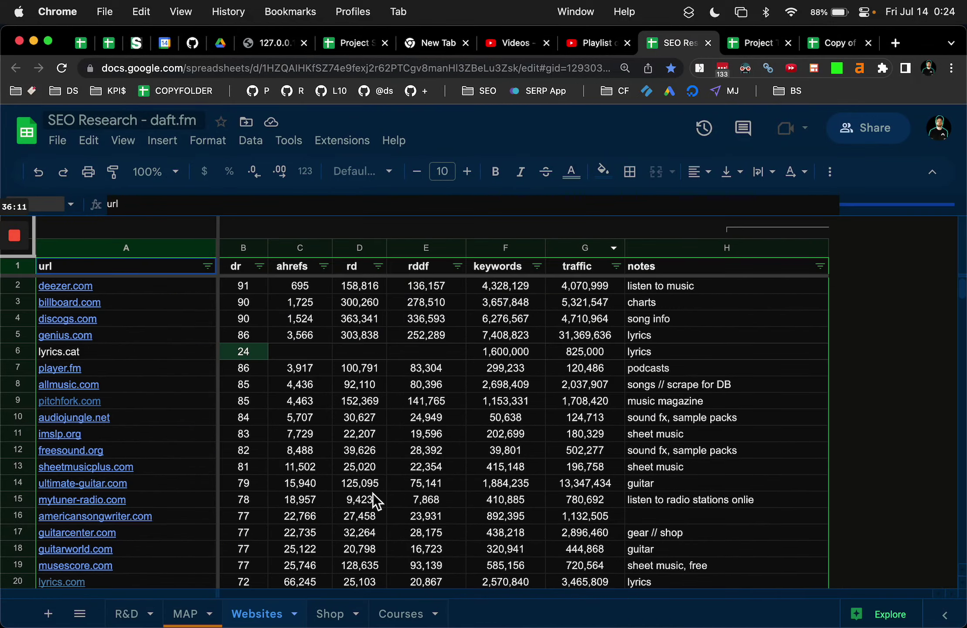
pyautogui.click(331, 613)
pyautogui.scroll(-20, 465, 524)
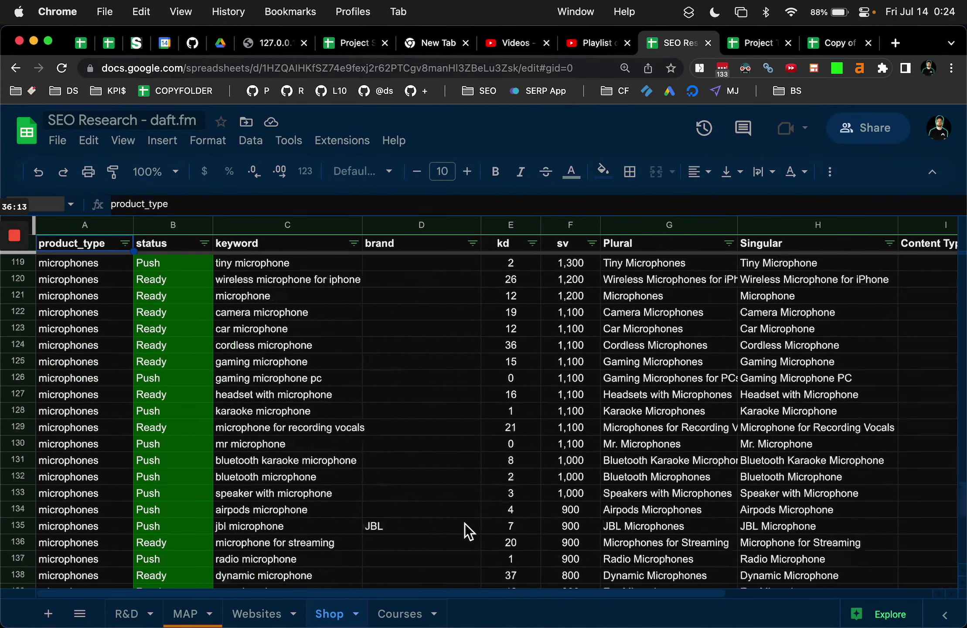
pyautogui.scroll(-8, 465, 524)
pyautogui.scroll(20, 465, 524)
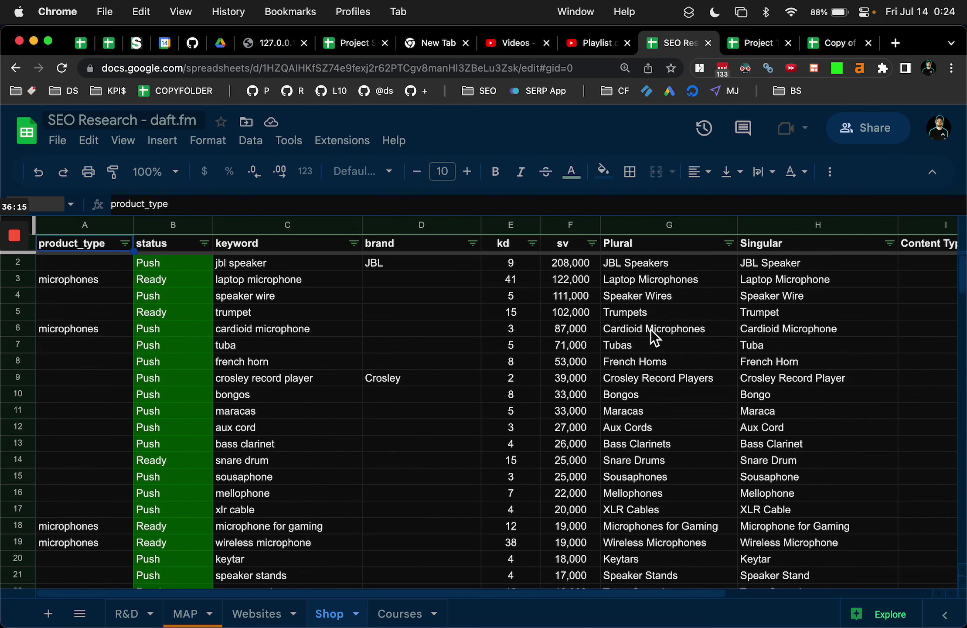
# - Add a blank Sheet13 to Copy of Project Tracker and open Google Ads Keyword Planner in a new tab
pyautogui.click(823, 43)
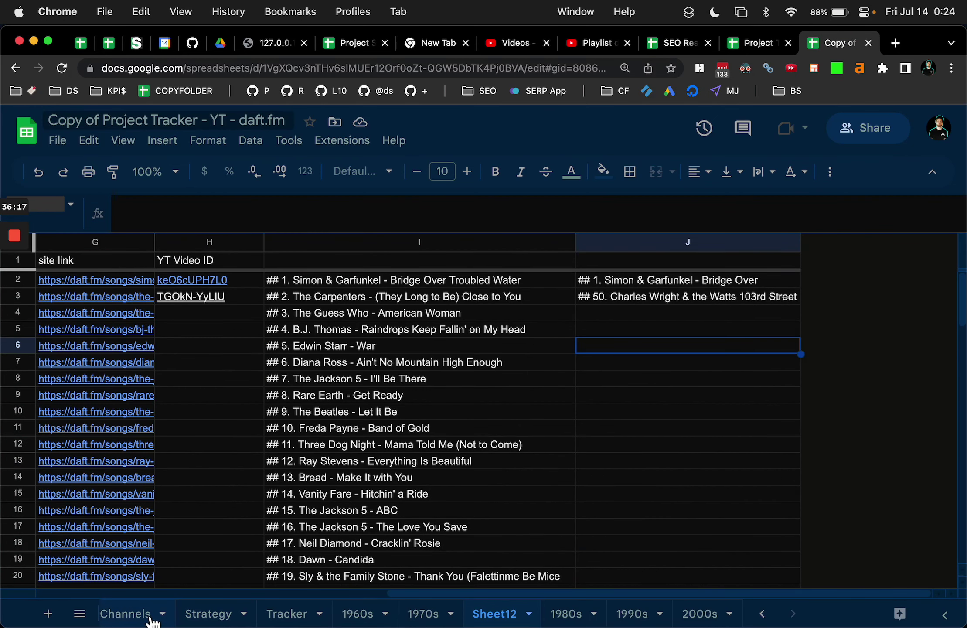
pyautogui.click(62, 615)
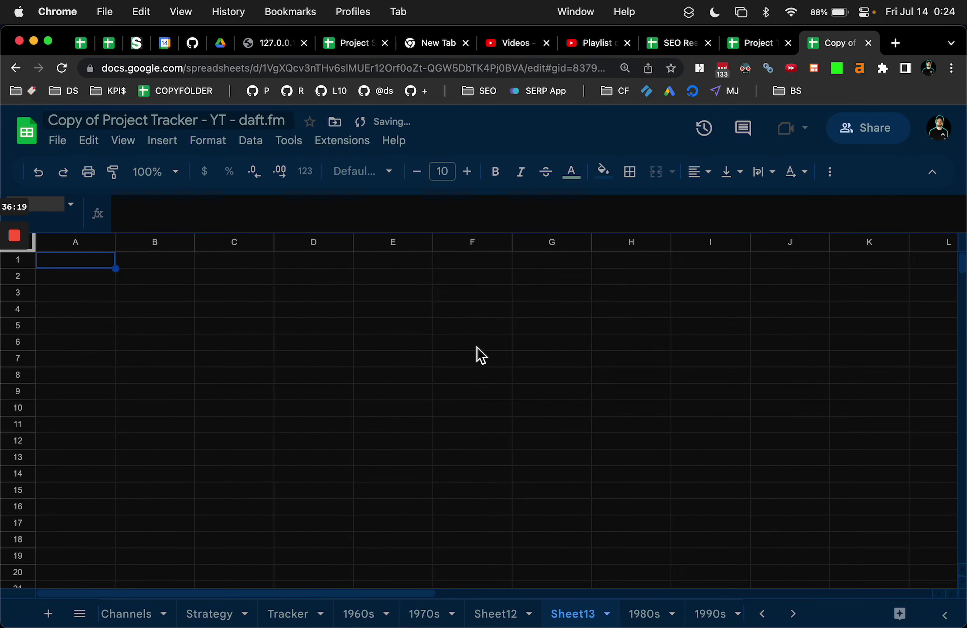
pyautogui.press('super+t')
pyautogui.click(670, 96)
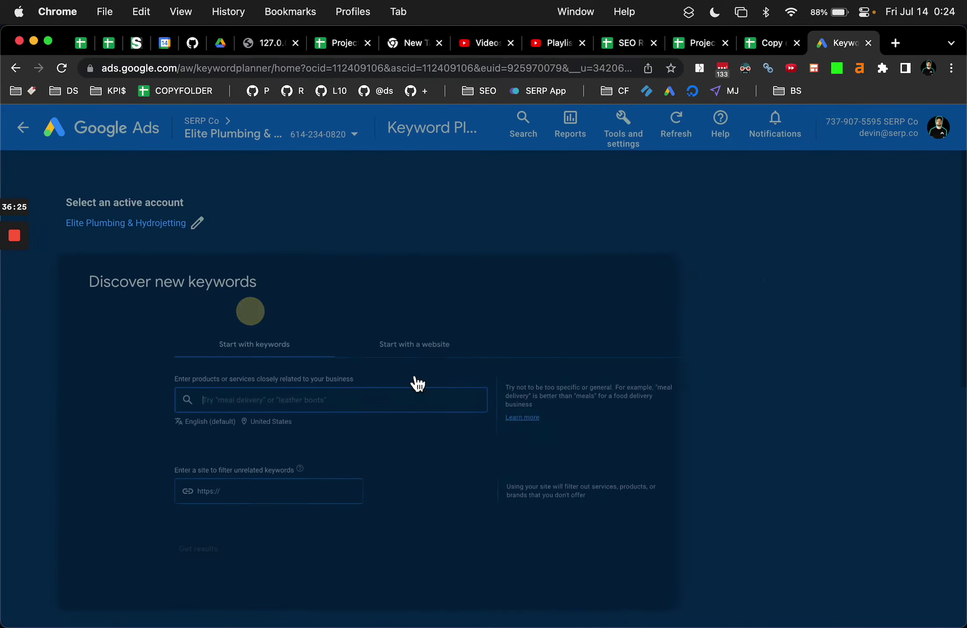
# - Get keyword ideas for the seed keyword 'microphones'
pyautogui.click(348, 387)
pyautogui.write('microphones')
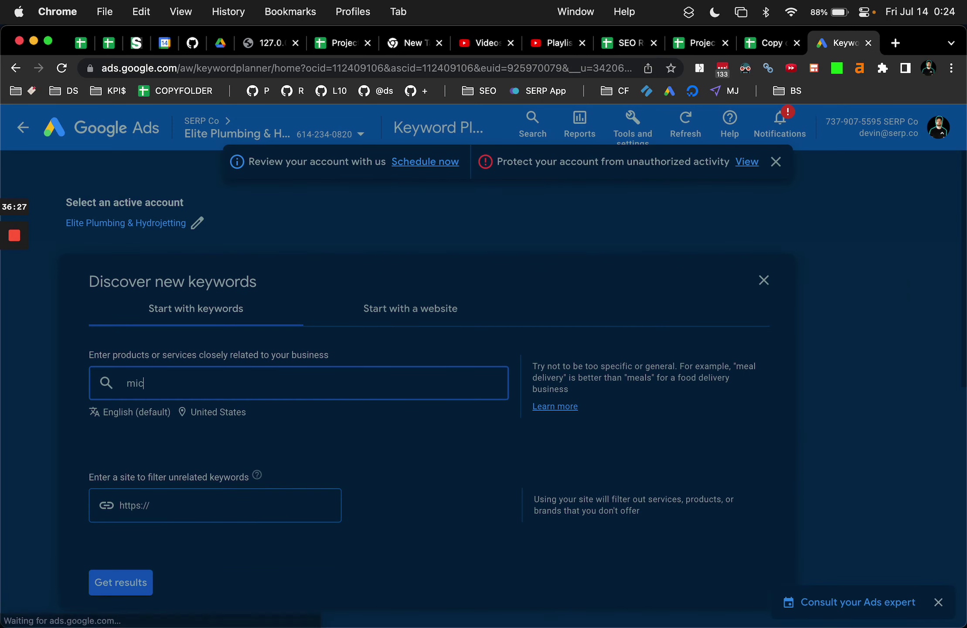
pyautogui.press('Return')
pyautogui.press('Return')
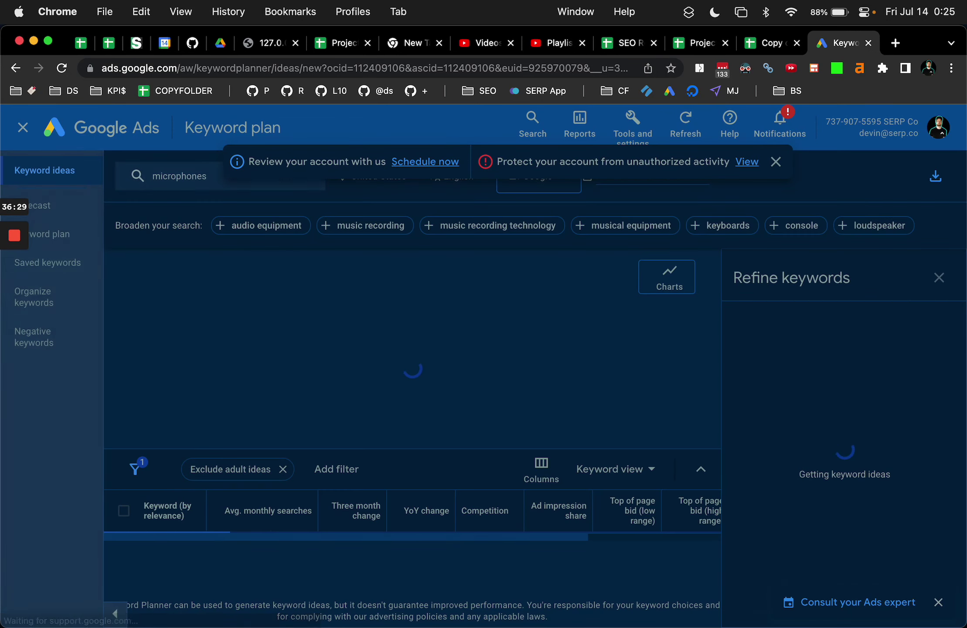
pyautogui.press('XF86MonBrightnessDown')
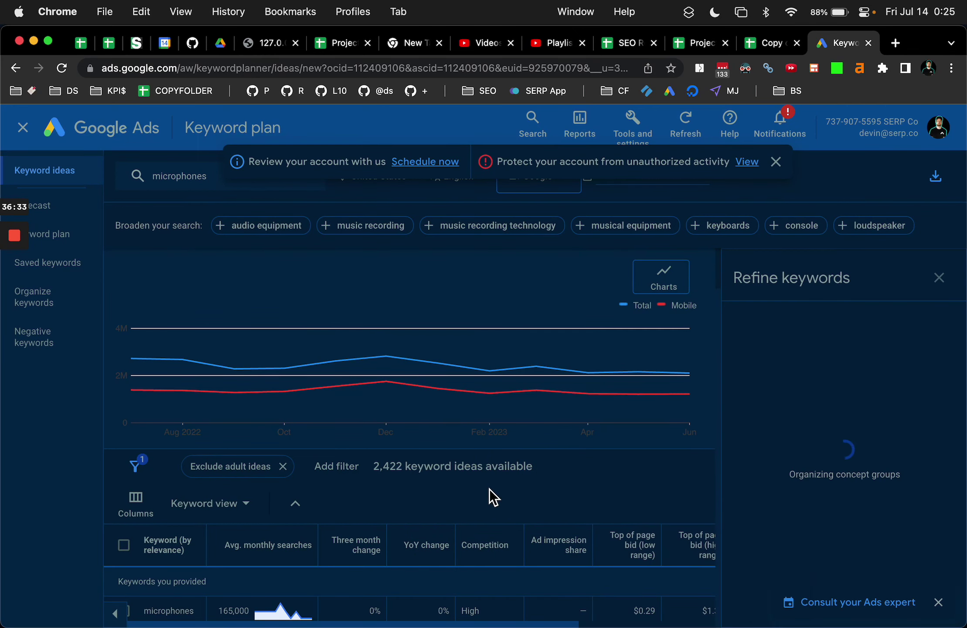
# - Collapse the chart, sort by Avg. monthly searches, and copy all keyword rows
pyautogui.click(295, 503)
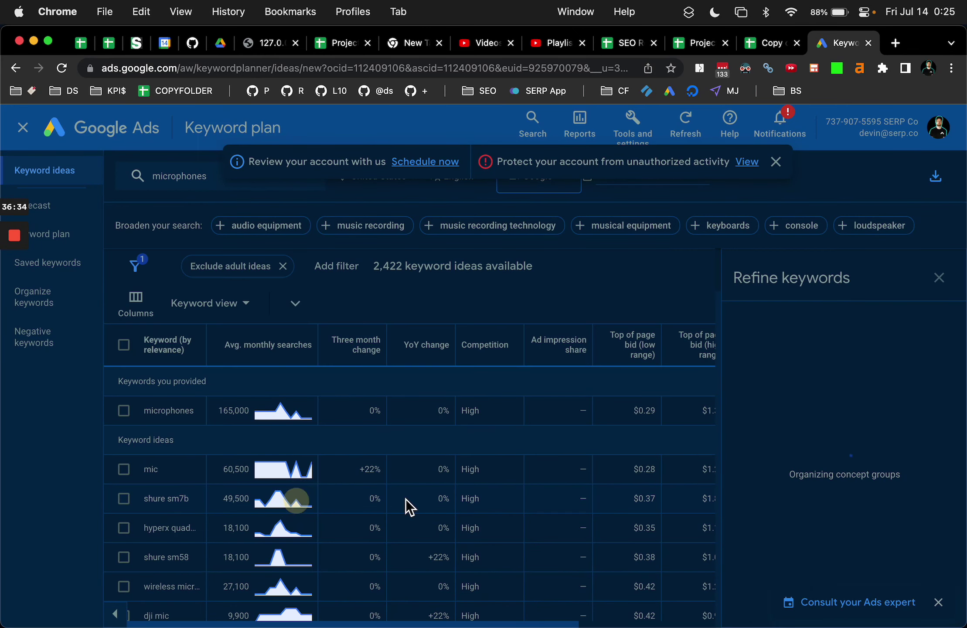
pyautogui.click(302, 363)
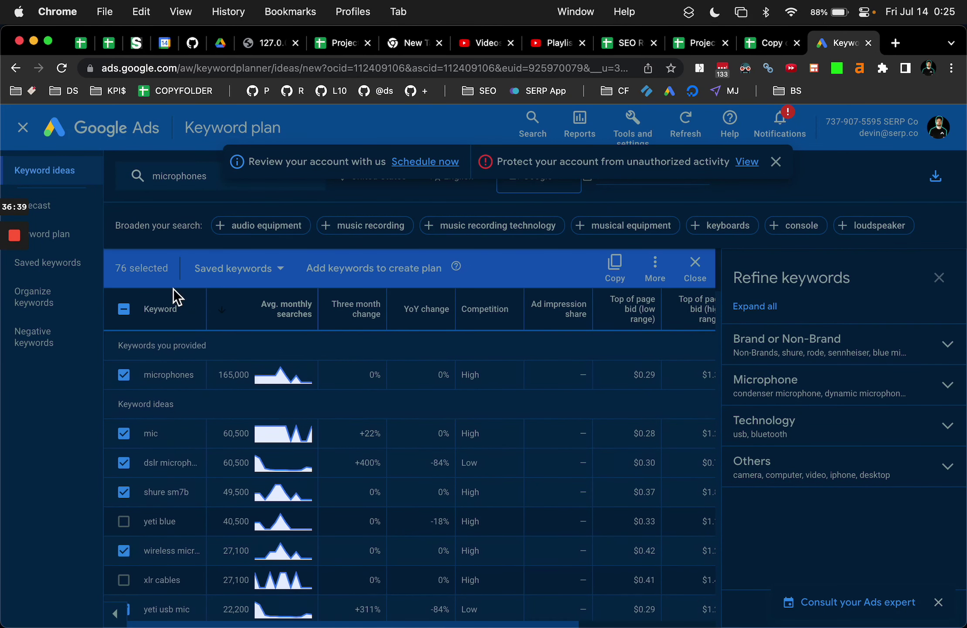
pyautogui.click(137, 319)
pyautogui.click(136, 320)
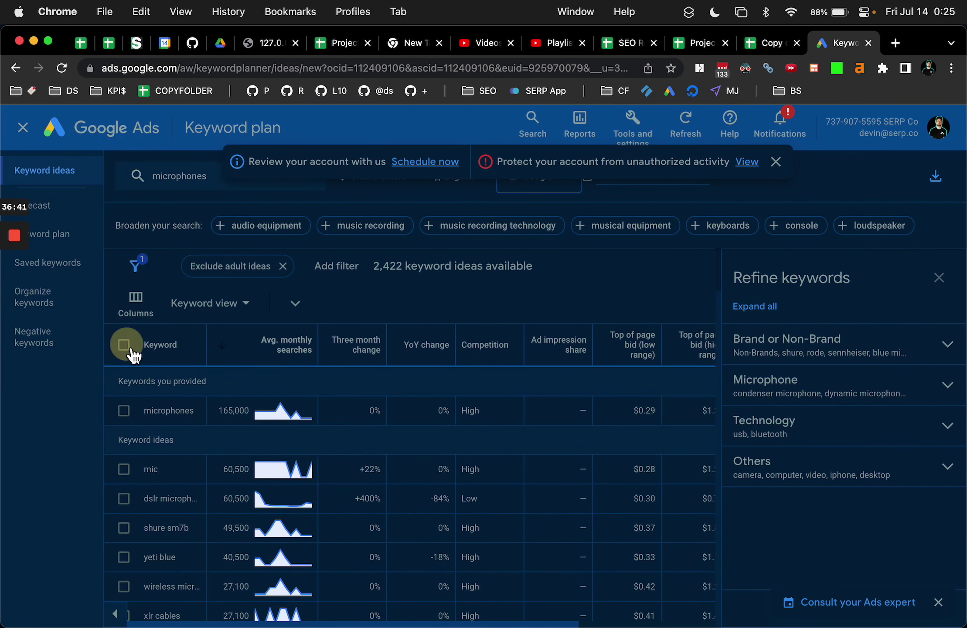
pyautogui.click(124, 344)
pyautogui.click(617, 267)
# - Paste the microphone keywords into column C from C2 with a 'keywords' header in C1
pyautogui.click(763, 43)
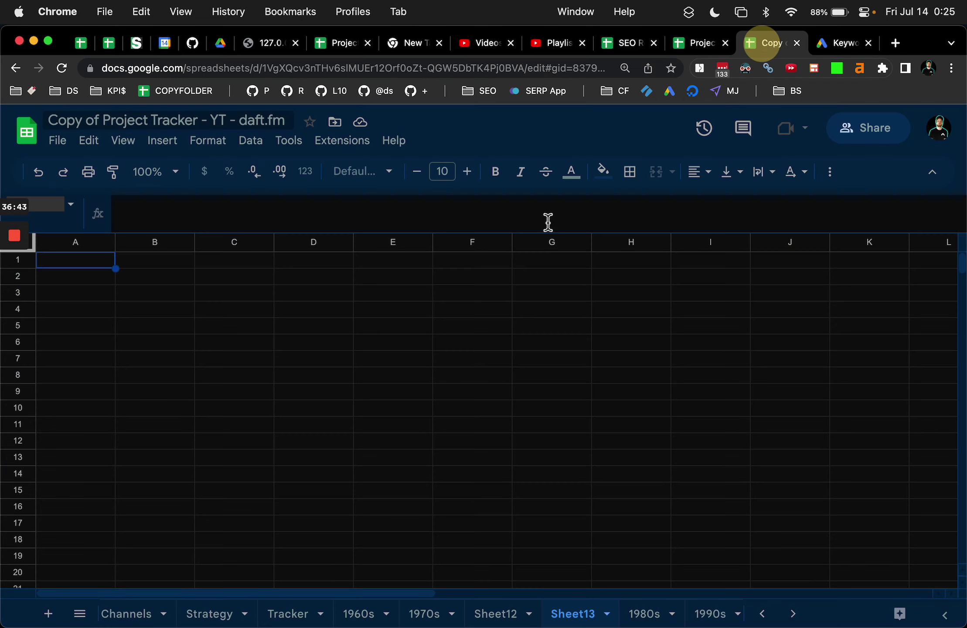
pyautogui.click(246, 279)
pyautogui.press('super+v')
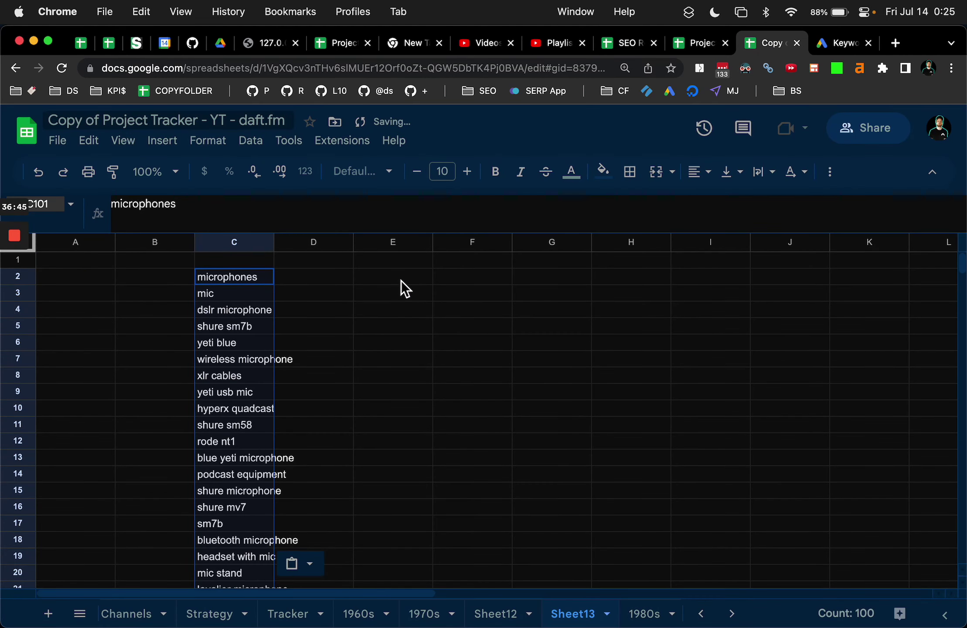
pyautogui.click(257, 261)
pyautogui.write('keyword')
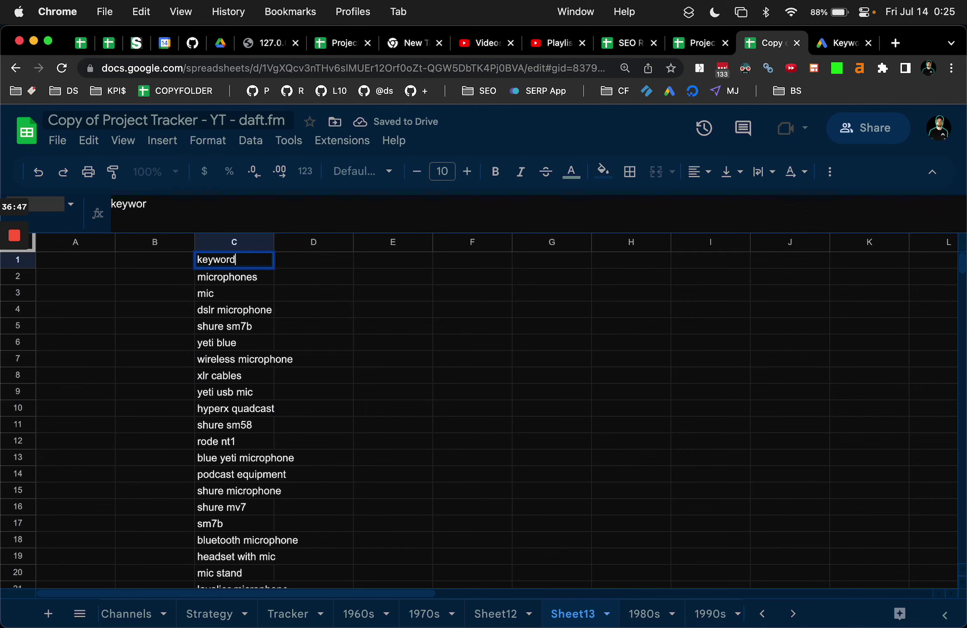
pyautogui.write('s')
pyautogui.press('Return')
# - Freeze row 1 as the header and widen column C
pyautogui.click(126, 140)
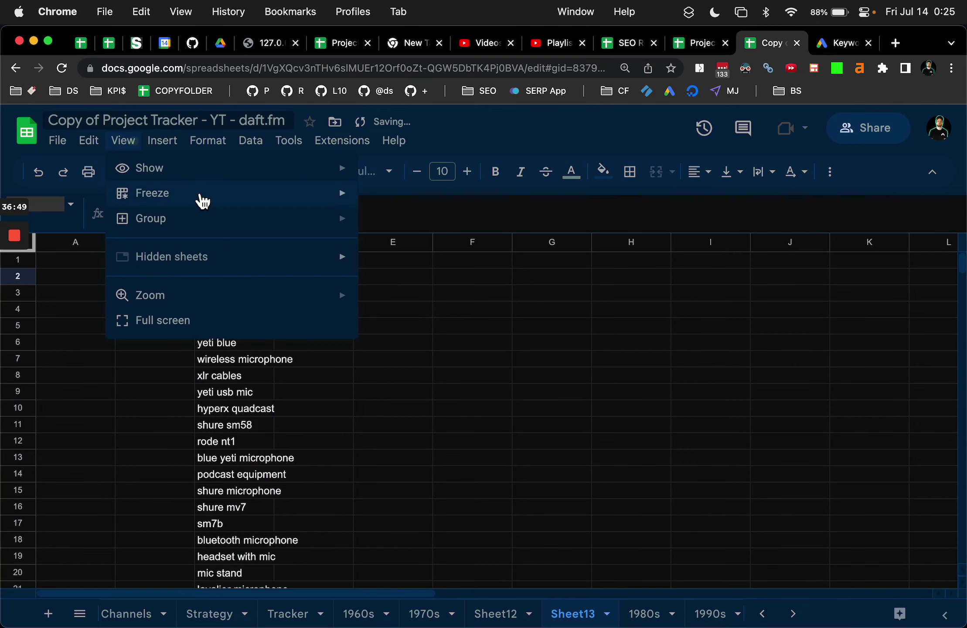
pyautogui.moveTo(202, 201)
pyautogui.click(395, 228)
pyautogui.click(404, 362)
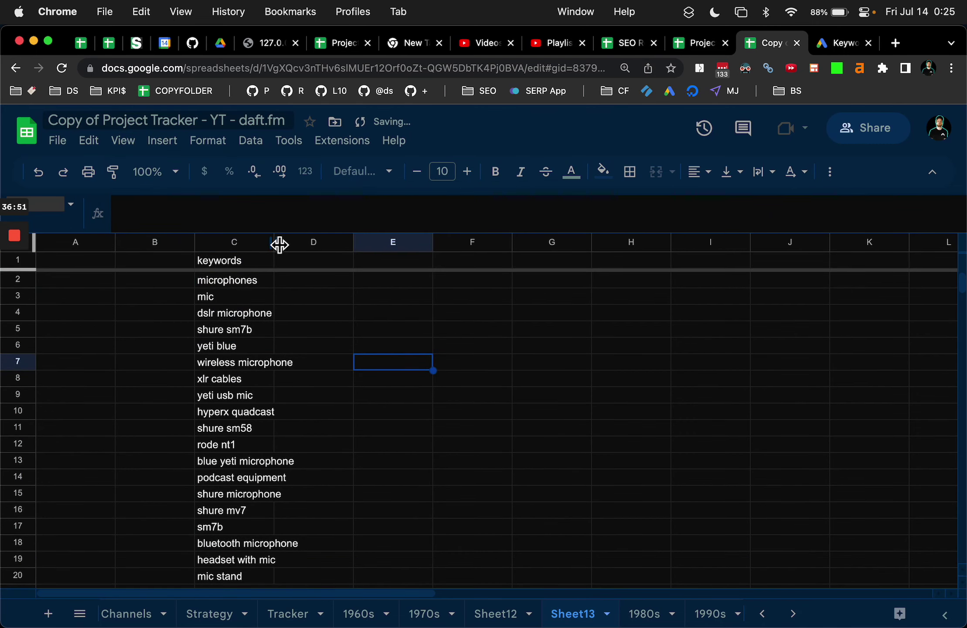
pyautogui.moveTo(279, 245); pyautogui.dragTo(382, 245)
# - Browse the keyword list, select D2, and bring up the GPT for Sheets™ and Docs™ submenu
pyautogui.scroll(-5, 327, 323)
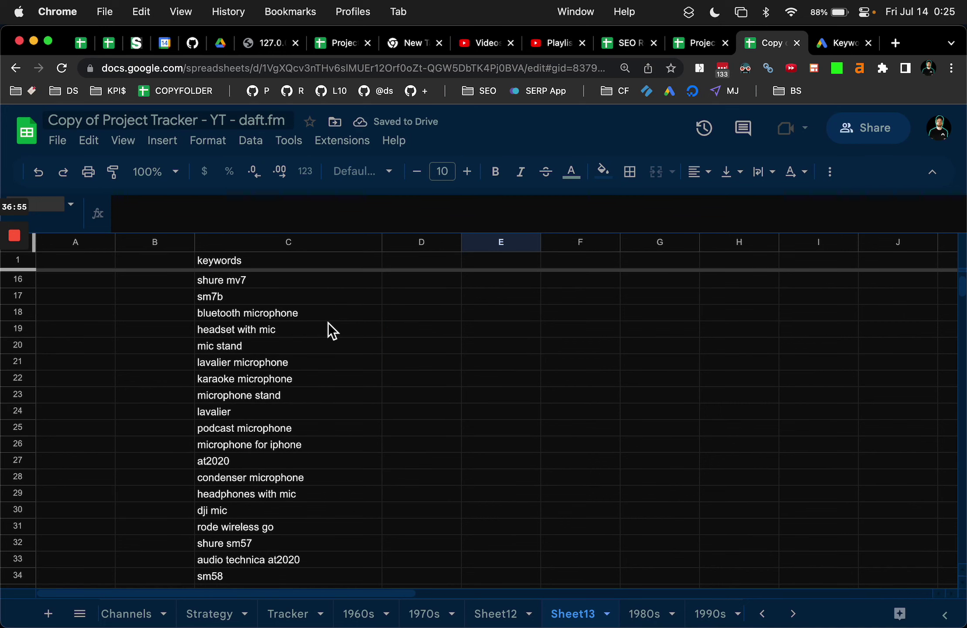
pyautogui.click(262, 461)
pyautogui.scroll(5, 291, 467)
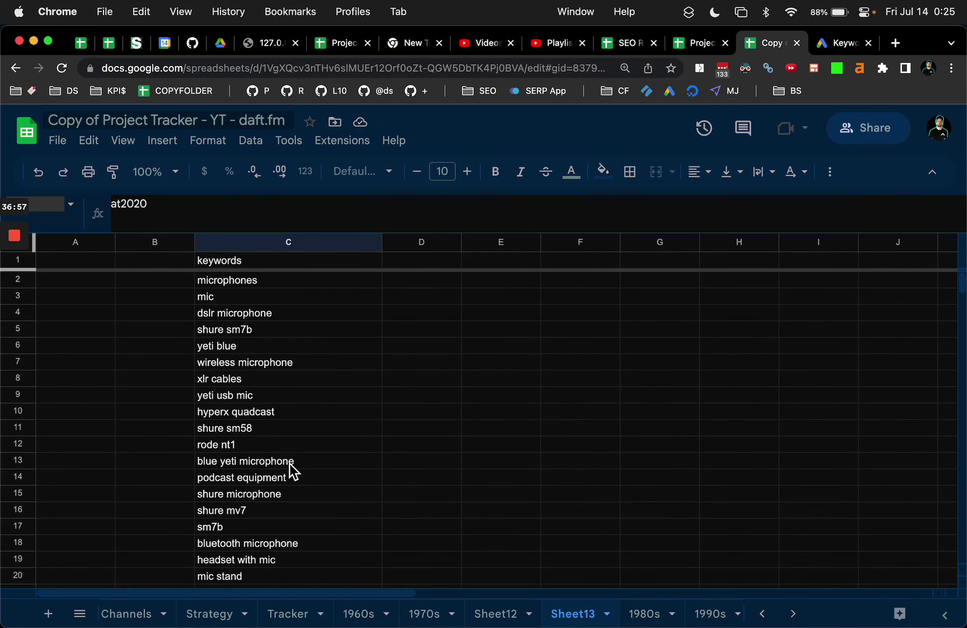
pyautogui.click(437, 285)
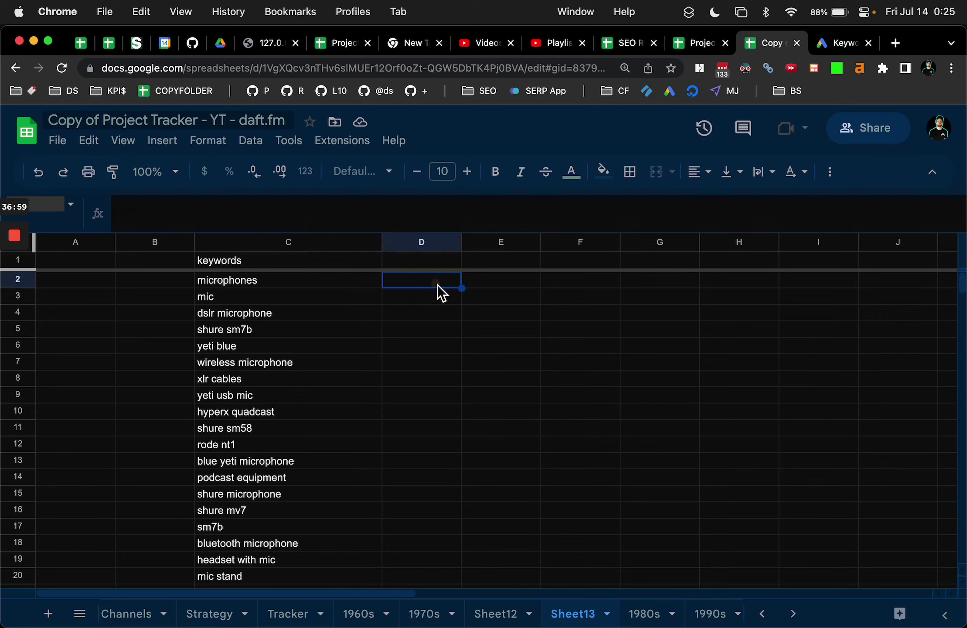
pyautogui.click(345, 140)
pyautogui.moveTo(482, 303)
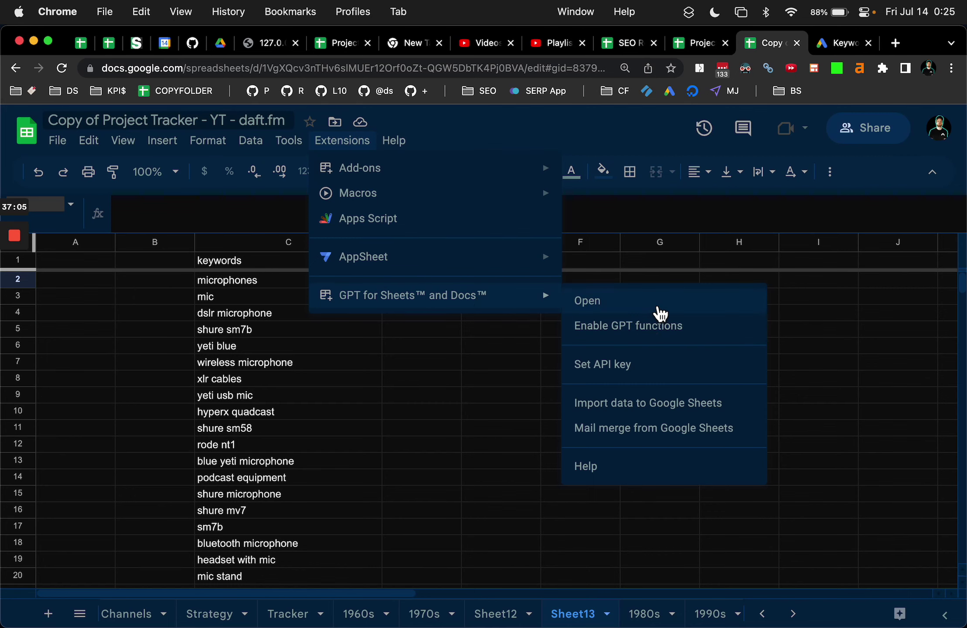
# - Open the GPT for Sheets sidebar and expand its formula controls and default model settings
pyautogui.click(661, 307)
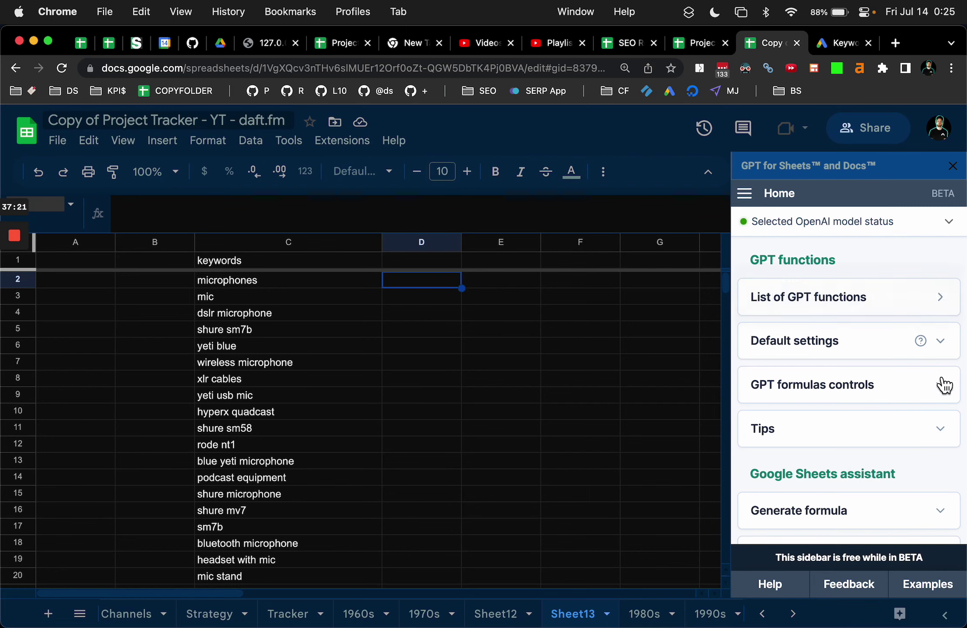
pyautogui.click(940, 394)
pyautogui.scroll(3, 938, 371)
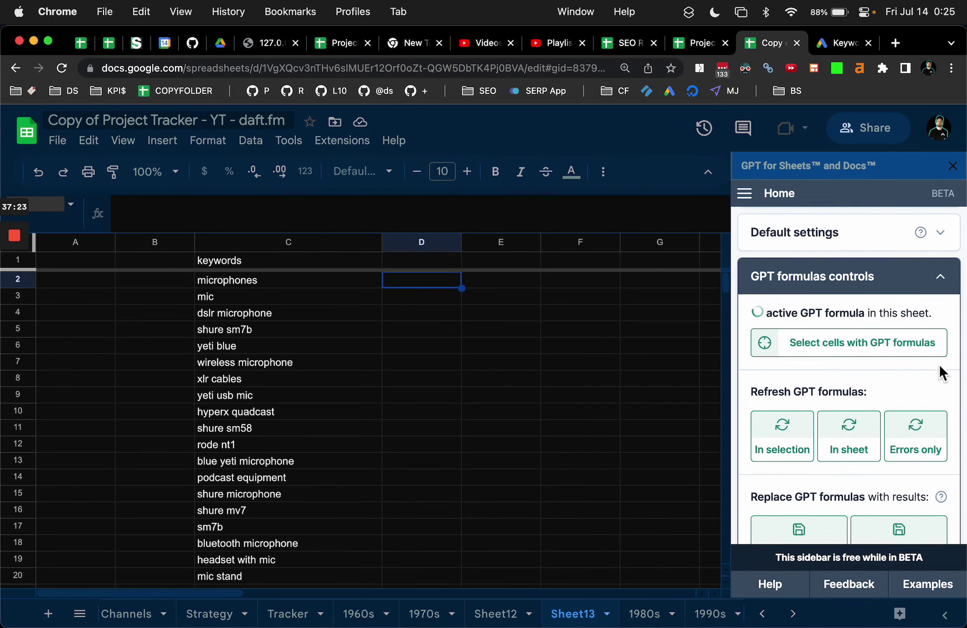
pyautogui.click(949, 327)
pyautogui.moveTo(942, 286)
pyautogui.scroll(2, 943, 286)
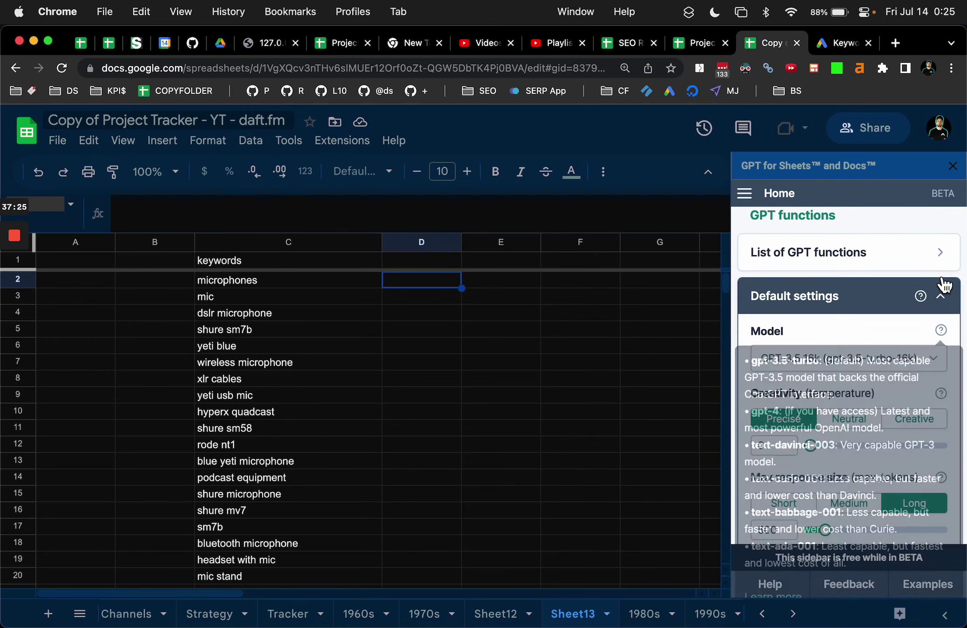
# - Read the GPT_CLASSIFY and GPT_EXTRACT entries in the function list, then close the sidebar
pyautogui.click(951, 250)
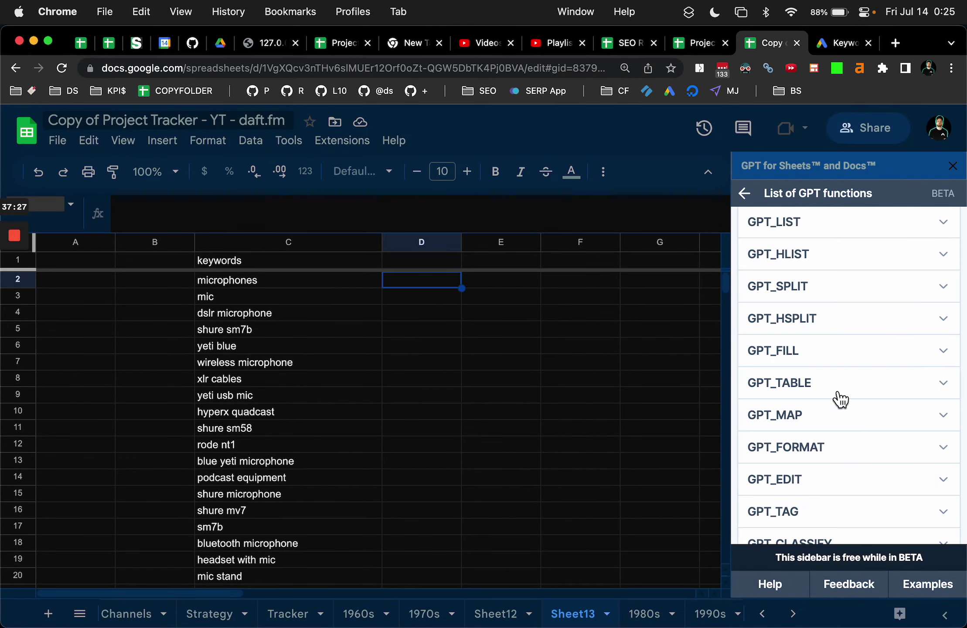
pyautogui.scroll(-5, 837, 399)
pyautogui.click(828, 339)
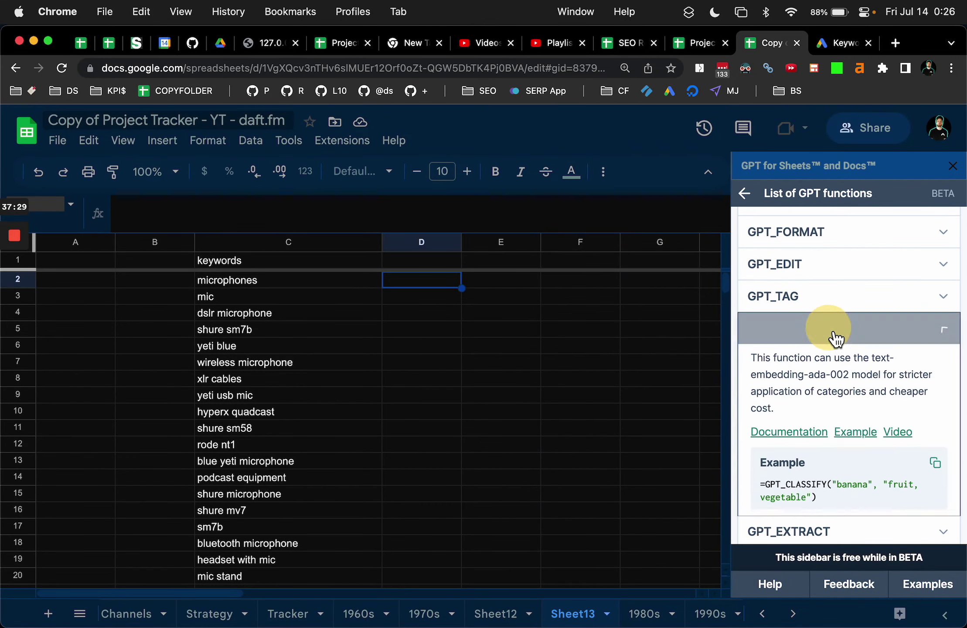
pyautogui.scroll(-2, 828, 333)
pyautogui.scroll(-1, 820, 436)
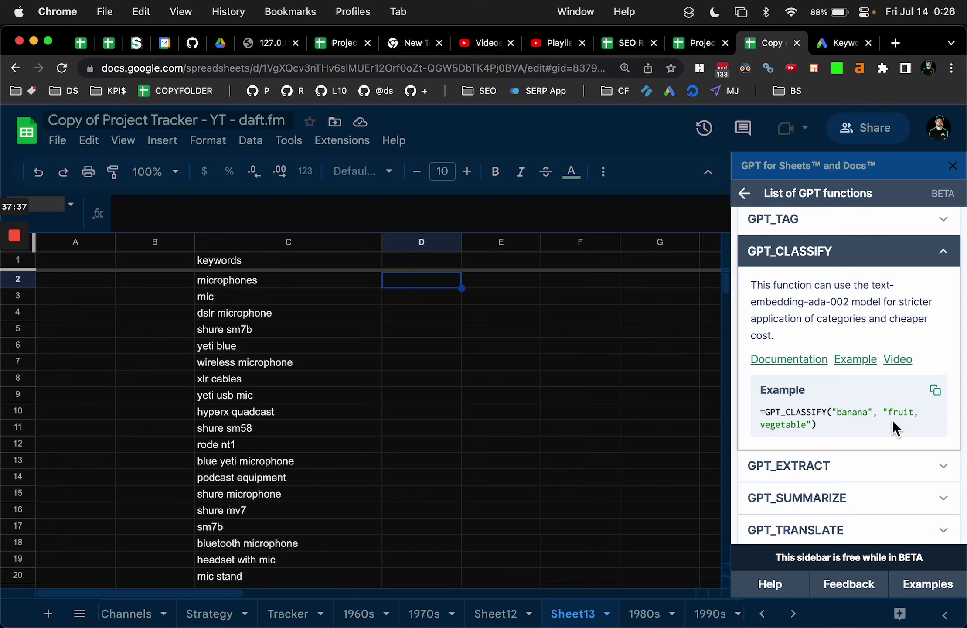
pyautogui.click(840, 466)
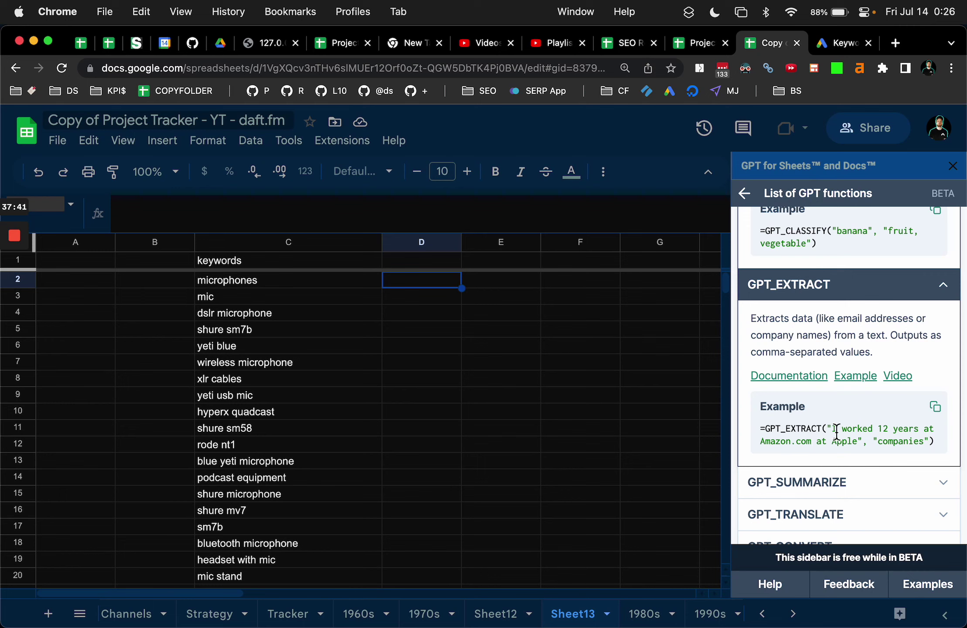
pyautogui.scroll(-3, 853, 434)
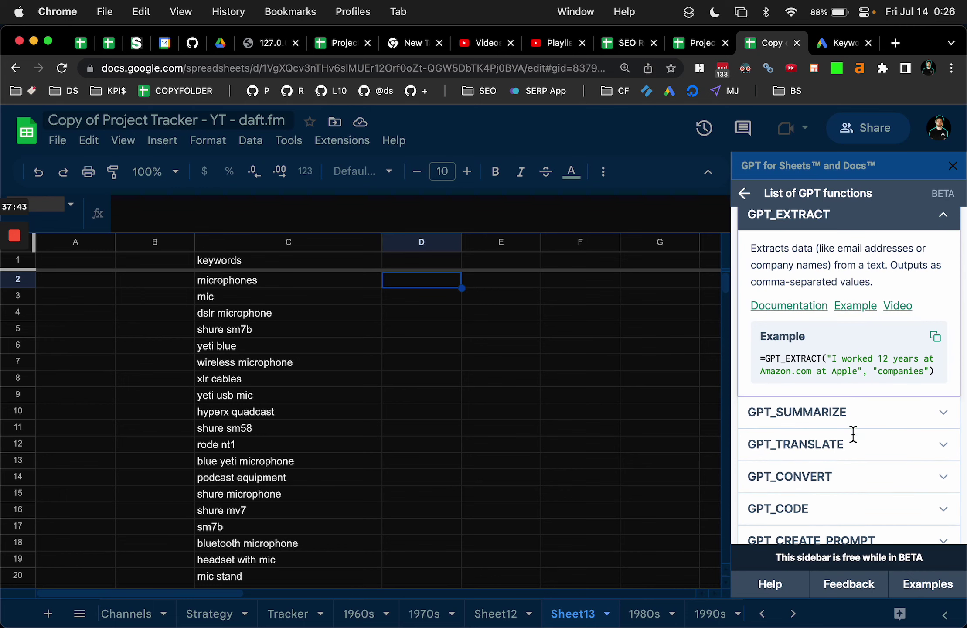
pyautogui.scroll(-1, 852, 457)
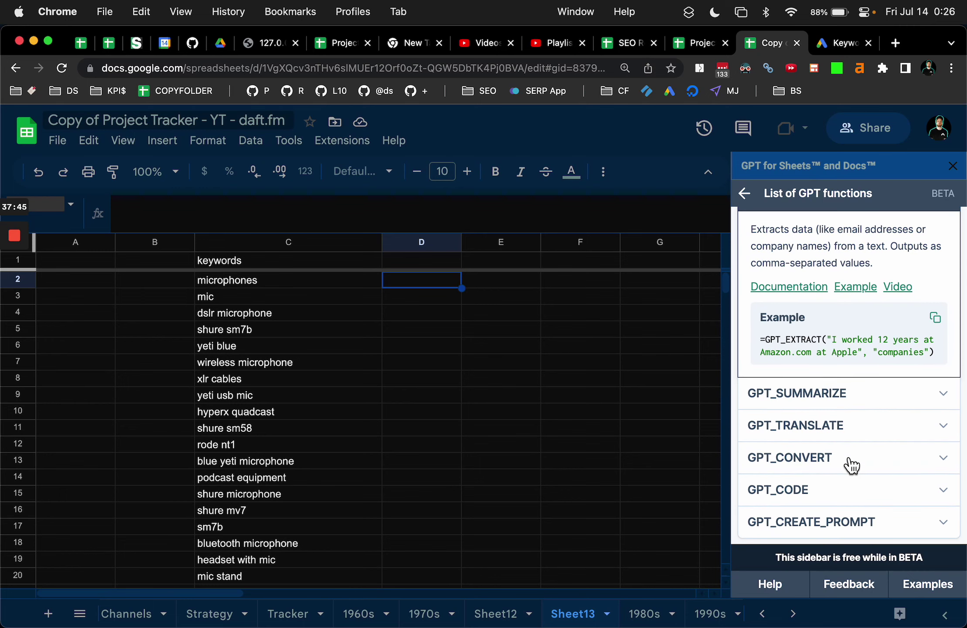
pyautogui.scroll(15, 851, 465)
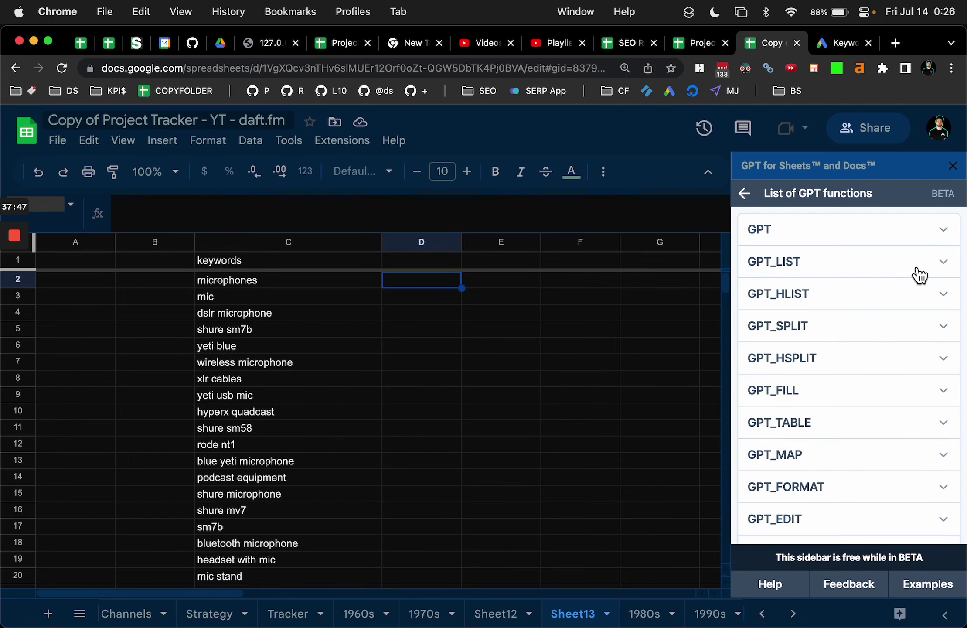
pyautogui.click(955, 166)
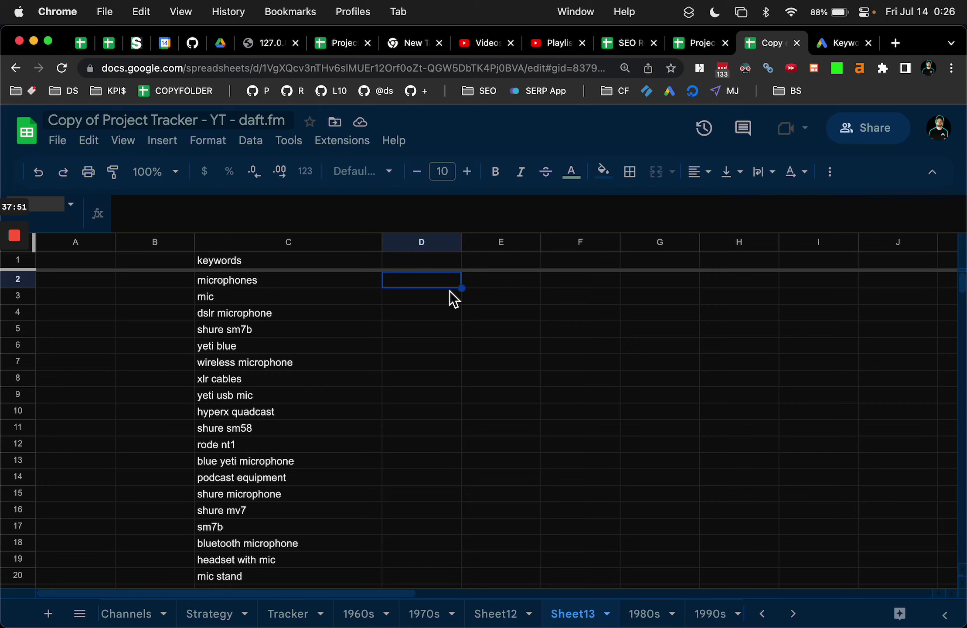
# - Enter =GPT("extract the brand from the following keyword if it exists, properly cased: ",C2) in D2 and widen column D
pyautogui.write('=GPT(')
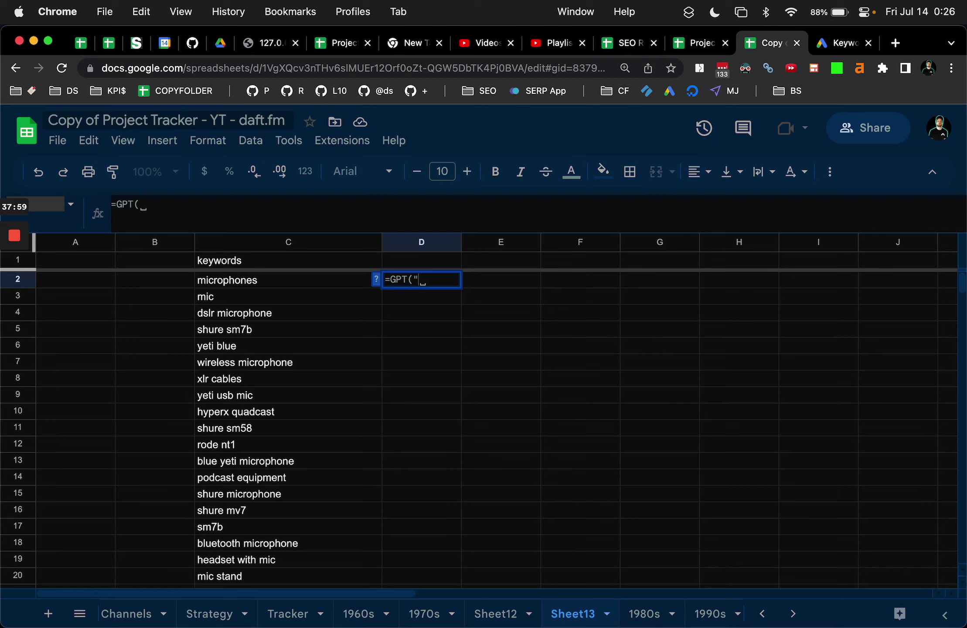
pyautogui.write('"extract the brand ')
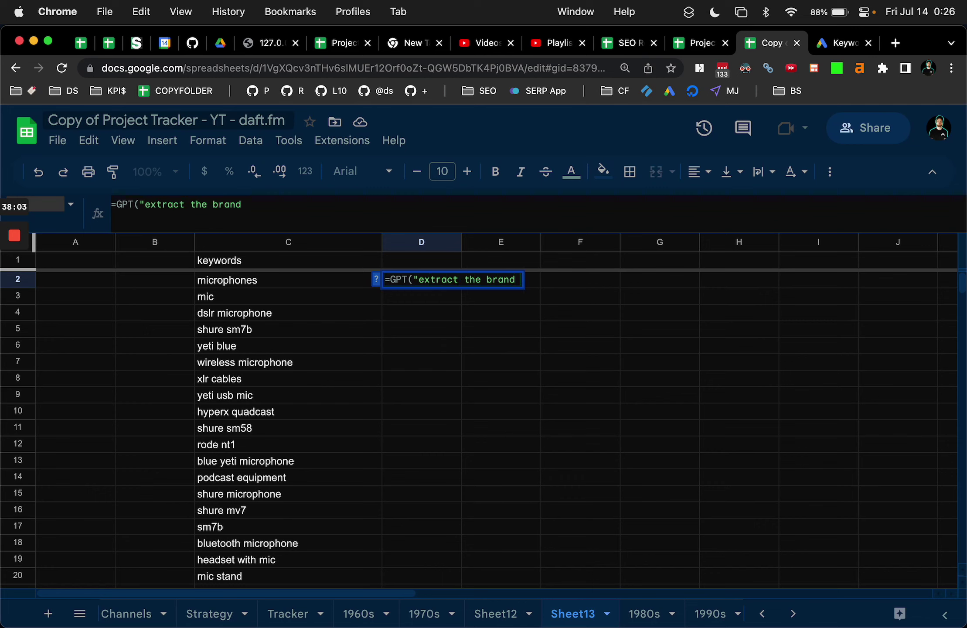
pyautogui.write('from t')
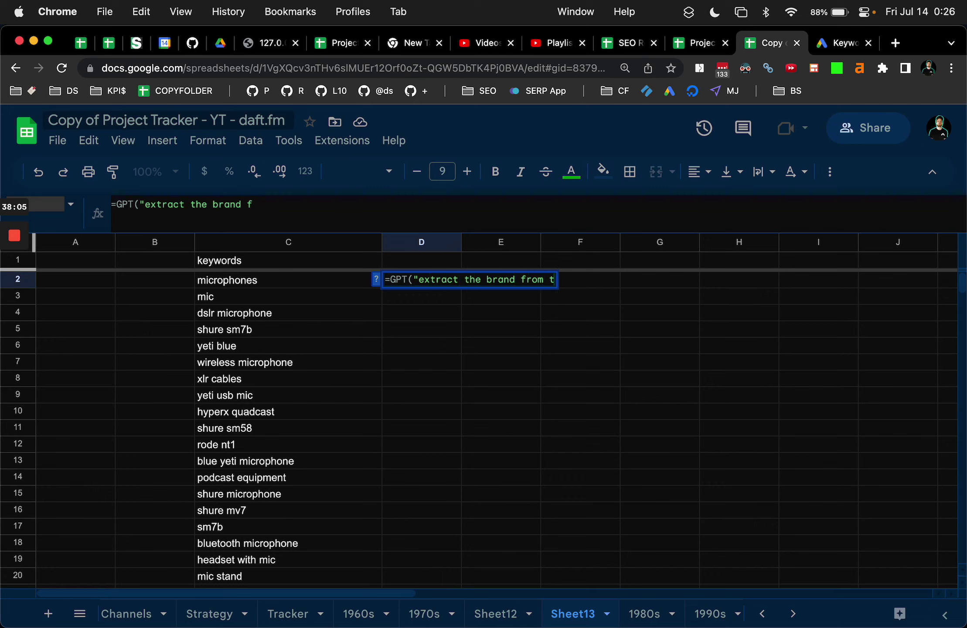
pyautogui.write('he following key')
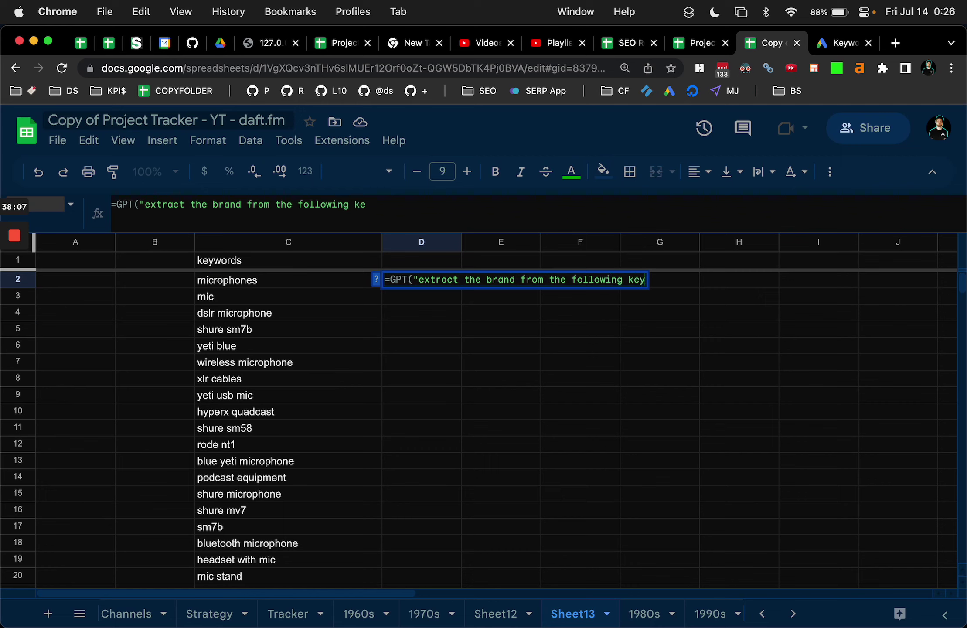
pyautogui.write('word if it exists')
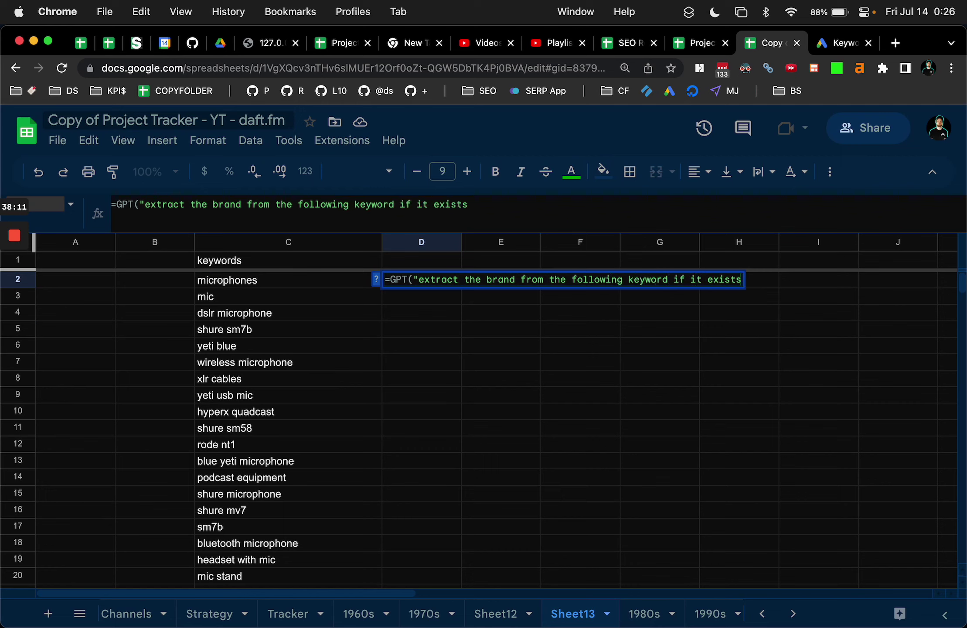
pyautogui.write(',')
pyautogui.press('BackSpace')
pyautogui.press('BackSpace')
pyautogui.write(', properly ')
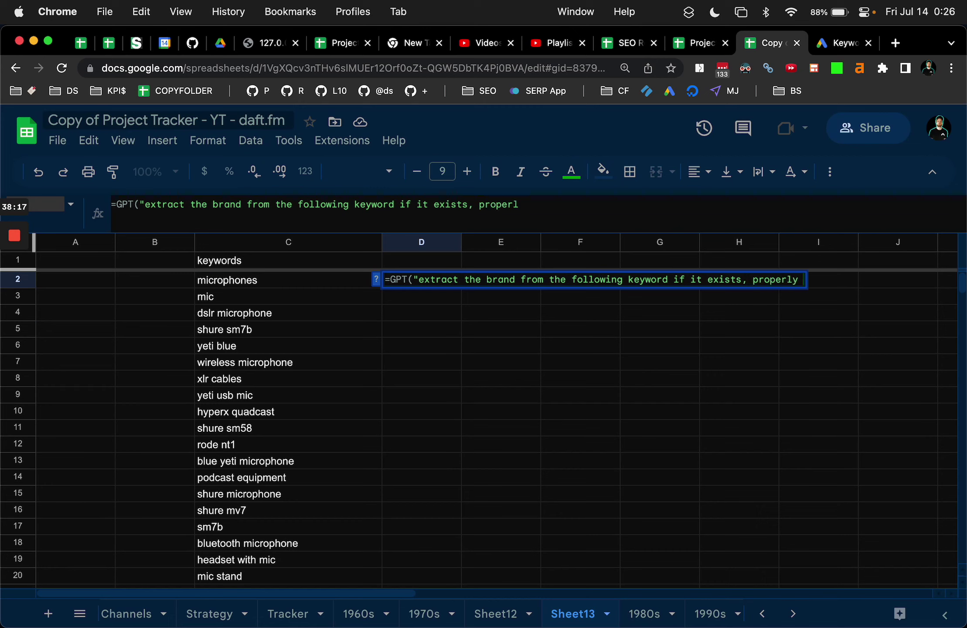
pyautogui.write('cases:')
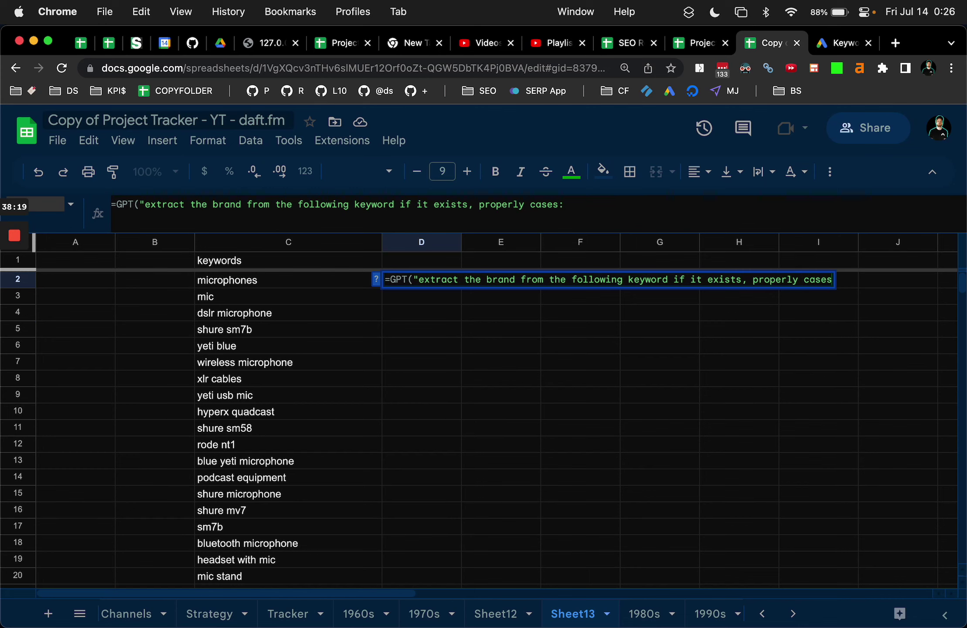
pyautogui.press('BackSpace')
pyautogui.write('d: ",')
pyautogui.click(253, 279)
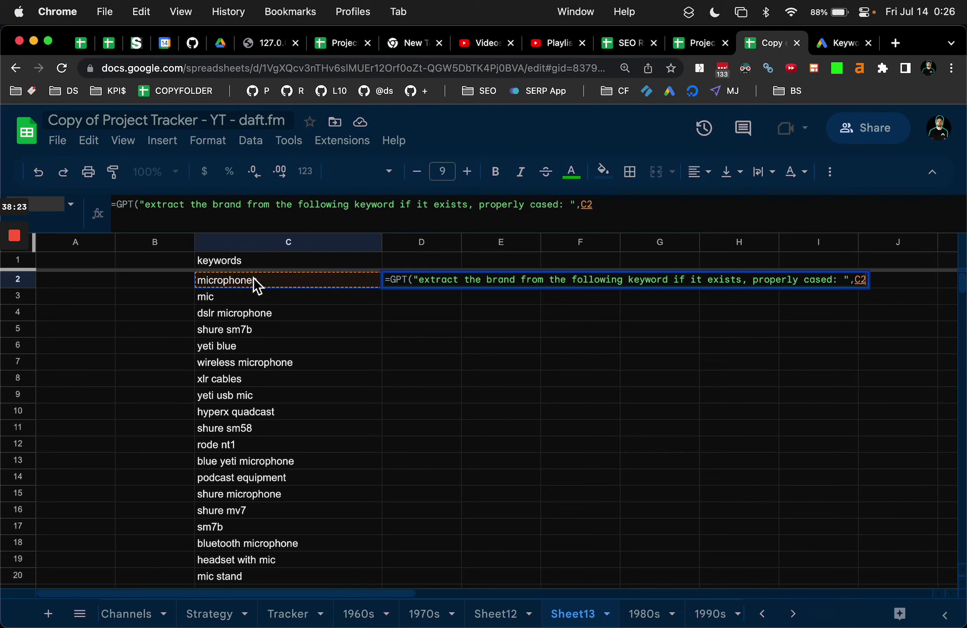
pyautogui.write(')')
pyautogui.press('Return')
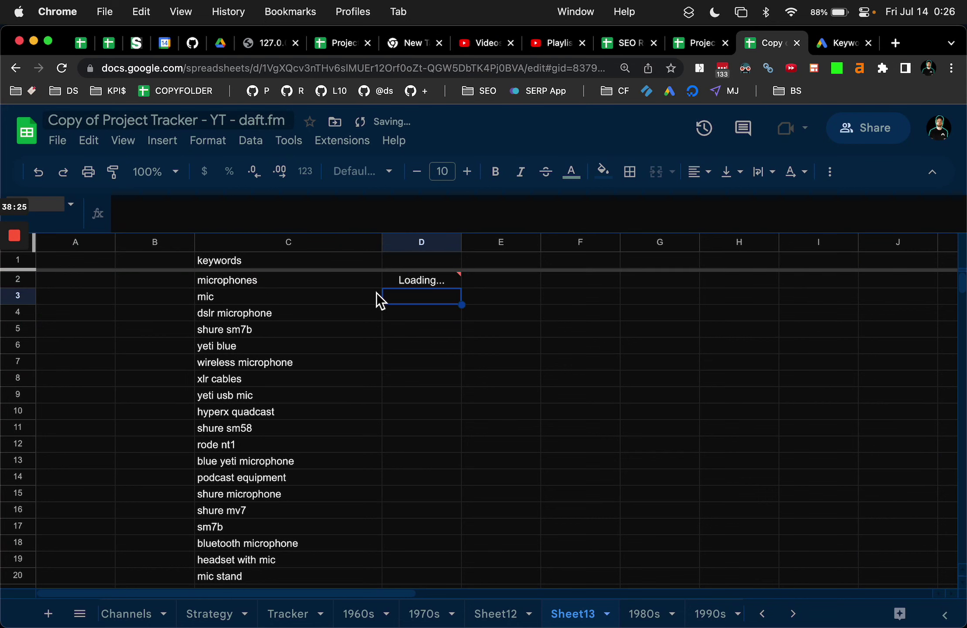
pyautogui.moveTo(461, 242); pyautogui.dragTo(513, 242)
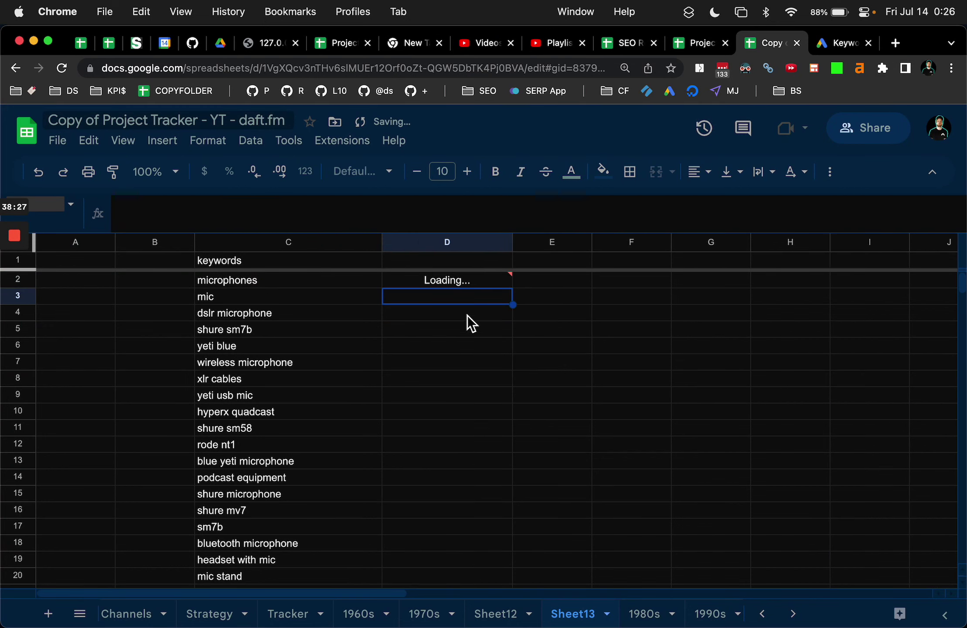
pyautogui.moveTo(515, 242); pyautogui.dragTo(561, 246)
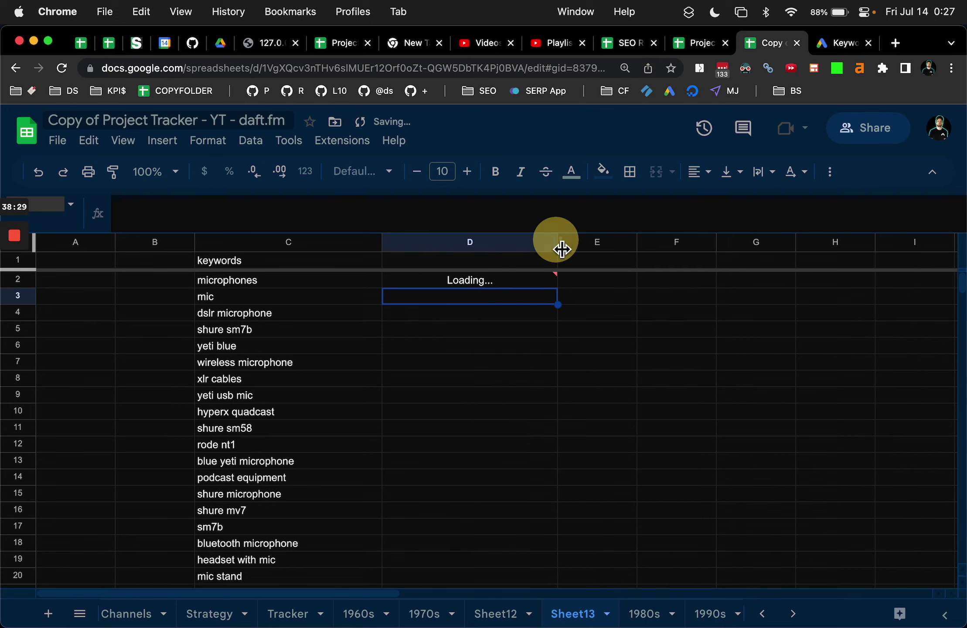
# - Copy the brand formula from D2 into D3:D18
pyautogui.click(419, 281)
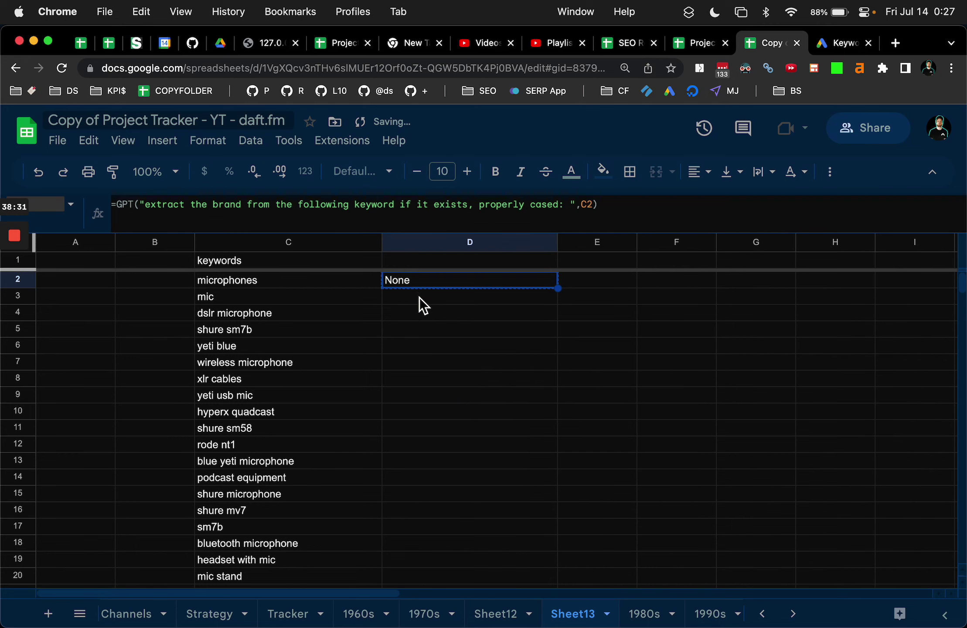
pyautogui.click(419, 299)
pyautogui.keyDown('shift'); pyautogui.click(420, 542); pyautogui.keyUp('shift')
pyautogui.hotkey('ctrl', 'v')
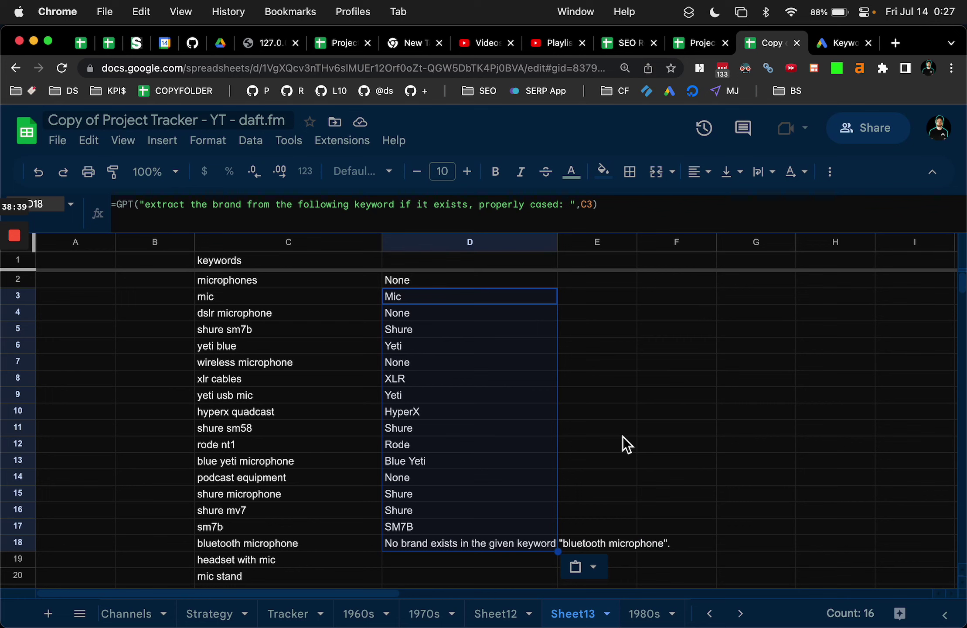
# - Paste the brand formula into D19:D101
pyautogui.press('super+equal')
pyautogui.click(715, 410)
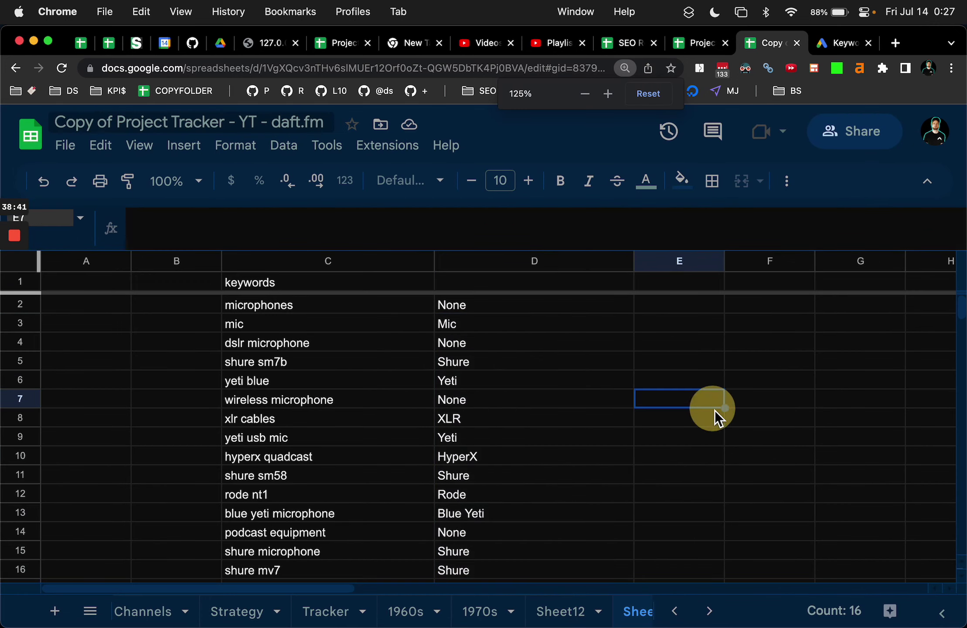
pyautogui.scroll(-3, 715, 410)
pyautogui.click(588, 516)
pyautogui.scroll(-20, 588, 516)
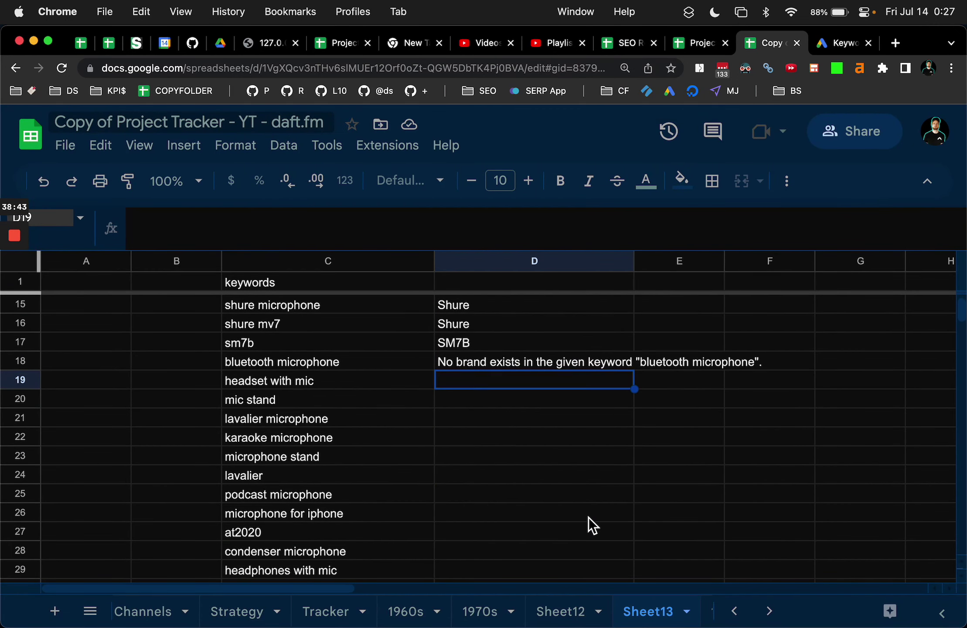
pyautogui.keyDown('shift'); pyautogui.click(565, 498); pyautogui.keyUp('shift')
pyautogui.write('=GPT("extract the brand from the following keyword if it exists, properly cased: ",C19)')
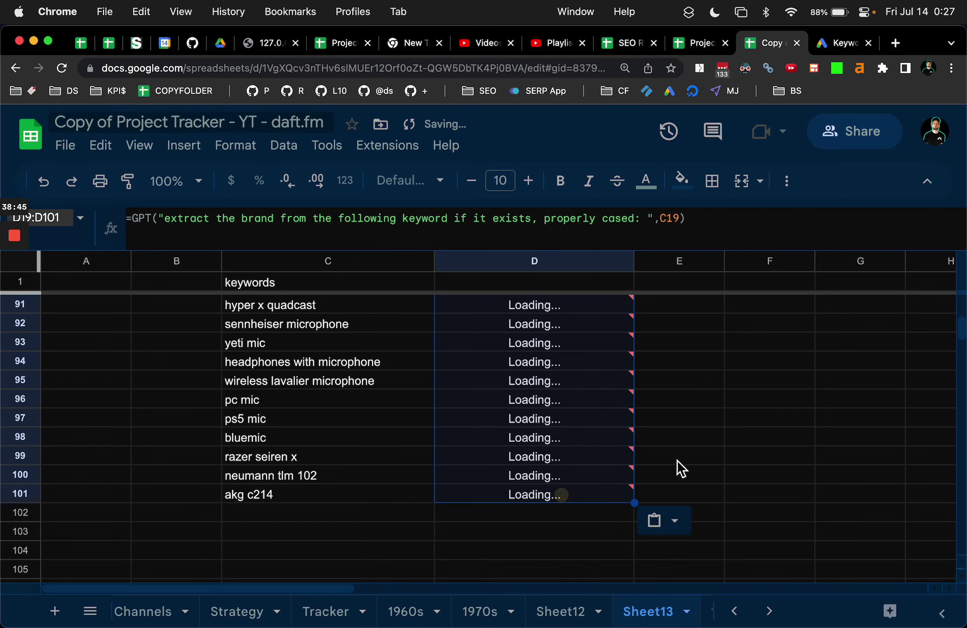
# - Check the loading brand results such as Shure, Yeti and HyperX, and dismiss the loading error popup
pyautogui.scroll(20, 693, 453)
pyautogui.press('super+minus')
pyautogui.scroll(8, 694, 454)
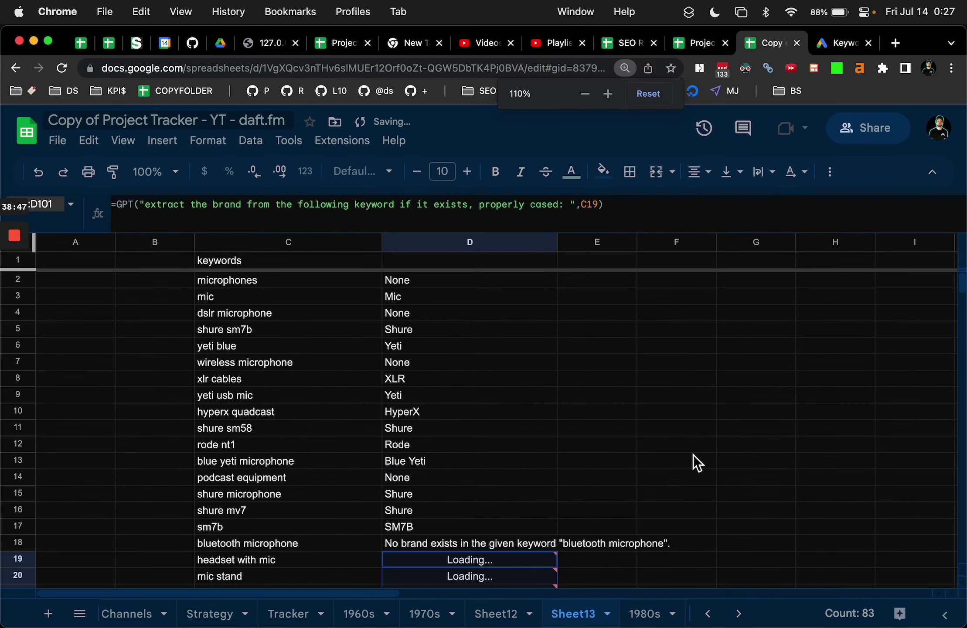
pyautogui.scroll(-4, 661, 446)
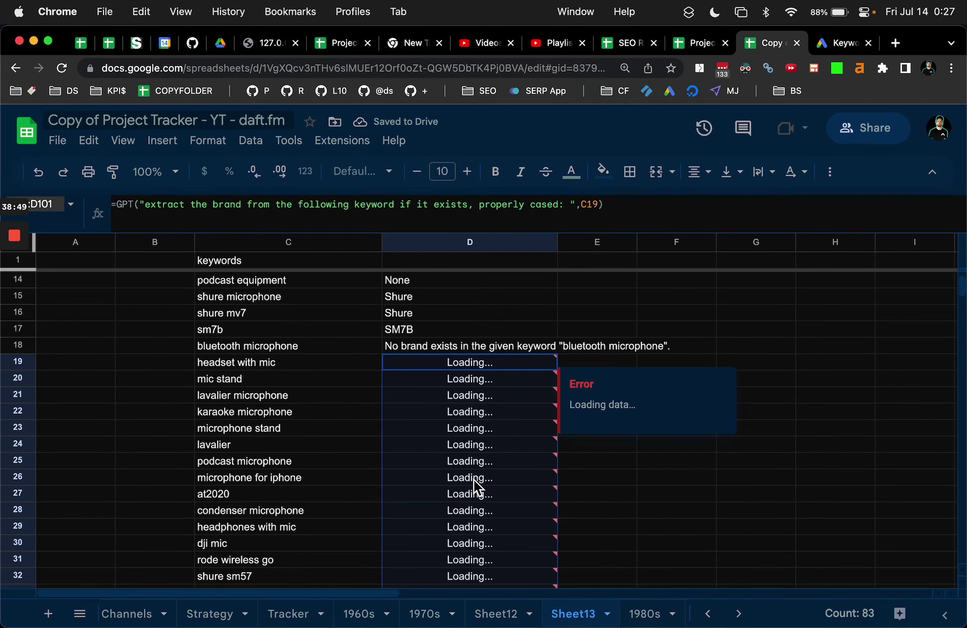
pyautogui.moveTo(471, 460)
pyautogui.click(655, 386)
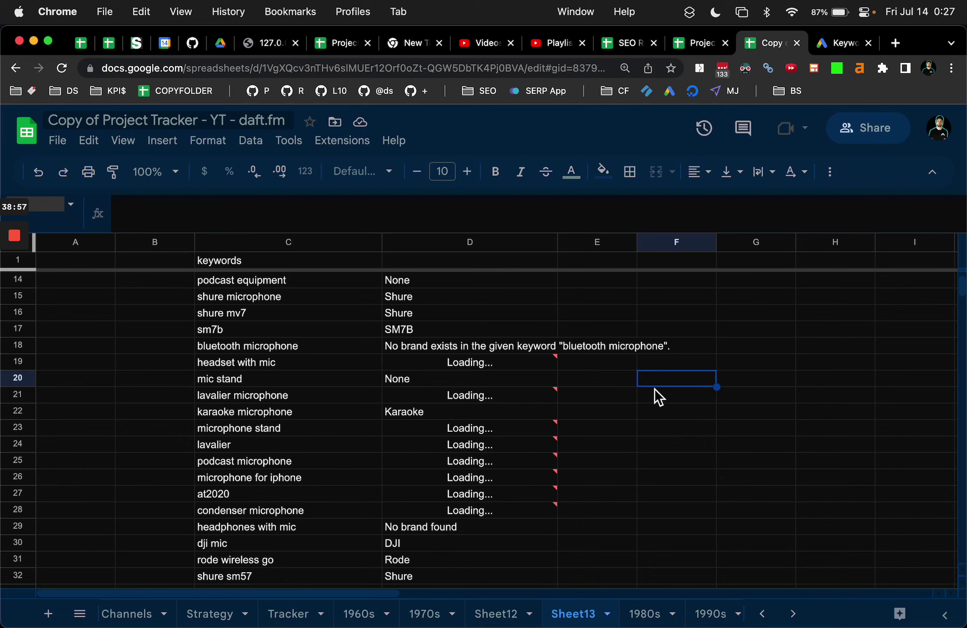
pyautogui.scroll(4, 654, 389)
# - Enter =GPT("is this keyword a 'product category' or a 'single product' keyword?: ",C2) in E2
pyautogui.click(598, 285)
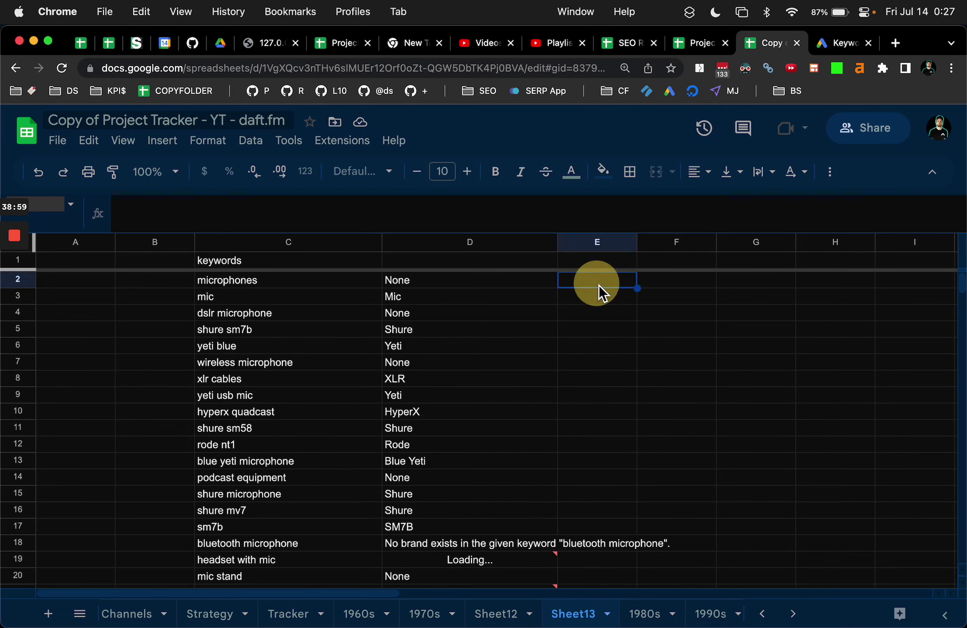
pyautogui.write('=GPT(')
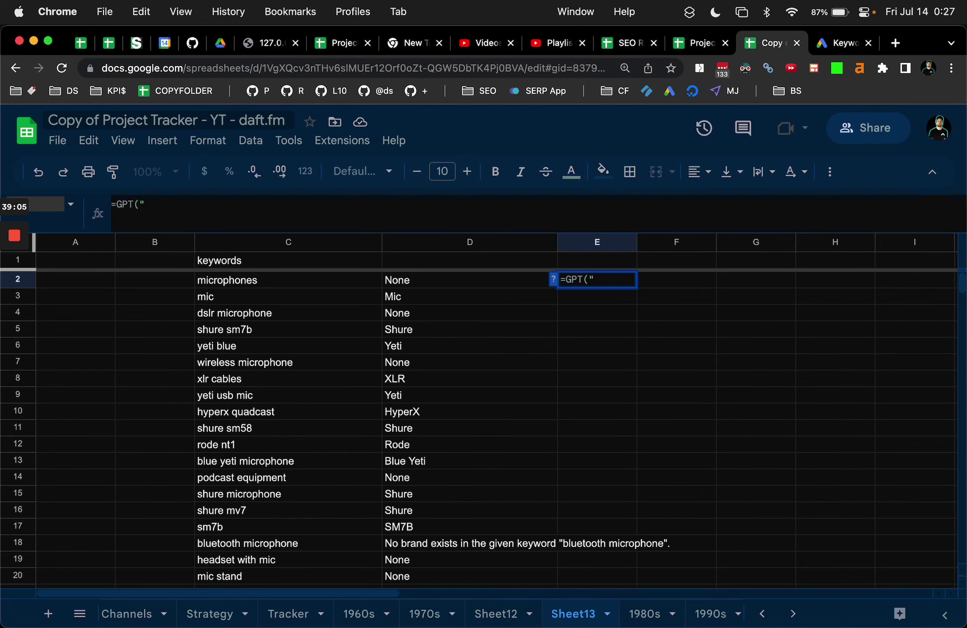
pyautogui.write('"for the')
pyautogui.press('BackSpace')
pyautogui.press('BackSpace')
pyautogui.press('BackSpace')
pyautogui.write('this ke')
pyautogui.press('BackSpace')
pyautogui.press('BackSpace')
pyautogui.press('BackSpace')
pyautogui.press('BackSpace')
pyautogui.press('BackSpace')
pyautogui.press('BackSpace')
pyautogui.press('BackSpace')
pyautogui.press('BackSpace')
pyautogui.press('BackSpace')
pyautogui.press('BackSpace')
pyautogui.press('BackSpace')
pyautogui.write("is this keyword a '")
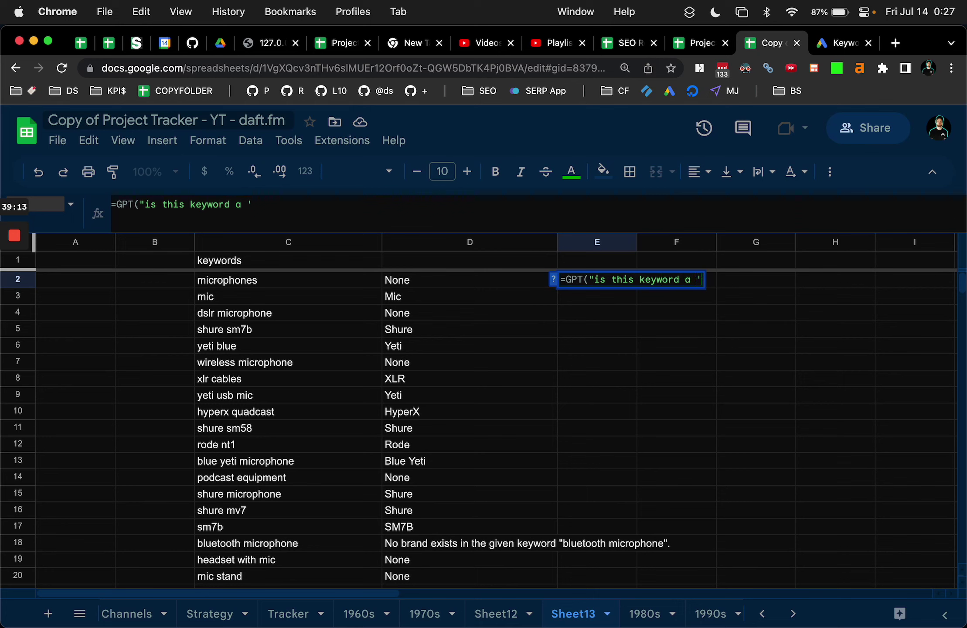
pyautogui.write('product cate')
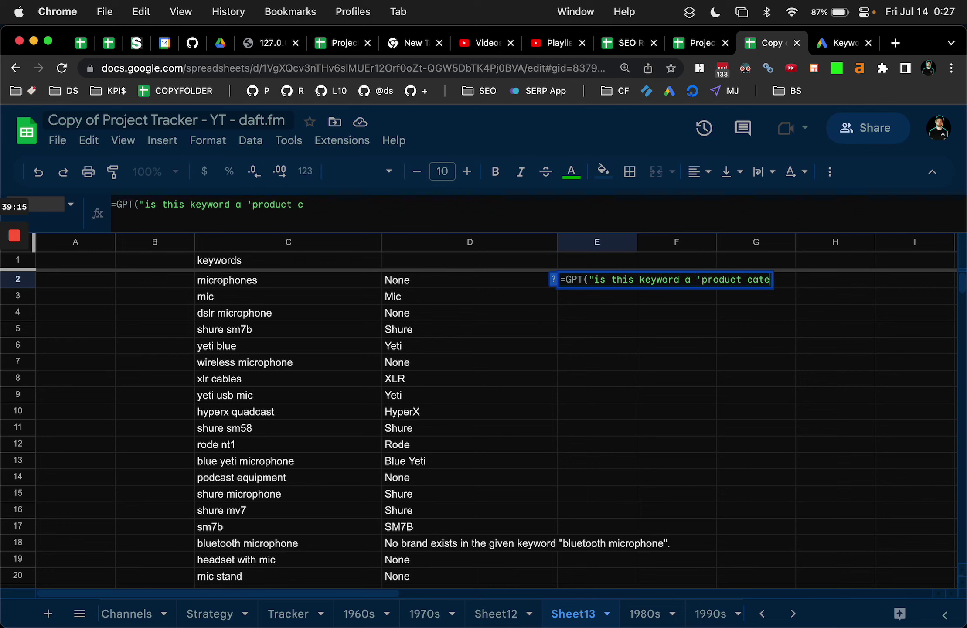
pyautogui.write("gory' or a s")
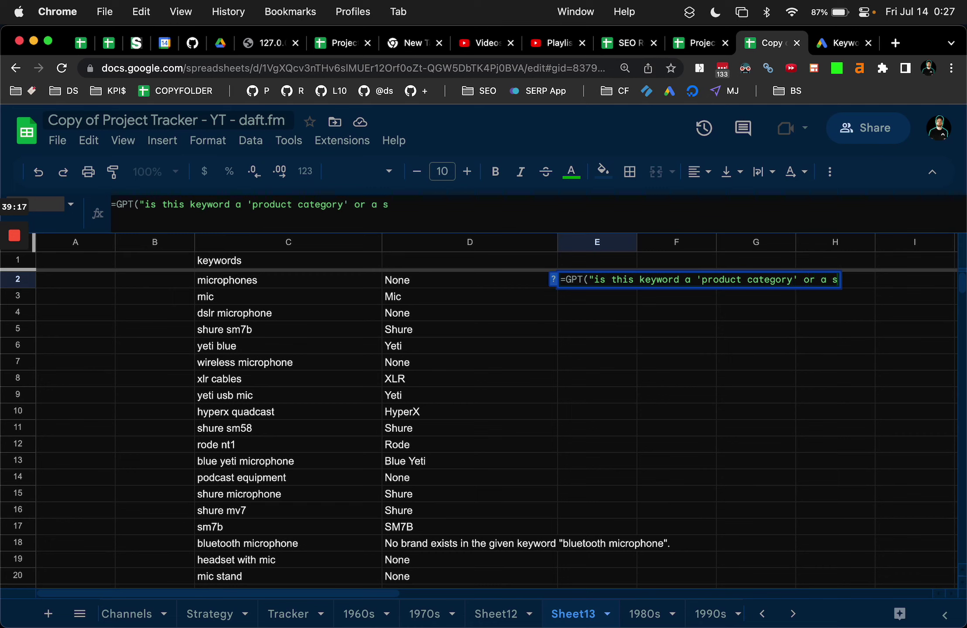
pyautogui.press('BackSpace')
pyautogui.write("'singl")
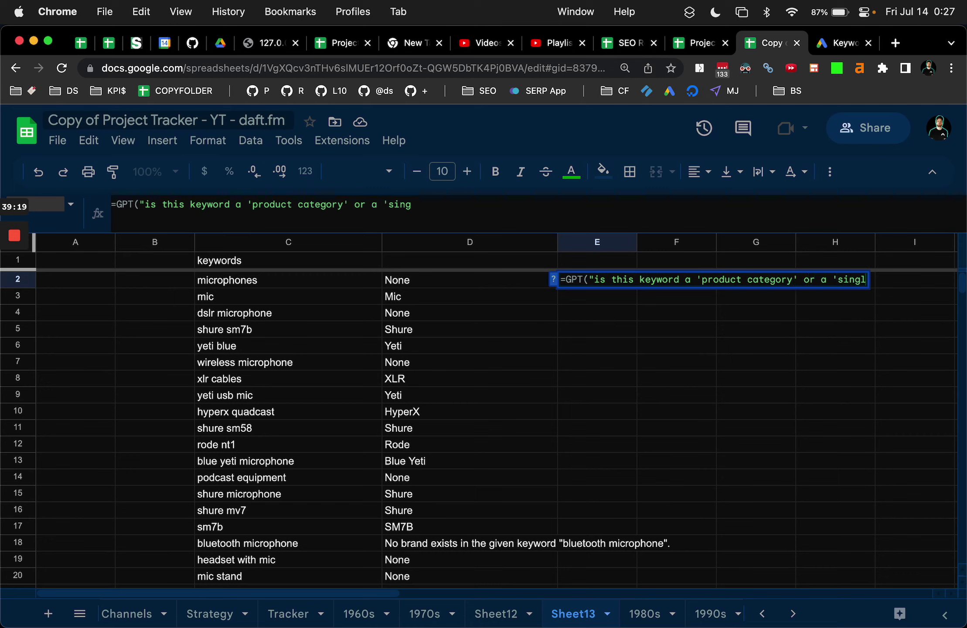
pyautogui.write("e product'")
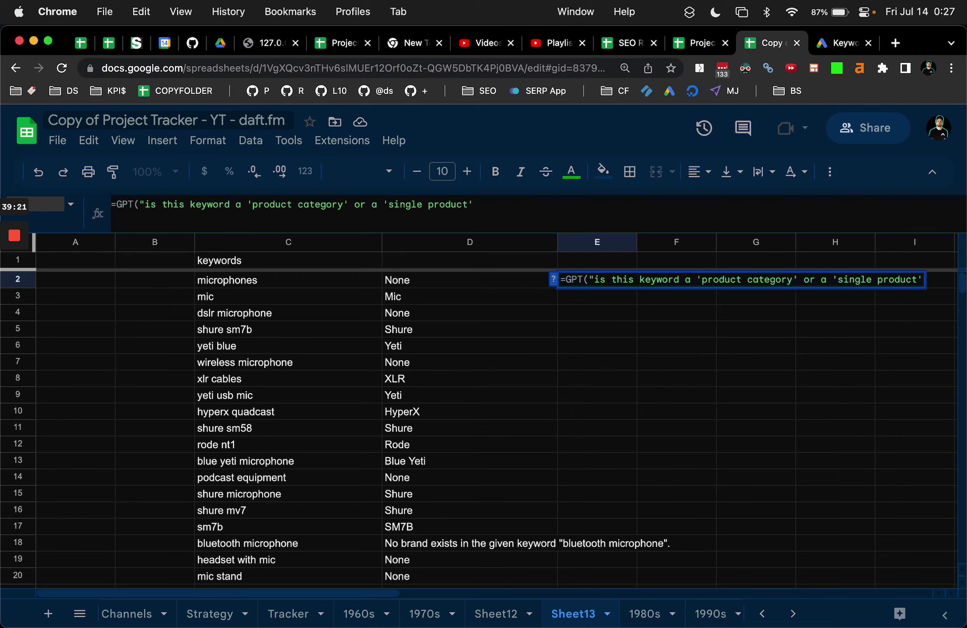
pyautogui.write(' keyword?: ",')
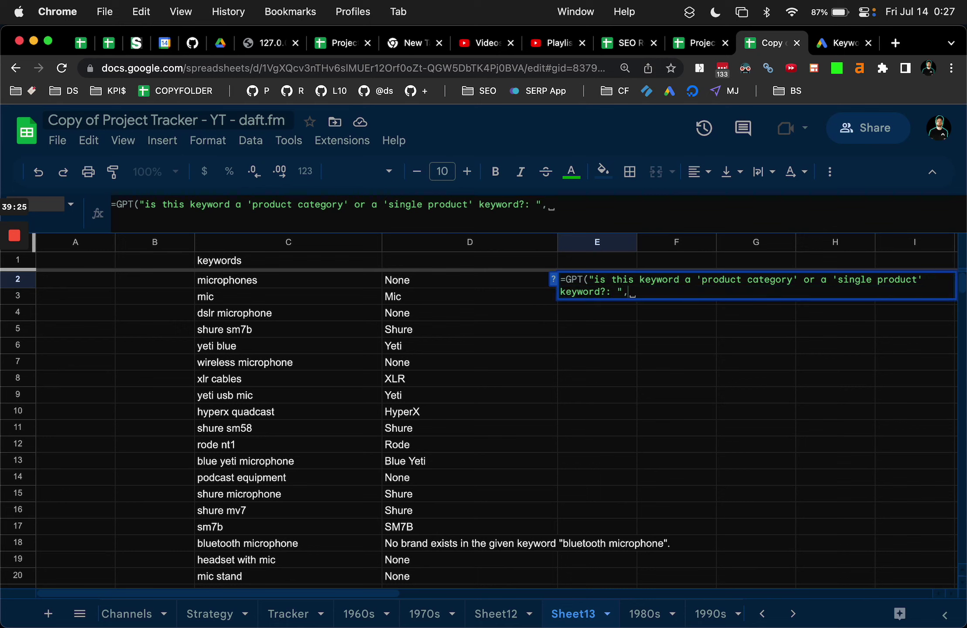
pyautogui.click(339, 281)
pyautogui.write(')')
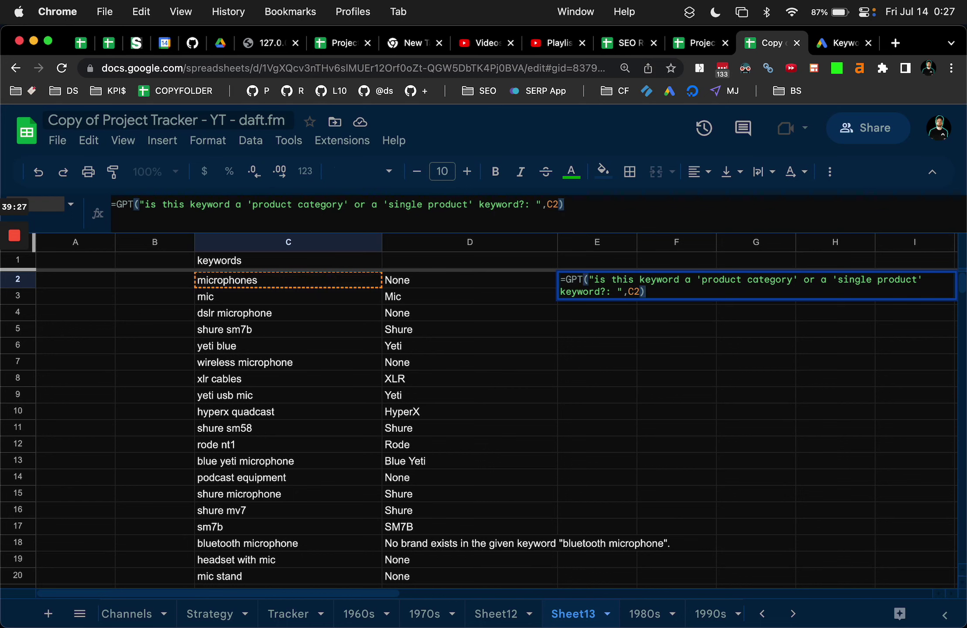
pyautogui.press('Return')
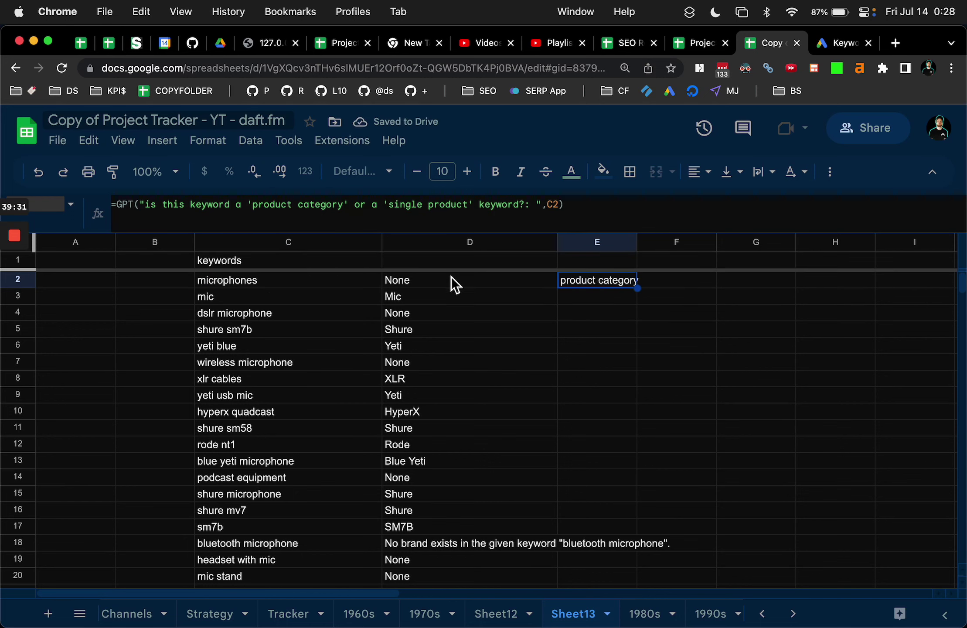
# - Widen column E and copy the classification formula from E2 down through E17
pyautogui.moveTo(637, 250); pyautogui.dragTo(703, 248)
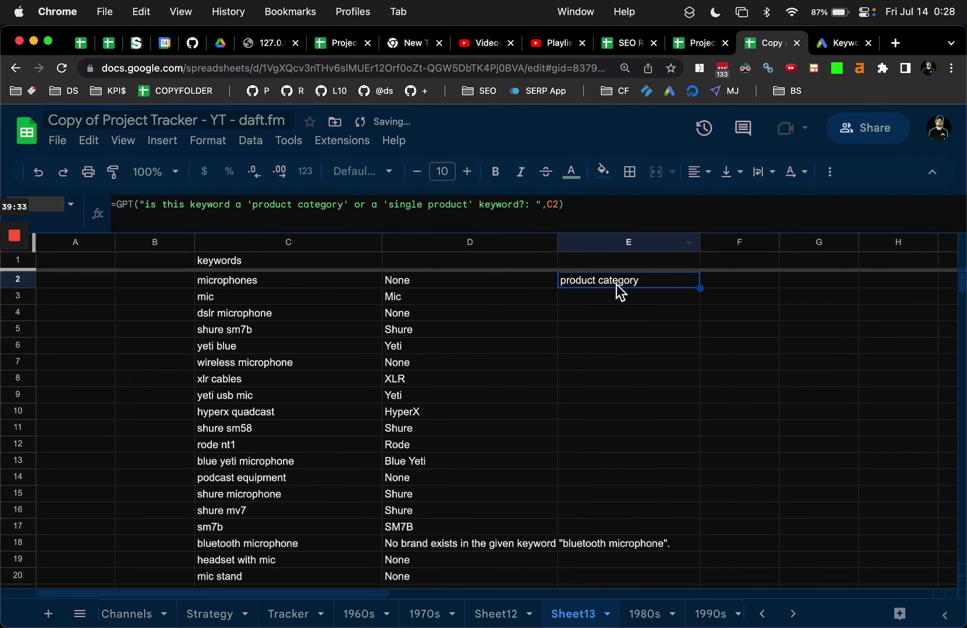
pyautogui.press('super+c')
pyautogui.keyDown('shift'); pyautogui.click(633, 483); pyautogui.keyUp('shift')
pyautogui.press('super+v')
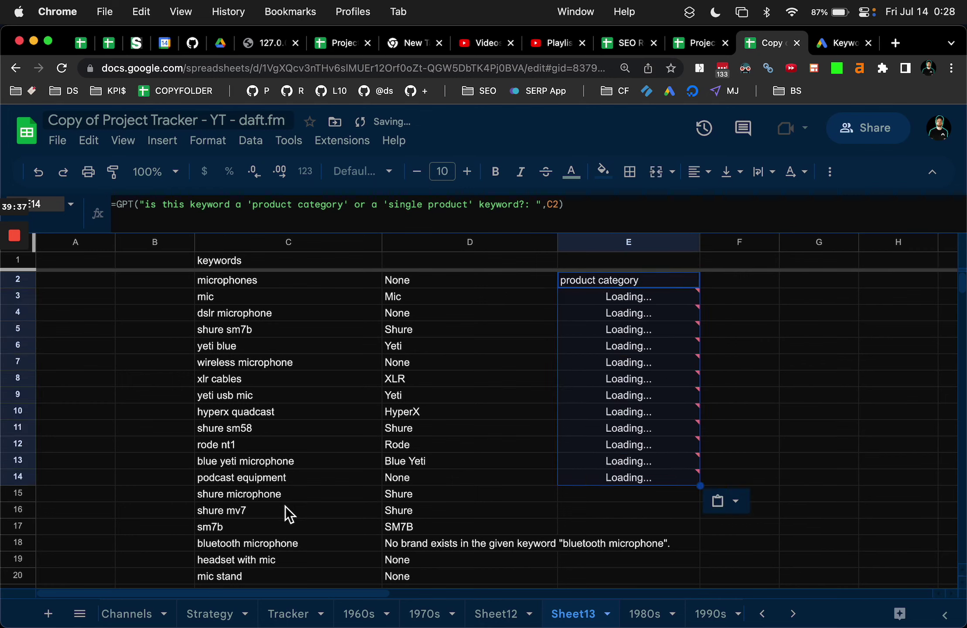
pyautogui.click(282, 510)
pyautogui.click(276, 530)
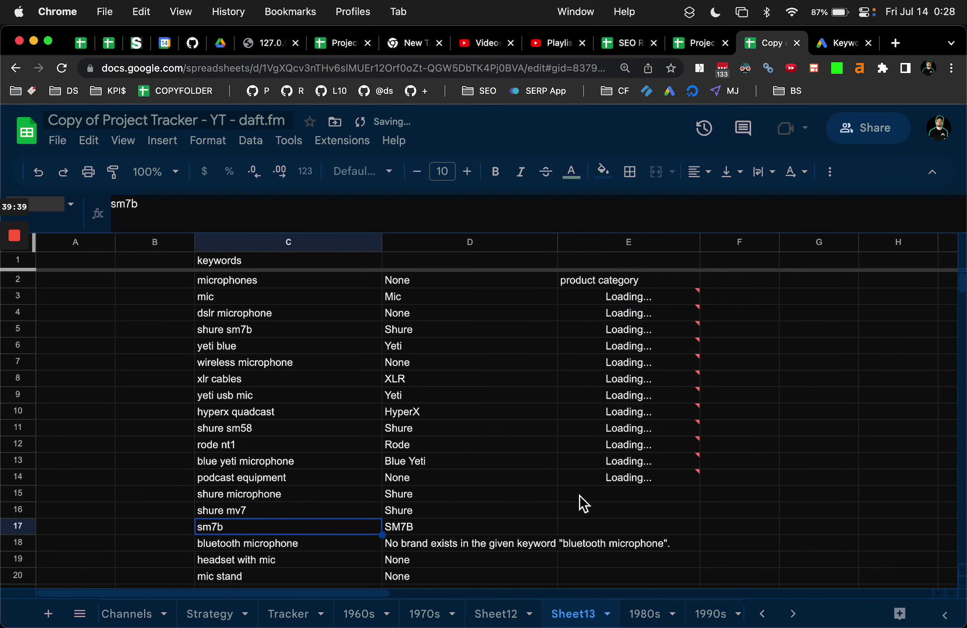
pyautogui.click(580, 495)
pyautogui.keyDown('shift'); pyautogui.click(614, 533); pyautogui.keyUp('shift')
pyautogui.press('super+v')
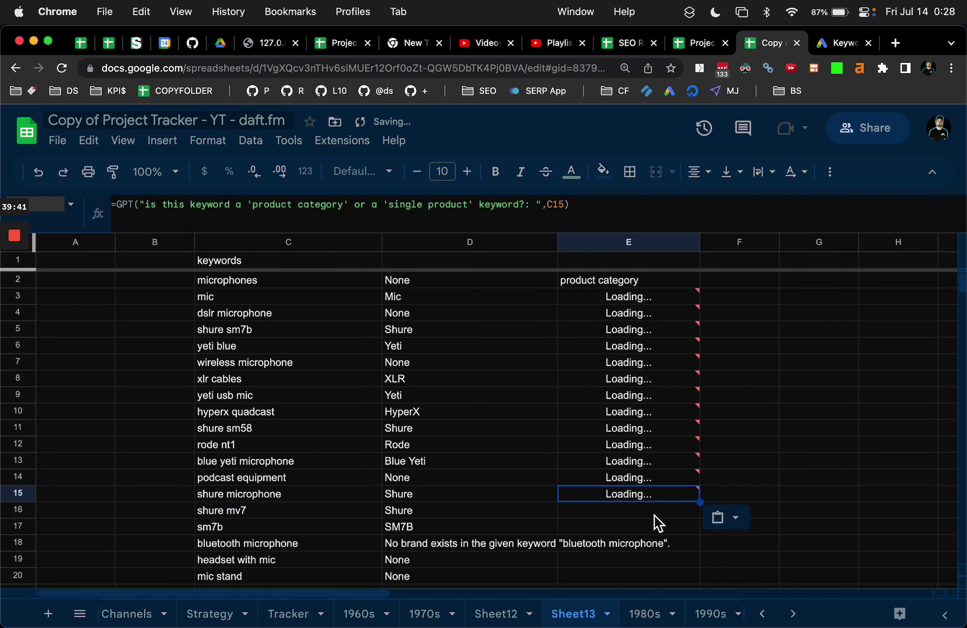
pyautogui.click(654, 515)
pyautogui.press('super+v')
pyautogui.click(643, 525)
pyautogui.press('super+v')
pyautogui.click(773, 459)
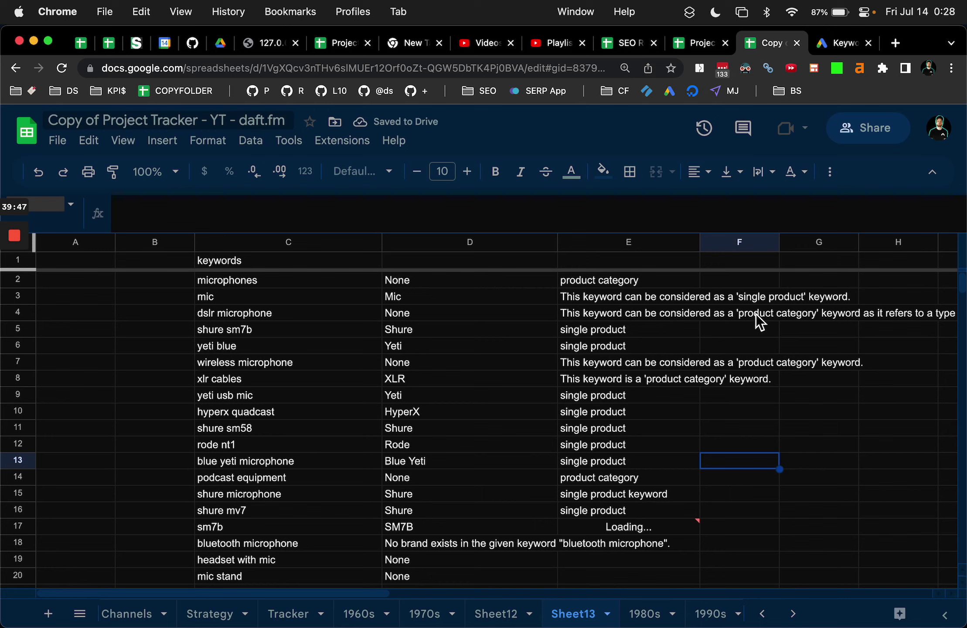
pyautogui.click(640, 331)
pyautogui.click(295, 333)
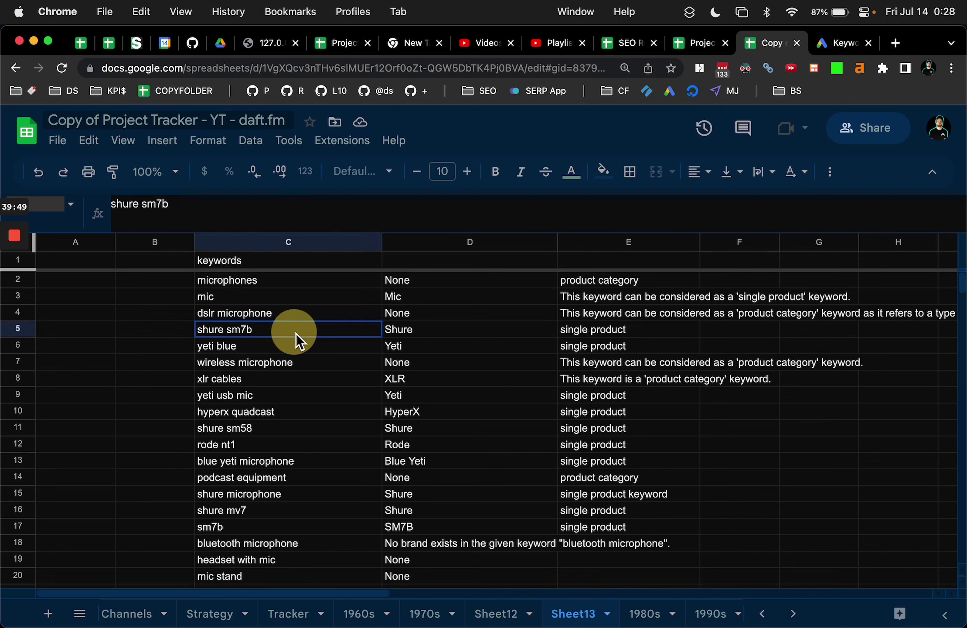
pyautogui.click(586, 330)
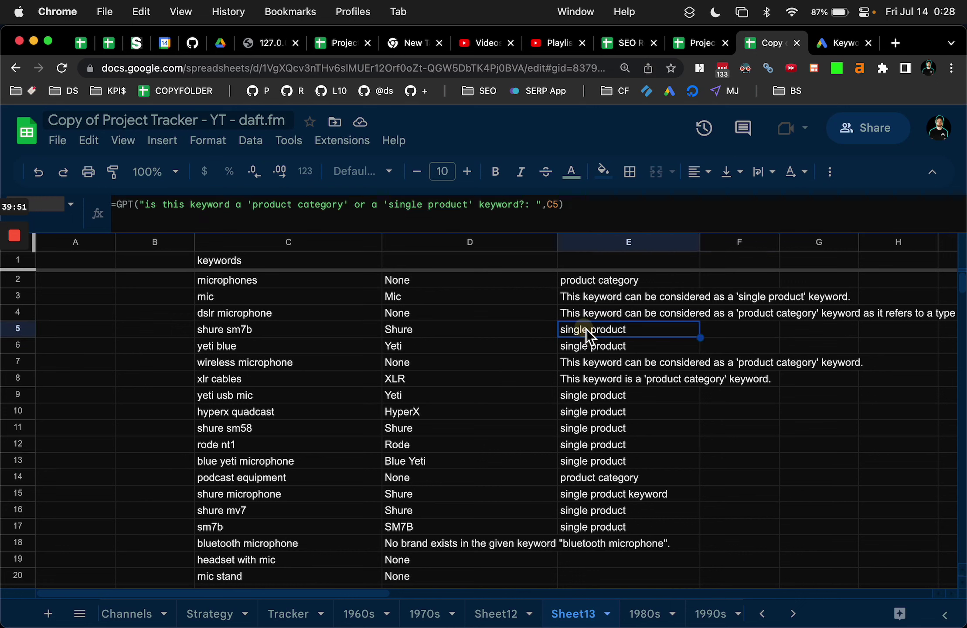
pyautogui.click(257, 347)
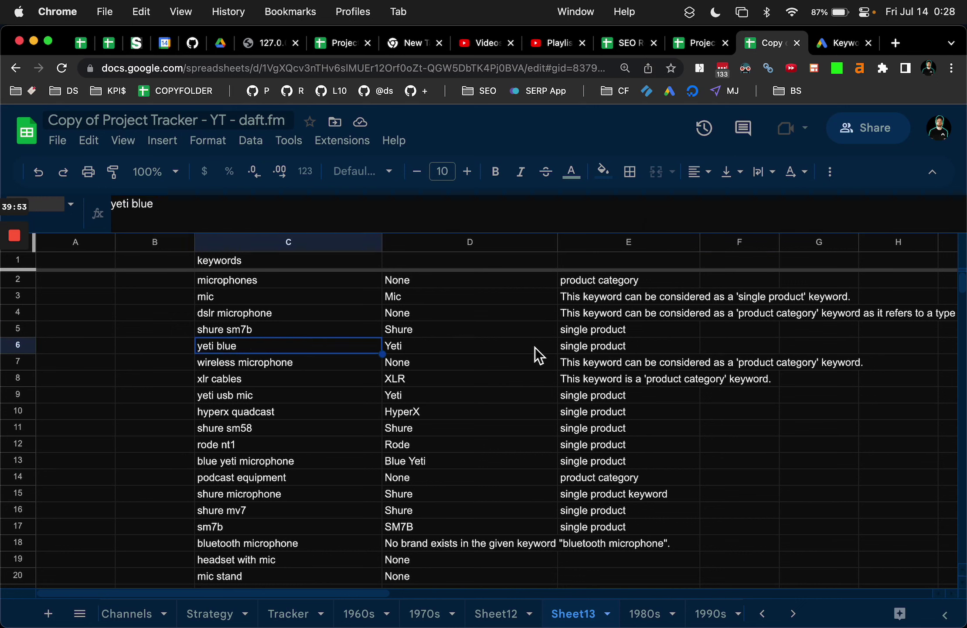
pyautogui.click(572, 347)
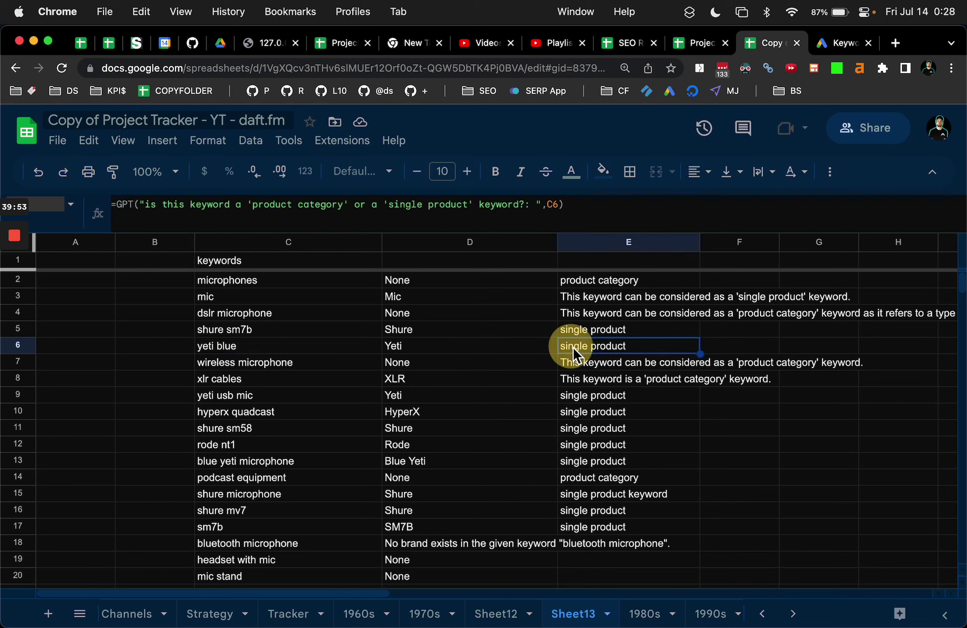
pyautogui.click(303, 363)
pyautogui.click(656, 362)
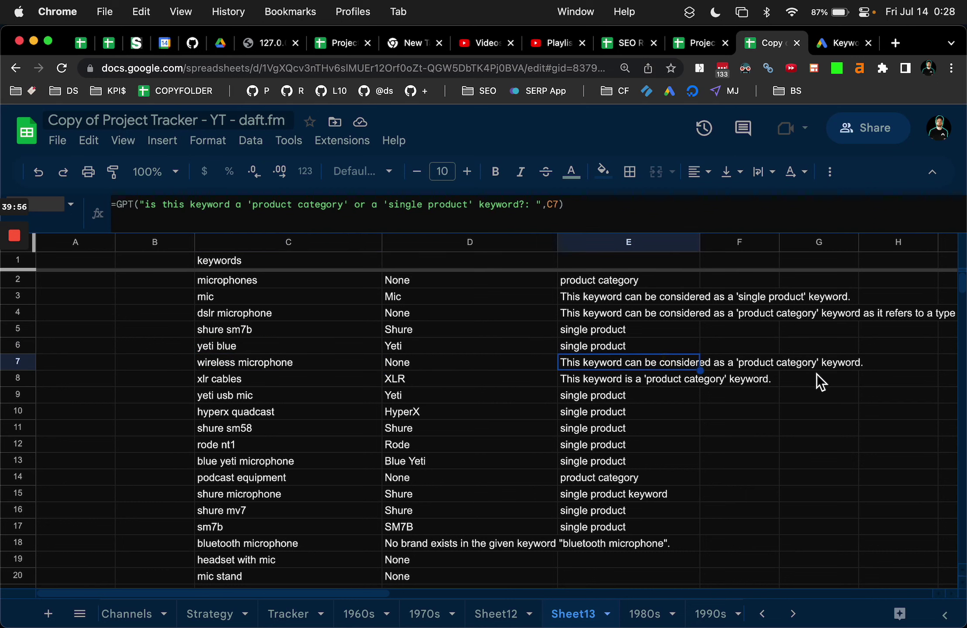
pyautogui.click(250, 376)
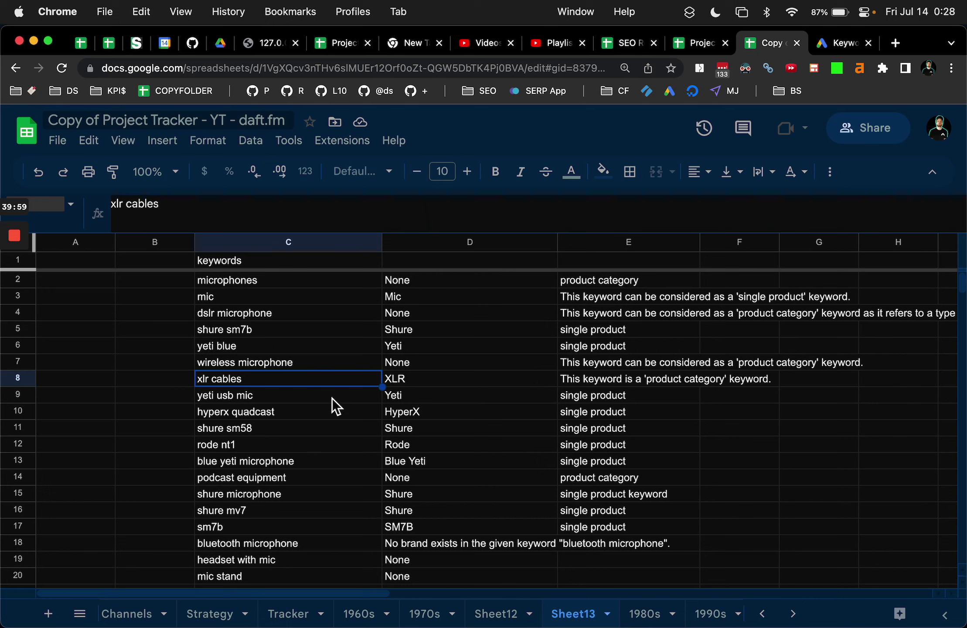
pyautogui.click(611, 395)
pyautogui.click(259, 414)
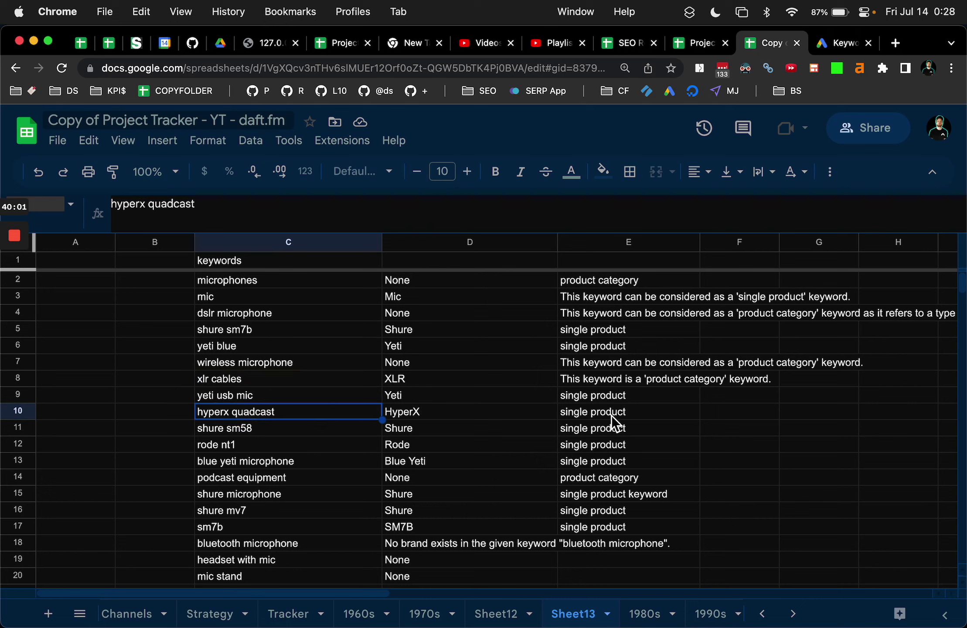
pyautogui.click(611, 414)
pyautogui.click(264, 430)
pyautogui.scroll(-1, 620, 428)
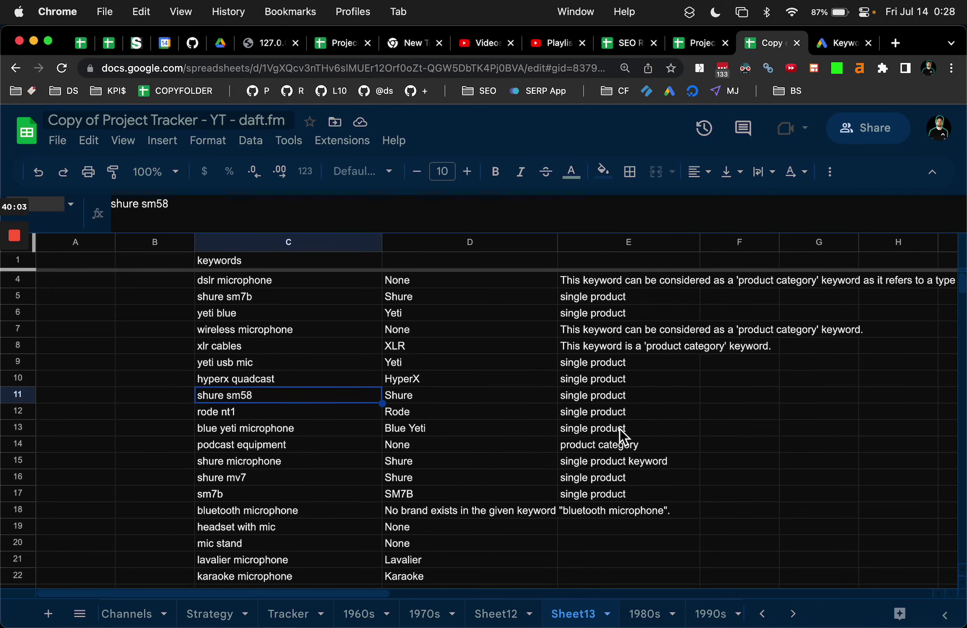
pyautogui.scroll(-2, 619, 428)
pyautogui.click(682, 431)
pyautogui.click(687, 411)
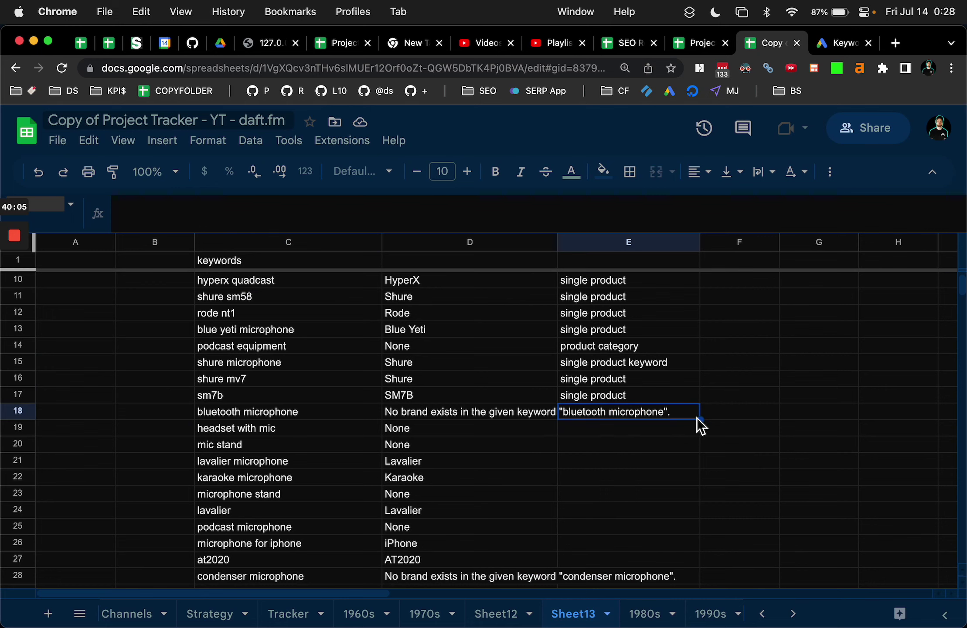
# - Fill column E down from E18 and paste the copied content into E19:E101
pyautogui.moveTo(698, 419); pyautogui.dragTo(677, 468)
pyautogui.scroll(15, 677, 468)
pyautogui.scroll(-1, 680, 410)
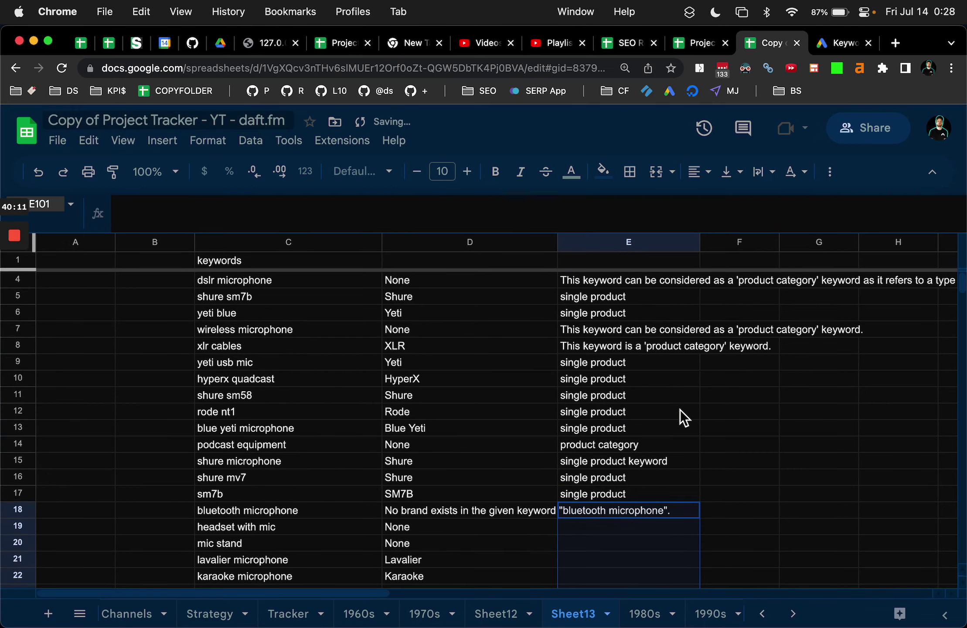
pyautogui.scroll(-1, 674, 432)
pyautogui.click(669, 456)
pyautogui.scroll(-10, 669, 457)
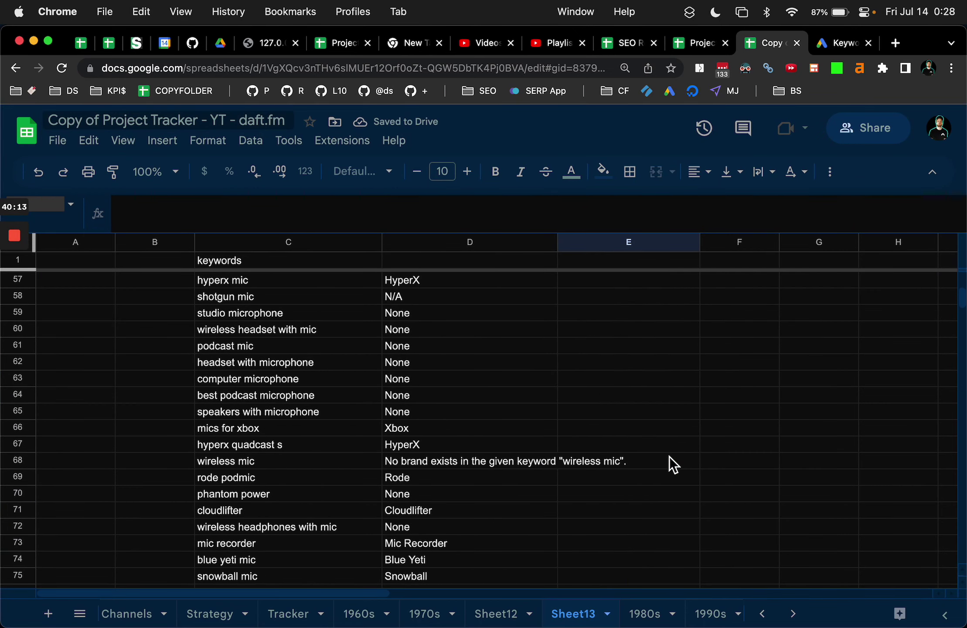
pyautogui.scroll(-8, 669, 457)
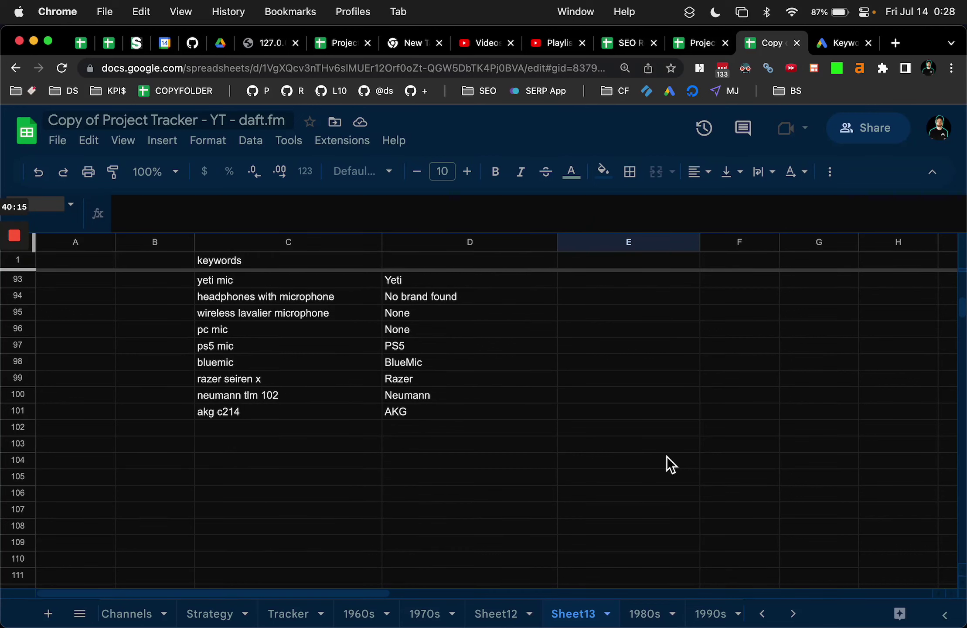
pyautogui.keyDown('shift'); pyautogui.click(609, 418); pyautogui.keyUp('shift')
pyautogui.press('super+v')
pyautogui.scroll(15, 632, 454)
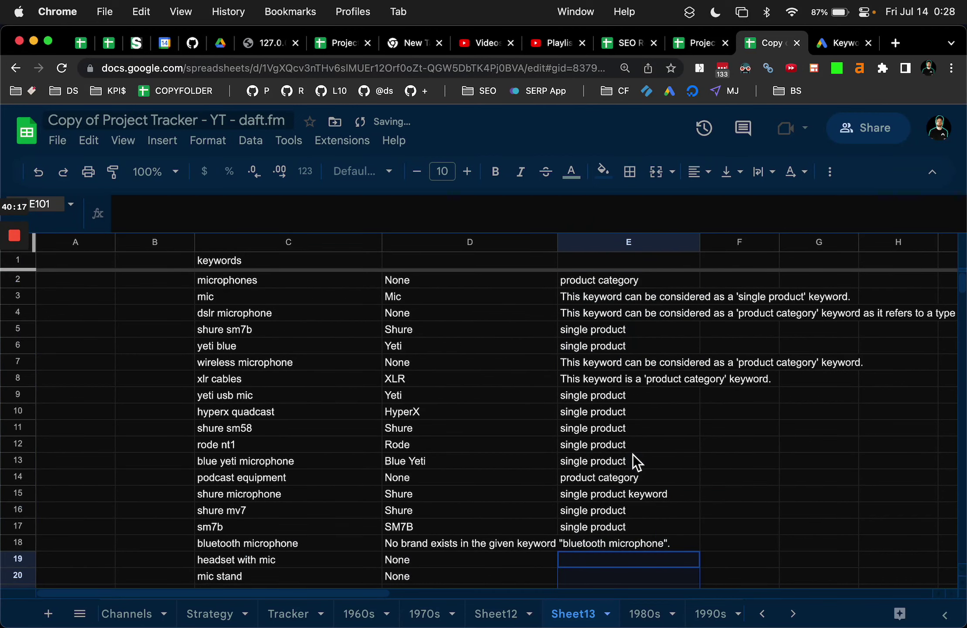
pyautogui.click(629, 540)
# - Copy the working GPT category formula from E14 and paste it into E14:E101
pyautogui.click(617, 479)
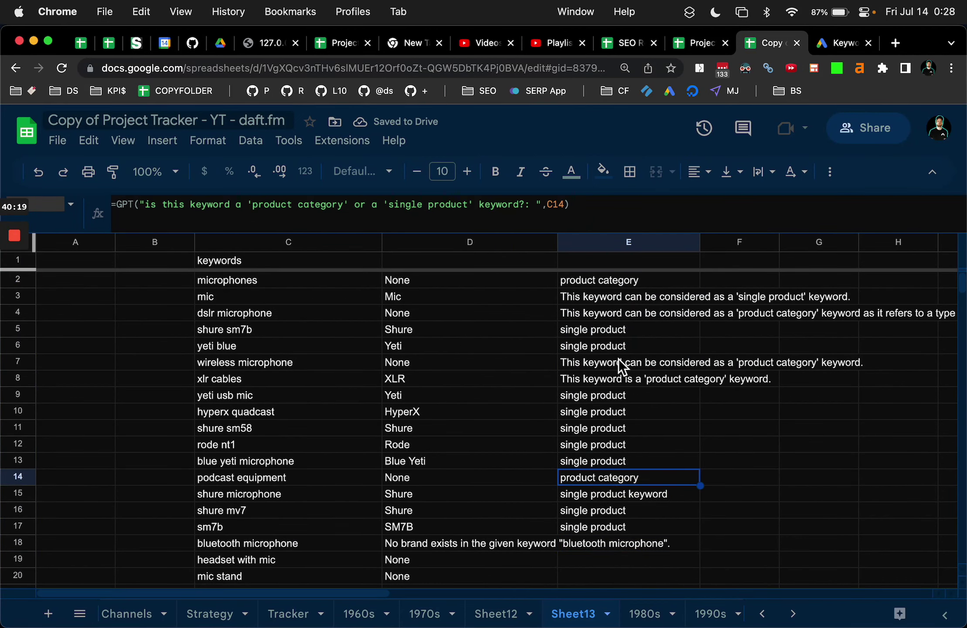
pyautogui.press('super+c')
pyautogui.scroll(-15, 629, 434)
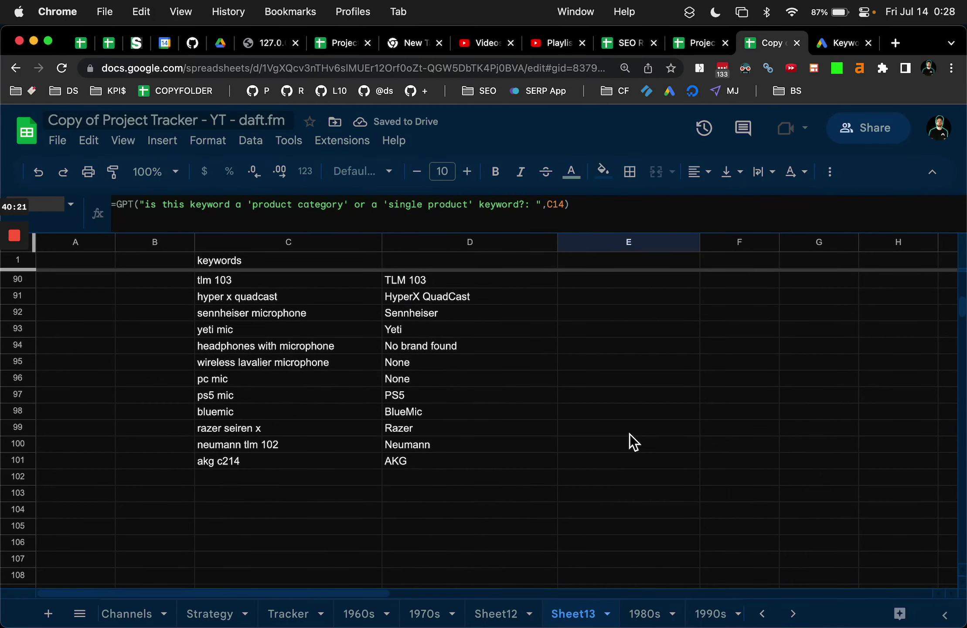
pyautogui.keyDown('shift'); pyautogui.click(609, 462); pyautogui.keyUp('shift')
pyautogui.press('super+v')
pyautogui.scroll(15, 609, 462)
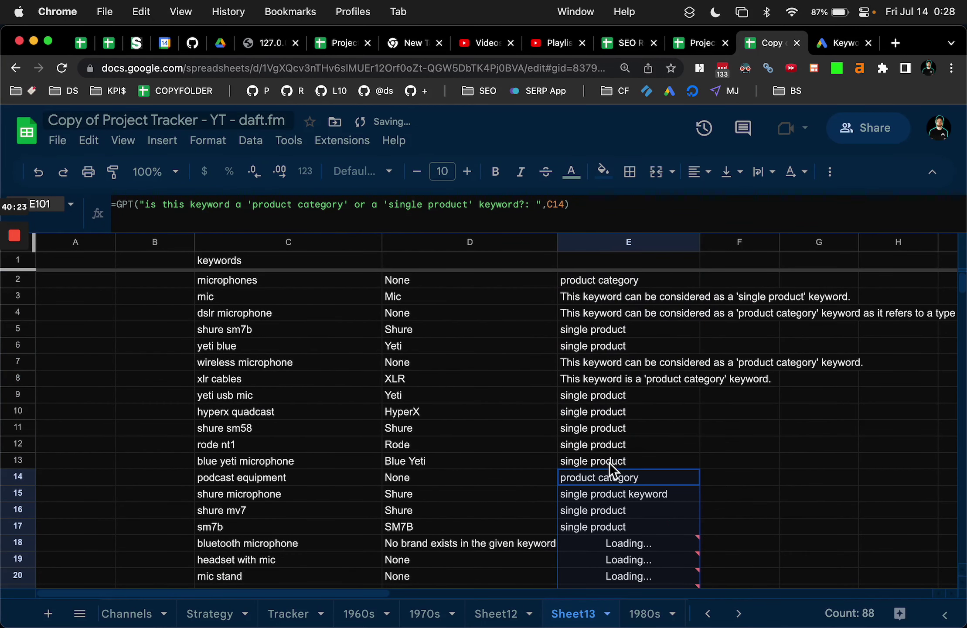
# - Enter headers 'bradn' in D1 and 'single / category' in E1
pyautogui.click(492, 261)
pyautogui.write('is it a b')
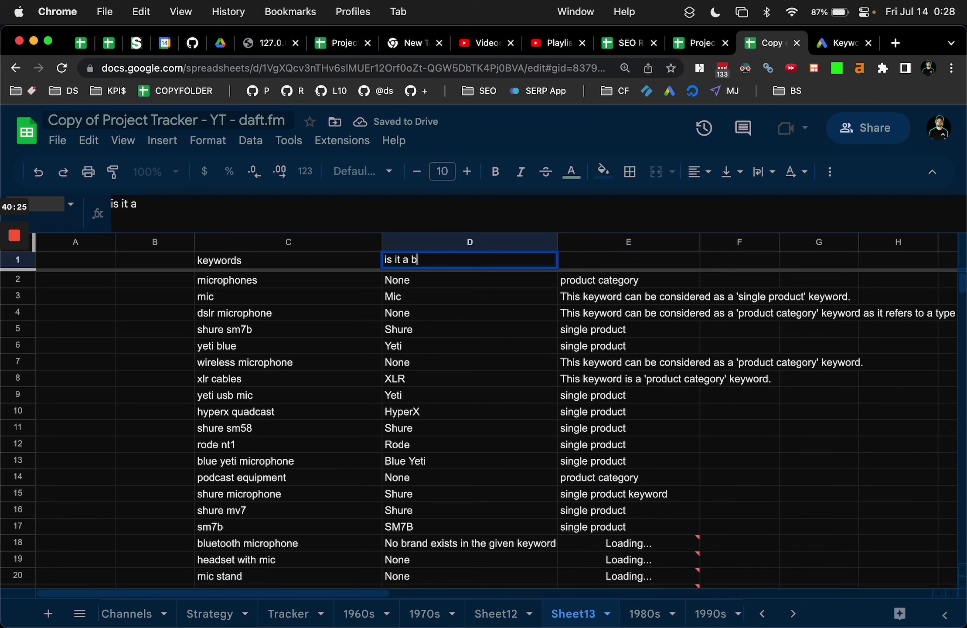
pyautogui.press('super+a')
pyautogui.write('bradn')
pyautogui.press('Tab')
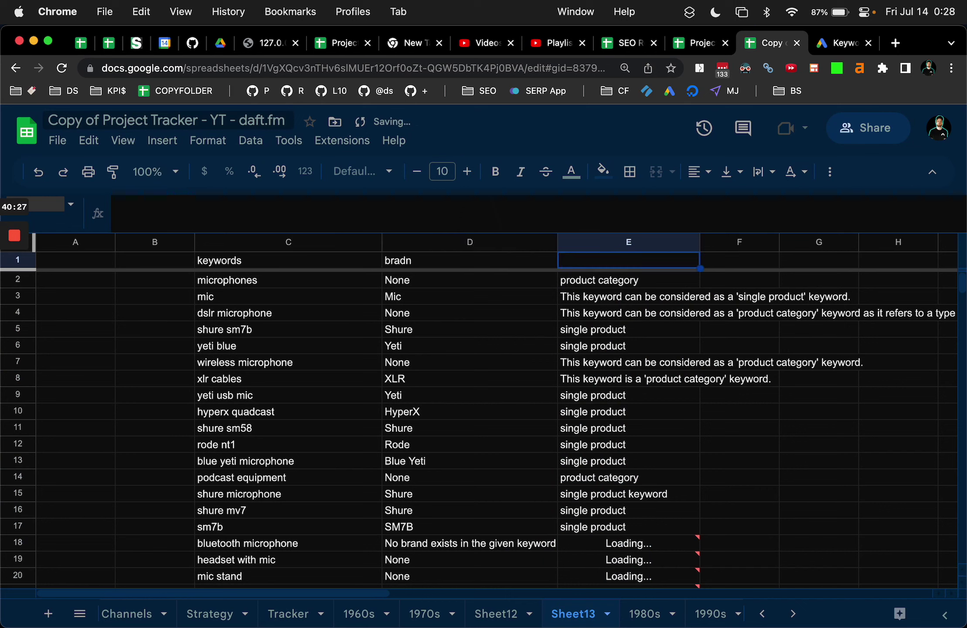
pyautogui.write('single / category')
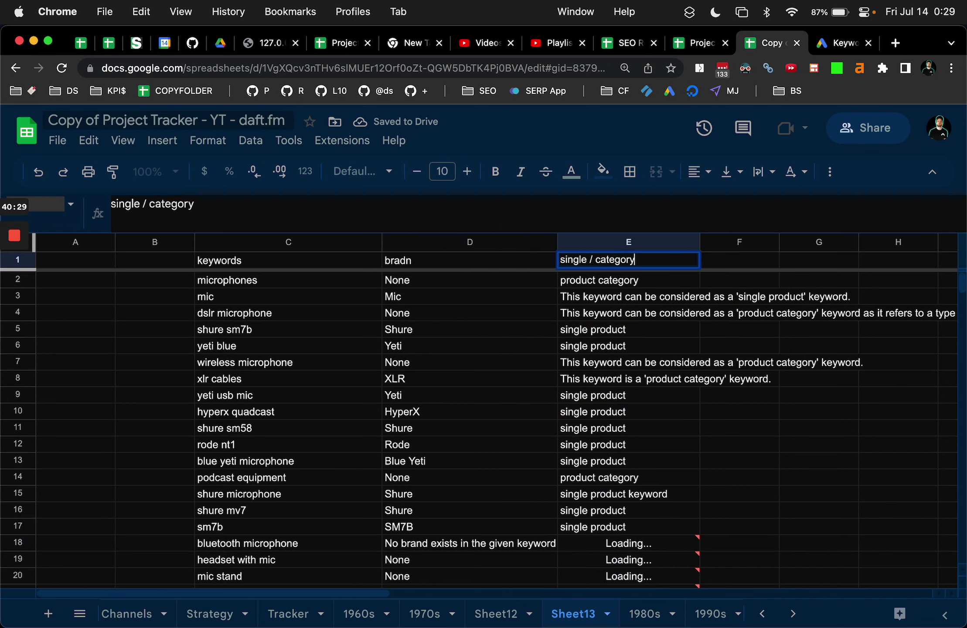
pyautogui.press('Return')
# - Delete the empty column B, then undo the deletion
pyautogui.click(165, 244)
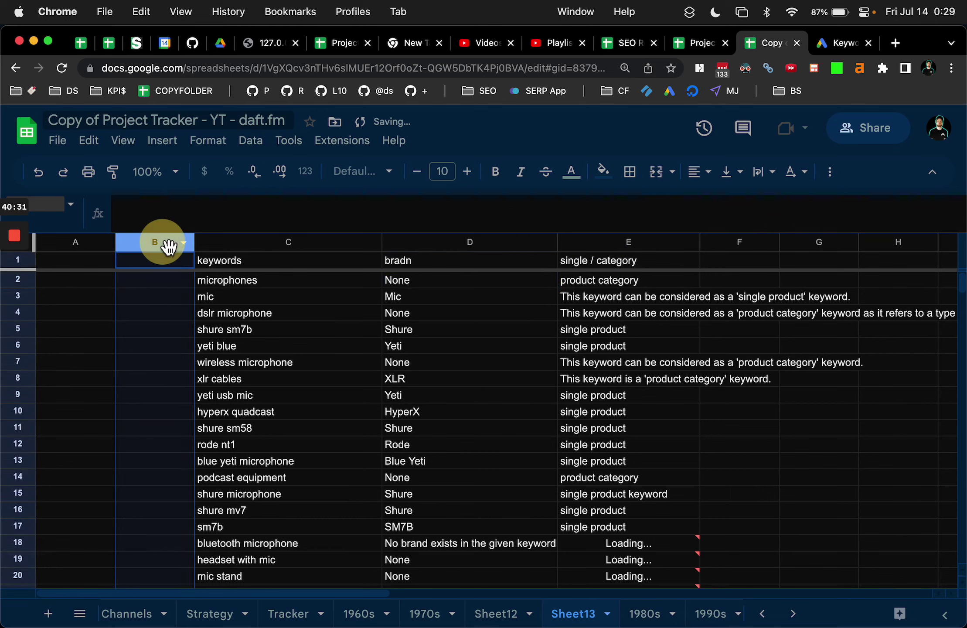
pyautogui.rightClick(164, 244)
pyautogui.click(196, 347)
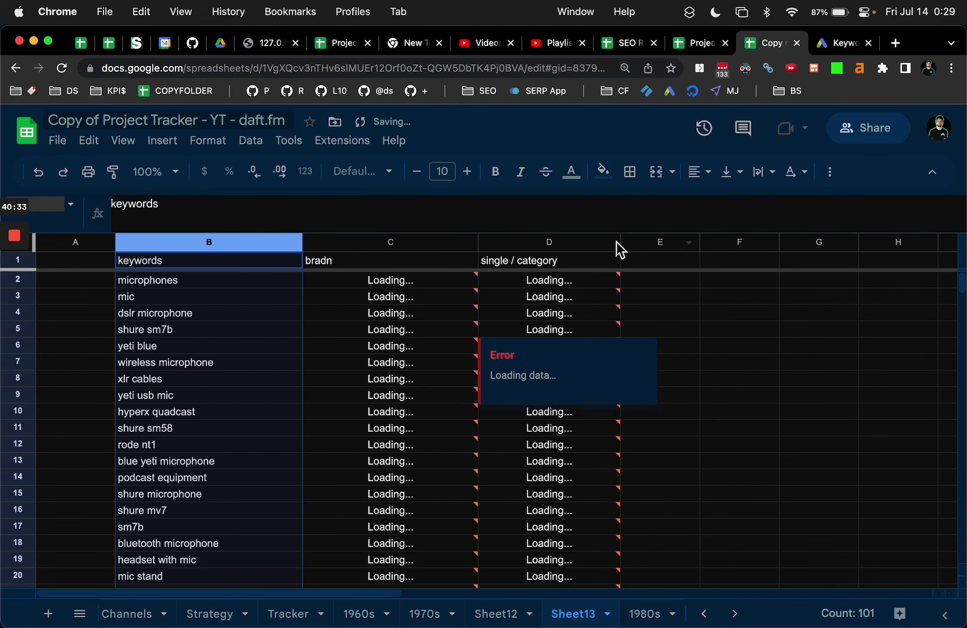
pyautogui.press('super+z')
# - Select columns D and E together and clear all their contents
pyautogui.click(709, 298)
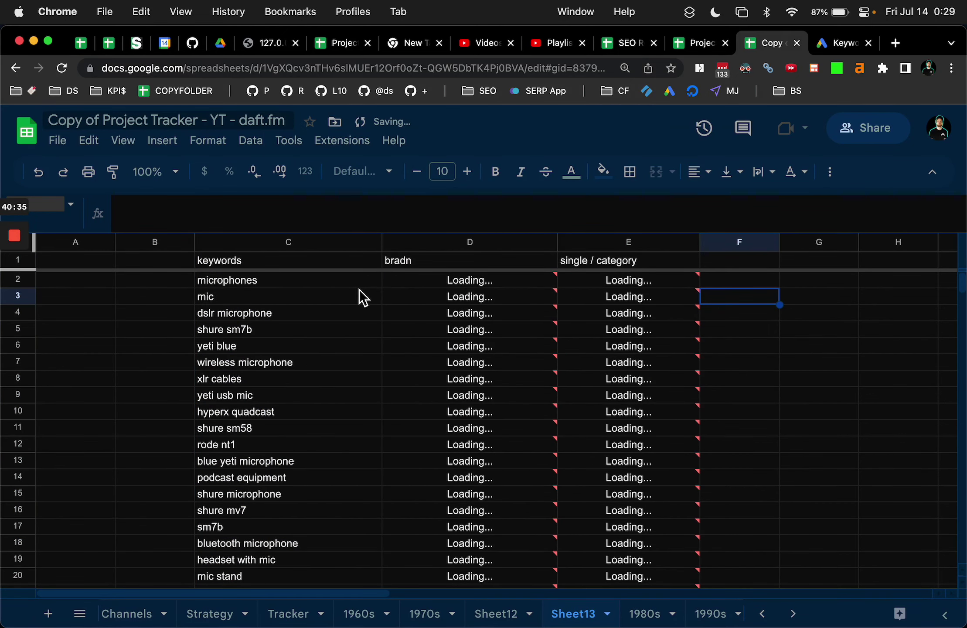
pyautogui.click(788, 261)
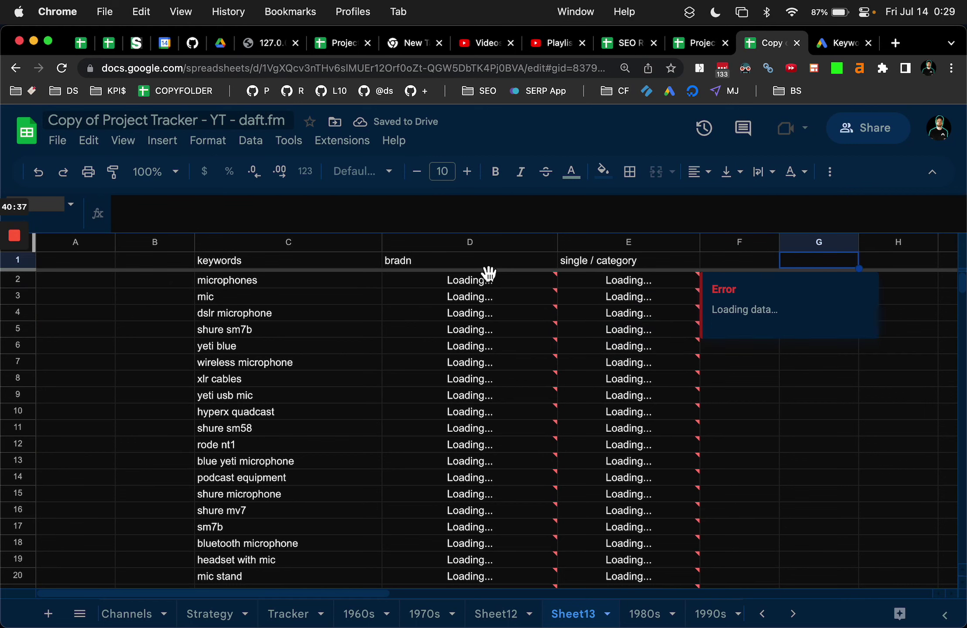
pyautogui.scroll(-10, 424, 406)
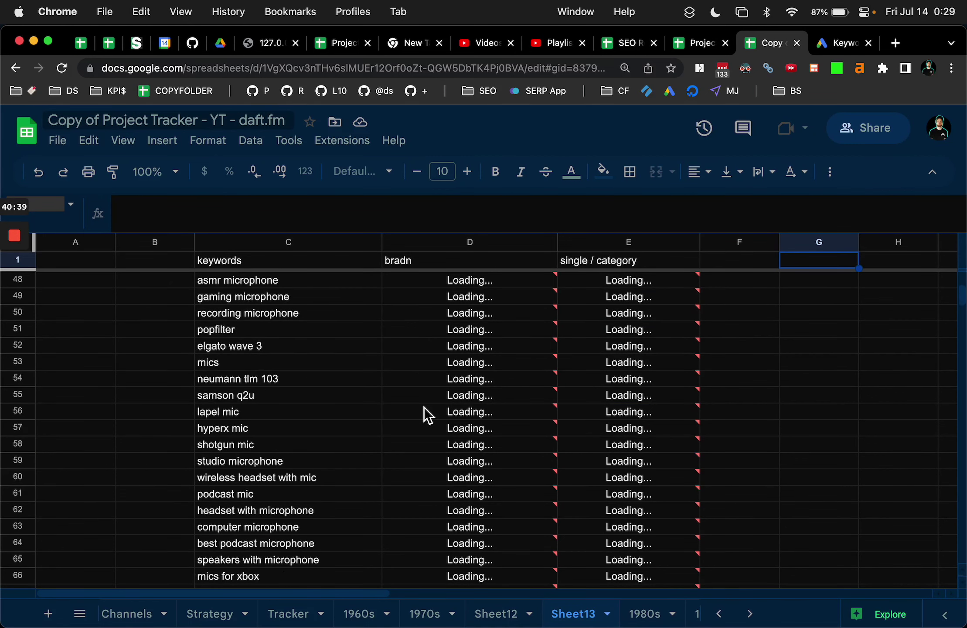
pyautogui.scroll(-9, 424, 406)
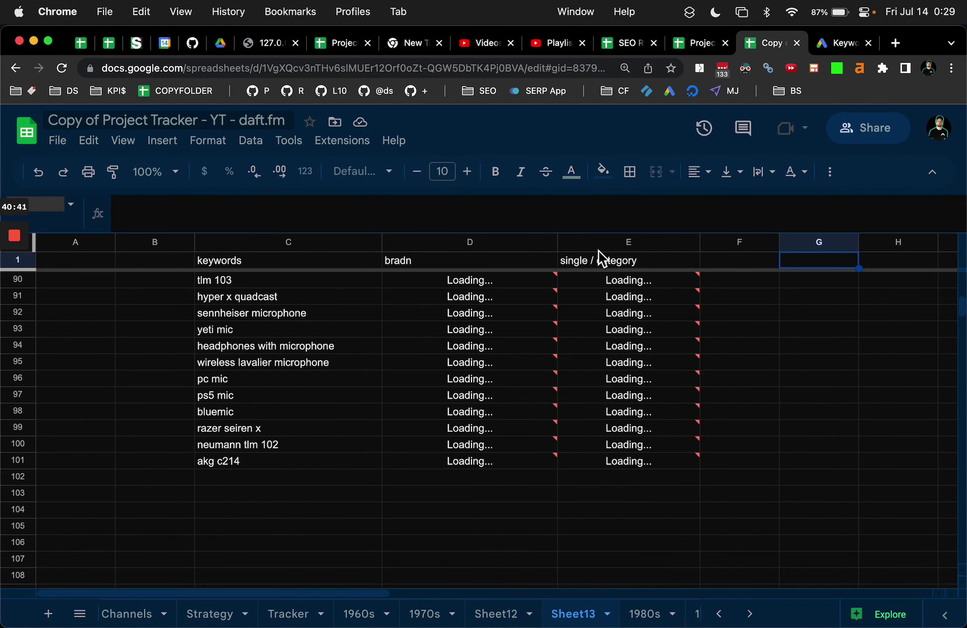
pyautogui.moveTo(598, 250); pyautogui.dragTo(492, 248)
pyautogui.press('Delete')
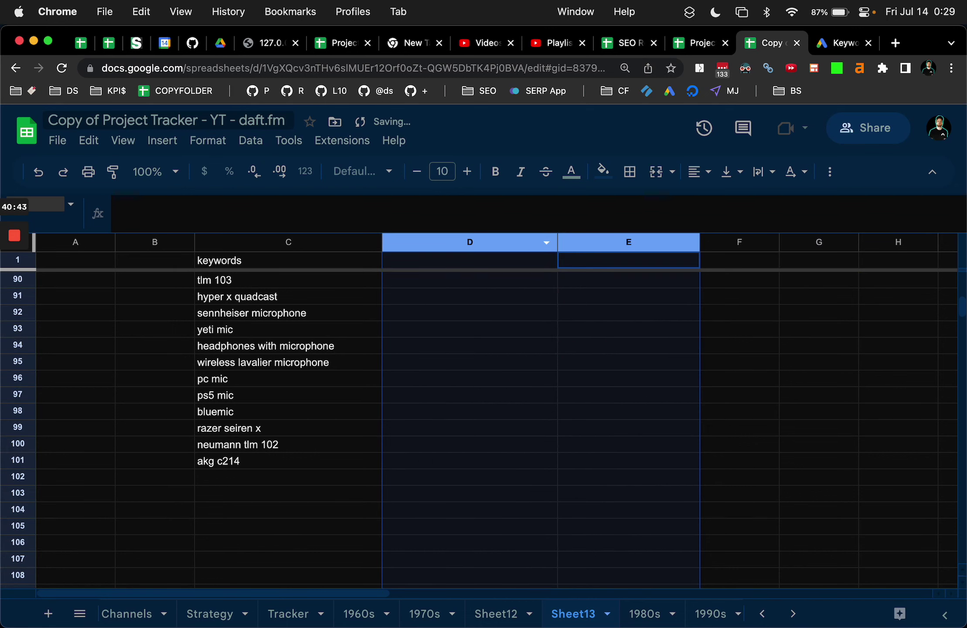
pyautogui.click(470, 345)
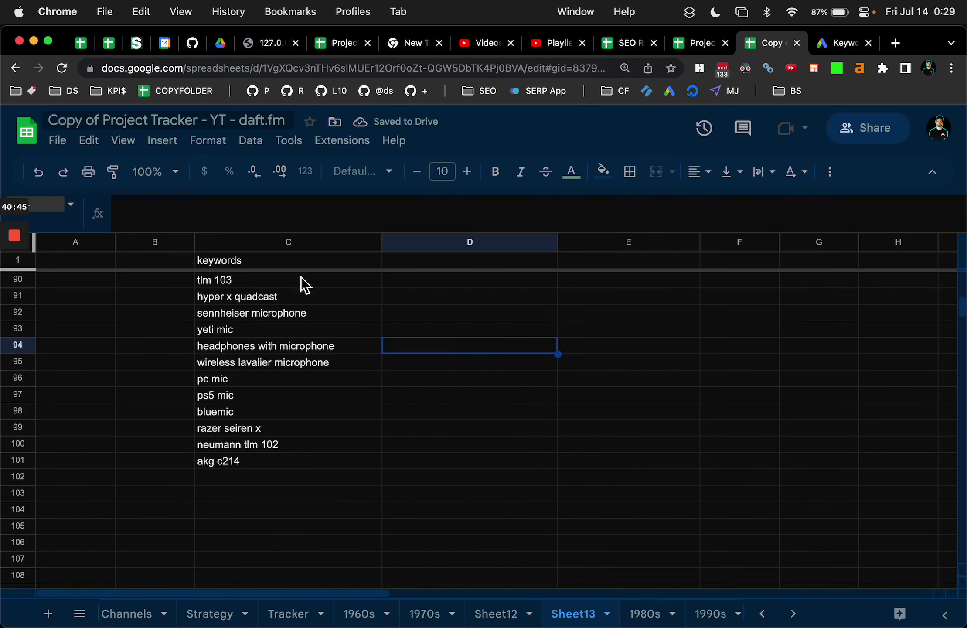
pyautogui.scroll(10, 272, 293)
pyautogui.click(275, 288)
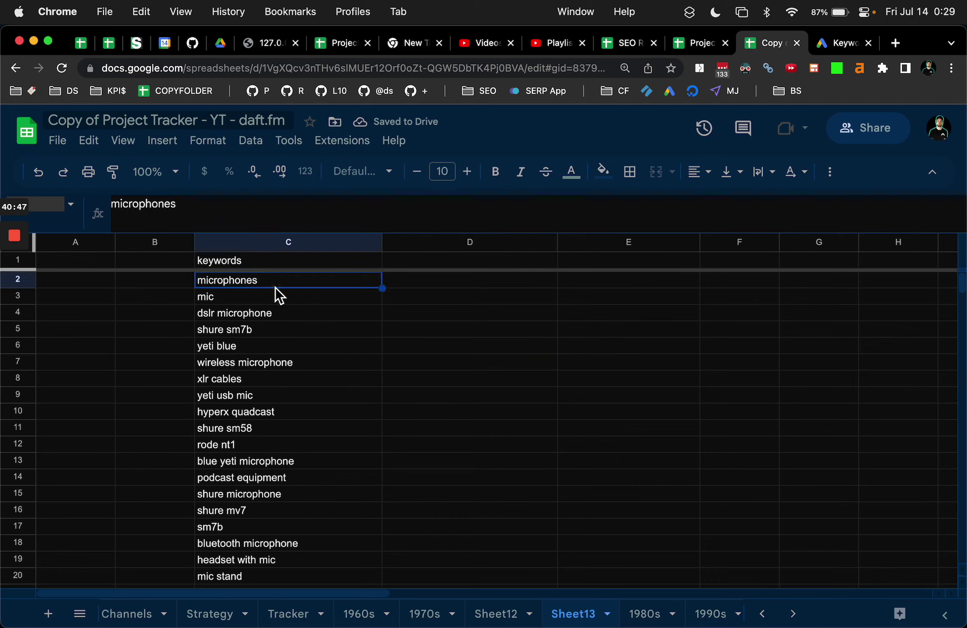
pyautogui.scroll(-8, 275, 287)
pyautogui.scroll(-6, 275, 286)
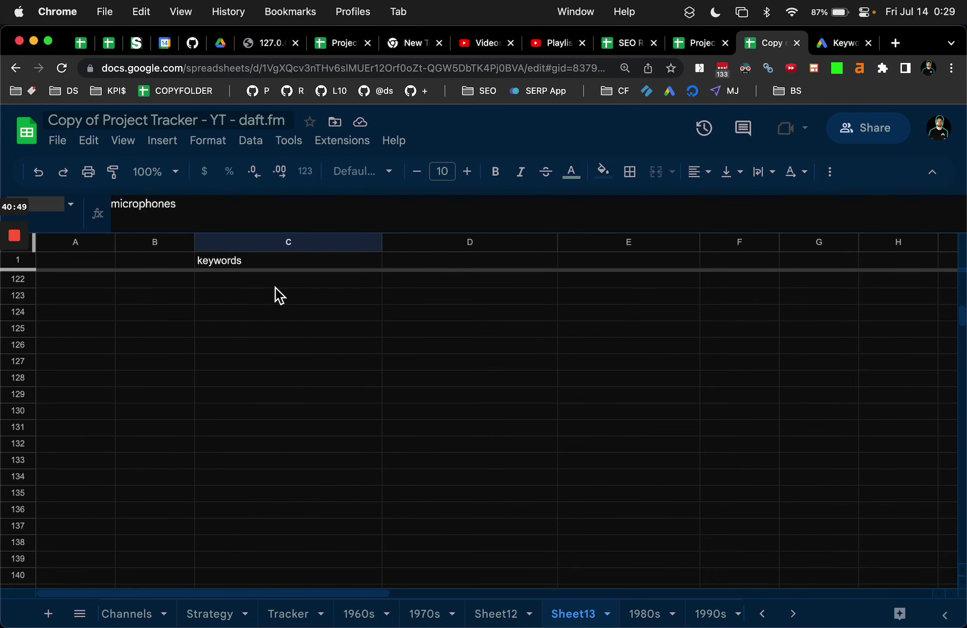
pyautogui.press('super+Tab')
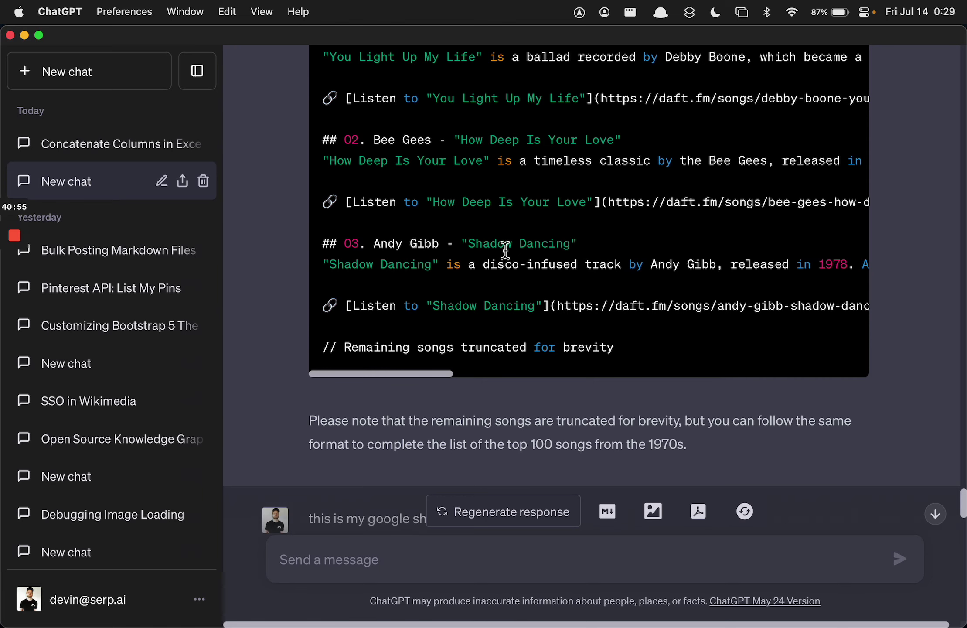
pyautogui.press('super+Tab')
pyautogui.scroll(20, 575, 364)
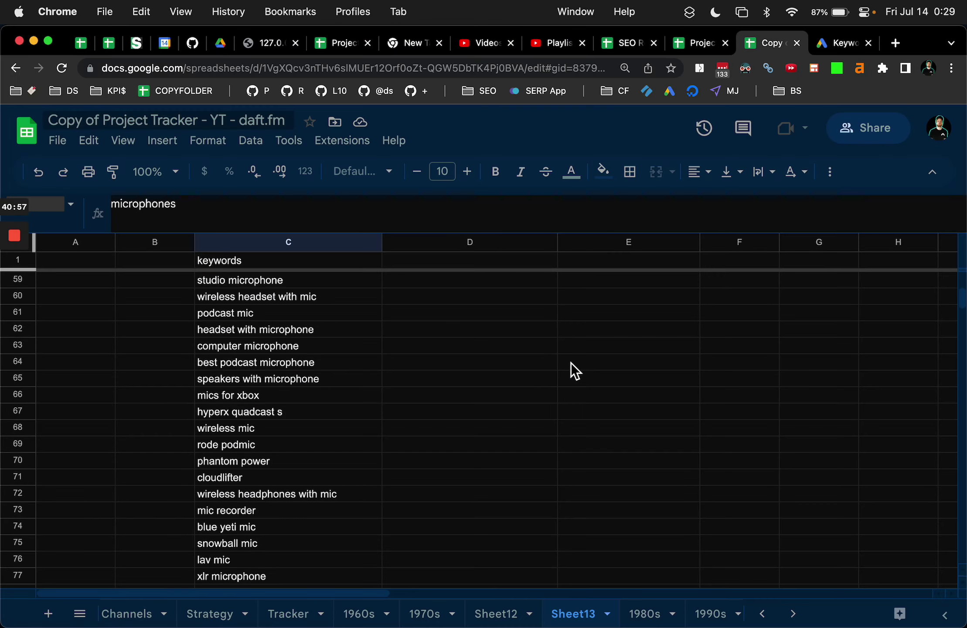